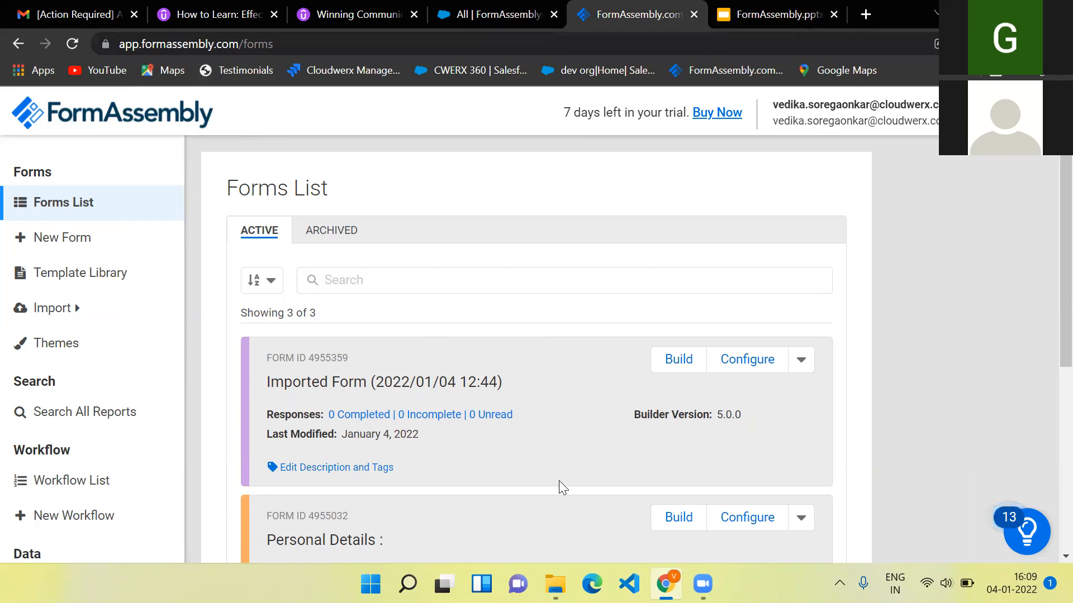
# - Create a new form from the Blank Form option so the empty Form Builder opens
pyautogui.scroll(-2, 442, 478)
pyautogui.moveTo(442, 478); pyautogui.dragTo(439, 363)
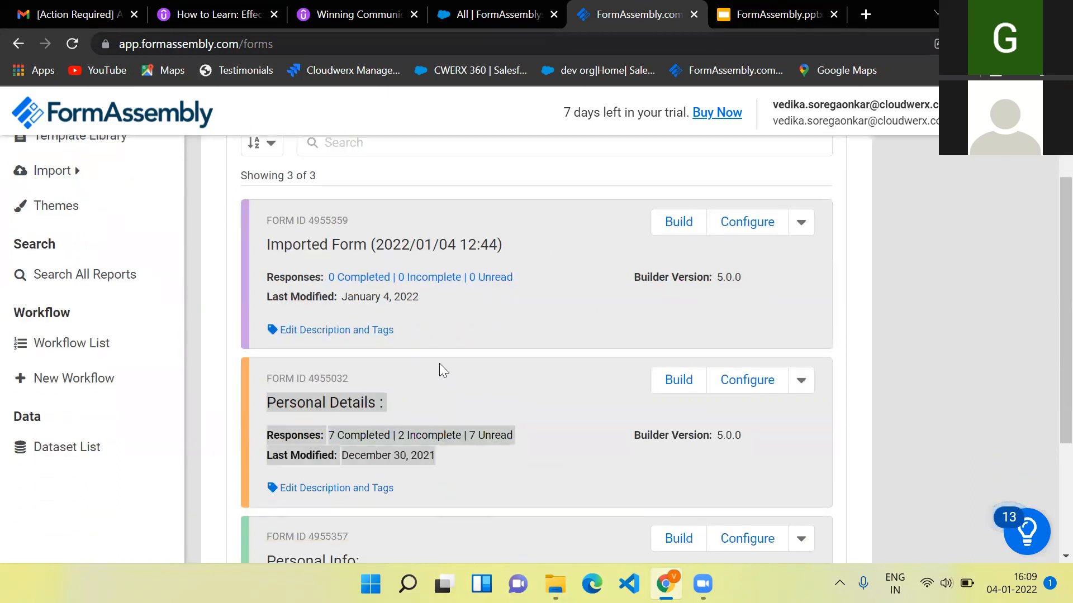
pyautogui.scroll(-2, 465, 248)
pyautogui.scroll(-1, 492, 262)
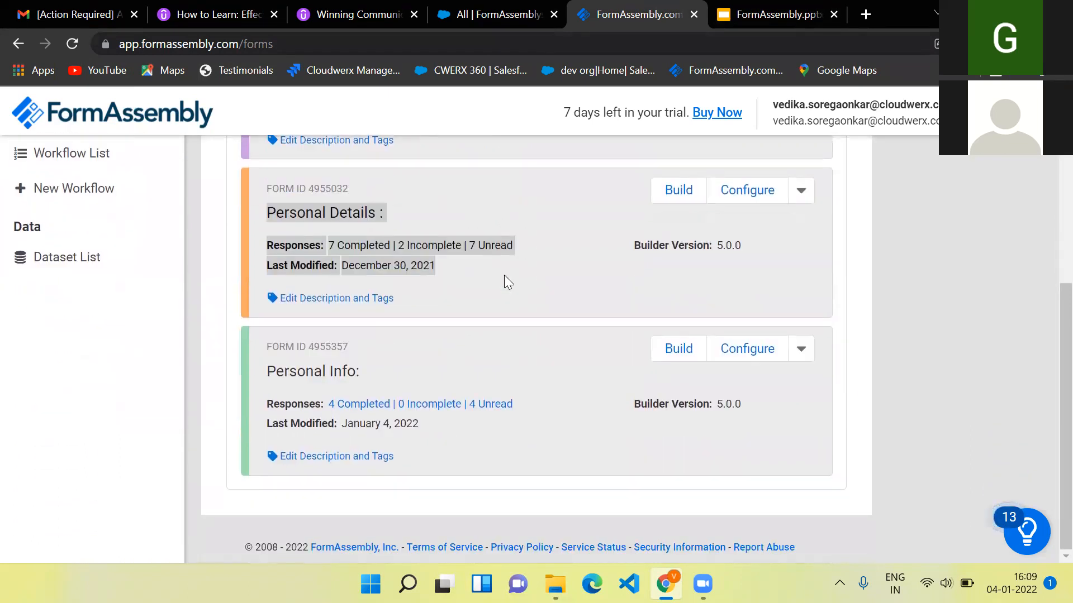
pyautogui.scroll(4, 504, 274)
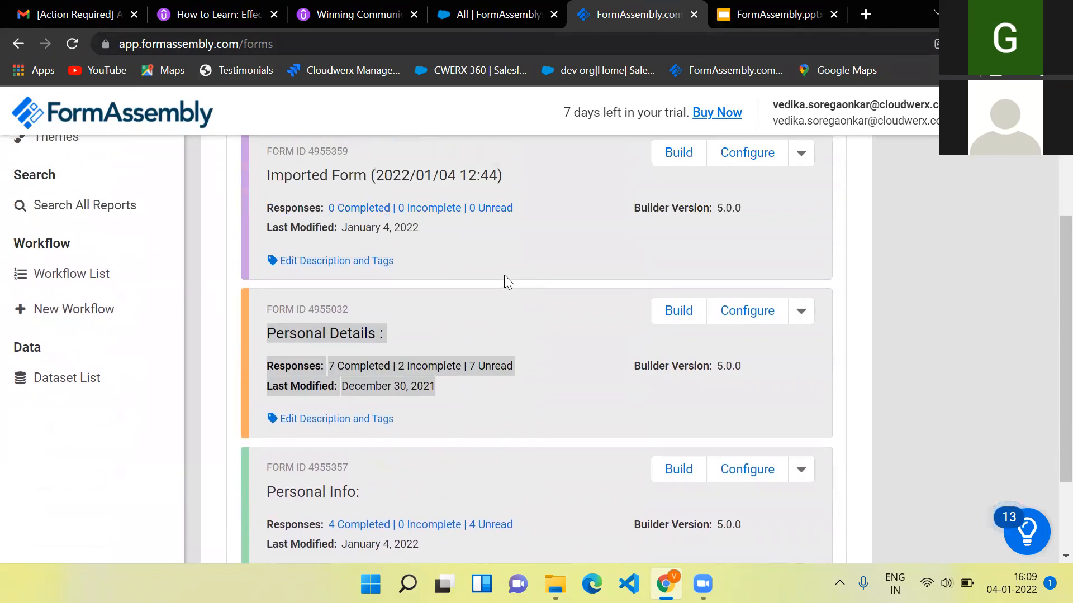
pyautogui.scroll(1, 503, 275)
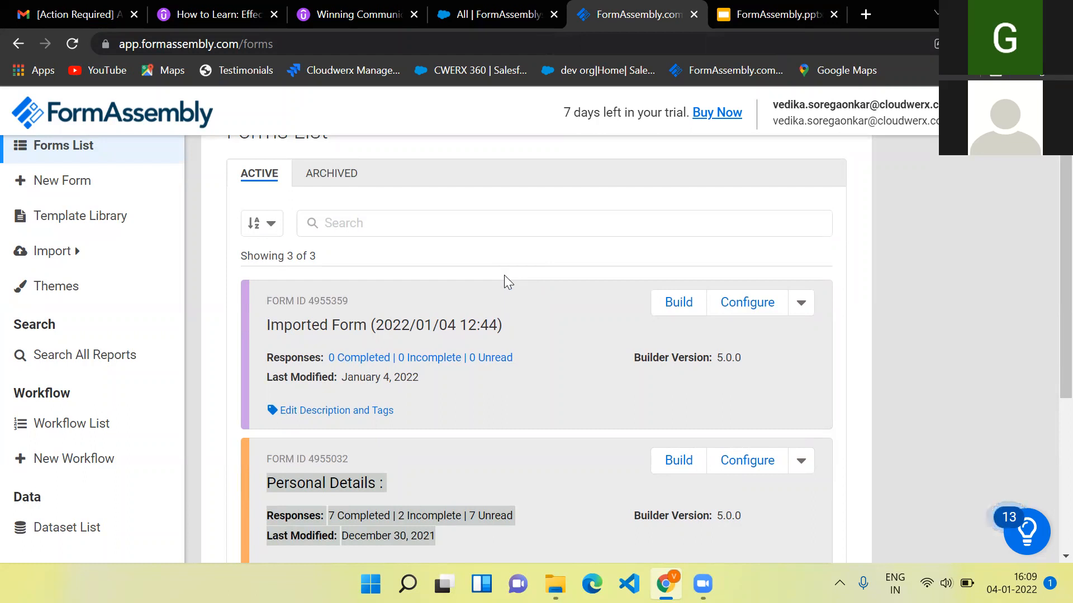
pyautogui.scroll(-2, 504, 274)
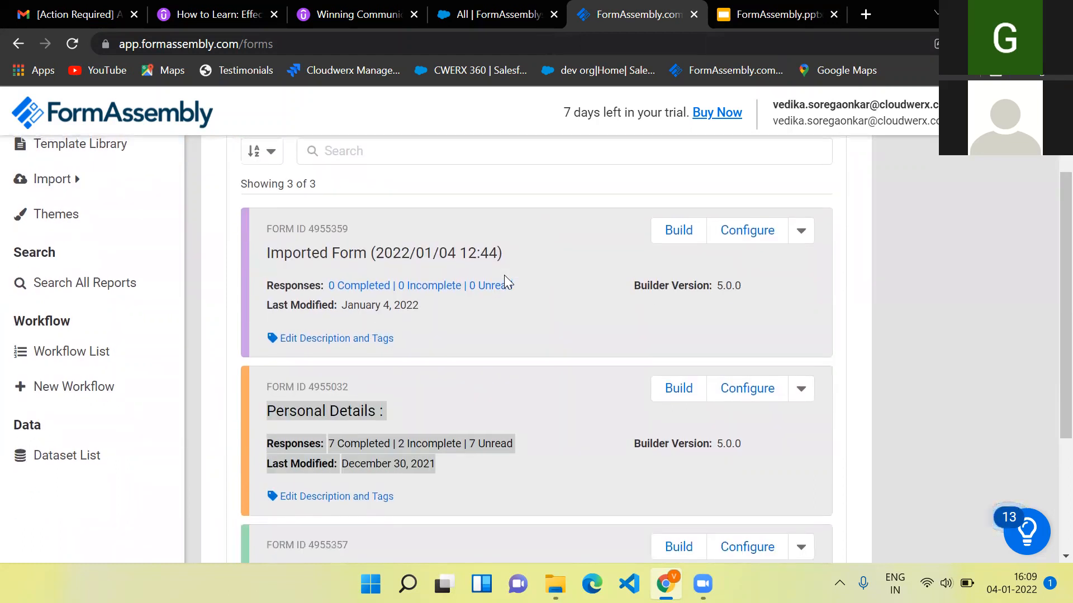
pyautogui.scroll(2, 503, 275)
pyautogui.scroll(1, 90, 249)
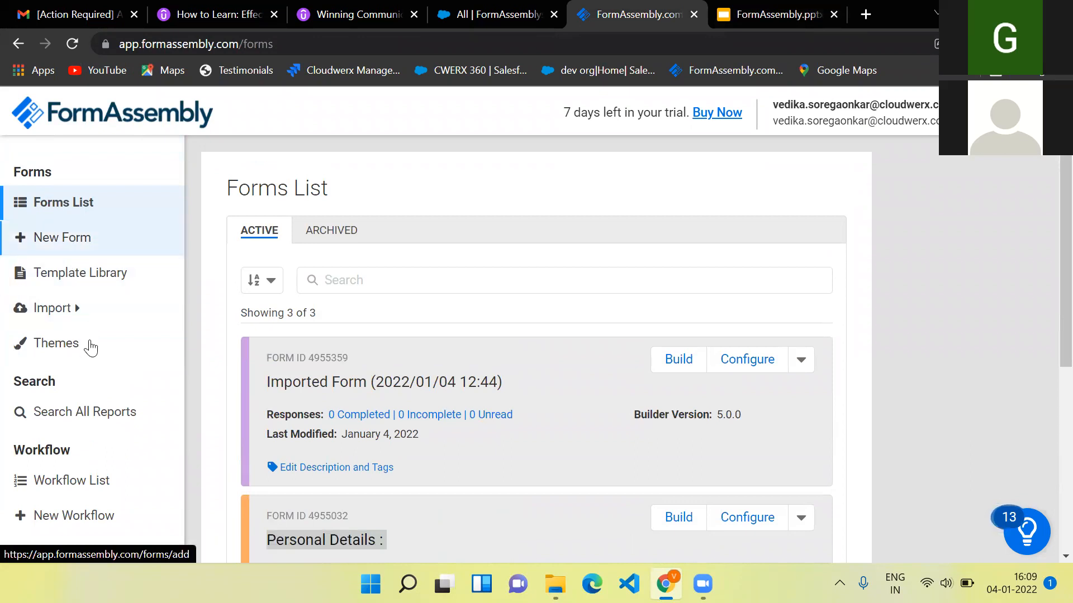
pyautogui.click(75, 239)
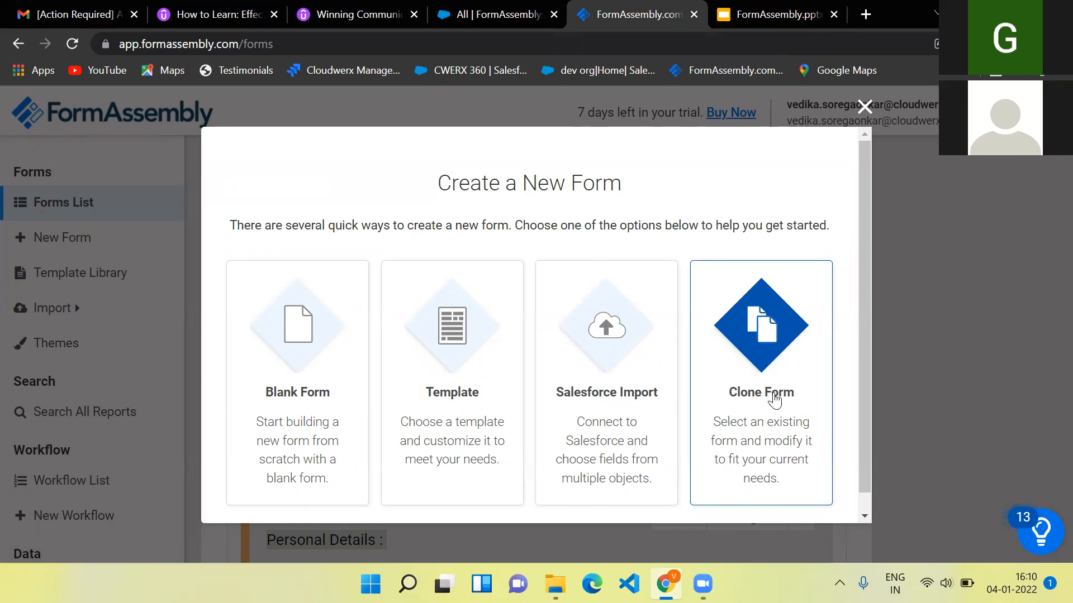
pyautogui.click(309, 378)
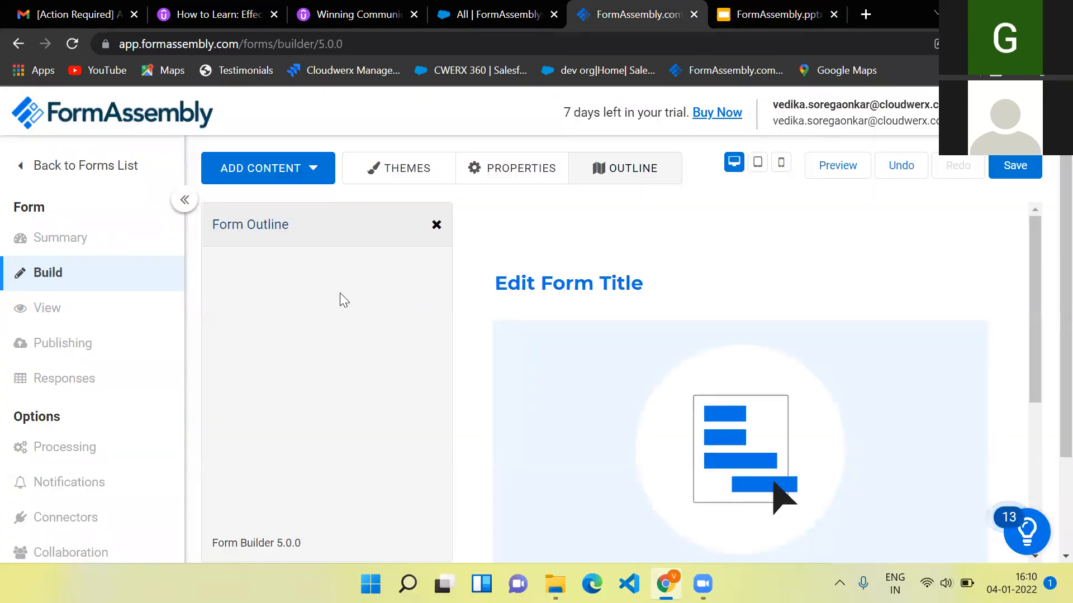
pyautogui.click(300, 168)
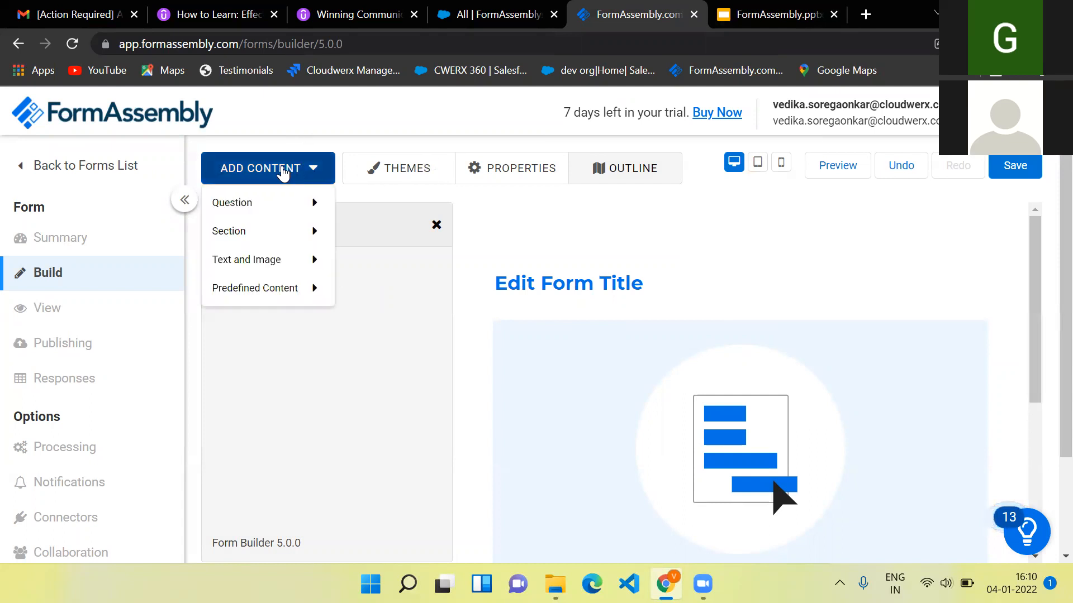
# - Add a fieldset section titled 'Full Name'
pyautogui.moveTo(299, 231)
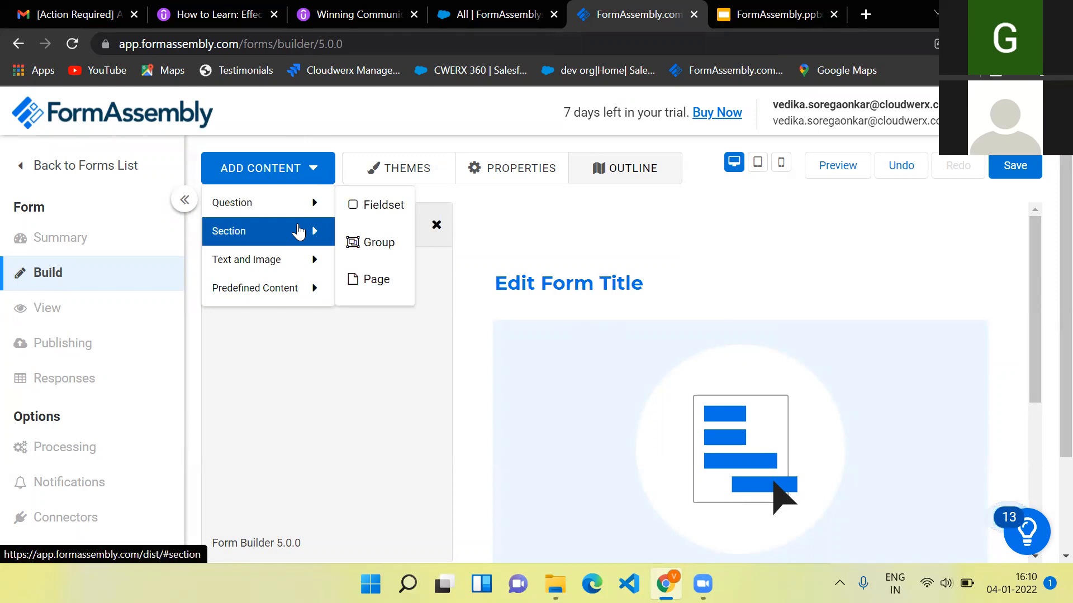
pyautogui.click(370, 210)
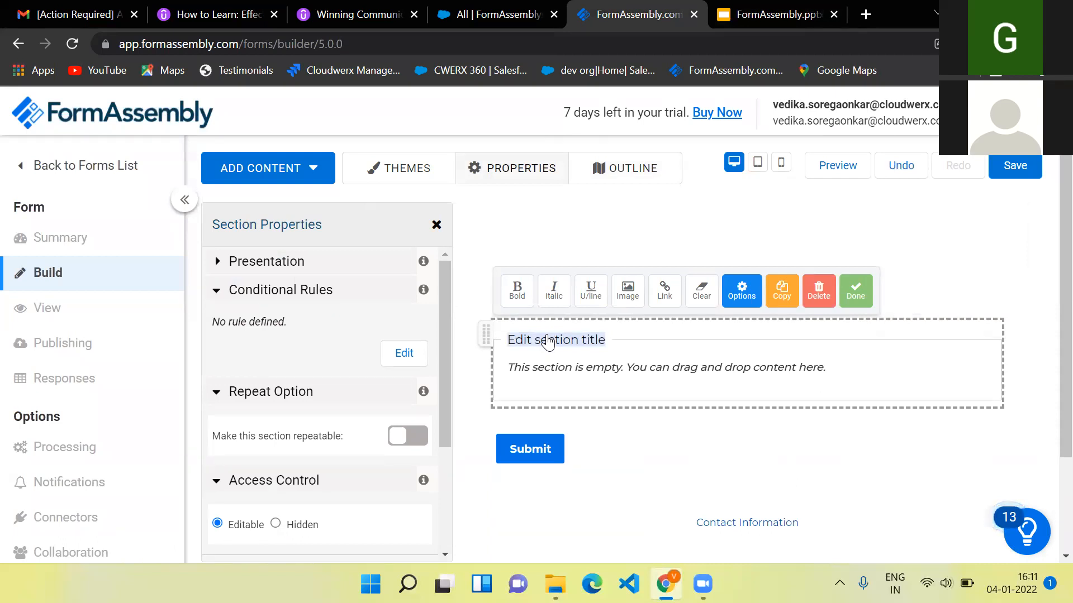
pyautogui.write('Full Name')
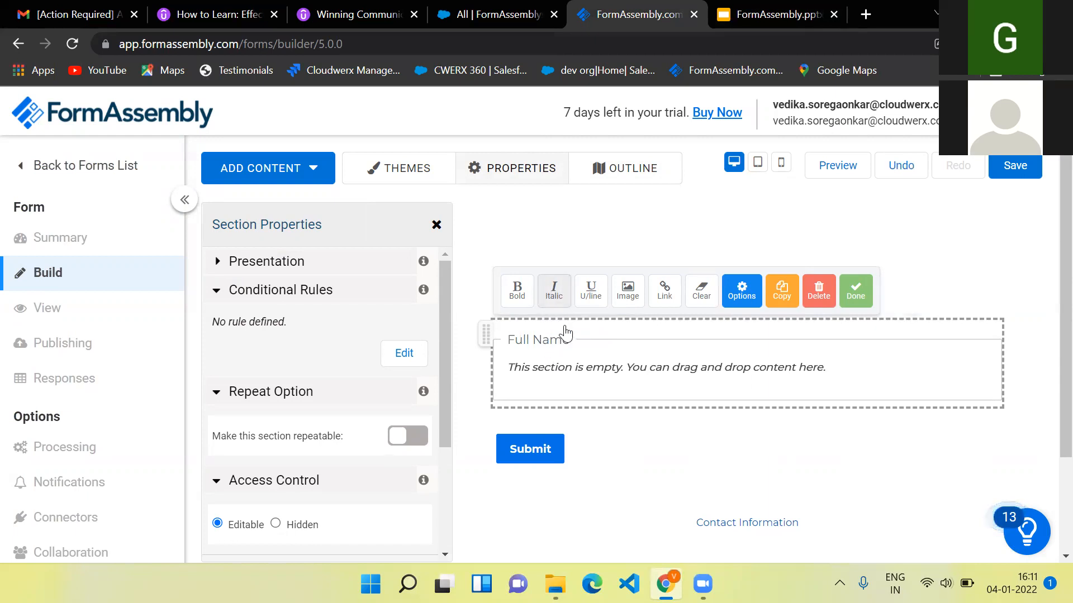
pyautogui.click(640, 428)
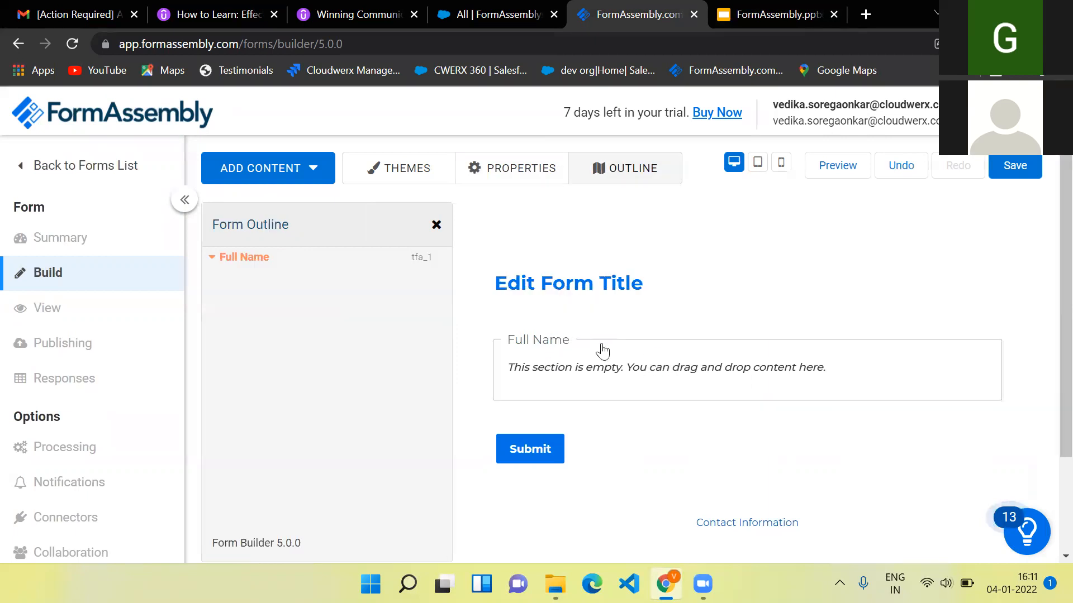
# - Change the form title to 'Personal Information 4th jan'
pyautogui.click(599, 283)
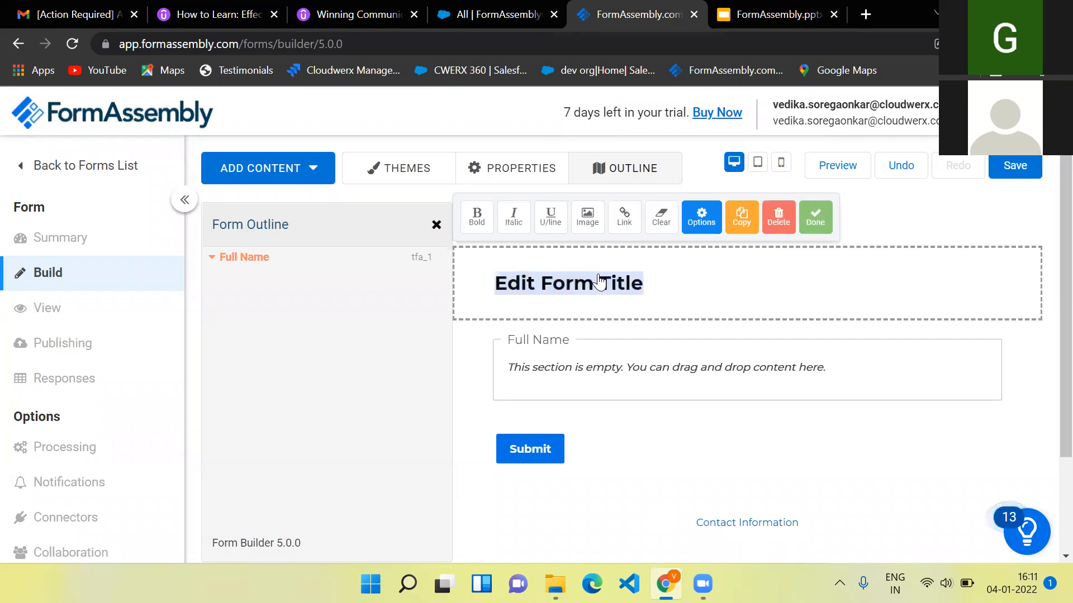
pyautogui.write('Personal Information ')
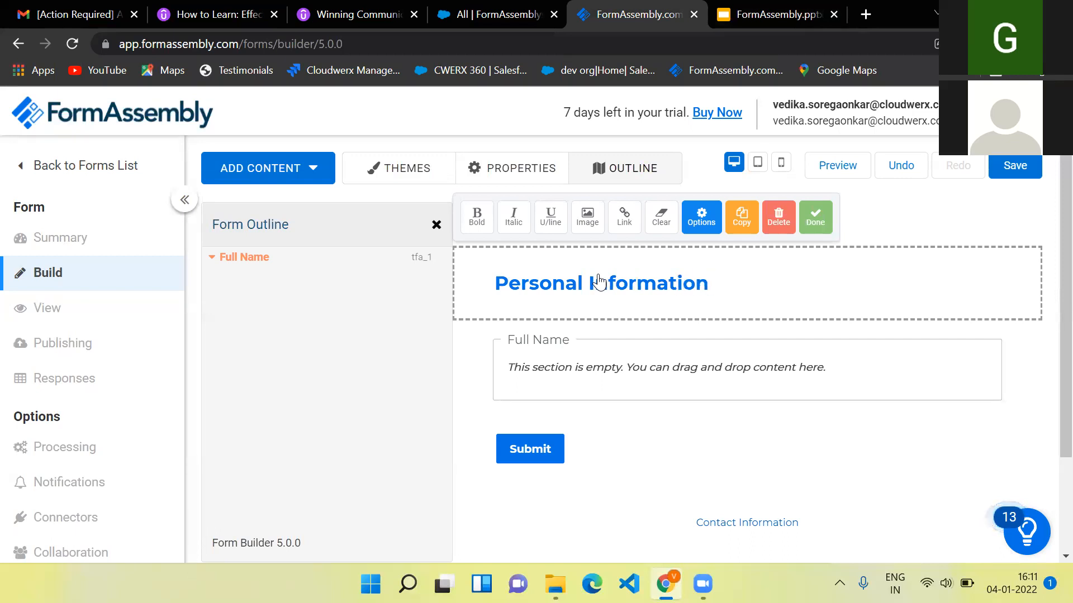
pyautogui.write('4th jan')
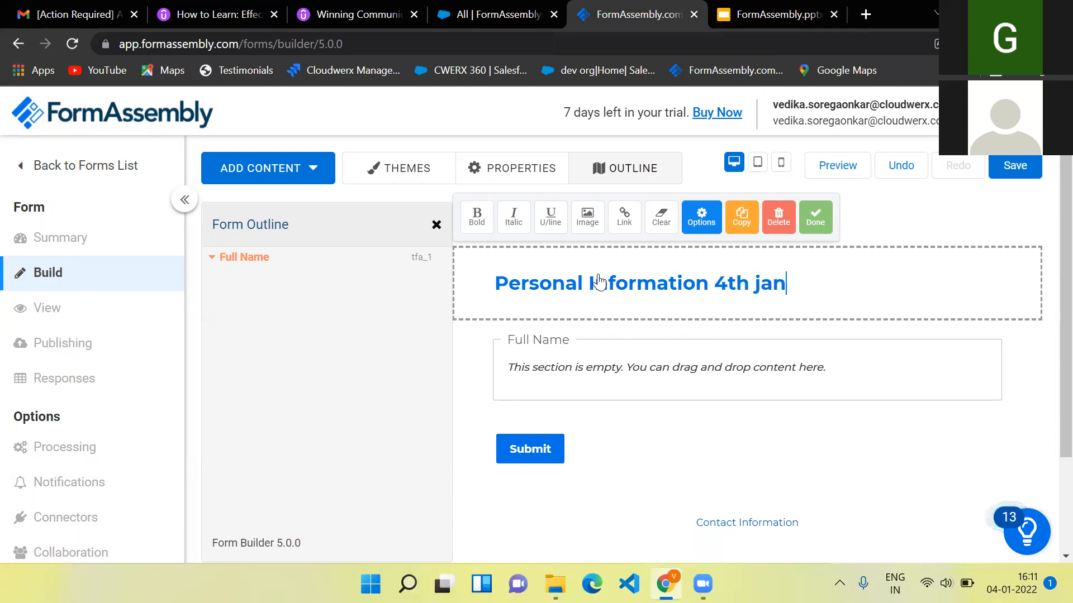
pyautogui.click(570, 373)
pyautogui.click(321, 170)
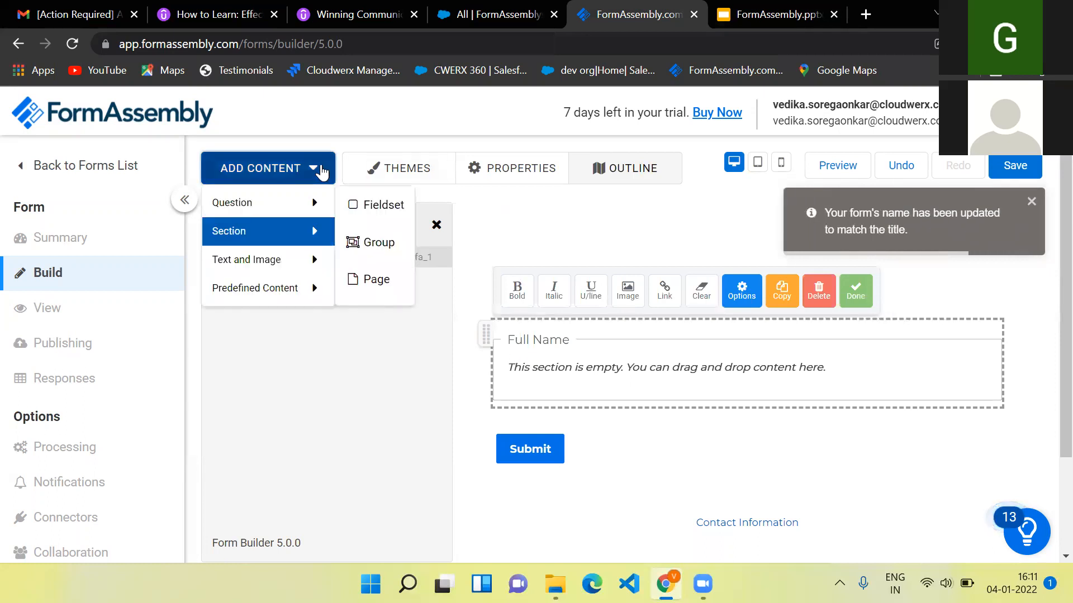
# - Add a Text Input question labelled 'First Name'
pyautogui.moveTo(313, 204)
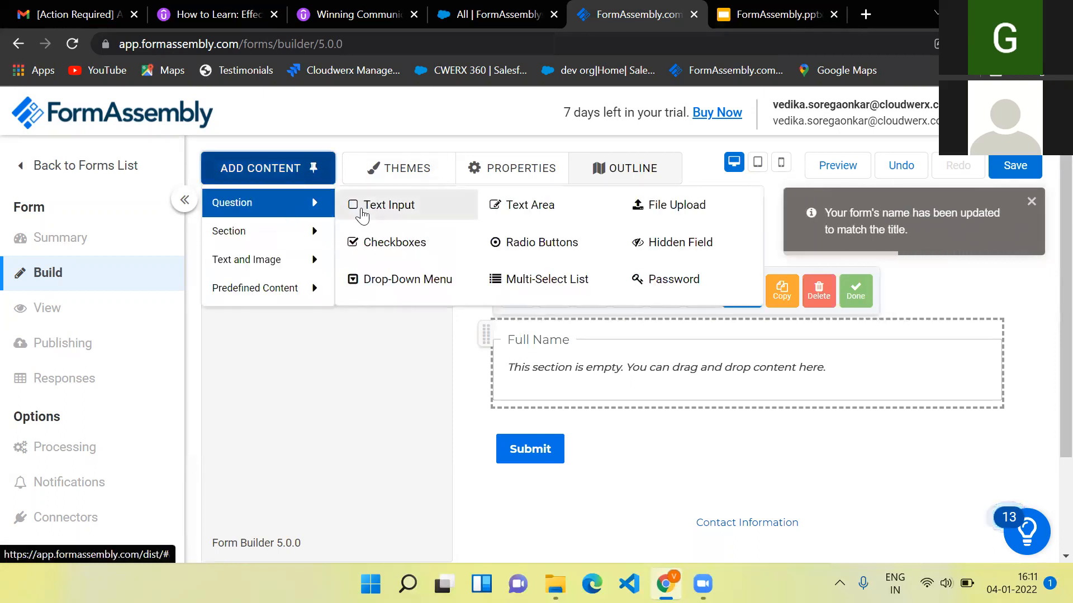
pyautogui.click(362, 211)
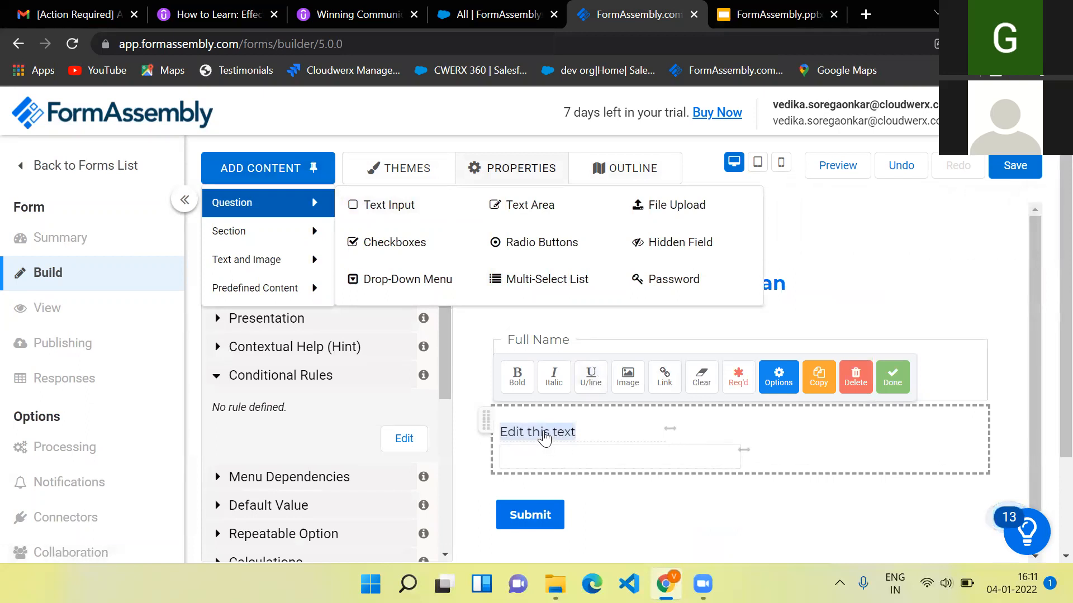
pyautogui.click(559, 434)
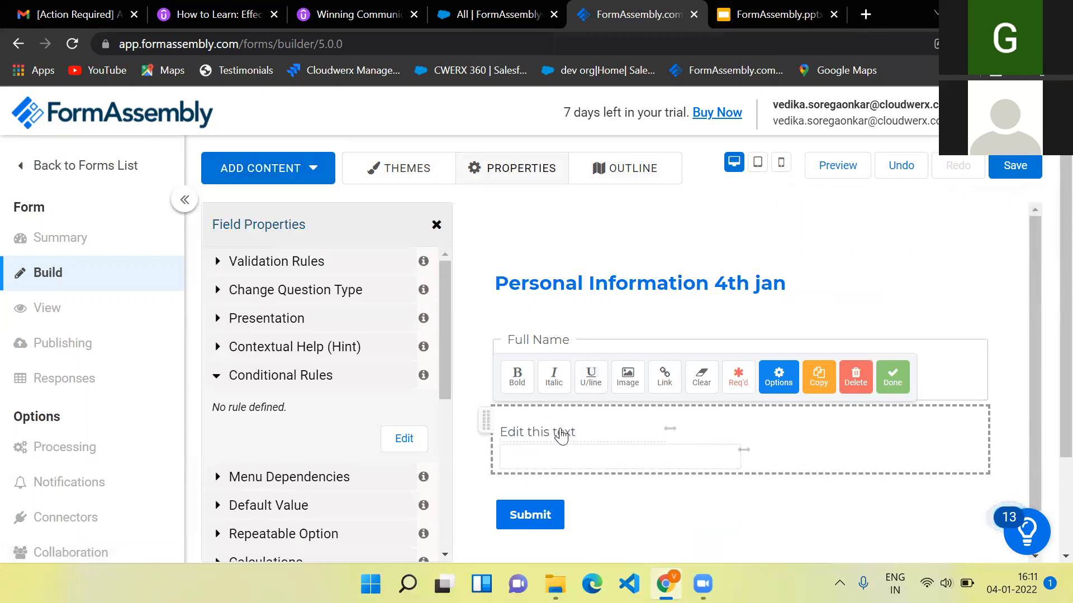
pyautogui.tripleClick(566, 436)
pyautogui.click(579, 436)
pyautogui.tripleClick(571, 432)
pyautogui.write('First Name')
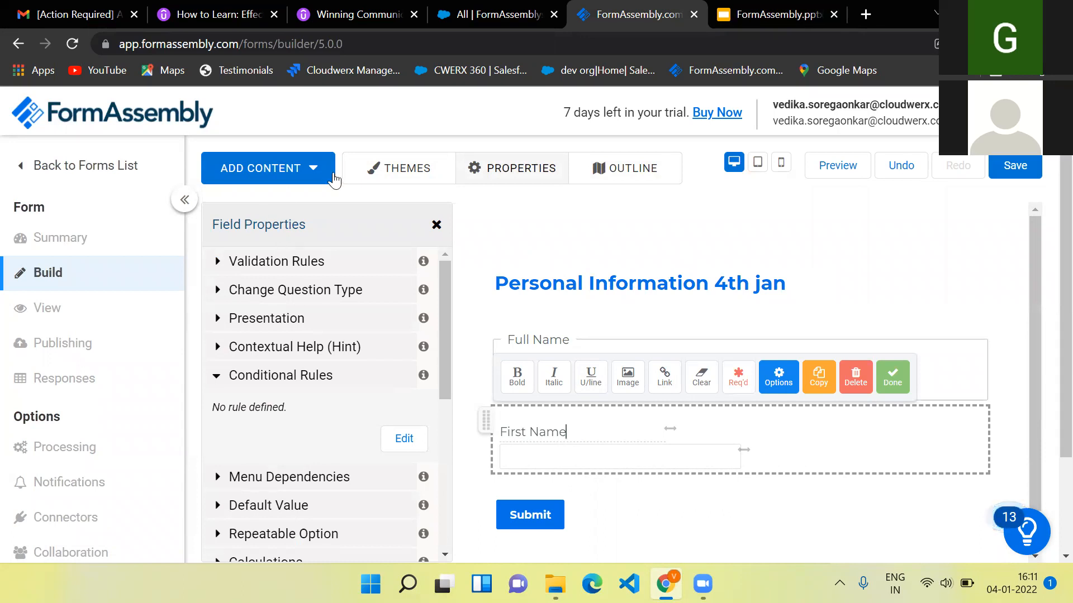
# - Add a 'Last Name' text field and drag both name fields into the Full Name section
pyautogui.click(332, 173)
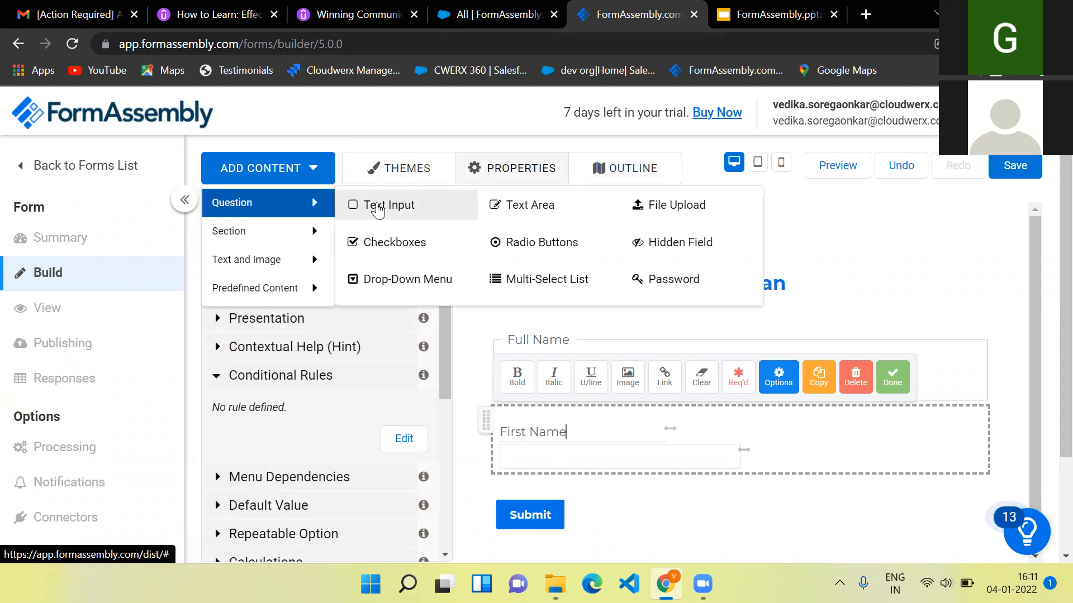
pyautogui.click(379, 208)
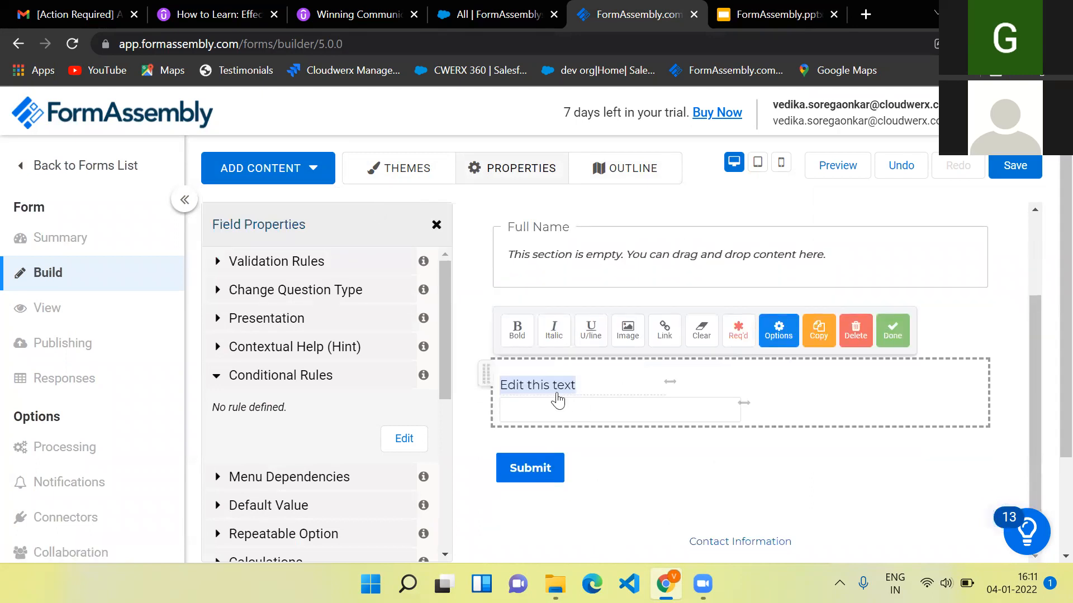
pyautogui.write('LAst')
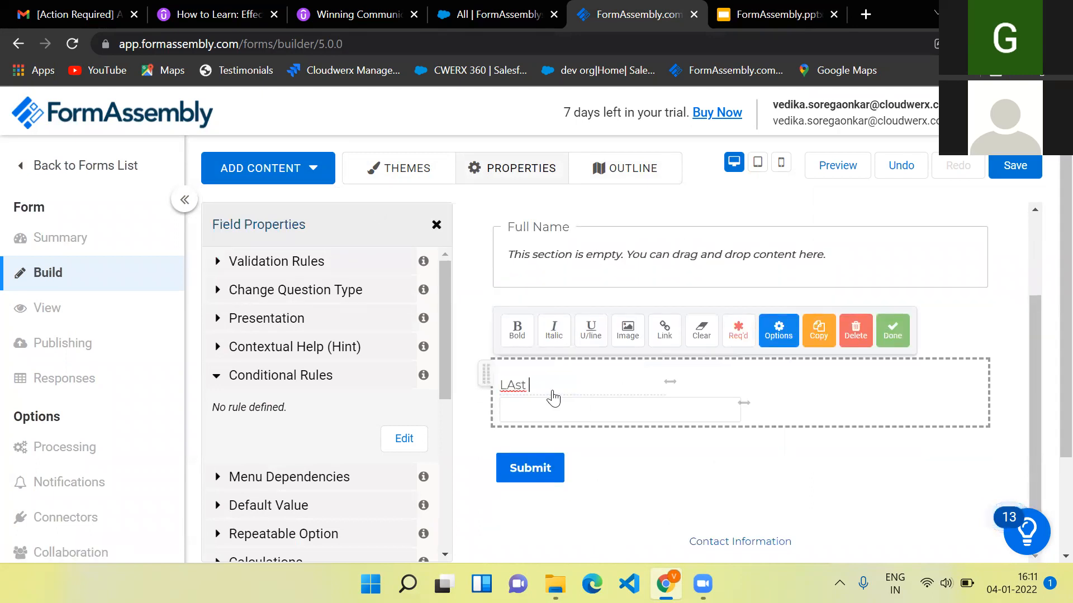
pyautogui.write(' Name')
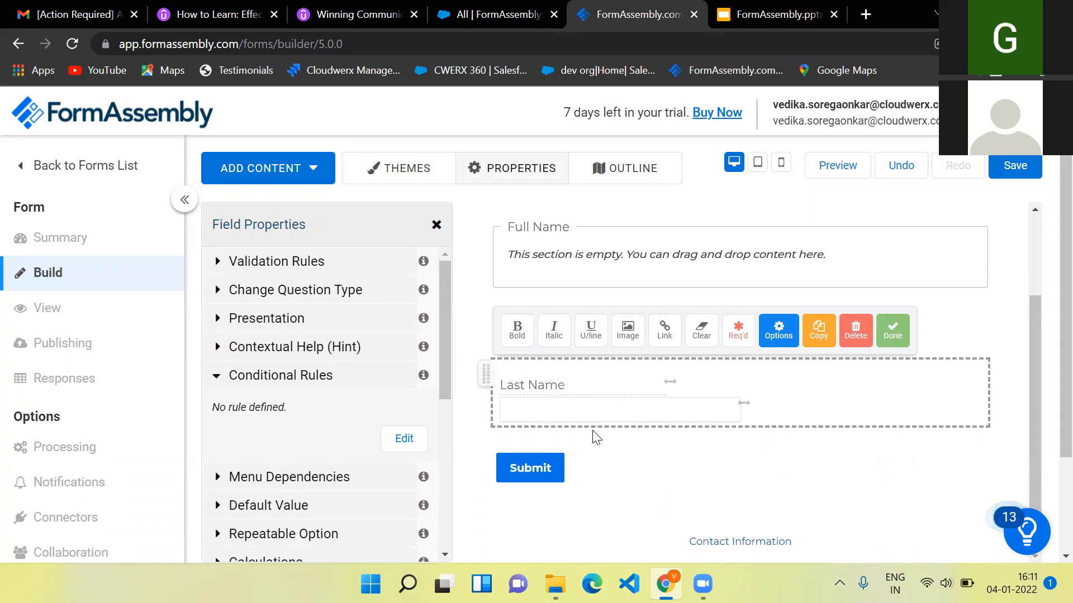
pyautogui.click(589, 417)
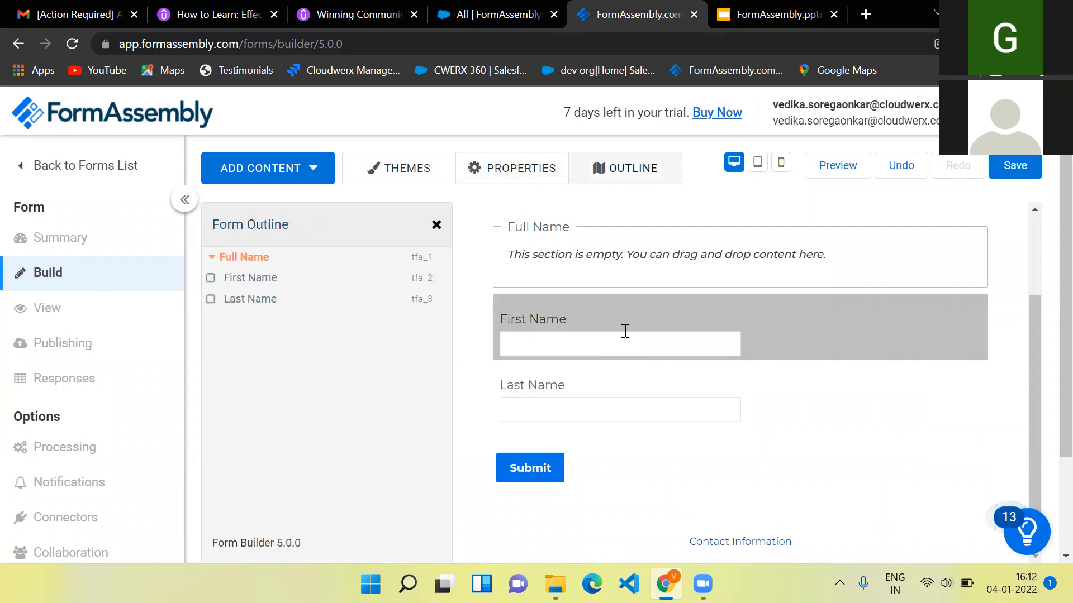
pyautogui.moveTo(774, 317); pyautogui.dragTo(762, 274)
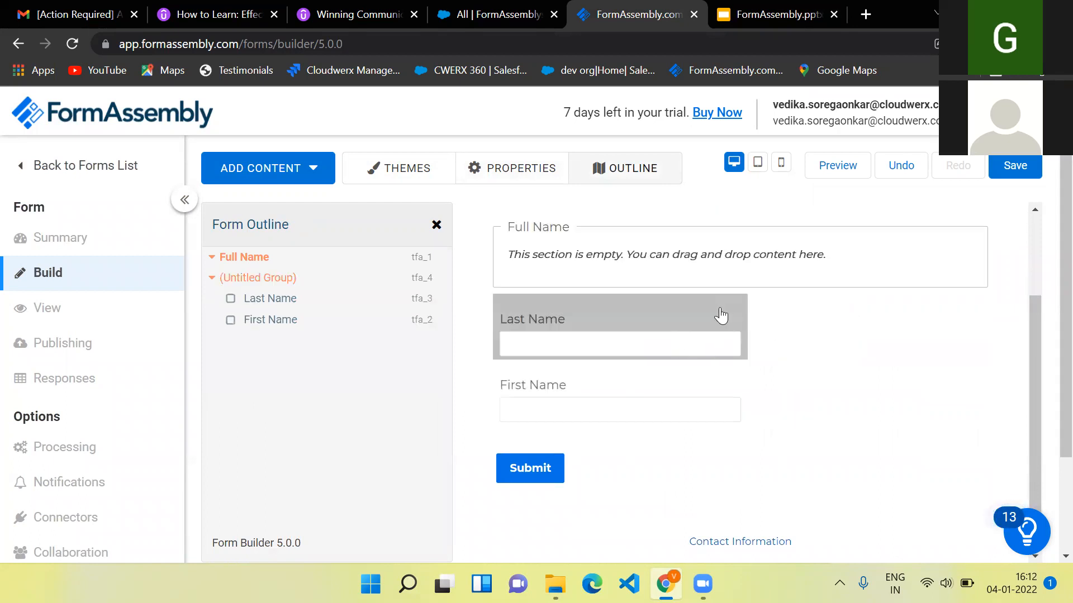
pyautogui.moveTo(726, 313); pyautogui.dragTo(766, 309)
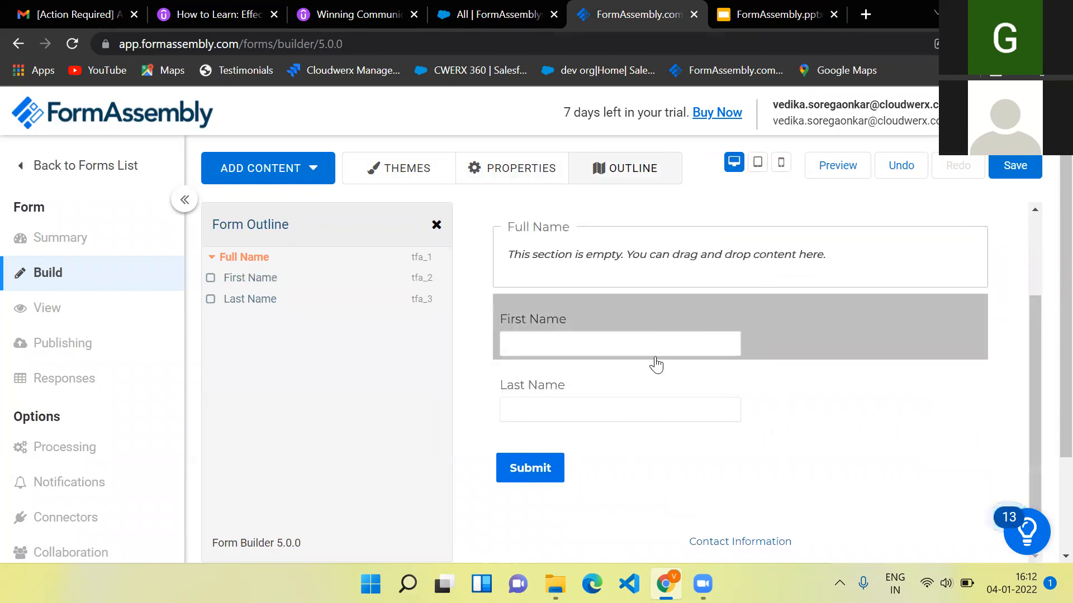
pyautogui.moveTo(773, 341); pyautogui.dragTo(757, 276)
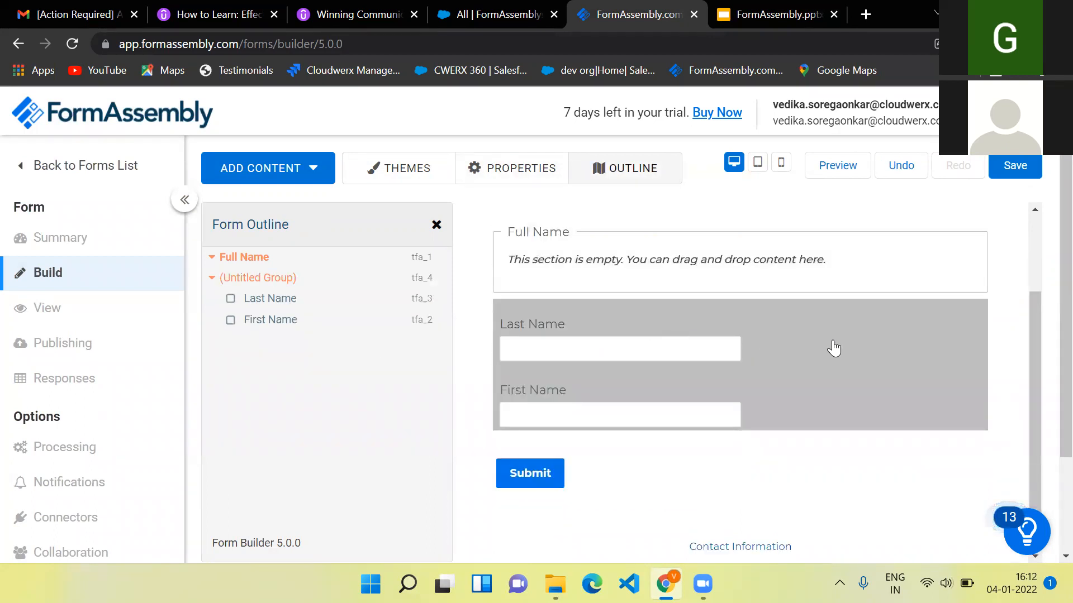
pyautogui.moveTo(834, 346); pyautogui.dragTo(786, 354)
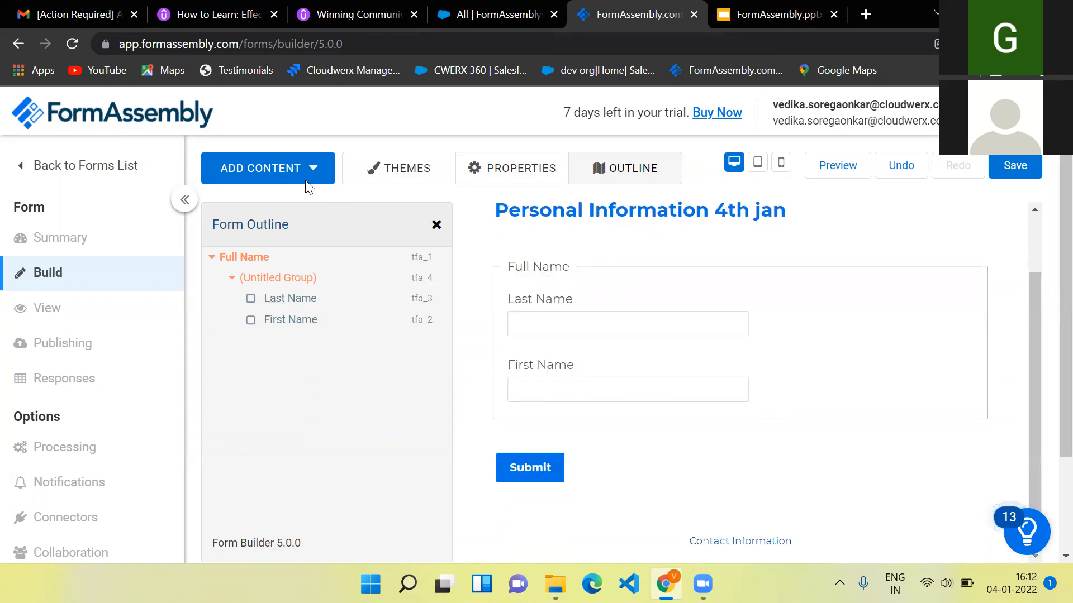
# - Add a Text Input question labelled 'Email'
pyautogui.click(319, 169)
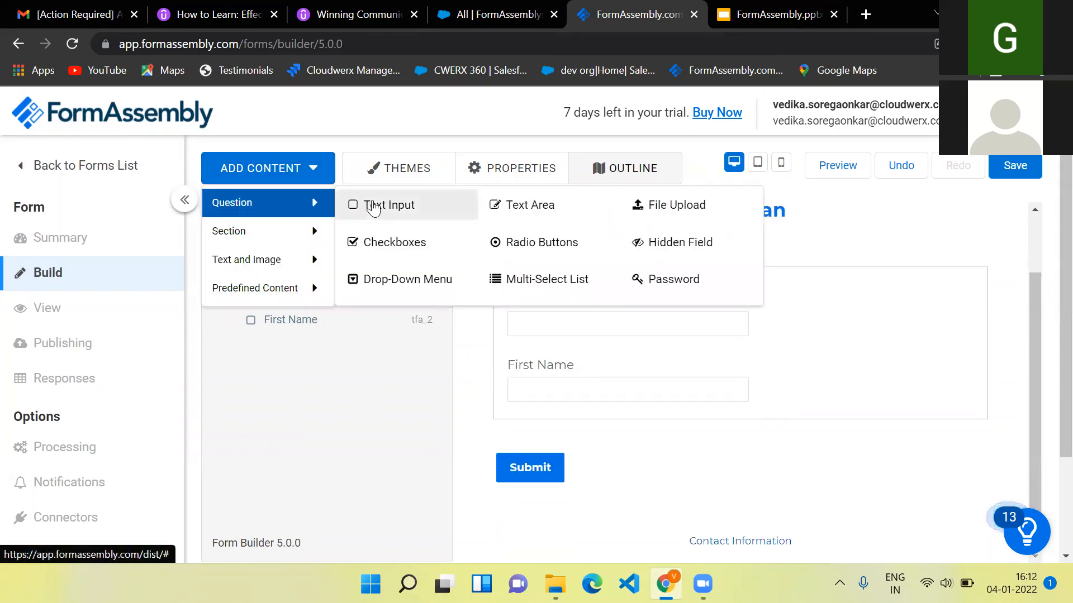
pyautogui.click(374, 206)
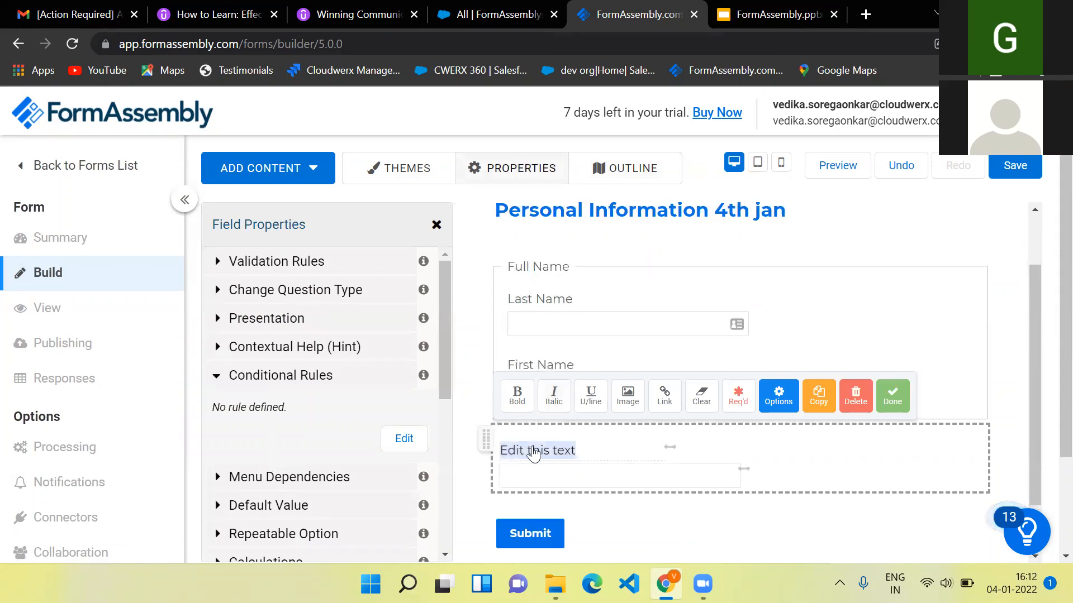
pyautogui.scroll(-1, 636, 436)
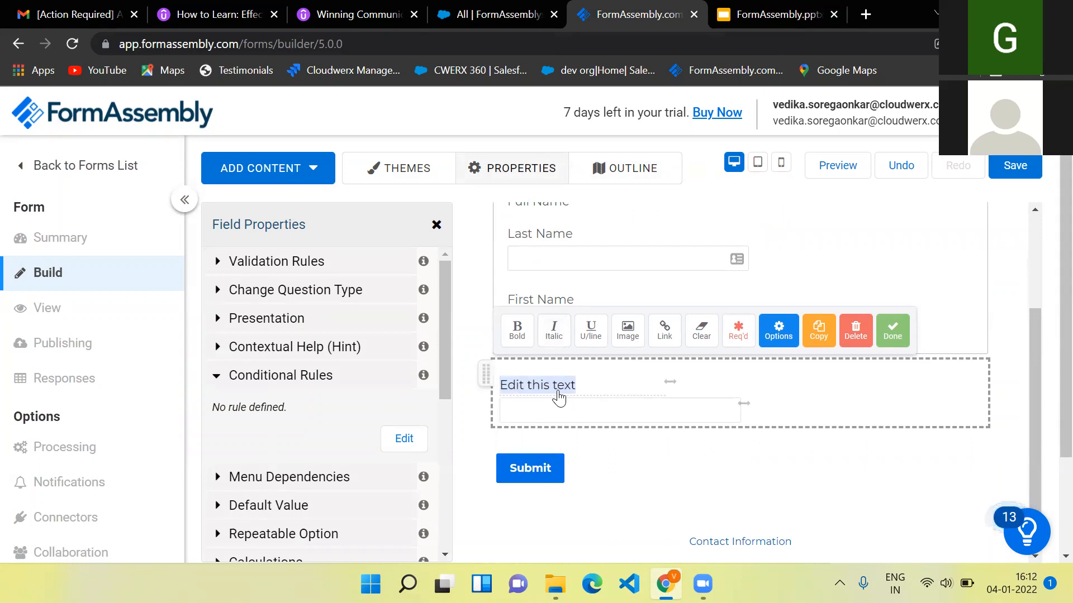
pyautogui.write('Email')
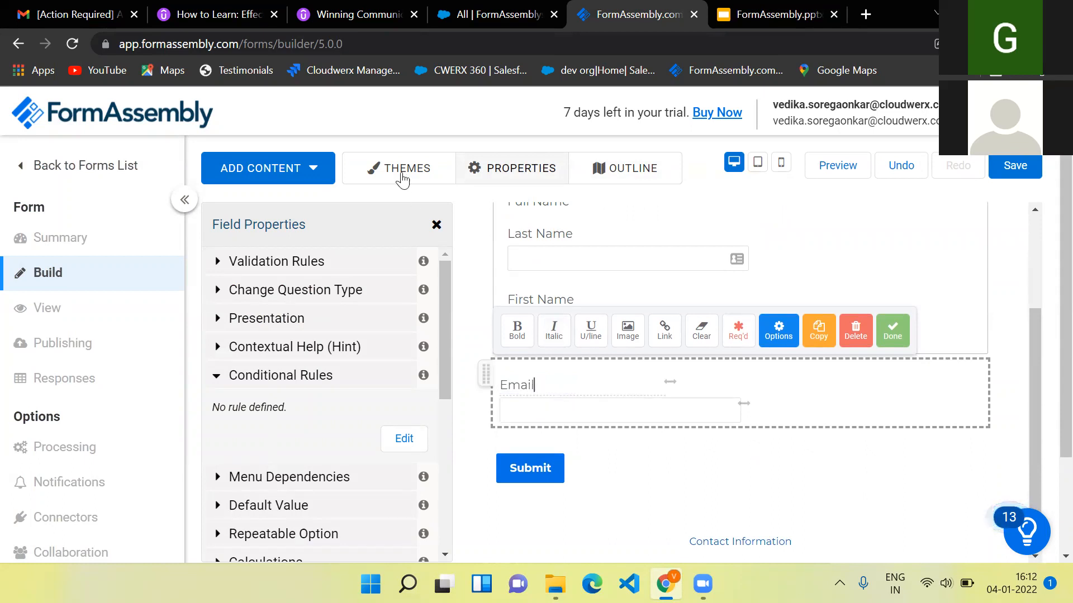
# - Add another Text Input question labelled 'Contact No:'
pyautogui.click(312, 167)
pyautogui.click(367, 214)
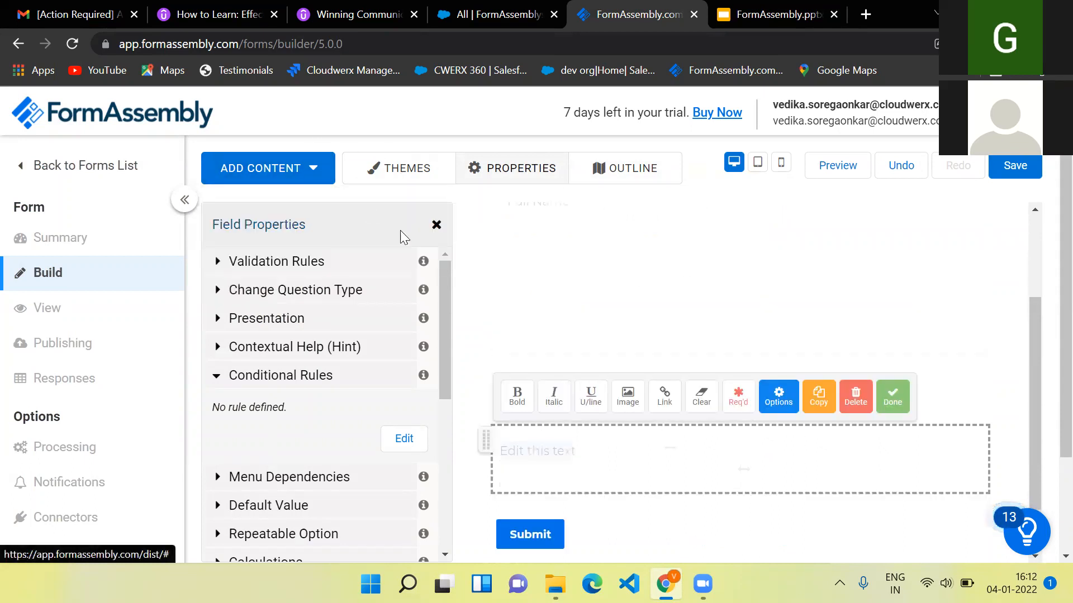
pyautogui.write('on')
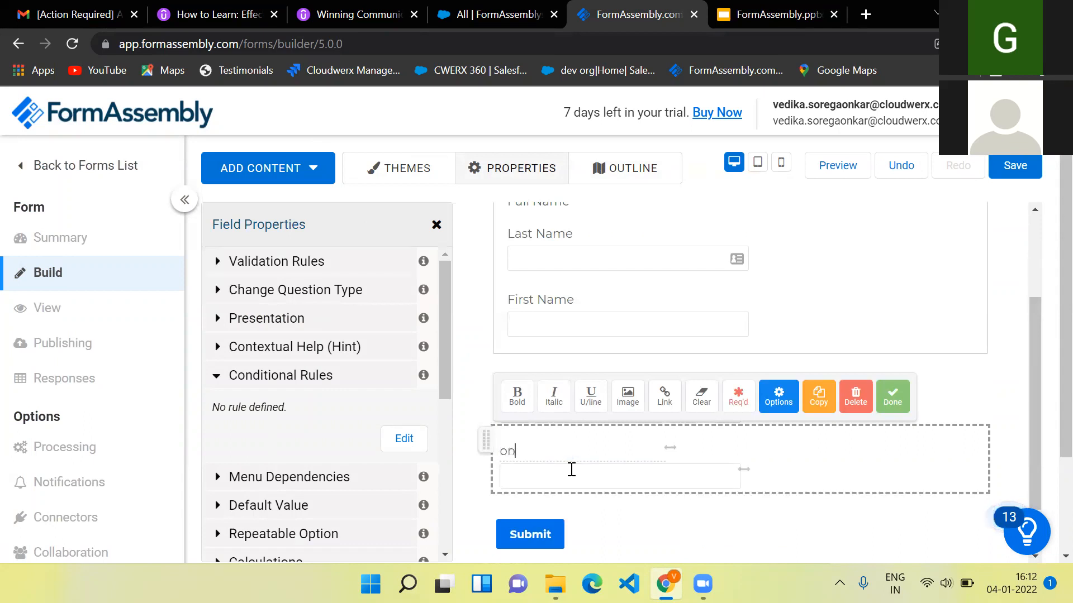
pyautogui.press('BackSpace')
pyautogui.press('BackSpace')
pyautogui.write('Contact')
pyautogui.click(312, 163)
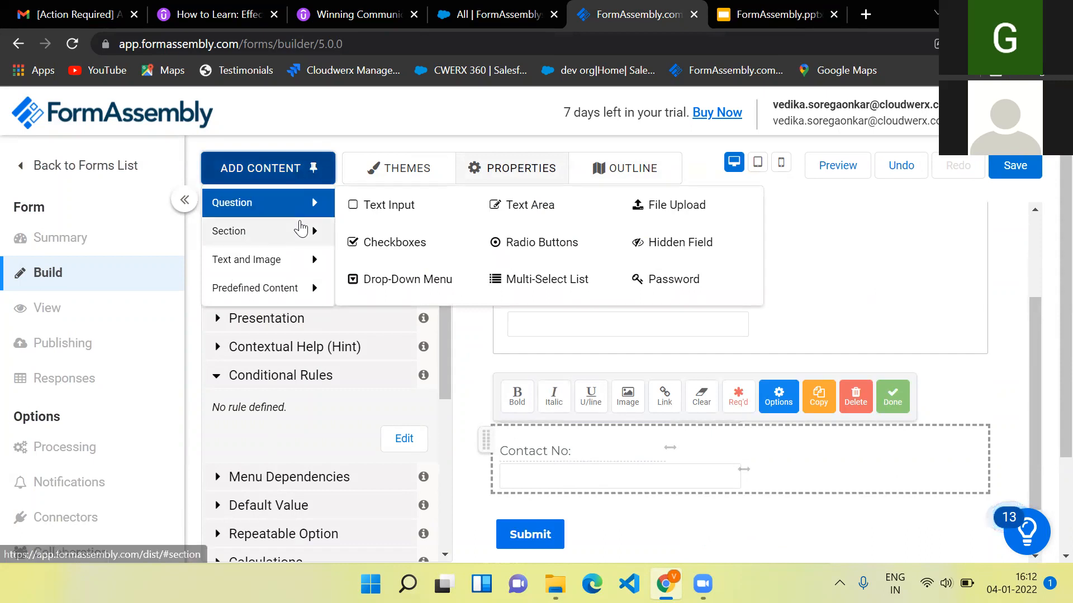
# - Add a fieldset section titled 'Contact Detail'
pyautogui.moveTo(268, 230)
pyautogui.click(373, 204)
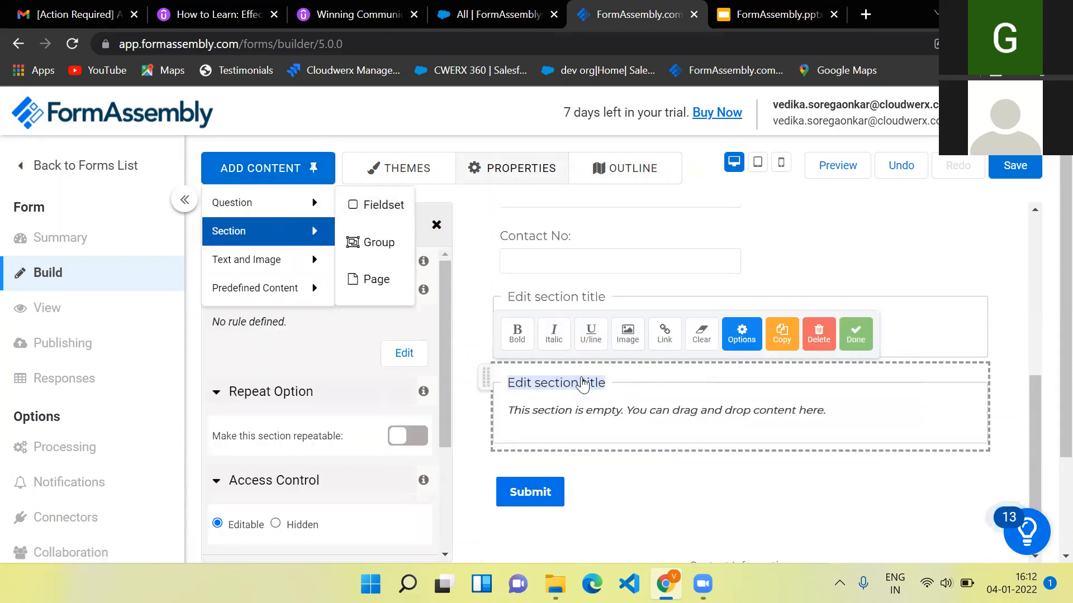
pyautogui.write('Contact Deta')
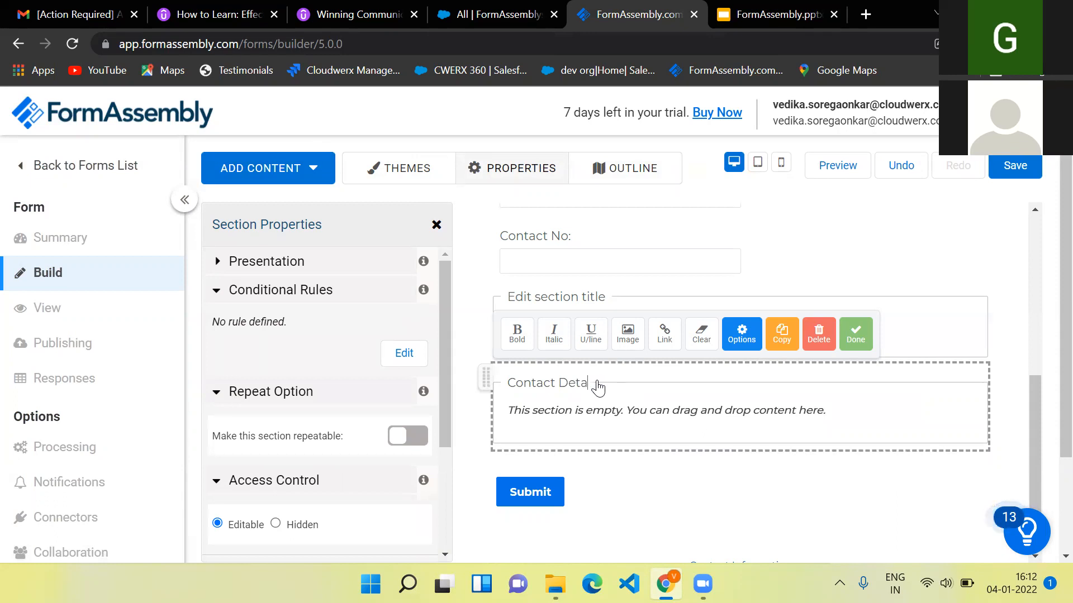
pyautogui.click(771, 481)
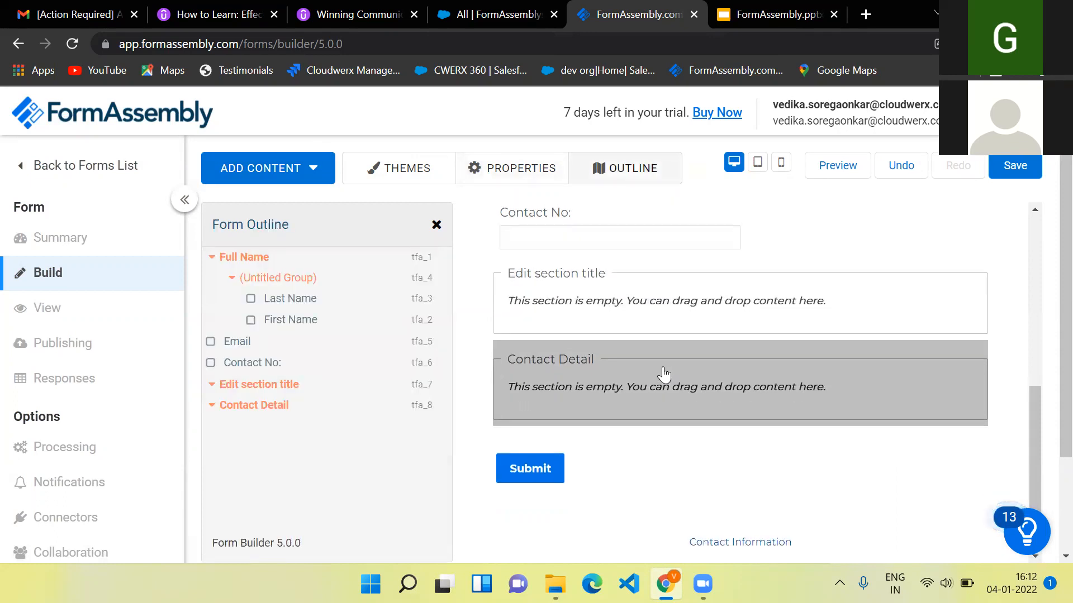
pyautogui.scroll(1, 664, 374)
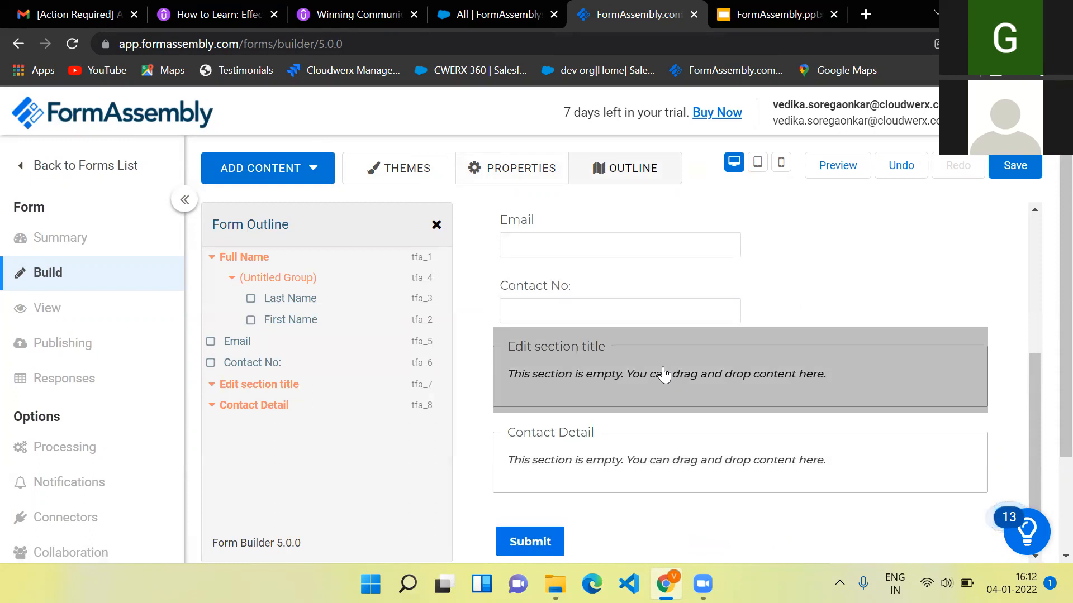
# - Group the Email and Contact No fields and move them into Full Name below First Name
pyautogui.moveTo(639, 366); pyautogui.dragTo(617, 405)
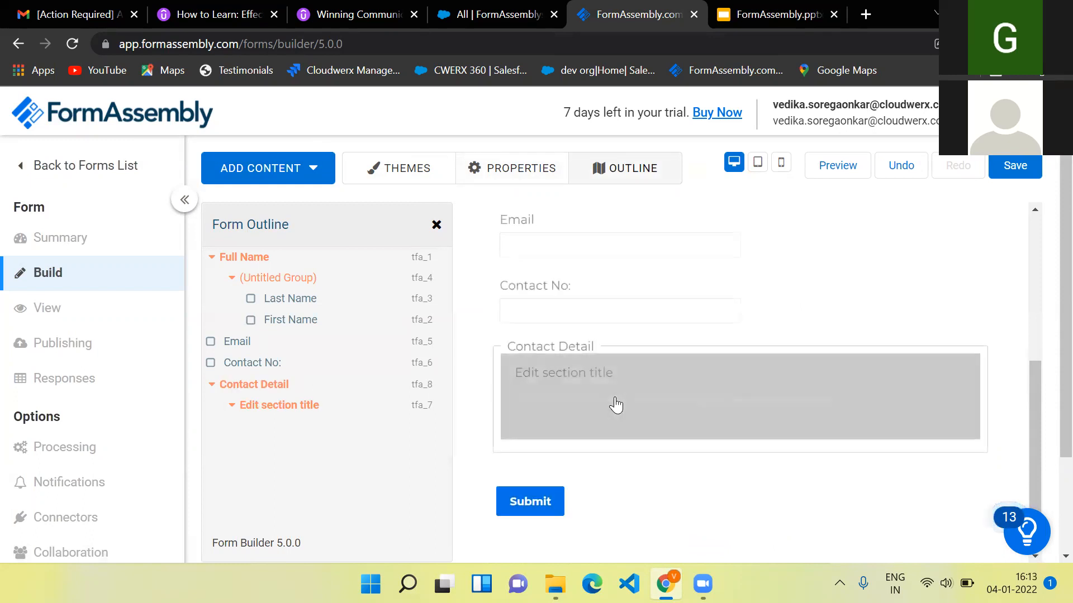
pyautogui.moveTo(765, 254); pyautogui.dragTo(806, 394)
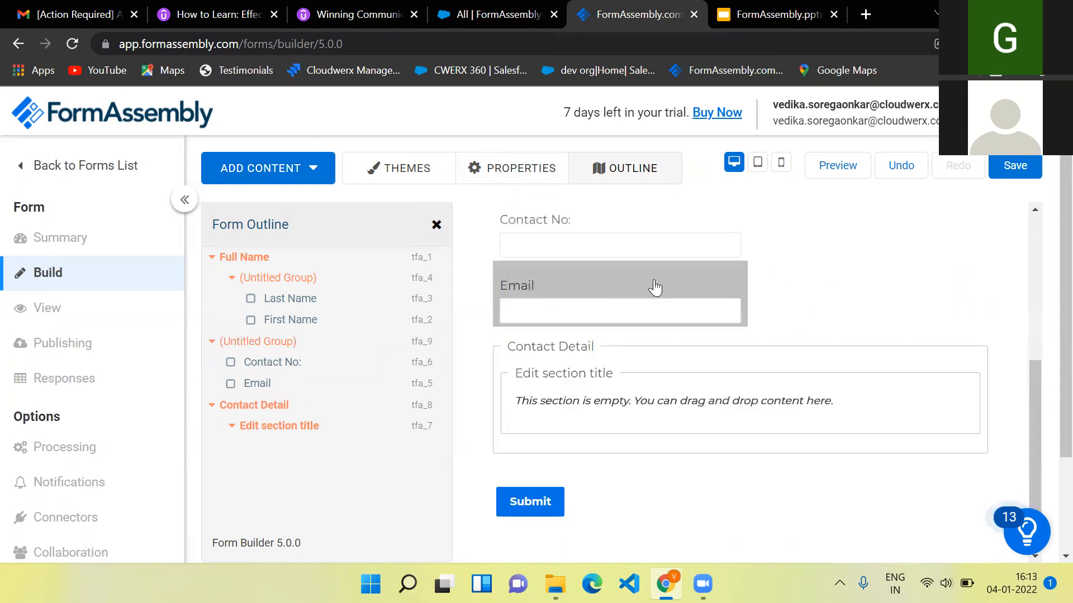
pyautogui.moveTo(677, 285); pyautogui.dragTo(814, 340)
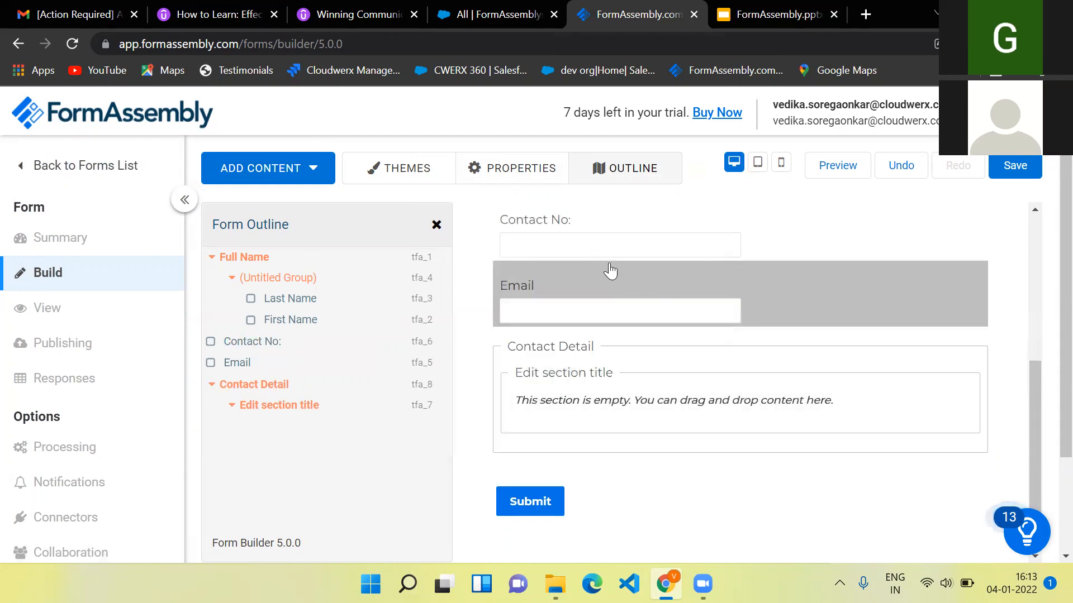
pyautogui.scroll(1, 603, 237)
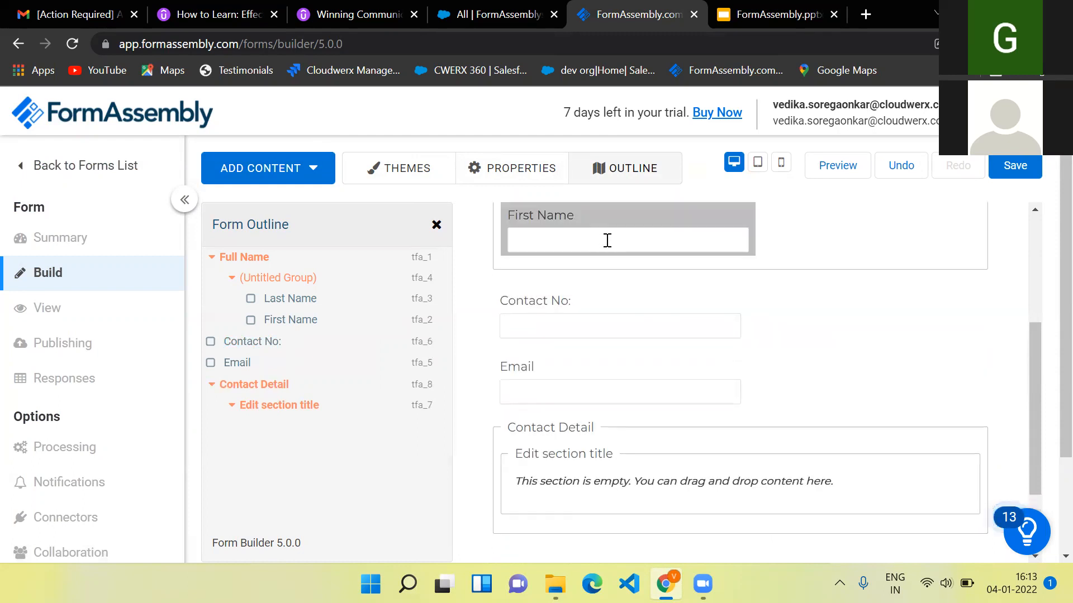
pyautogui.moveTo(773, 327)
pyautogui.mouseDown()
pyautogui.moveTo(793, 414)
pyautogui.moveTo(827, 399)
pyautogui.moveTo(771, 408)
pyautogui.mouseUp()
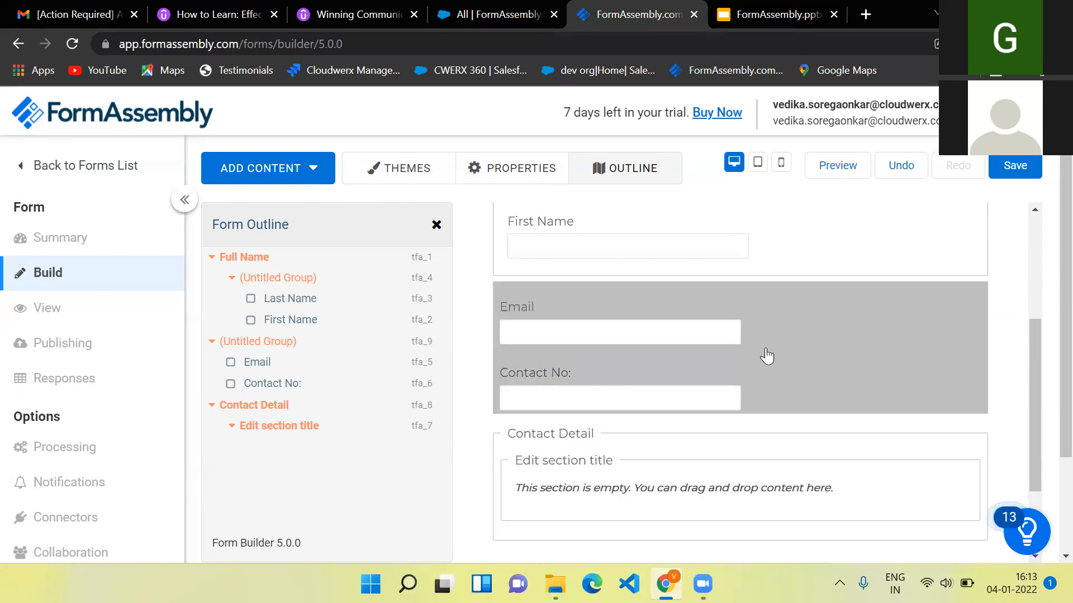
pyautogui.moveTo(766, 353); pyautogui.dragTo(841, 337)
pyautogui.scroll(3, 840, 337)
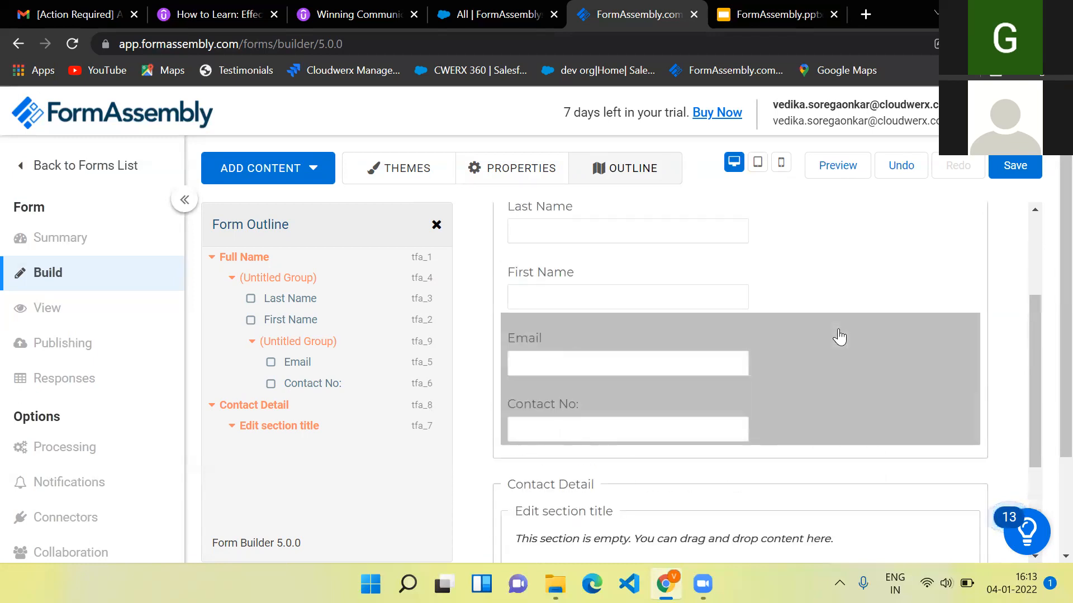
pyautogui.scroll(2, 841, 337)
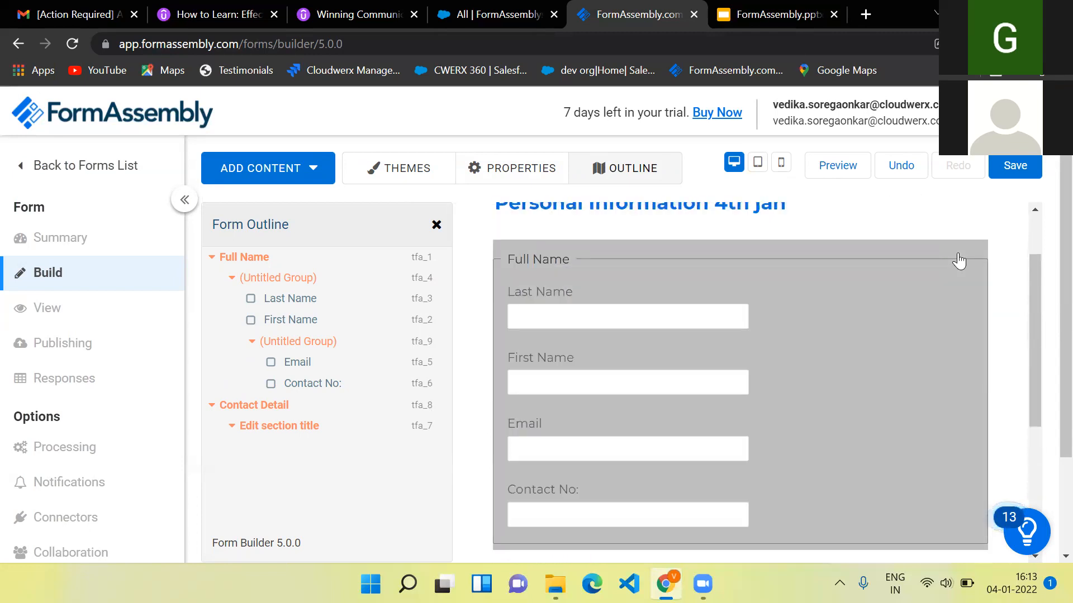
# - Rename the Full Name section to 'details' and save the form
pyautogui.click(545, 255)
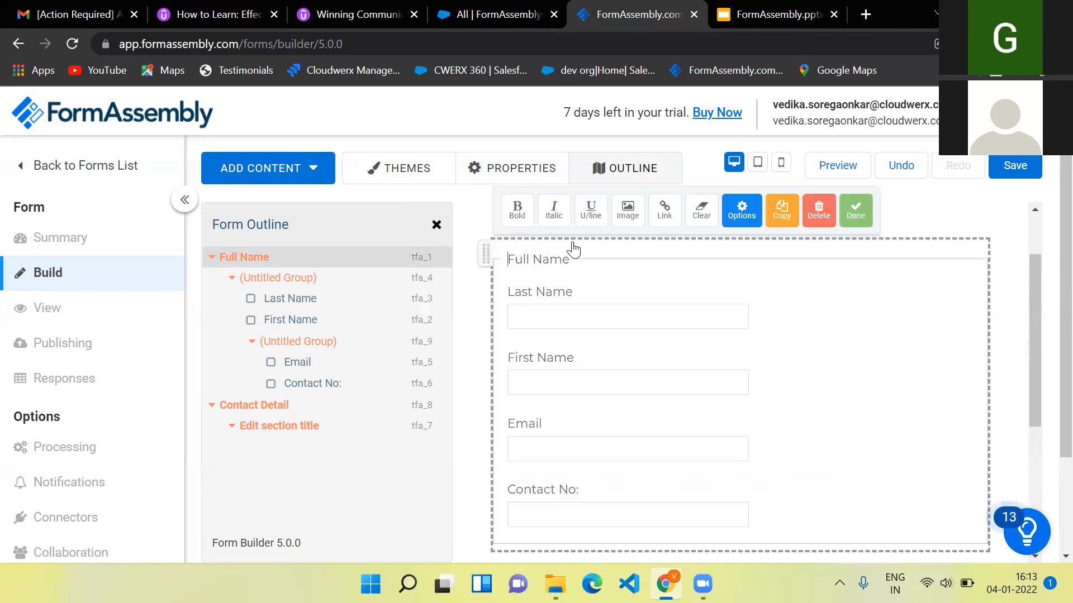
pyautogui.press('Delete')
pyautogui.press('Delete')
pyautogui.press('Delete')
pyautogui.press('Delete')
pyautogui.press('Delete')
pyautogui.press('Delete')
pyautogui.press('Delete')
pyautogui.press('Delete')
pyautogui.press('Delete')
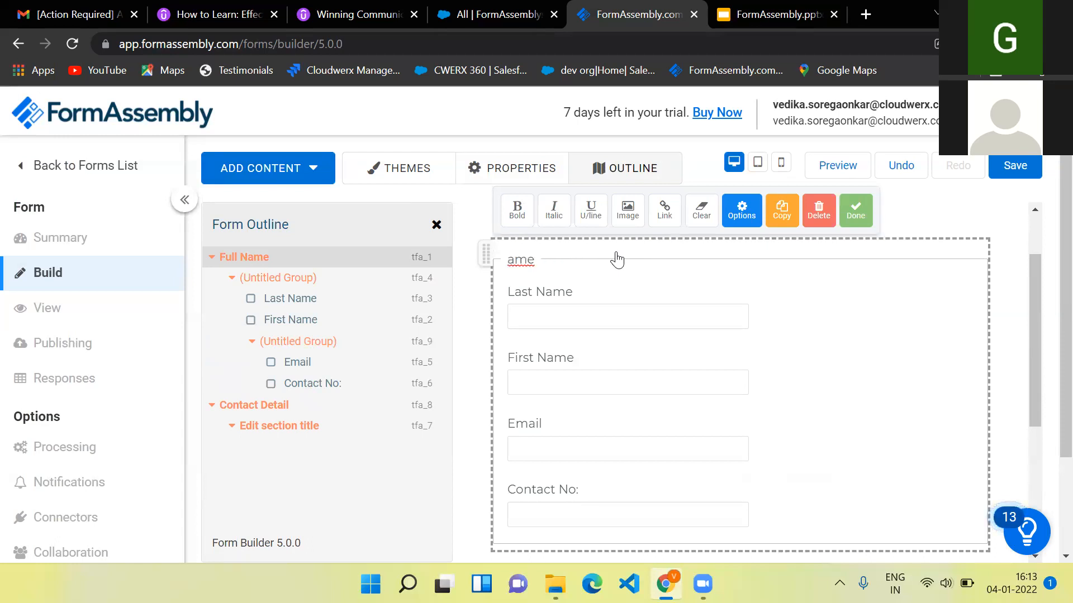
pyautogui.write('detai')
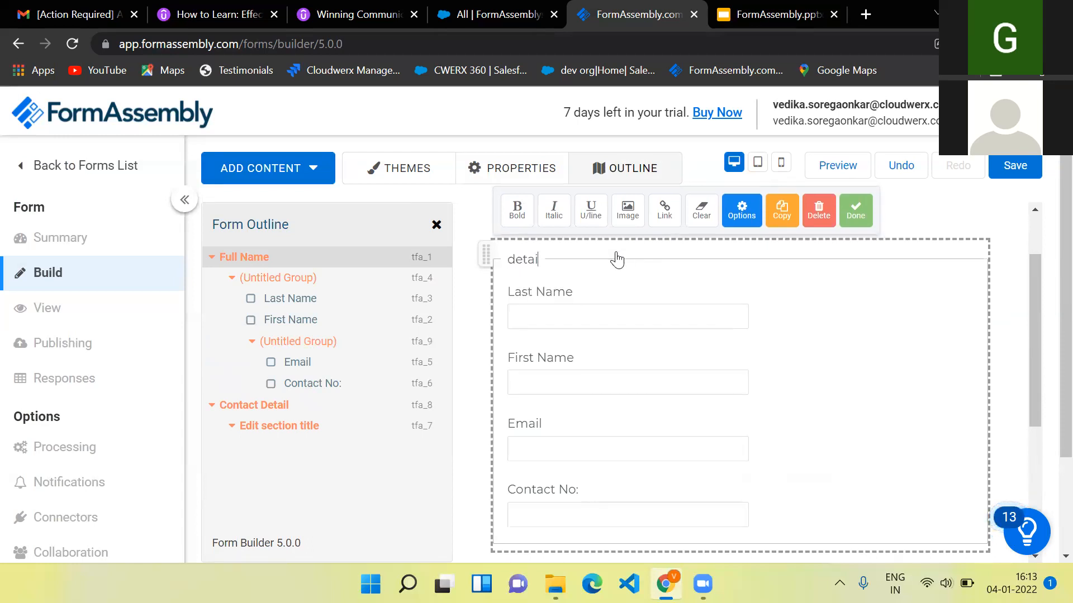
pyautogui.scroll(-2, 617, 259)
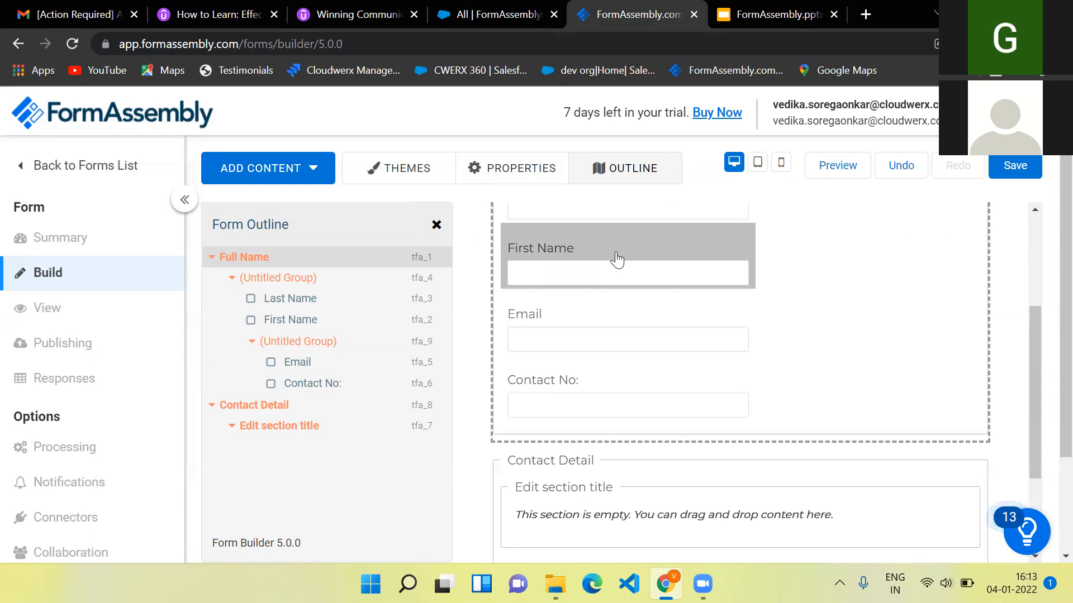
pyautogui.scroll(2, 617, 260)
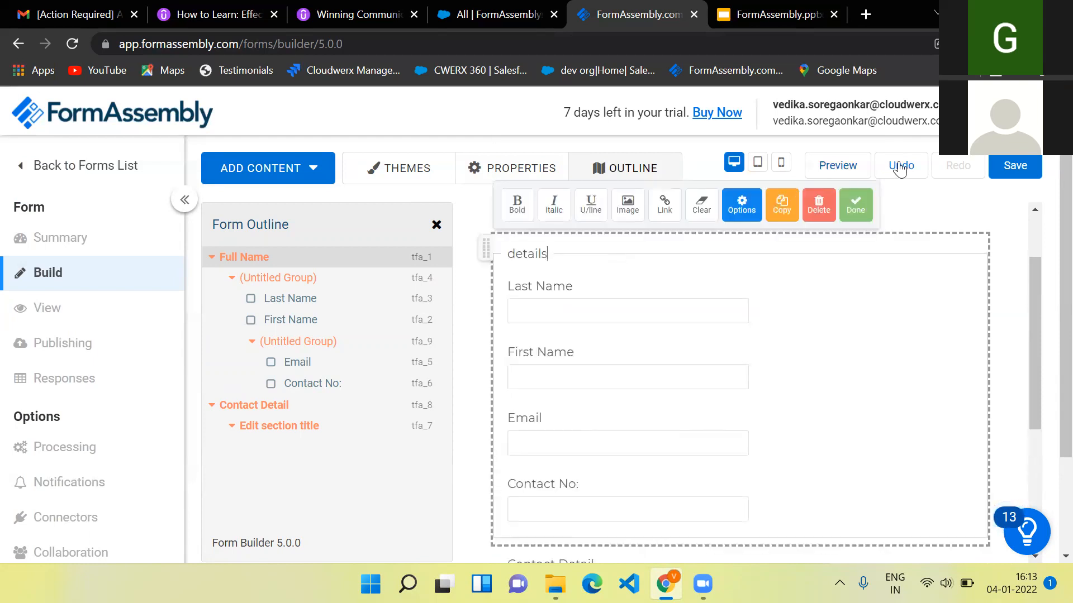
pyautogui.click(1006, 166)
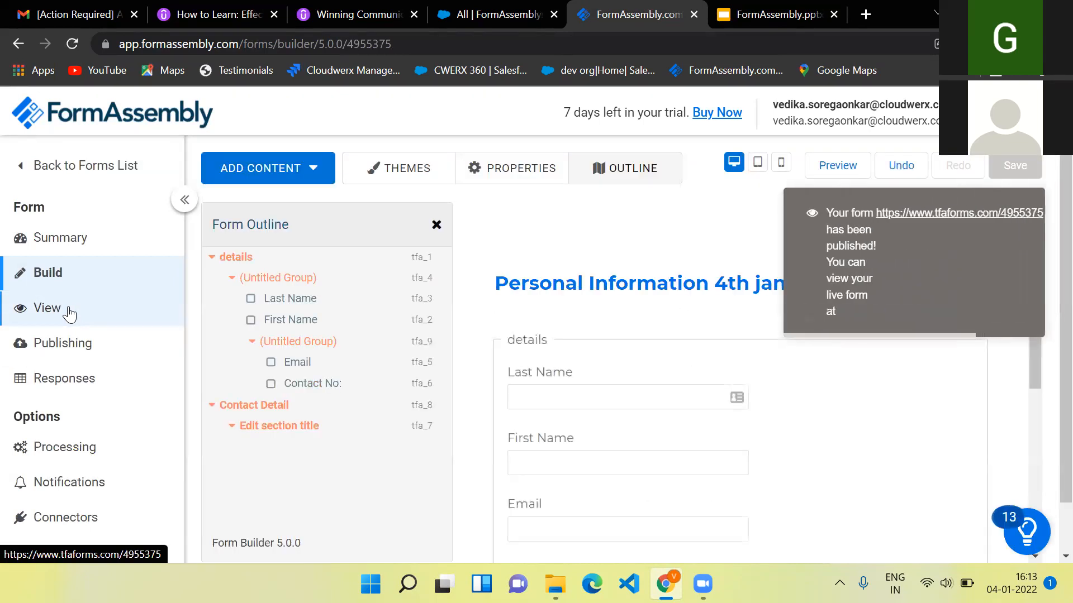
# - Delete the empty Contact Detail section
pyautogui.scroll(-4, 658, 428)
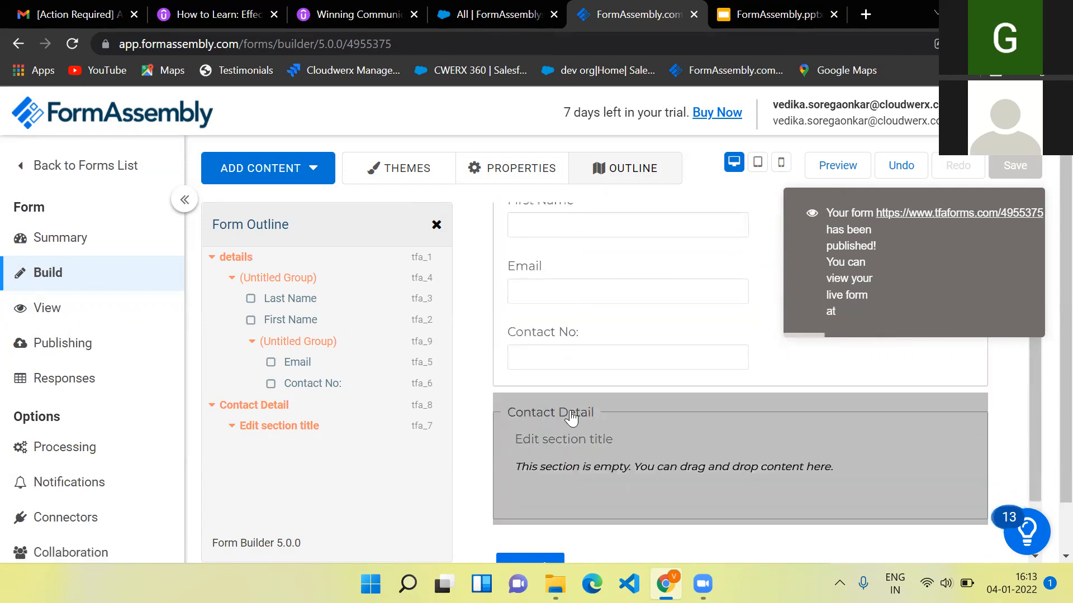
pyautogui.click(571, 418)
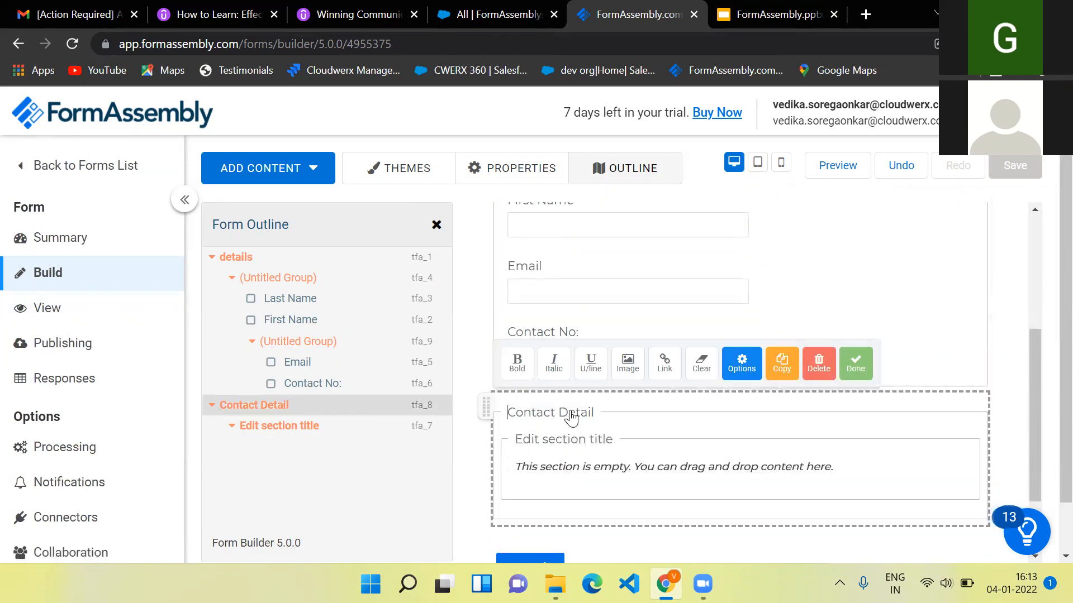
pyautogui.click(816, 364)
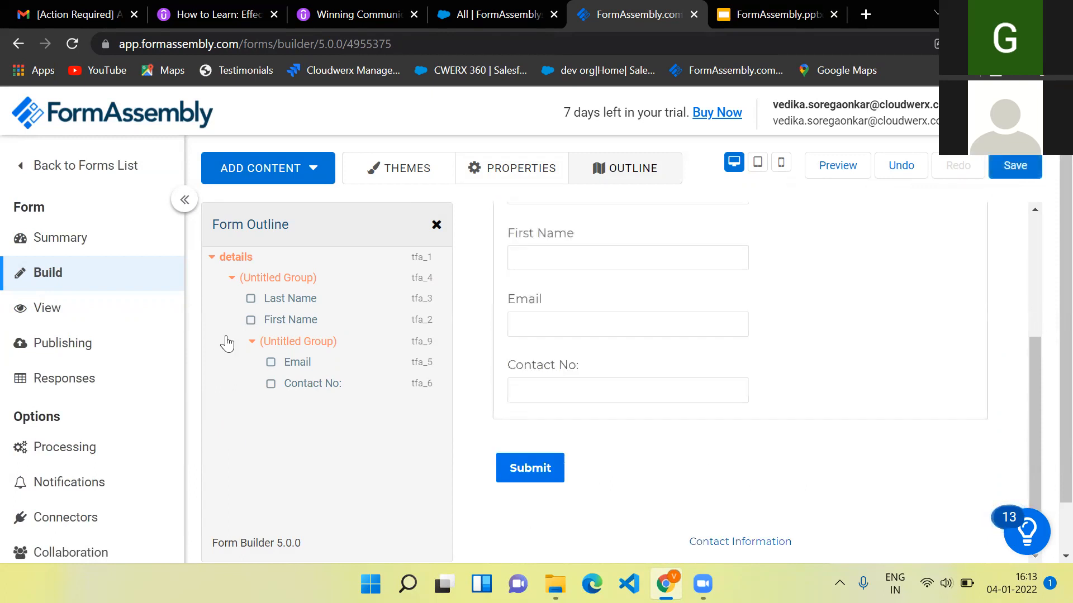
# - In the live form, fill Last Name, First Name 'jay', Email and Contact No 98909890
pyautogui.click(42, 312)
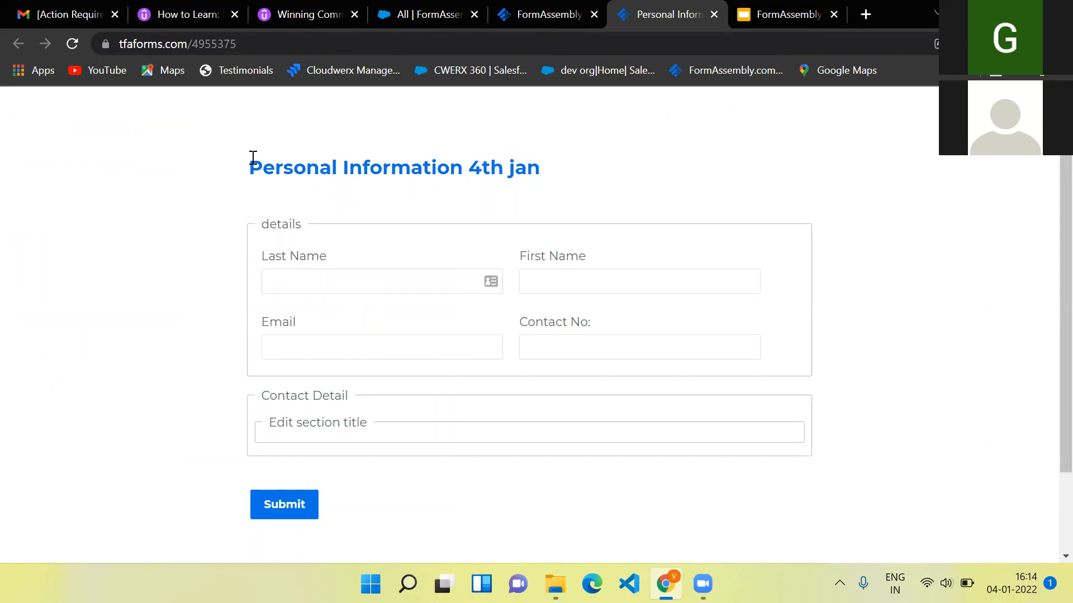
pyautogui.click(332, 282)
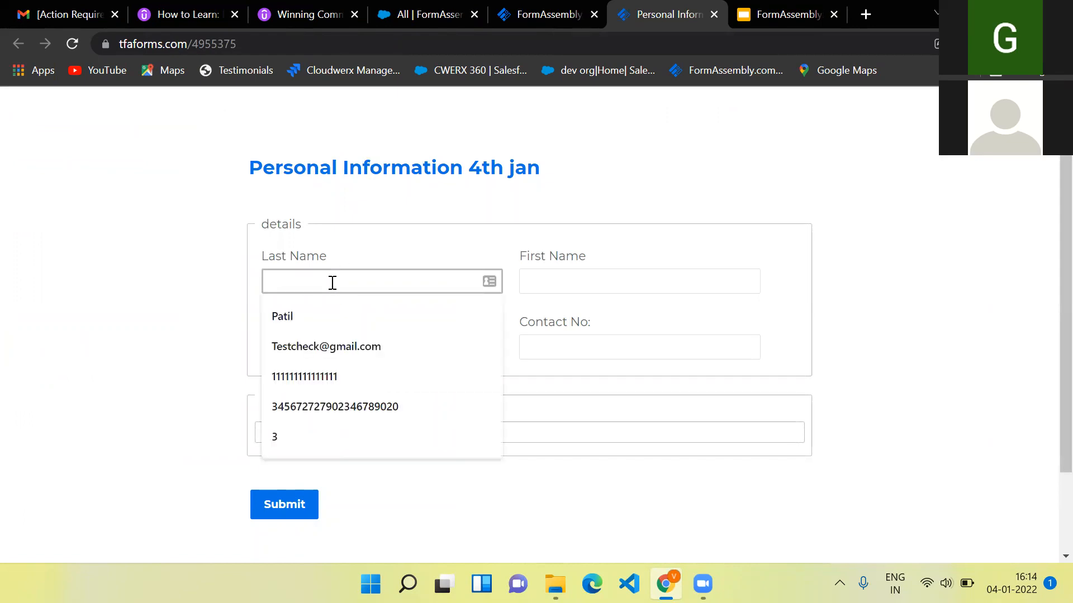
pyautogui.click(312, 323)
pyautogui.click(567, 283)
pyautogui.write('jay')
pyautogui.click(419, 346)
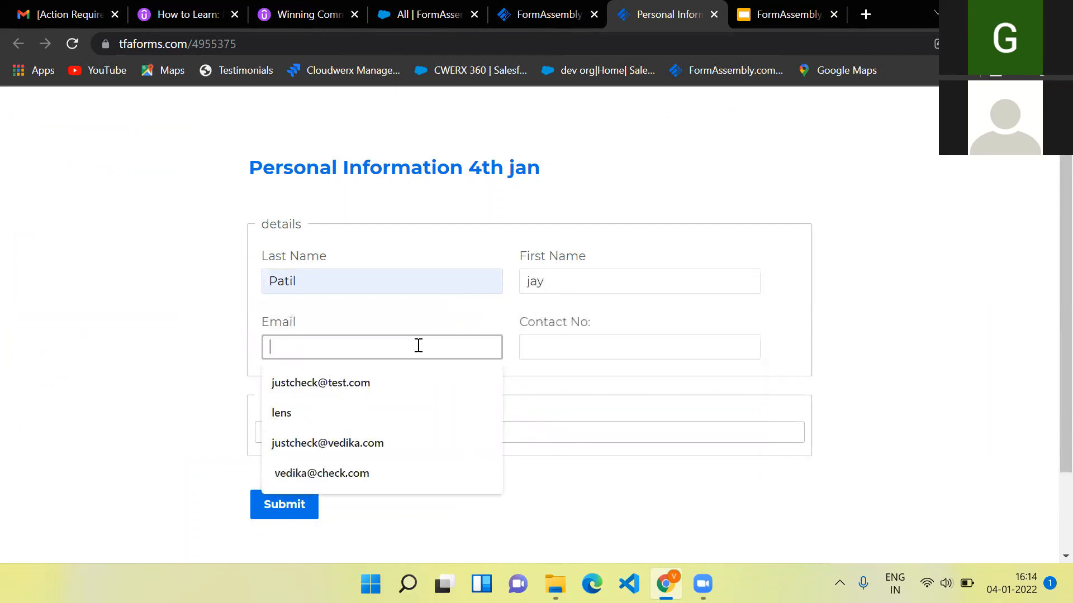
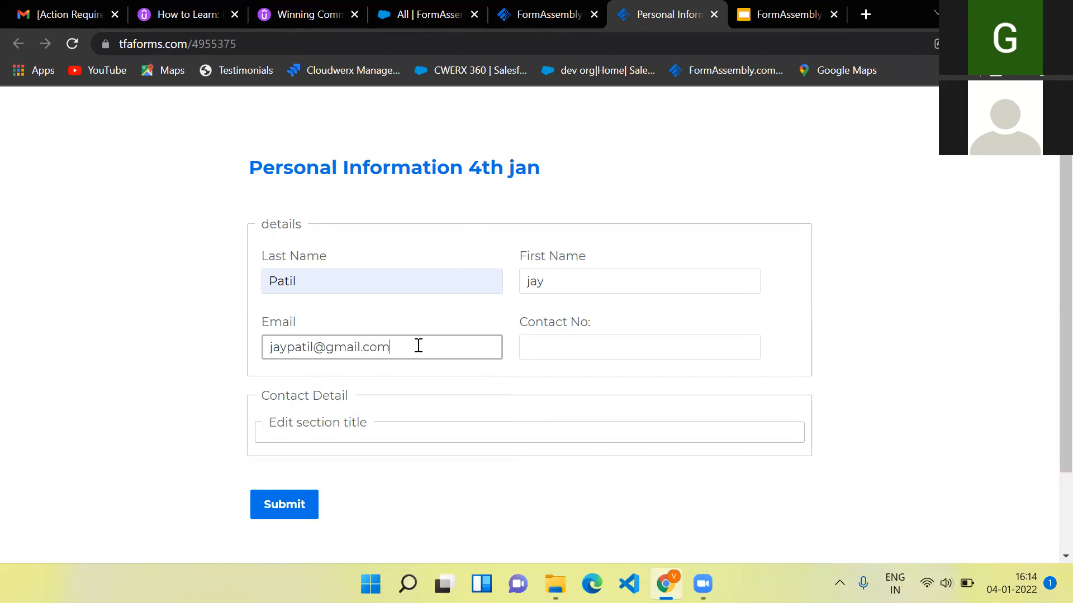
pyautogui.click(547, 351)
pyautogui.write('989098908')
# - Submit the test entry and go back to the form builder tab
pyautogui.scroll(-1, 551, 351)
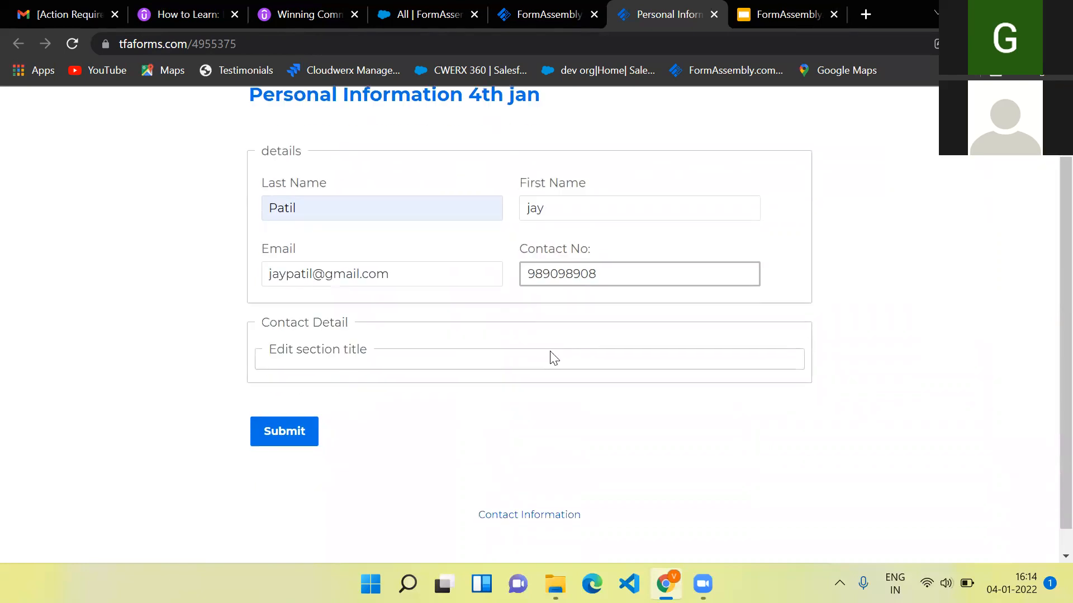
pyautogui.click(282, 431)
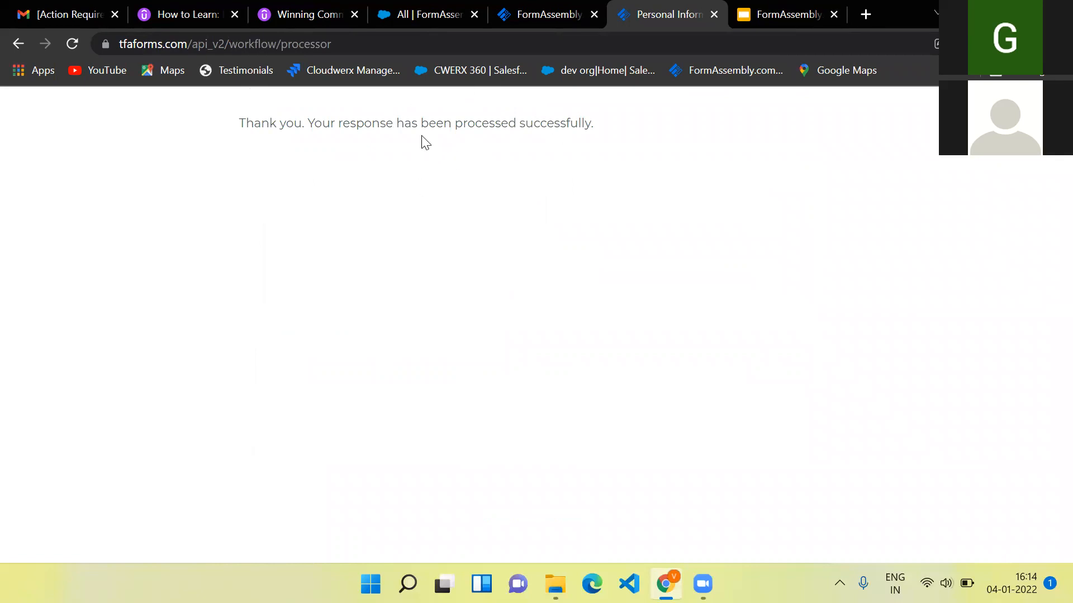
pyautogui.click(519, 14)
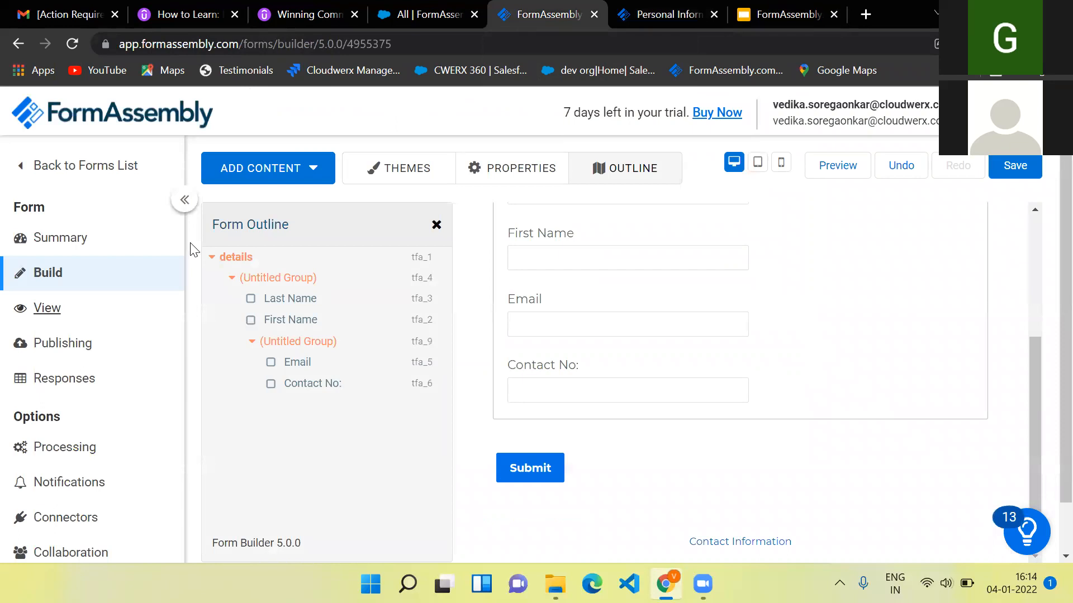
# - Review the Default Report showing 1 response and dismiss the New Options notice
pyautogui.click(66, 379)
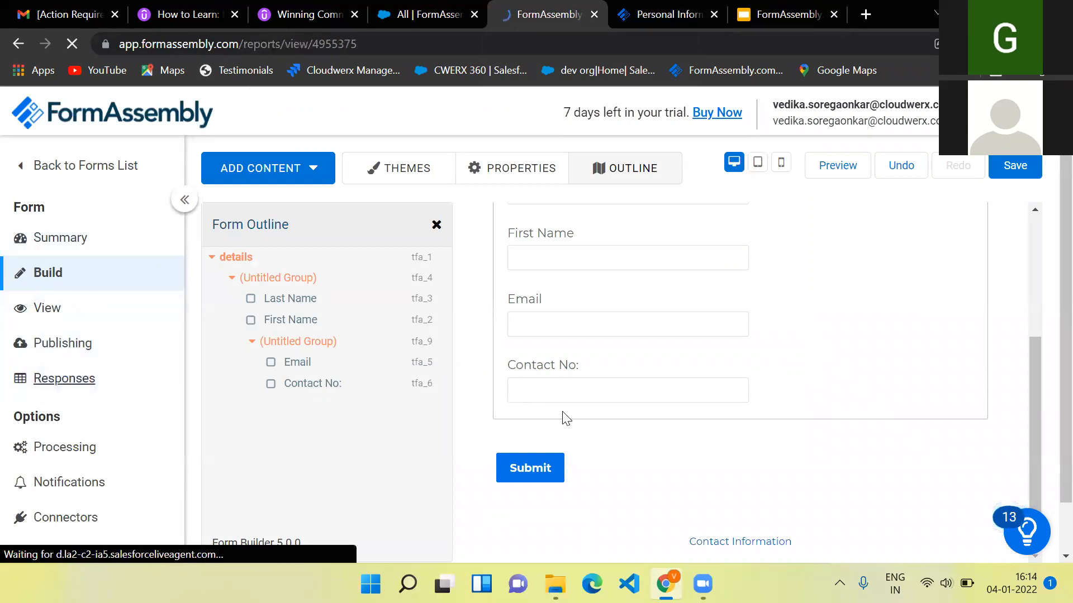
pyautogui.scroll(-2, 485, 431)
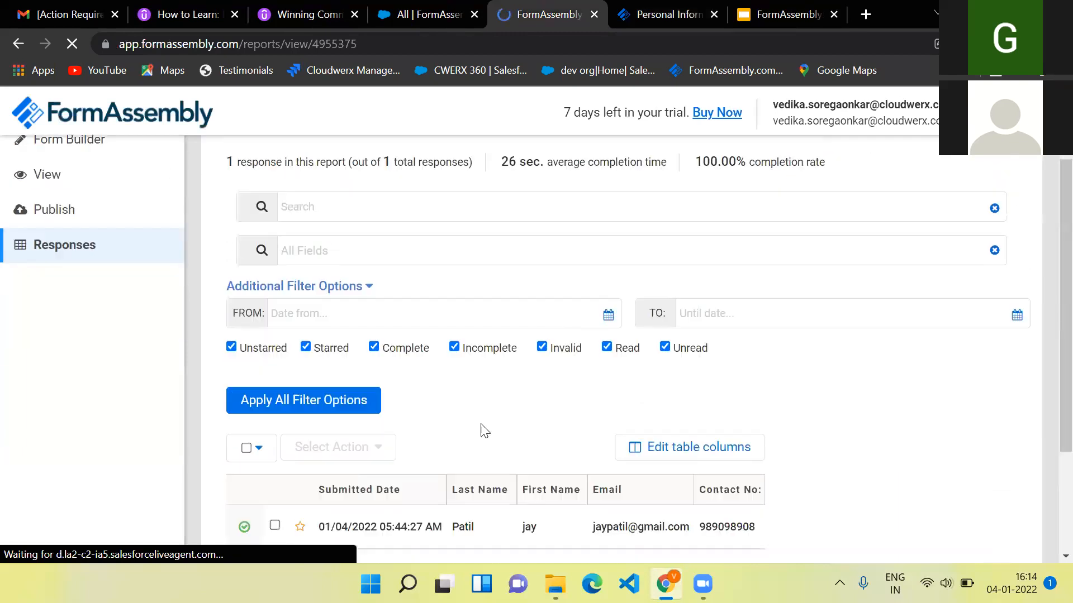
pyautogui.scroll(-3, 568, 386)
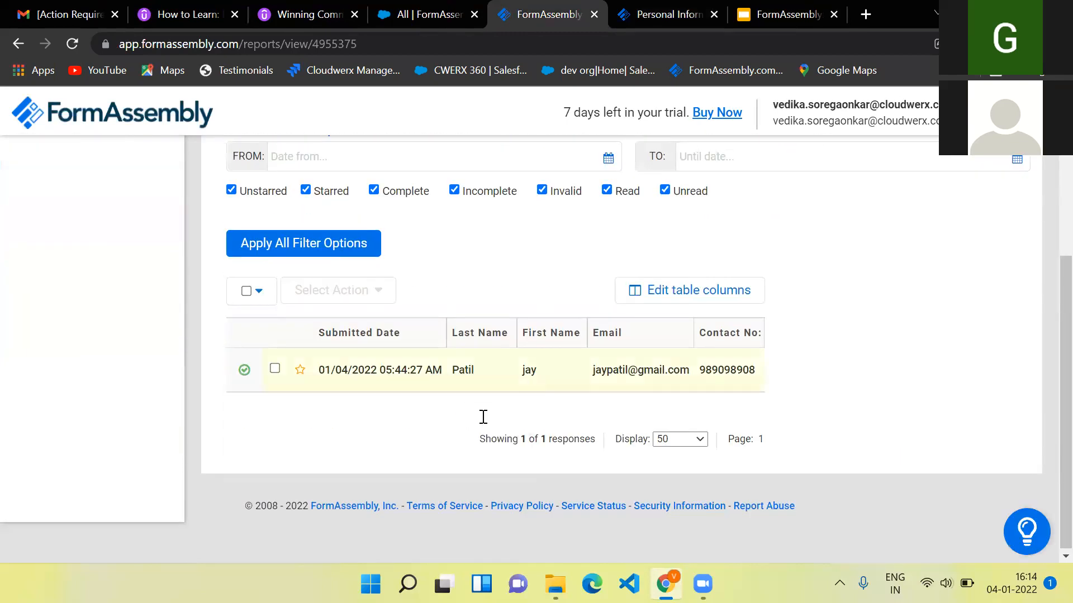
pyautogui.scroll(4, 561, 441)
pyautogui.scroll(-3, 494, 442)
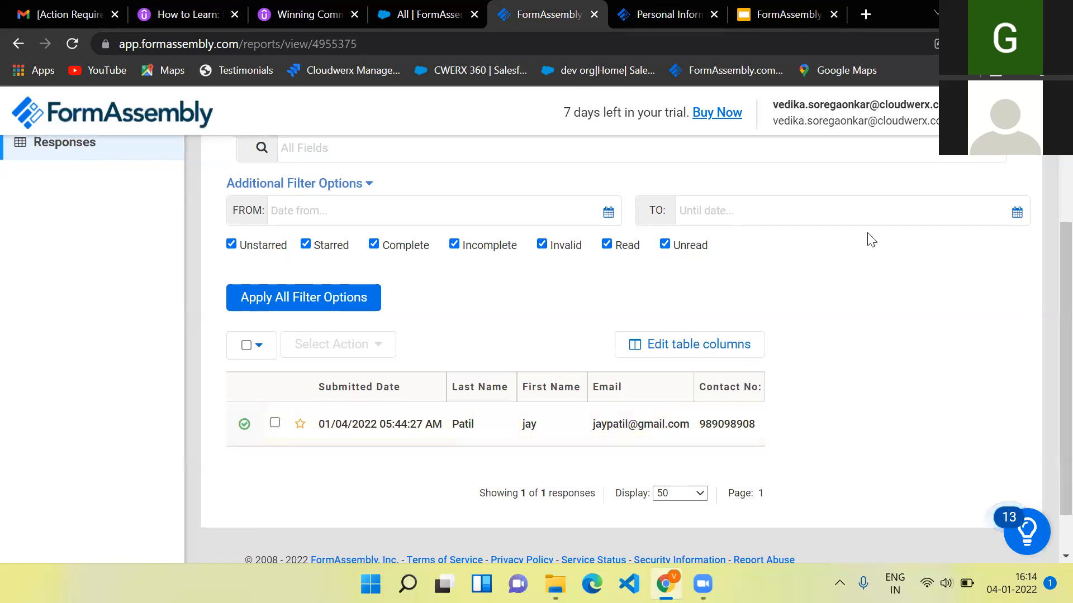
pyautogui.scroll(4, 966, 285)
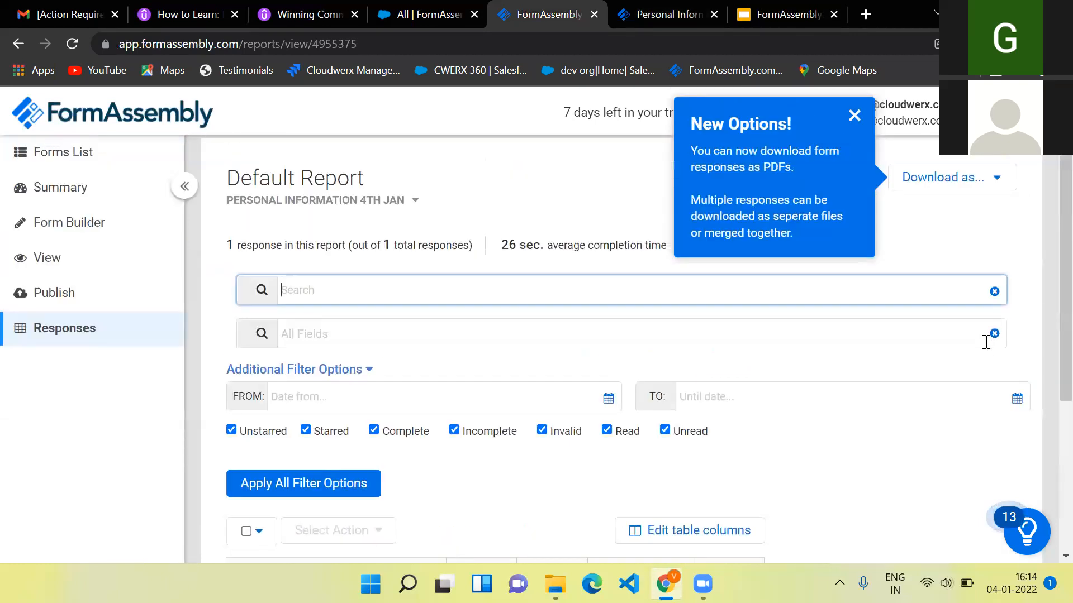
pyautogui.click(998, 180)
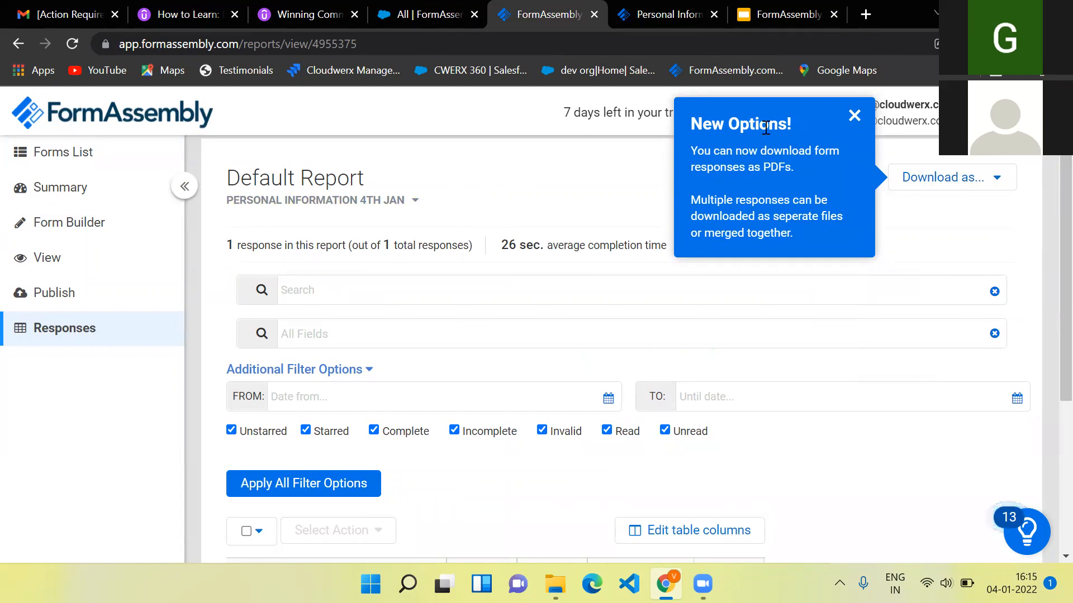
pyautogui.click(854, 116)
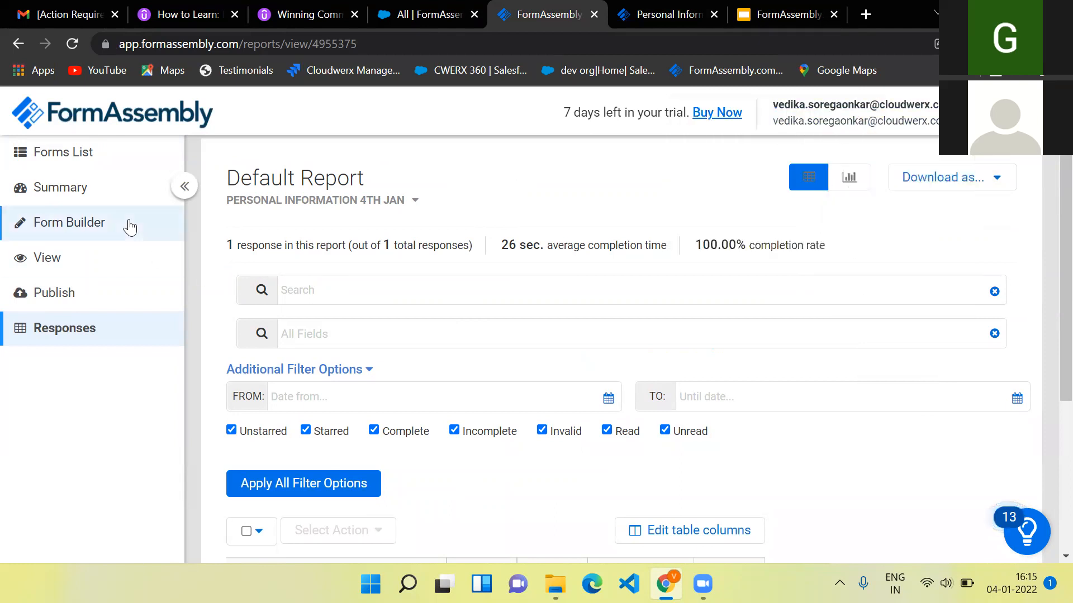
# - Reopen the Form Builder, dismiss the recover prompt, delete the untitled inner section and save
pyautogui.click(80, 244)
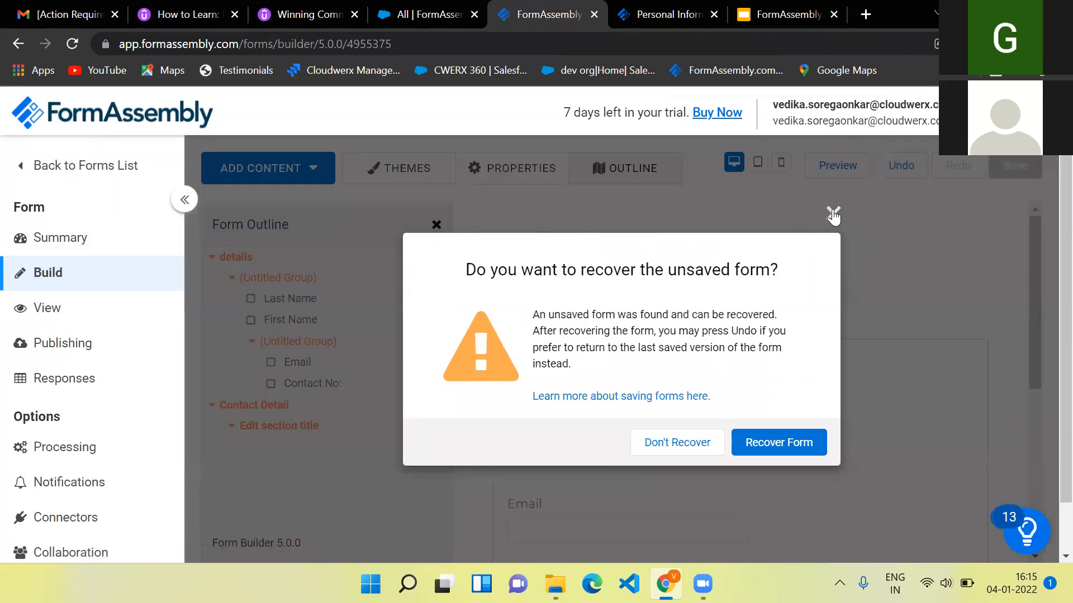
pyautogui.click(833, 213)
pyautogui.scroll(-5, 790, 433)
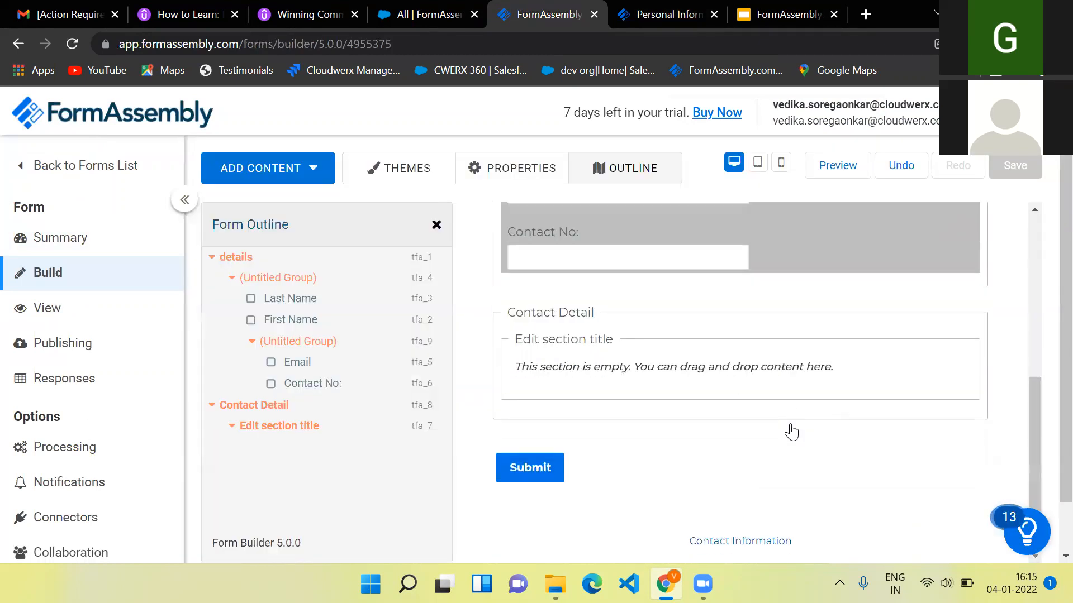
pyautogui.click(912, 337)
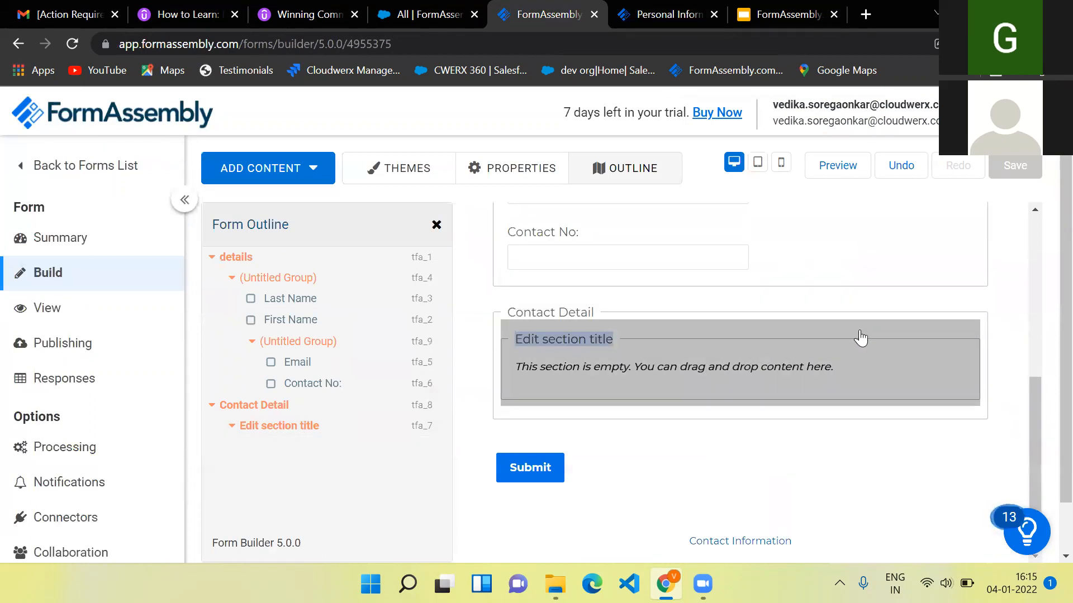
pyautogui.click(860, 338)
pyautogui.click(827, 290)
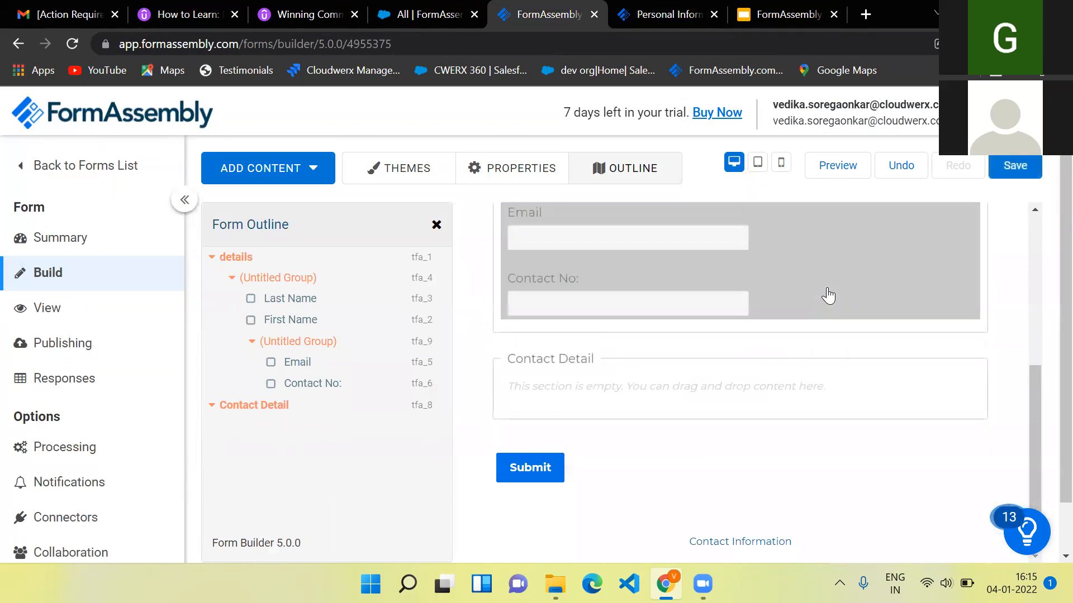
pyautogui.click(1007, 168)
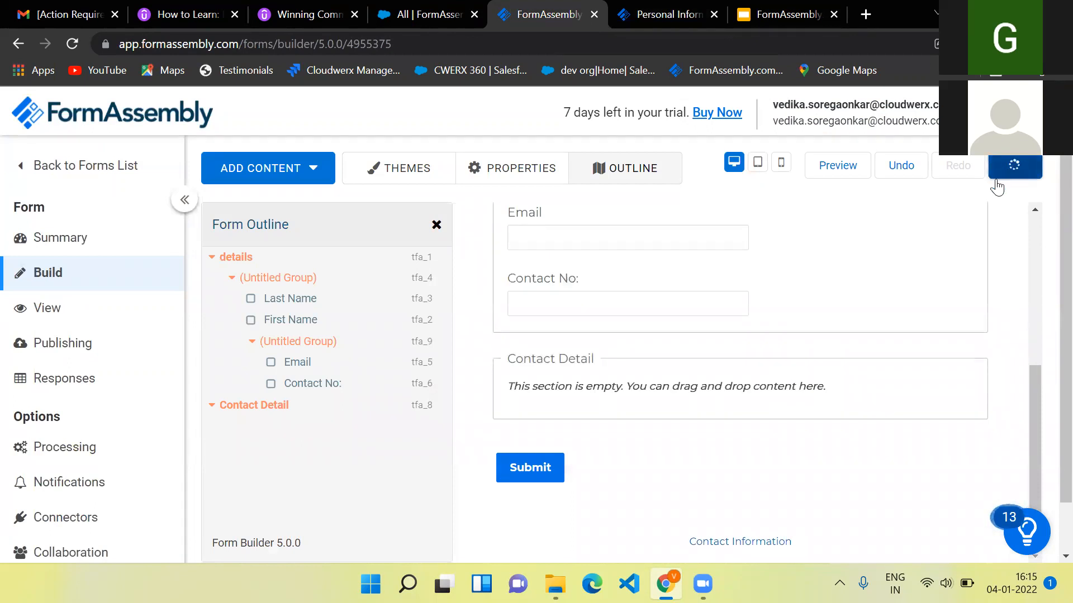
# - Delete the Contact Detail section and save the form again
pyautogui.click(912, 354)
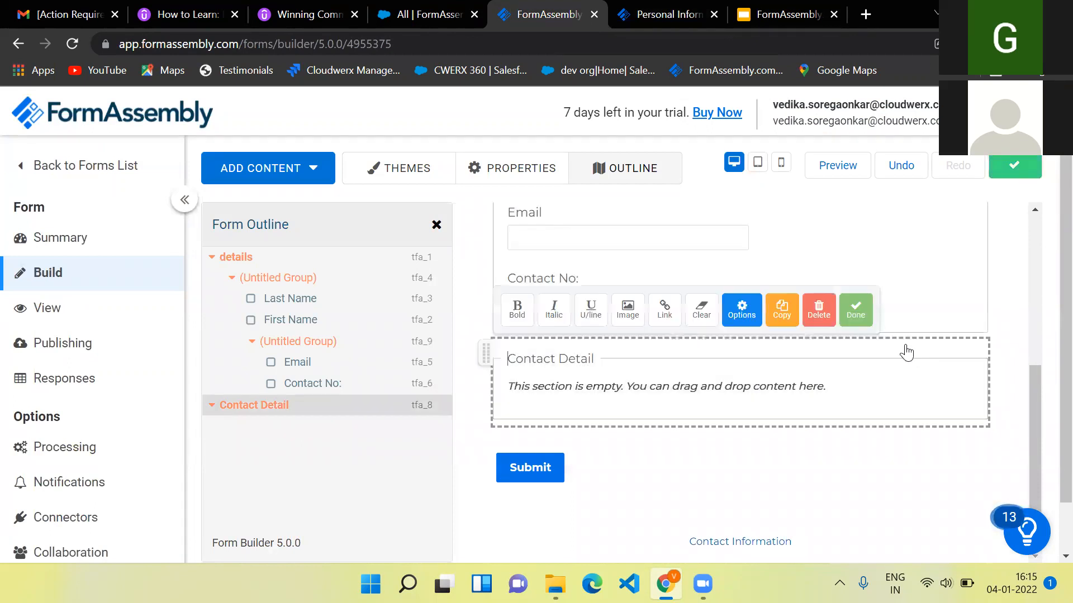
pyautogui.click(818, 309)
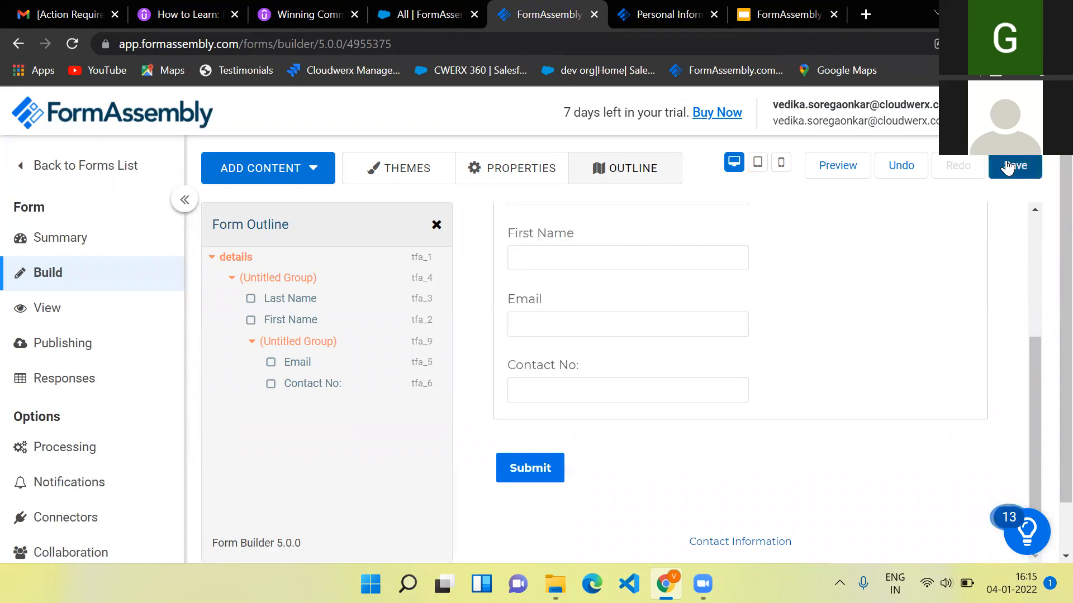
pyautogui.click(996, 166)
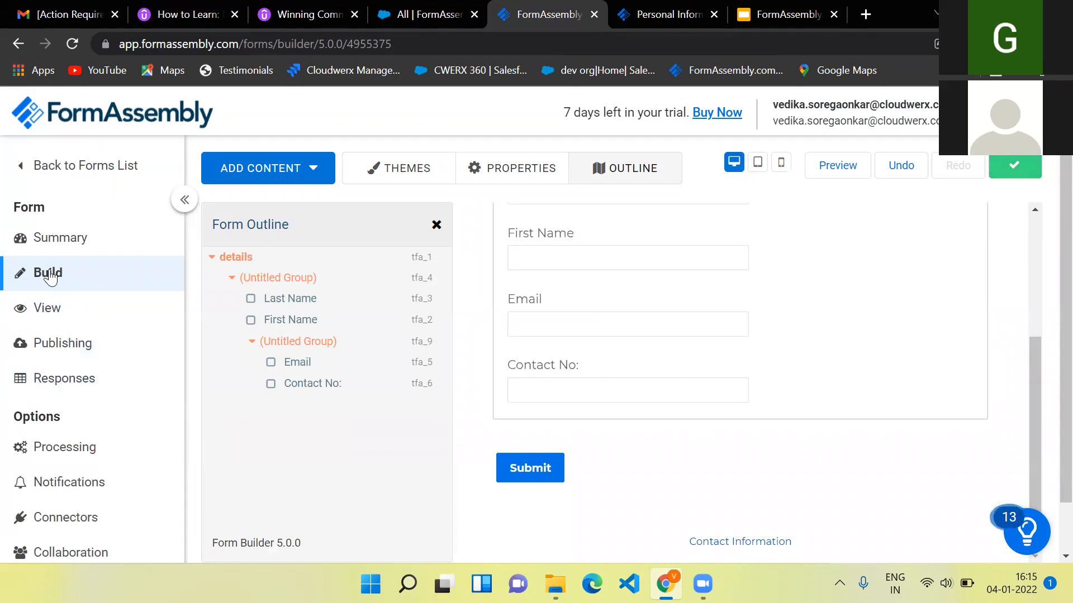
pyautogui.scroll(-1, 58, 491)
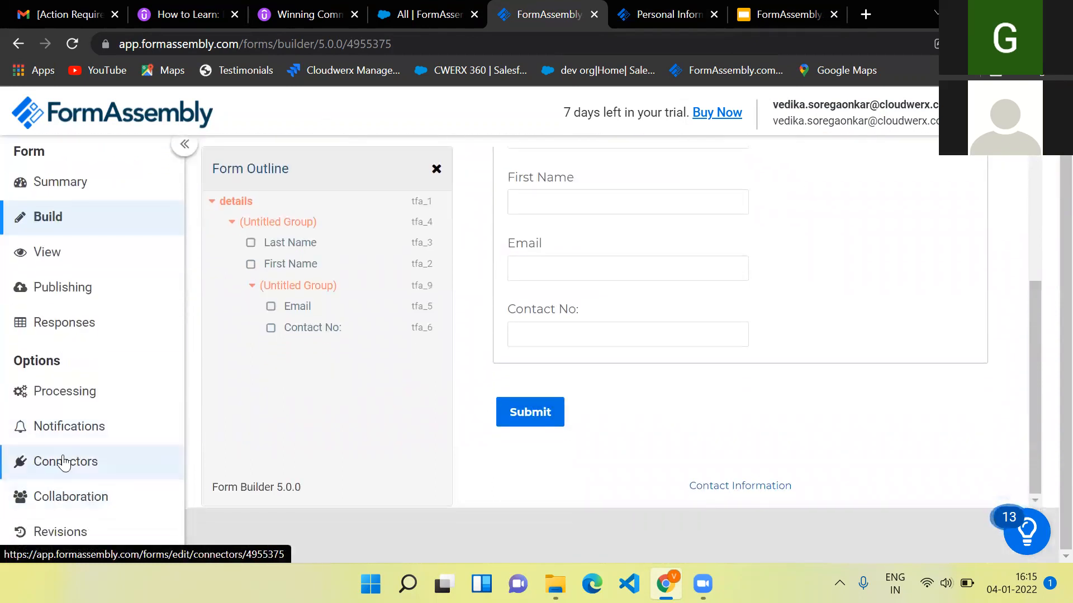
# - Add a Salesforce connector under Form submitted on the form's Connectors page
pyautogui.click(64, 462)
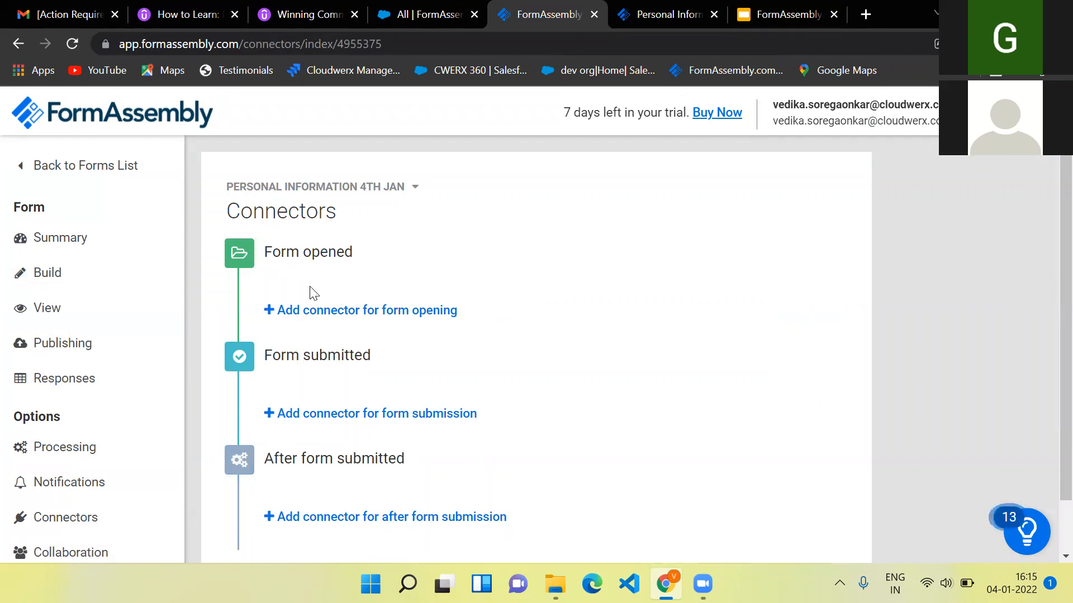
pyautogui.scroll(-1, 421, 403)
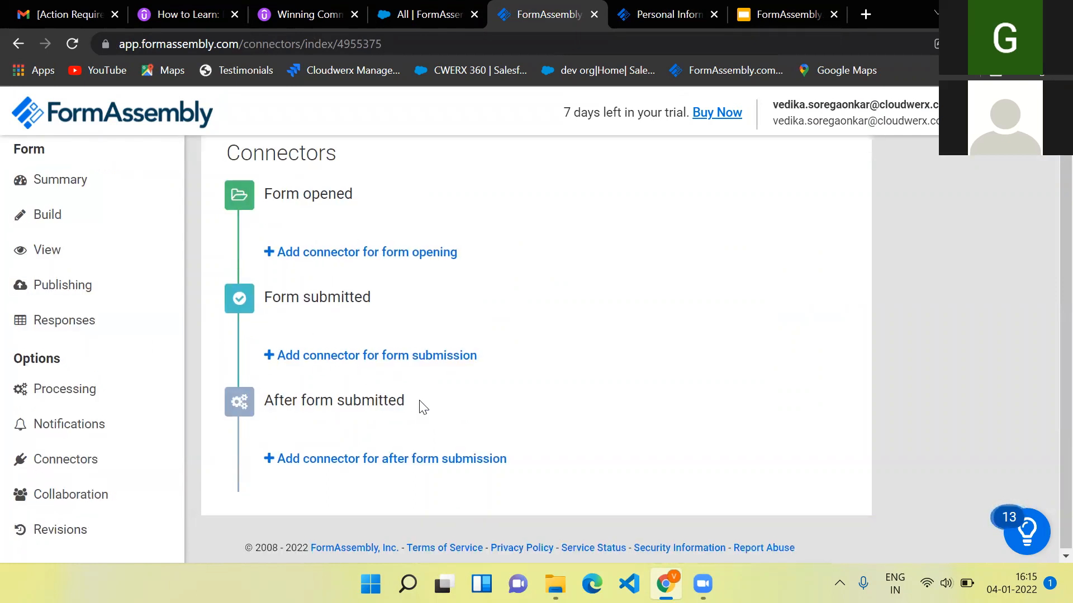
pyautogui.scroll(1, 407, 283)
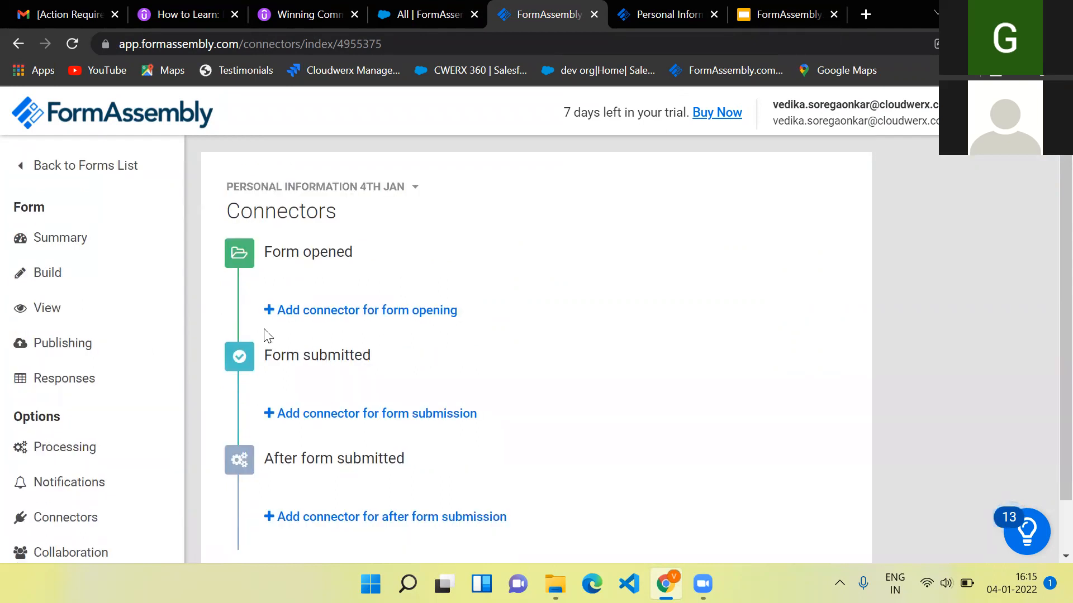
pyautogui.click(329, 415)
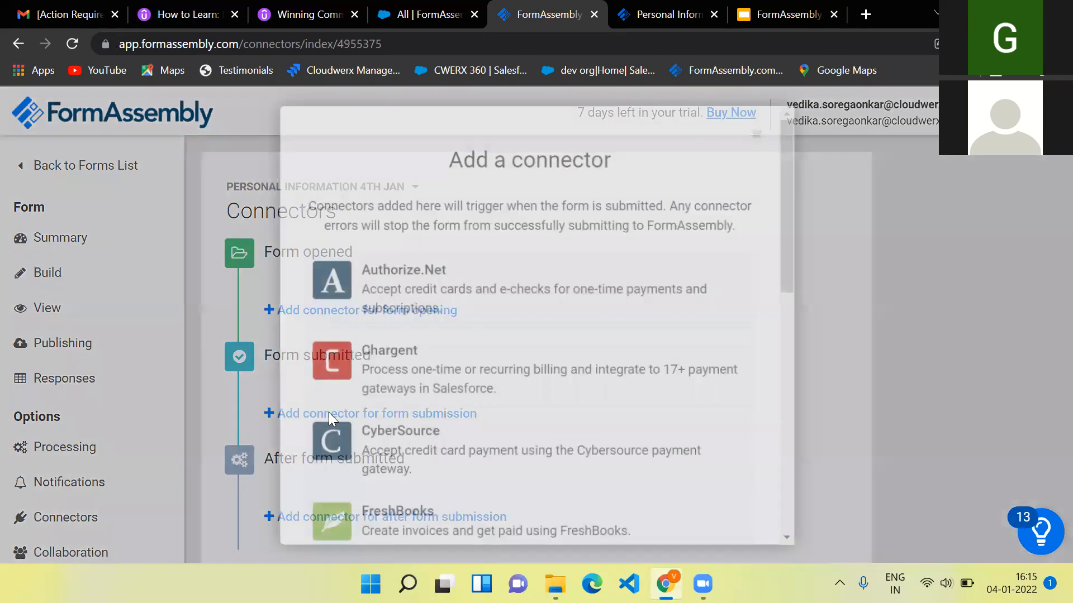
pyautogui.scroll(-10, 478, 384)
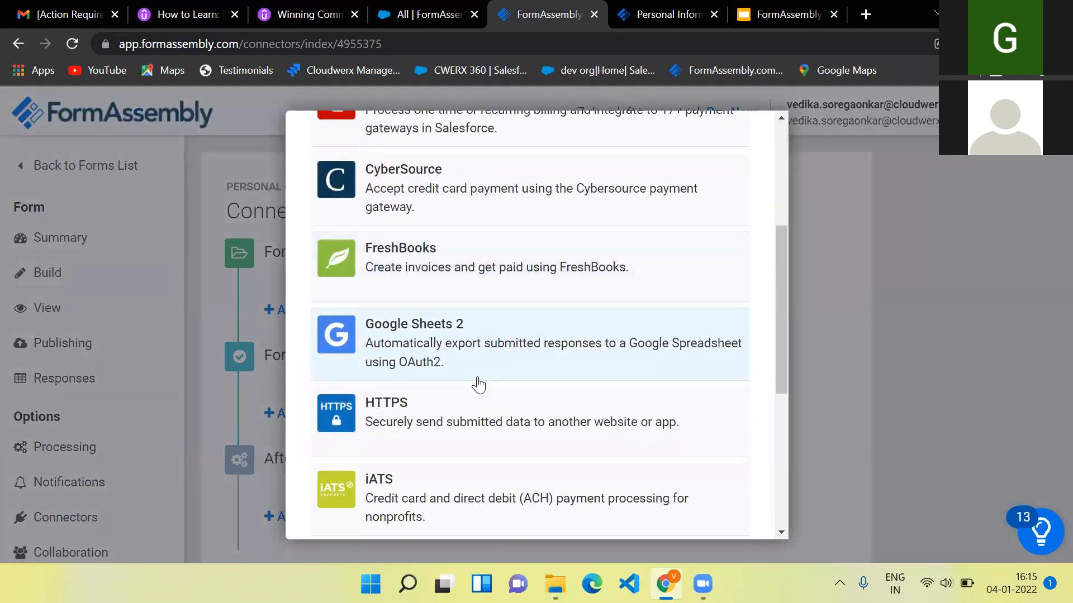
pyautogui.click(404, 328)
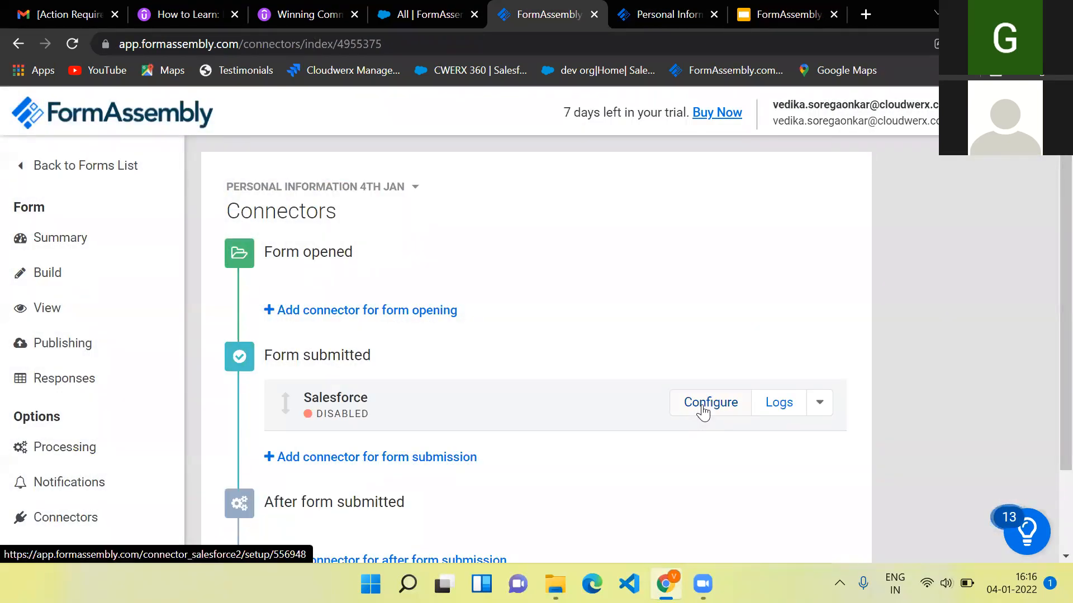
# - Connect the Salesforce connector through the already authorised Salesforce account and set its status to Enabled
pyautogui.click(703, 412)
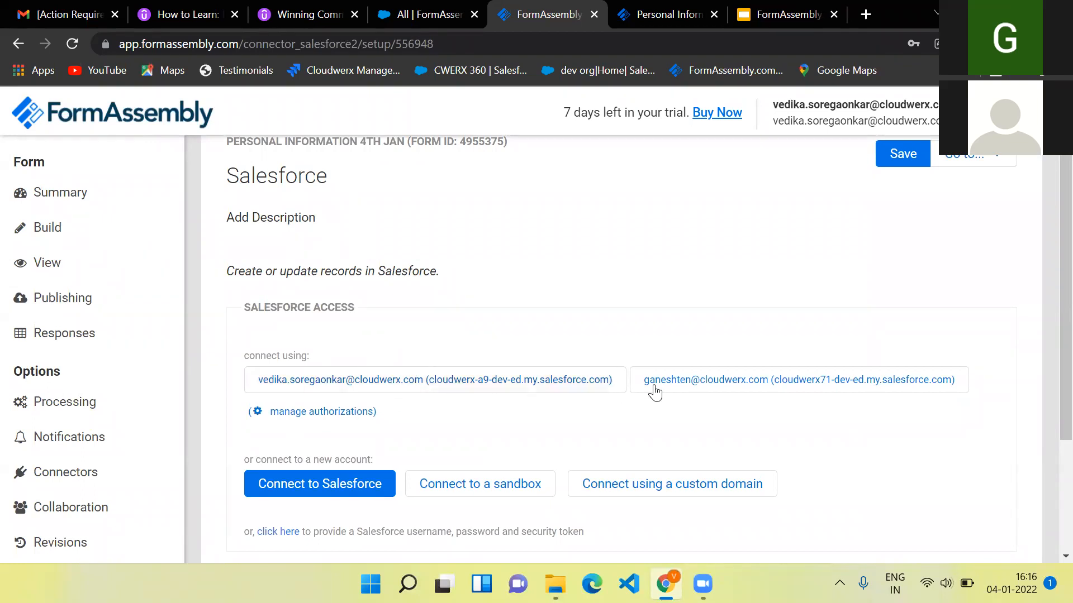
pyautogui.scroll(-1, 658, 401)
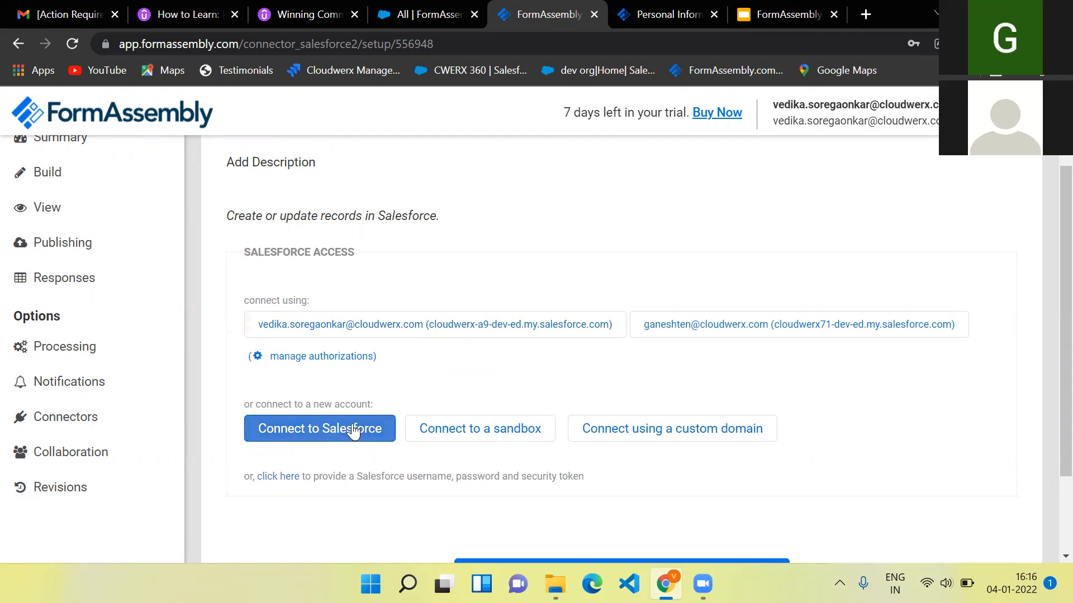
pyautogui.click(446, 329)
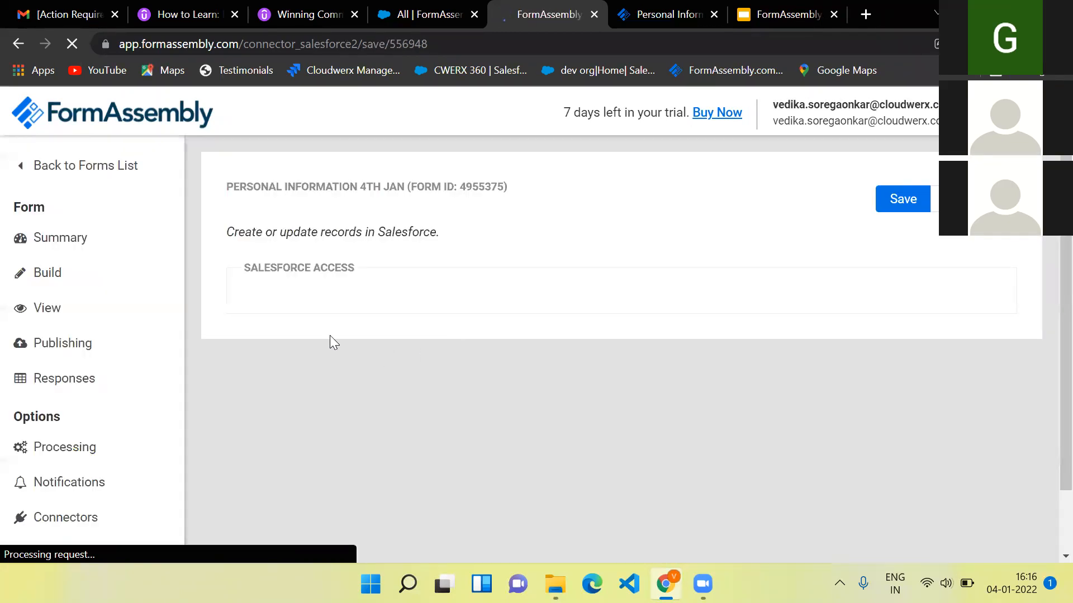
pyautogui.scroll(-2, 561, 329)
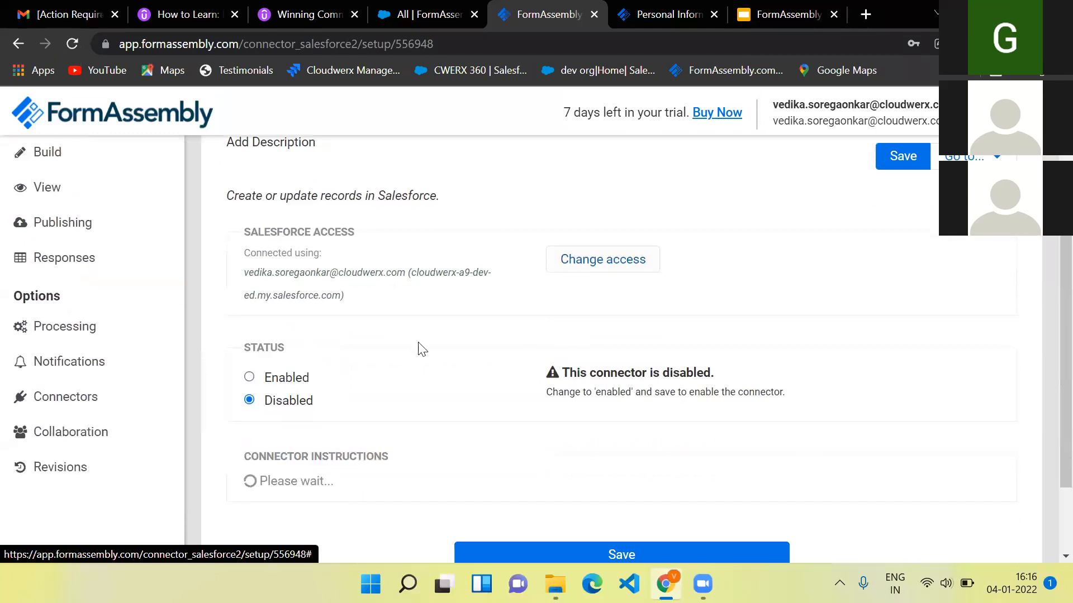
pyautogui.click(249, 378)
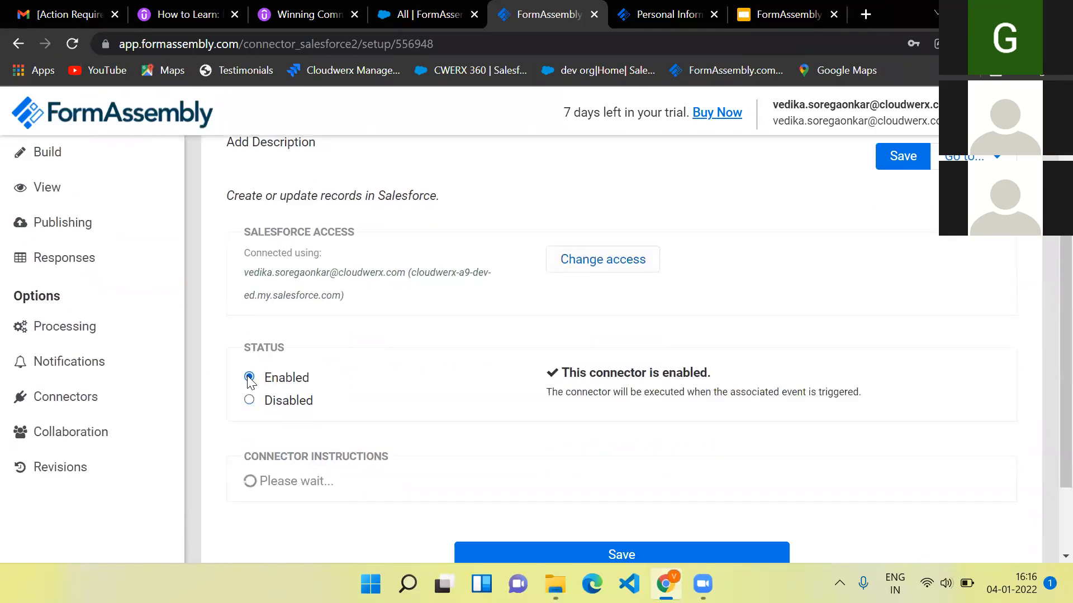
pyautogui.scroll(-2, 578, 363)
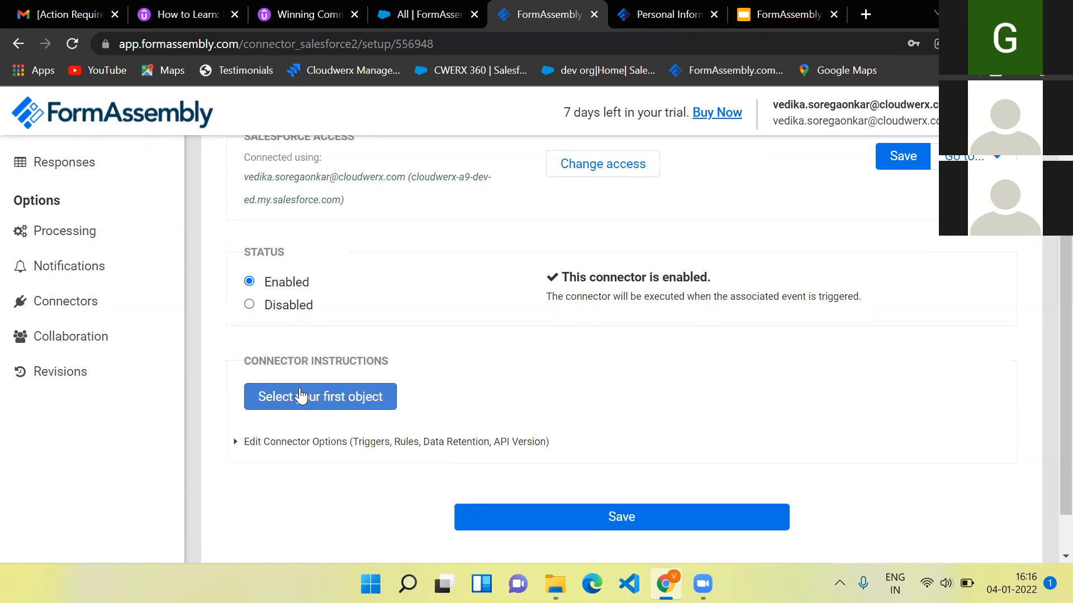
# - Make the first connector step use the FormAssembly__c object with the action changed from Create to Update
pyautogui.scroll(-1, 497, 406)
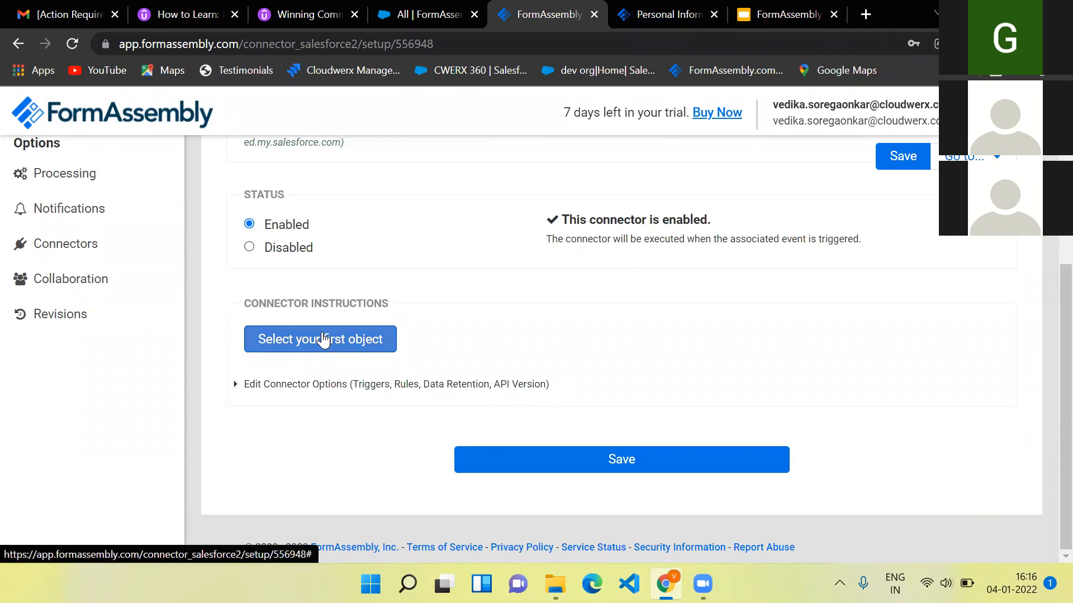
pyautogui.click(331, 342)
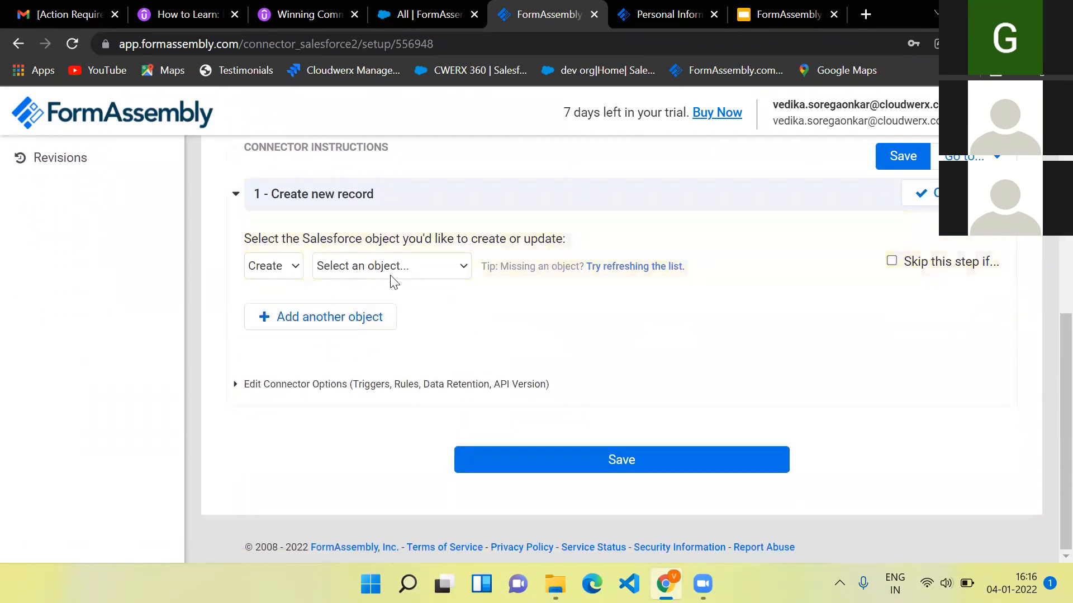
pyautogui.click(390, 276)
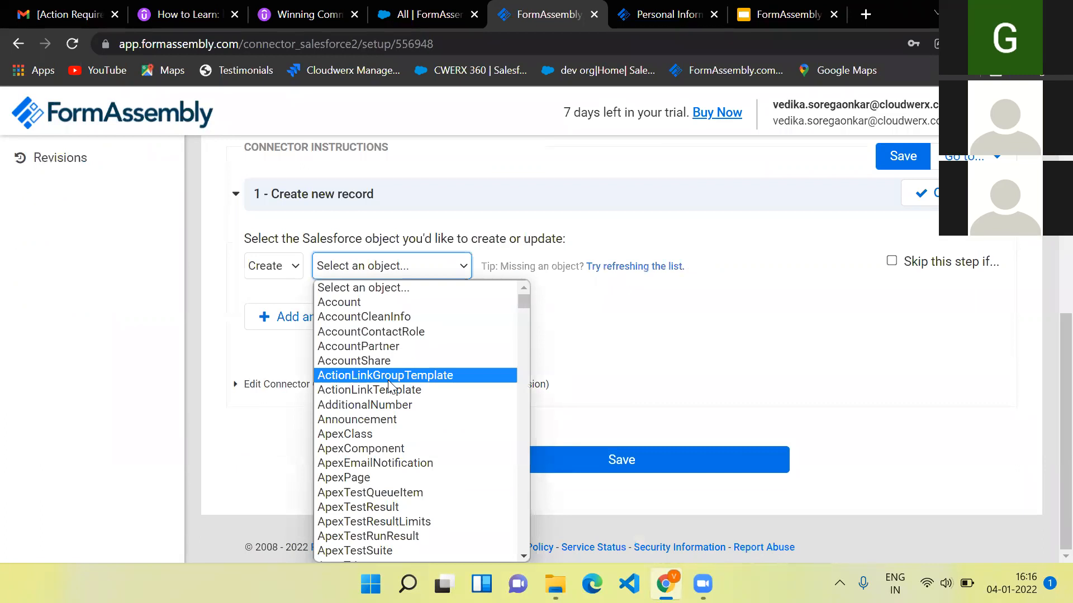
pyautogui.press('Down')
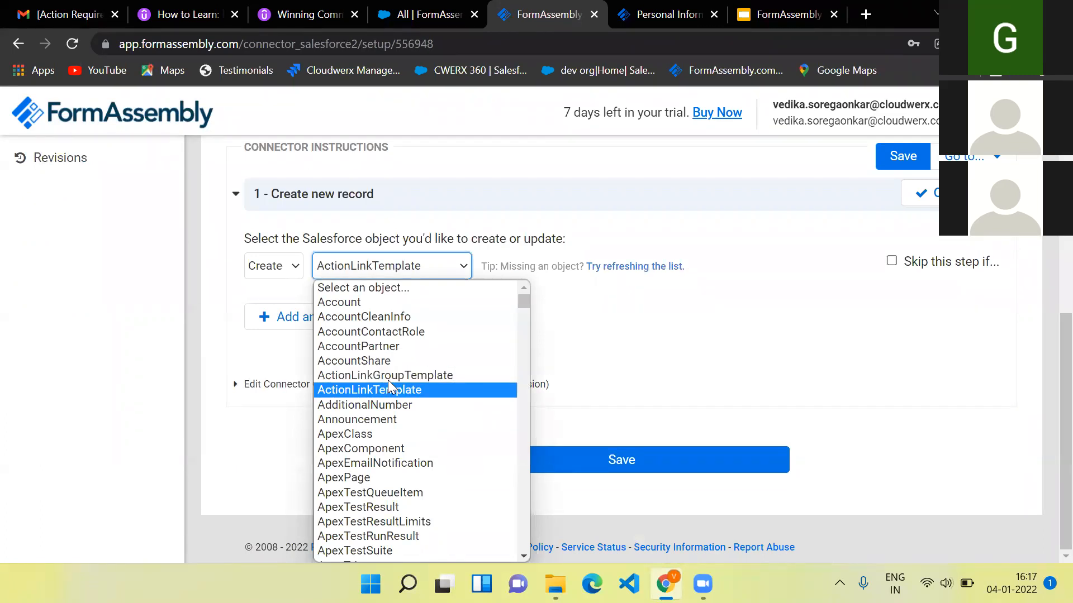
pyautogui.press('f')
pyautogui.press('Down')
pyautogui.press('Down')
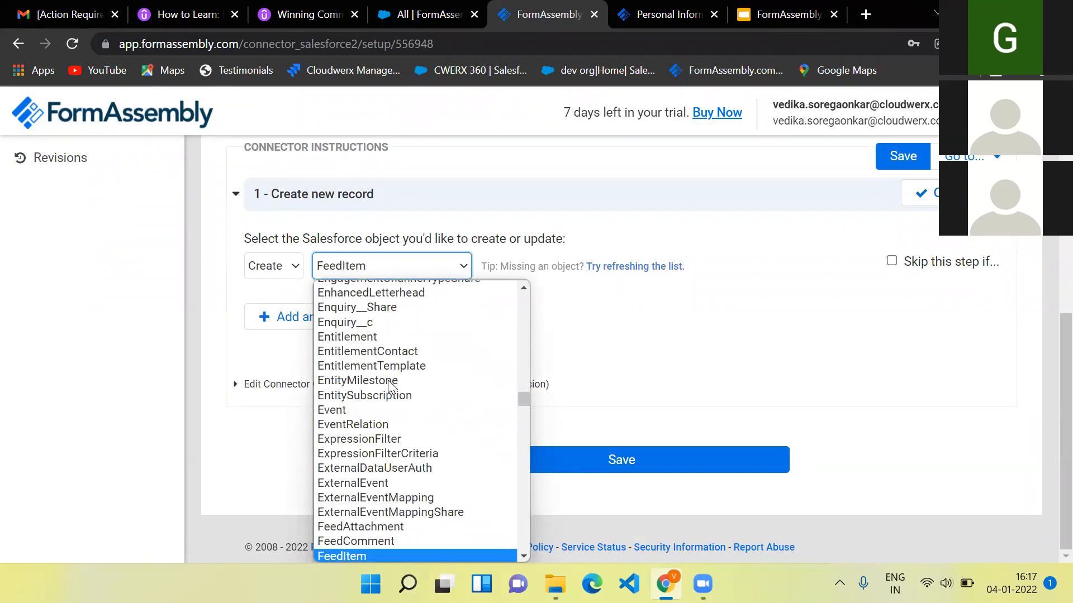
pyautogui.press('Down')
pyautogui.press('Down')
pyautogui.press('Down')
pyautogui.press('Down')
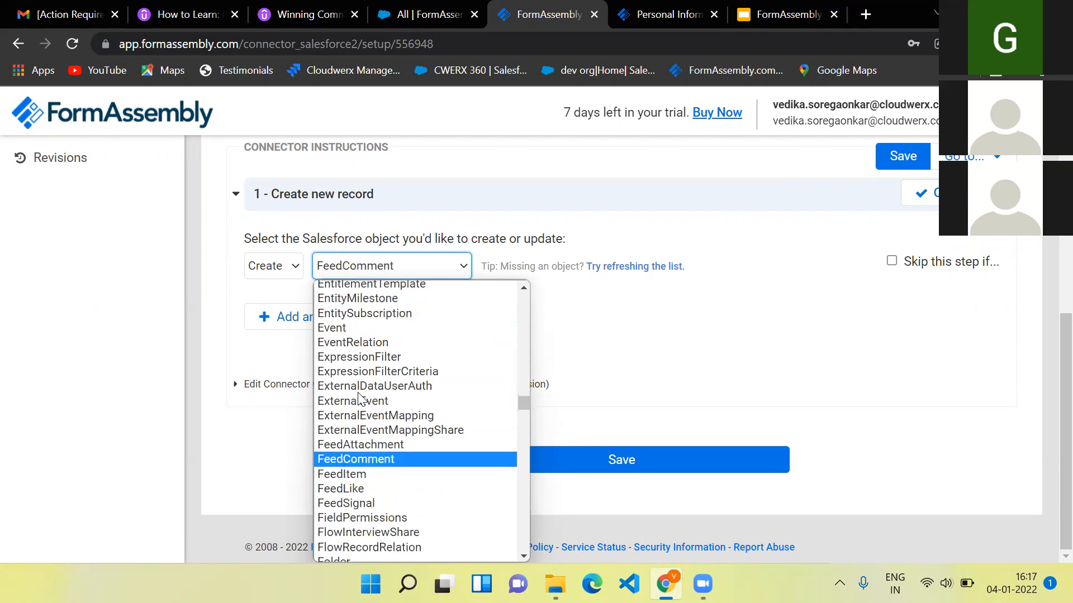
pyautogui.press('Down')
pyautogui.scroll(-4, 369, 394)
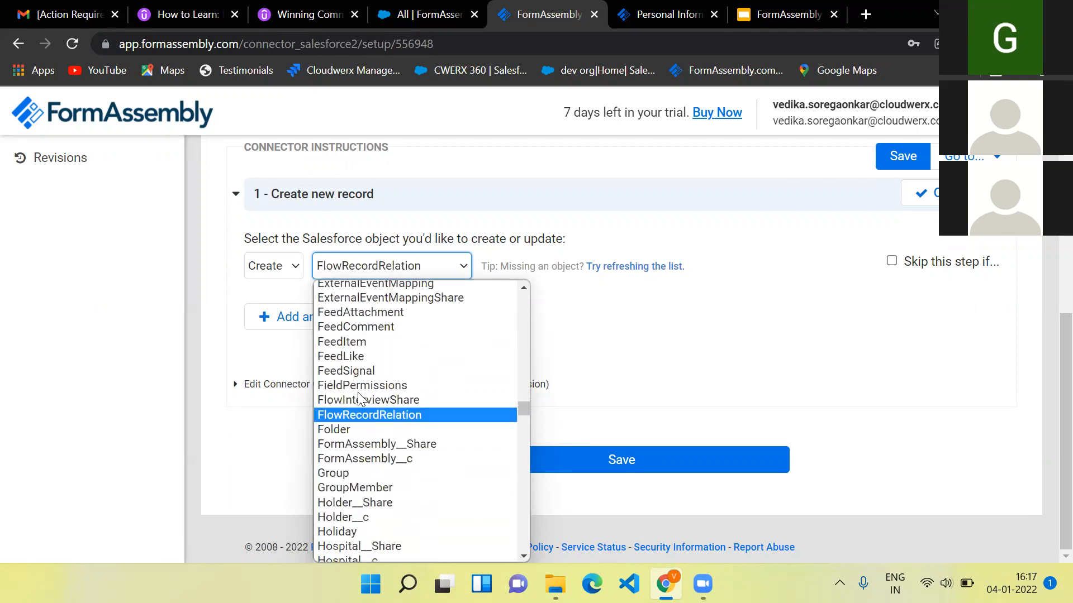
pyautogui.click(372, 389)
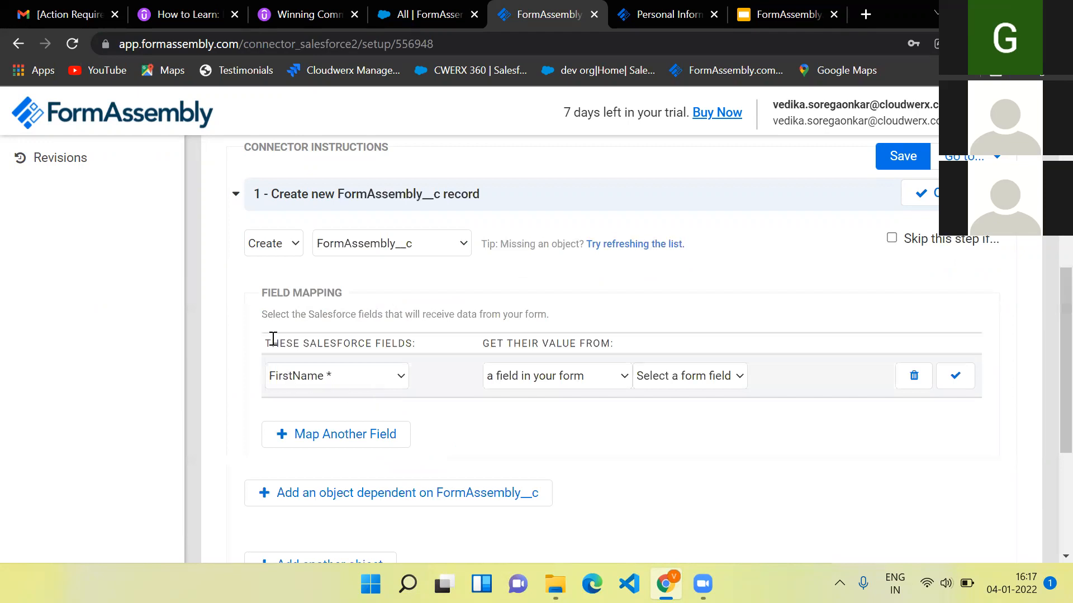
pyautogui.click(293, 252)
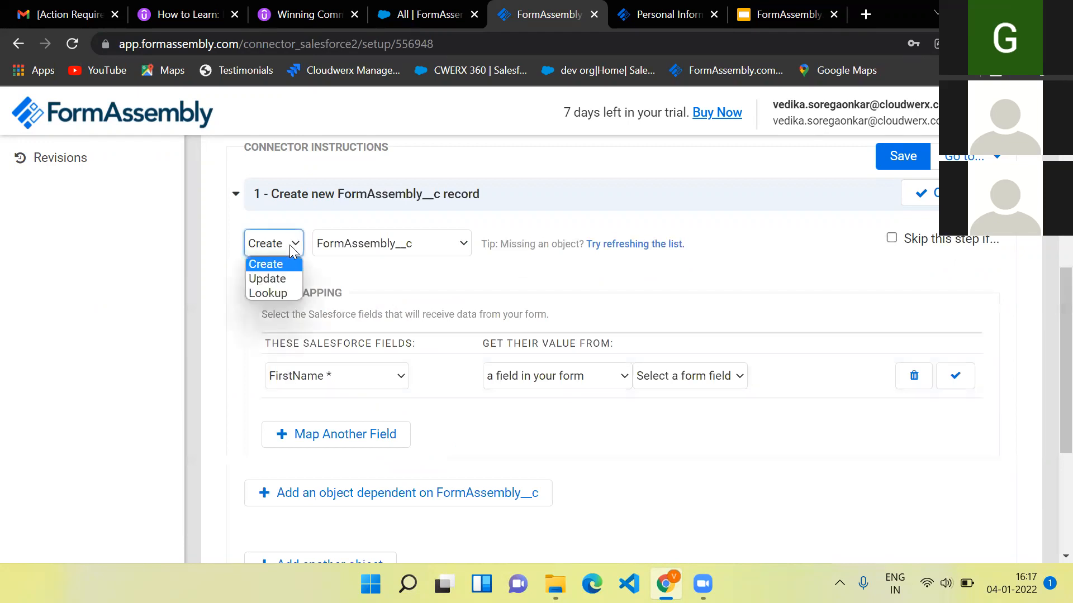
pyautogui.click(282, 277)
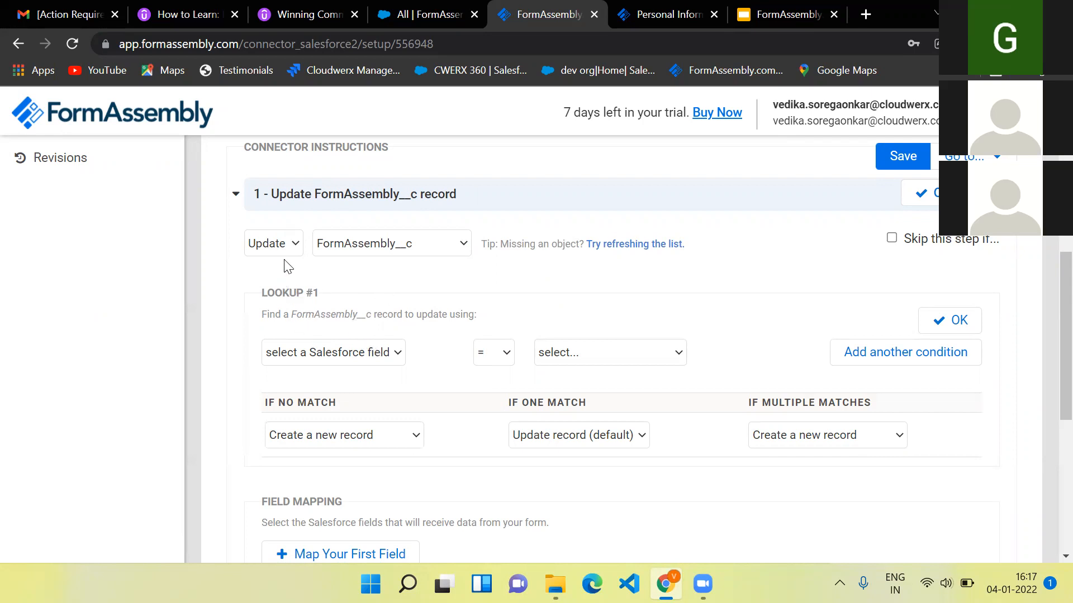
# - Add a Lookup #1 condition matching Salesforce LastName to the form field Last Name
pyautogui.click(370, 354)
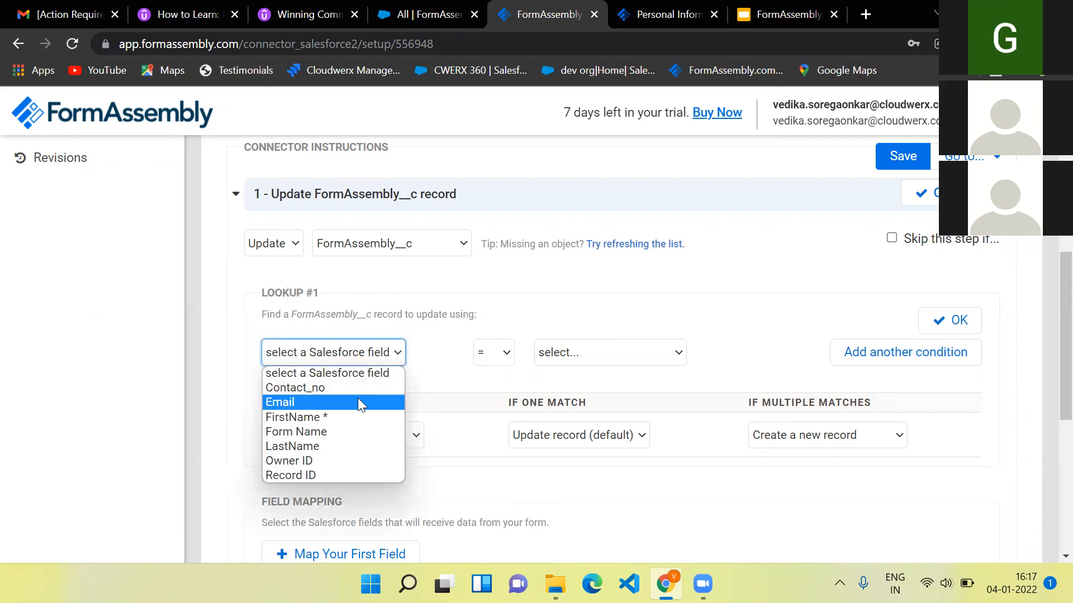
pyautogui.click(321, 444)
pyautogui.click(594, 353)
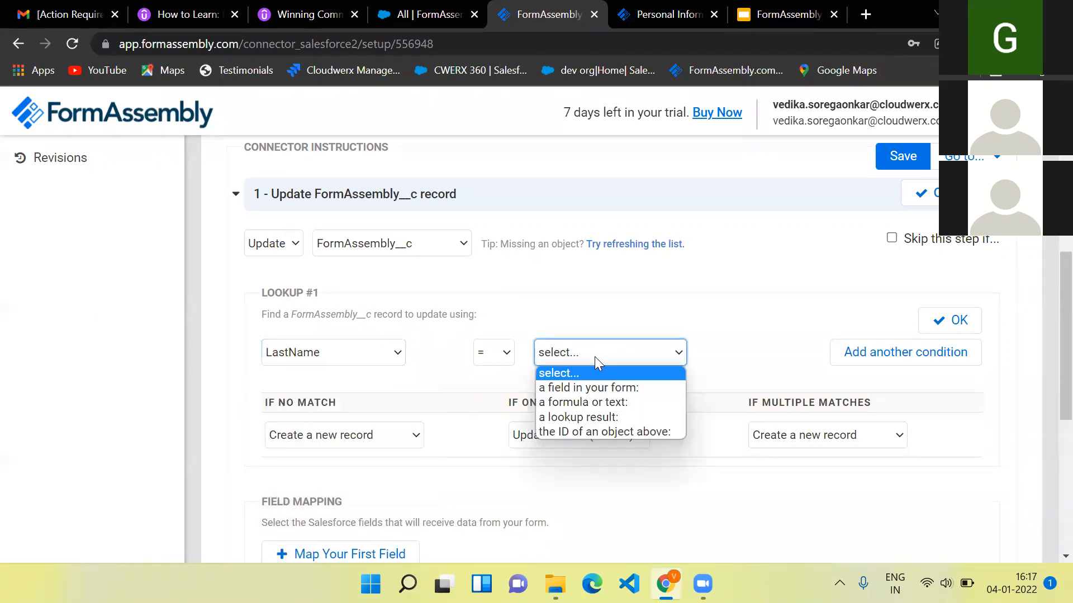
pyautogui.click(587, 389)
pyautogui.click(672, 358)
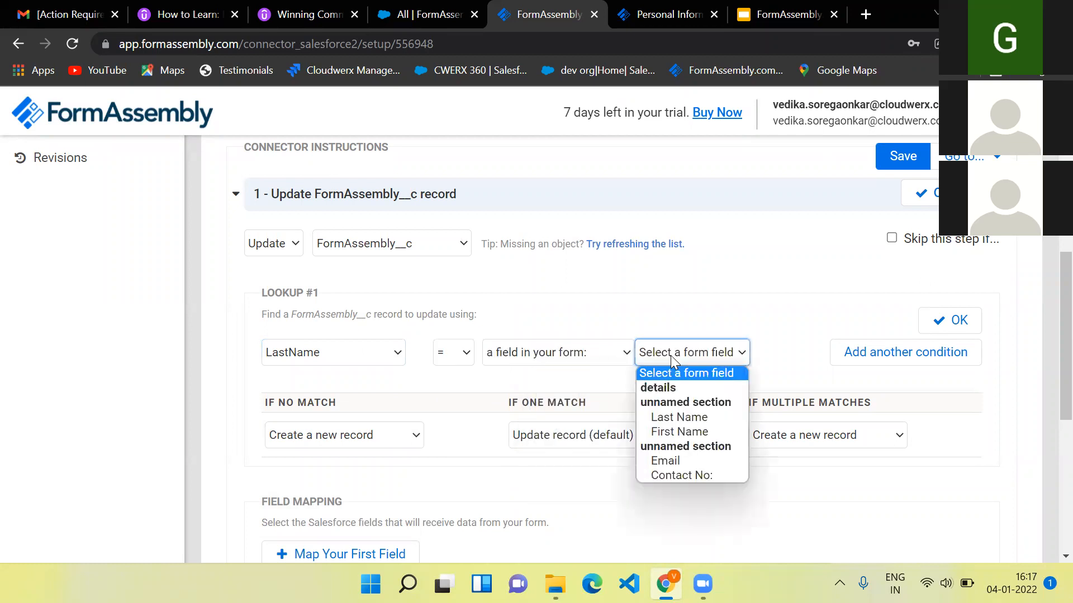
pyautogui.click(678, 417)
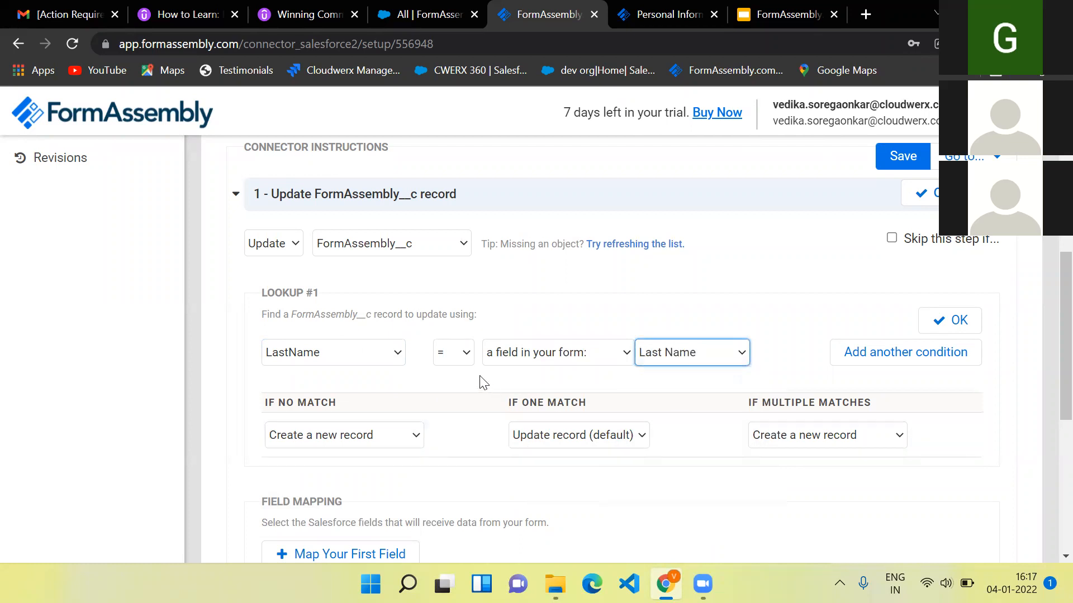
# - Add a second condition matching Email to the form field Email and confirm the lookup with OK
pyautogui.click(844, 353)
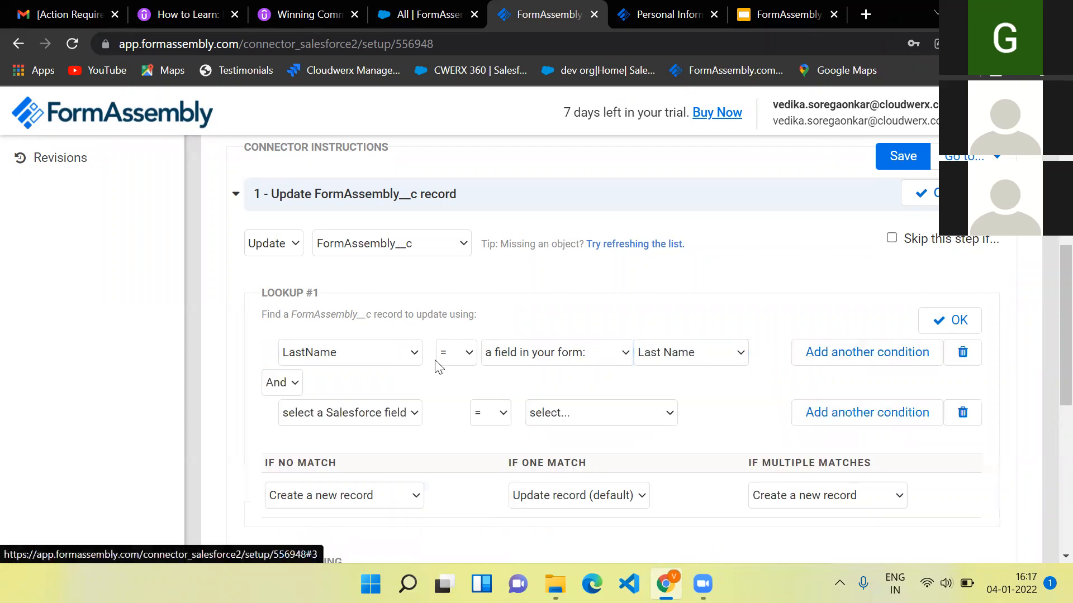
pyautogui.click(416, 414)
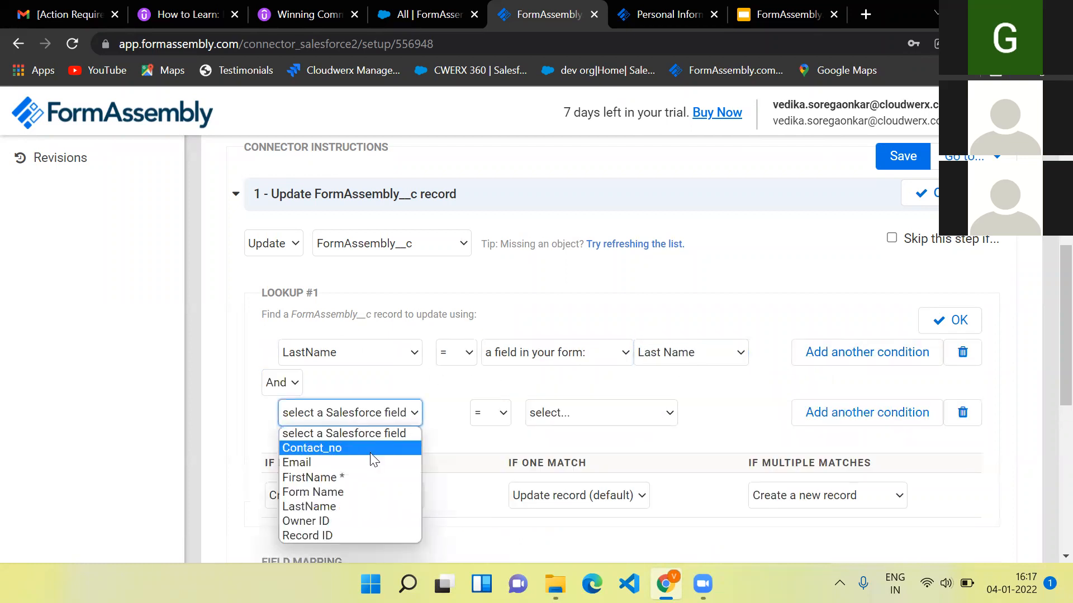
pyautogui.click(358, 464)
pyautogui.click(588, 417)
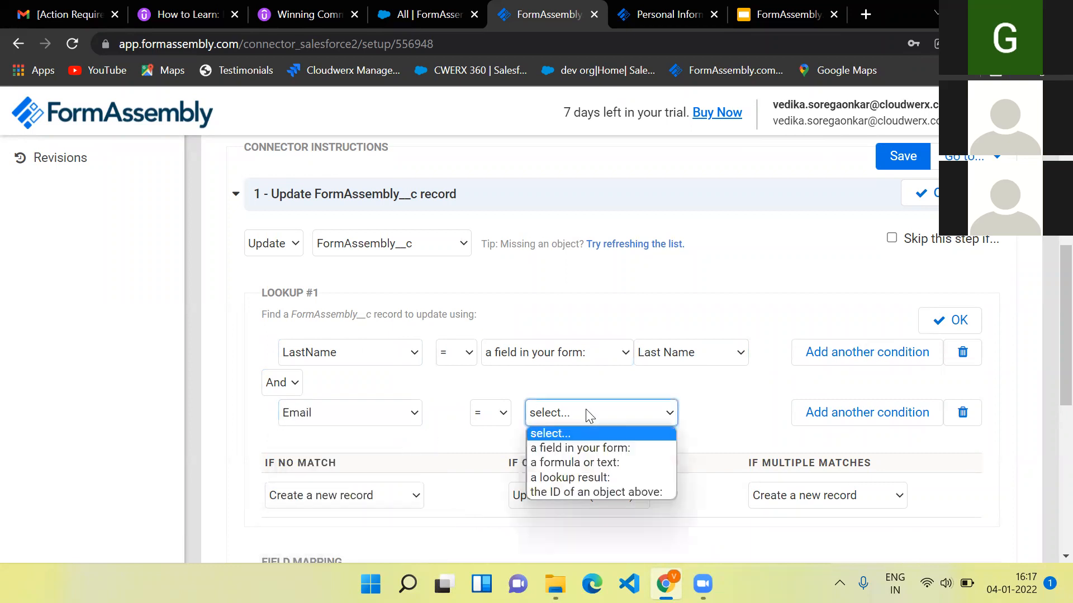
pyautogui.click(591, 447)
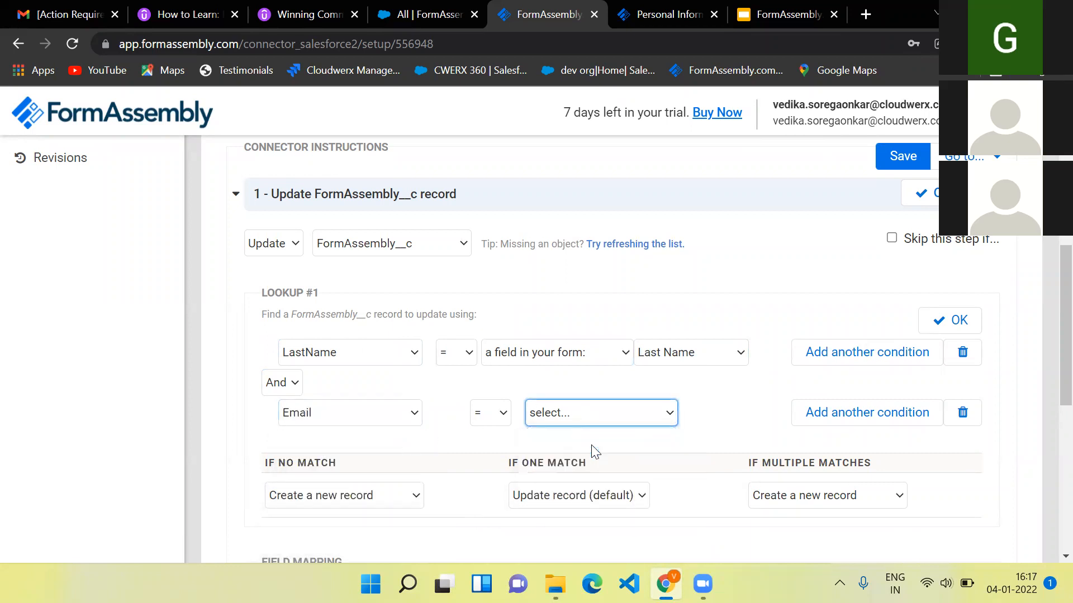
pyautogui.click(699, 417)
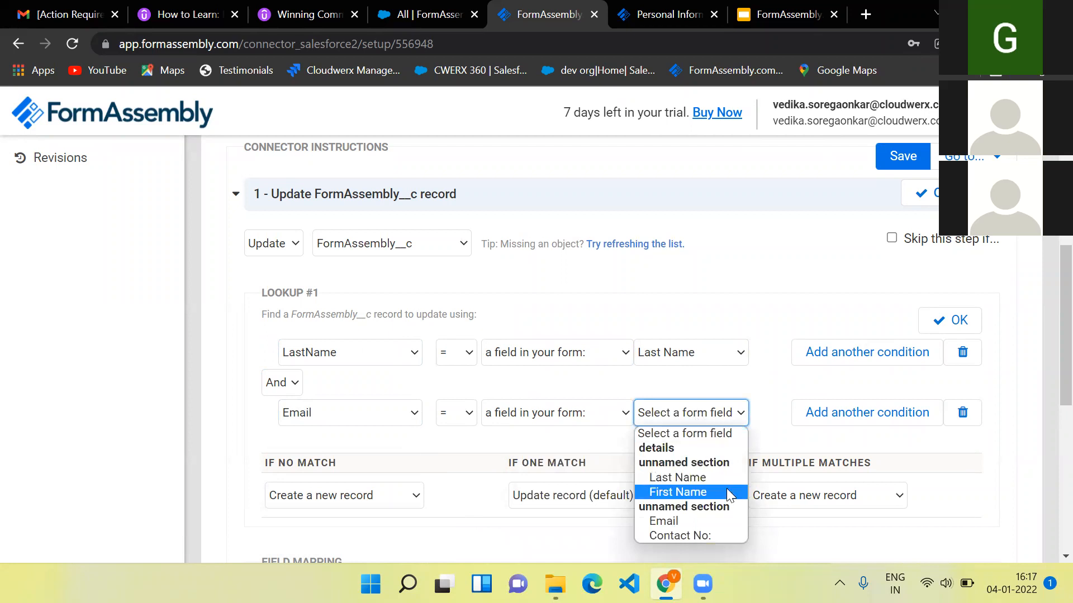
pyautogui.press('Down')
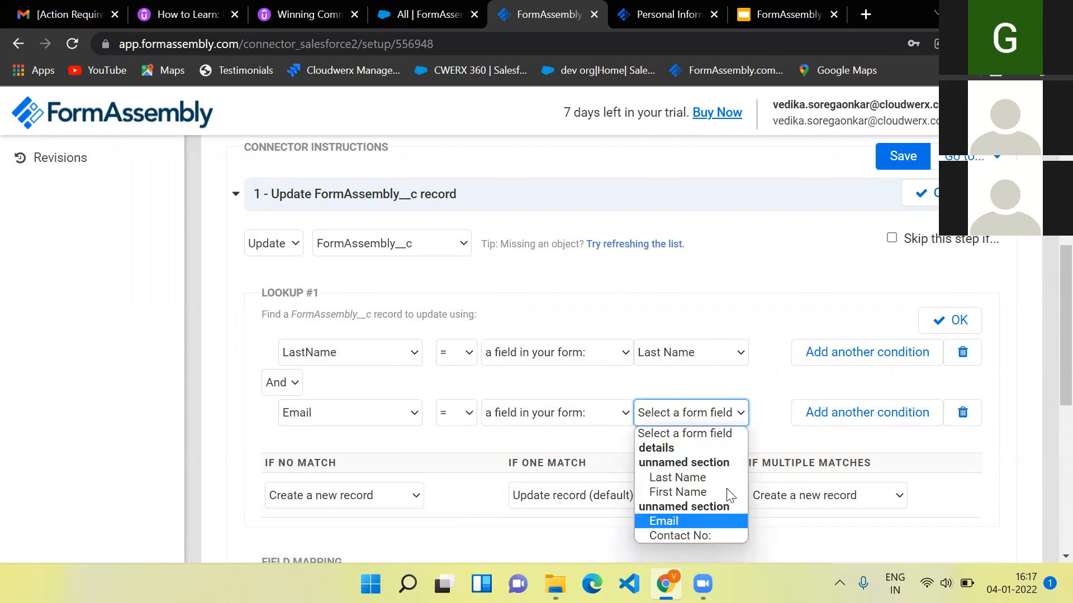
pyautogui.click(905, 556)
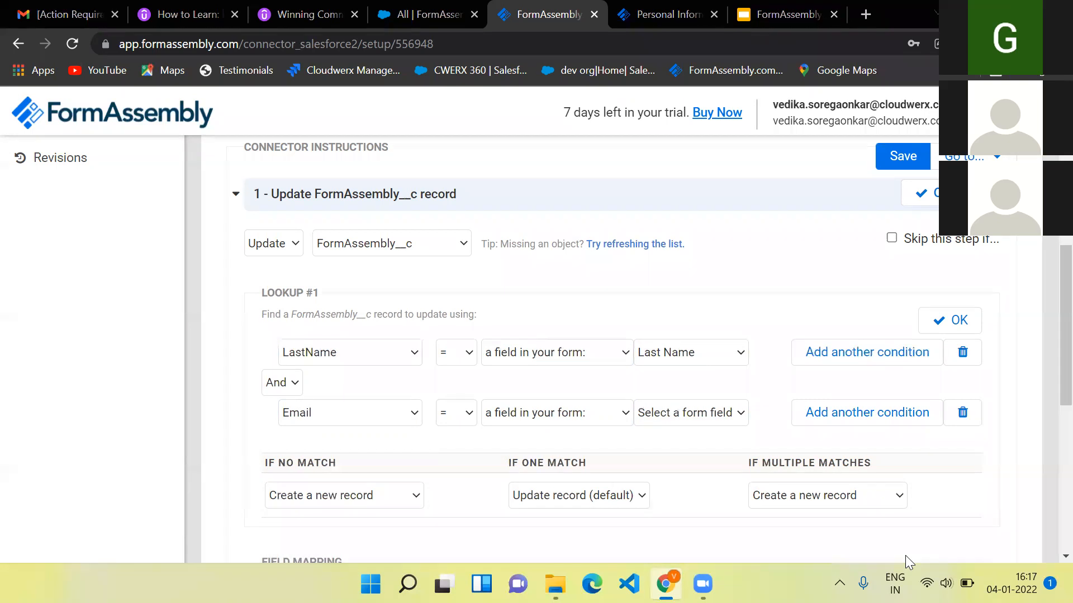
pyautogui.click(735, 418)
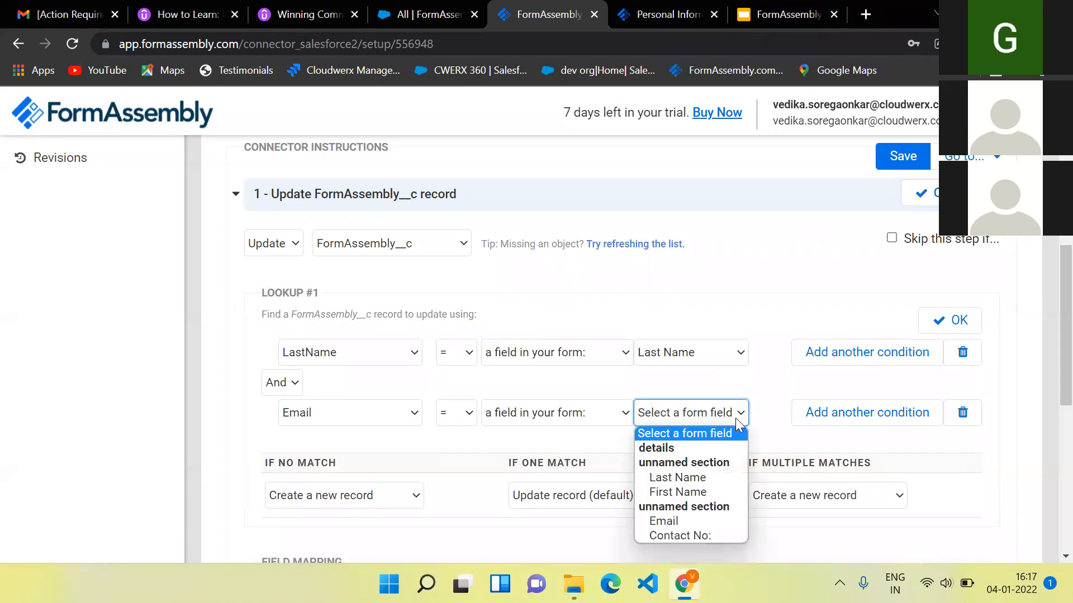
pyautogui.click(702, 521)
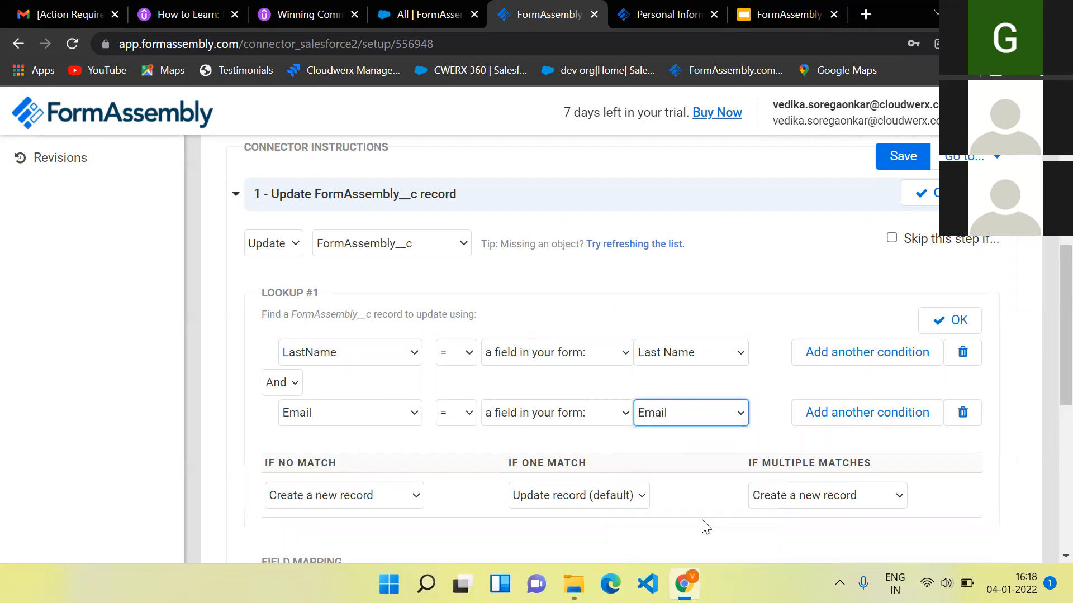
pyautogui.click(956, 318)
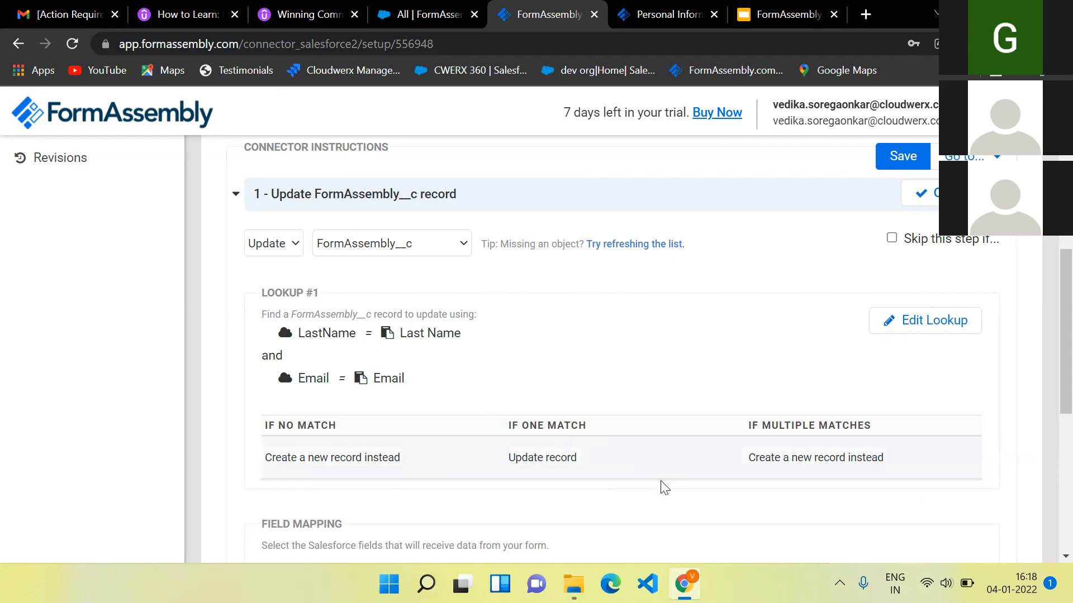
pyautogui.scroll(-3, 731, 466)
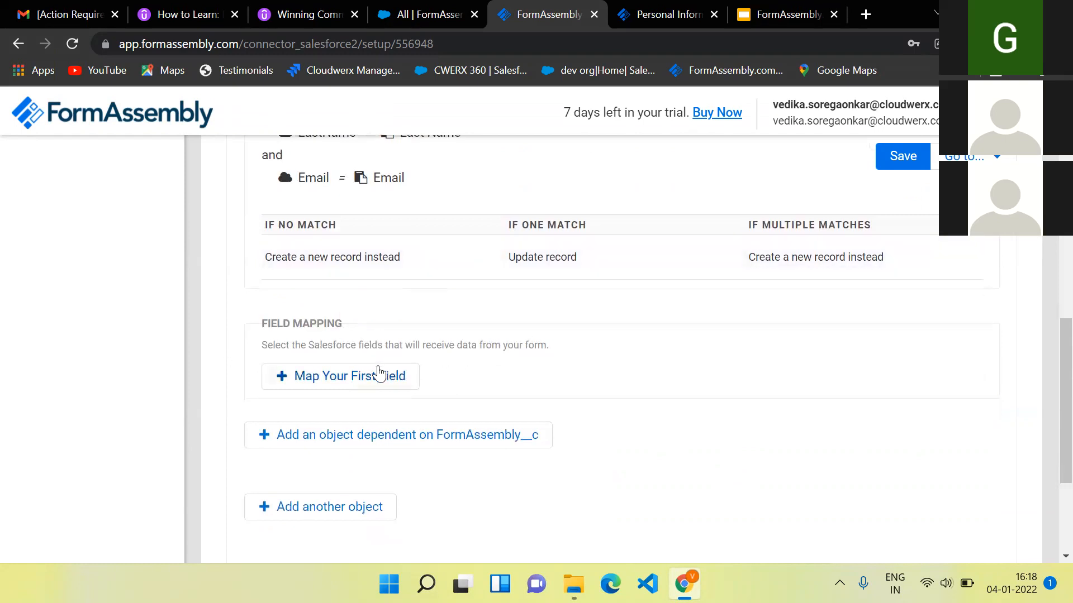
# - Map FirstName to the form's First Name and LastName to Last Name
pyautogui.click(372, 378)
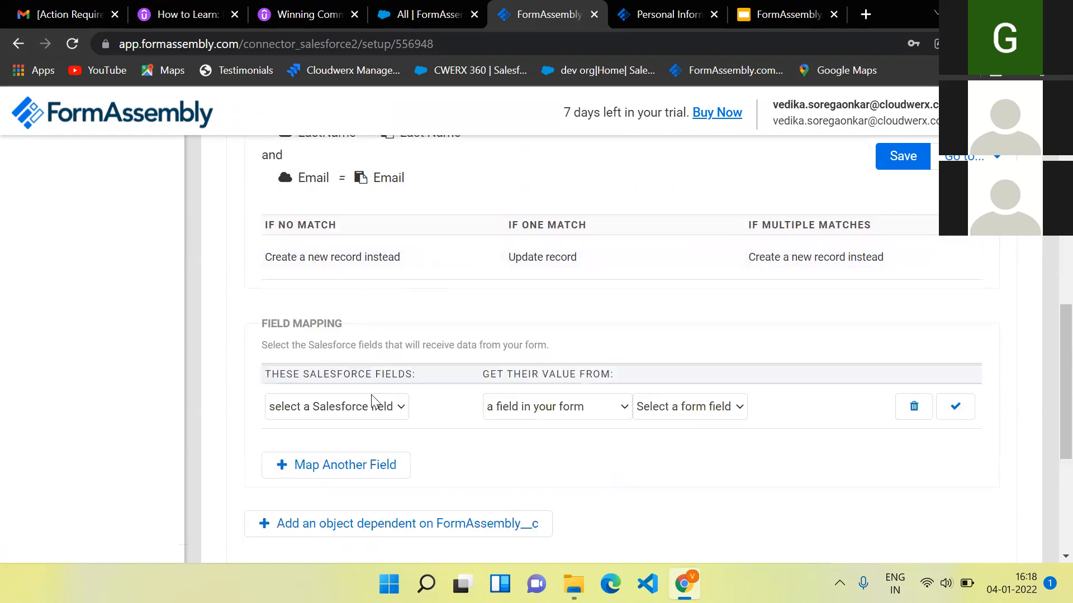
pyautogui.click(387, 414)
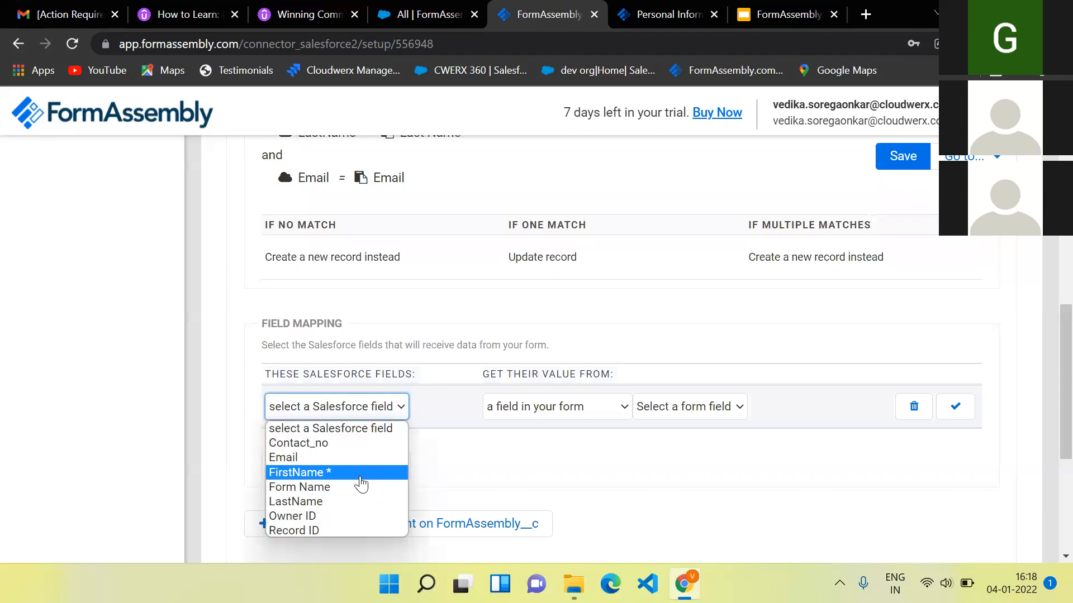
pyautogui.click(360, 475)
pyautogui.click(670, 409)
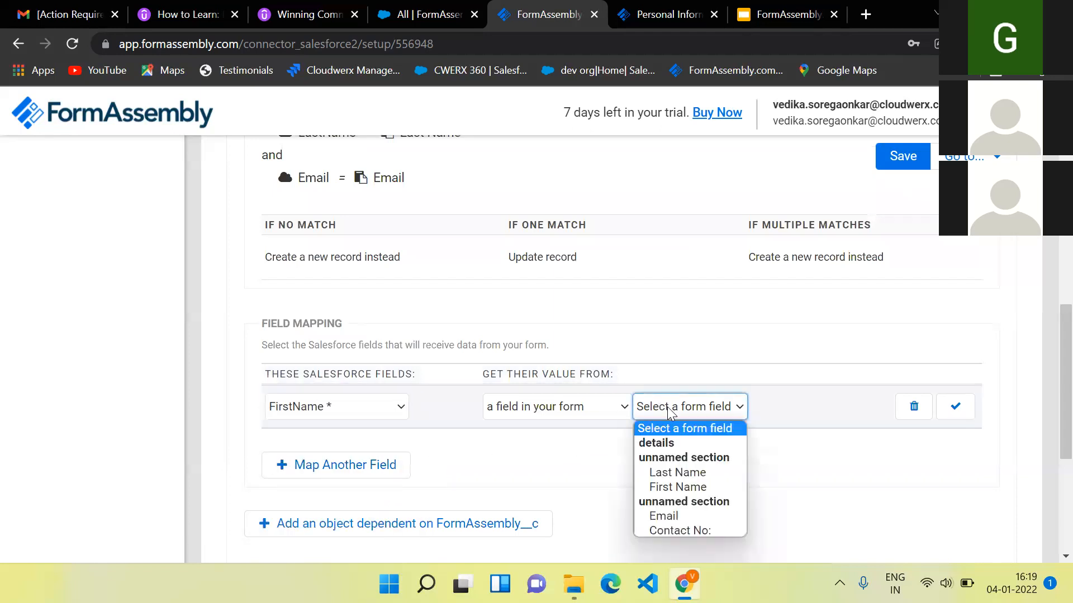
pyautogui.click(678, 487)
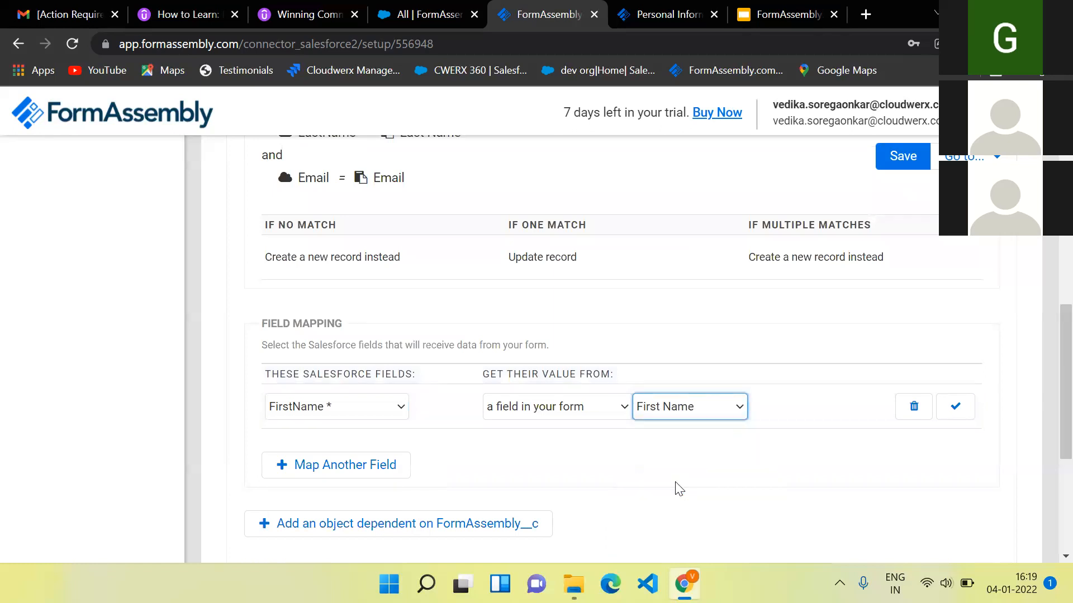
pyautogui.click(955, 407)
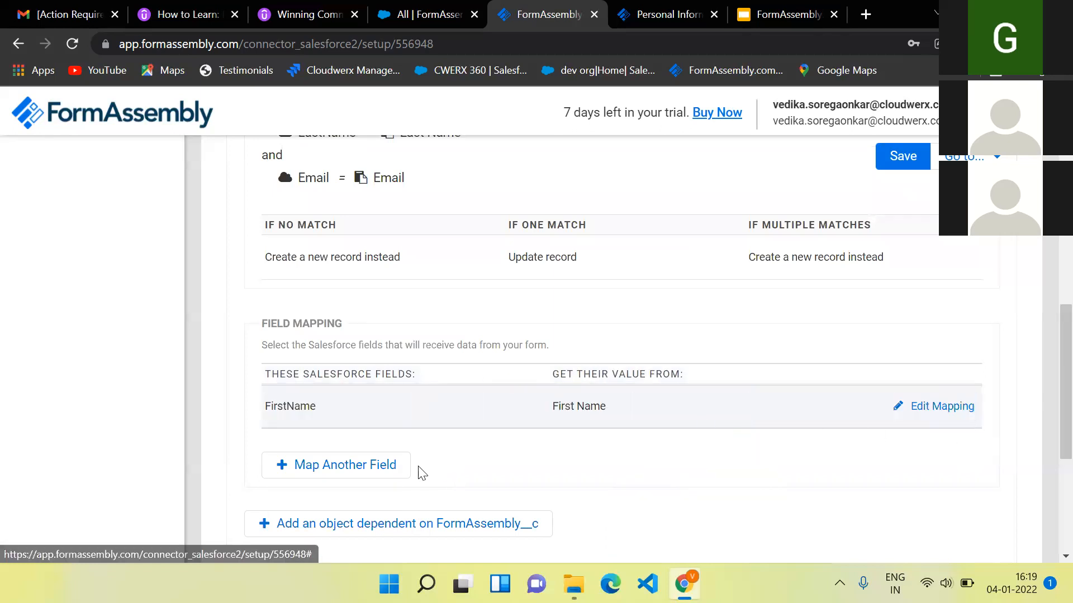
pyautogui.click(397, 471)
pyautogui.click(376, 459)
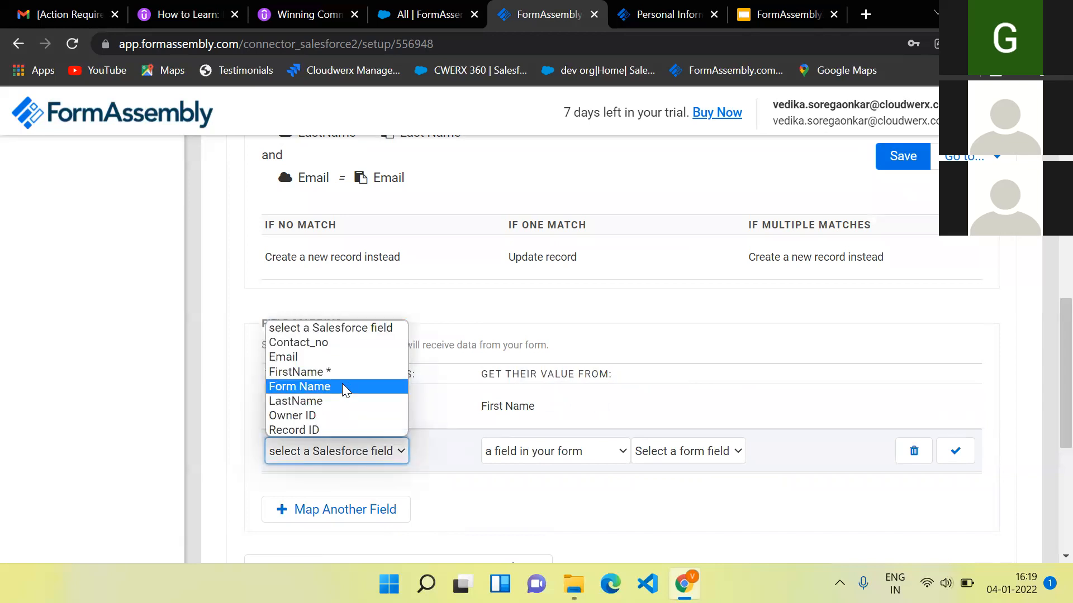
pyautogui.click(343, 401)
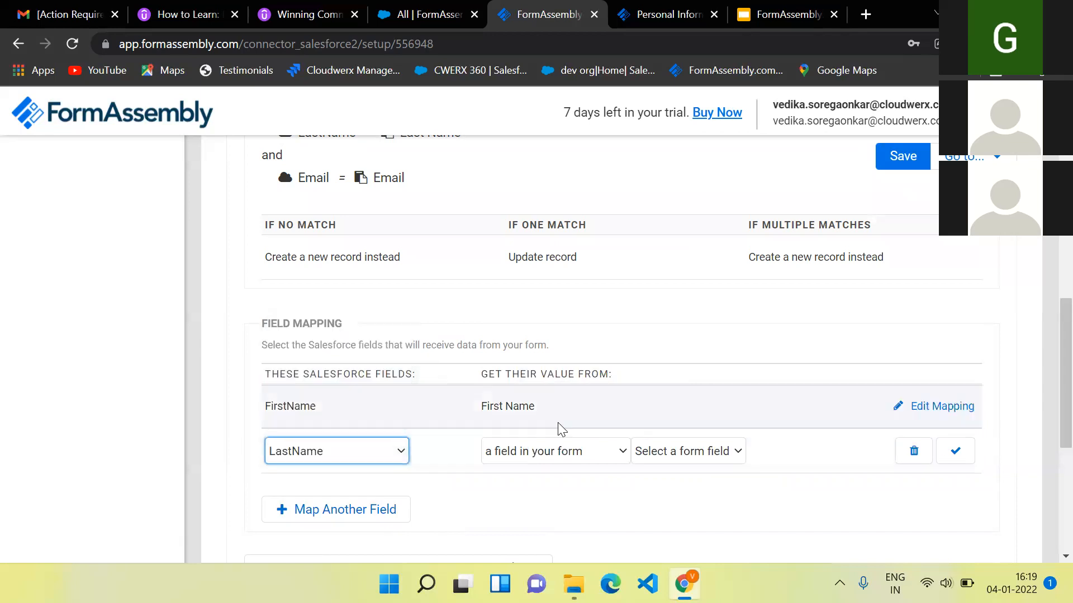
pyautogui.click(659, 460)
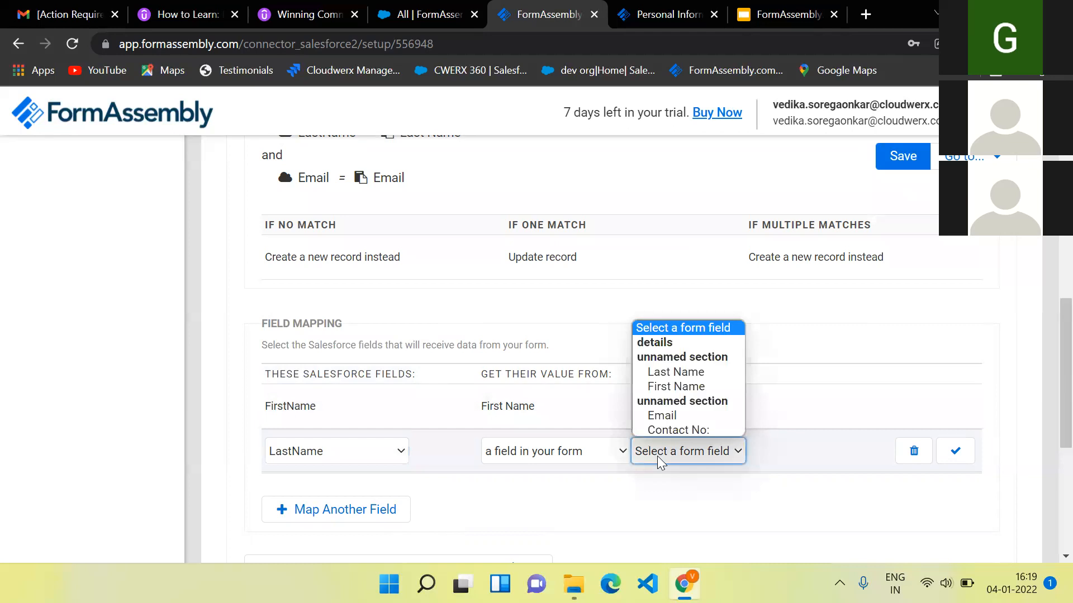
pyautogui.click(675, 372)
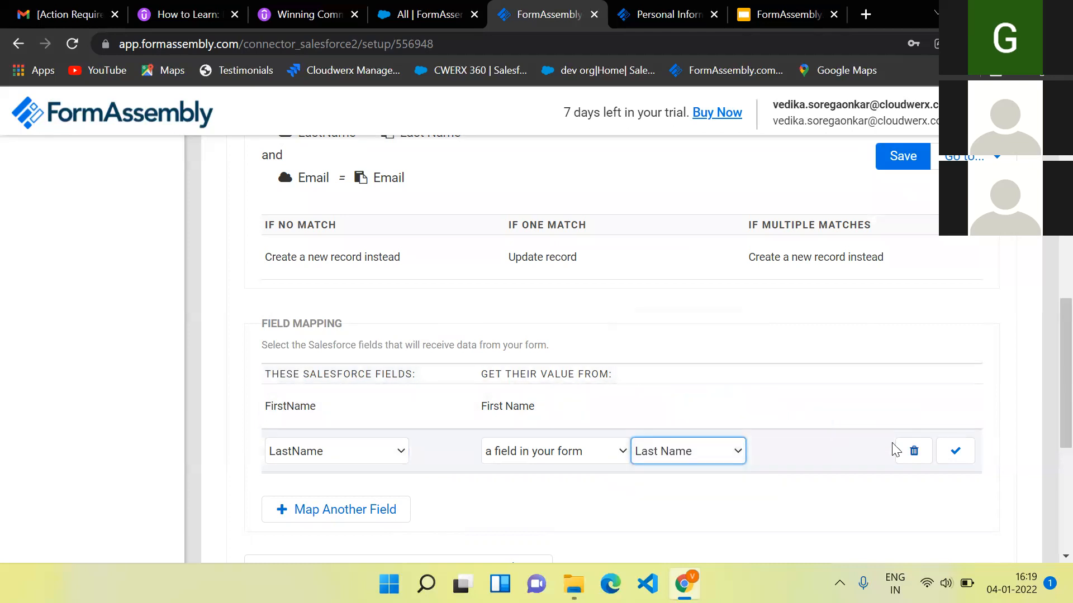
pyautogui.click(956, 457)
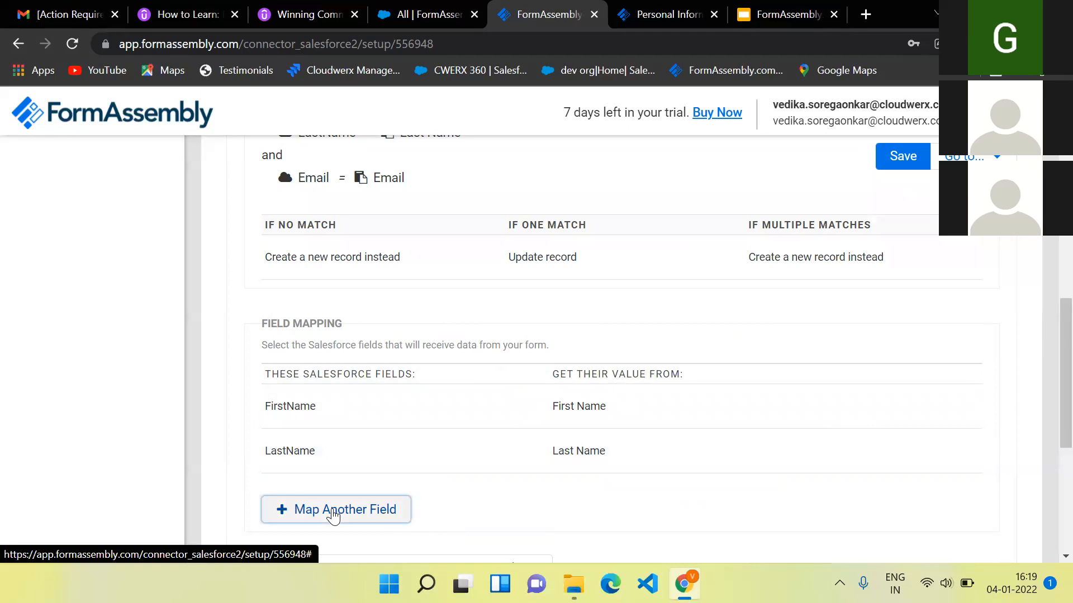
# - Map Contact_no to the form's Contact No: field and Email to Email
pyautogui.click(331, 510)
pyautogui.scroll(-1, 396, 458)
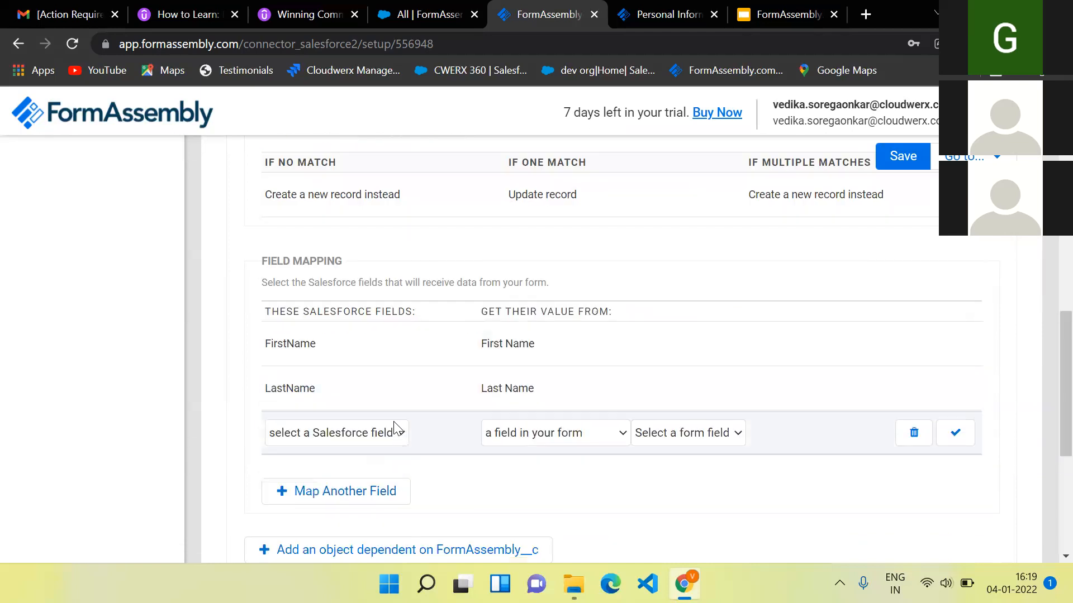
pyautogui.click(394, 433)
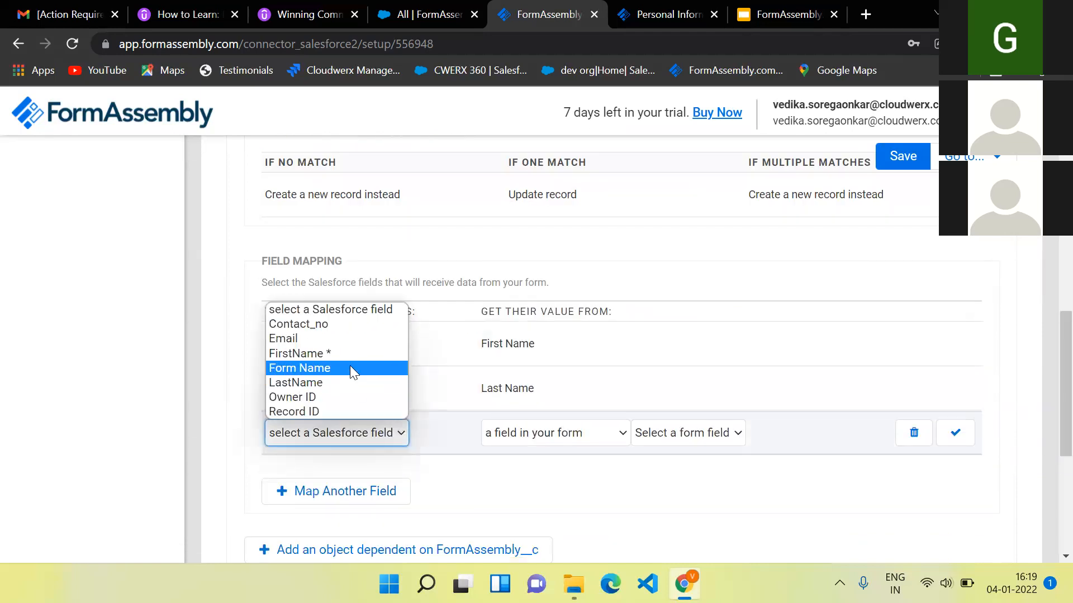
pyautogui.click(336, 323)
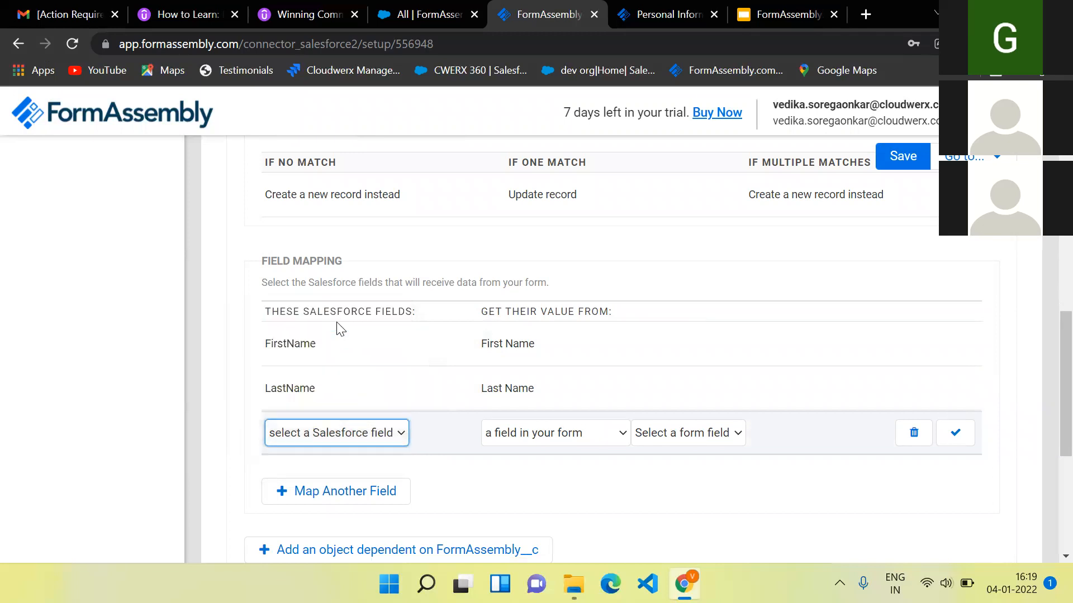
pyautogui.click(697, 433)
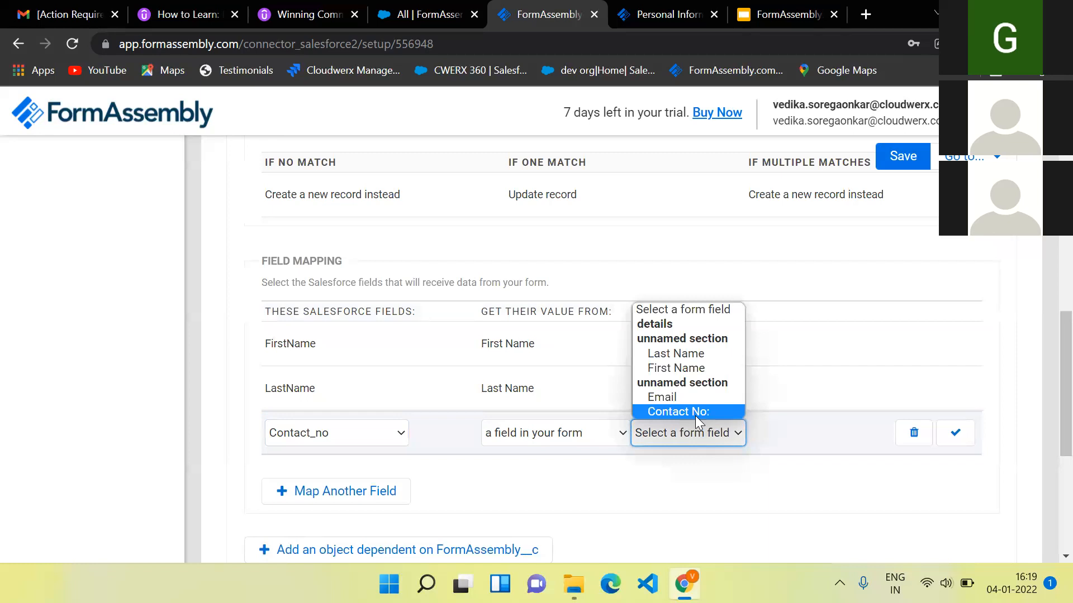
pyautogui.click(695, 414)
pyautogui.click(955, 433)
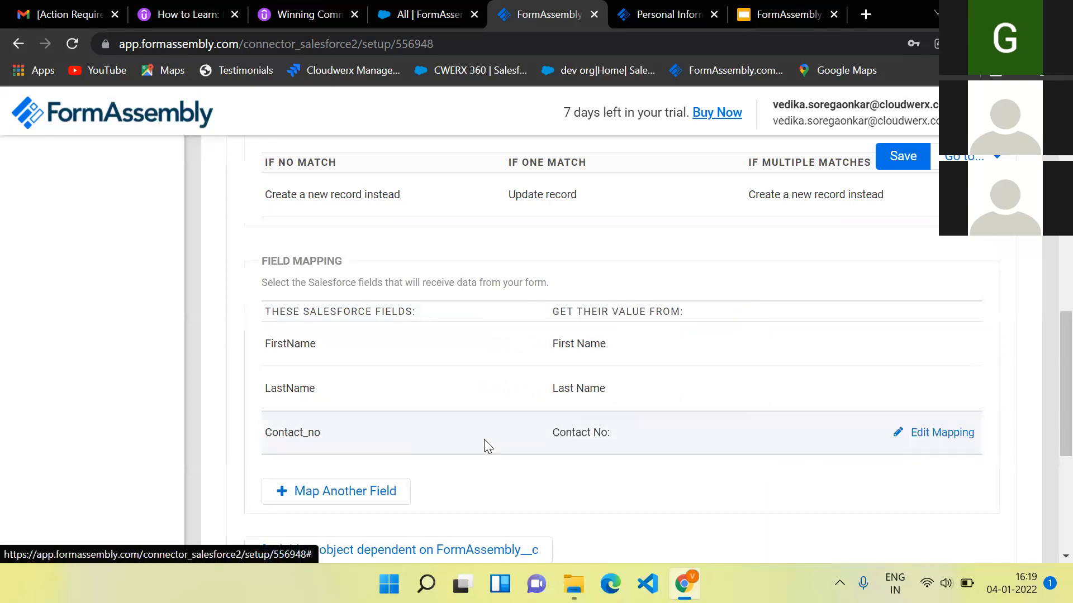
pyautogui.click(347, 491)
pyautogui.click(400, 481)
pyautogui.click(327, 383)
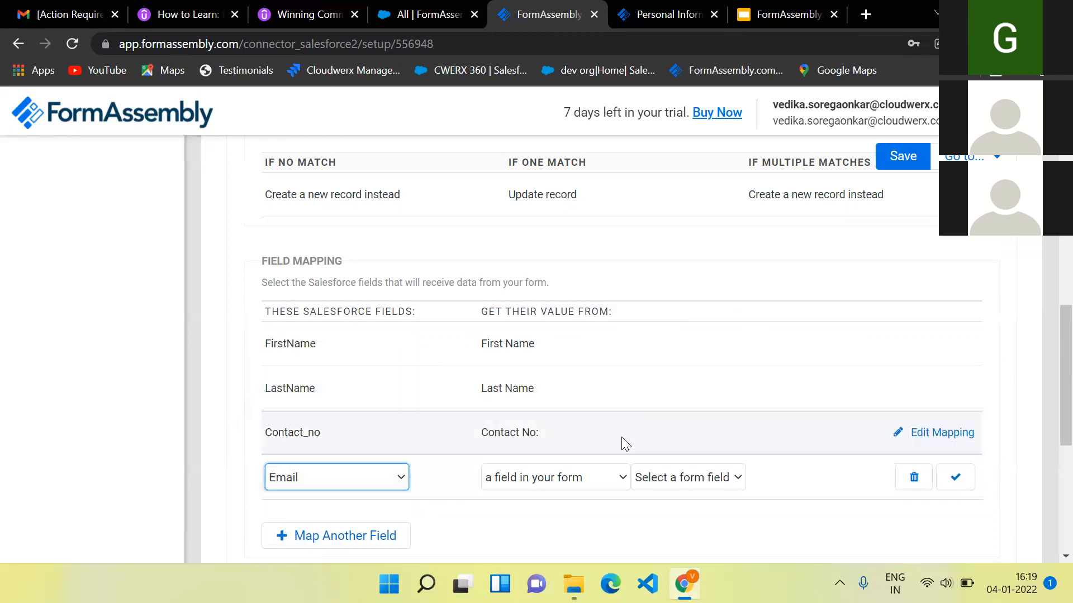
pyautogui.click(678, 478)
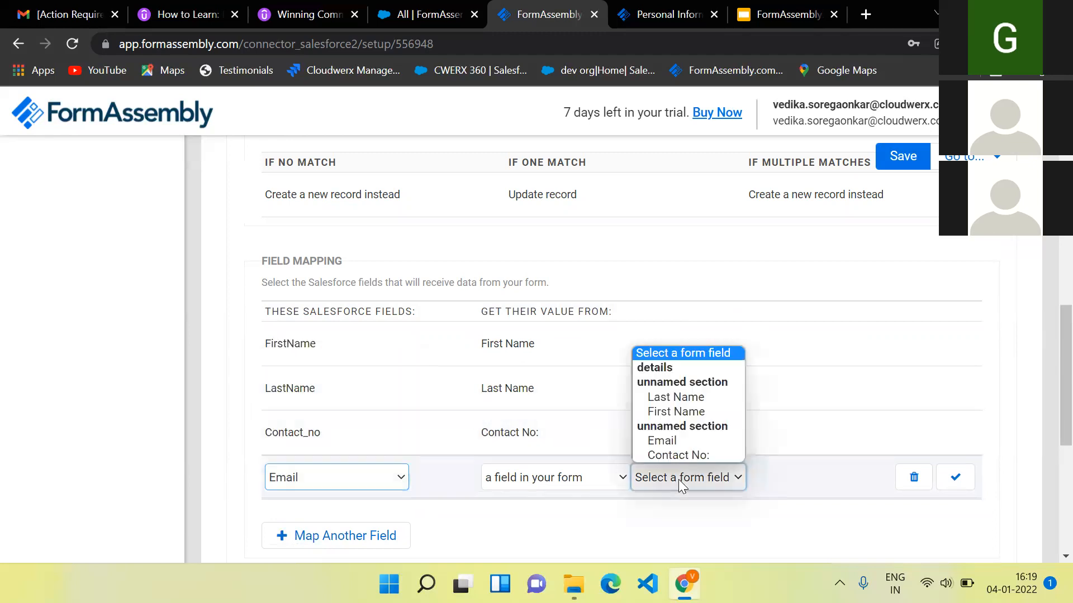
pyautogui.click(680, 442)
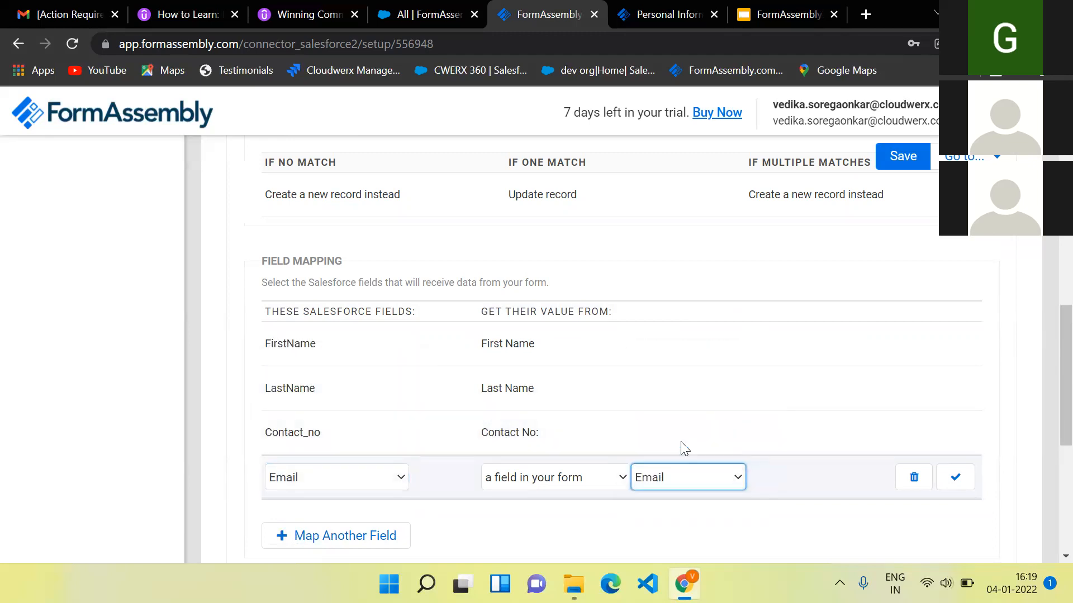
pyautogui.click(955, 478)
# - Save the connector with its four field mappings
pyautogui.scroll(-4, 667, 517)
pyautogui.scroll(-1, 671, 517)
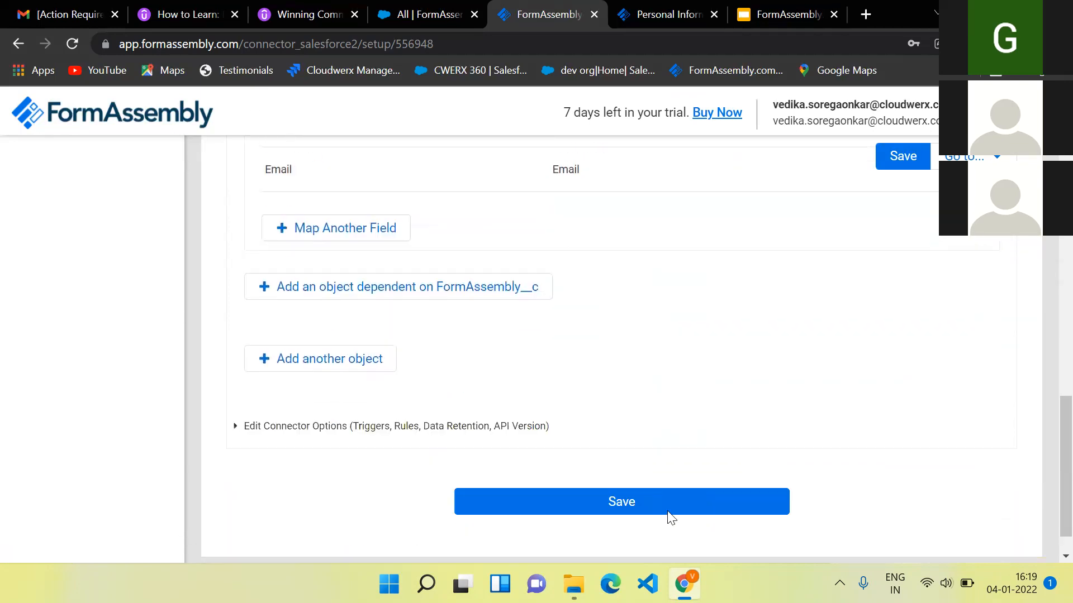
pyautogui.scroll(10, 670, 517)
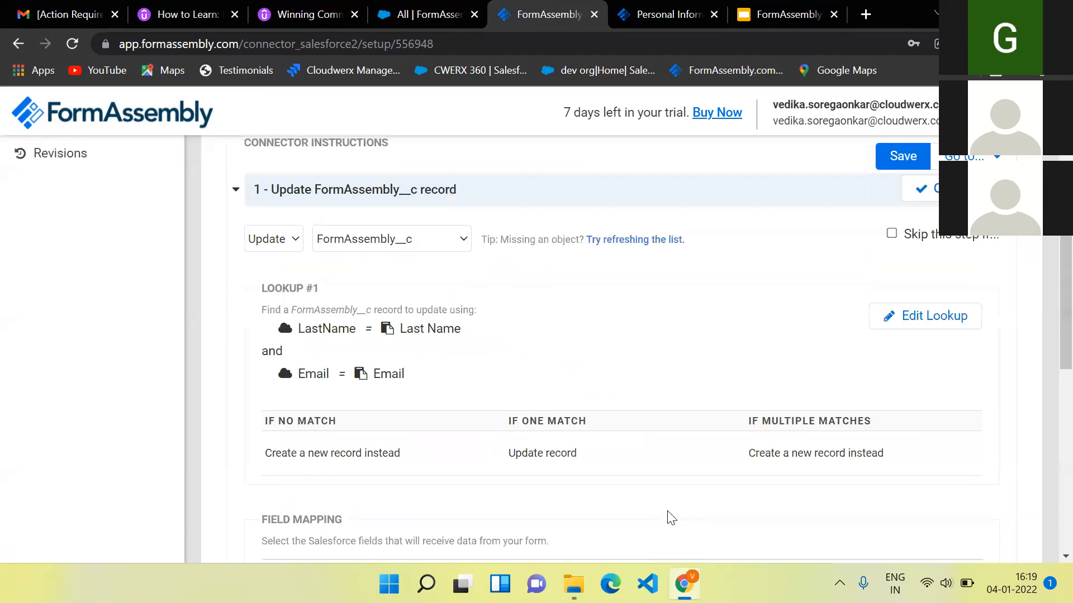
pyautogui.scroll(2, 668, 517)
pyautogui.click(894, 165)
pyautogui.scroll(-12, 762, 328)
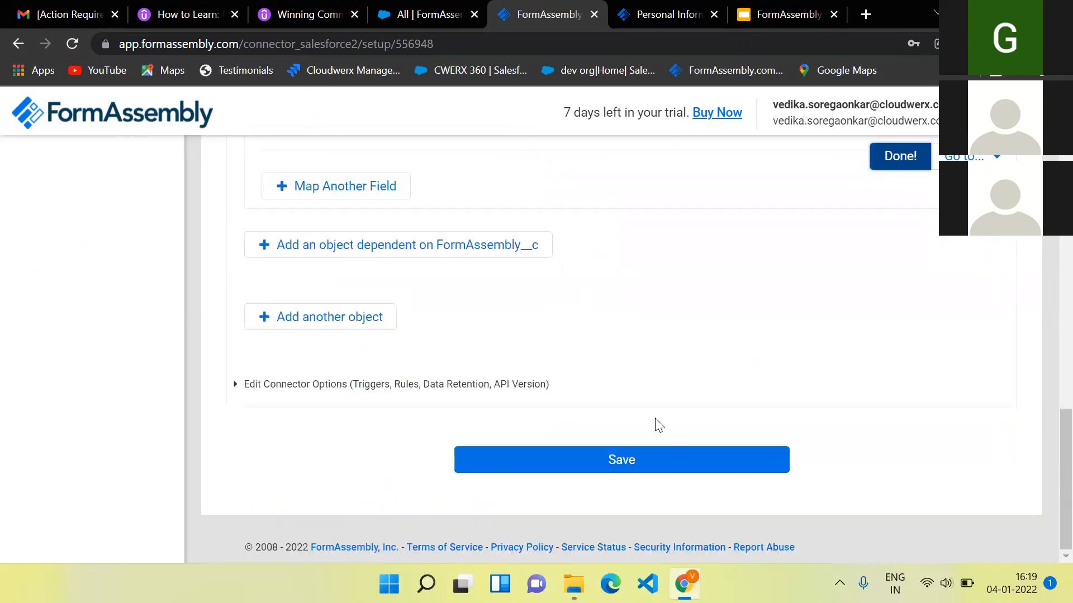
# - Save the connector once more, then open the live 'Personal Information 4th jan' form via View
pyautogui.click(630, 462)
pyautogui.scroll(5, 161, 400)
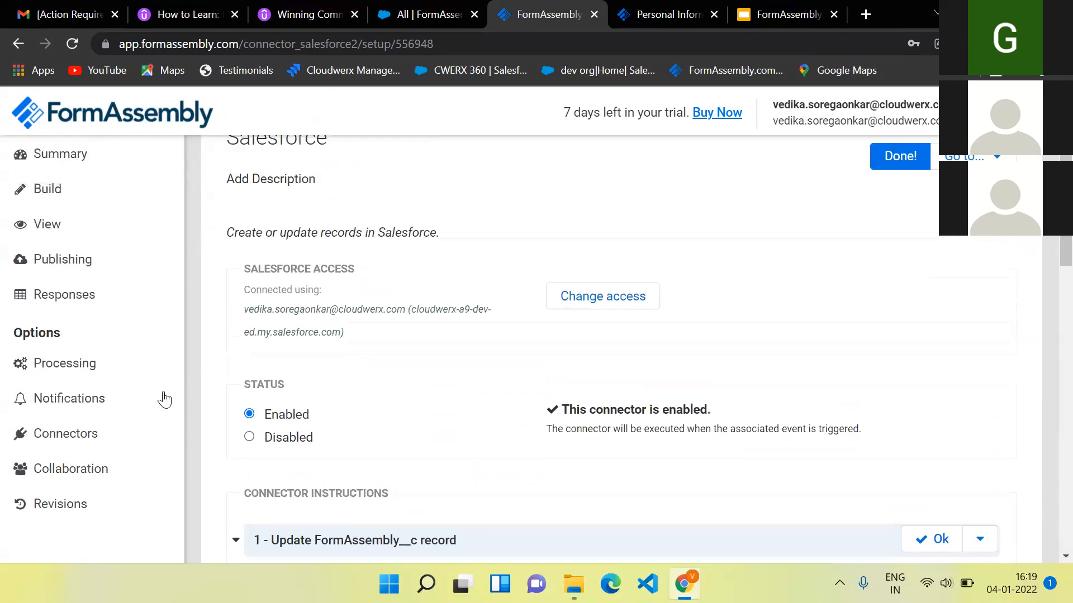
pyautogui.click(39, 301)
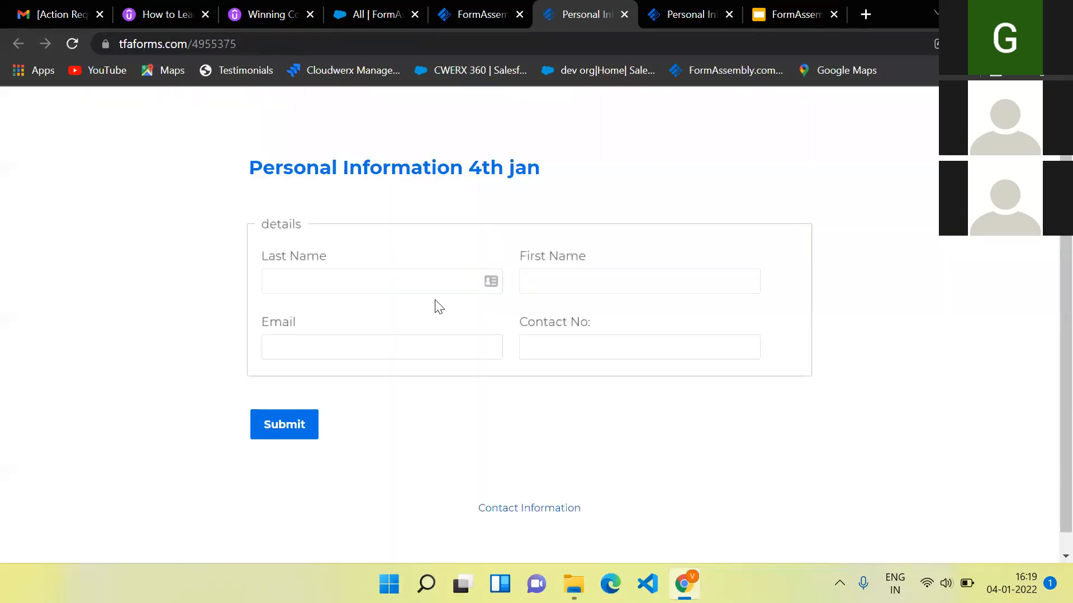
# - Fill in a test contact's last name, first name, e-mail and contact number, correcting the e-mail typo, and submit
pyautogui.click(368, 287)
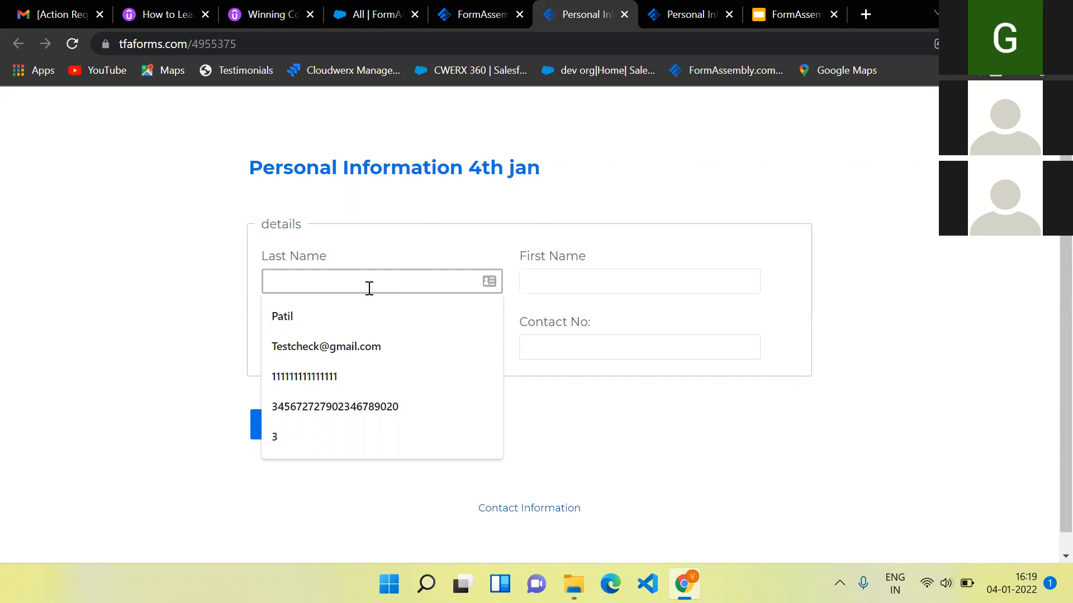
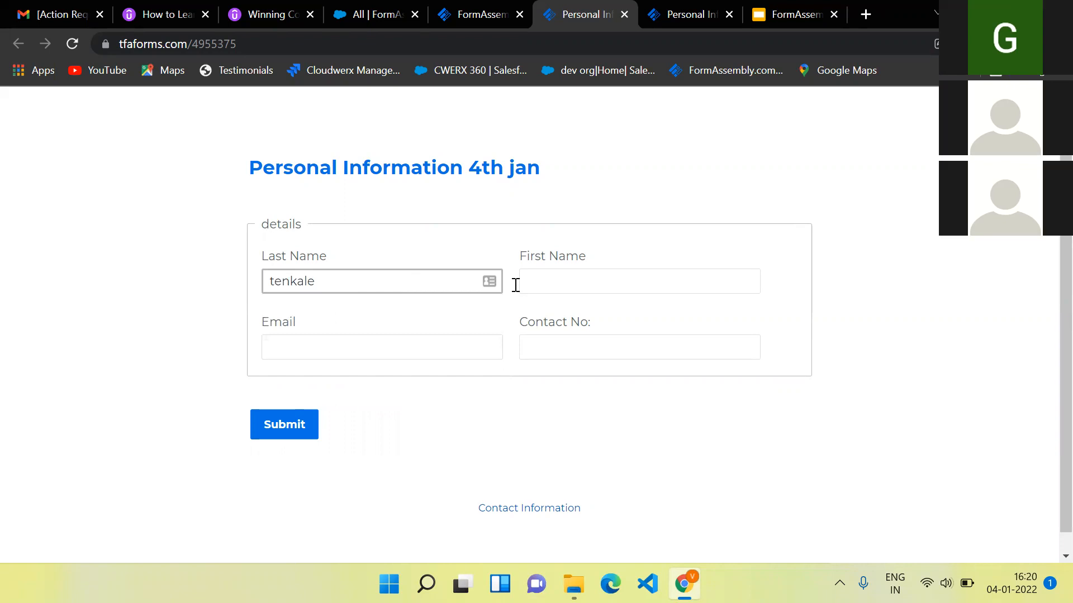
pyautogui.click(541, 279)
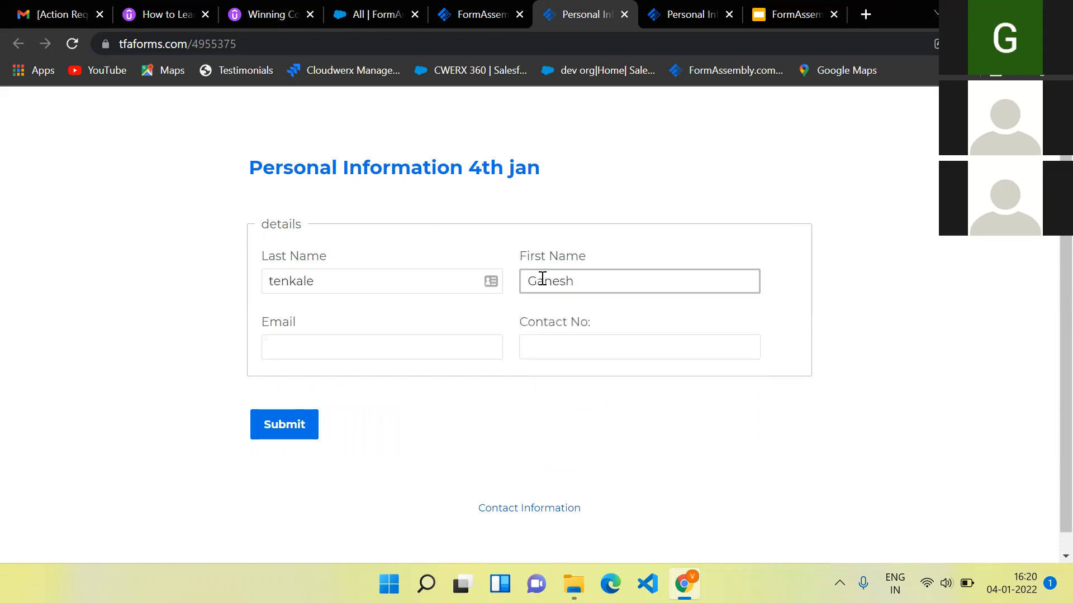
pyautogui.press('Tab')
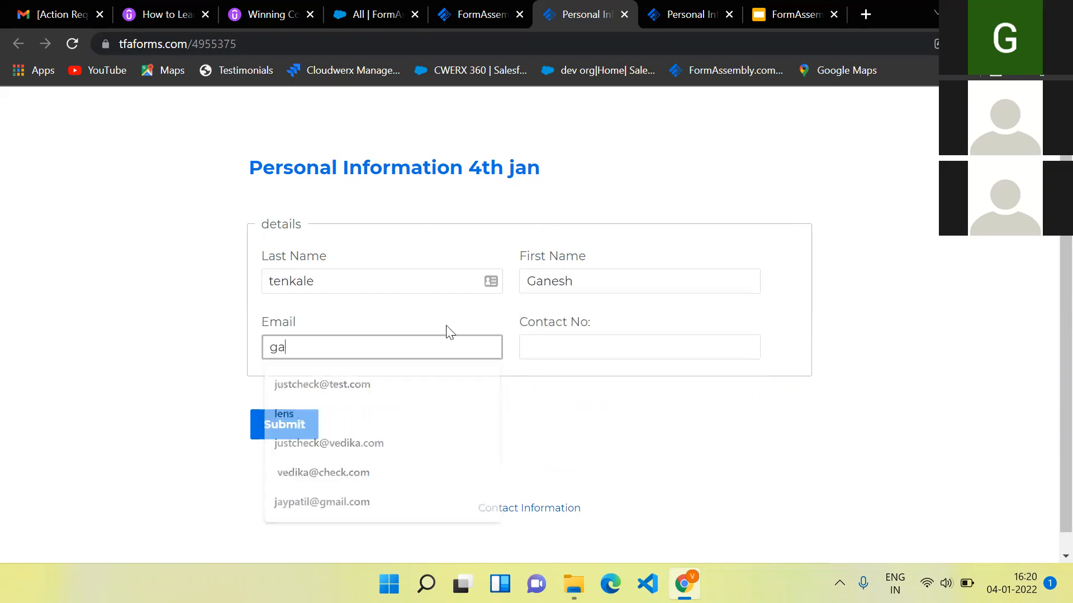
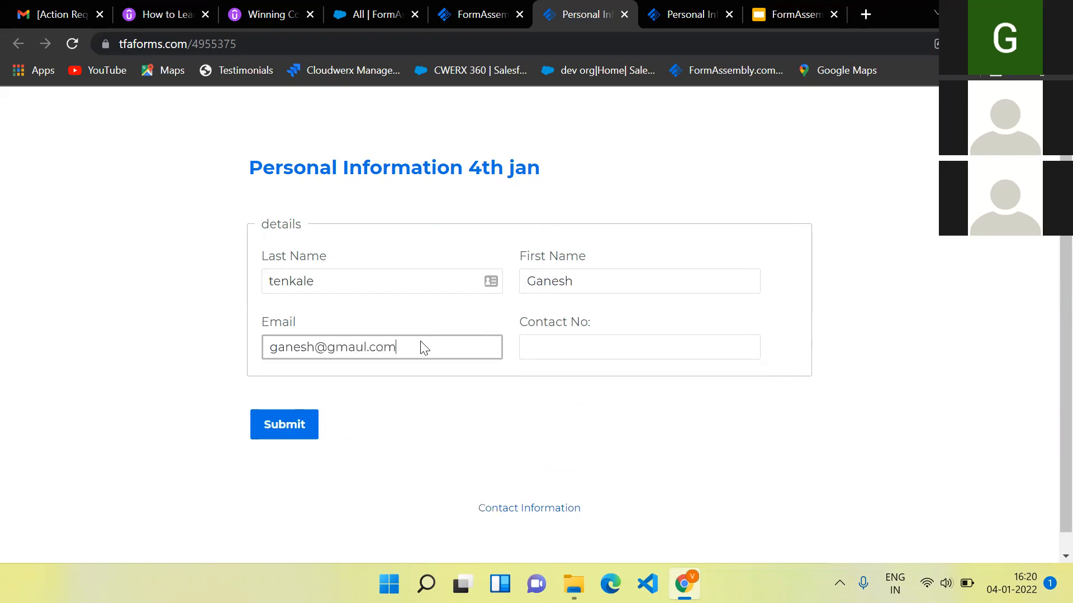
pyautogui.click(361, 343)
pyautogui.press('BackSpace')
pyautogui.write('i')
pyautogui.click(527, 345)
pyautogui.write('8989898989')
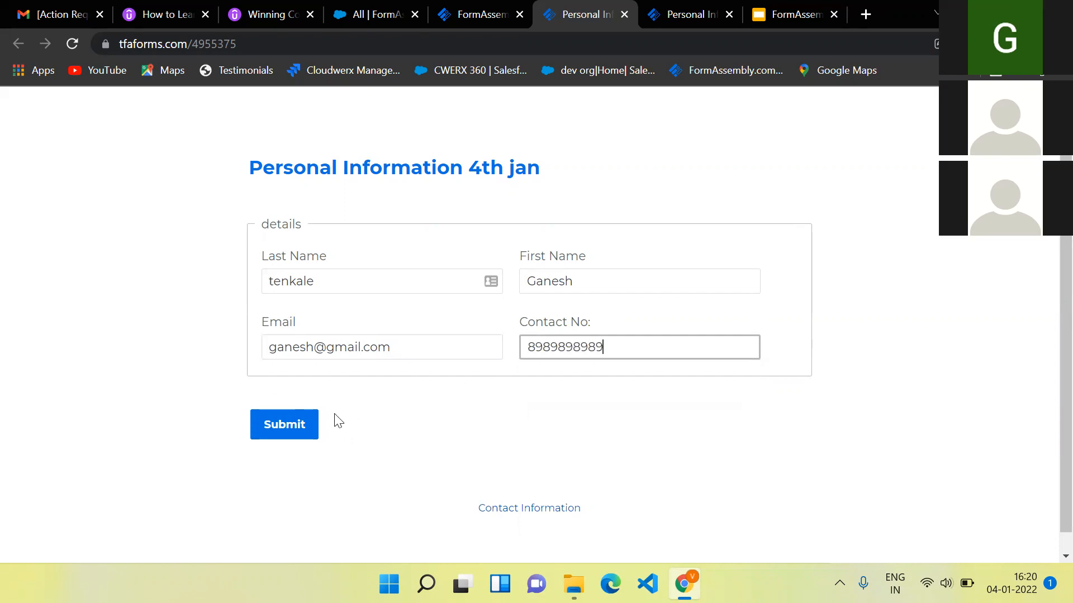
pyautogui.click(279, 423)
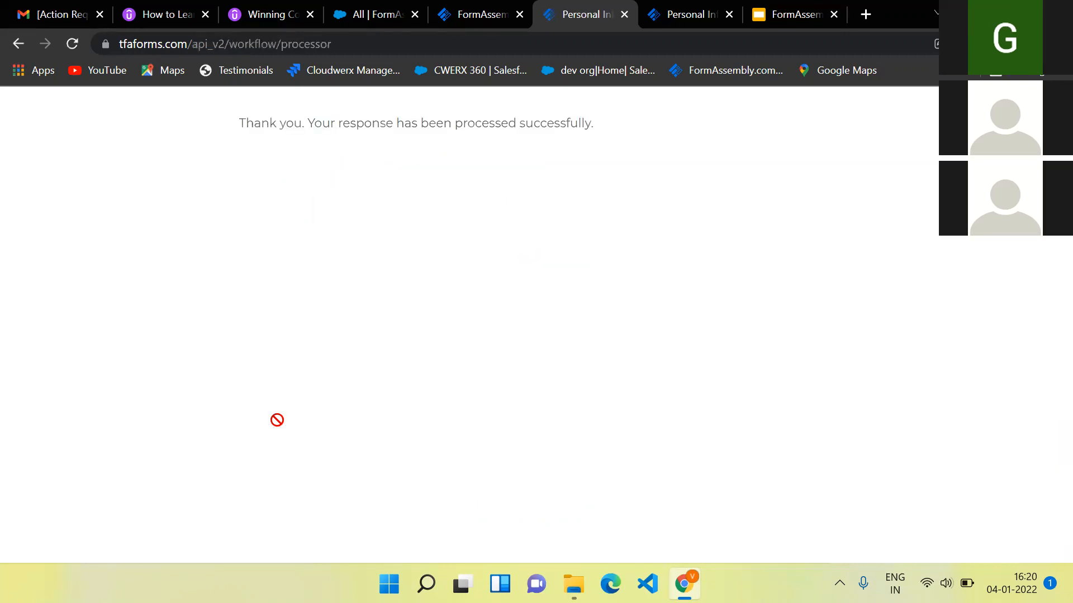
# - Reload the Salesforce FormAssemblys list, open the newly created record, then return to the FormAssembly tab
pyautogui.click(366, 16)
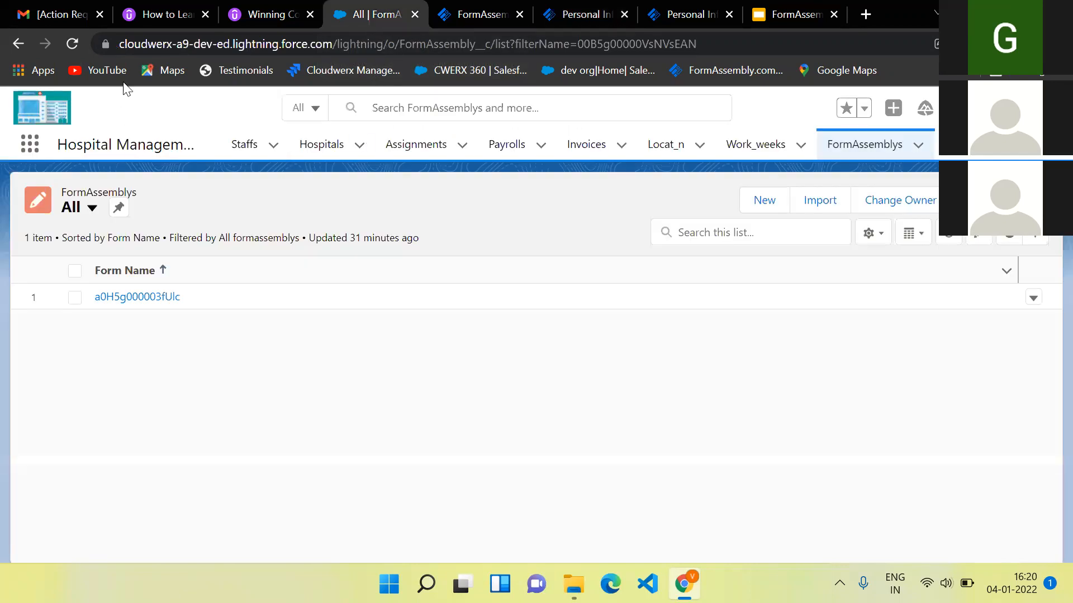
pyautogui.press('Return')
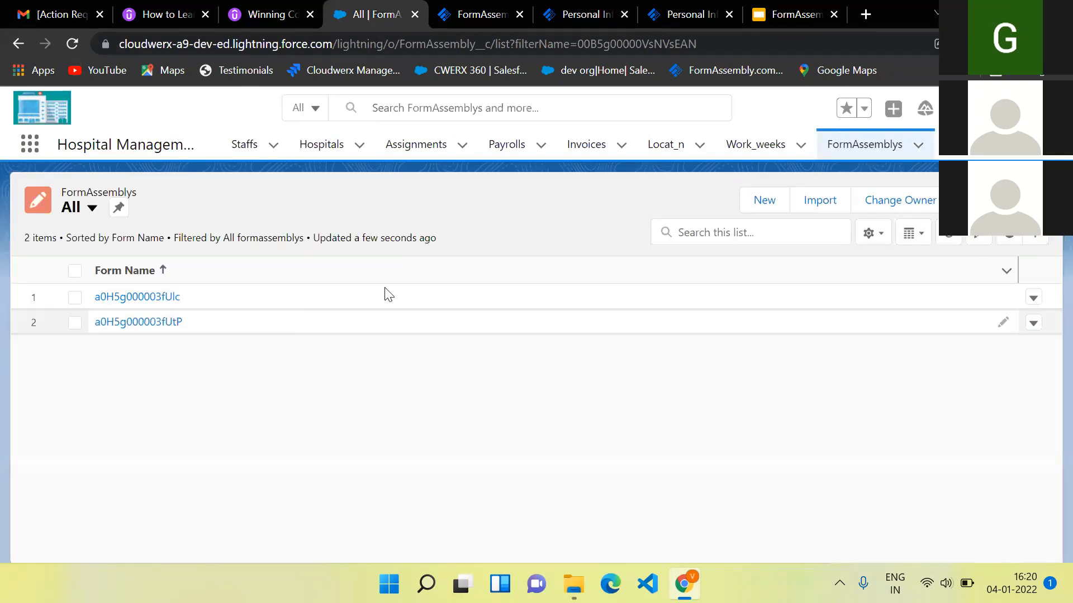
pyautogui.click(144, 323)
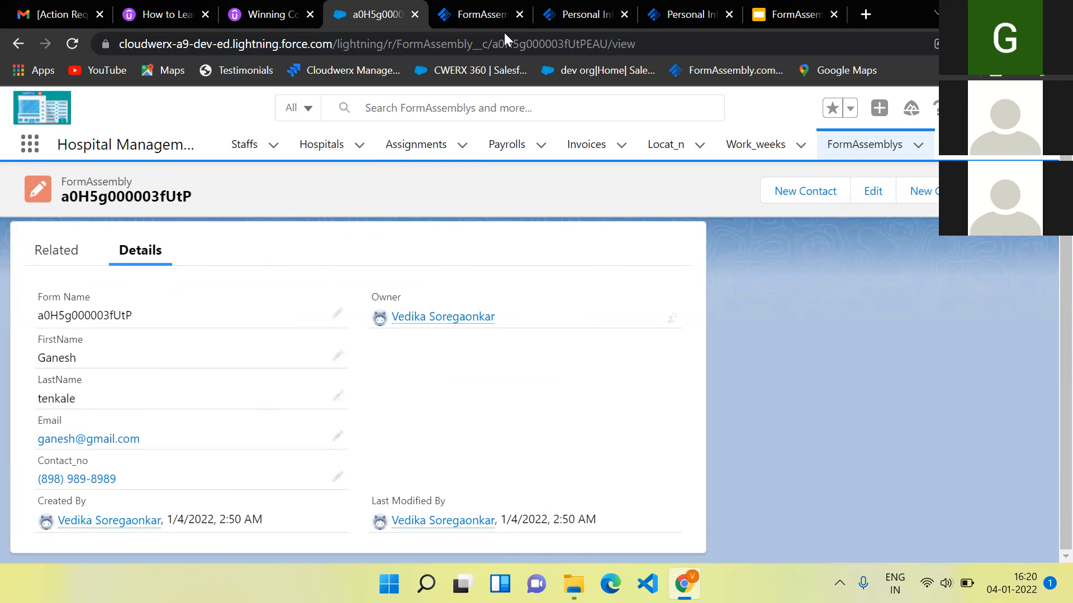
pyautogui.click(479, 17)
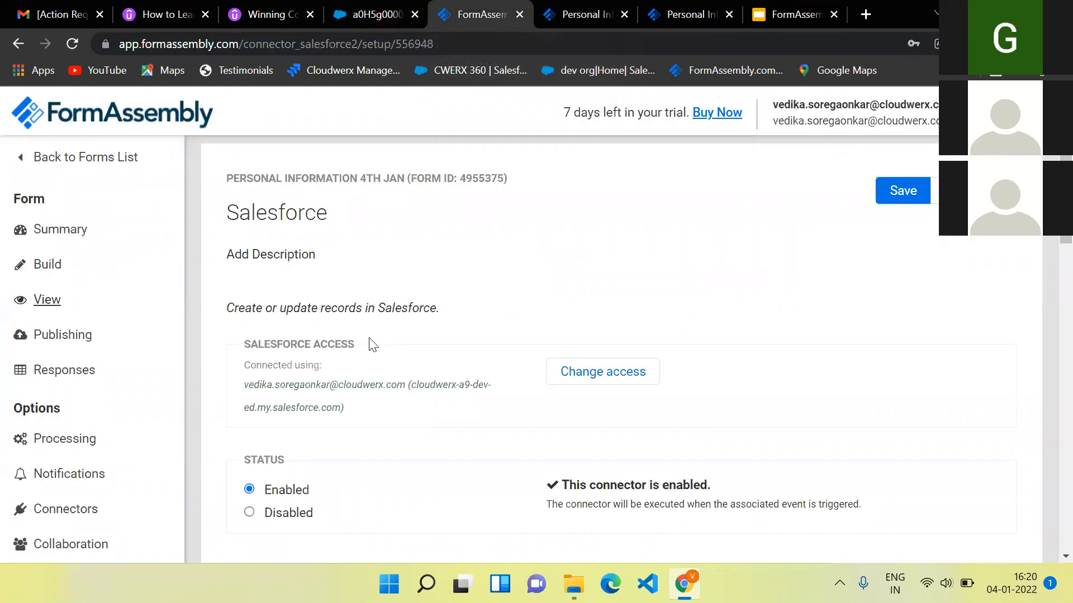
# - Reopen the live 'Personal Information 4th jan' form in a new tab from the sidebar's View link
pyautogui.scroll(-3, 372, 344)
pyautogui.scroll(-3, 379, 380)
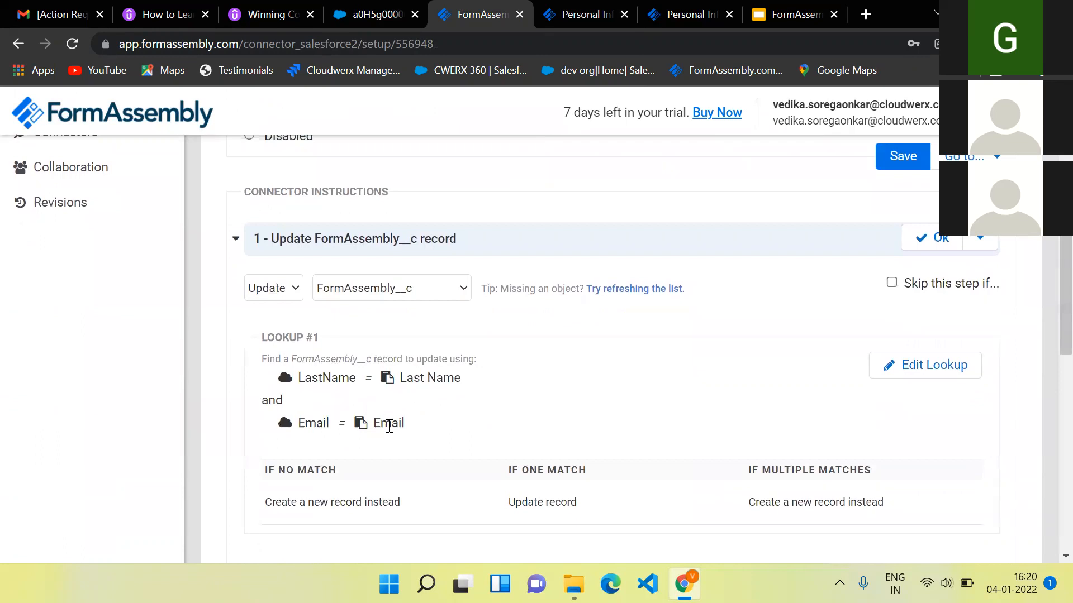
pyautogui.scroll(5, 268, 369)
pyautogui.click(45, 180)
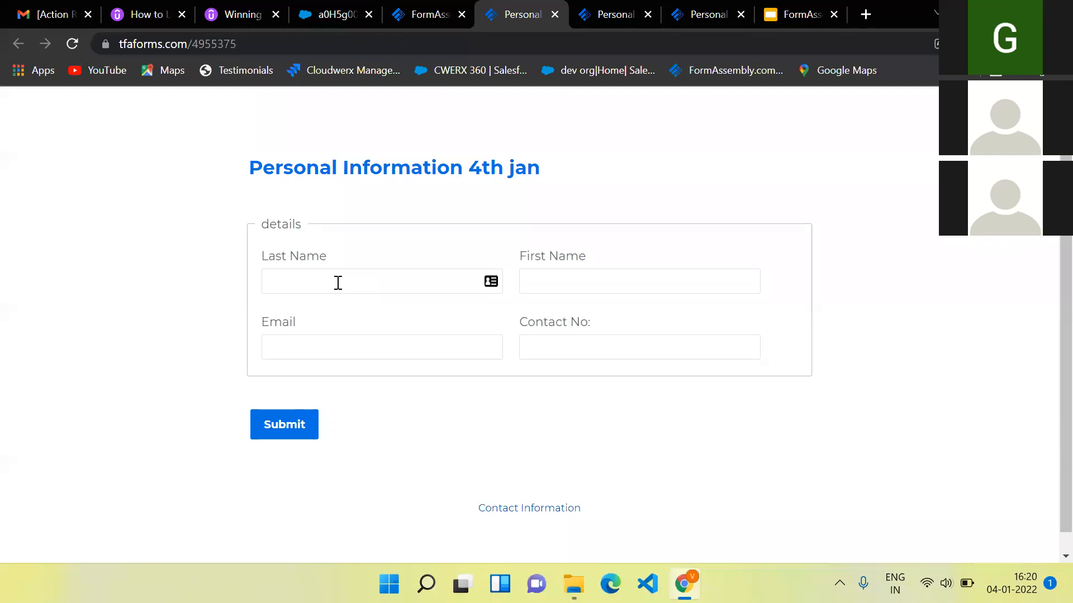
# - Resubmit the form with a new first name and autofilled last name, e-mail and contact number, then go to the Salesforce record
pyautogui.click(337, 283)
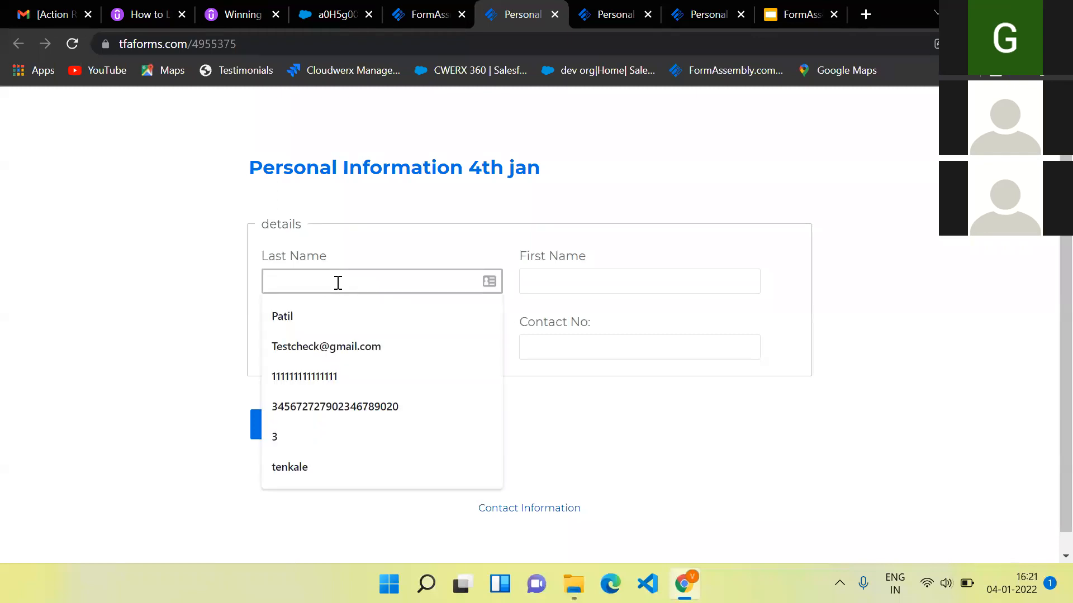
pyautogui.click(315, 464)
pyautogui.click(629, 278)
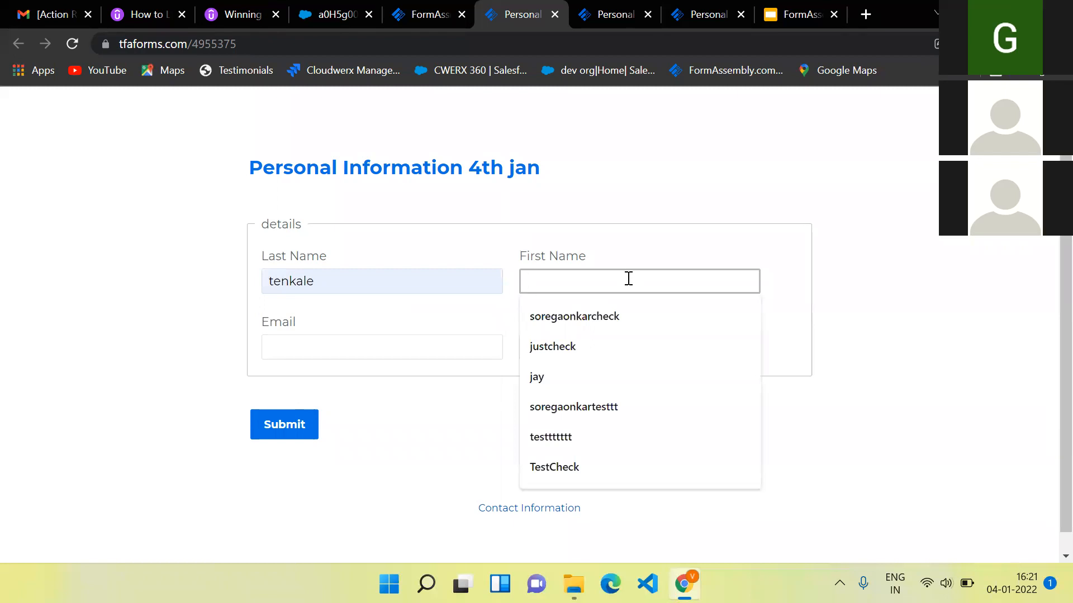
pyautogui.write('Harish')
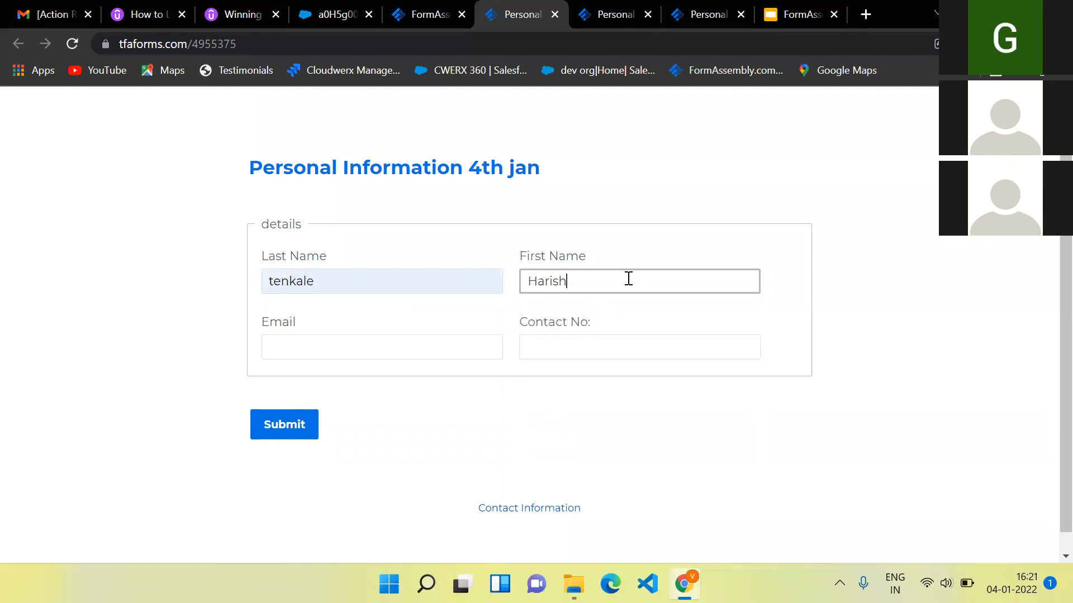
pyautogui.click(458, 350)
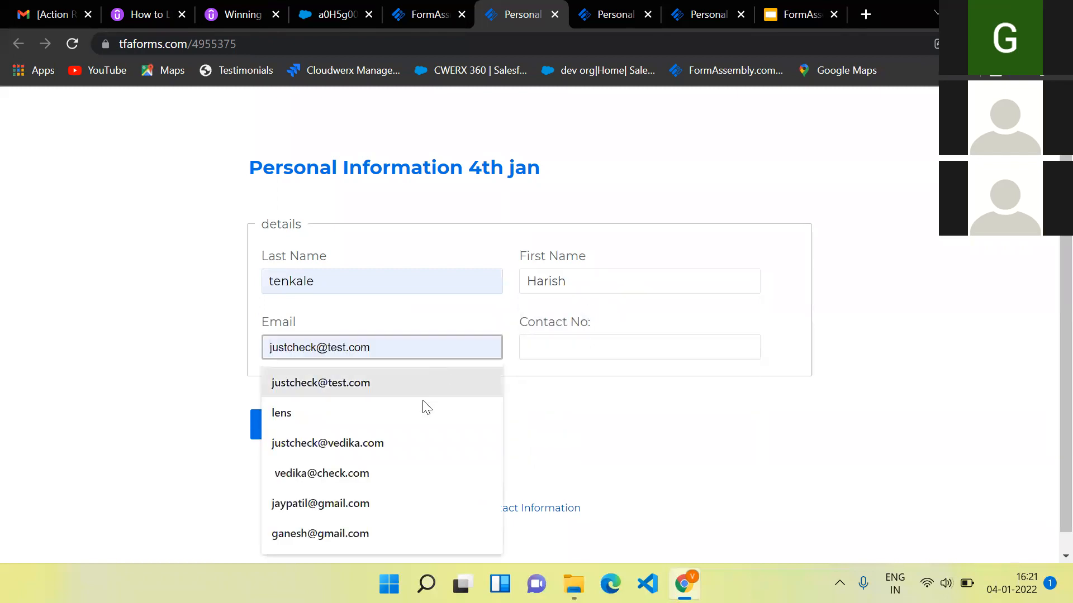
pyautogui.click(379, 532)
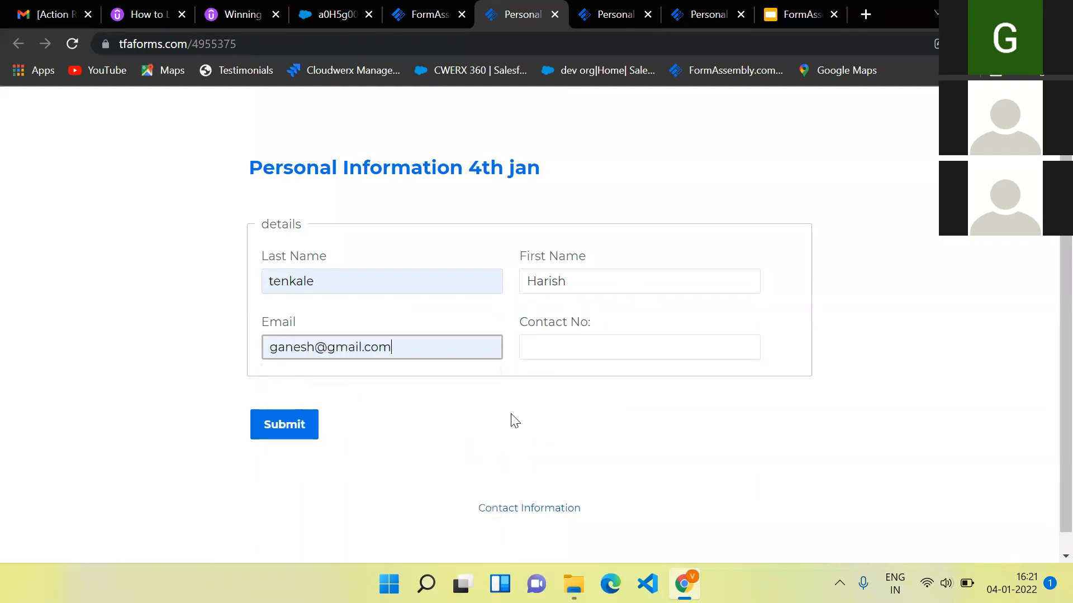
pyautogui.click(594, 342)
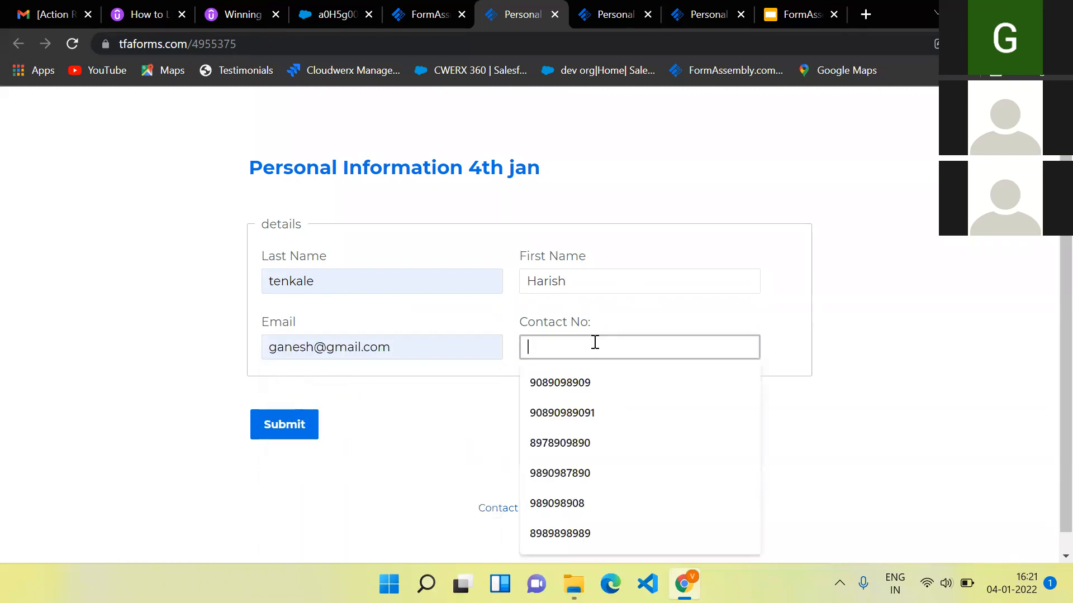
pyautogui.click(541, 397)
pyautogui.click(266, 433)
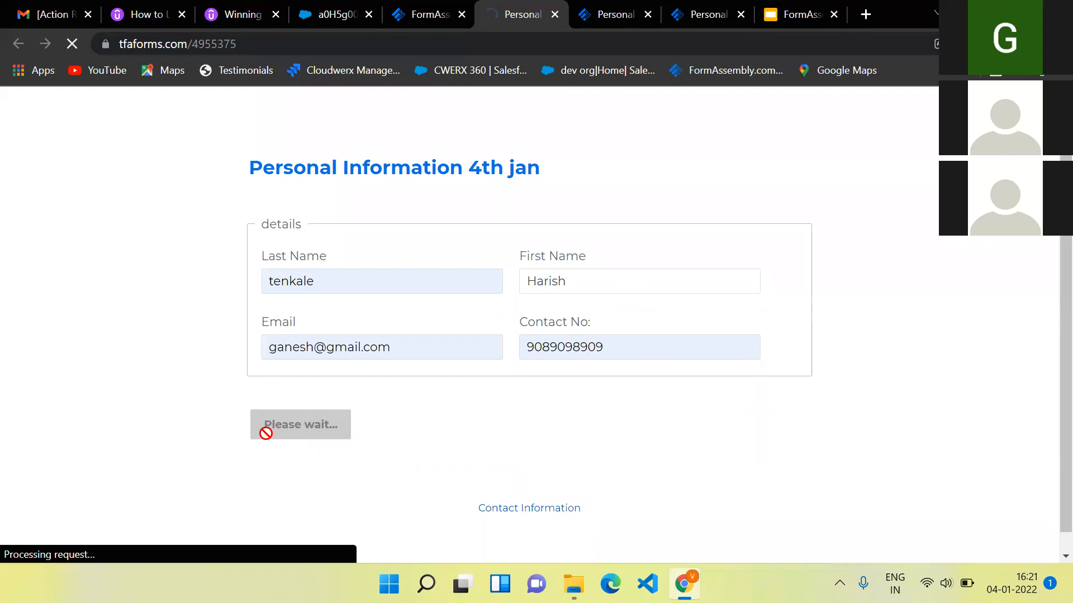
pyautogui.click(341, 15)
pyautogui.click(315, 47)
# - Reload the Salesforce record to check the updated first name and contact number, then return to FormAssembly
pyautogui.press('Return')
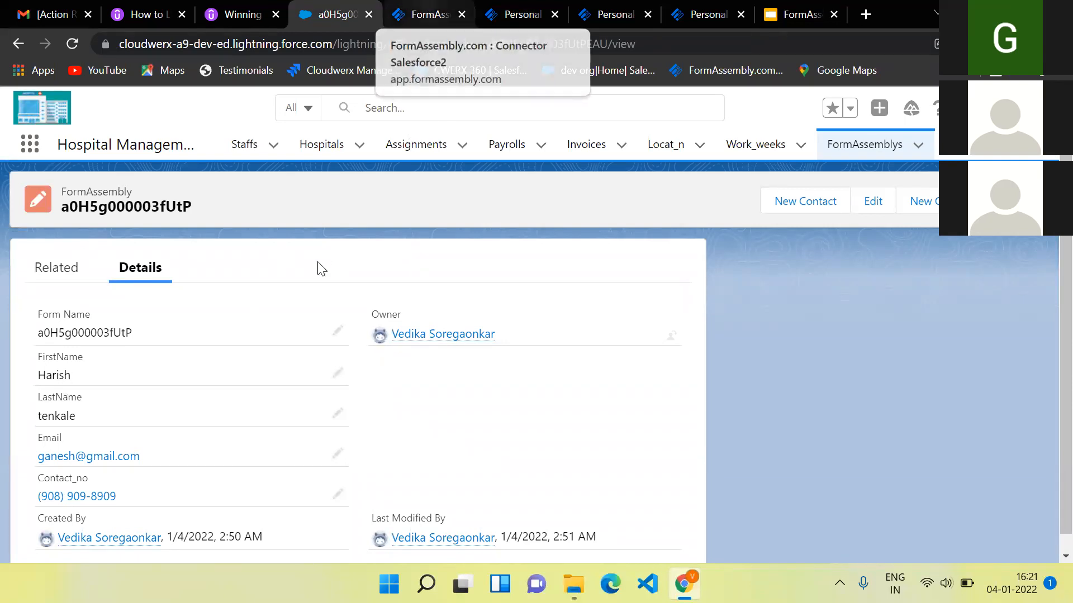
pyautogui.click(444, 11)
pyautogui.scroll(3, 321, 394)
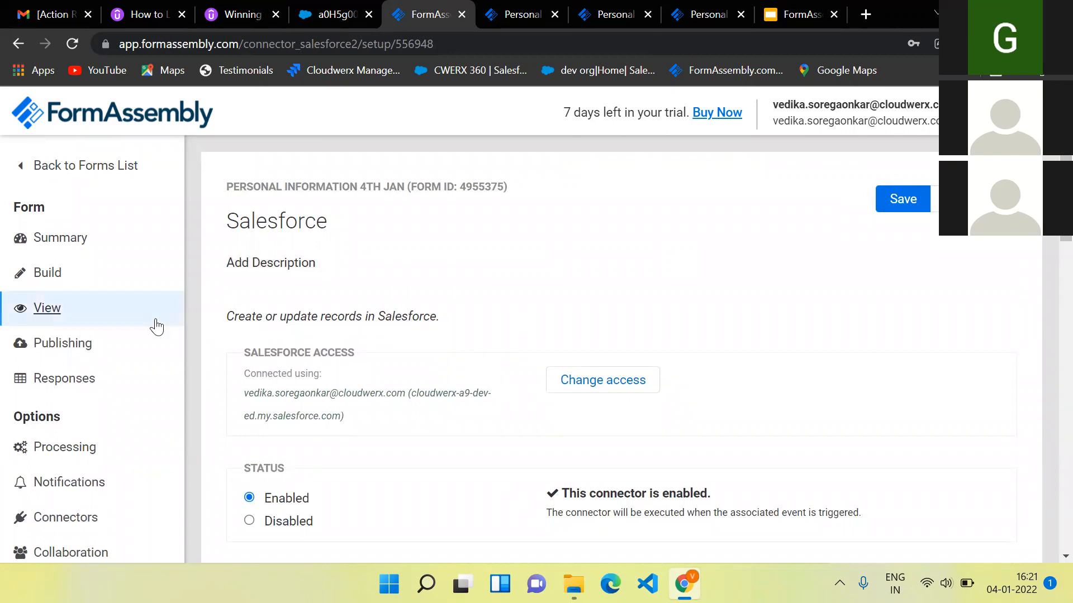
# - Review the form's Publishing page, including its public address and HTML embed code
pyautogui.click(60, 352)
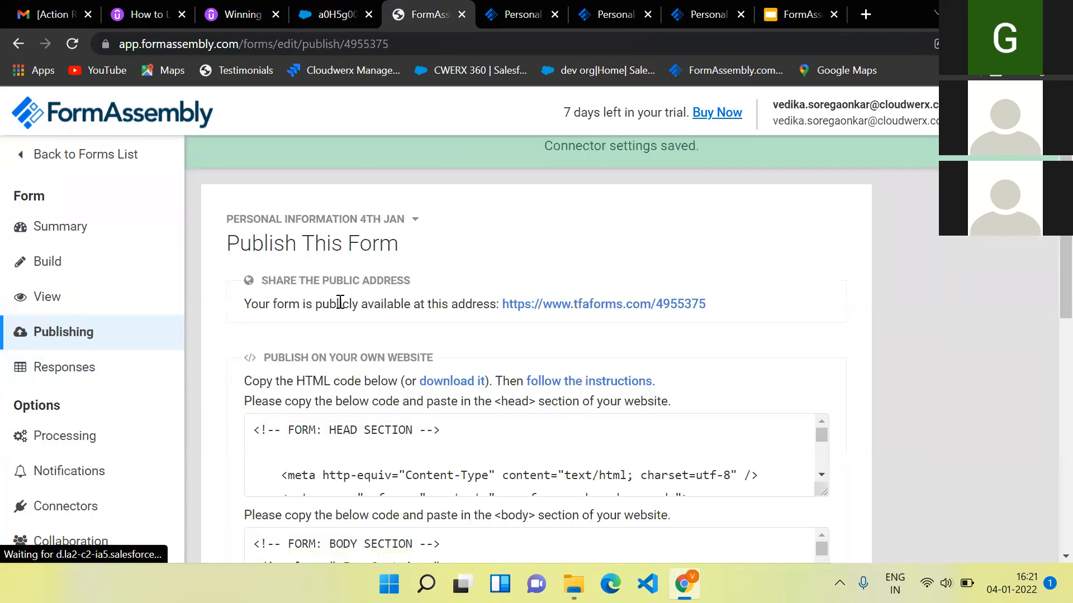
pyautogui.scroll(-1, 341, 302)
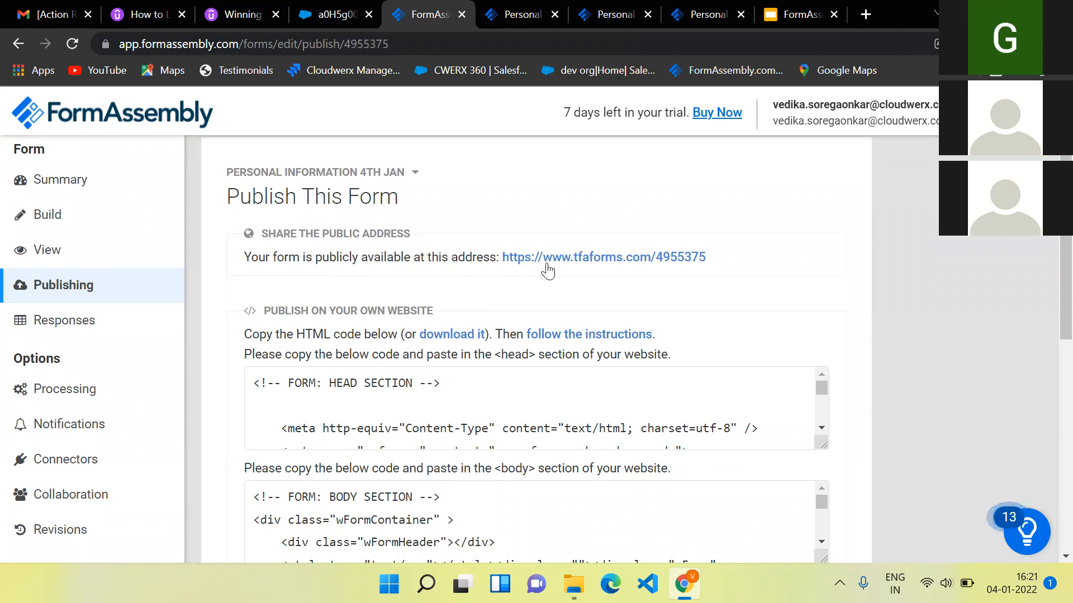
pyautogui.scroll(-1, 576, 317)
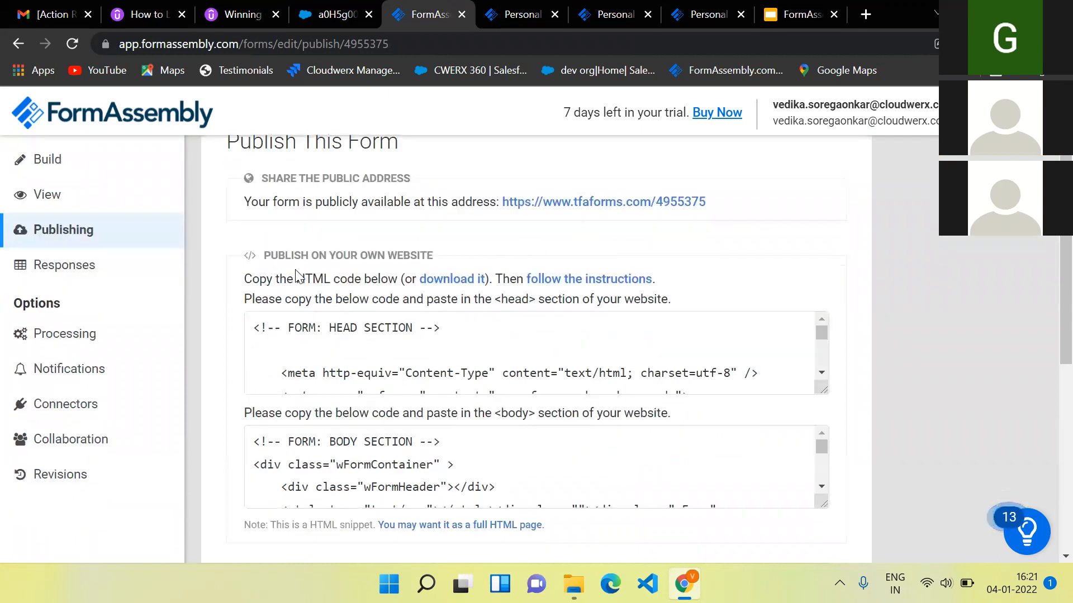
pyautogui.scroll(-1, 622, 370)
pyautogui.scroll(-2, 622, 370)
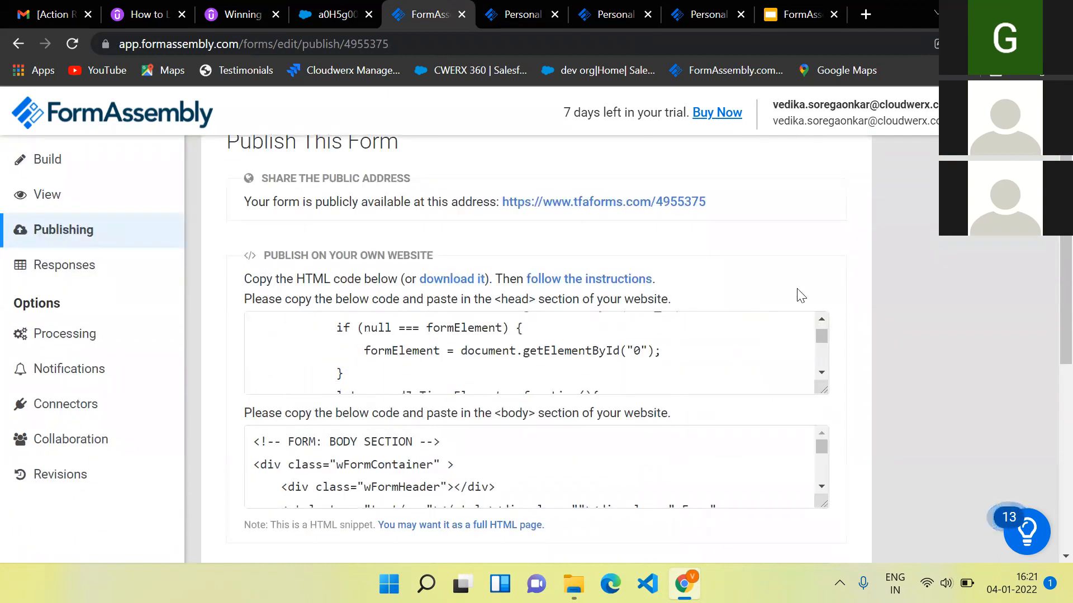
pyautogui.scroll(-3, 815, 267)
pyautogui.scroll(-3, 812, 262)
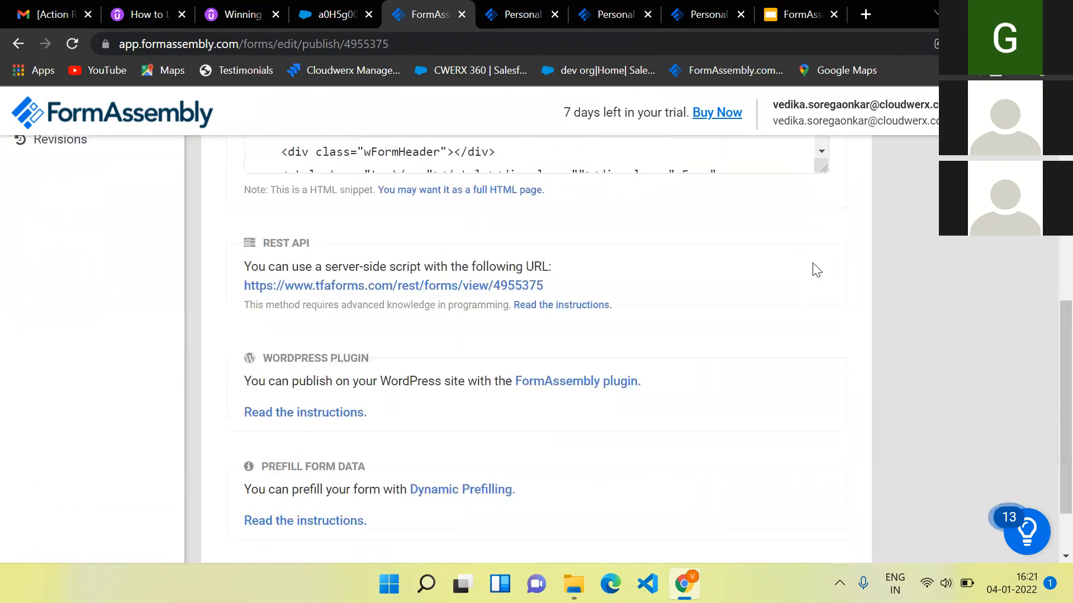
pyautogui.scroll(5, 815, 268)
pyautogui.scroll(3, 814, 264)
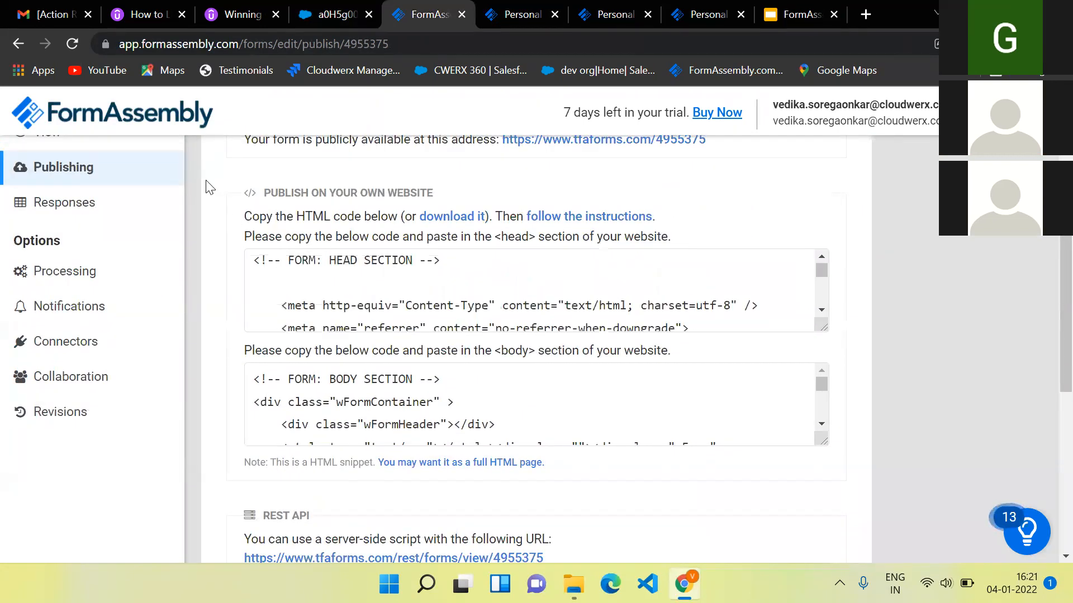
pyautogui.click(64, 278)
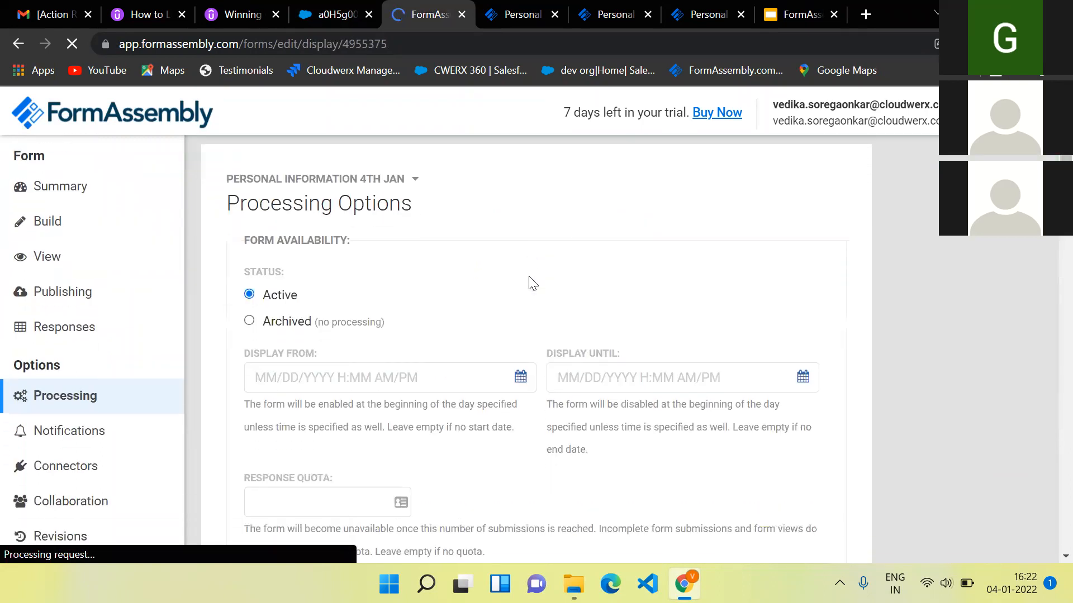
# - Review the Processing Options with the form status Active, then go to Notification Options
pyautogui.scroll(-8, 531, 284)
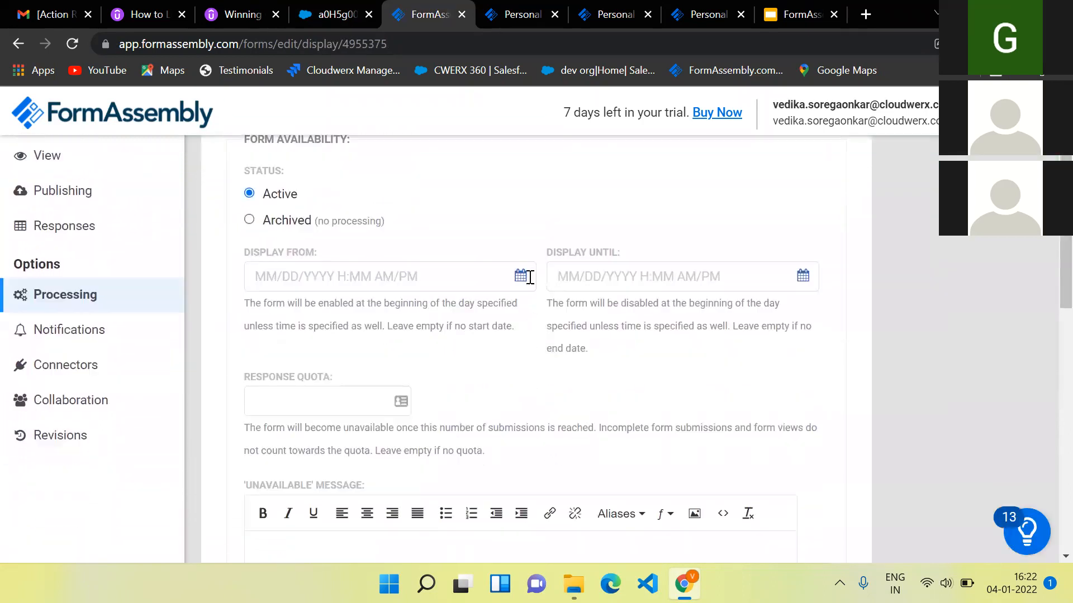
pyautogui.scroll(-5, 529, 285)
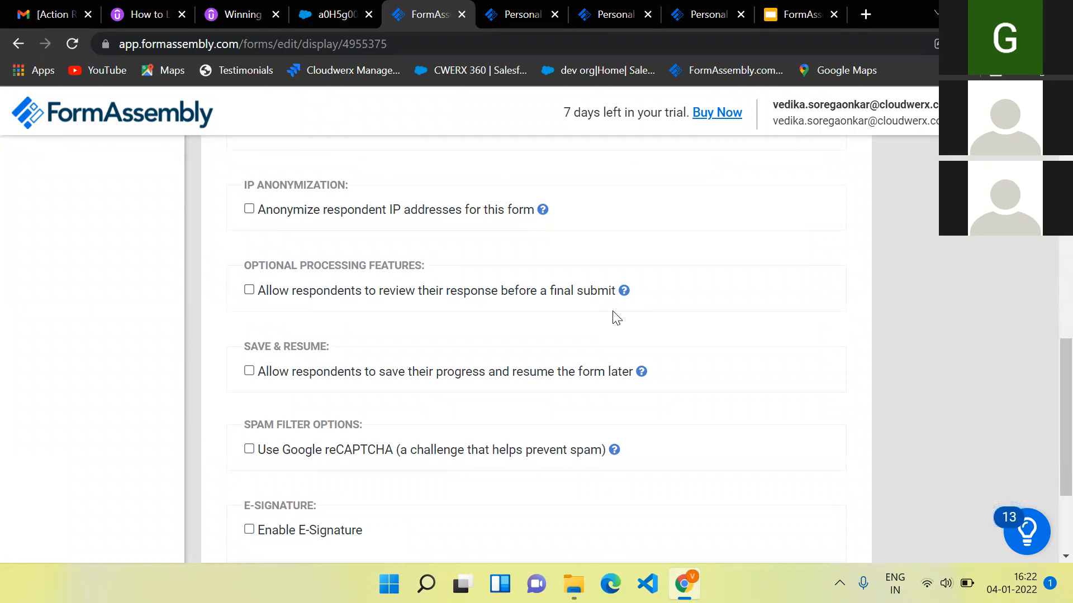
pyautogui.scroll(11, 617, 317)
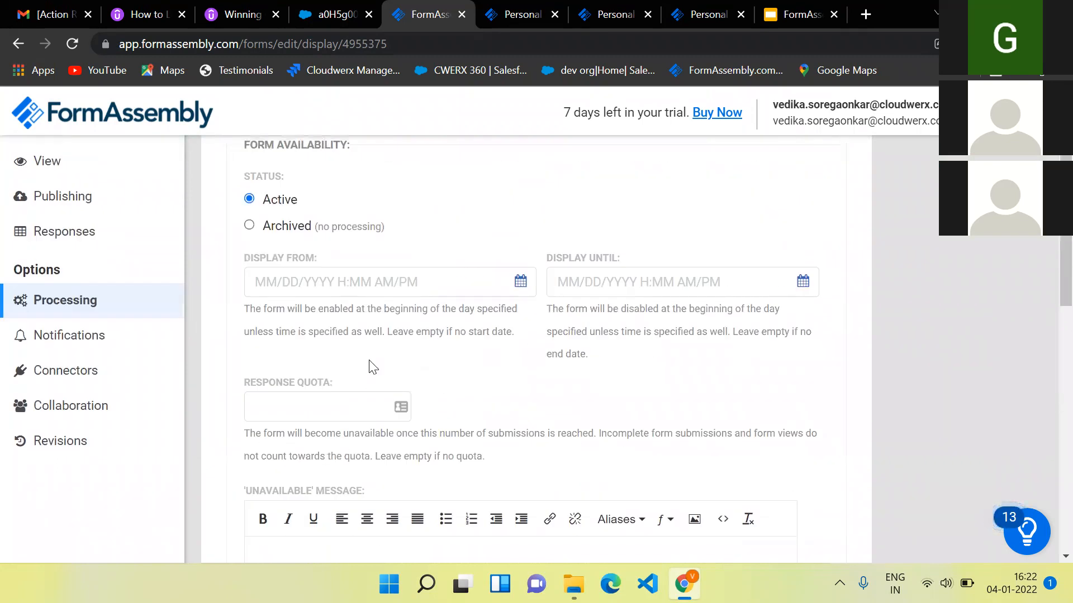
pyautogui.scroll(3, 539, 309)
pyautogui.scroll(-2, 412, 422)
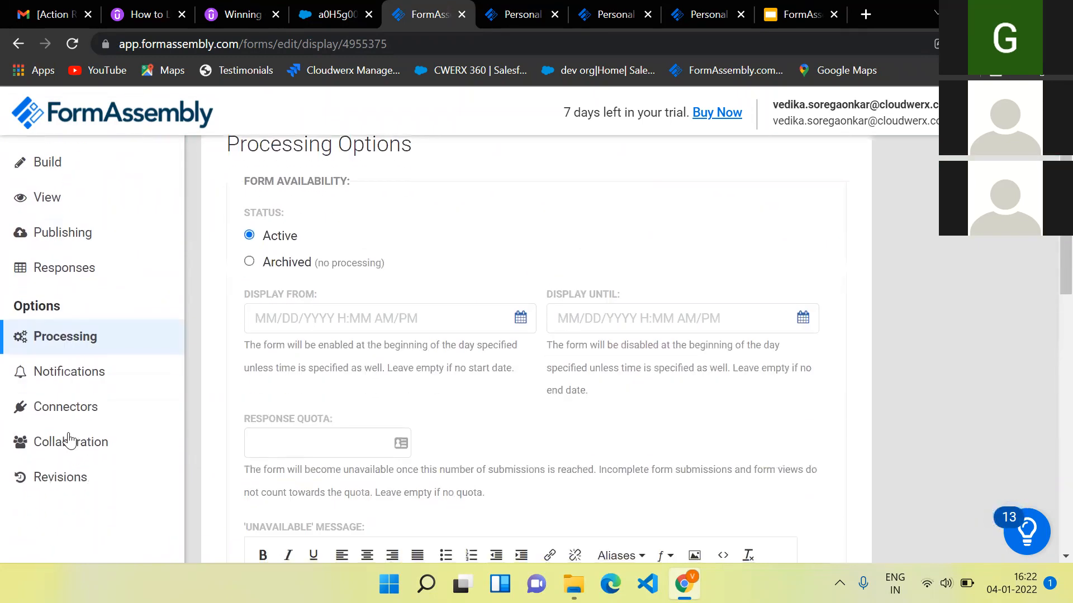
pyautogui.click(99, 374)
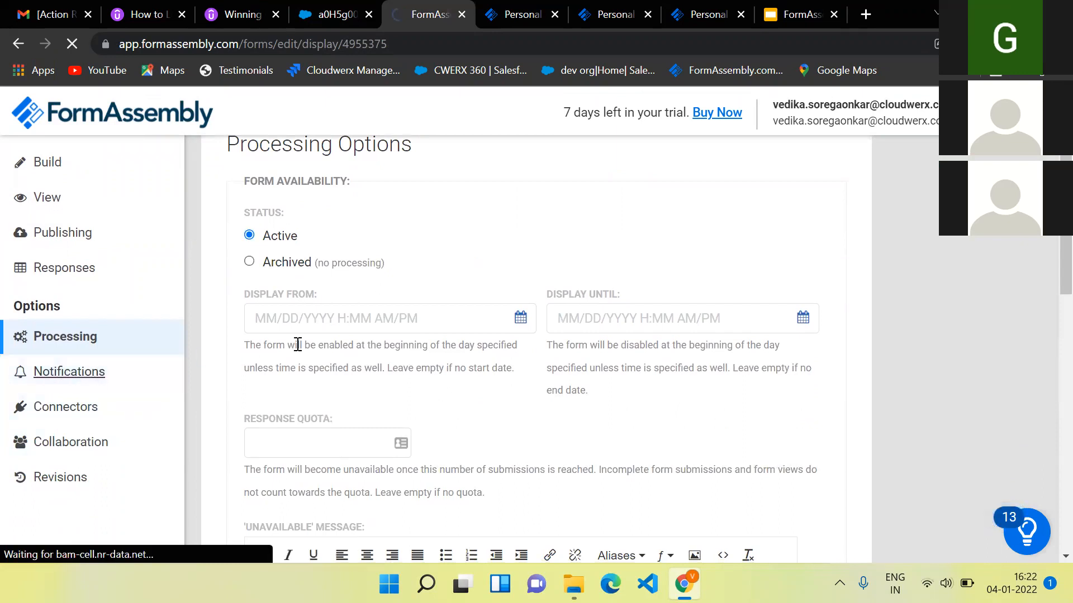
pyautogui.scroll(-1, 437, 400)
pyautogui.scroll(-3, 437, 401)
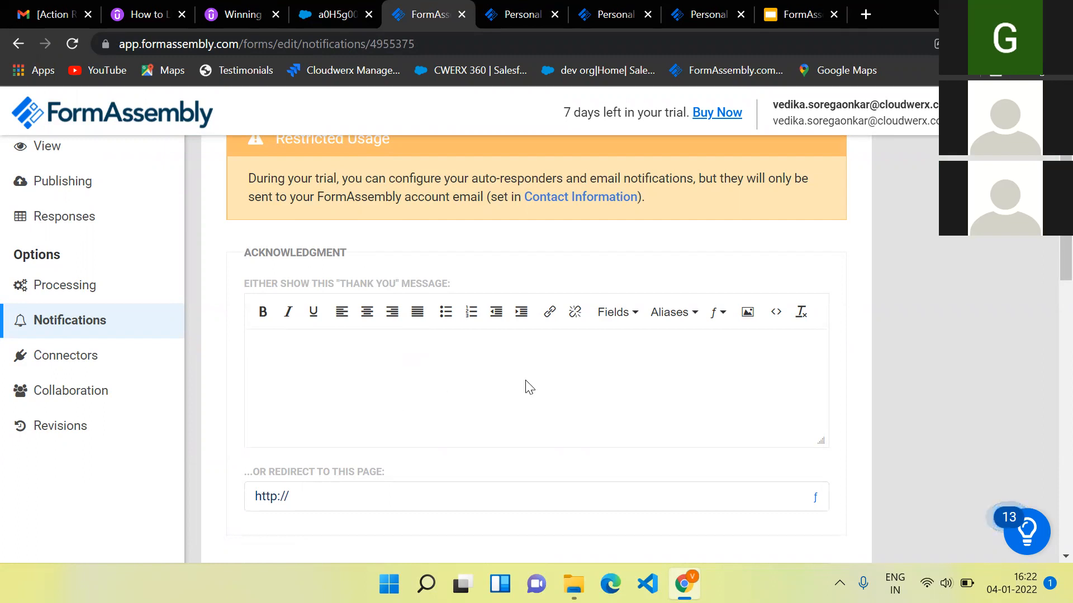
# - Leave Your Email Notification set to enabled (text email) with the default template
pyautogui.scroll(-2, 530, 387)
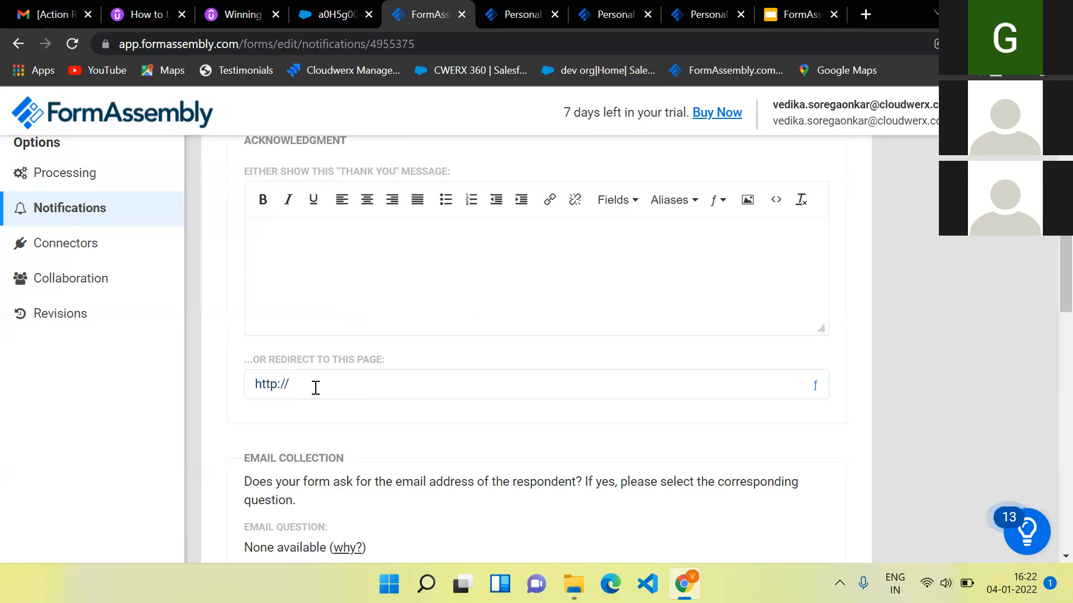
pyautogui.scroll(-5, 457, 384)
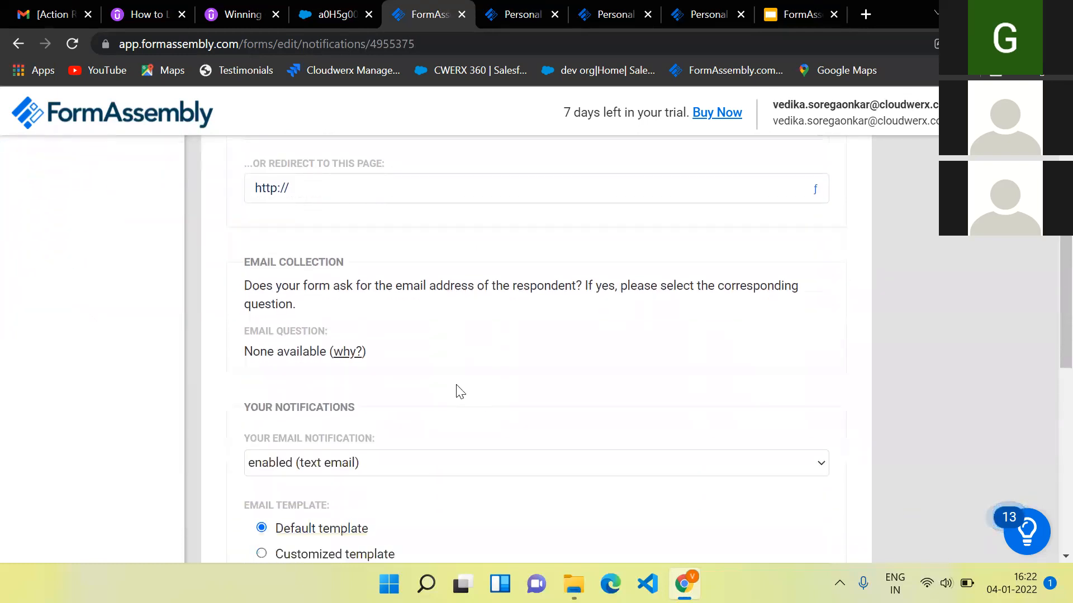
pyautogui.scroll(-1, 457, 390)
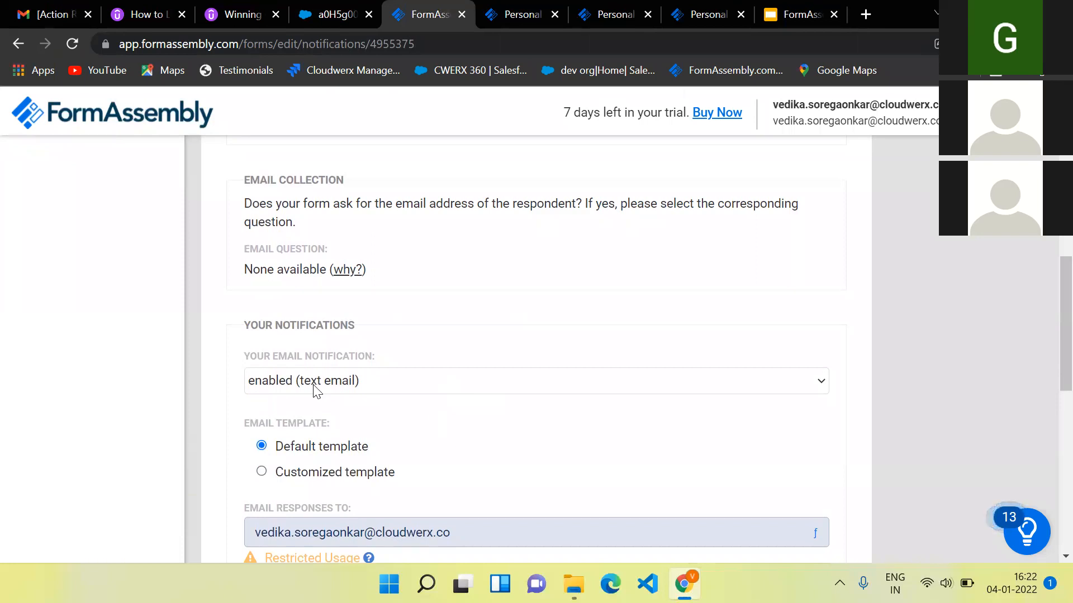
pyautogui.click(457, 383)
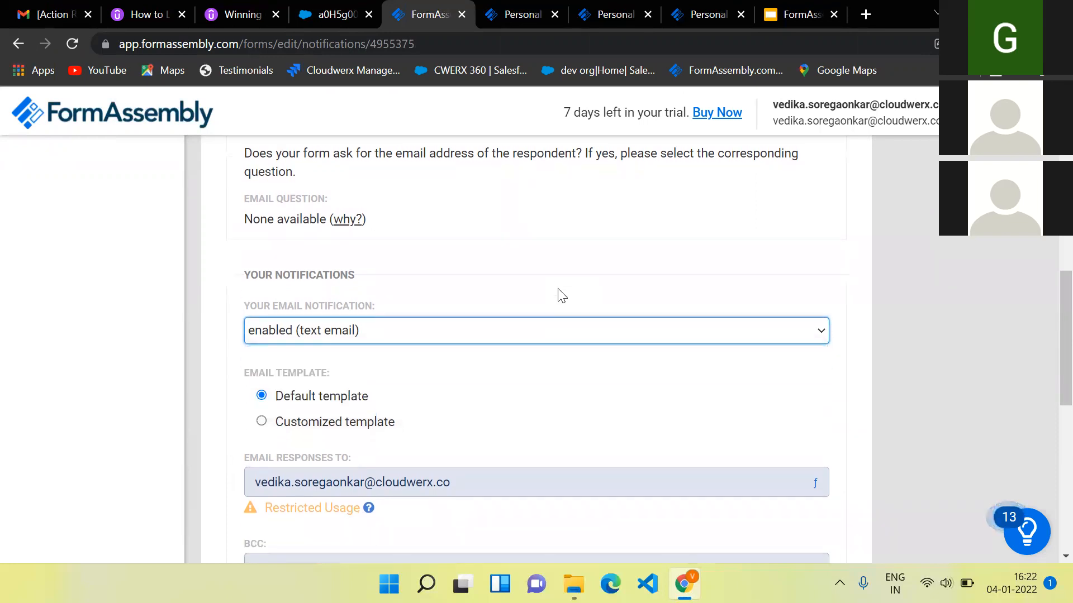
pyautogui.scroll(2, 562, 295)
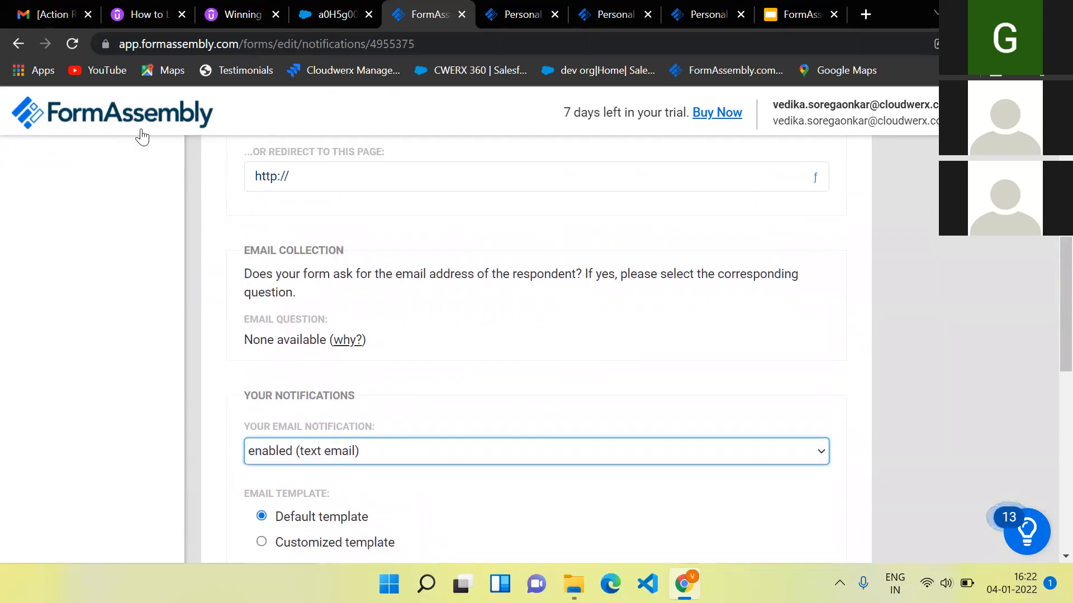
pyautogui.scroll(-2, 335, 237)
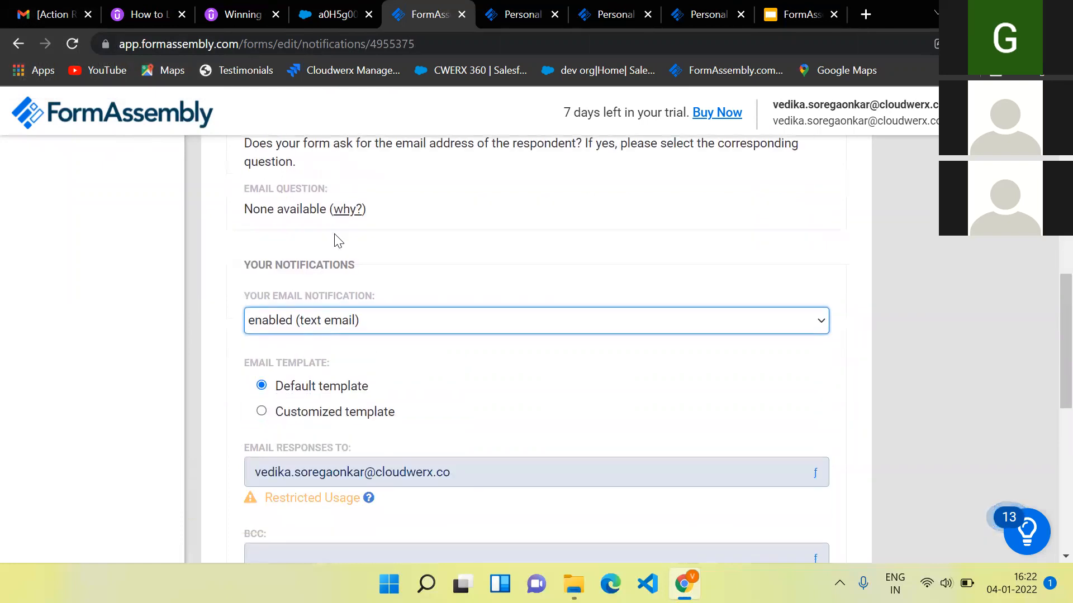
pyautogui.scroll(-3, 336, 240)
pyautogui.scroll(3, 335, 240)
pyautogui.scroll(-1, 490, 240)
pyautogui.scroll(-5, 490, 239)
pyautogui.scroll(7, 486, 232)
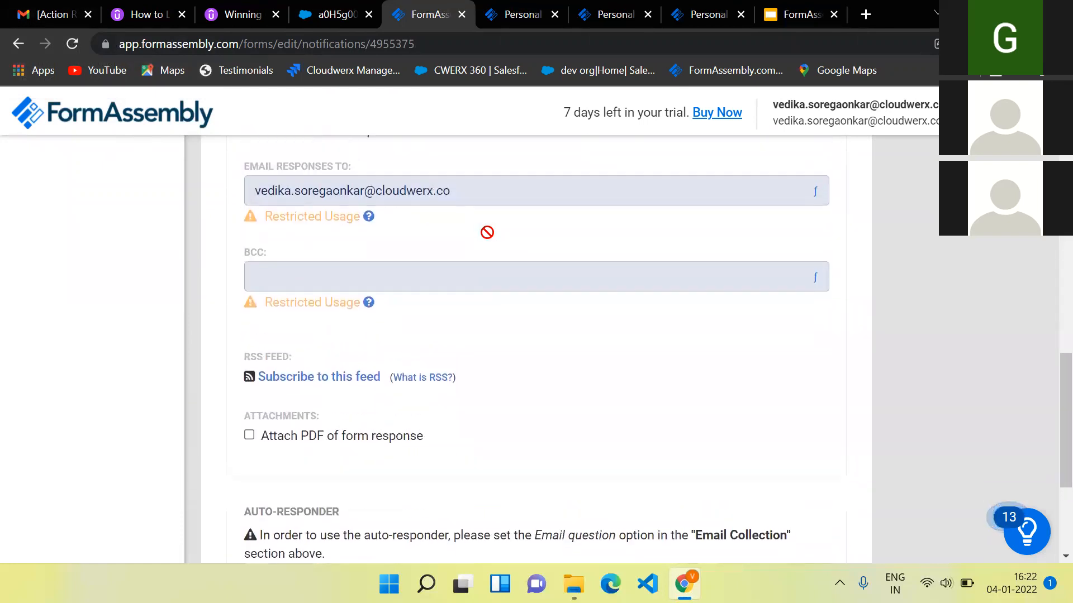
pyautogui.scroll(1, 486, 233)
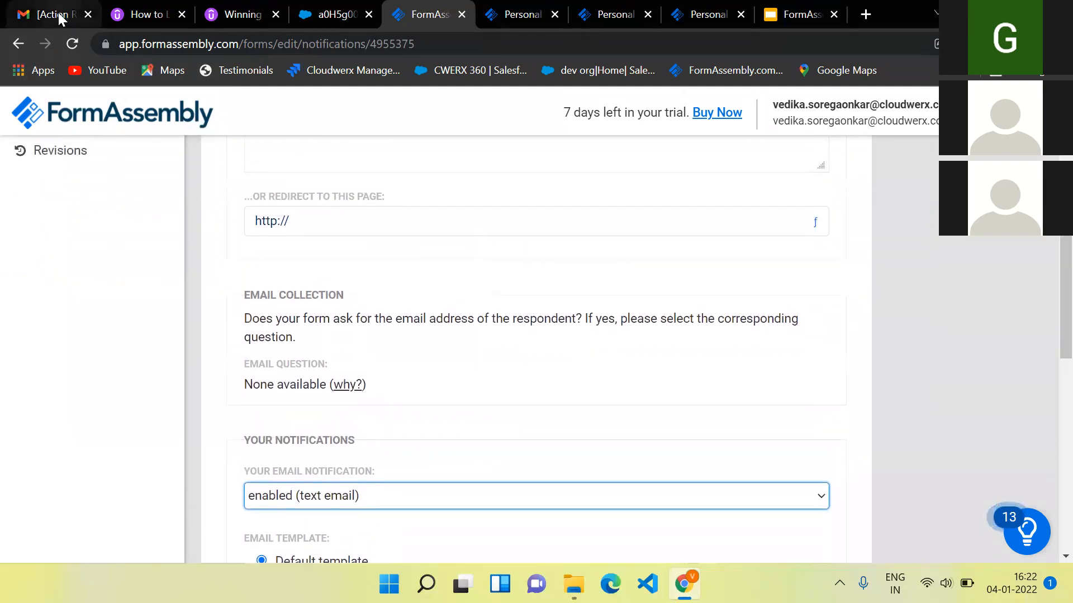
pyautogui.click(62, 15)
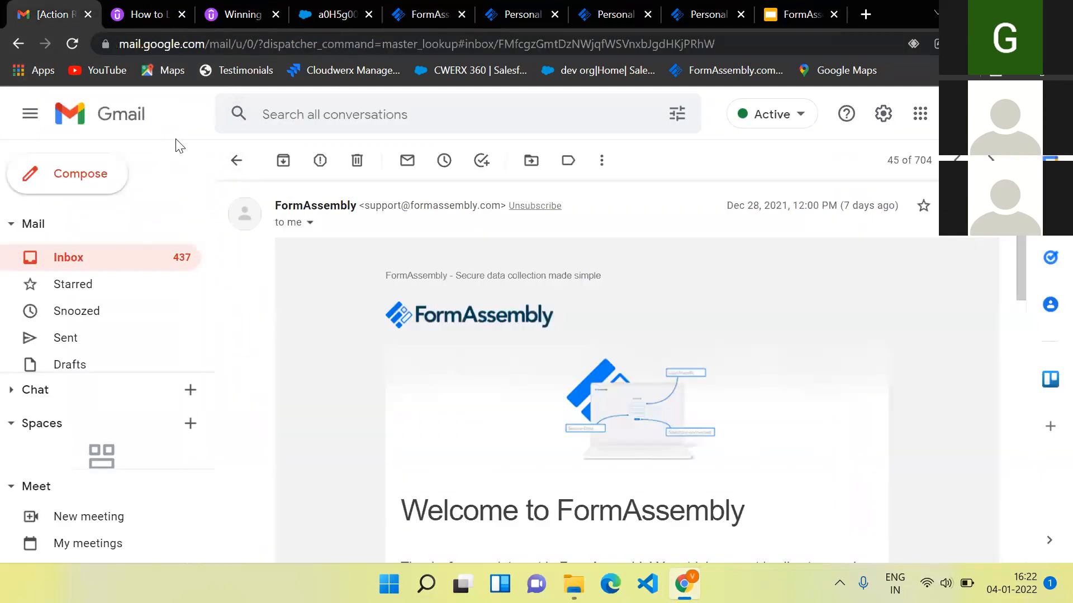
# - Return to the Gmail inbox and refresh it for new form responses
pyautogui.click(236, 162)
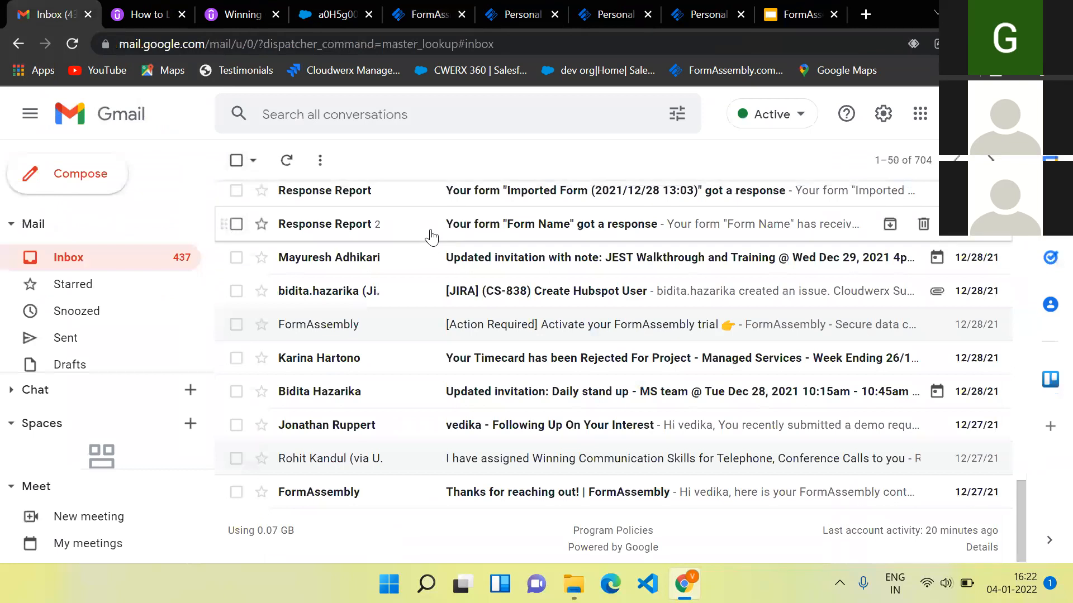
pyautogui.scroll(5, 431, 233)
pyautogui.scroll(10, 431, 233)
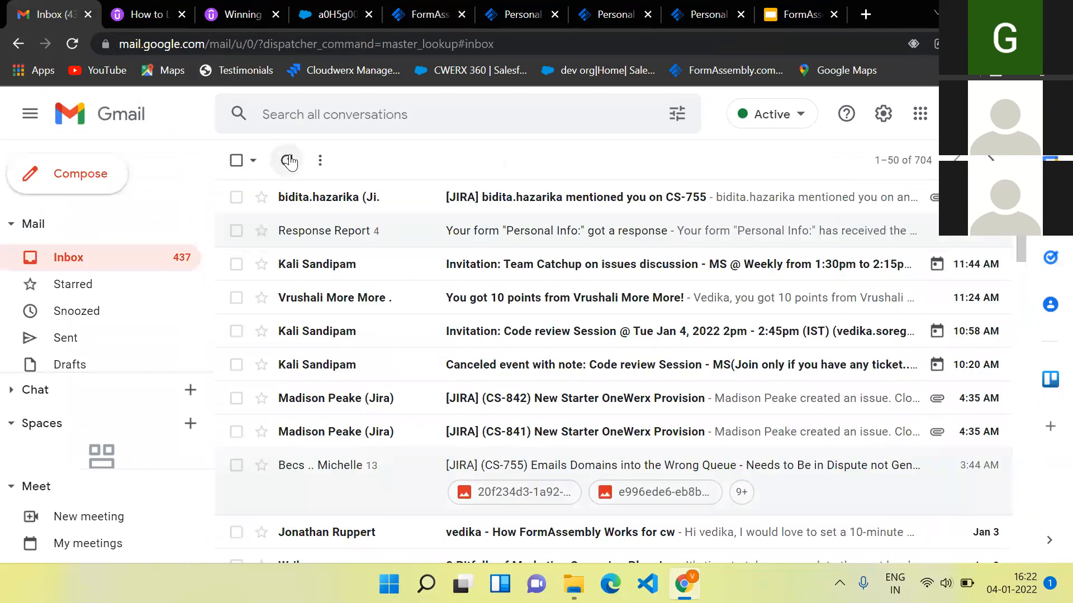
pyautogui.click(288, 161)
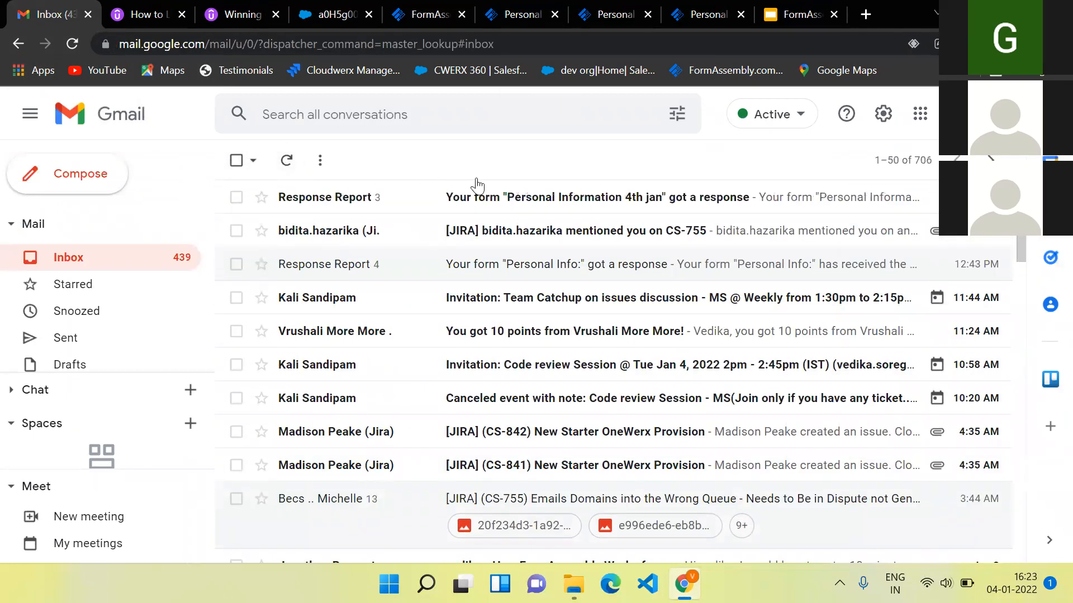
# - Open the 'Personal Information 4th jan' Response Report email and review the submitted answers
pyautogui.click(503, 201)
pyautogui.scroll(-2, 464, 430)
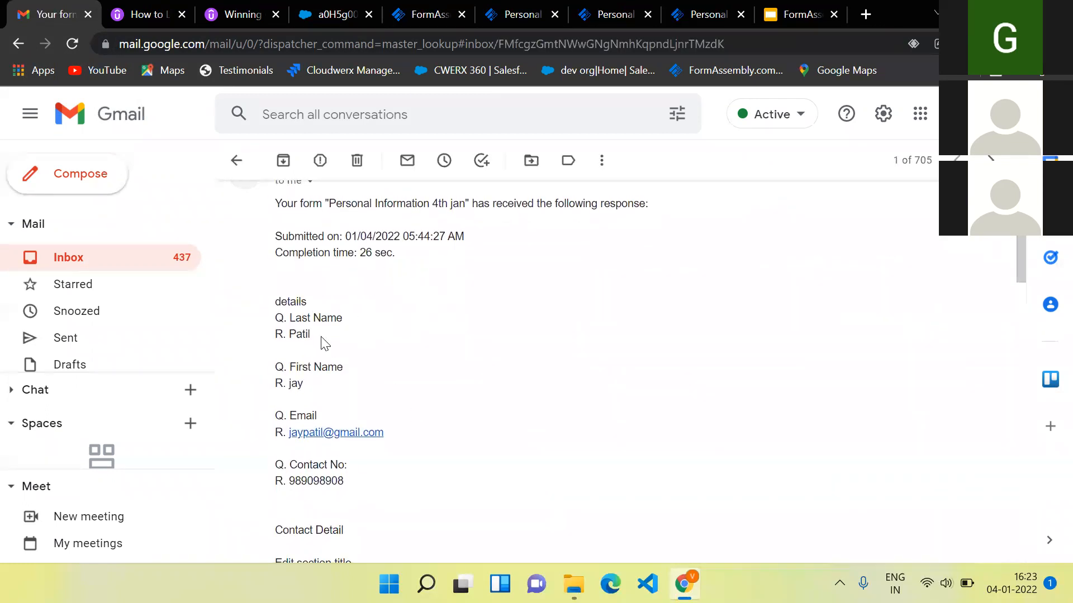
pyautogui.scroll(-3, 367, 460)
pyautogui.scroll(4, 369, 459)
pyautogui.scroll(-2, 448, 424)
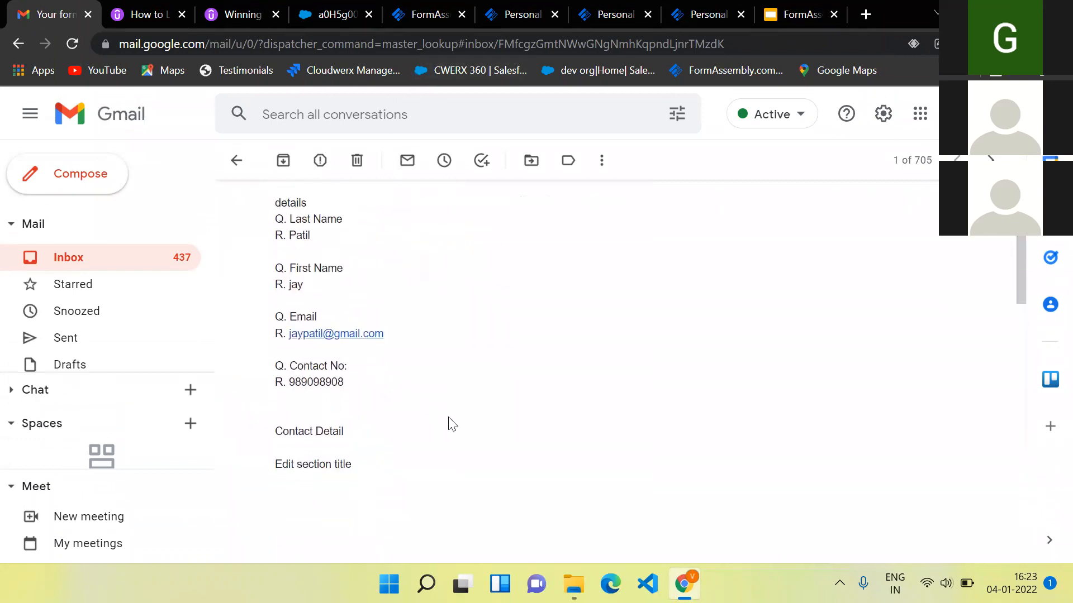
pyautogui.scroll(-4, 447, 424)
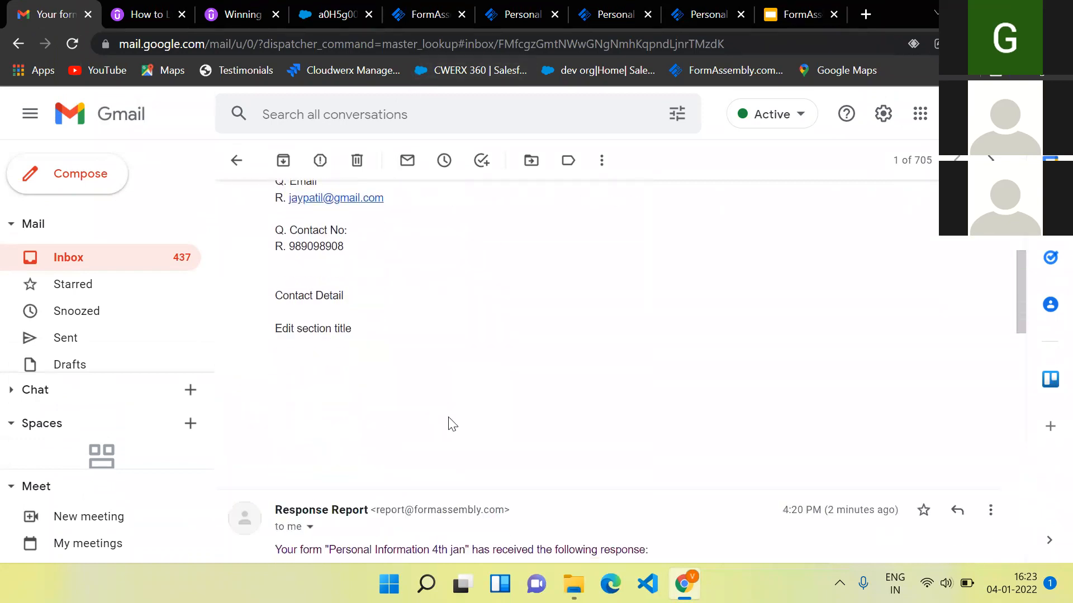
pyautogui.scroll(-4, 447, 424)
pyautogui.scroll(2, 448, 424)
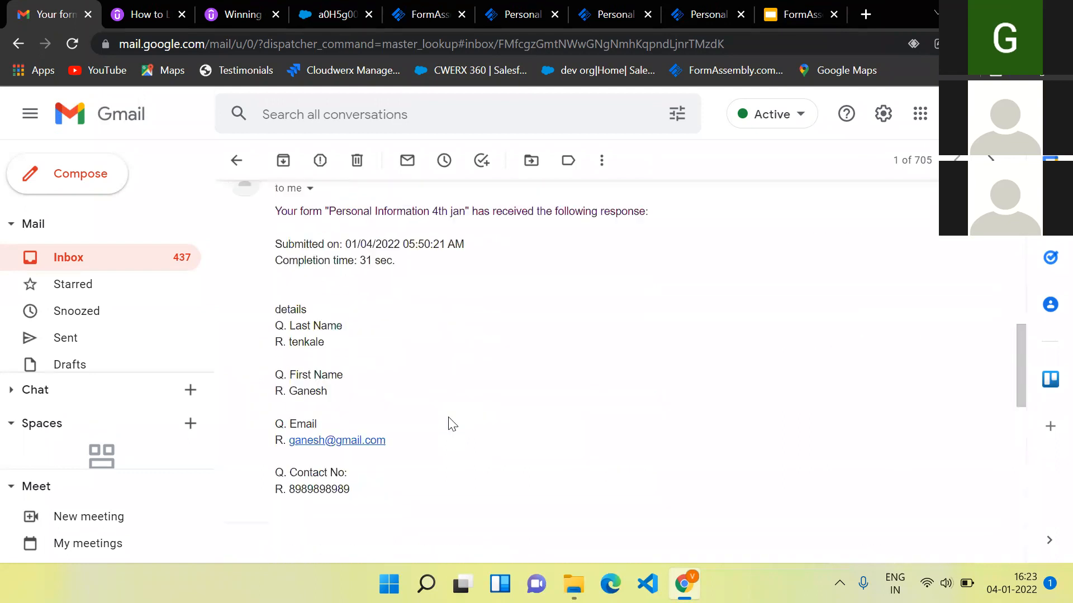
pyautogui.scroll(-7, 448, 424)
# - Switch back to FormAssembly's Notification Options and go to the Forms List
pyautogui.click(410, 14)
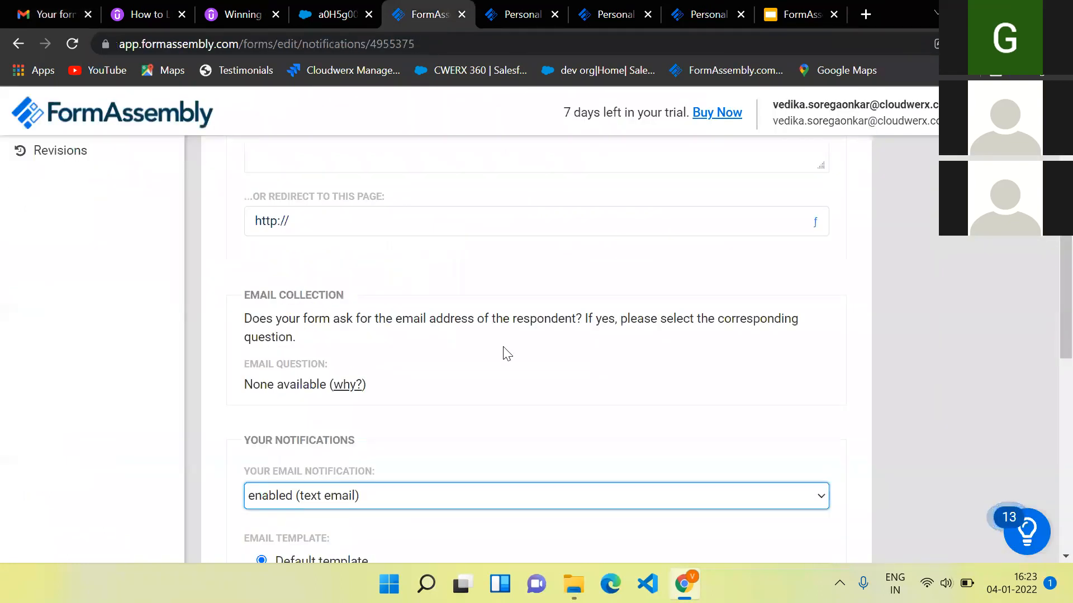
pyautogui.scroll(-3, 504, 351)
pyautogui.scroll(-6, 503, 347)
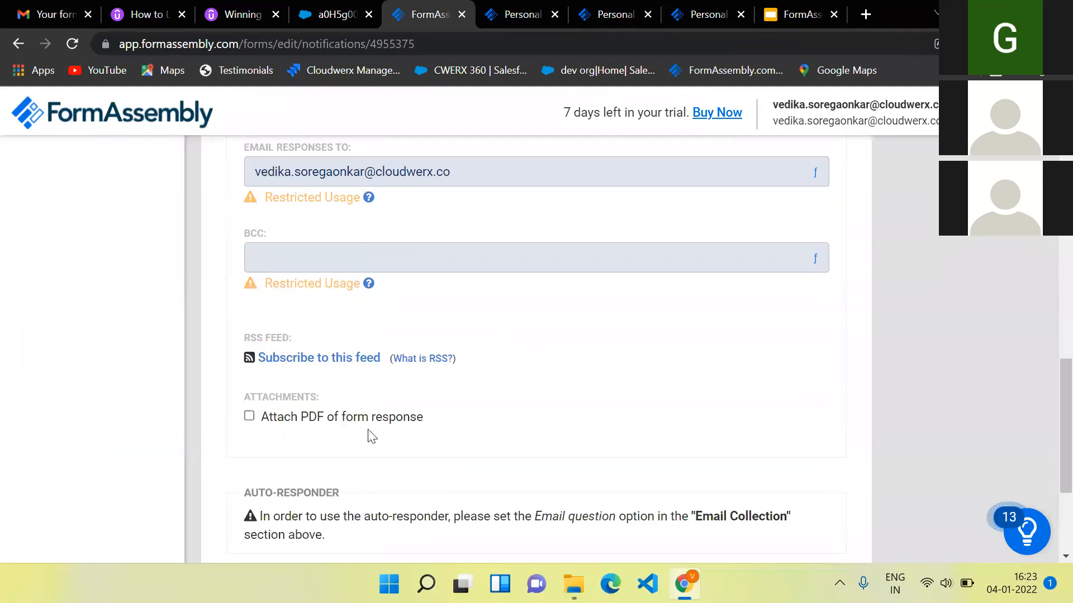
pyautogui.scroll(-2, 493, 441)
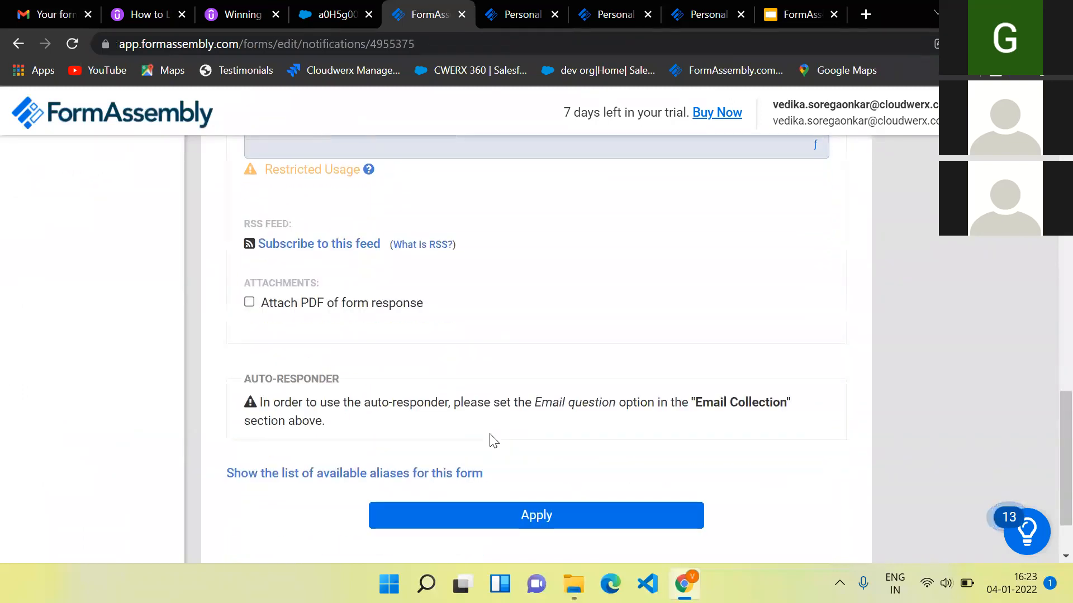
pyautogui.scroll(8, 493, 441)
pyautogui.scroll(8, 493, 441)
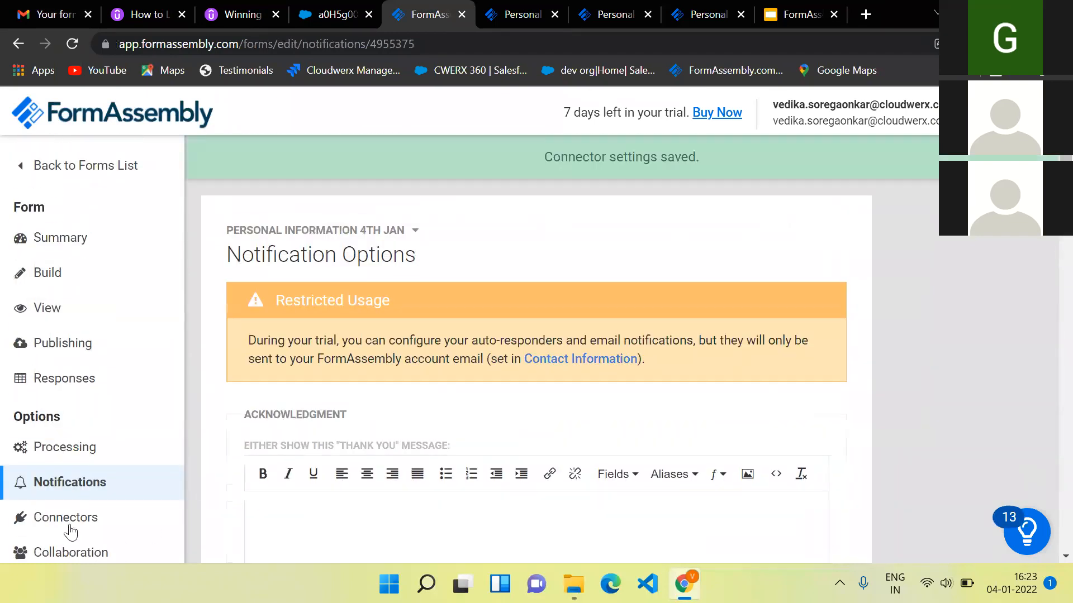
pyautogui.scroll(-1, 72, 520)
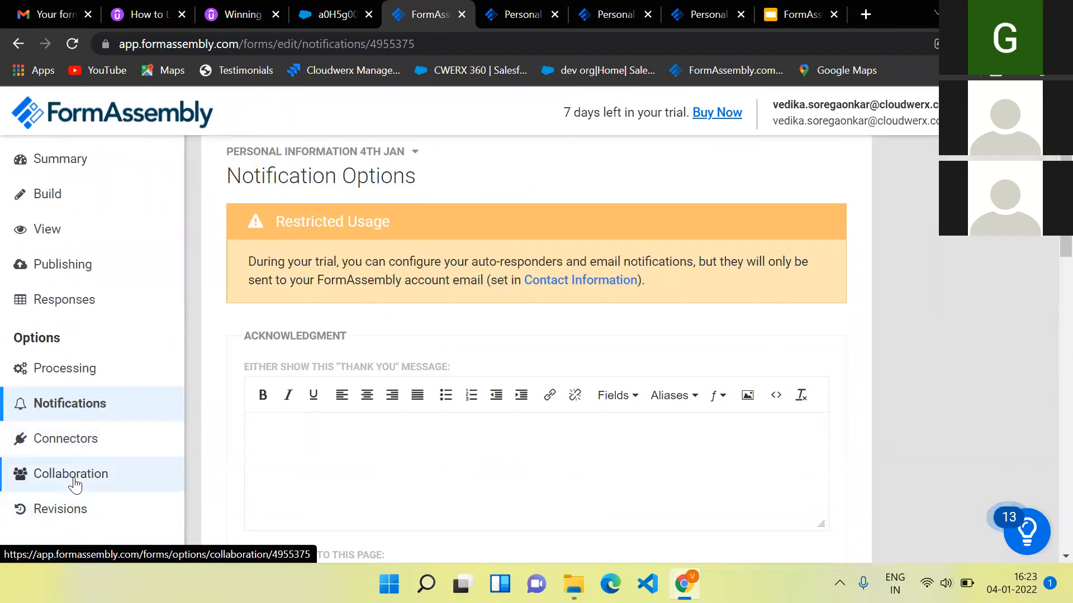
pyautogui.scroll(1, 74, 485)
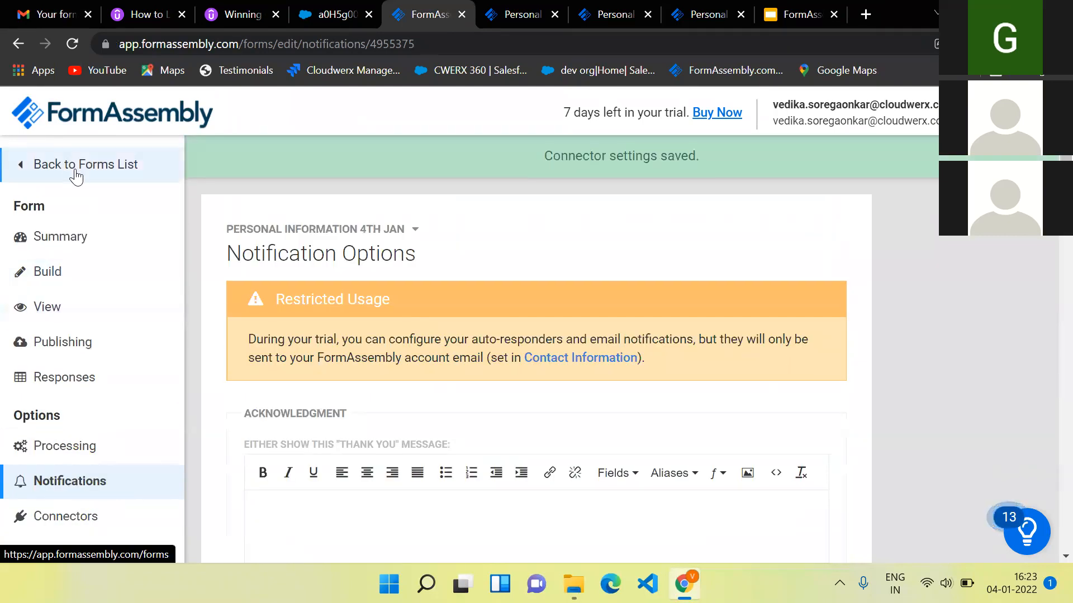
pyautogui.click(76, 178)
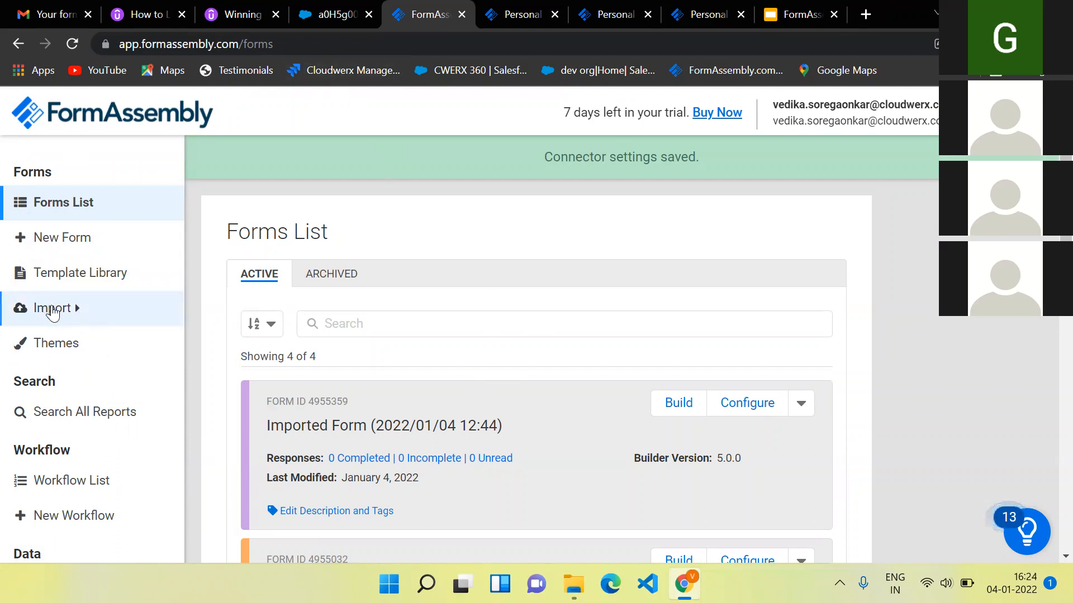
# - Start 'Import from Salesforce' using the already authorised Salesforce account
pyautogui.click(53, 311)
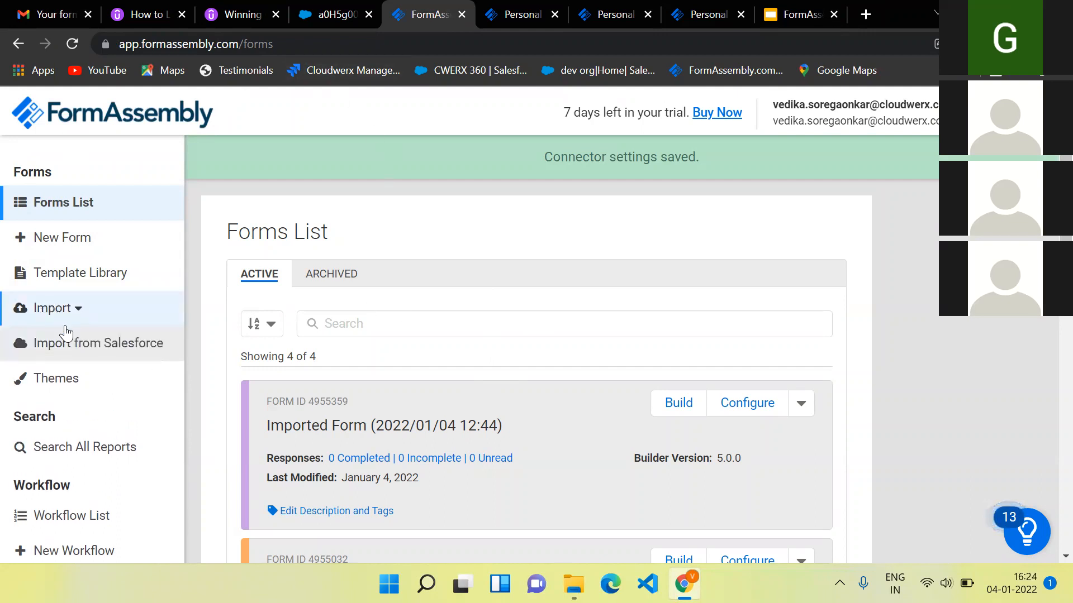
pyautogui.click(73, 347)
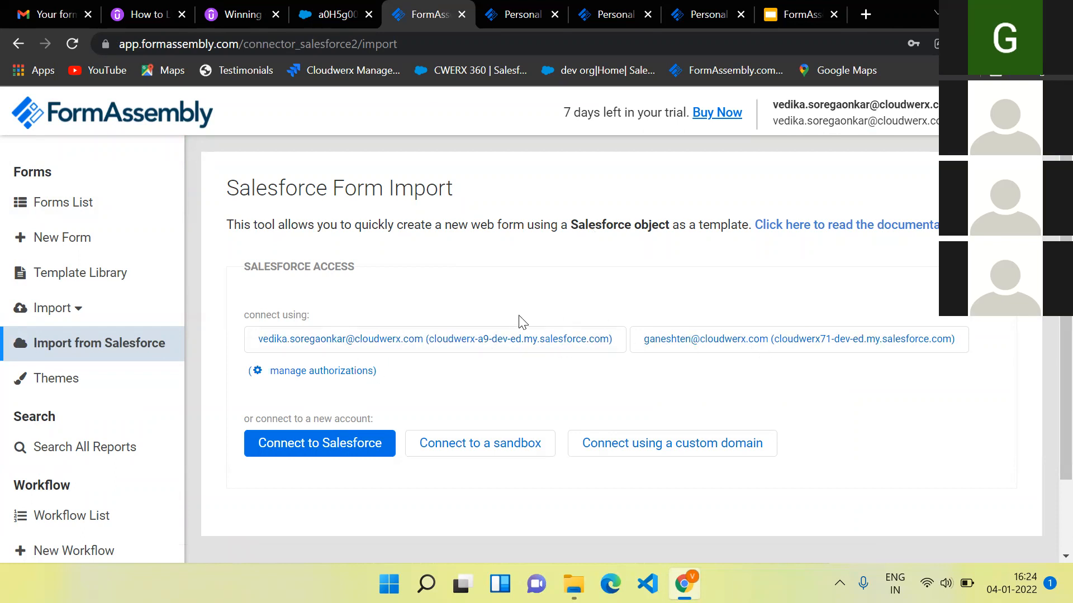
pyautogui.click(488, 342)
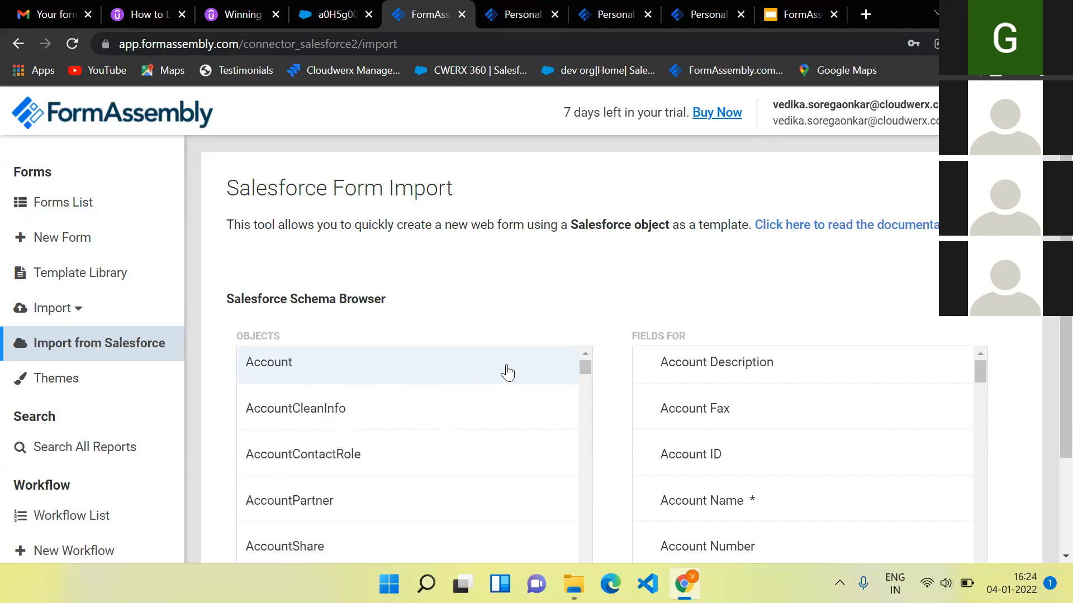
# - Tick Account ID, Account Name, Account Phone, Billing City and Billing Street on Account
pyautogui.click(666, 466)
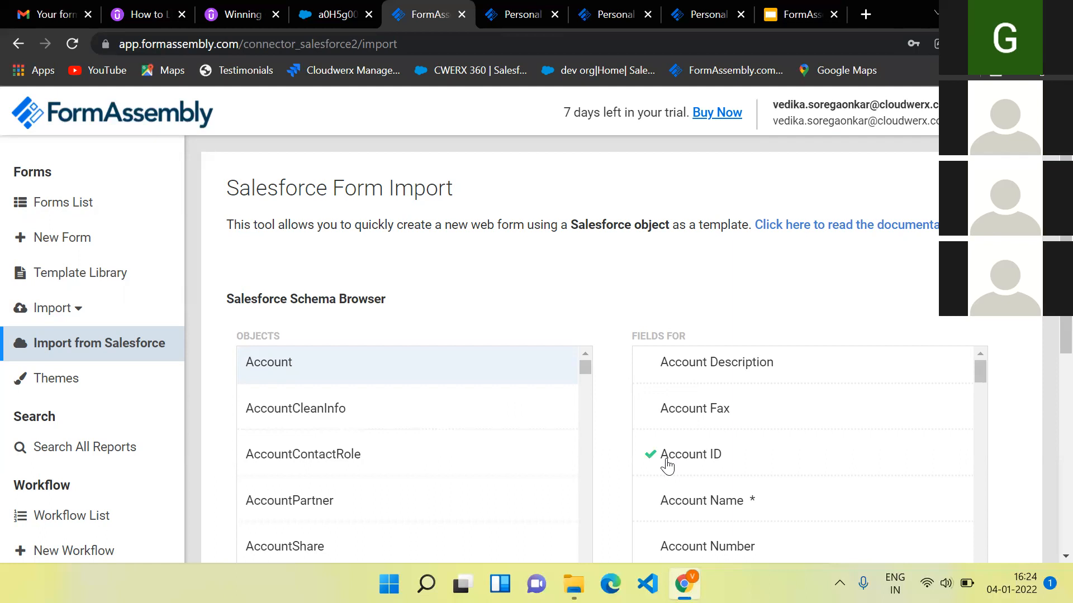
pyautogui.scroll(-1, 693, 512)
pyautogui.click(693, 487)
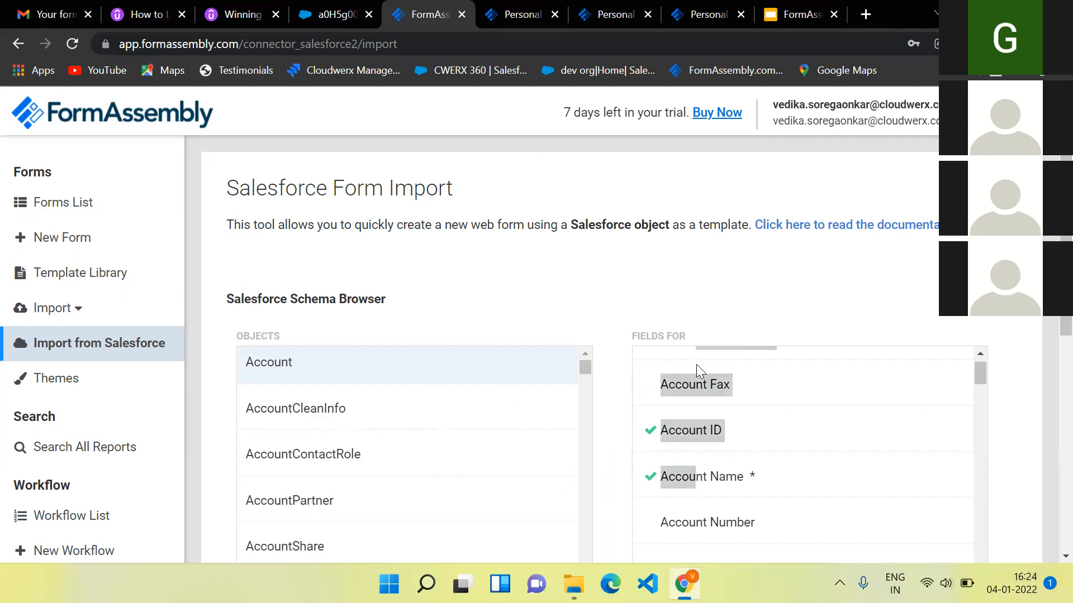
pyautogui.scroll(-2, 789, 453)
pyautogui.click(735, 445)
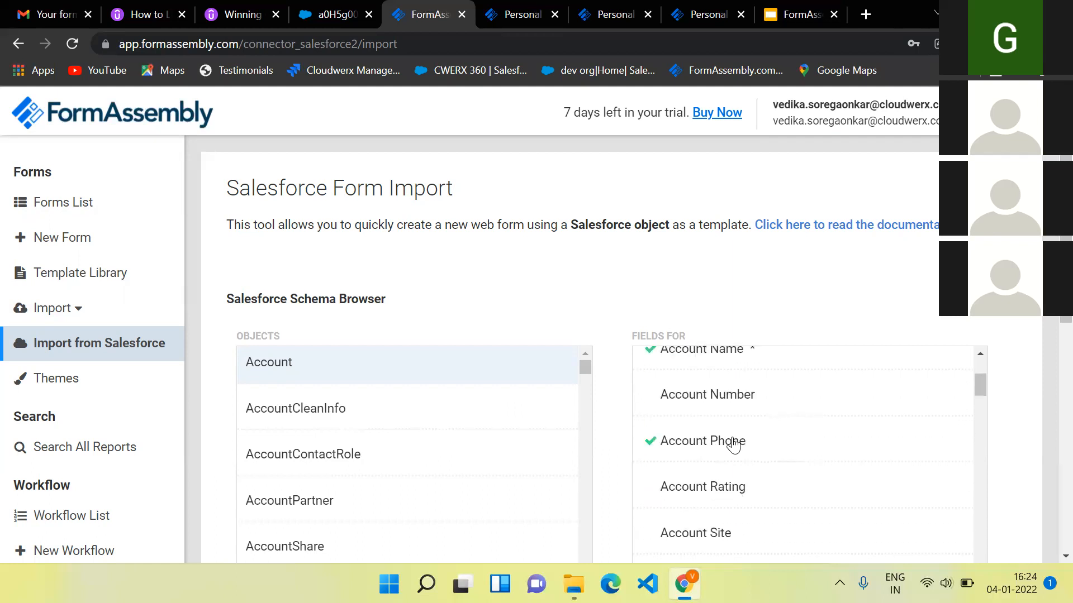
pyautogui.scroll(-5, 734, 445)
pyautogui.click(707, 462)
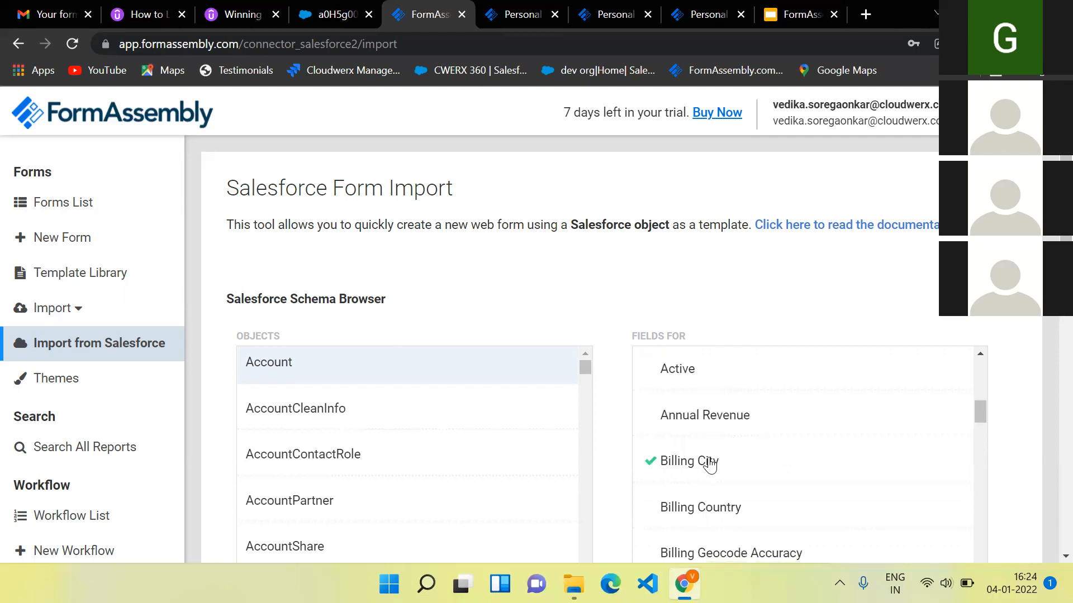
pyautogui.scroll(-8, 720, 312)
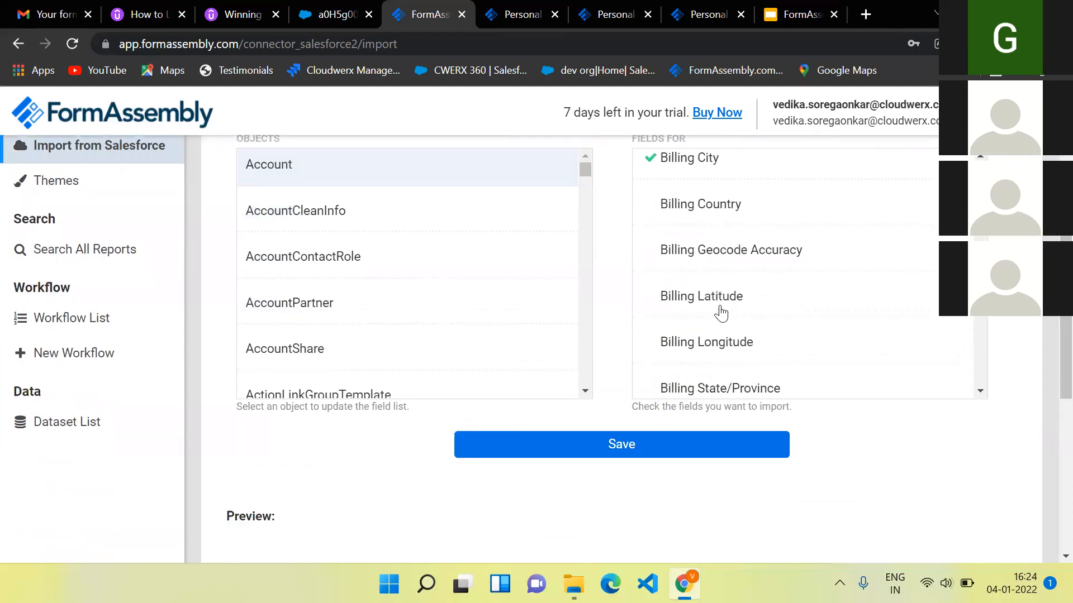
pyautogui.click(720, 313)
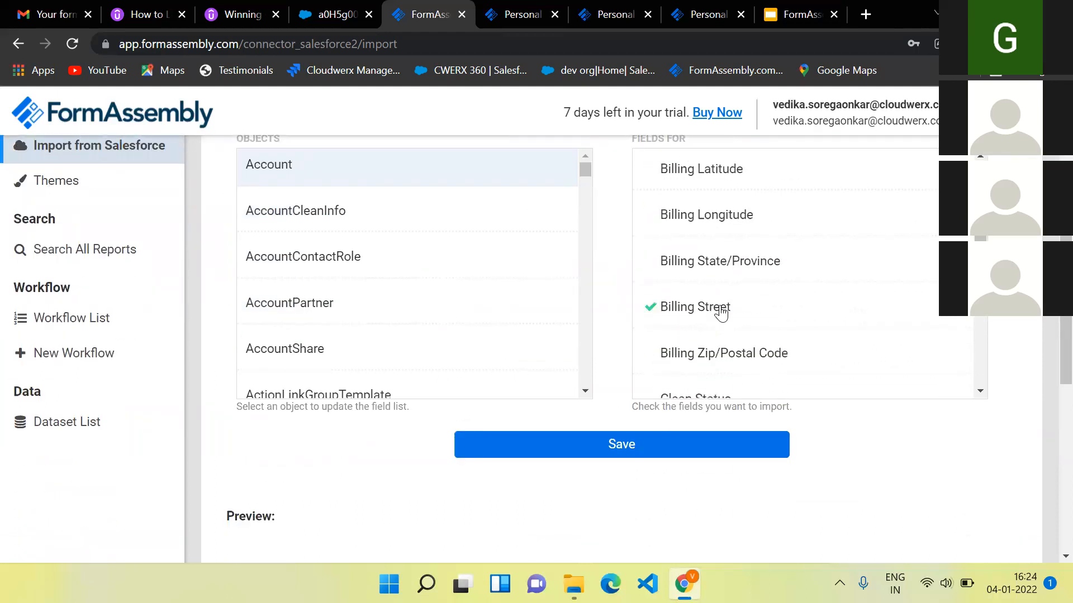
pyautogui.scroll(-5, 718, 311)
# - Create the form from those fields, dismiss the Form Created confirmation, and add Deadline date
pyautogui.click(649, 447)
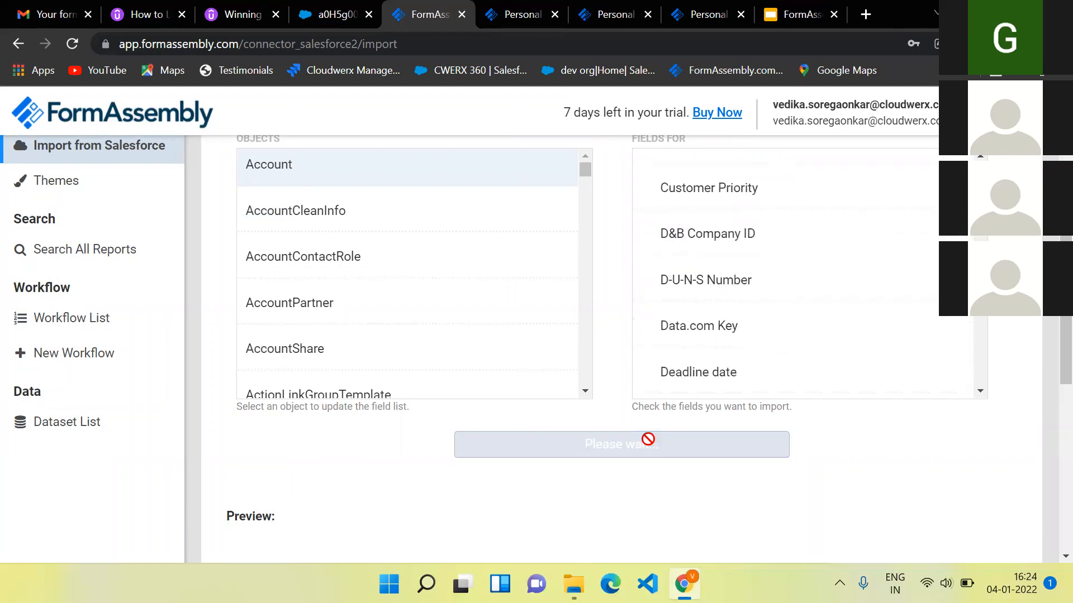
pyautogui.scroll(-4, 615, 469)
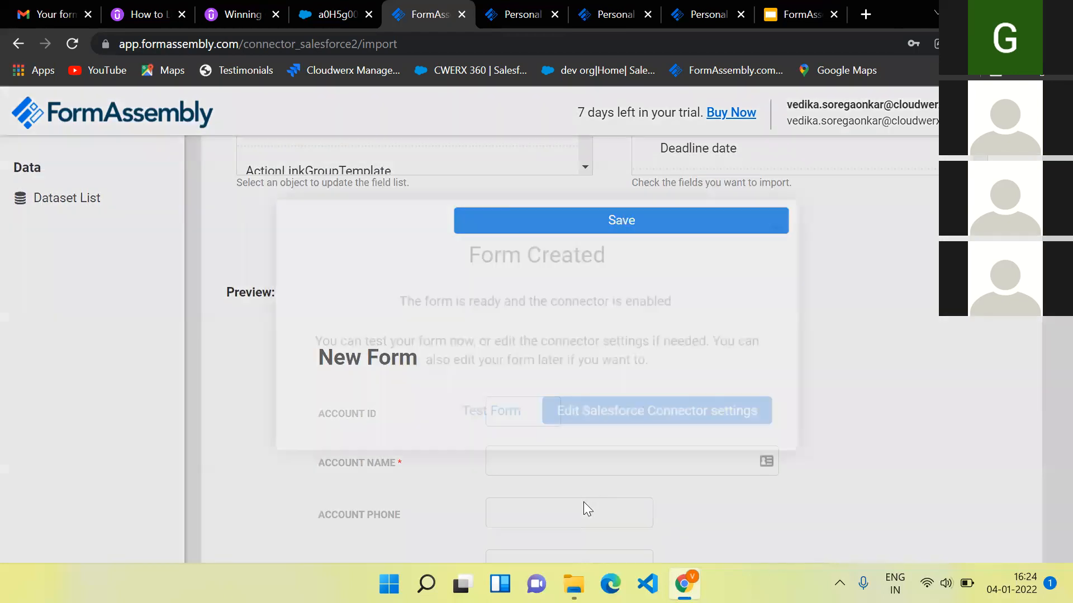
pyautogui.click(766, 232)
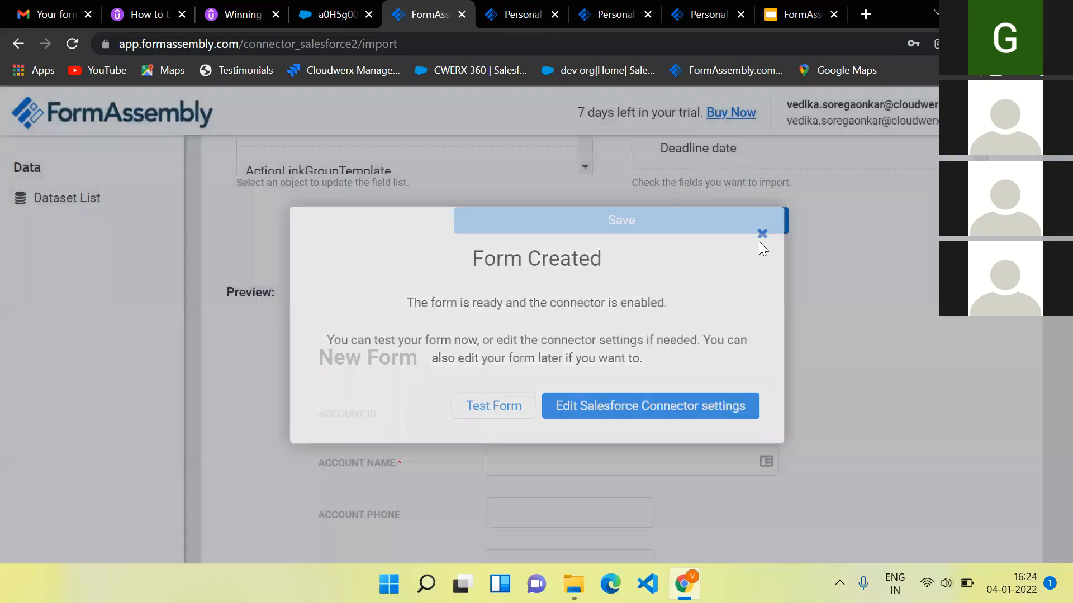
pyautogui.scroll(-2, 680, 357)
pyautogui.scroll(5, 680, 359)
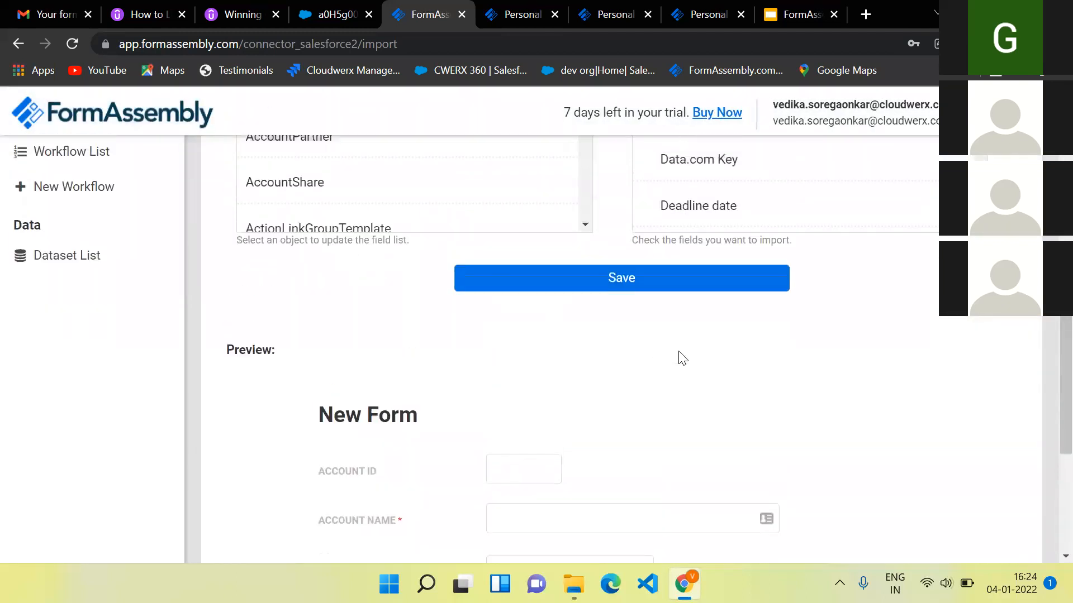
pyautogui.click(695, 262)
pyautogui.scroll(-6, 642, 438)
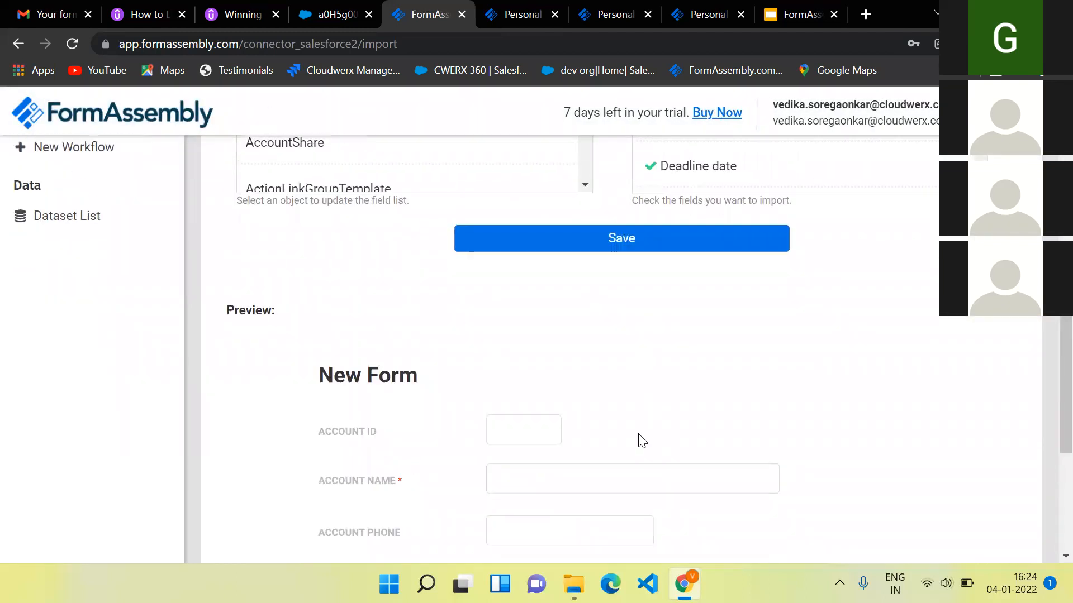
pyautogui.scroll(6, 639, 434)
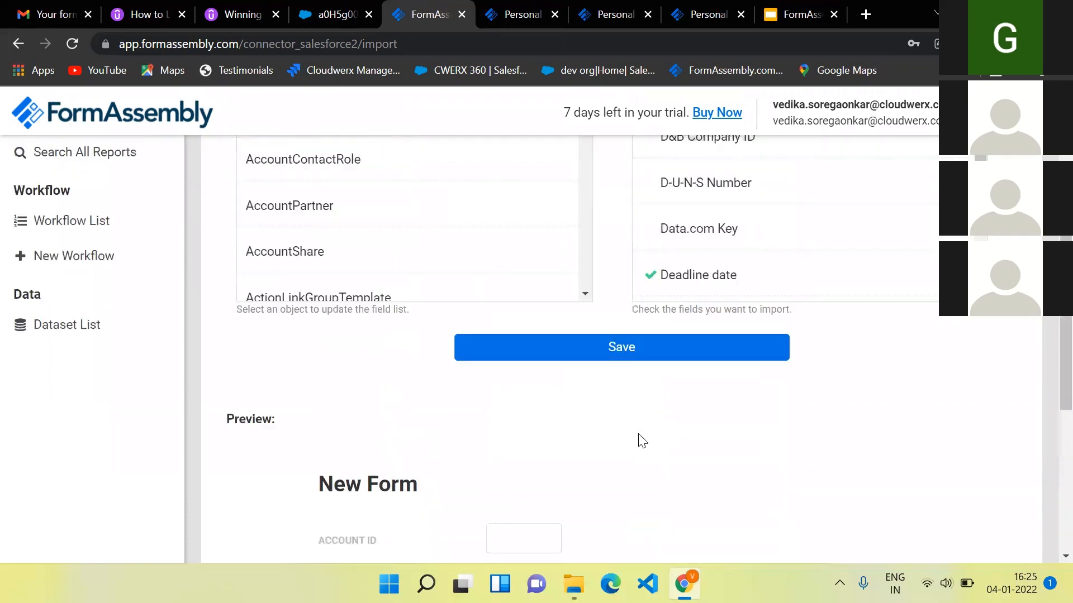
# - Try saving the form with Deadline date twice, dismissing the 500 server error each time
pyautogui.click(624, 361)
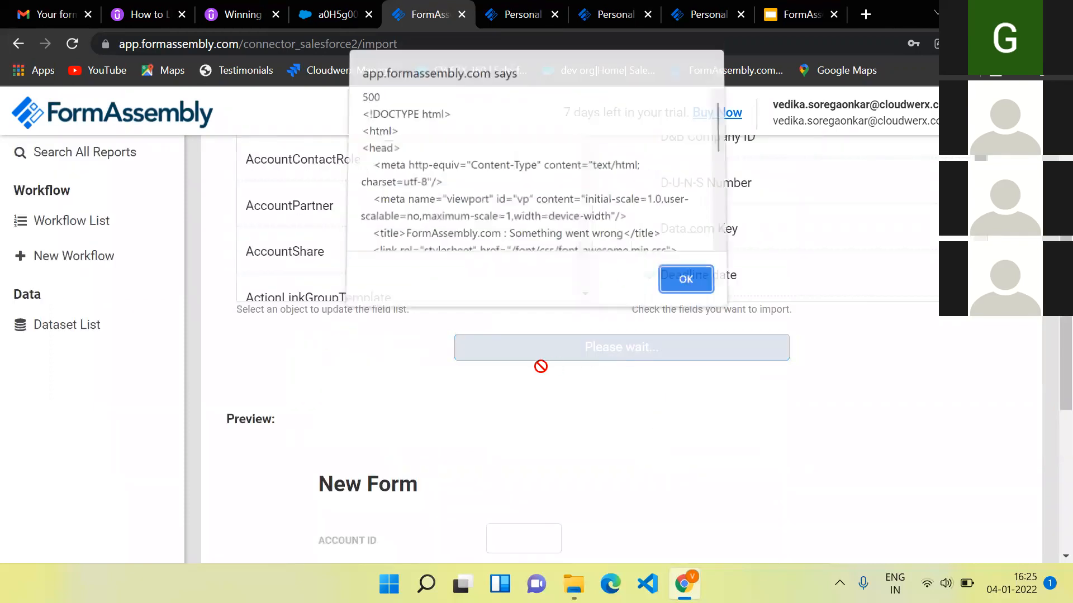
pyautogui.click(680, 283)
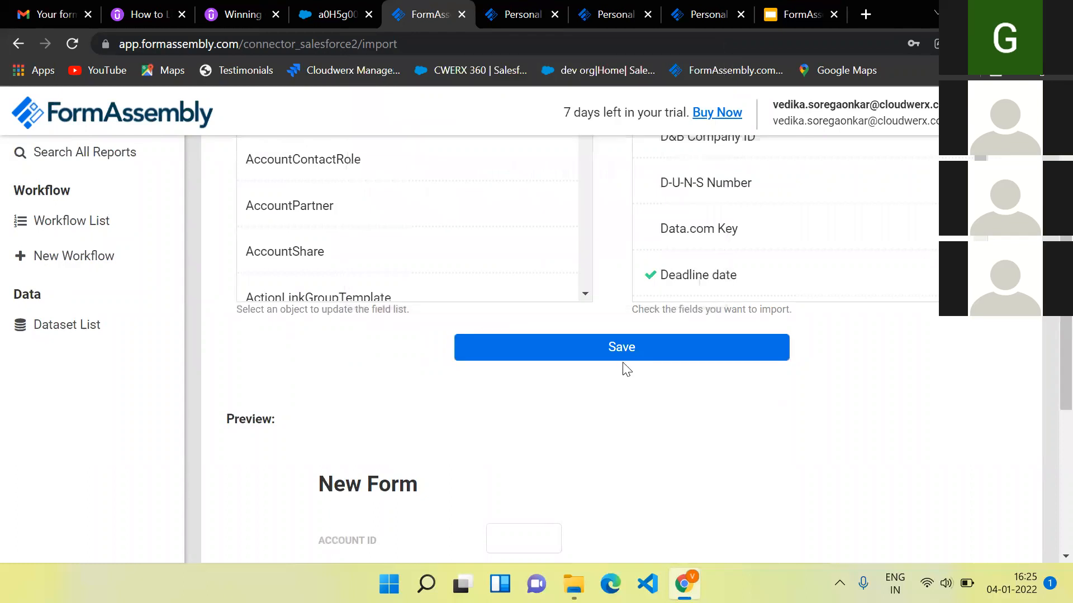
pyautogui.click(621, 349)
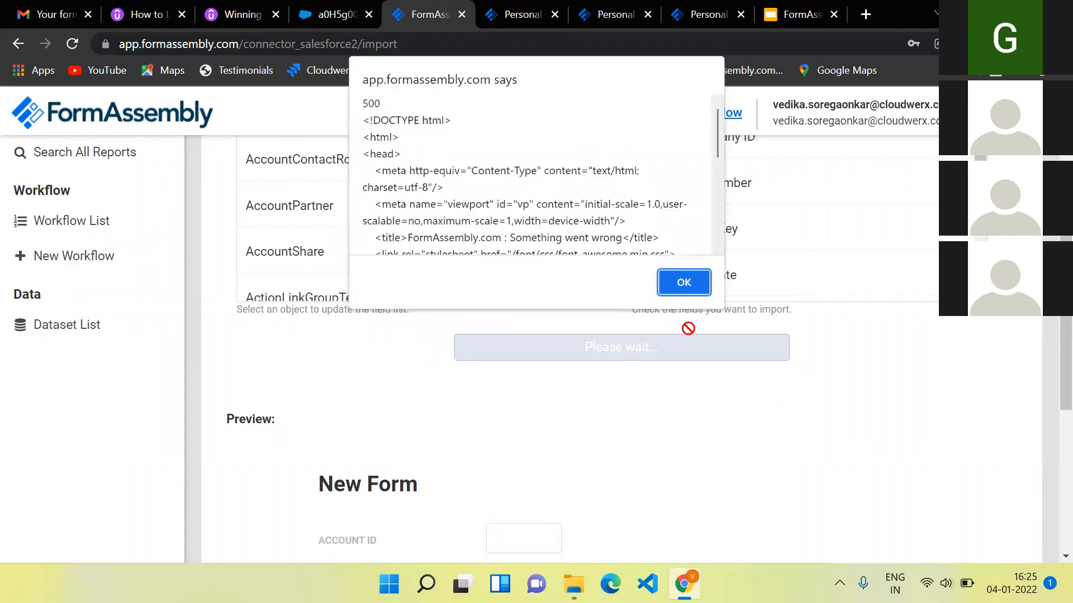
pyautogui.click(694, 278)
pyautogui.scroll(4, 230, 246)
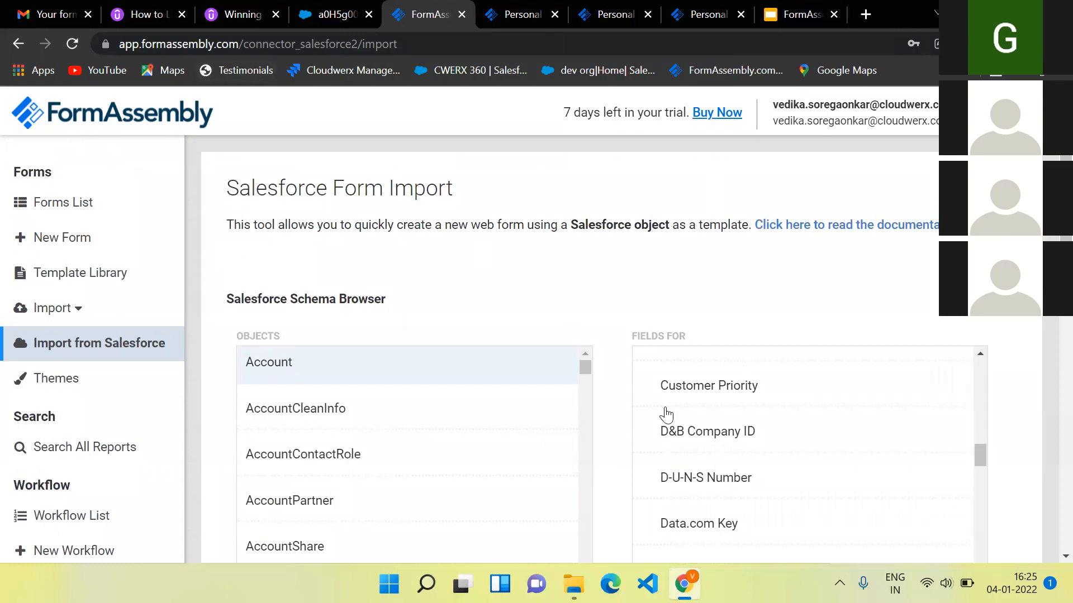
pyautogui.scroll(-12, 692, 442)
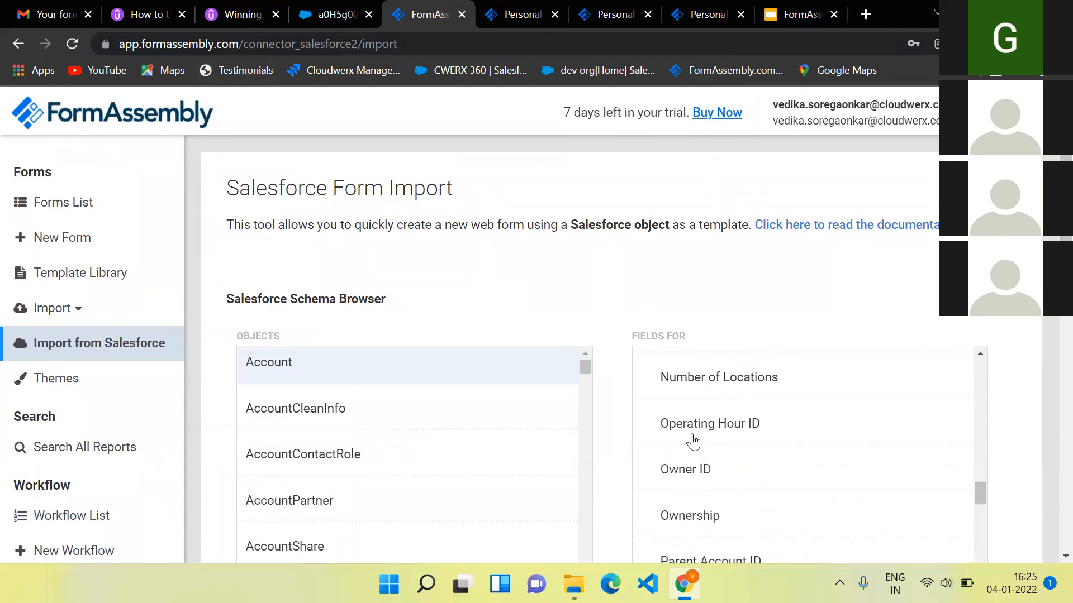
pyautogui.scroll(-1, 706, 298)
pyautogui.scroll(-3, 706, 297)
# - Retry creating the form from the Account fields, dismiss the error, and launch Microsoft Edge
pyautogui.click(646, 425)
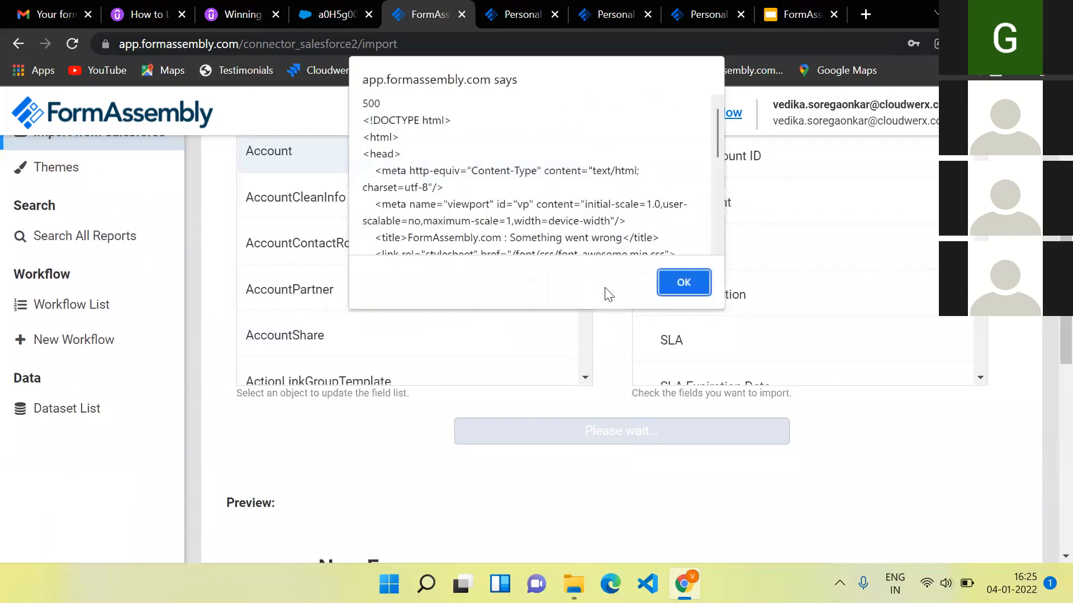
pyautogui.scroll(-2, 510, 199)
pyautogui.scroll(-3, 510, 199)
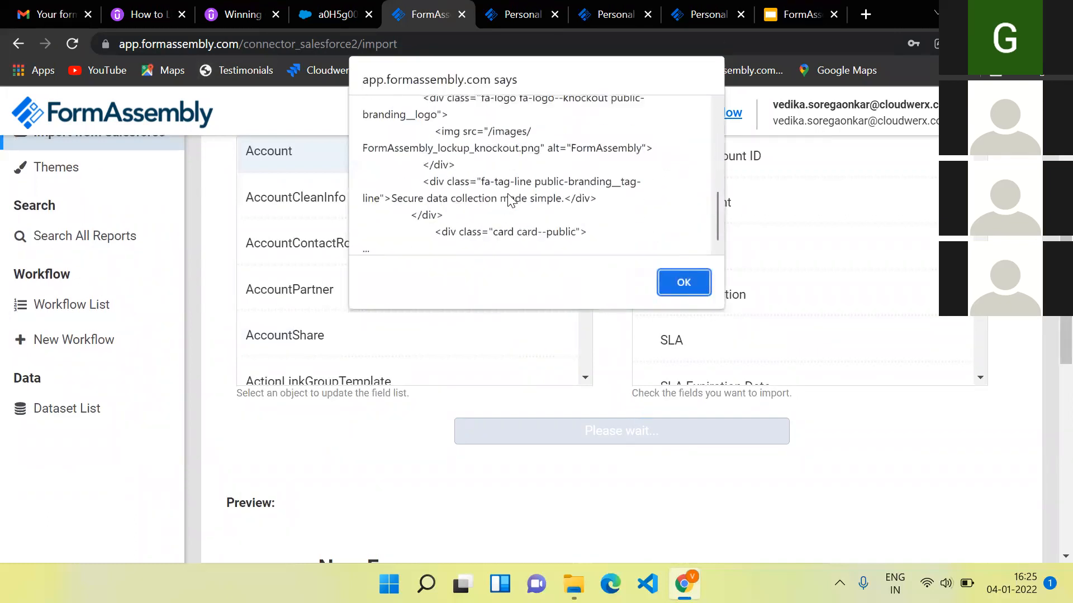
pyautogui.click(676, 282)
pyautogui.scroll(2, 594, 323)
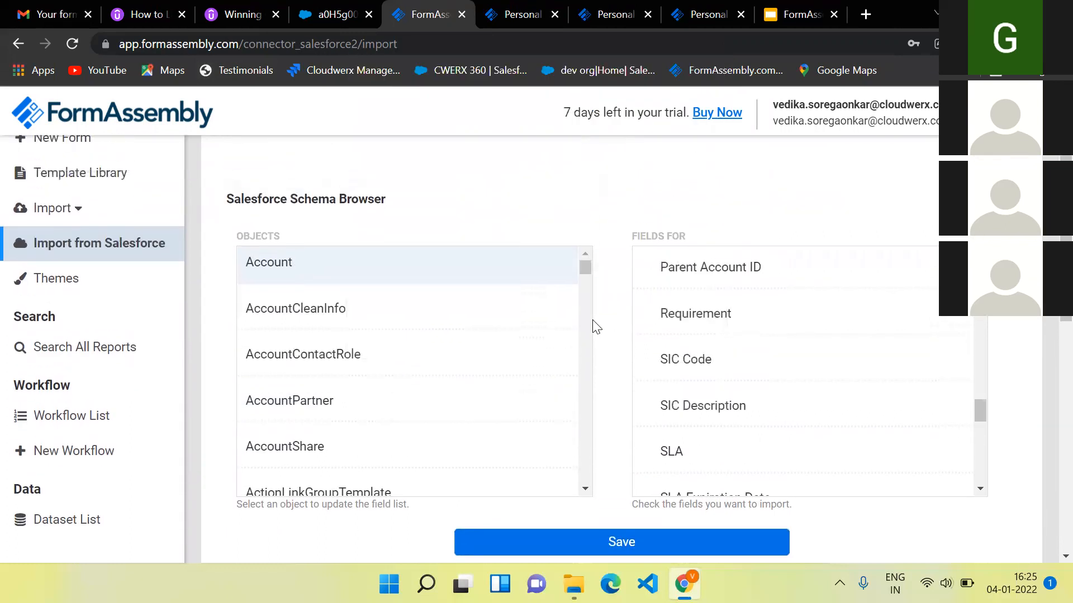
pyautogui.scroll(2, 595, 323)
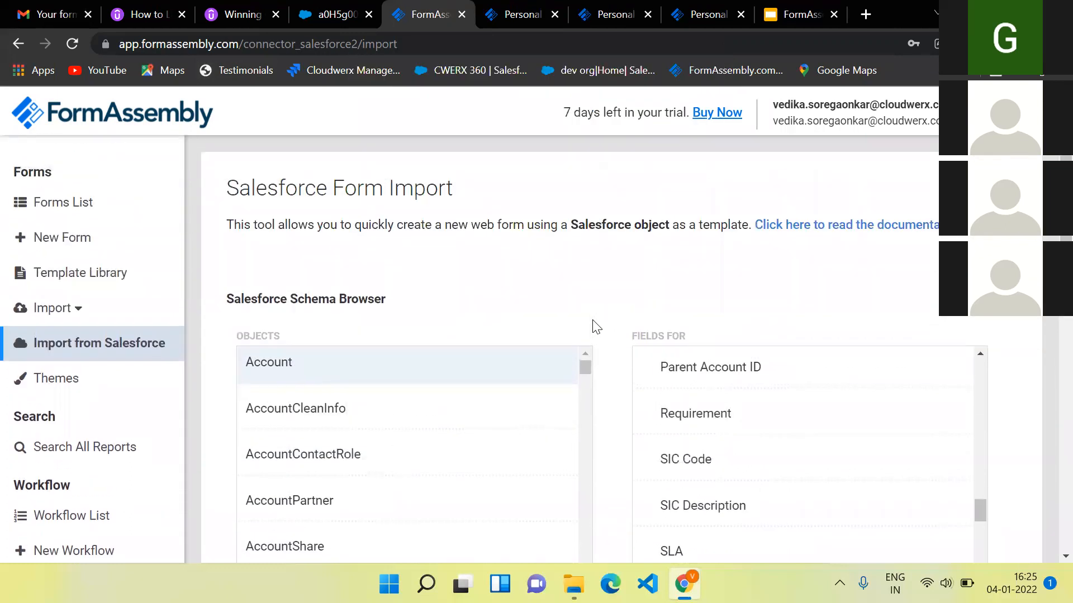
pyautogui.scroll(-3, 594, 326)
pyautogui.scroll(-5, 591, 482)
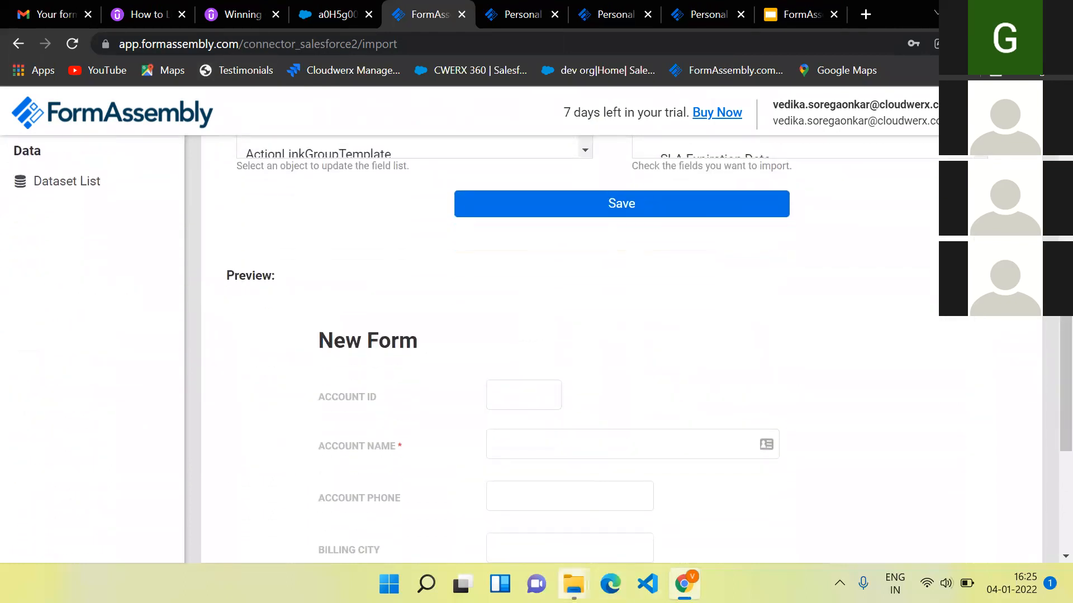
pyautogui.click(611, 584)
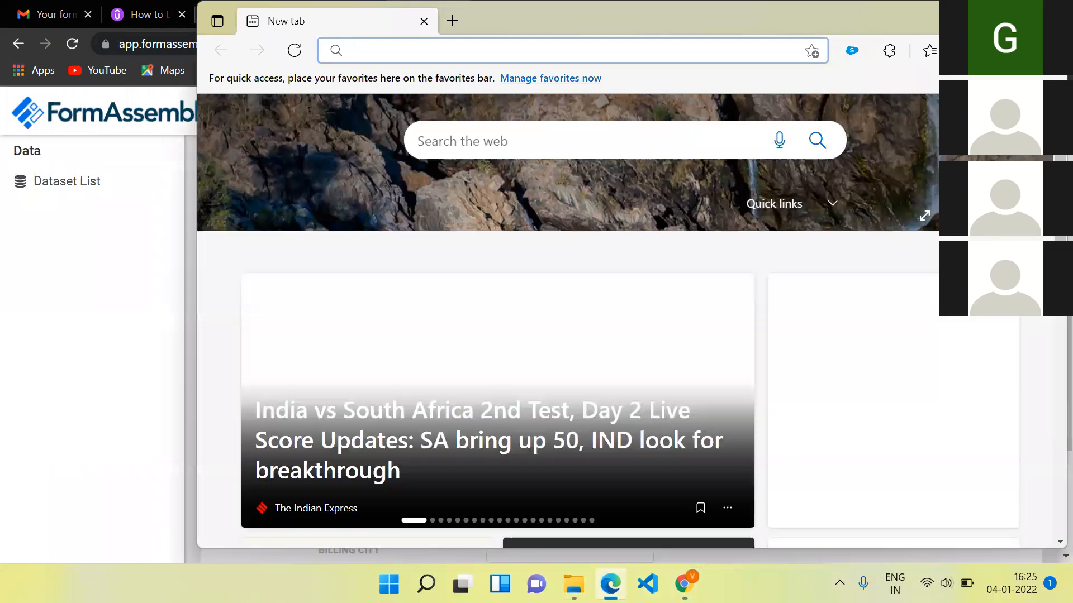
# - Maximize Edge, bring the FormAssembly page back, and open Taskbar settings
pyautogui.click(1009, 18)
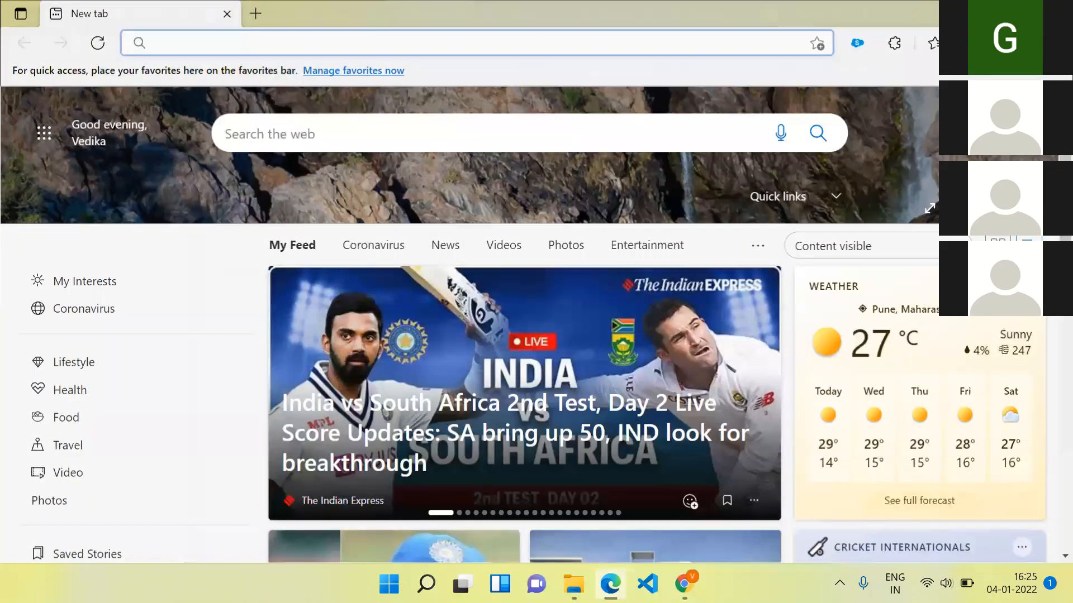
pyautogui.click(685, 584)
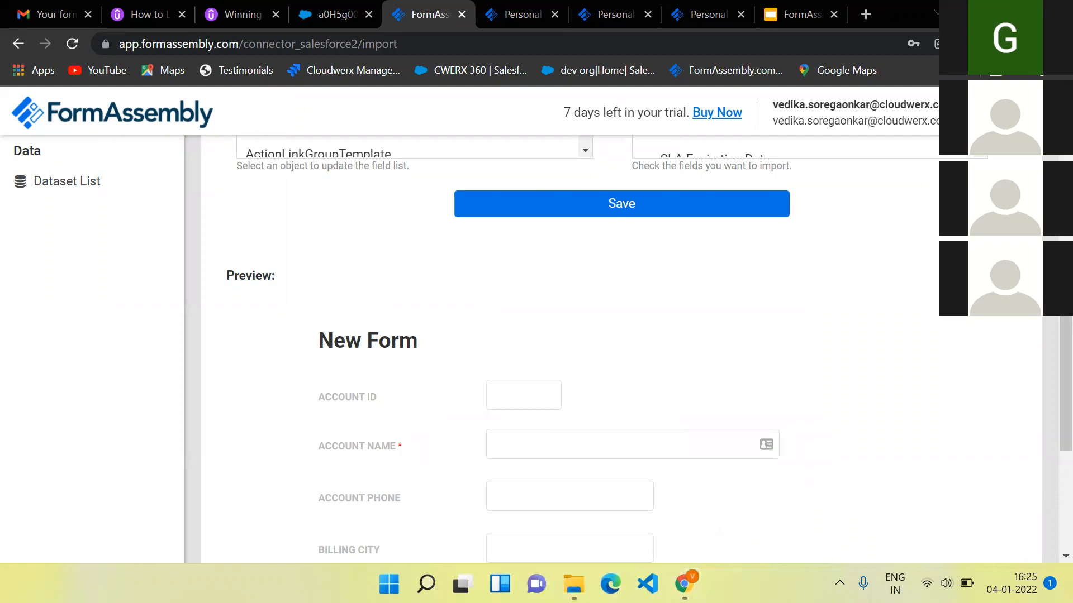
pyautogui.rightClick(773, 583)
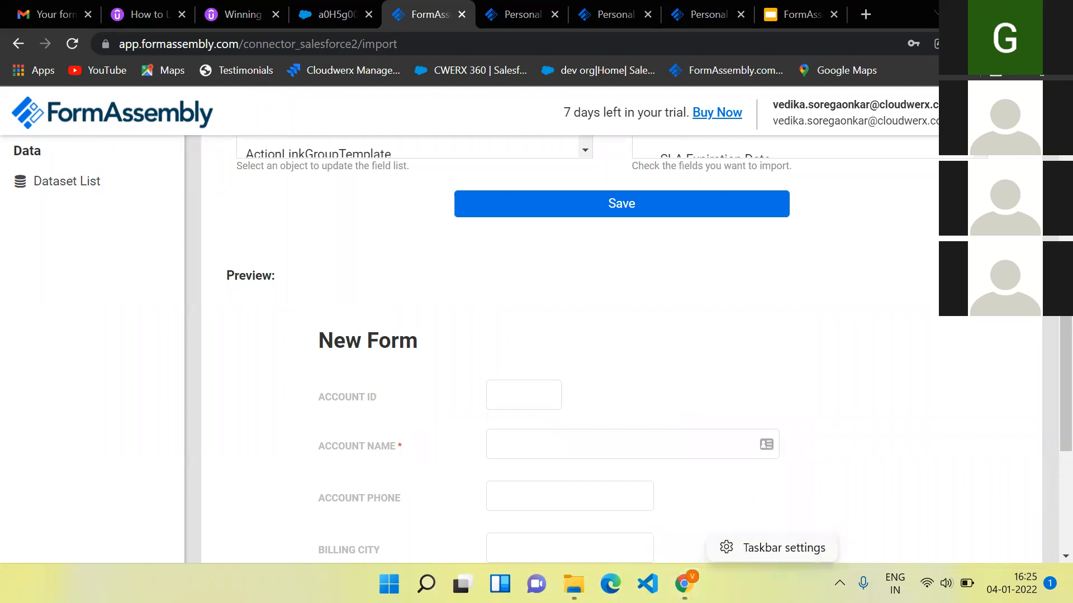
pyautogui.click(765, 548)
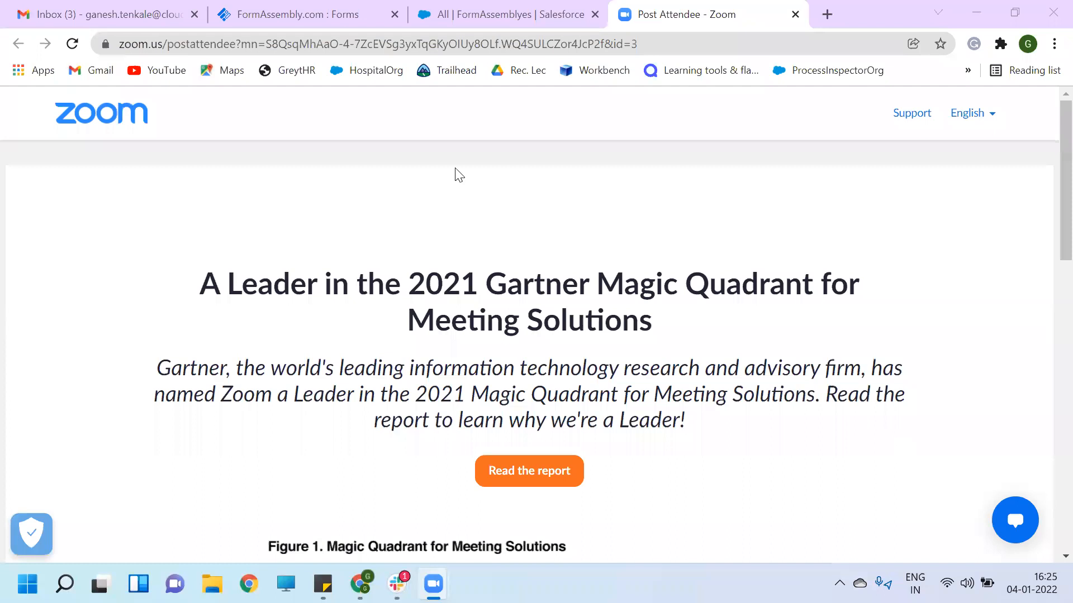
# - Switch to the 'FormAssembly.com : Forms' browser tab
pyautogui.click(287, 18)
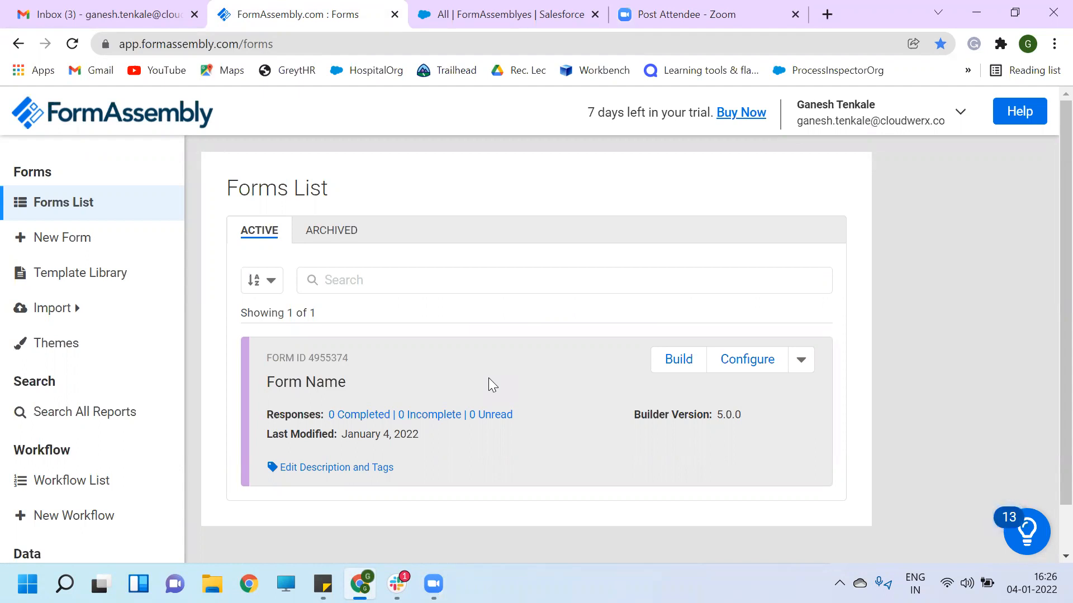
# - Go to Import from Salesforce in the sidebar and start the Connect to Salesforce login
pyautogui.click(77, 311)
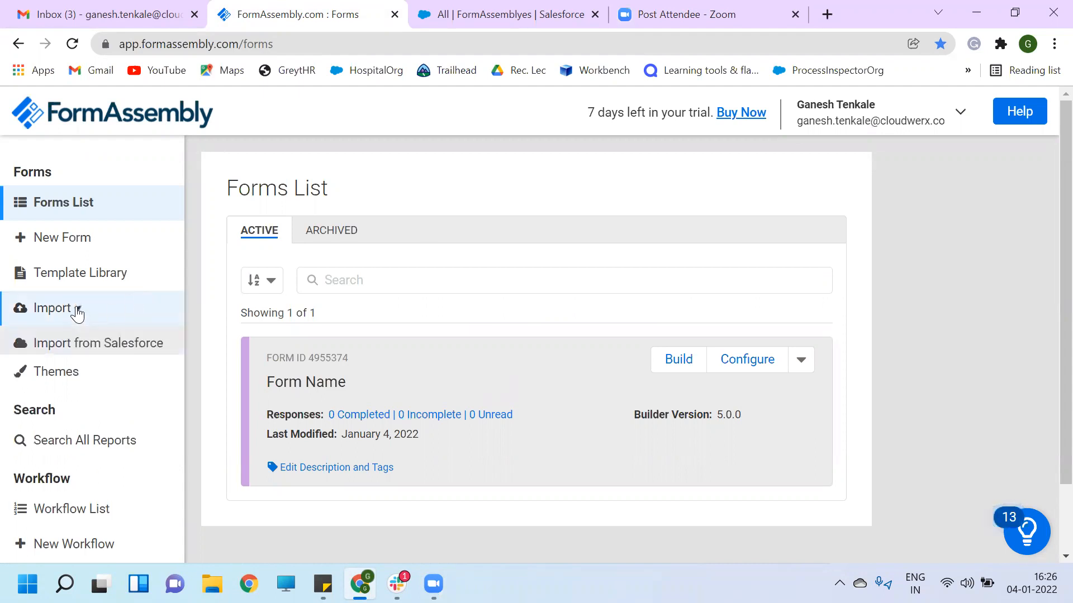
pyautogui.click(84, 352)
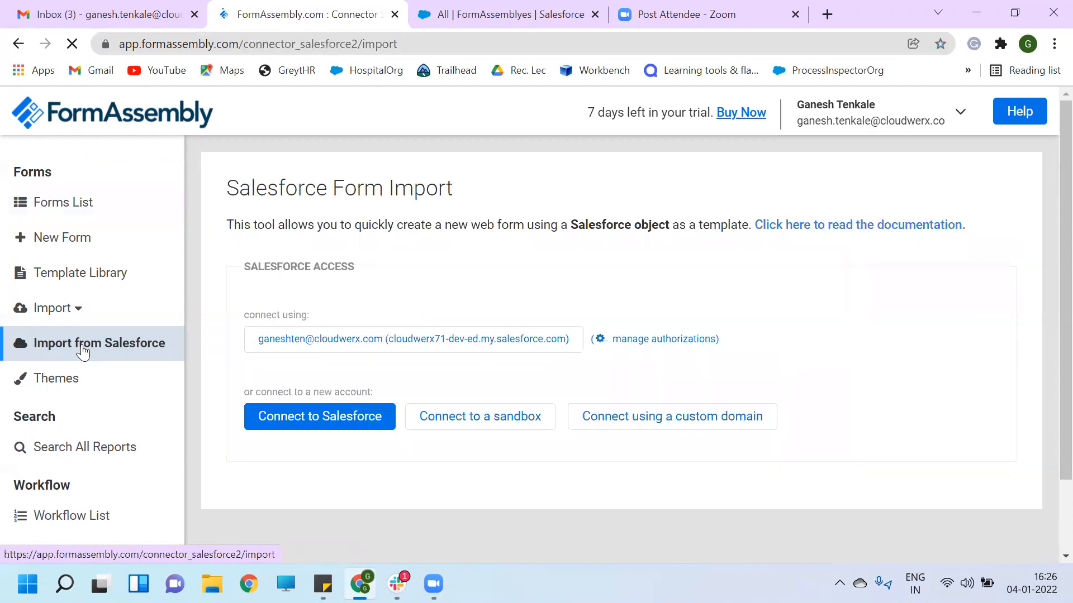
pyautogui.click(321, 421)
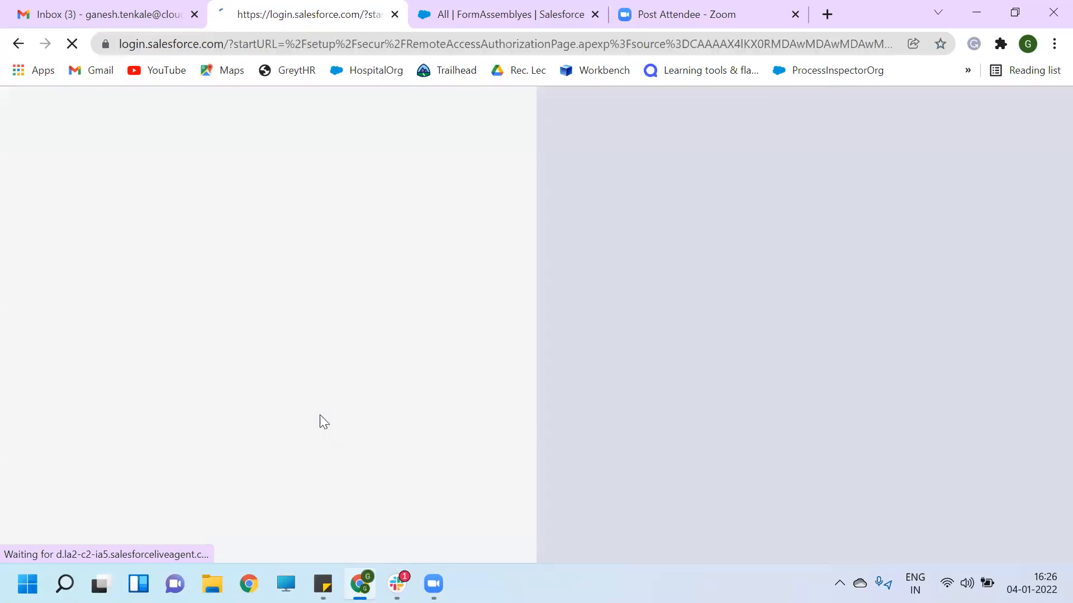
# - Sign in with the saved Salesforce username and allow FormAssembly access to the account
pyautogui.click(266, 322)
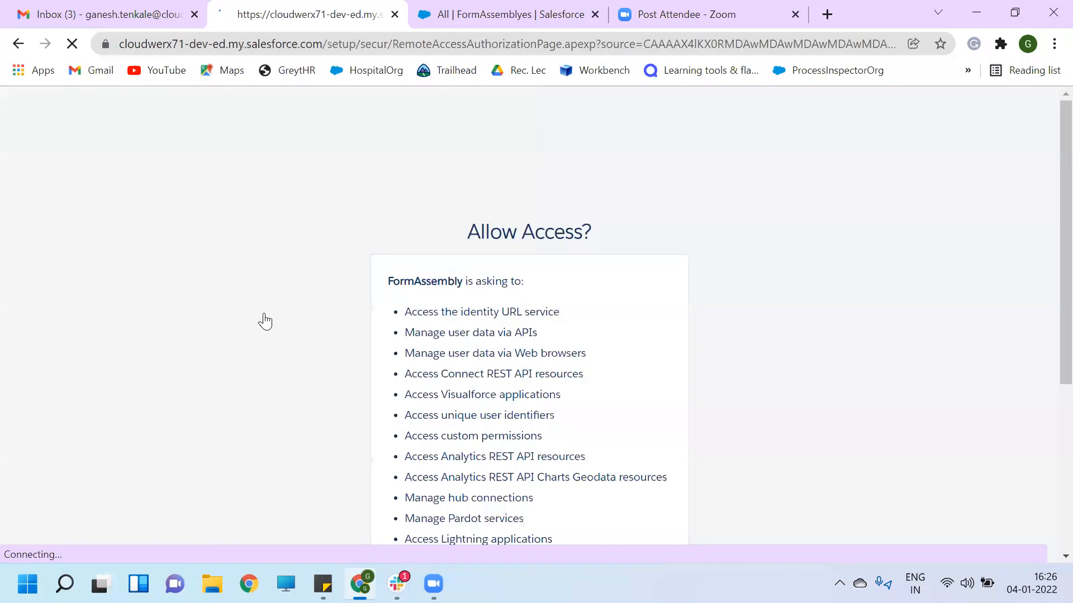
pyautogui.scroll(-5, 531, 390)
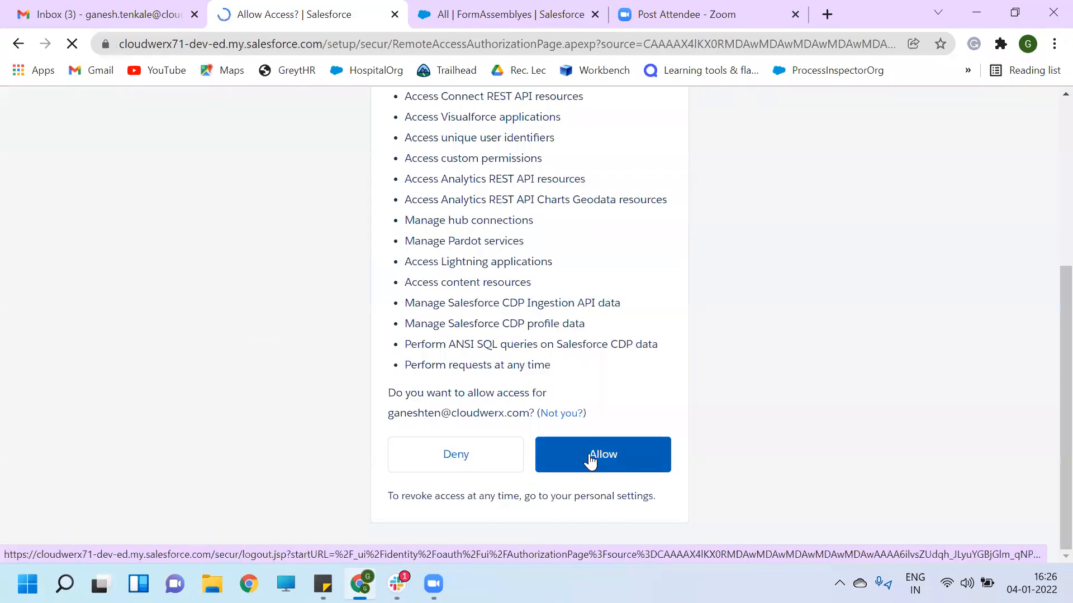
pyautogui.click(591, 458)
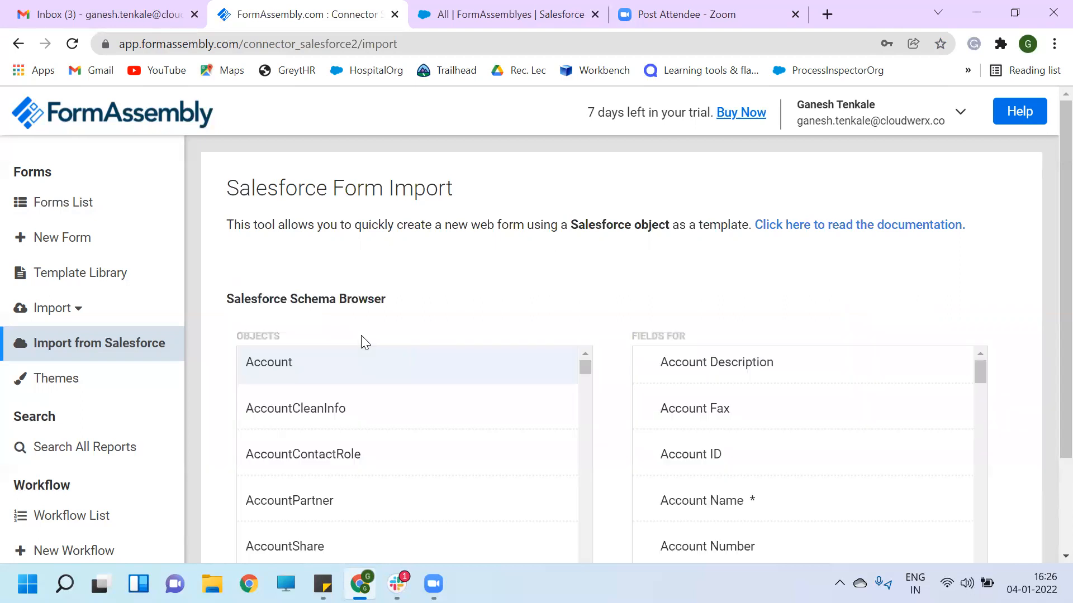
# - Find the FormAssembly__c object in the Schema Browser and show its fields
pyautogui.scroll(-2, 509, 319)
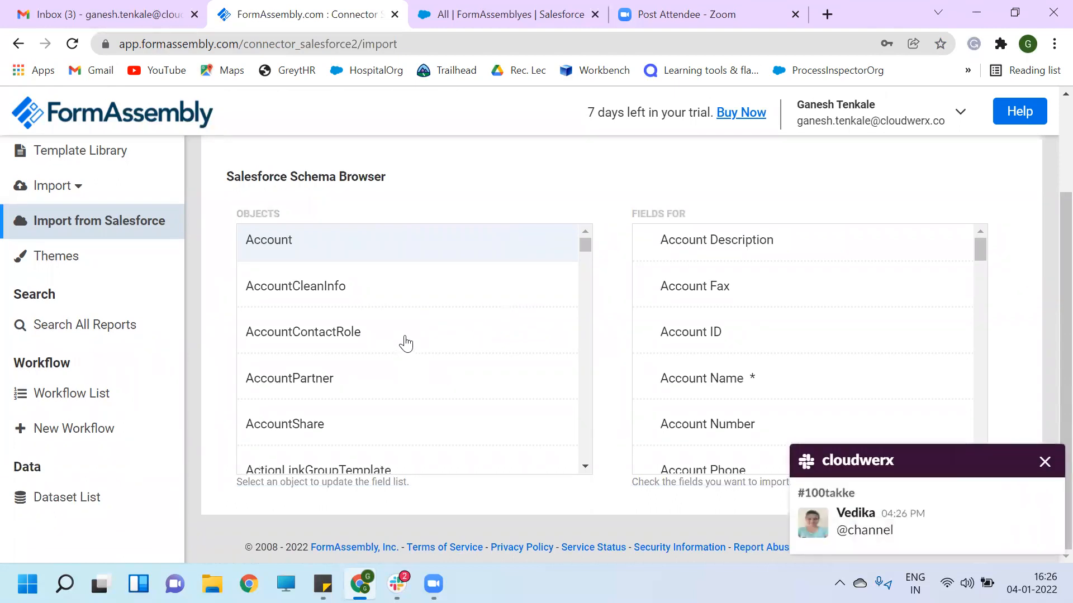
pyautogui.scroll(-15, 383, 359)
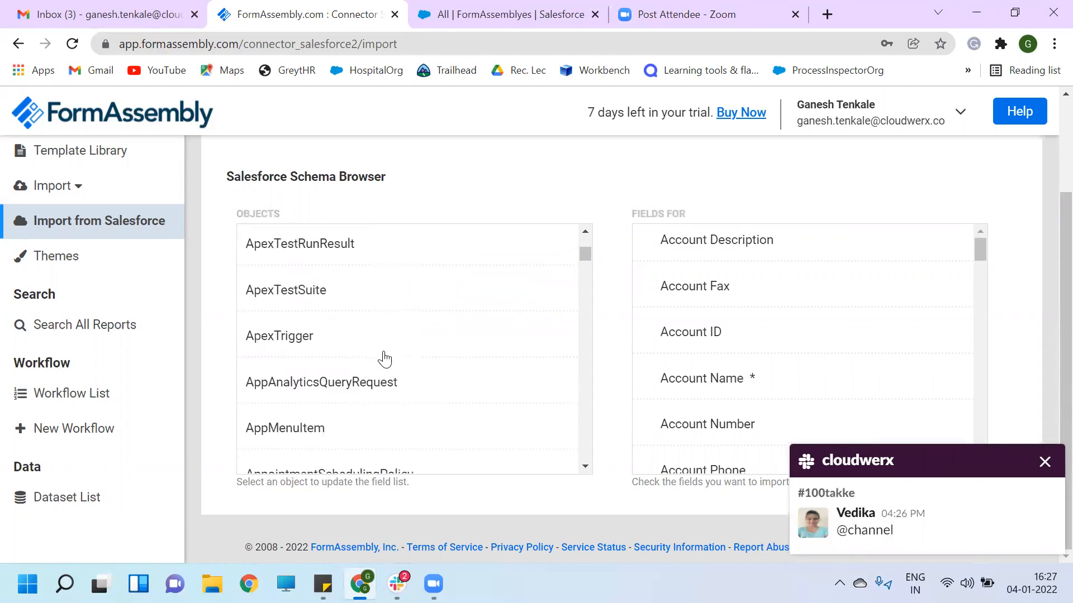
pyautogui.scroll(-3, 384, 358)
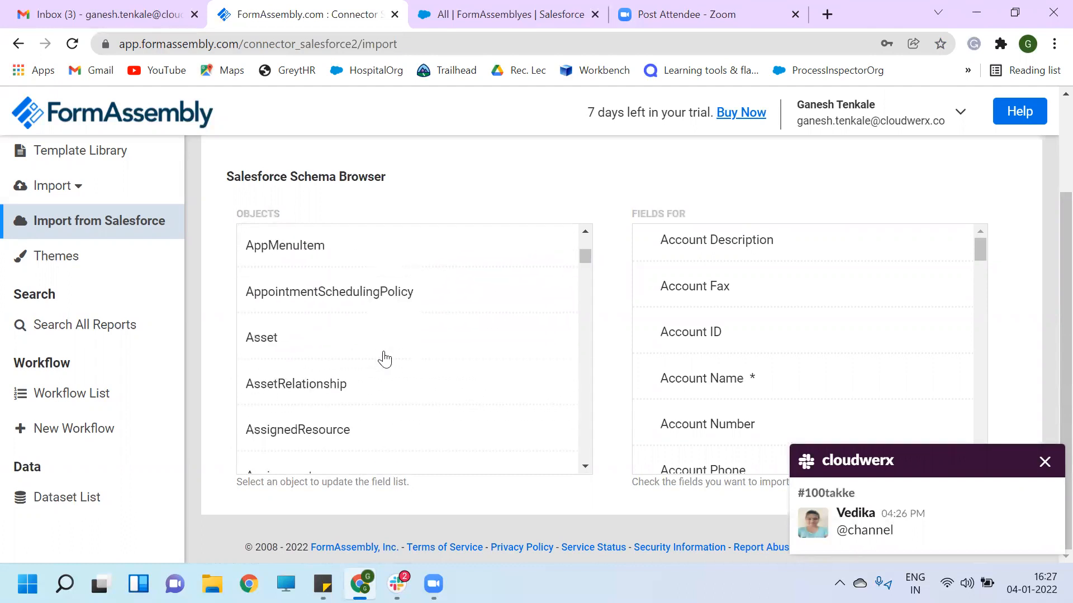
pyautogui.scroll(-3, 384, 358)
pyautogui.scroll(-5, 387, 359)
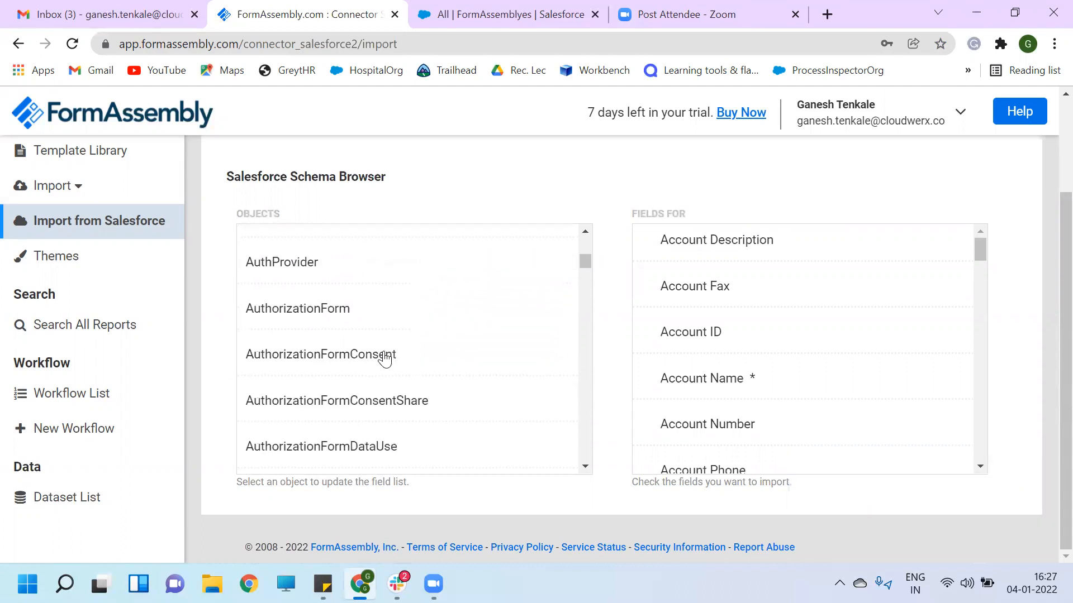
pyautogui.scroll(-15, 385, 359)
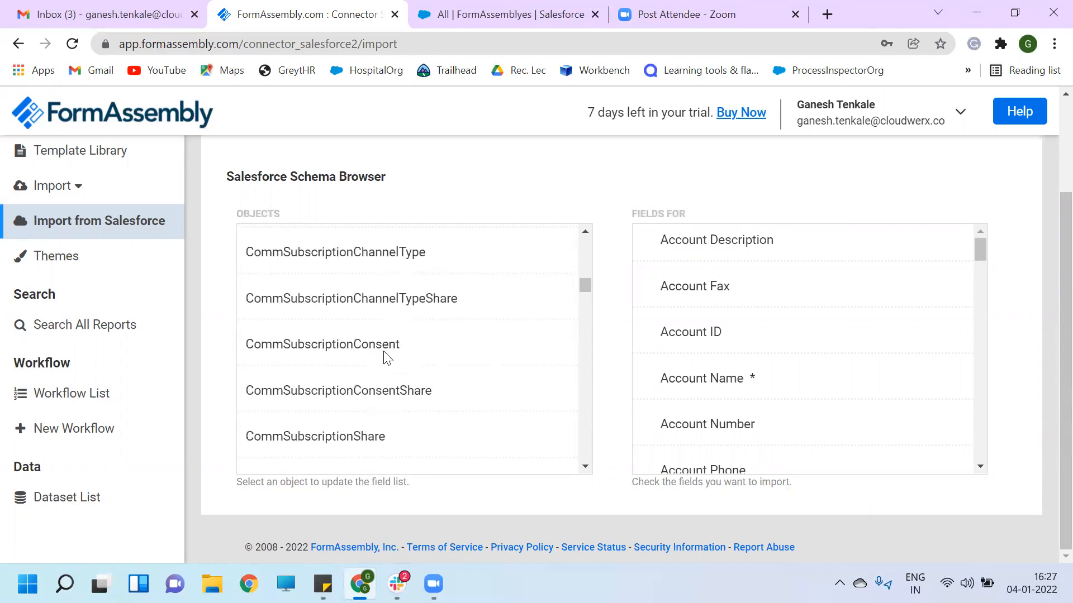
pyautogui.scroll(-15, 385, 359)
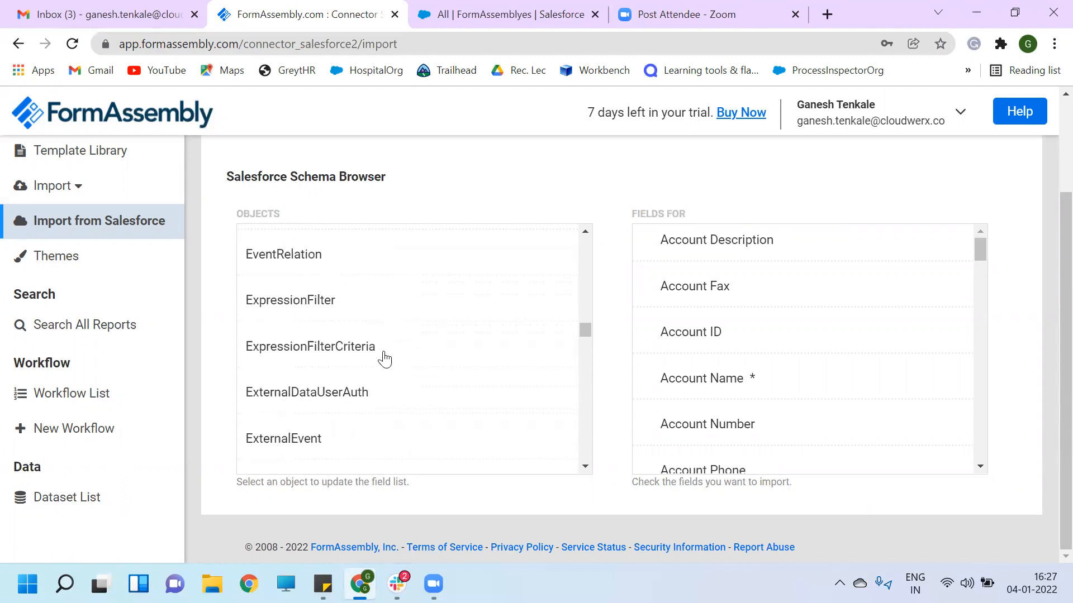
pyautogui.scroll(-5, 388, 359)
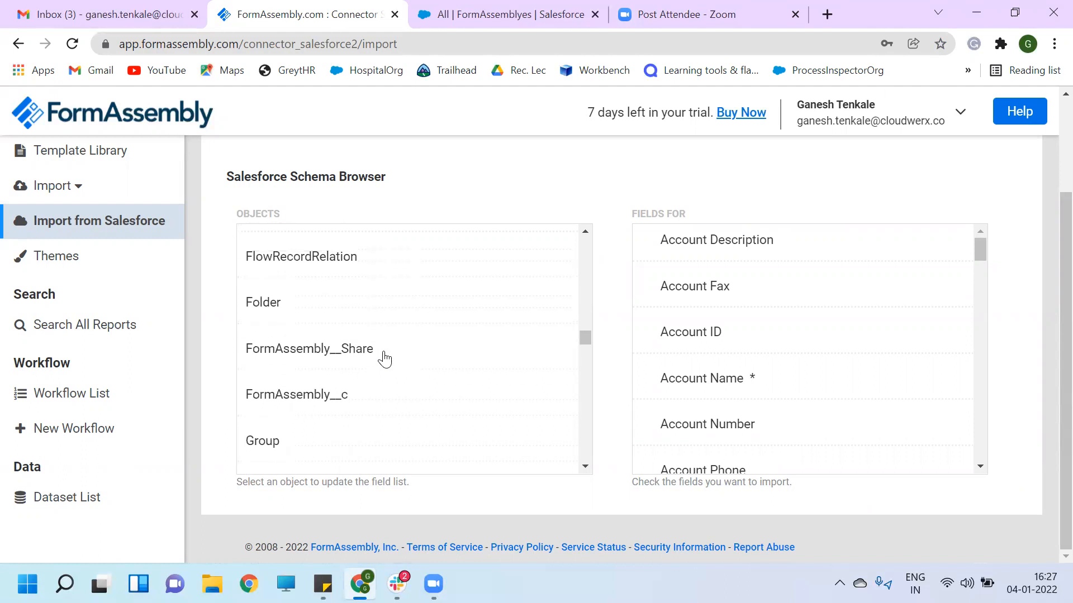
pyautogui.click(316, 396)
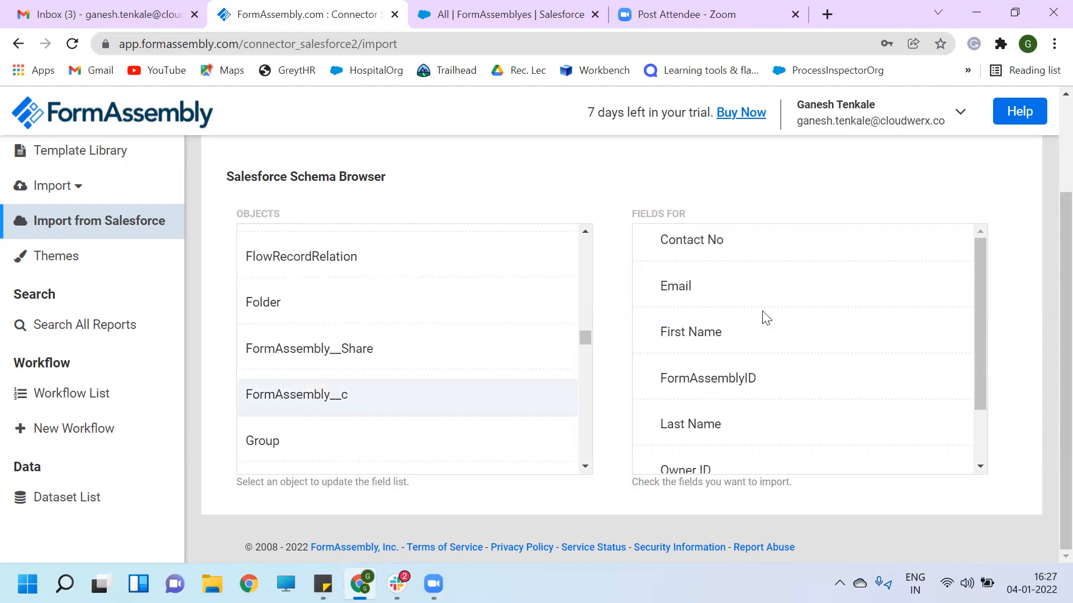
# - Check First Name, Last Name and Email for import and review the New Form preview
pyautogui.scroll(2, 765, 314)
pyautogui.scroll(-2, 765, 318)
pyautogui.click(726, 336)
pyautogui.scroll(-2, 780, 414)
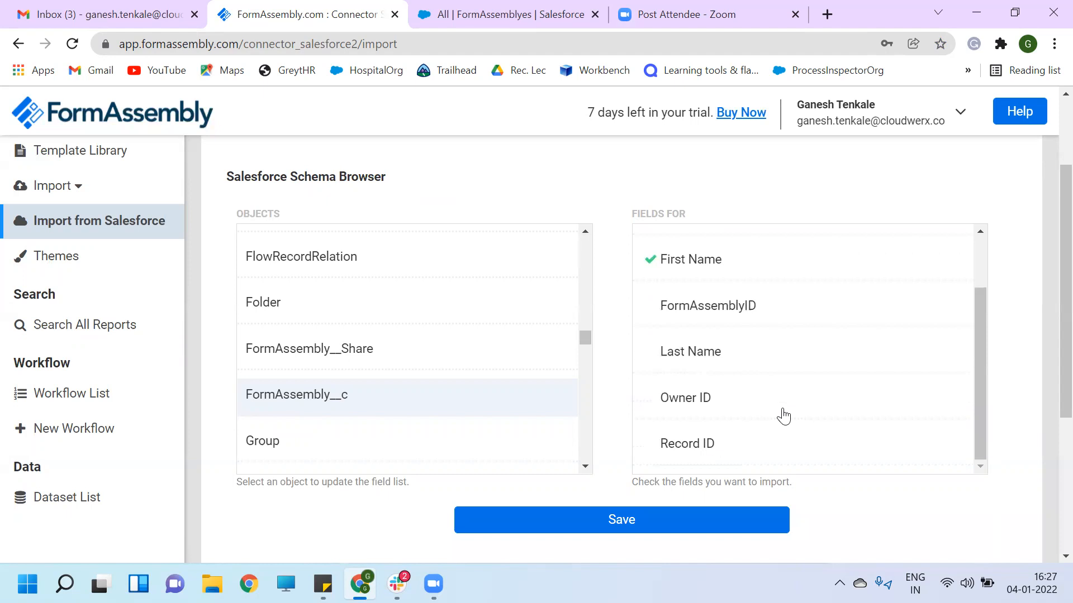
pyautogui.moveTo(1049, 208)
pyautogui.mouseDown()
pyautogui.moveTo(1046, 333)
pyautogui.moveTo(1049, 202)
pyautogui.mouseUp()
pyautogui.scroll(1, 1049, 202)
pyautogui.click(701, 358)
pyautogui.scroll(-2, 790, 400)
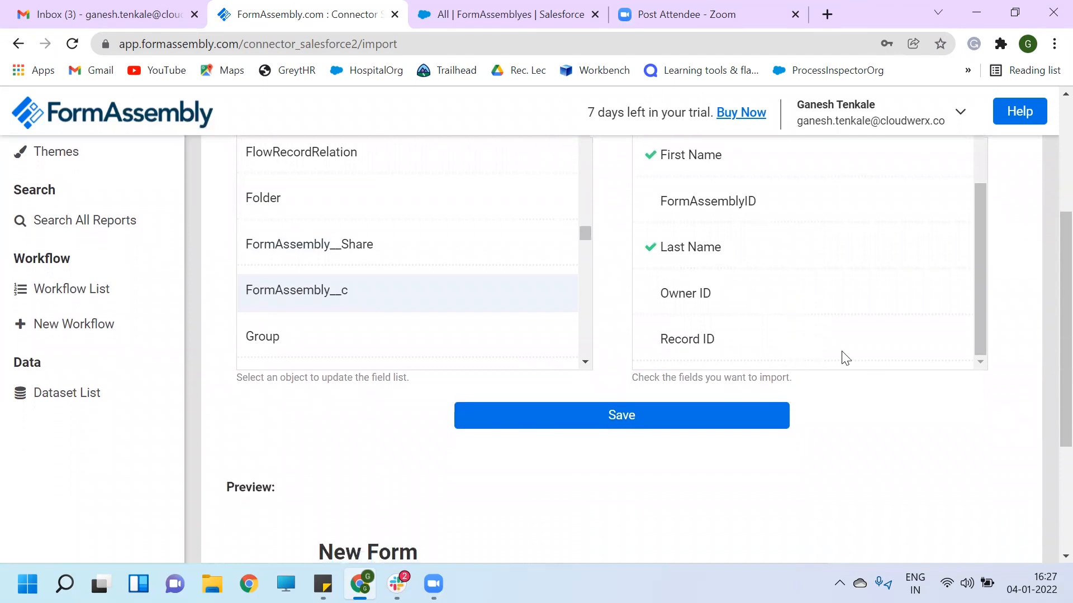
pyautogui.moveTo(979, 249); pyautogui.dragTo(972, 163)
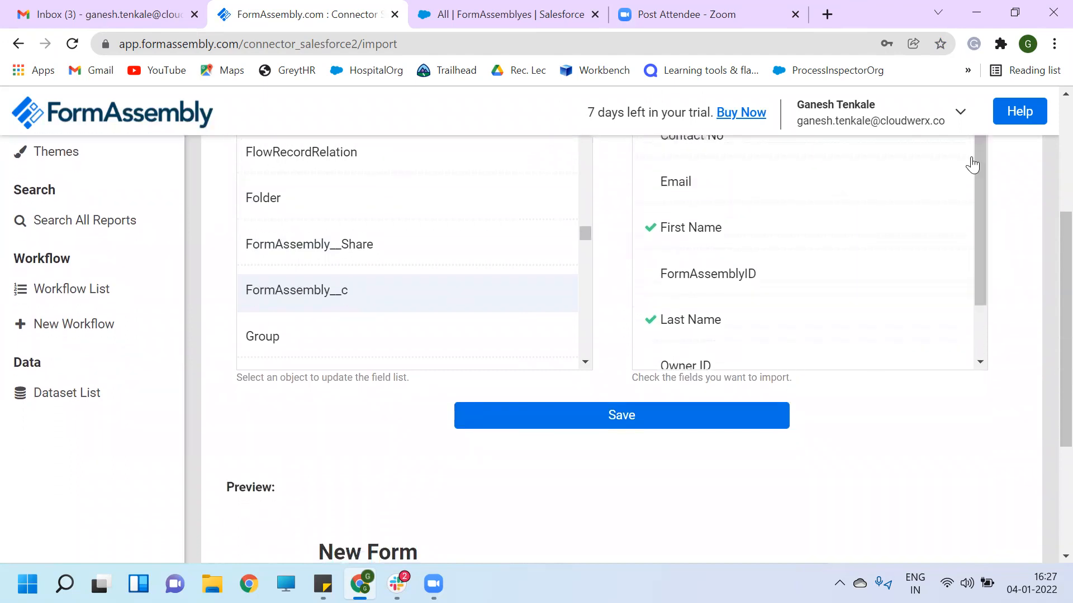
pyautogui.scroll(1, 1048, 257)
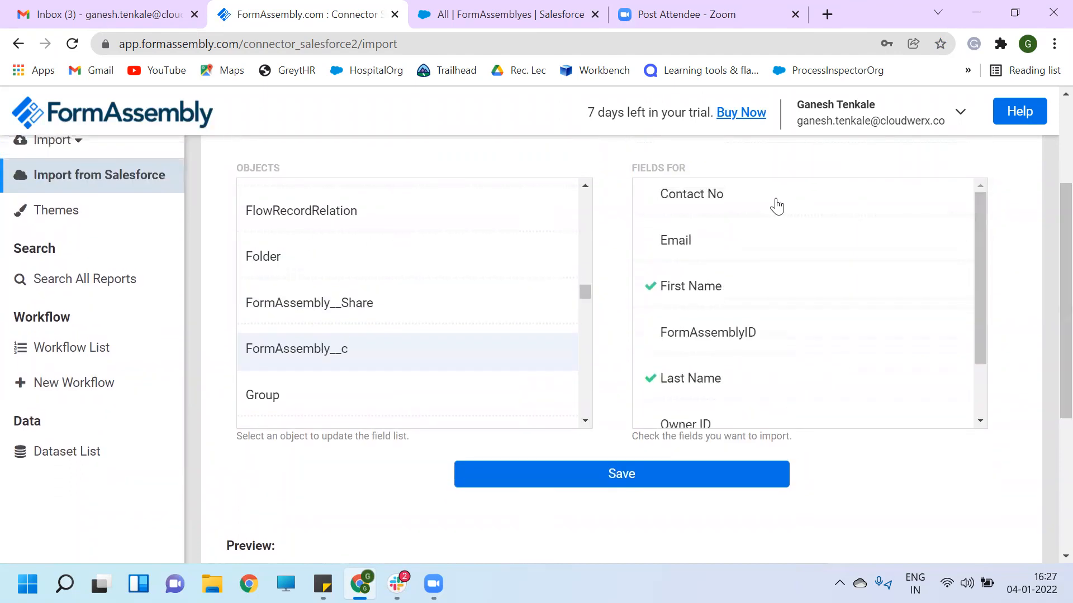
pyautogui.click(730, 244)
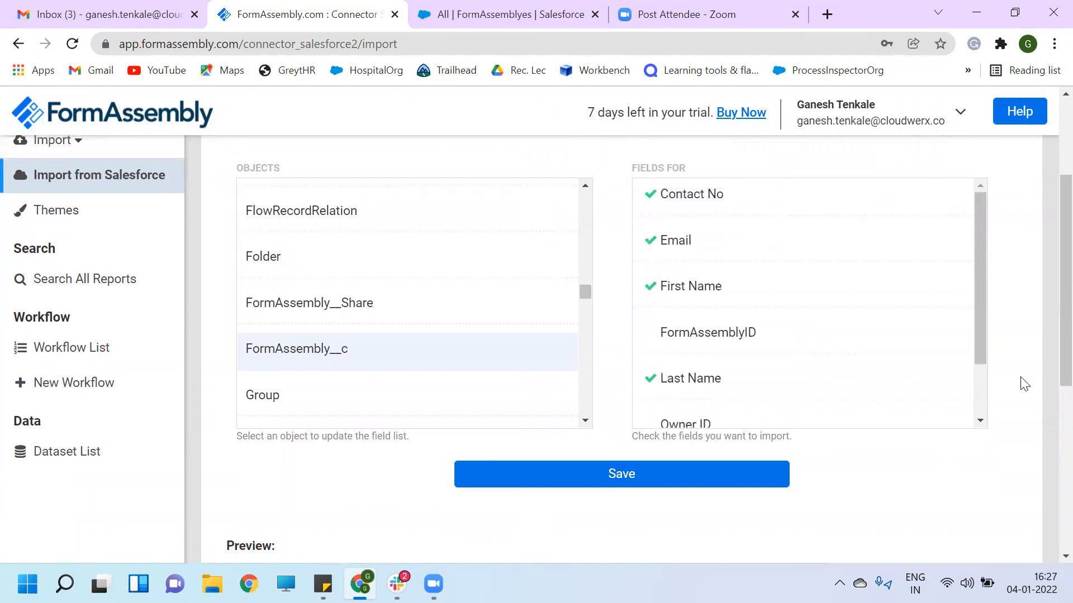
pyautogui.scroll(-6, 1046, 326)
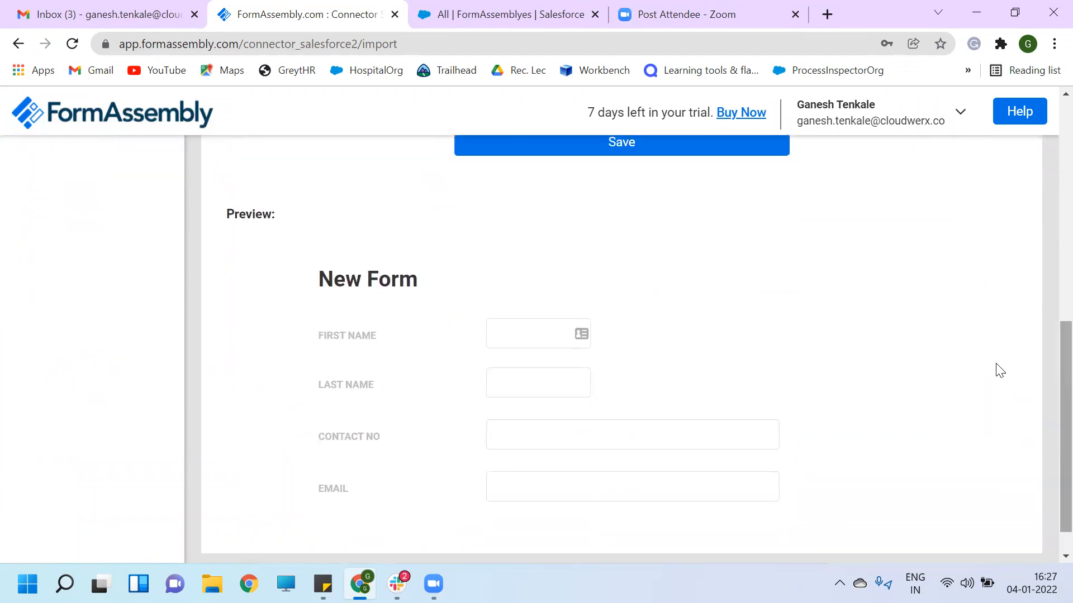
# - Save the selected FormAssembly__c fields to create the New Form with its Salesforce connector enabled
pyautogui.doubleClick(380, 280)
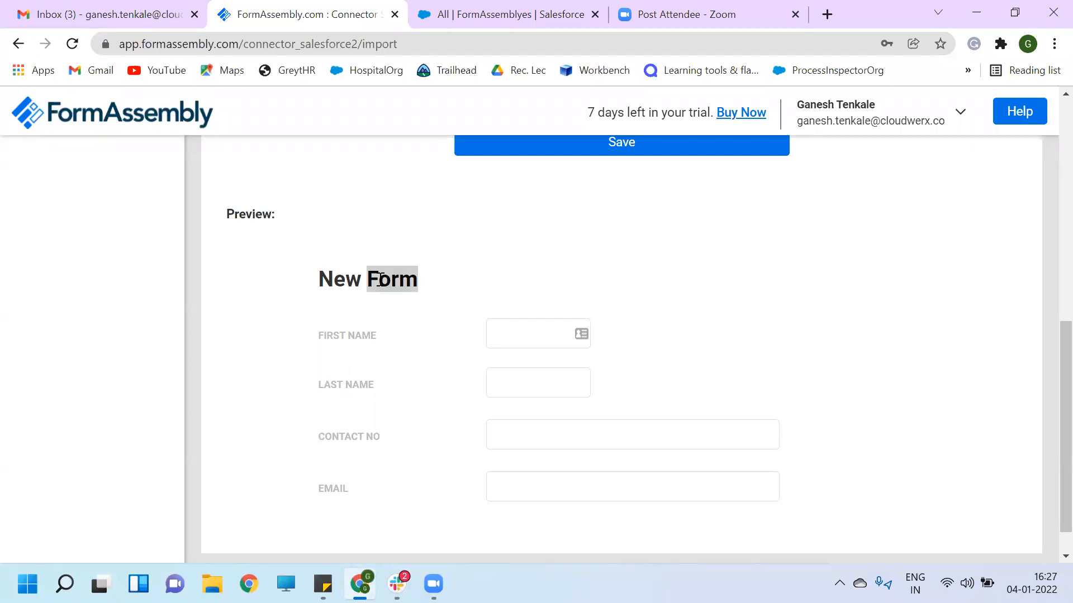
pyautogui.scroll(-1, 831, 331)
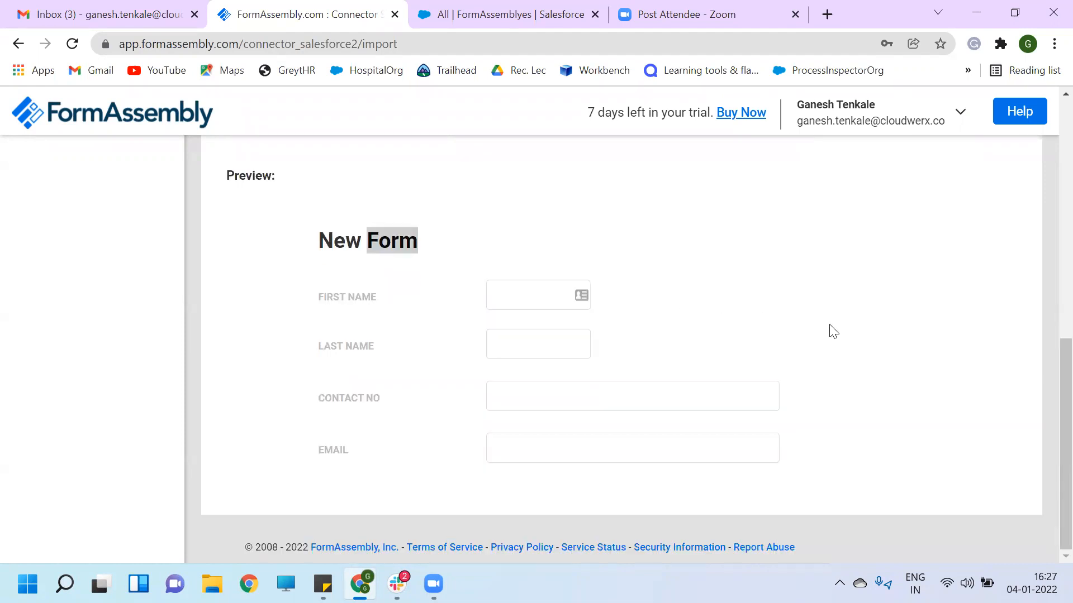
pyautogui.moveTo(1046, 378); pyautogui.dragTo(1044, 271)
pyautogui.click(581, 355)
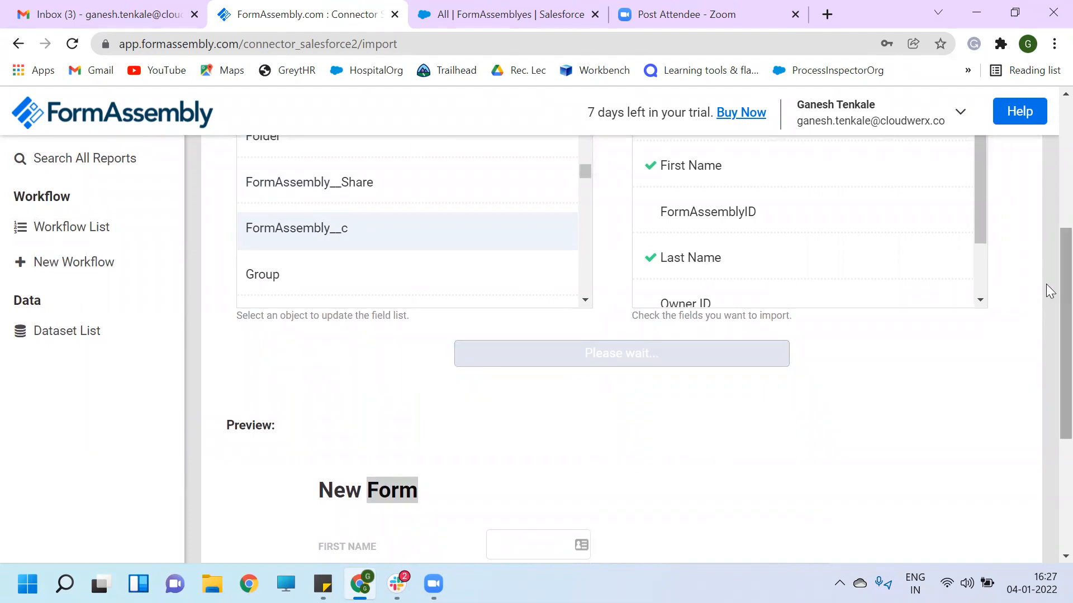
pyautogui.moveTo(1049, 292); pyautogui.dragTo(1047, 163)
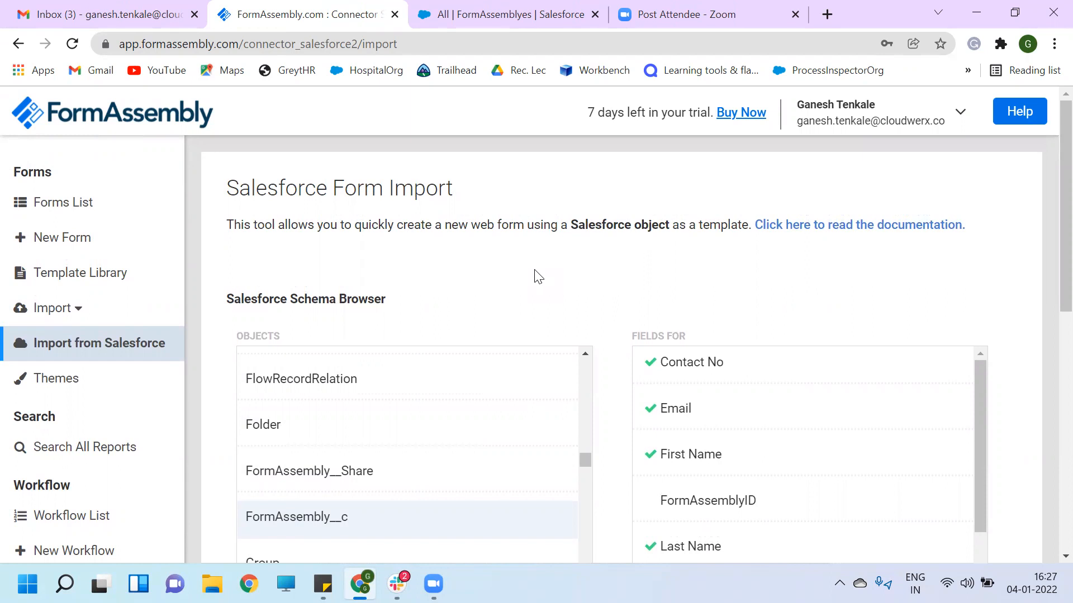
pyautogui.scroll(-5, 479, 289)
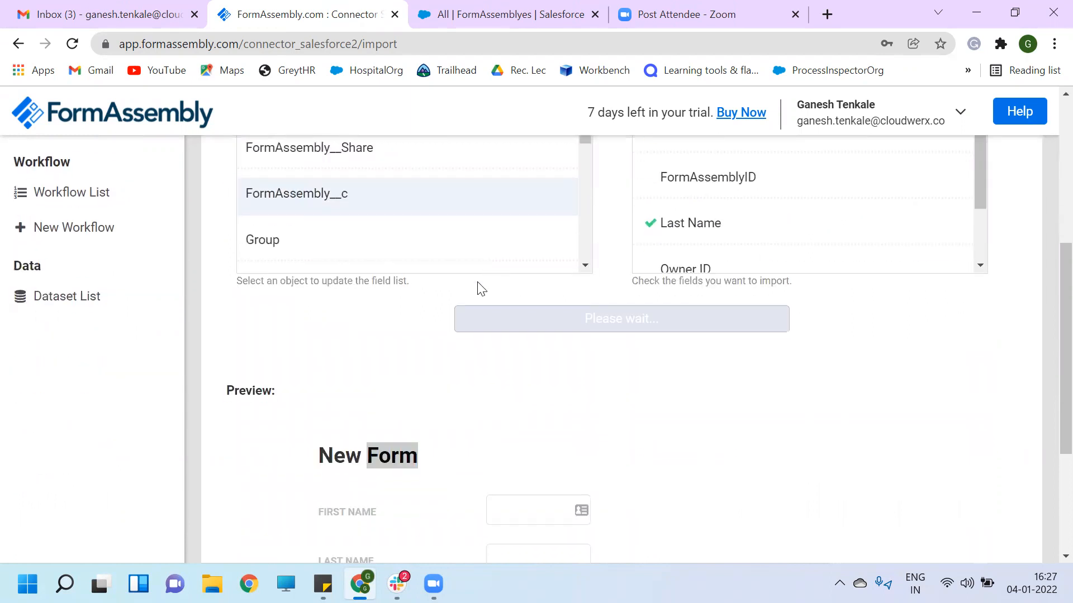
pyautogui.scroll(-4, 481, 289)
pyautogui.scroll(2, 481, 289)
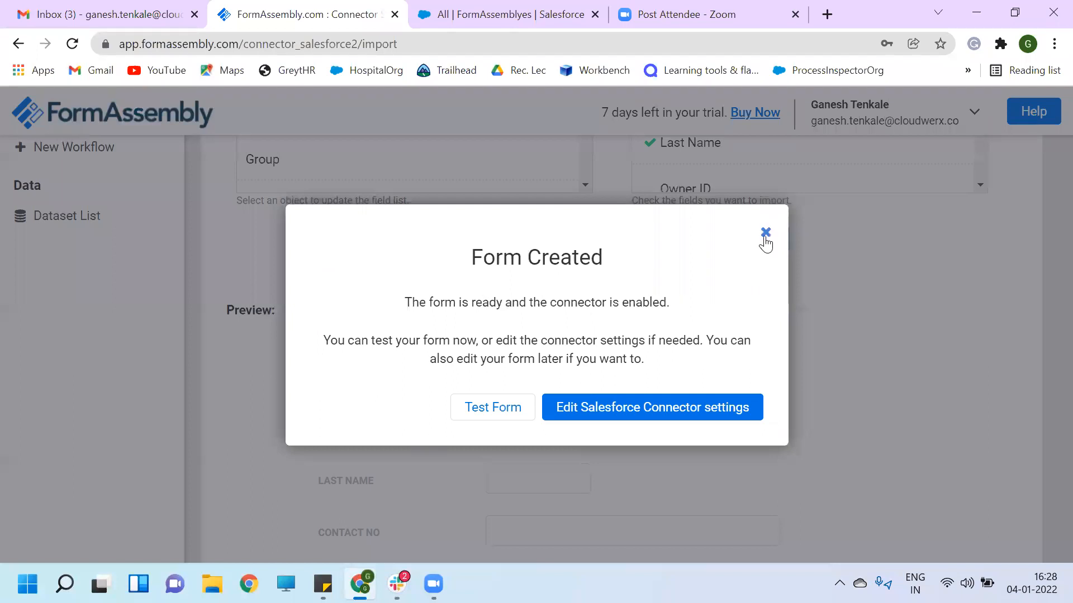
# - Close the Form Created notice and go to the Forms List, briefly checking the Form Name form
pyautogui.click(766, 233)
pyautogui.scroll(7, 503, 316)
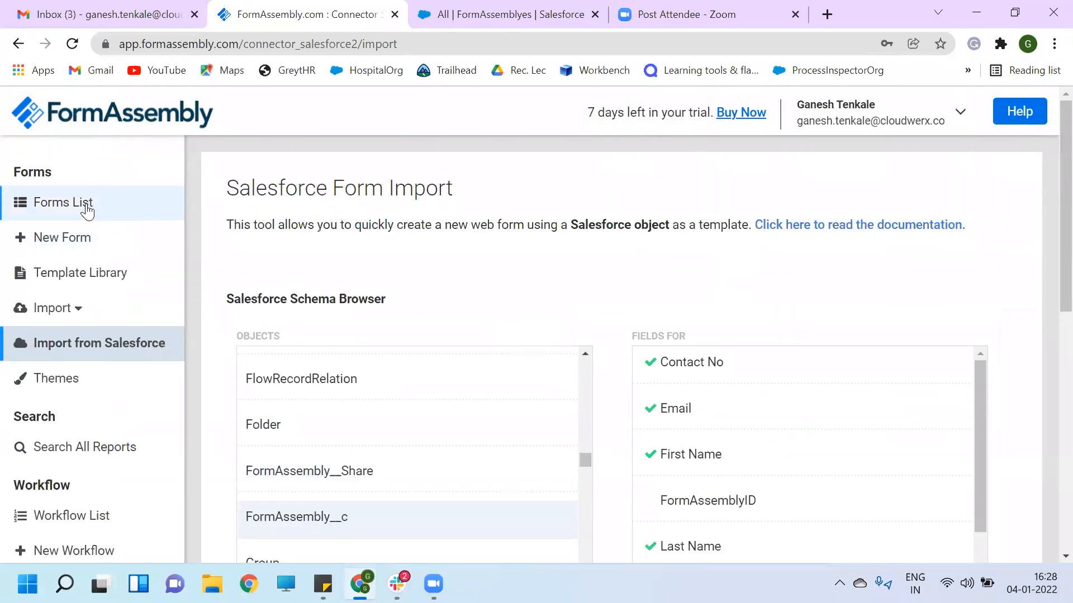
pyautogui.click(83, 207)
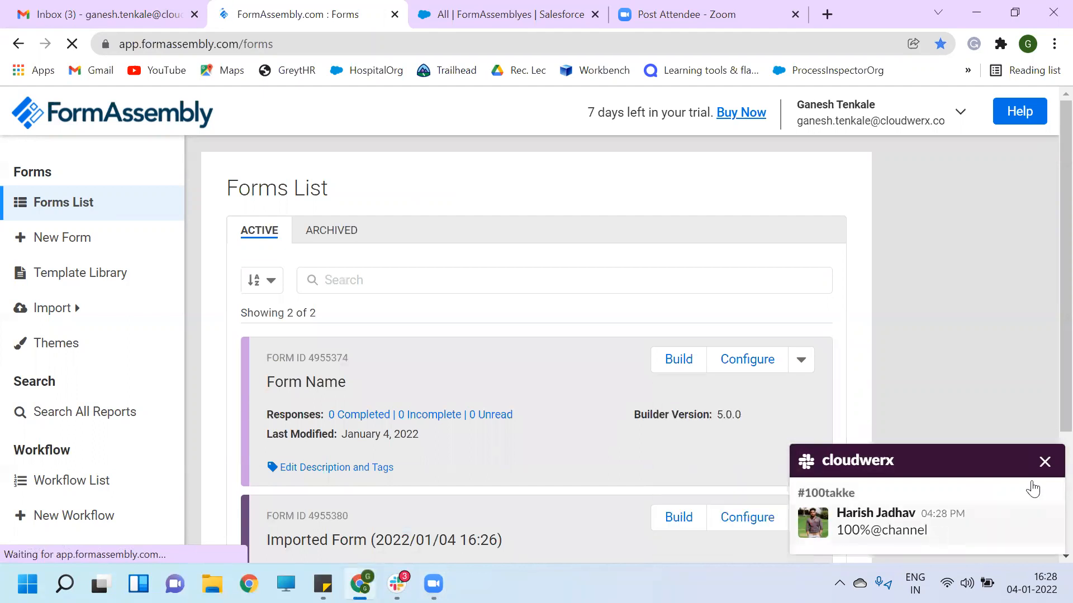
pyautogui.click(1042, 463)
pyautogui.scroll(-2, 494, 453)
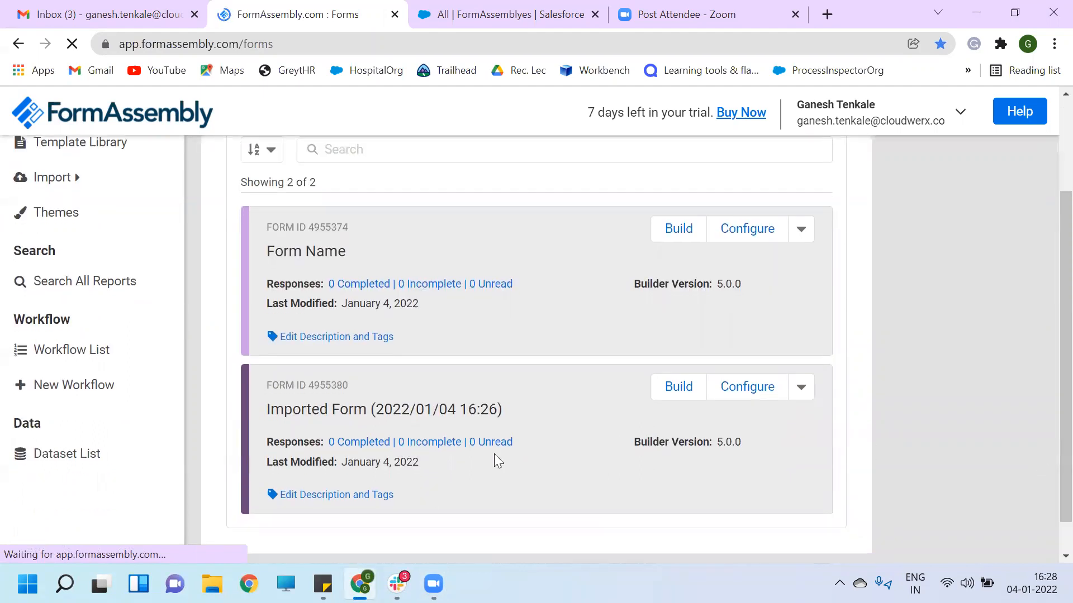
pyautogui.click(679, 232)
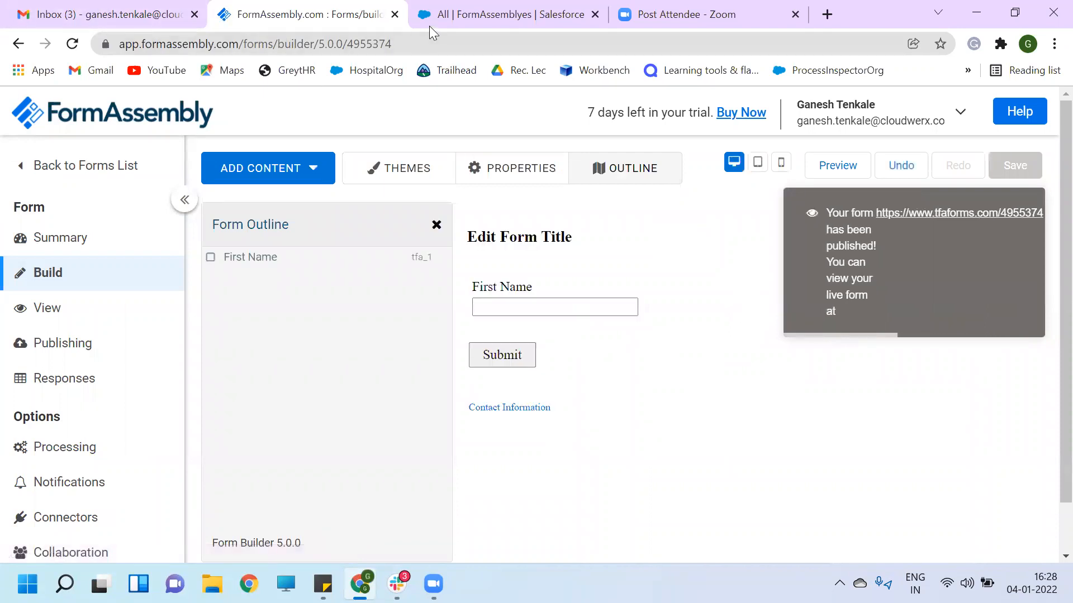
pyautogui.click(74, 171)
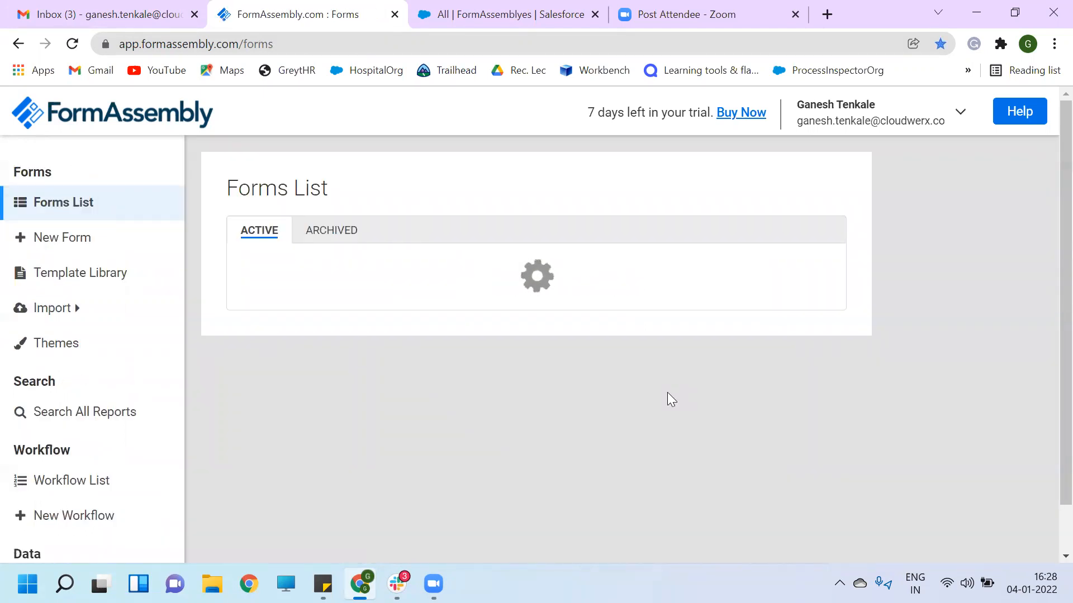
# - Delete the old 'Form Name' form and open the imported New Form in the Form Builder
pyautogui.click(805, 360)
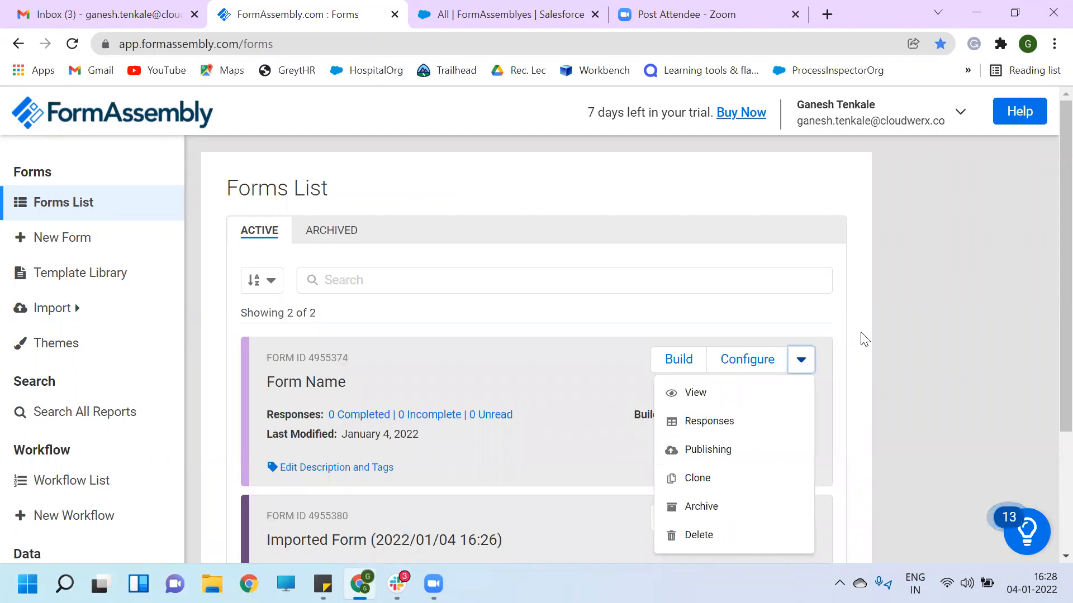
pyautogui.scroll(-3, 862, 337)
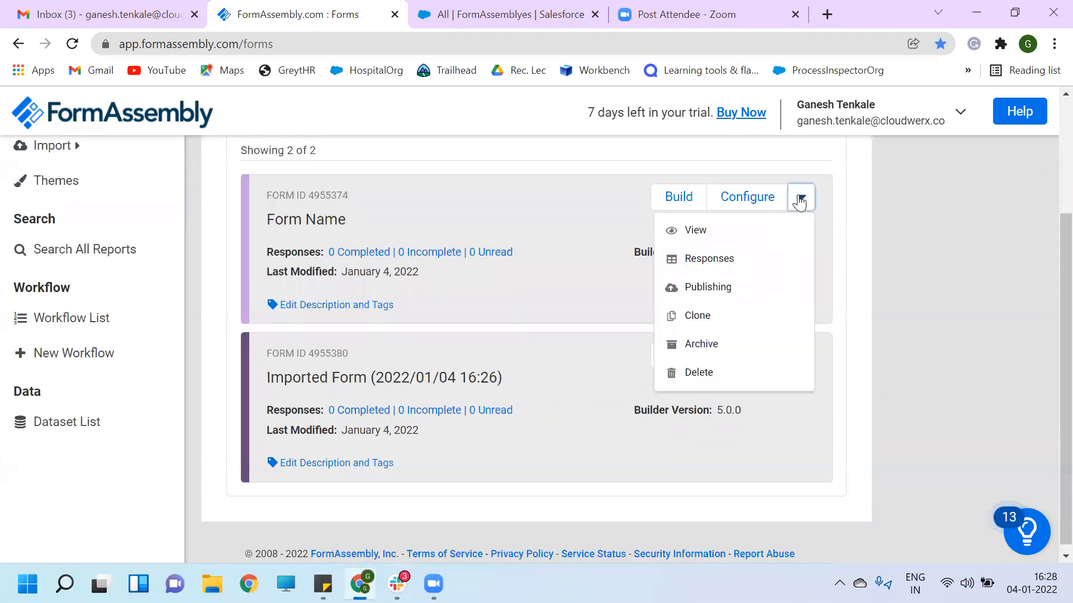
pyautogui.click(709, 371)
pyautogui.click(763, 415)
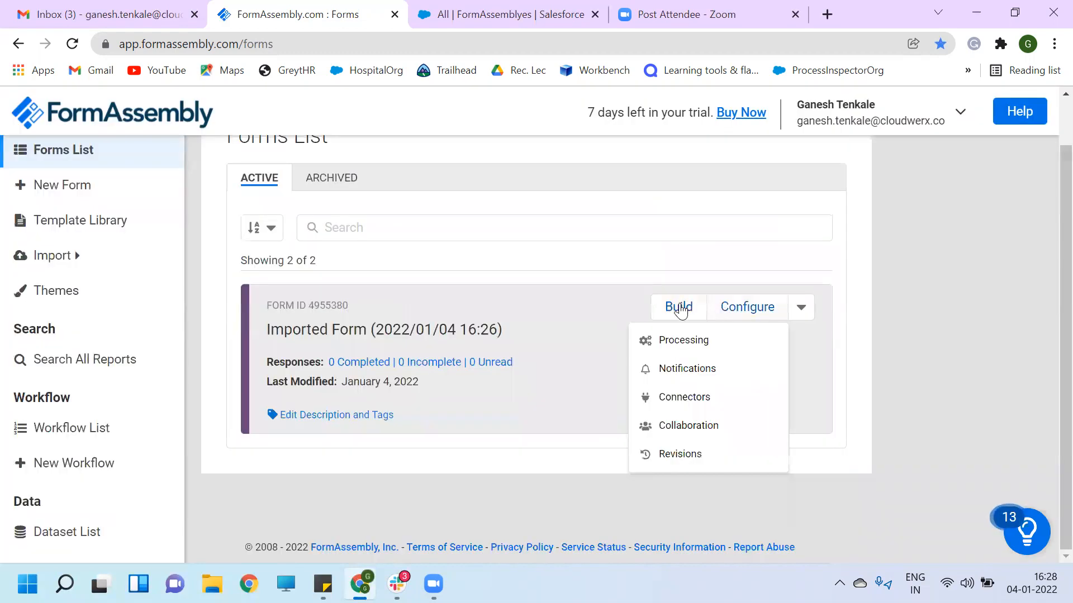
pyautogui.click(678, 307)
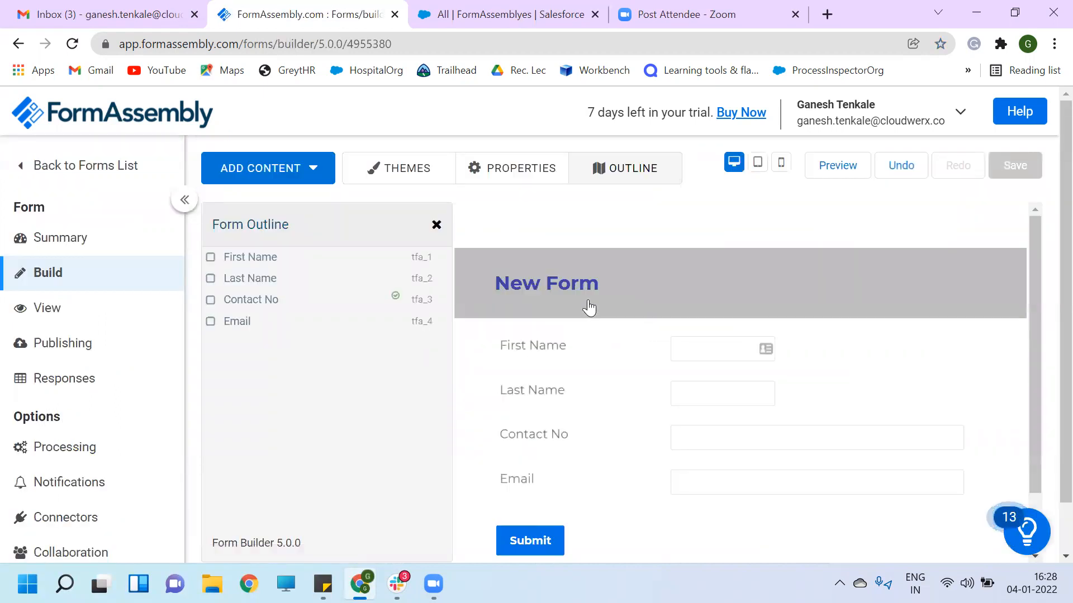
# - Retitle the form 'Imported from Salesforce', save it, and open its live view
pyautogui.click(567, 291)
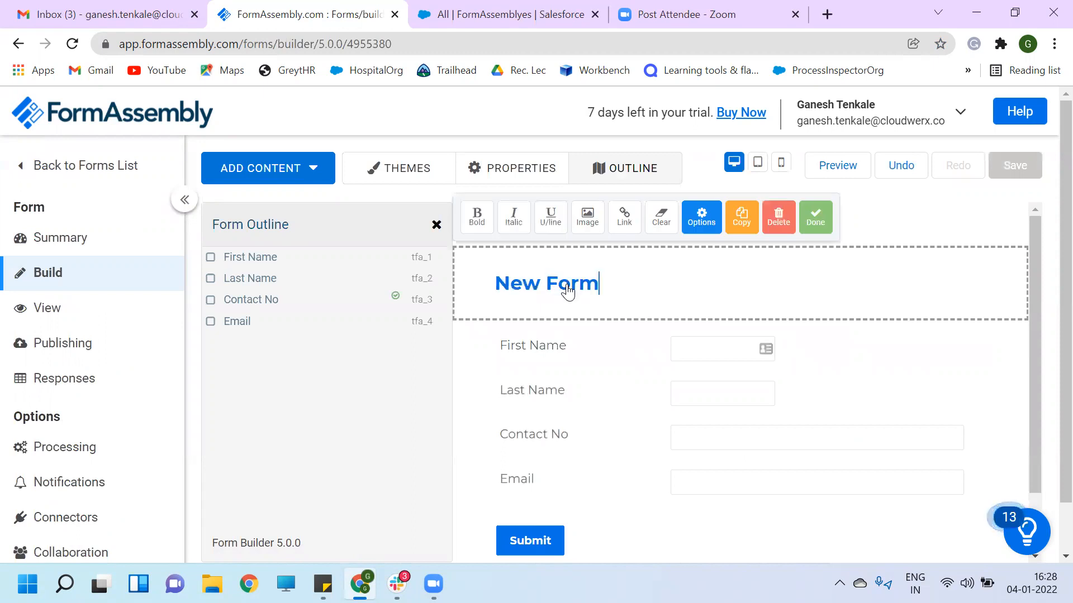
pyautogui.hotkey('shift', 'Left')
pyautogui.hotkey('shift', 'Left')
pyautogui.hotkey('shift', 'Left')
pyautogui.hotkey('shift', 'Left')
pyautogui.hotkey('shift', 'Left')
pyautogui.hotkey('shift', 'Left')
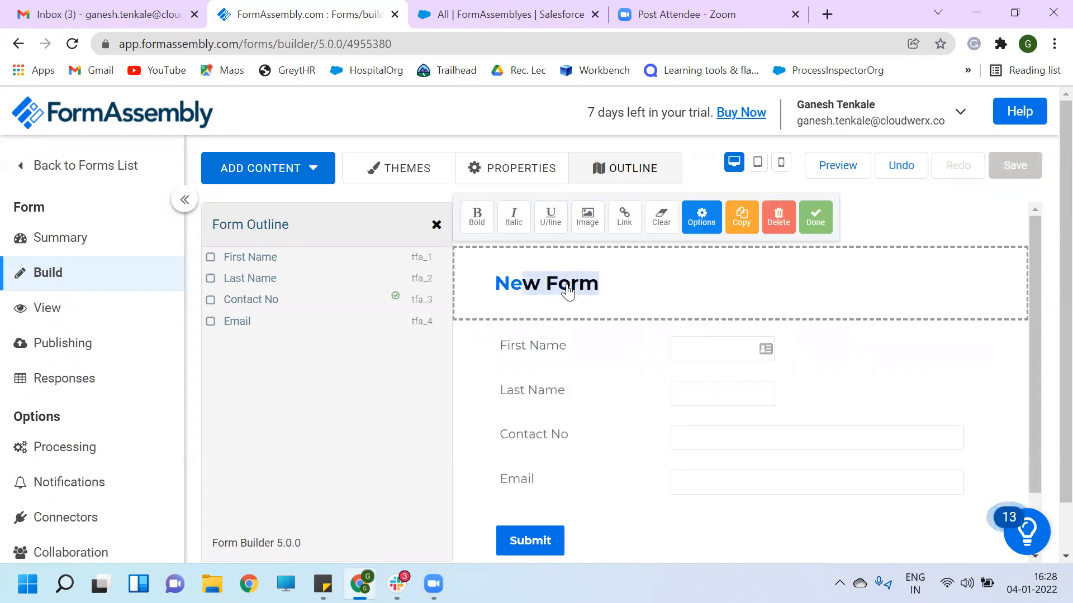
pyautogui.hotkey('shift', 'Left')
pyautogui.hotkey('shift', 'Left')
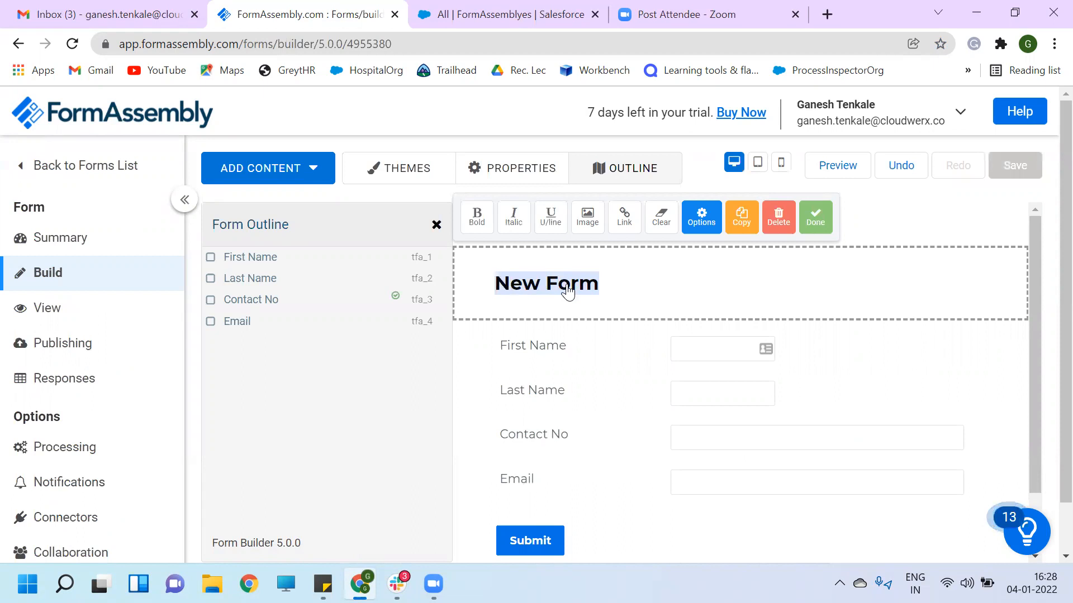
pyautogui.press('BackSpace')
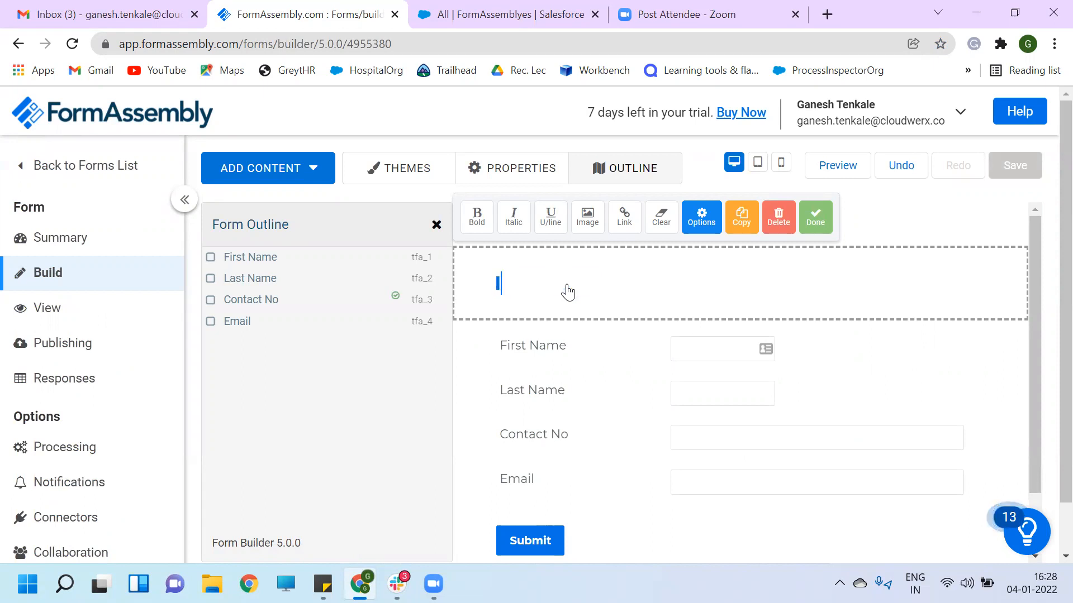
pyautogui.write('Imported ')
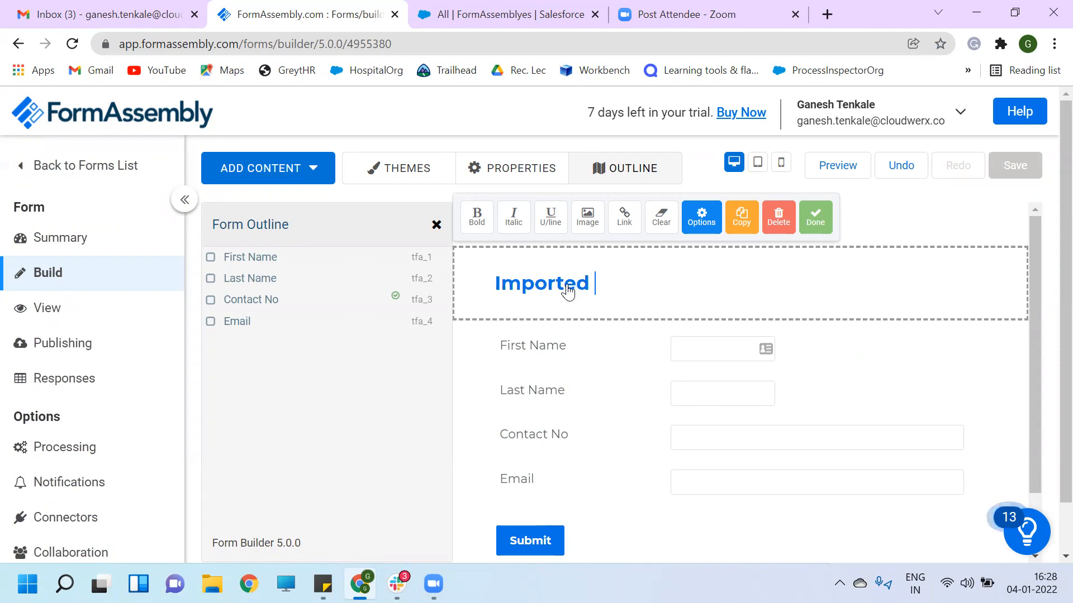
pyautogui.write('from S')
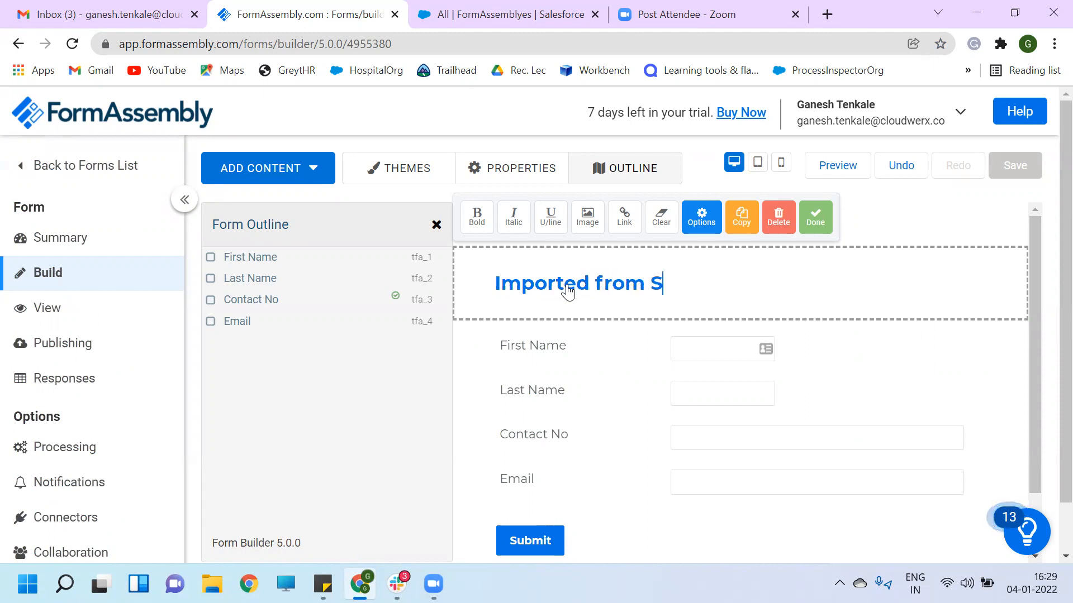
pyautogui.write('alesforce')
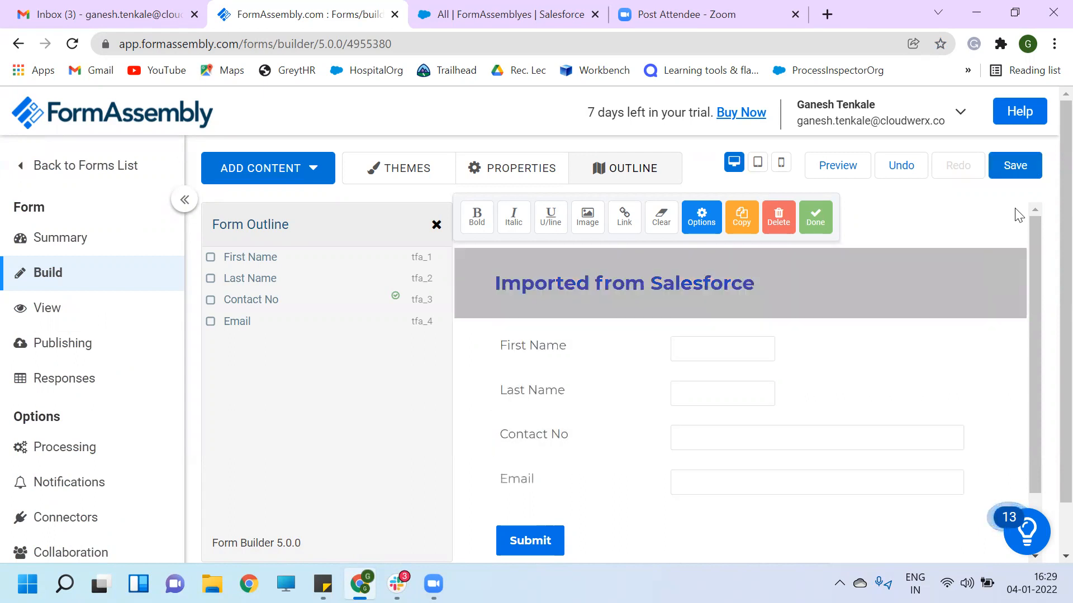
pyautogui.click(1019, 168)
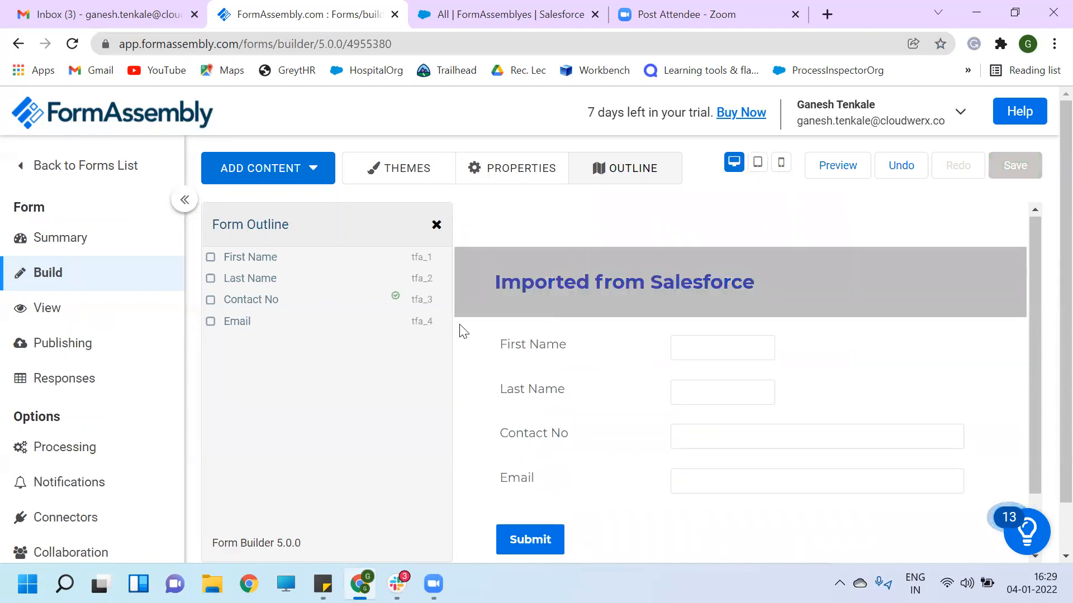
pyautogui.click(48, 307)
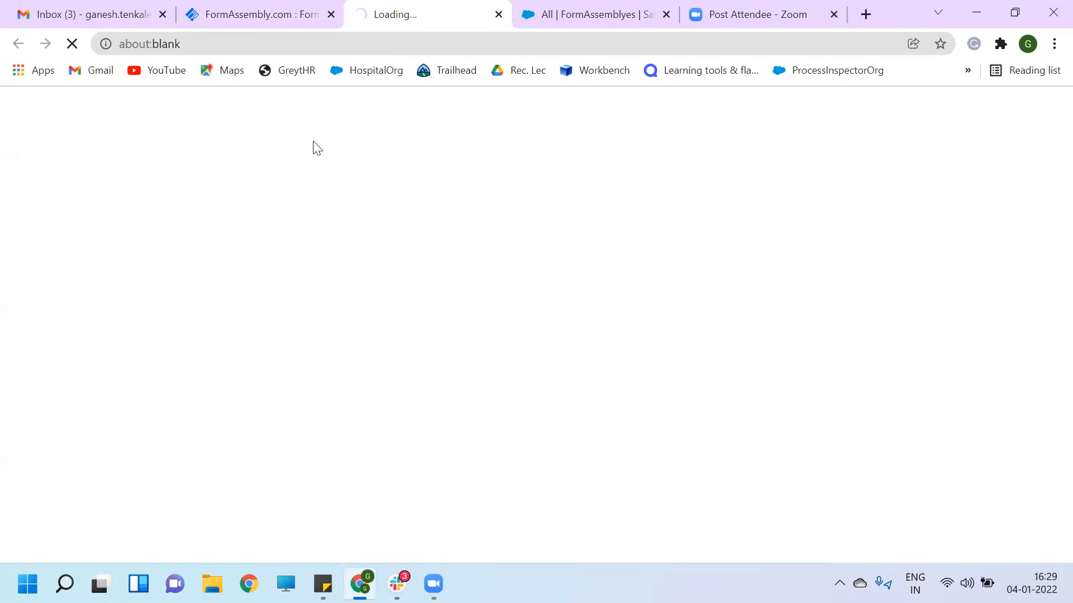
# - Go back to the builder tab and open the live Imported from Salesforce form
pyautogui.click(272, 15)
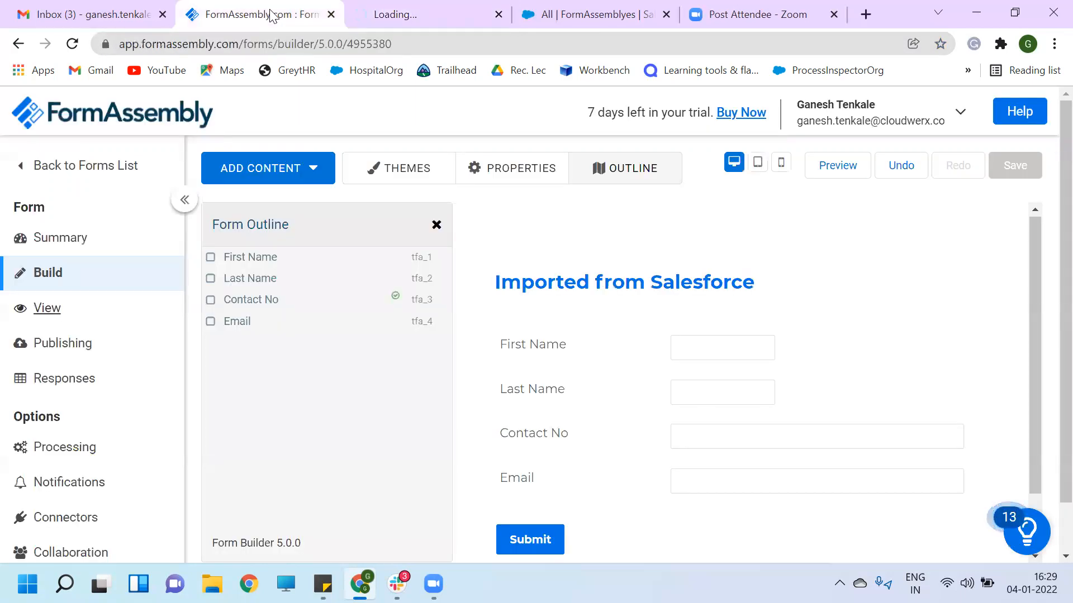
pyautogui.click(431, 17)
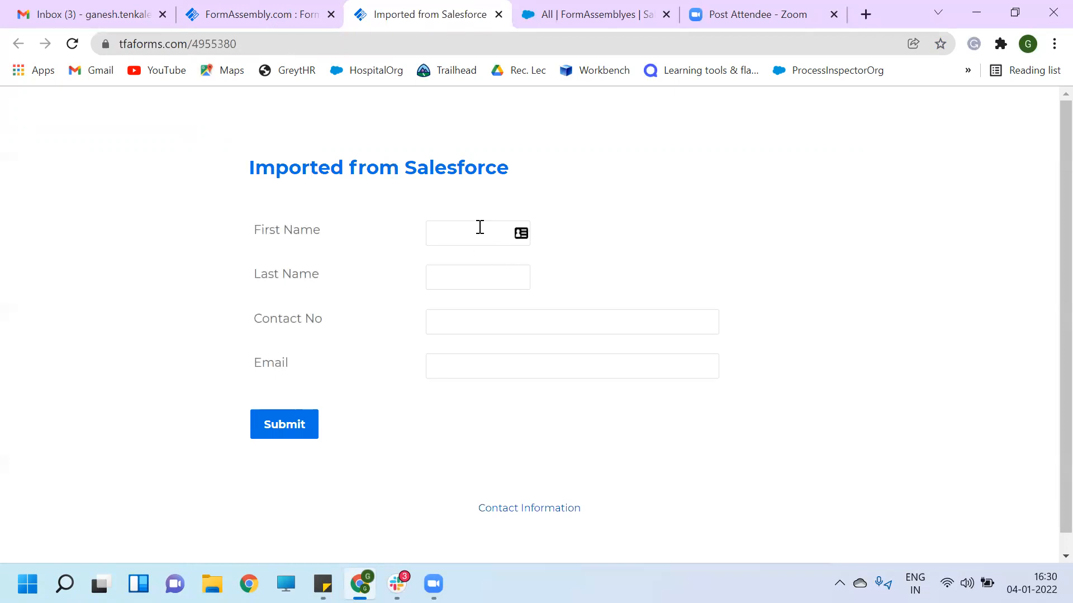
# - Fill the First Name and Last Name fields with a test contact's name
pyautogui.click(480, 227)
pyautogui.write('G')
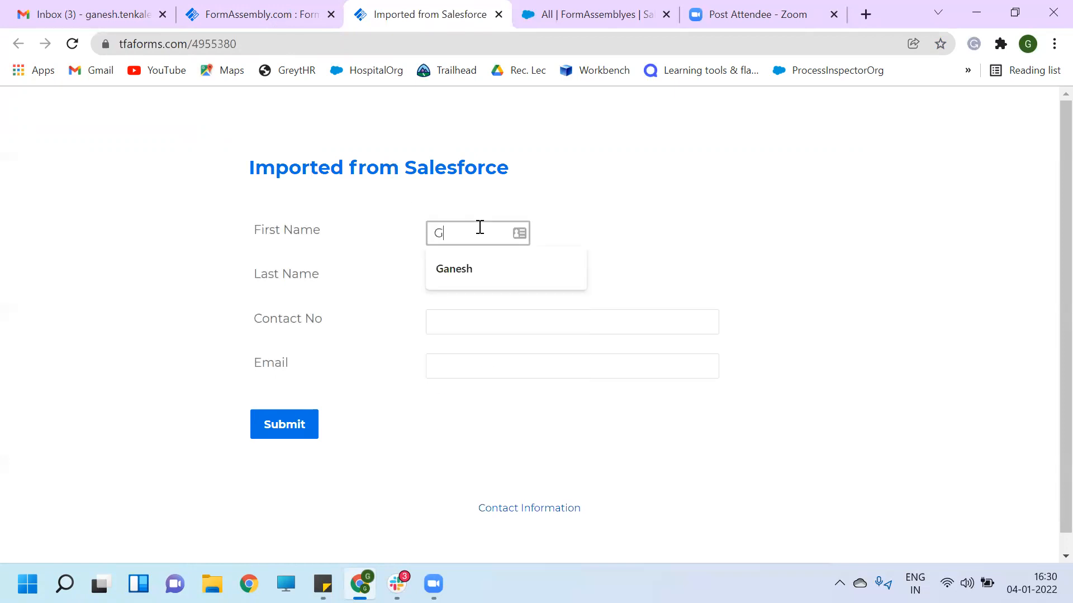
pyautogui.press('BackSpace')
pyautogui.write('Ak')
pyautogui.click(471, 269)
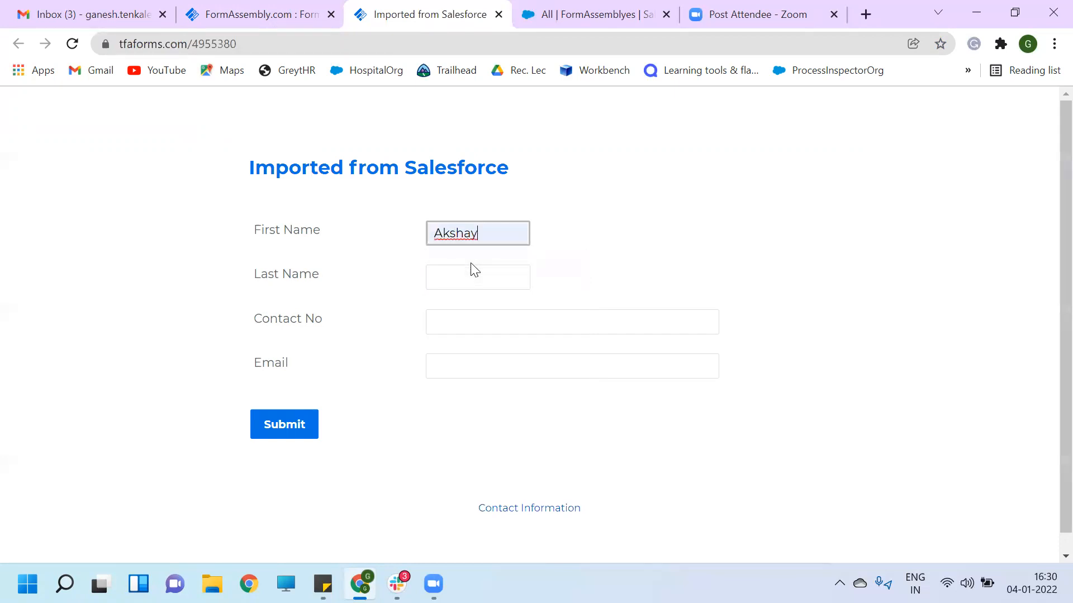
pyautogui.click(477, 273)
pyautogui.write('Patil')
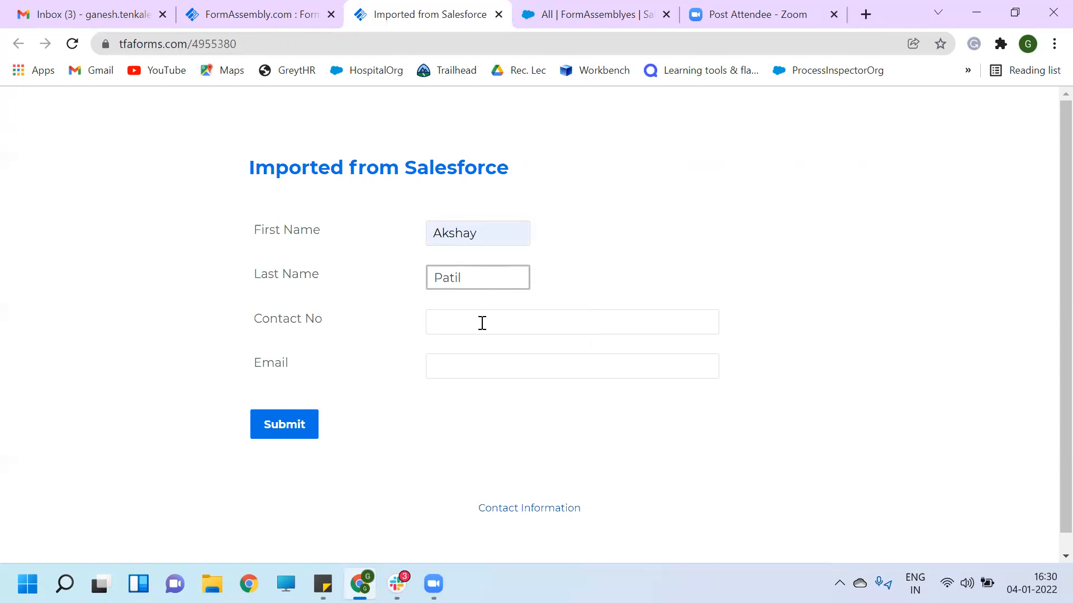
# - Enter a test contact number and e-mail address, then submit the form
pyautogui.click(481, 324)
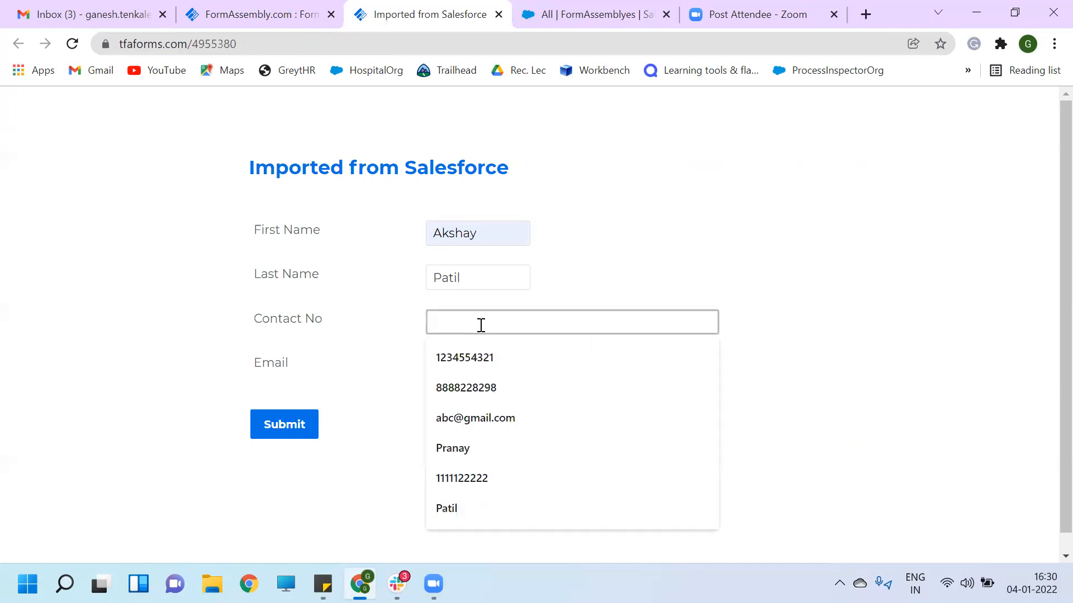
pyautogui.write('1234554321')
pyautogui.click(481, 367)
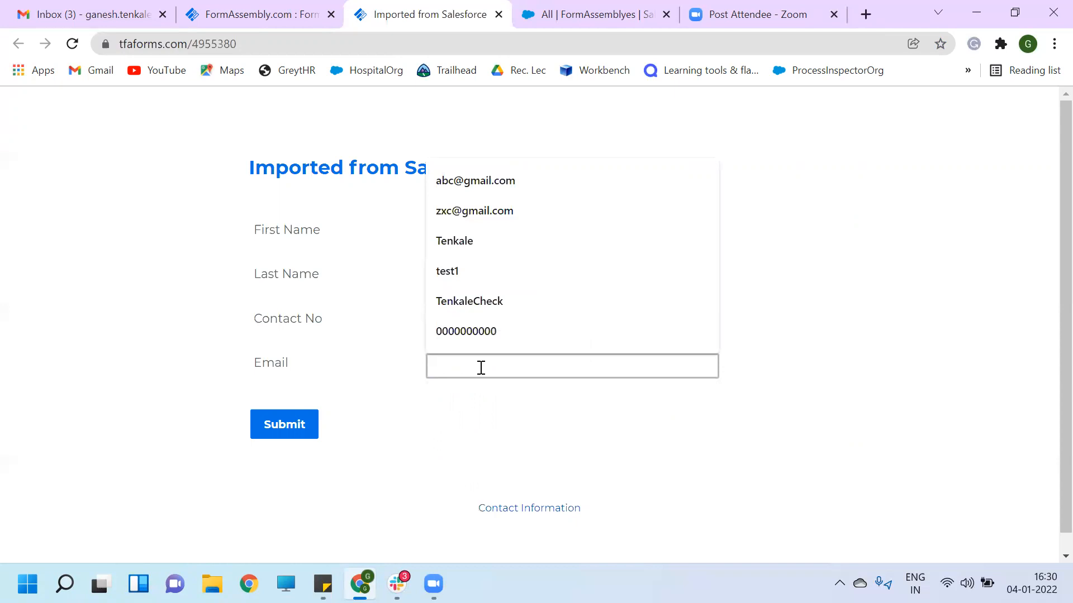
pyautogui.write('abc@gmail.com')
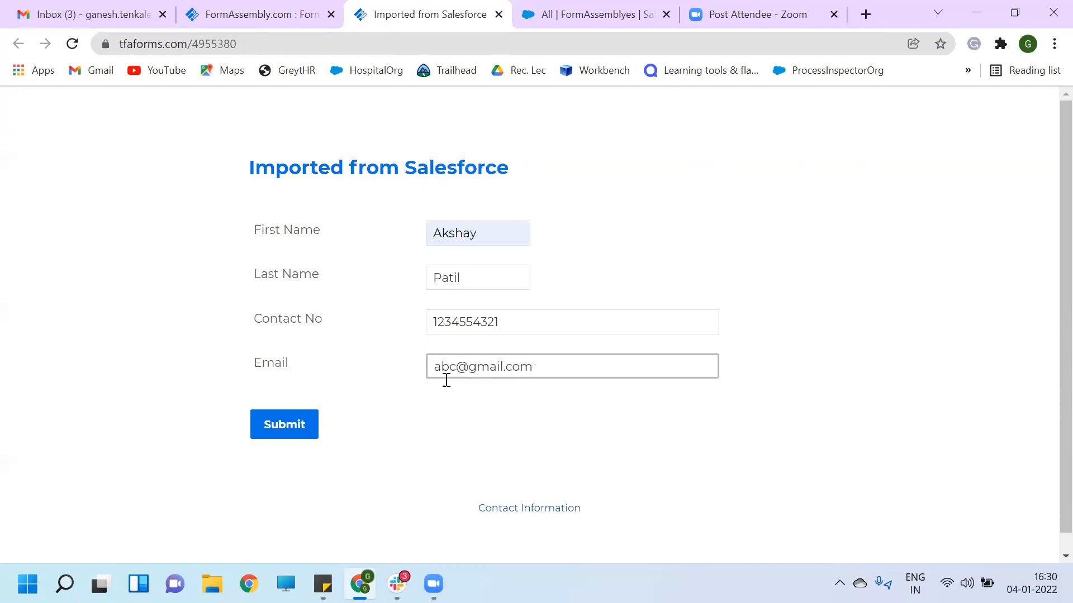
pyautogui.click(290, 423)
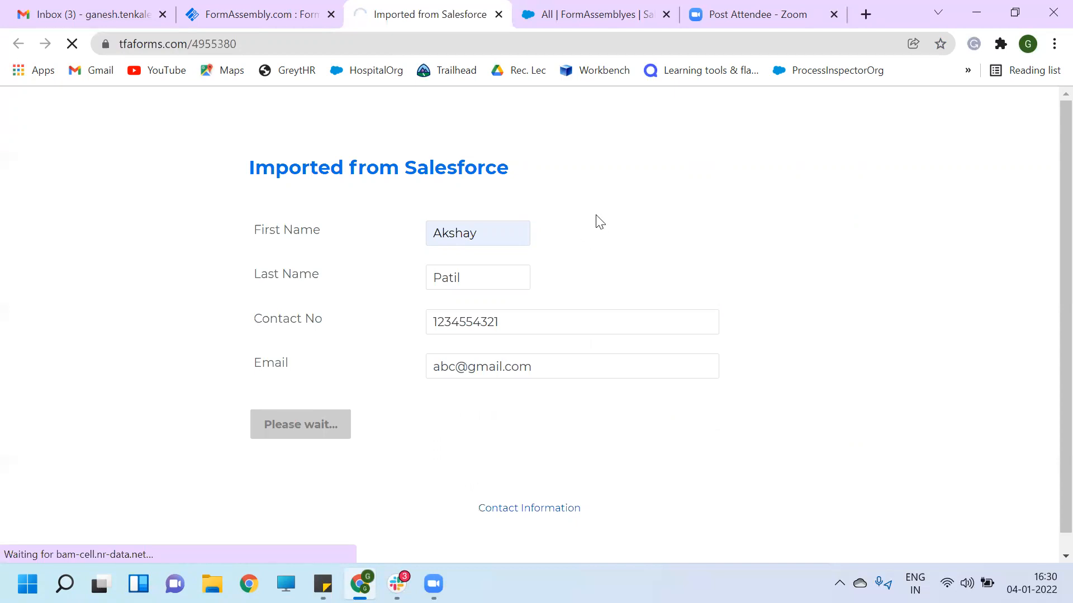
pyautogui.click(598, 15)
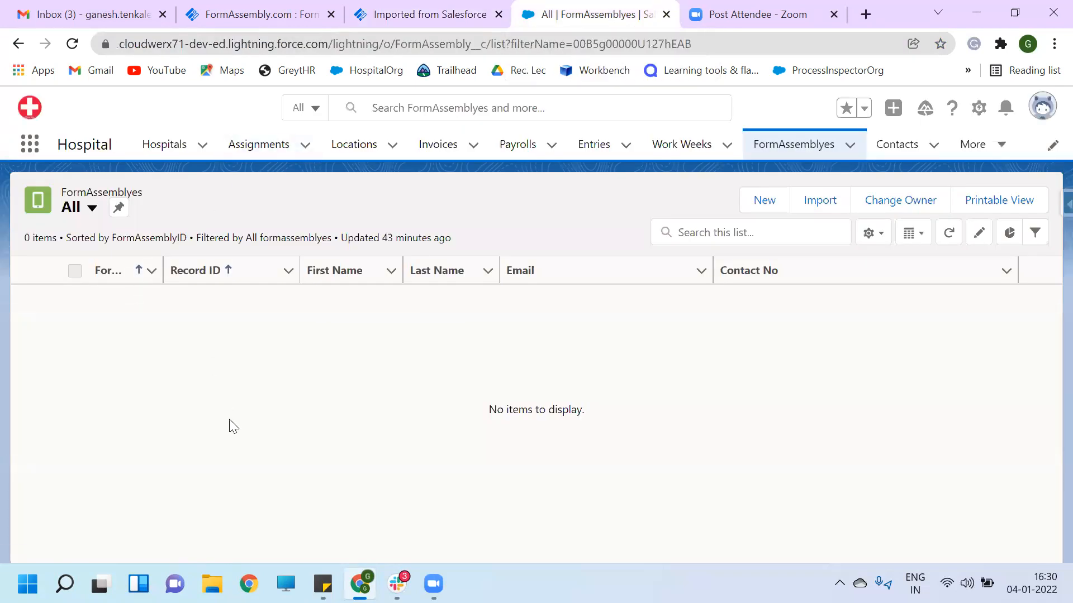
# - Reload the Salesforce FormAssemblyes list to confirm new record 37, then return to the builder
pyautogui.press('F5')
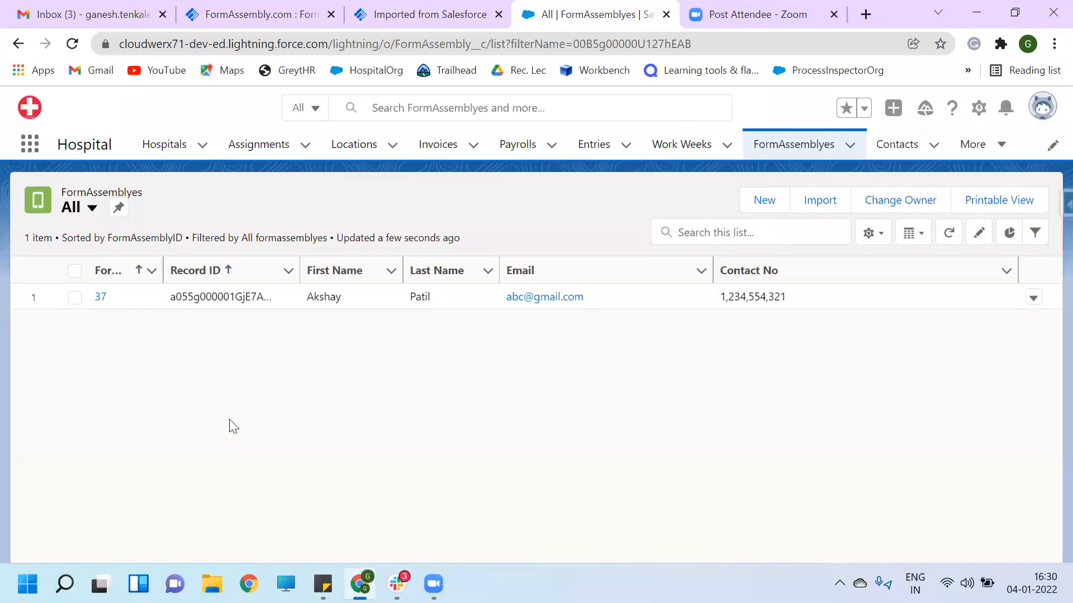
pyautogui.click(260, 14)
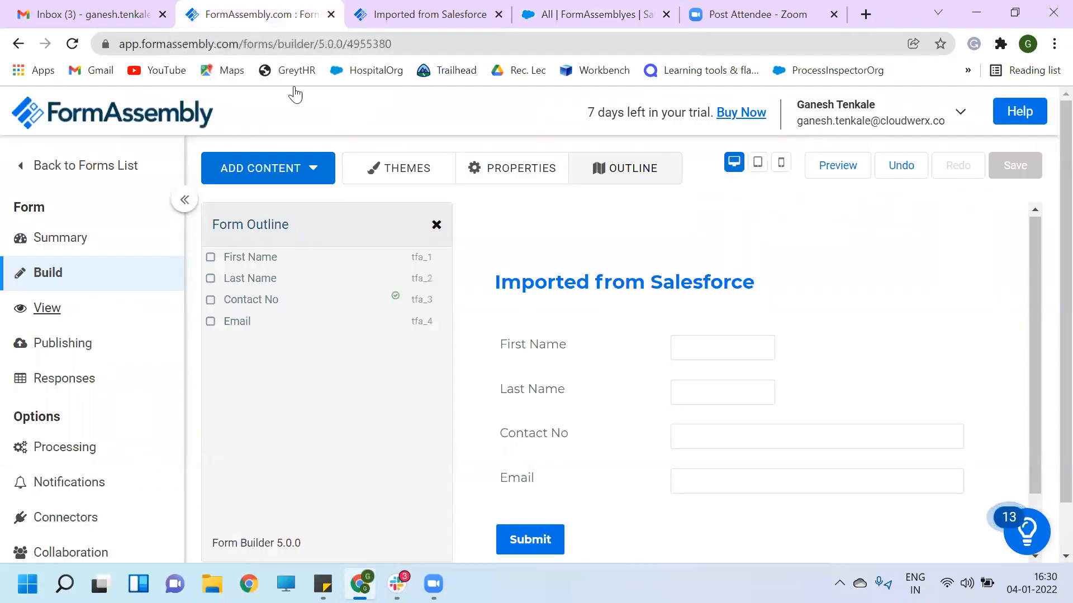
# - Set Contact No's expected input format to Number [0-9] with a length limit of 10
pyautogui.click(699, 439)
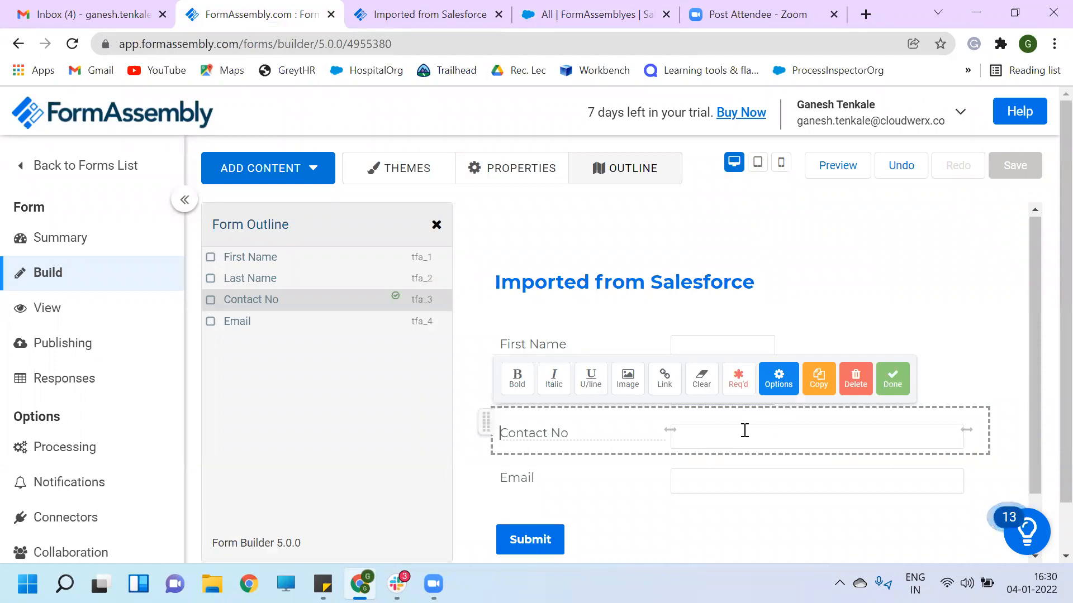
pyautogui.click(779, 383)
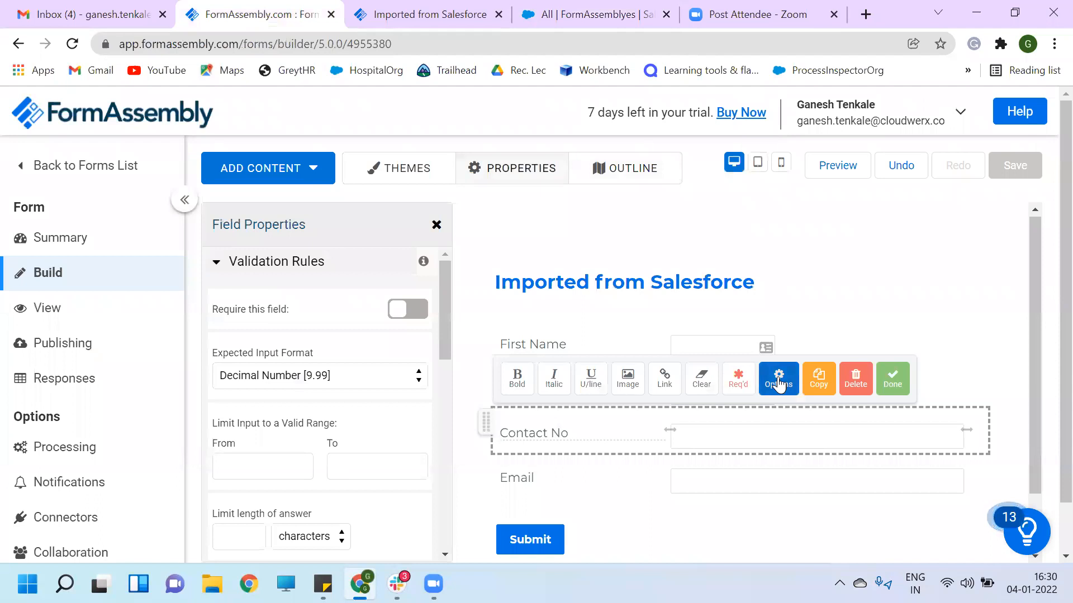
pyautogui.click(217, 262)
pyautogui.click(216, 263)
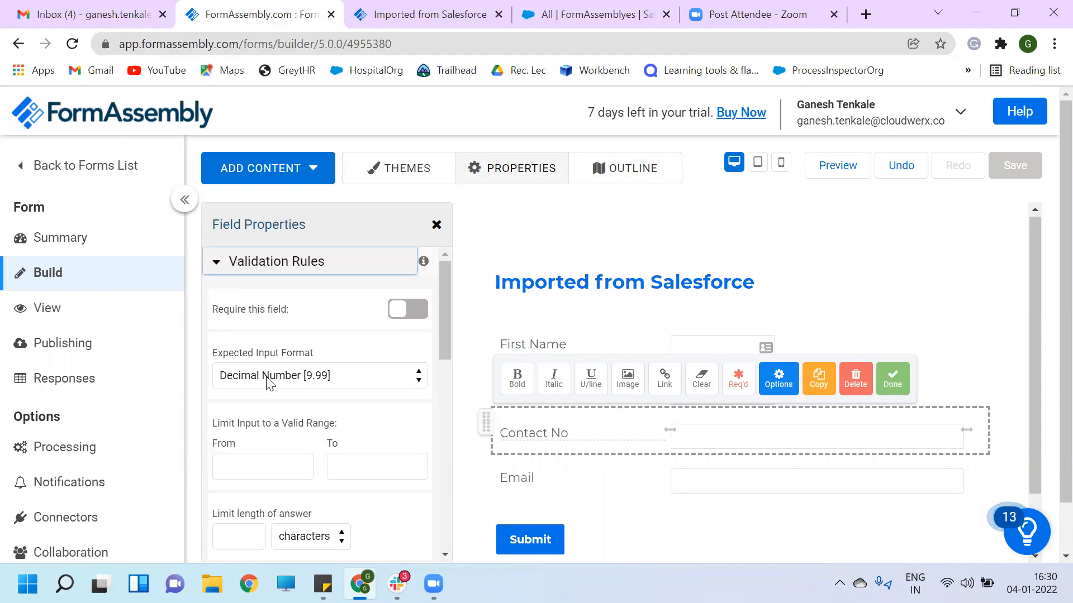
pyautogui.scroll(-1, 269, 380)
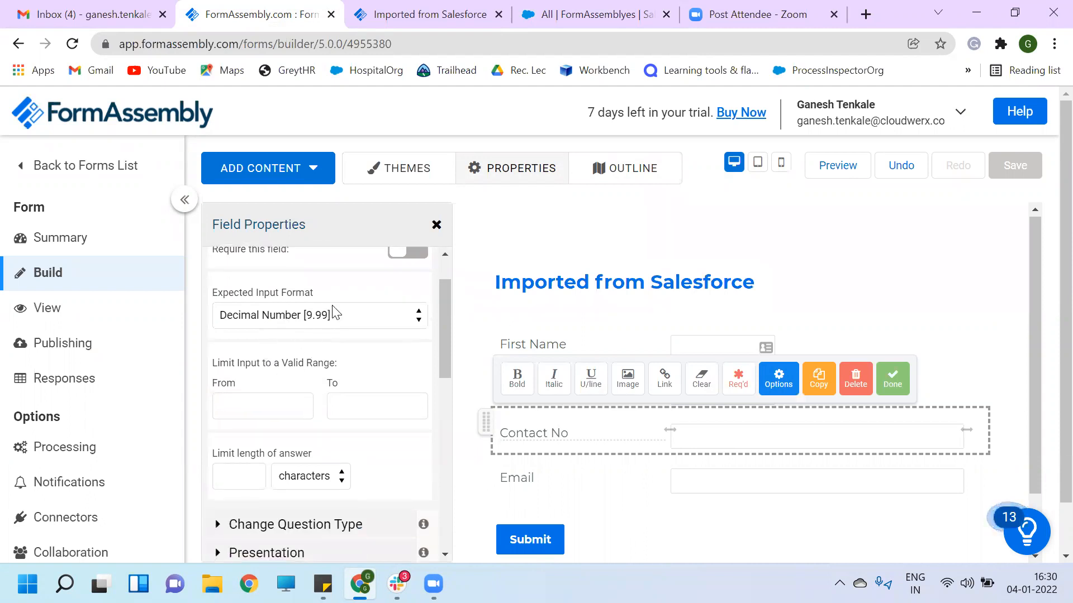
pyautogui.click(366, 321)
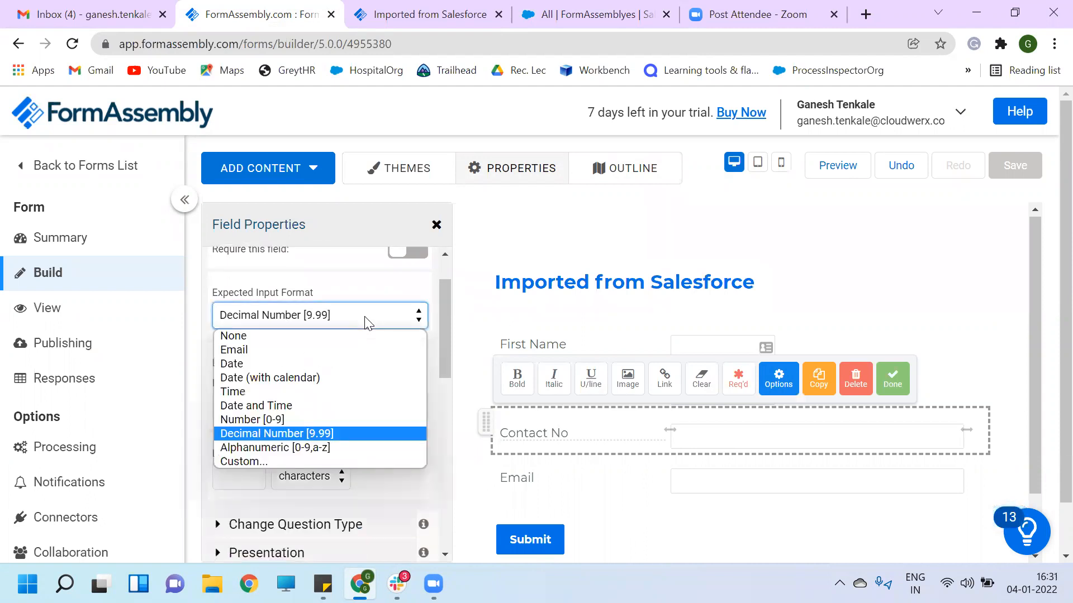
pyautogui.click(287, 419)
pyautogui.scroll(-2, 280, 451)
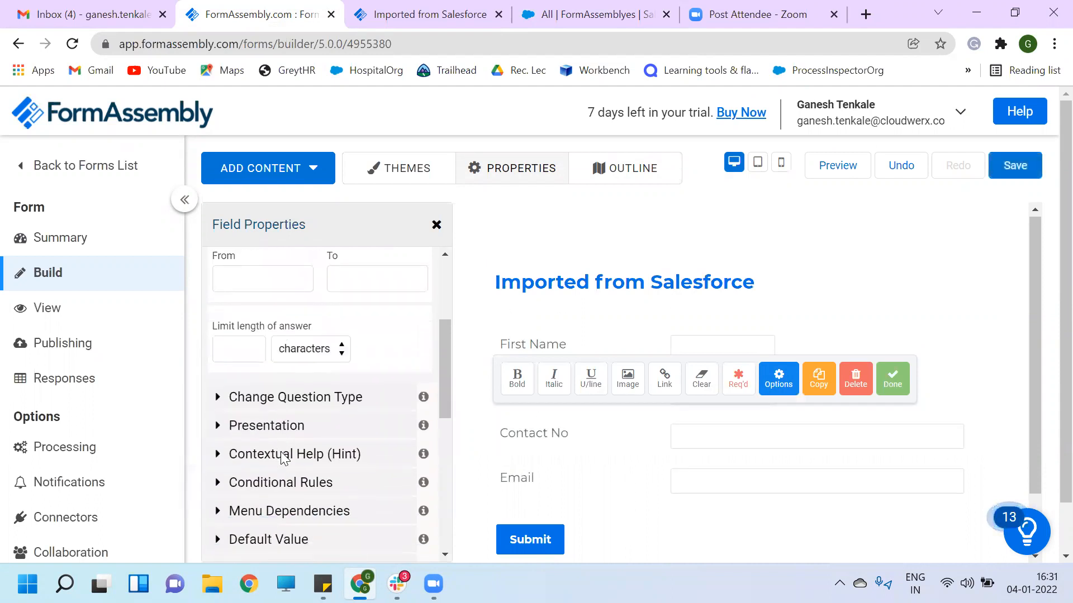
pyautogui.click(239, 350)
pyautogui.write('10')
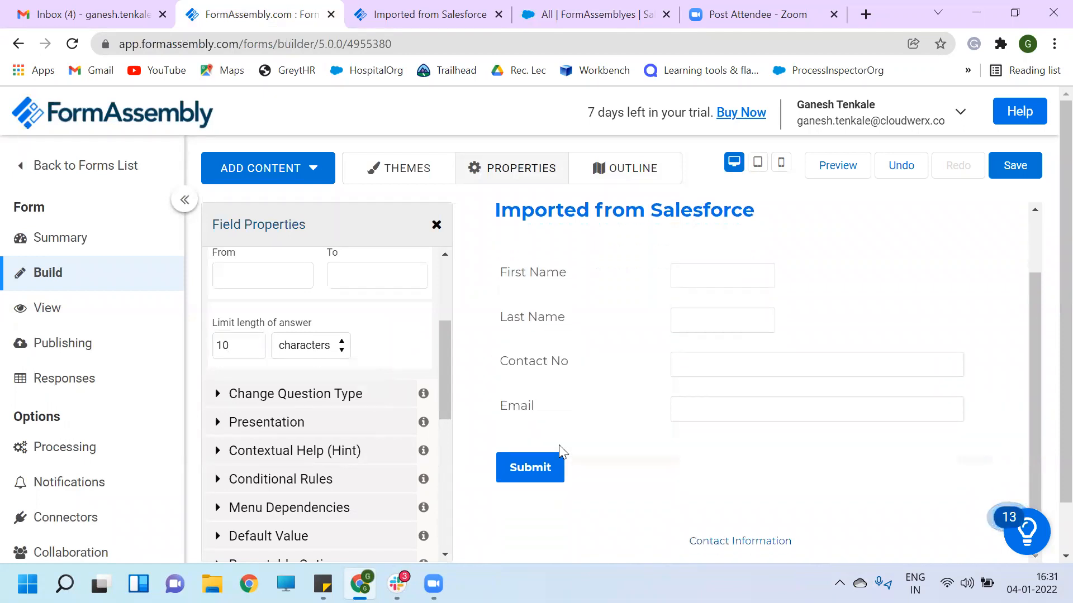
# - Save the form and open its live view
pyautogui.scroll(1, 559, 445)
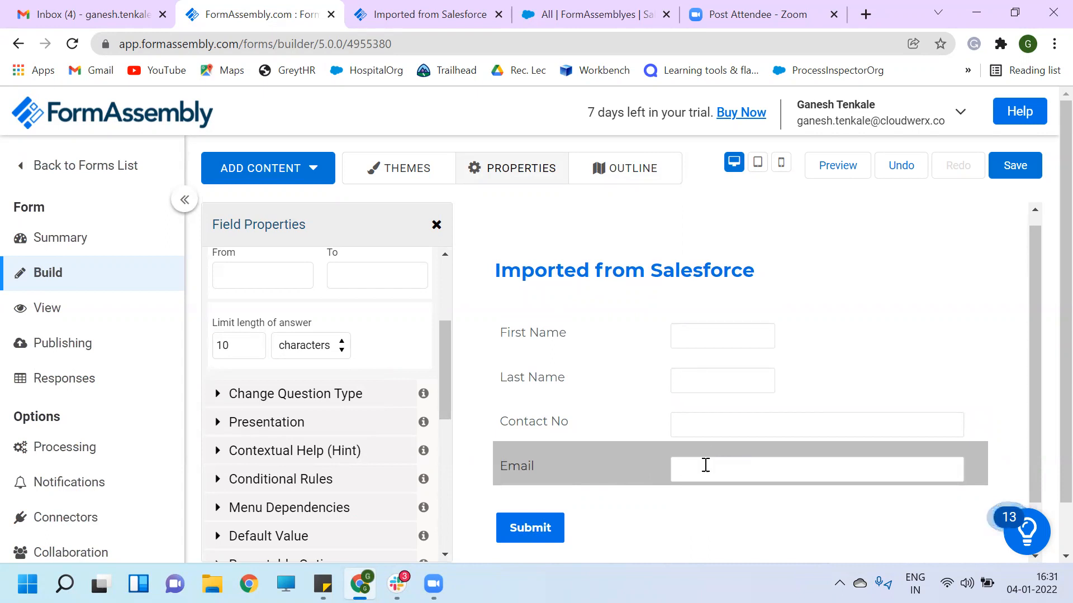
pyautogui.click(857, 281)
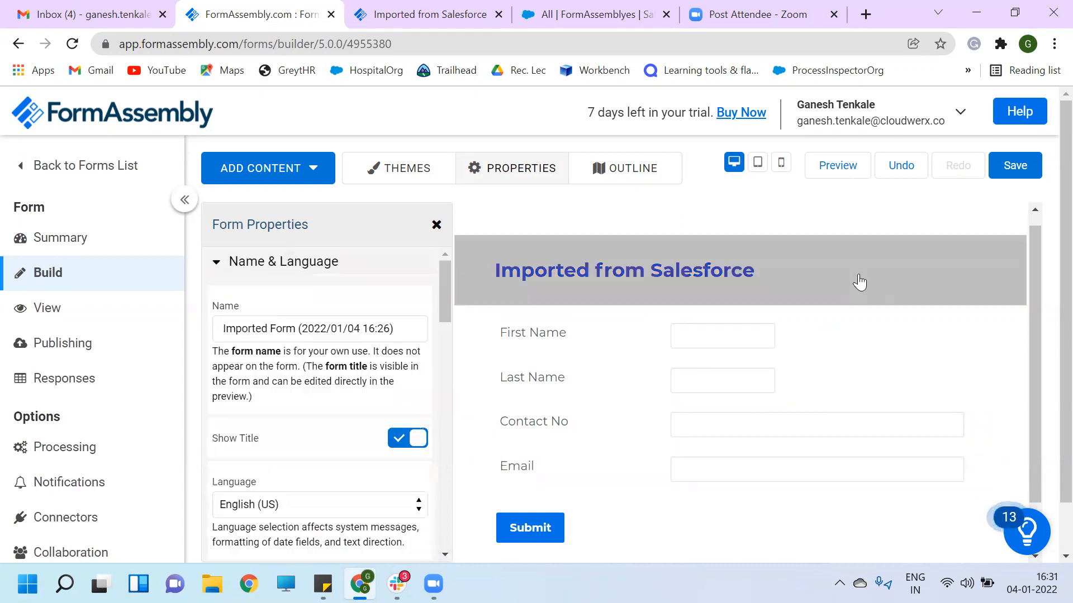
pyautogui.click(1014, 167)
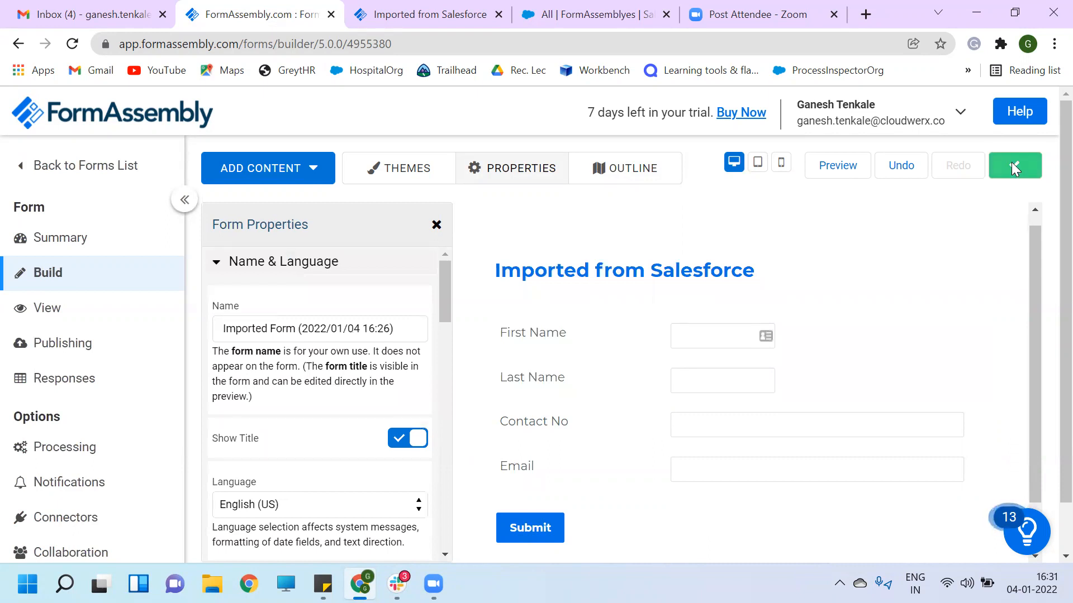
pyautogui.click(47, 308)
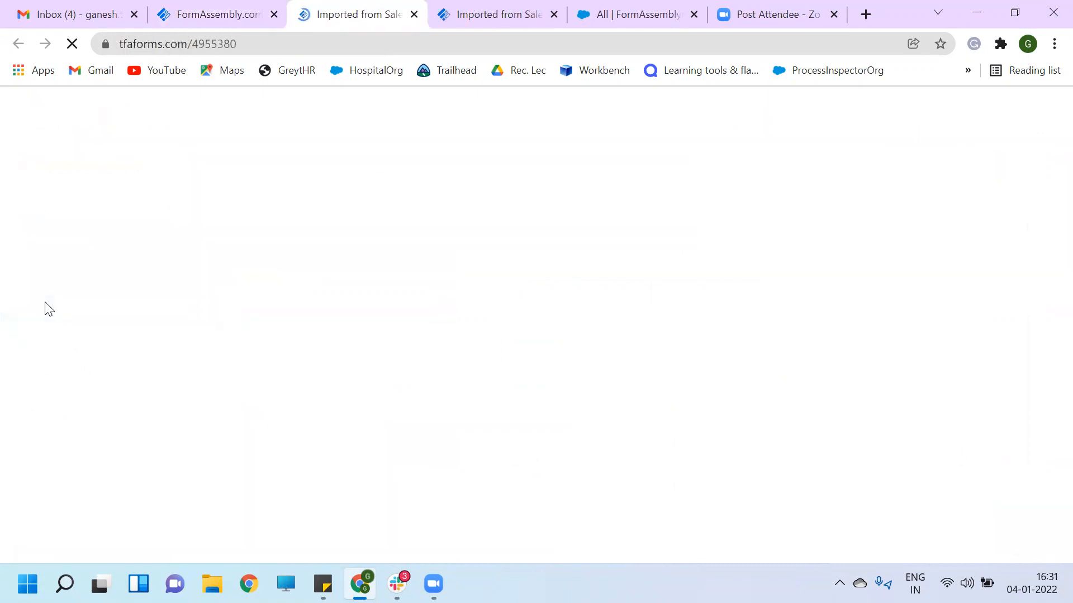
# - Submit the live form with letters in Contact No plus a test name and e-mail
pyautogui.click(467, 324)
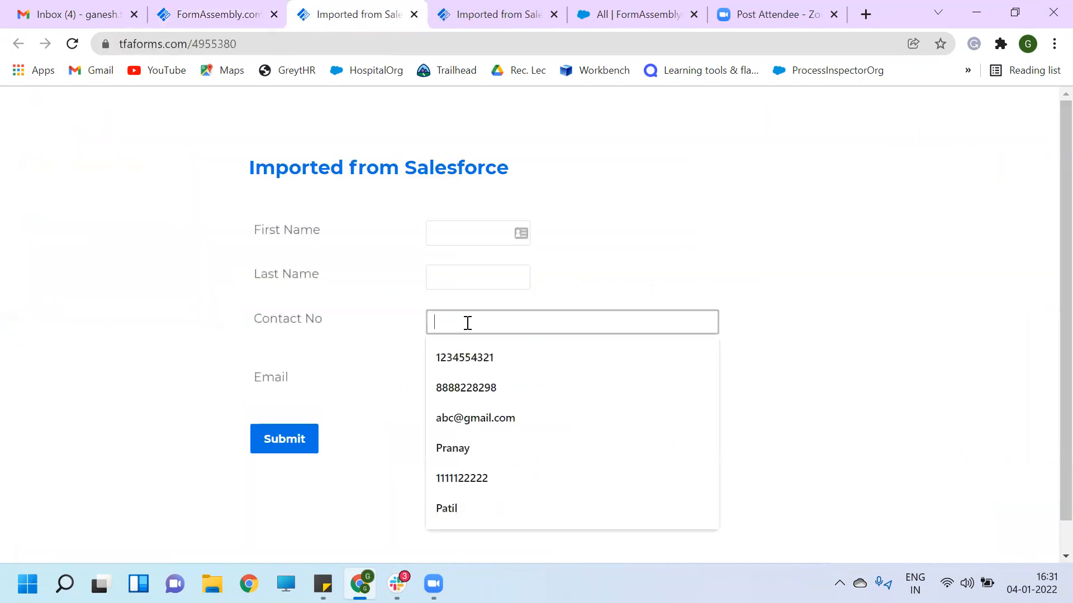
pyautogui.write('aas')
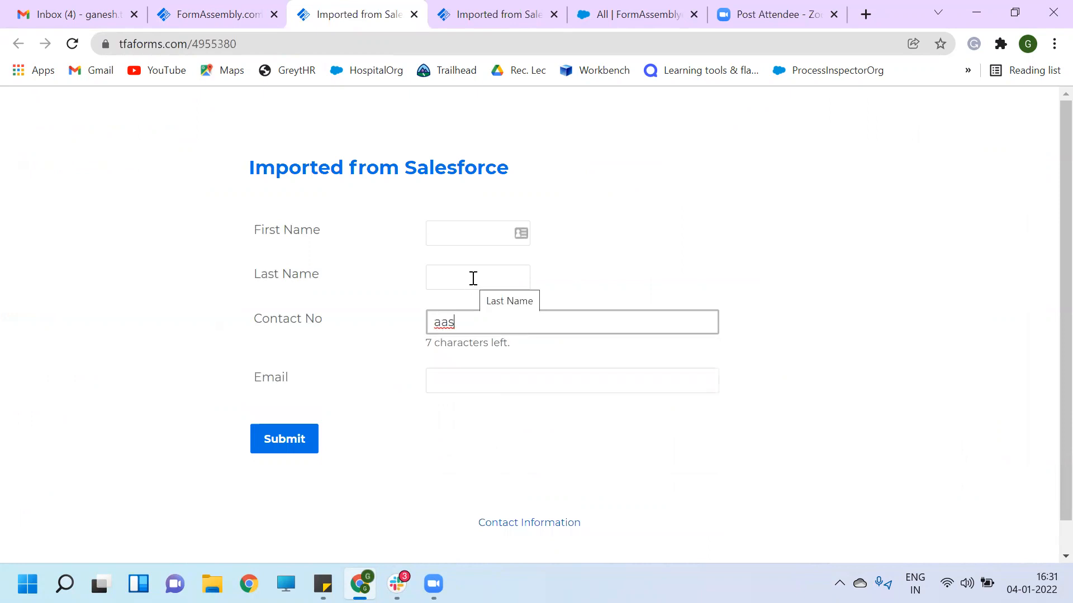
pyautogui.write('s')
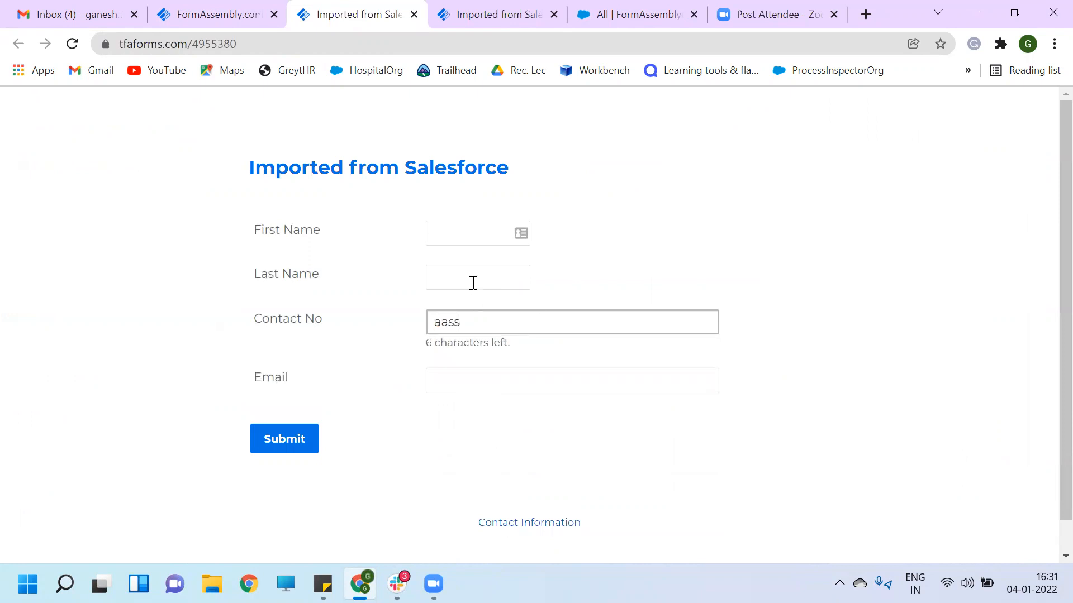
pyautogui.write('dffggh')
pyautogui.click(452, 230)
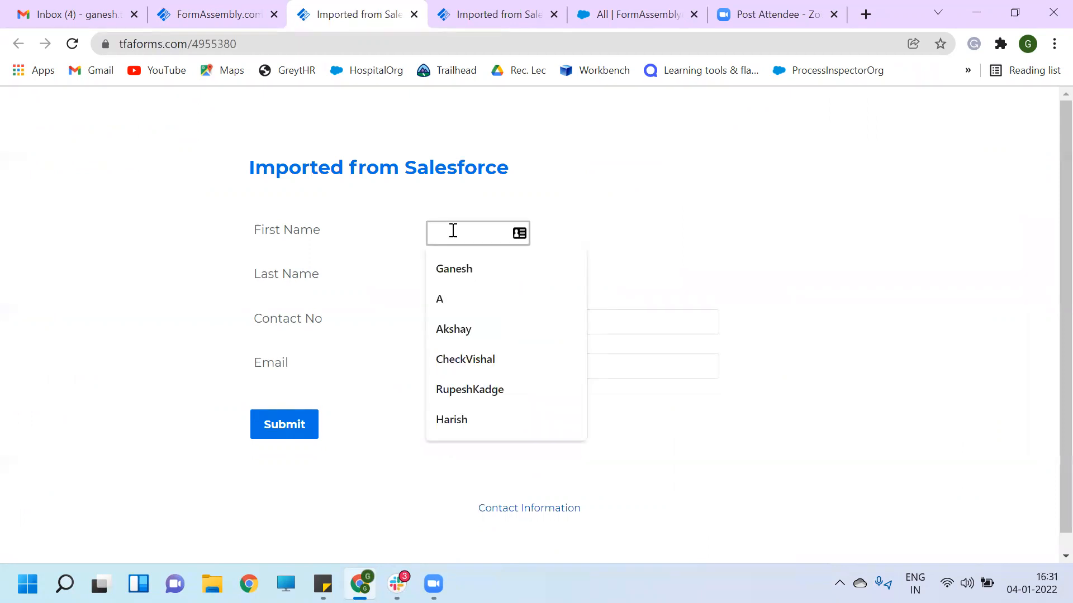
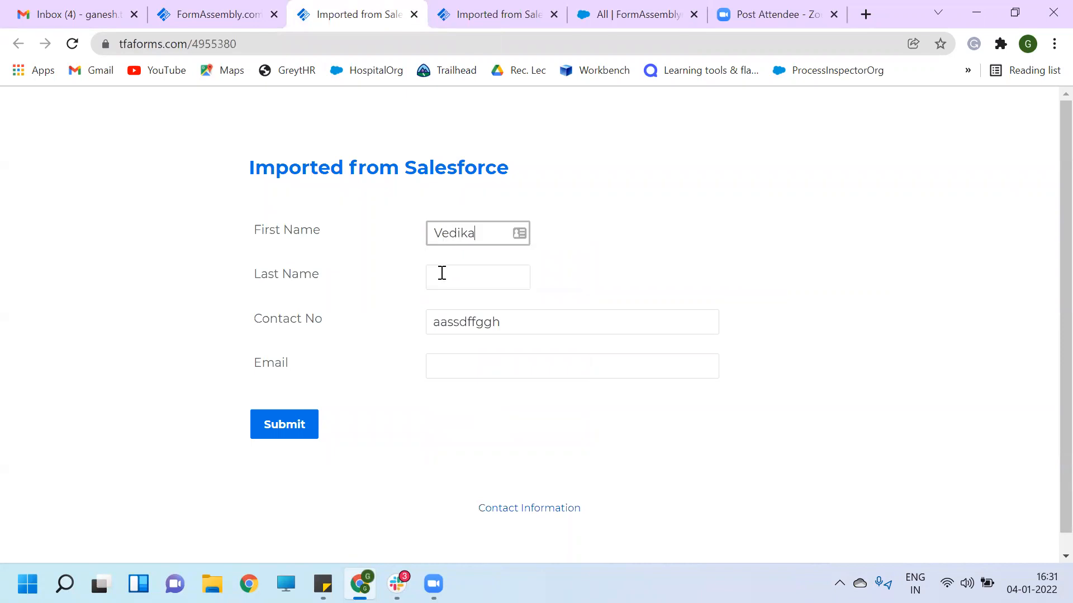
pyautogui.click(442, 273)
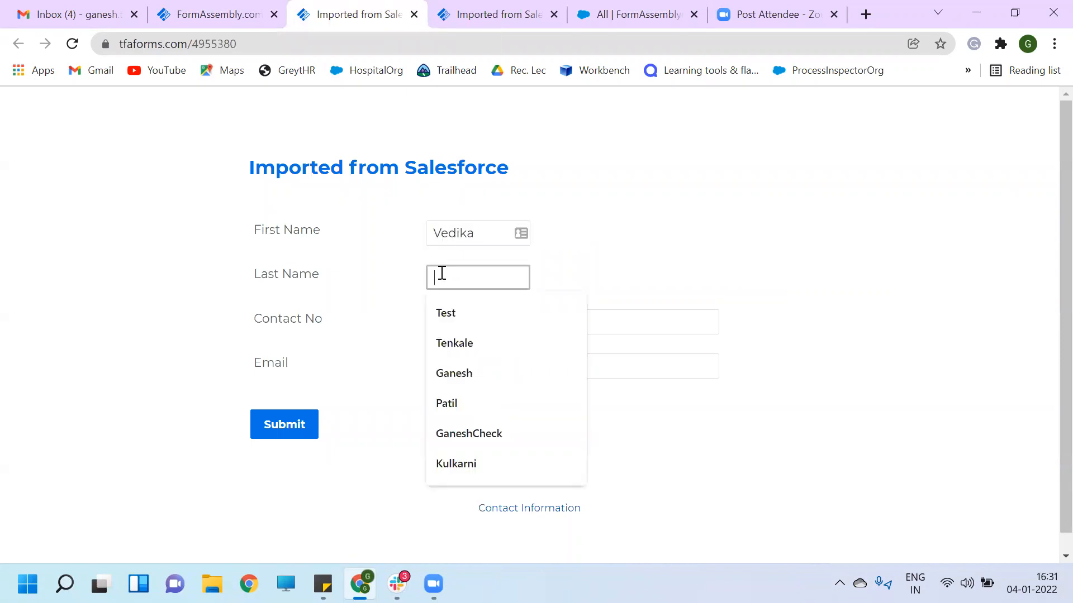
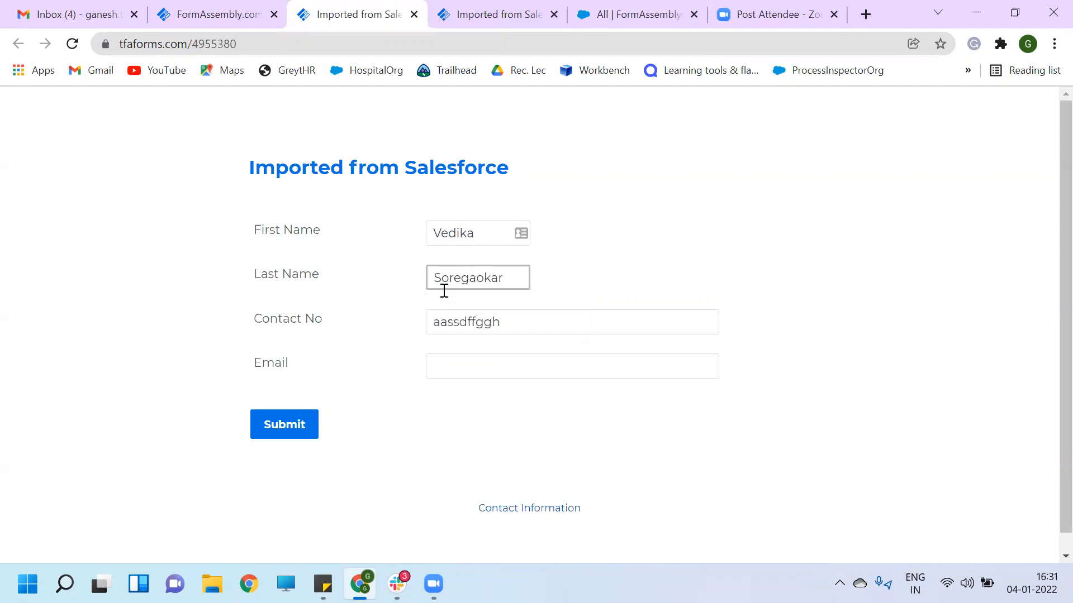
pyautogui.click(465, 364)
pyautogui.write('abc')
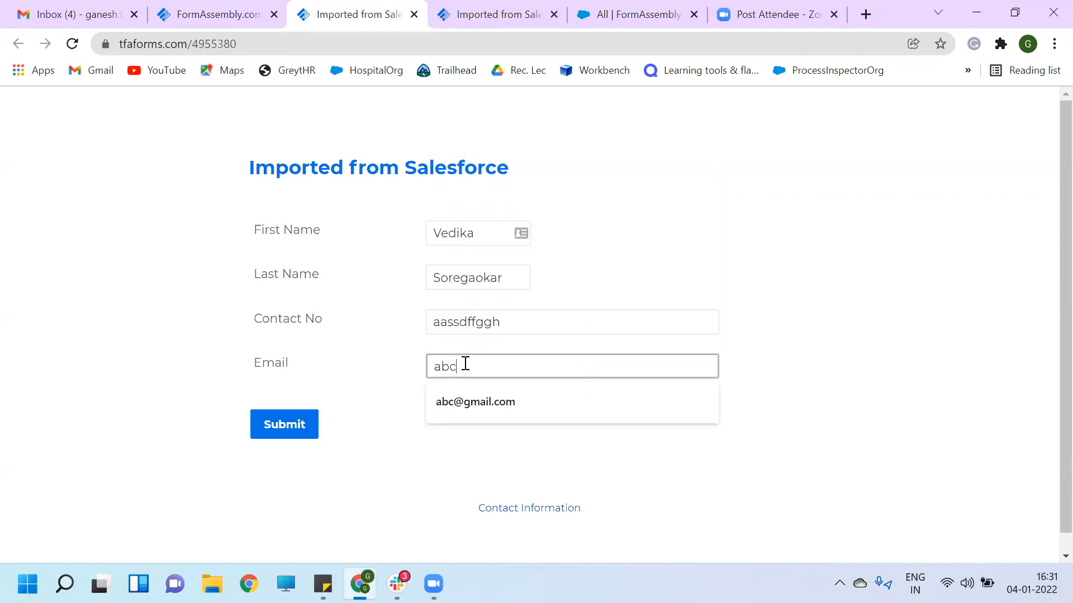
pyautogui.write('d@gmail')
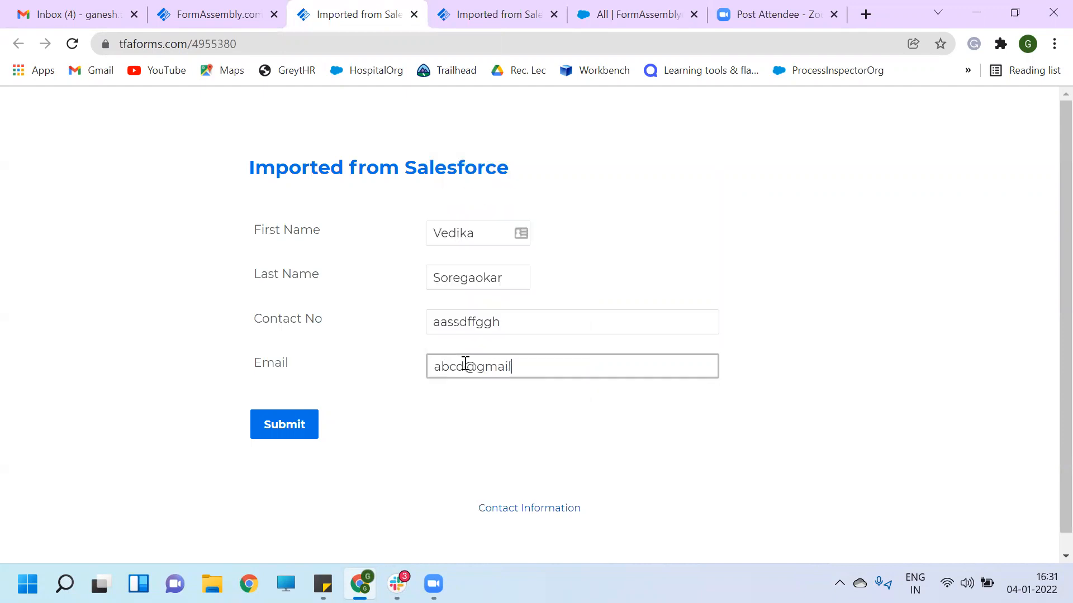
pyautogui.write('.com')
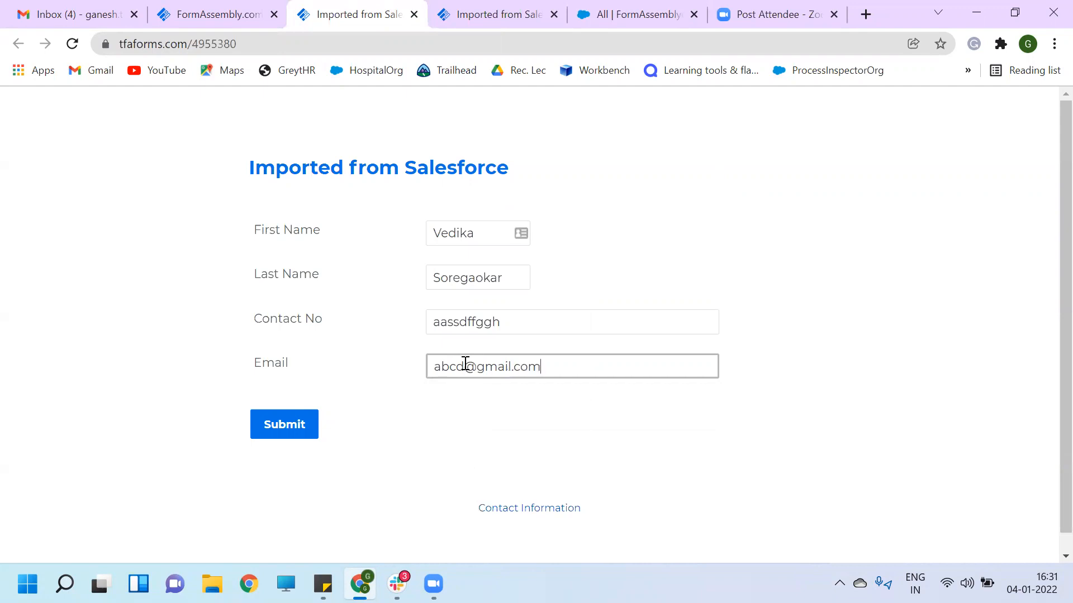
pyautogui.click(286, 425)
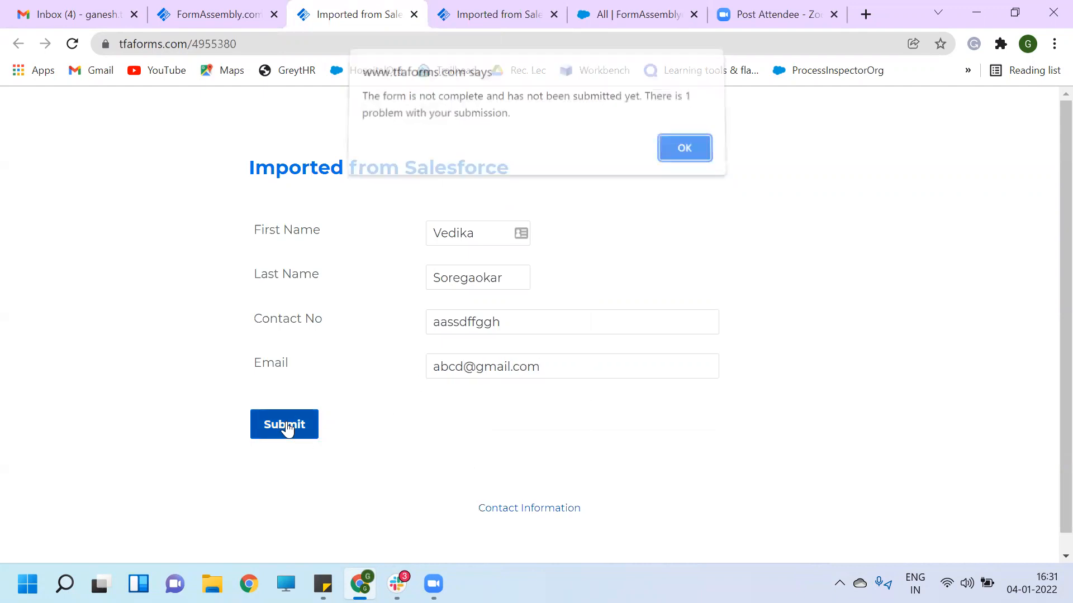
# - Dismiss the validation alert, replace Contact No with a 10-digit number, and resubmit
pyautogui.click(682, 155)
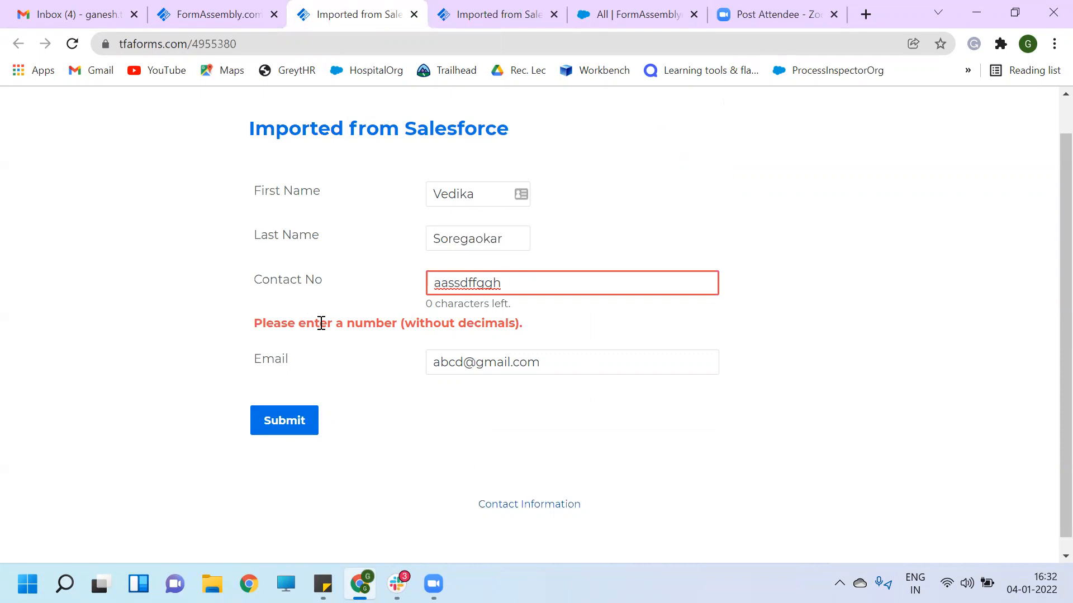
pyautogui.press('BackSpace')
pyautogui.press('BackSpace')
pyautogui.press('BackSpace')
pyautogui.press('BackSpace')
pyautogui.press('BackSpace')
pyautogui.press('BackSpace')
pyautogui.press('BackSpace')
pyautogui.press('BackSpace')
pyautogui.press('BackSpace')
pyautogui.press('BackSpace')
pyautogui.write('12')
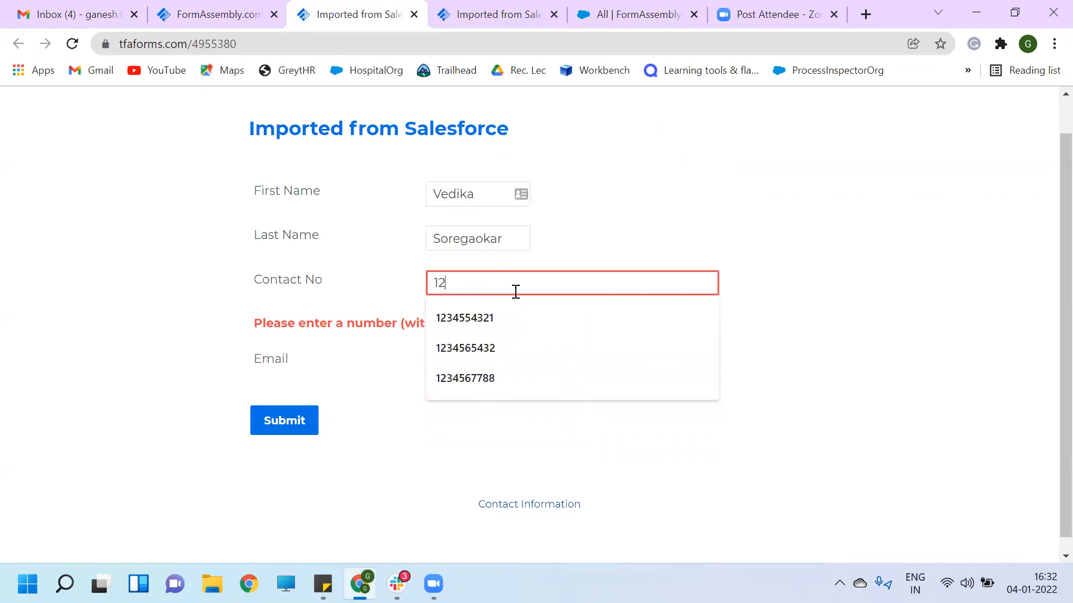
pyautogui.write('34554322')
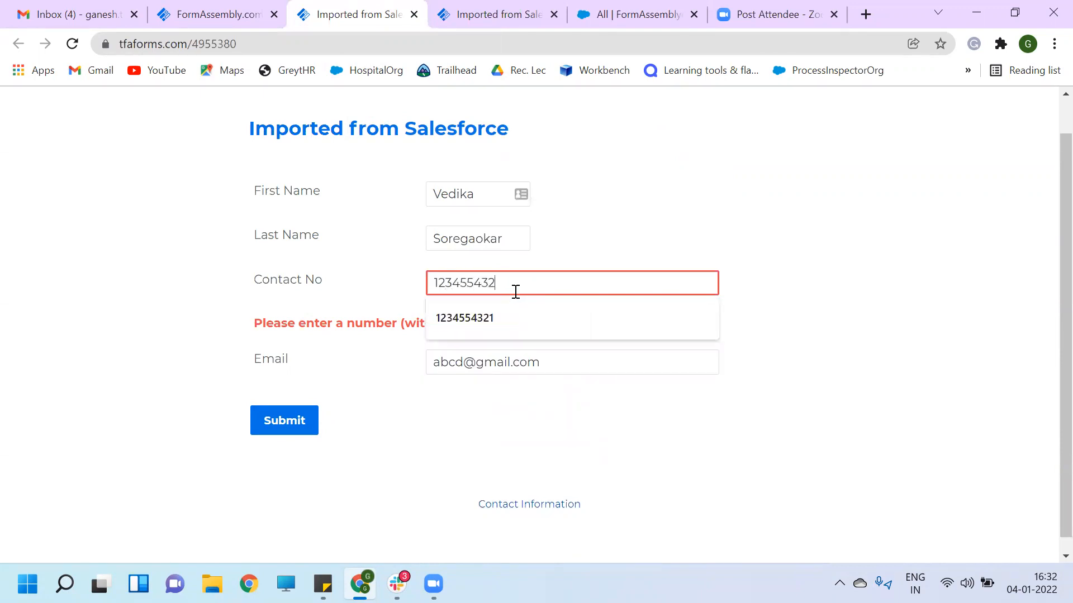
pyautogui.click(290, 422)
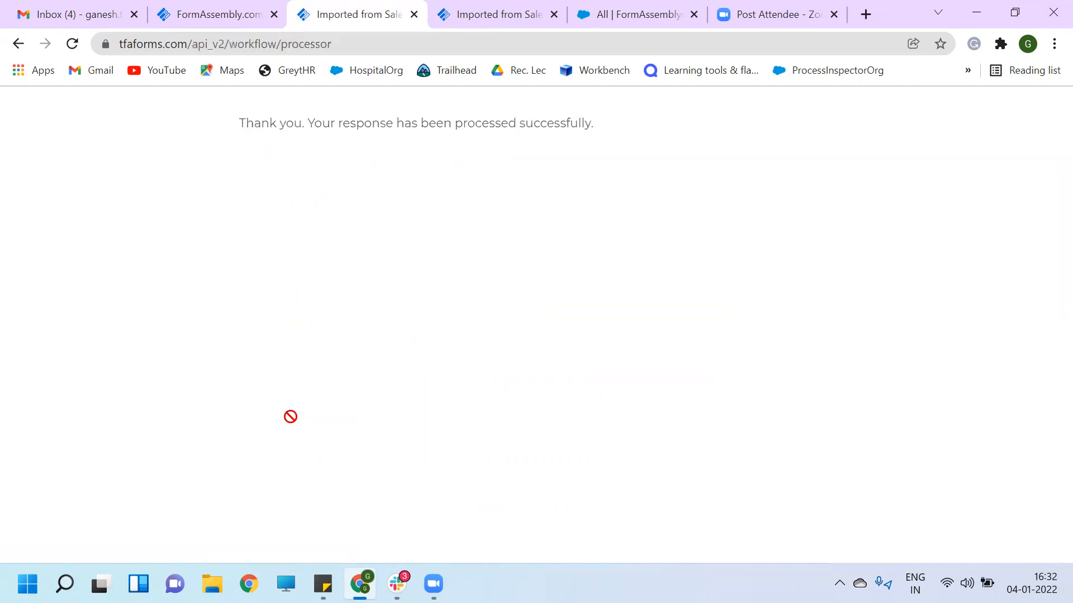
pyautogui.click(209, 15)
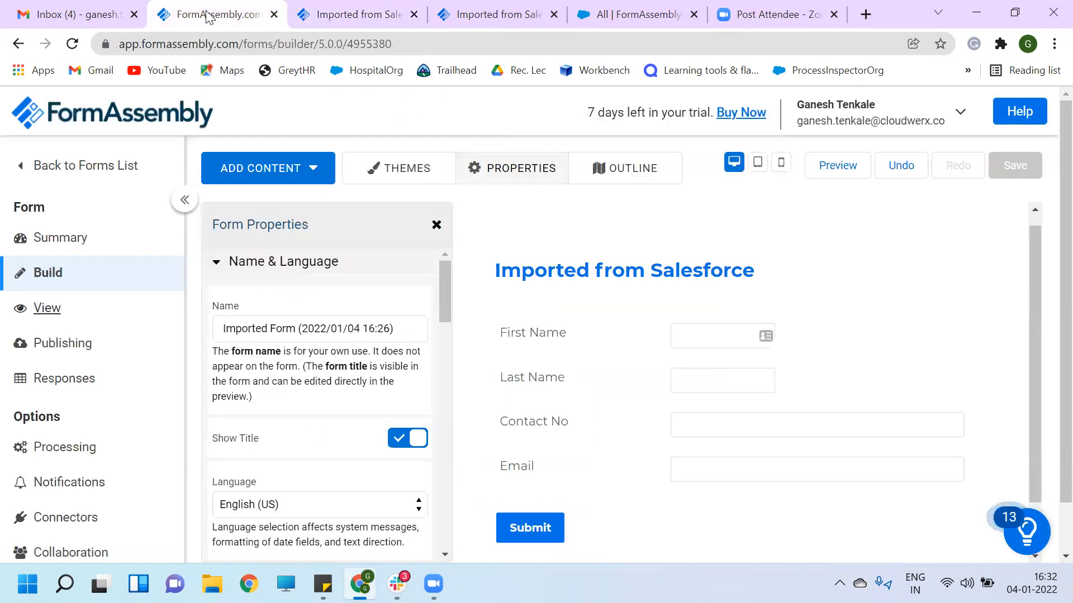
# - Select the First Name field and scroll its properties to the input format, still None
pyautogui.click(695, 331)
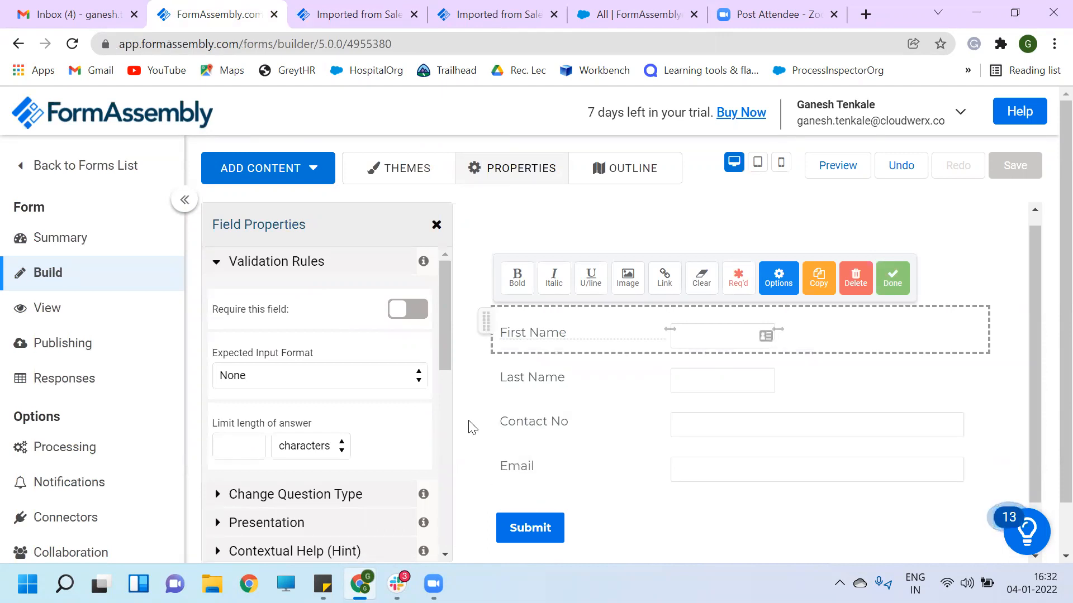
pyautogui.scroll(-1, 472, 428)
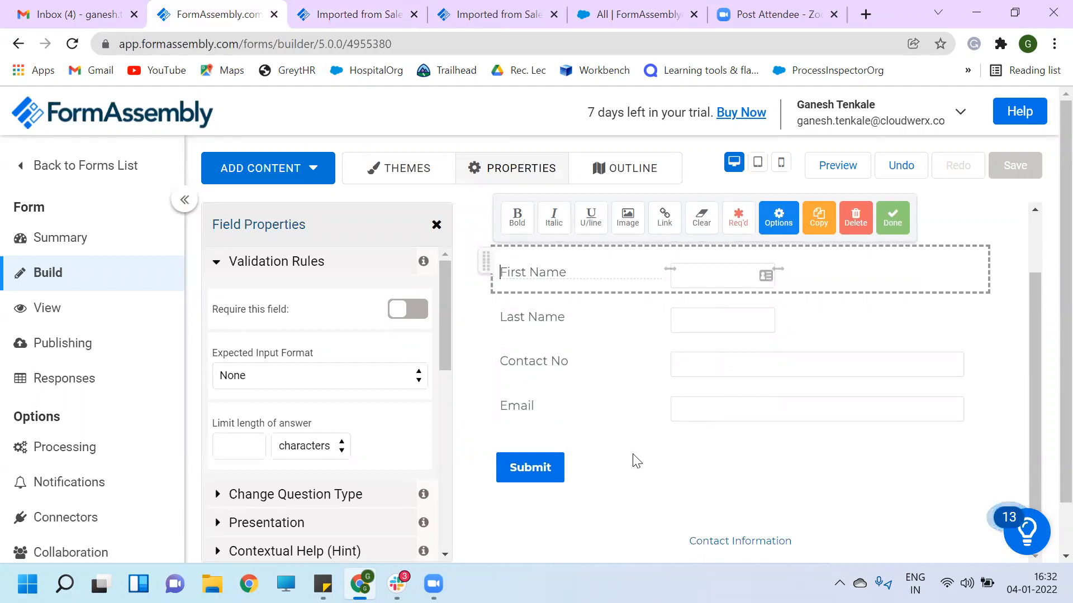
# - Switch to the form-wide properties and scroll down to the empty Custom Code section
pyautogui.click(513, 174)
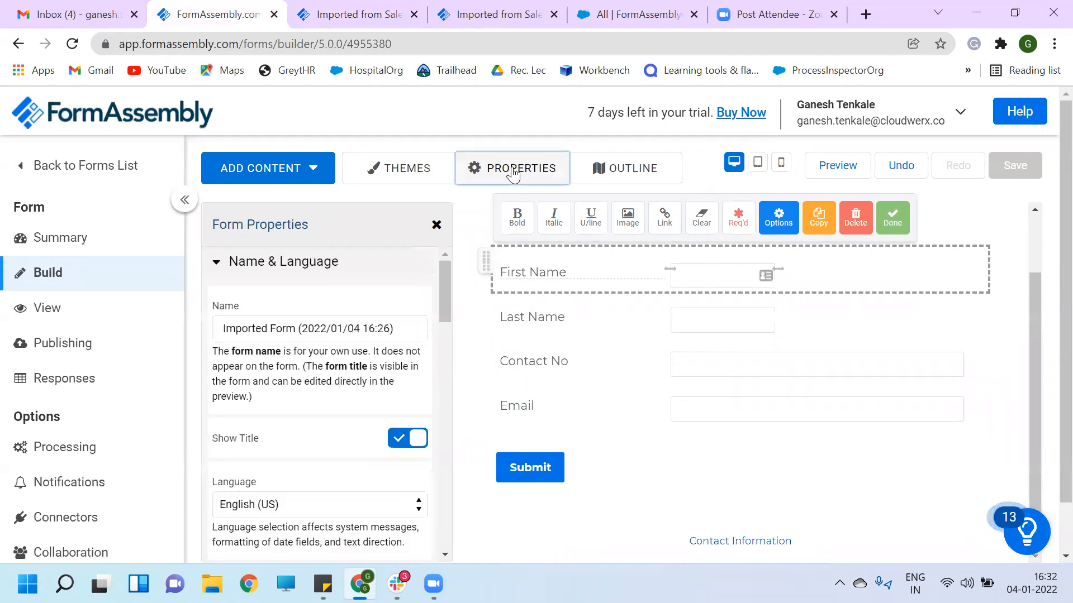
pyautogui.scroll(-5, 296, 430)
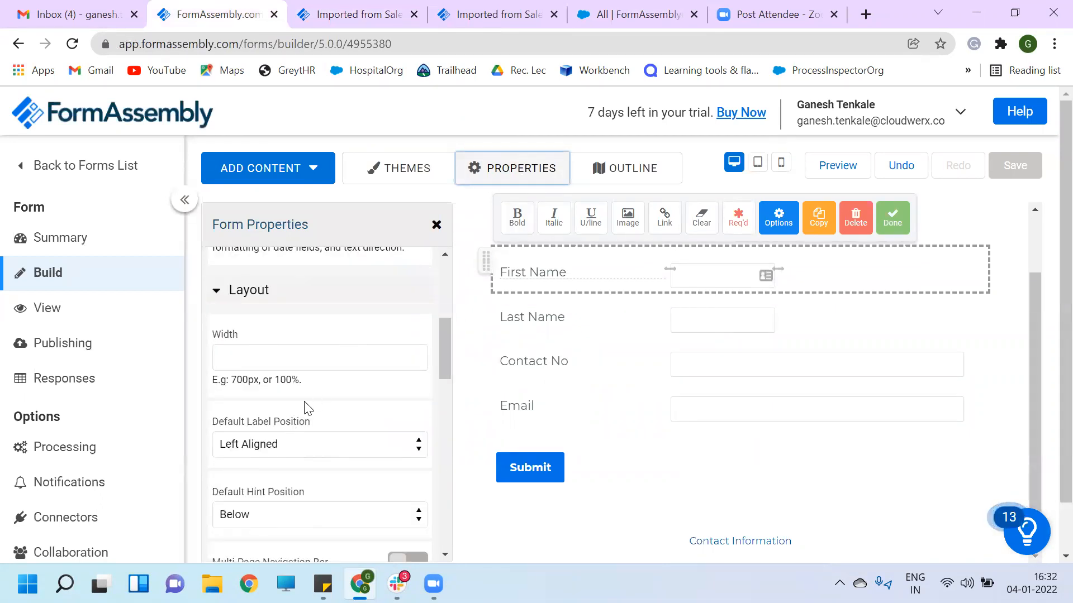
pyautogui.scroll(-10, 307, 405)
pyautogui.scroll(2, 306, 407)
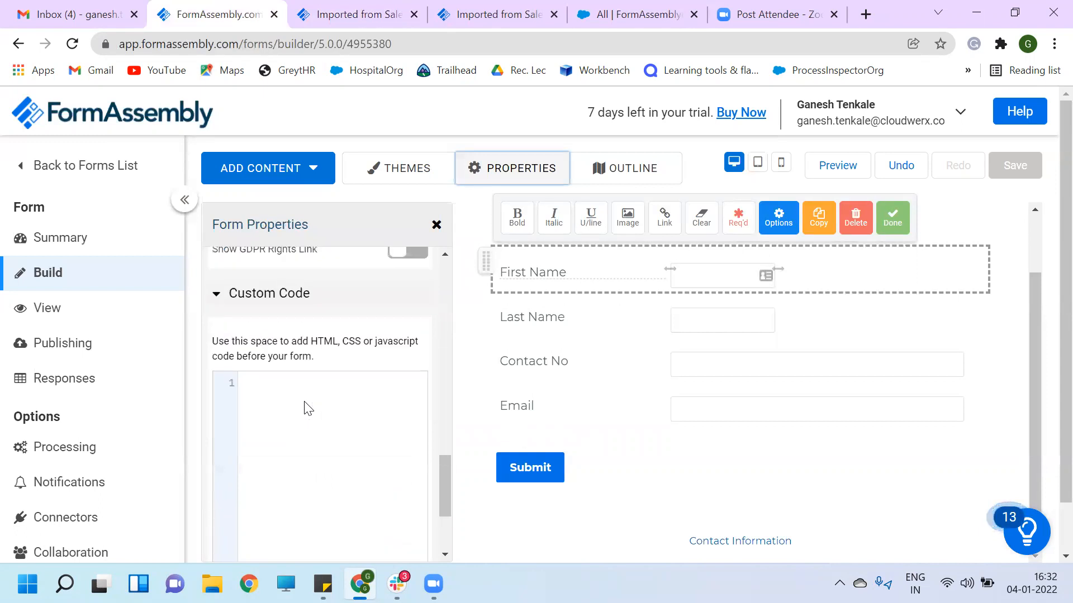
pyautogui.click(865, 15)
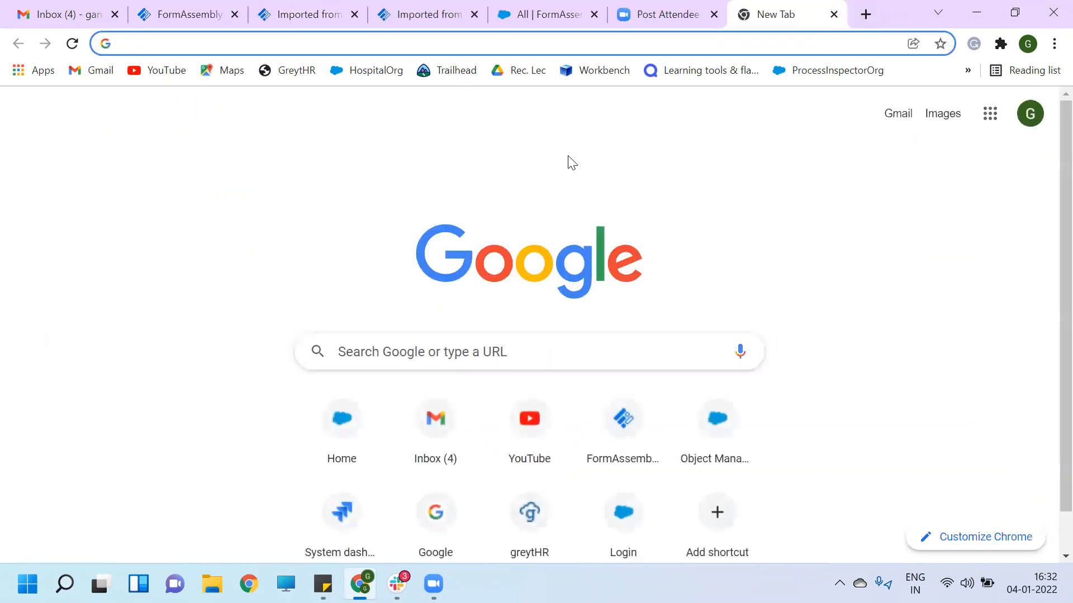
# - Search 'basic html code' and copy the example HTML from W3Schools' HTML Basic page
pyautogui.write('basic html co')
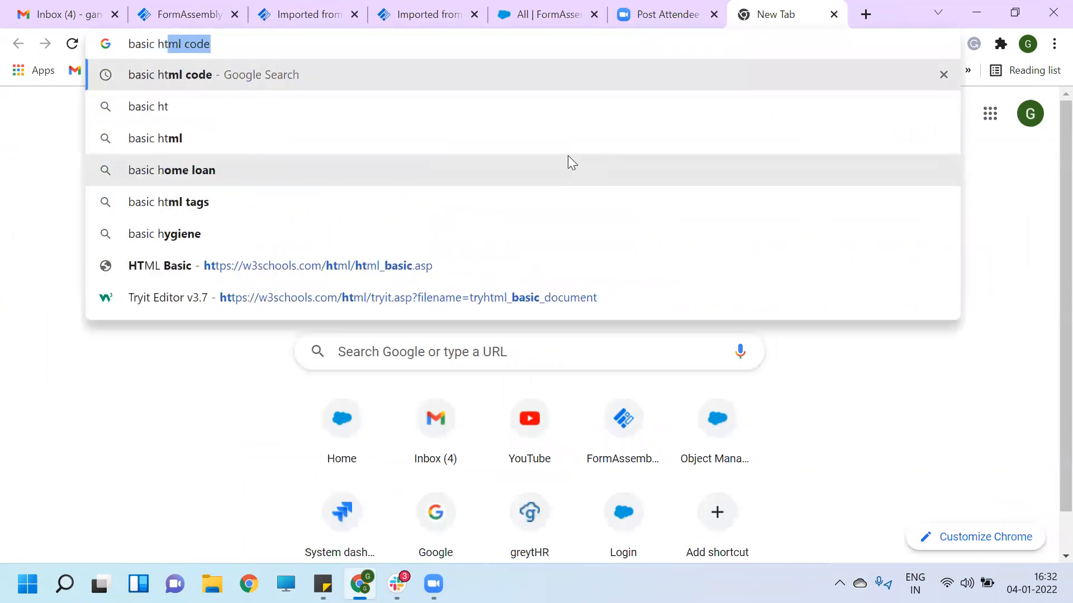
pyautogui.write('de')
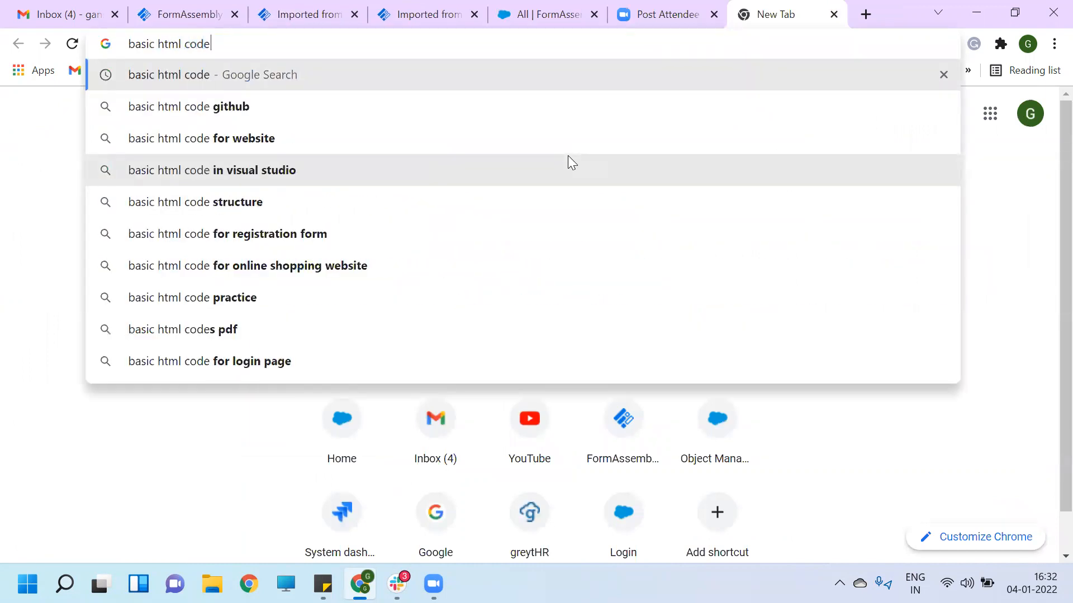
pyautogui.press('Return')
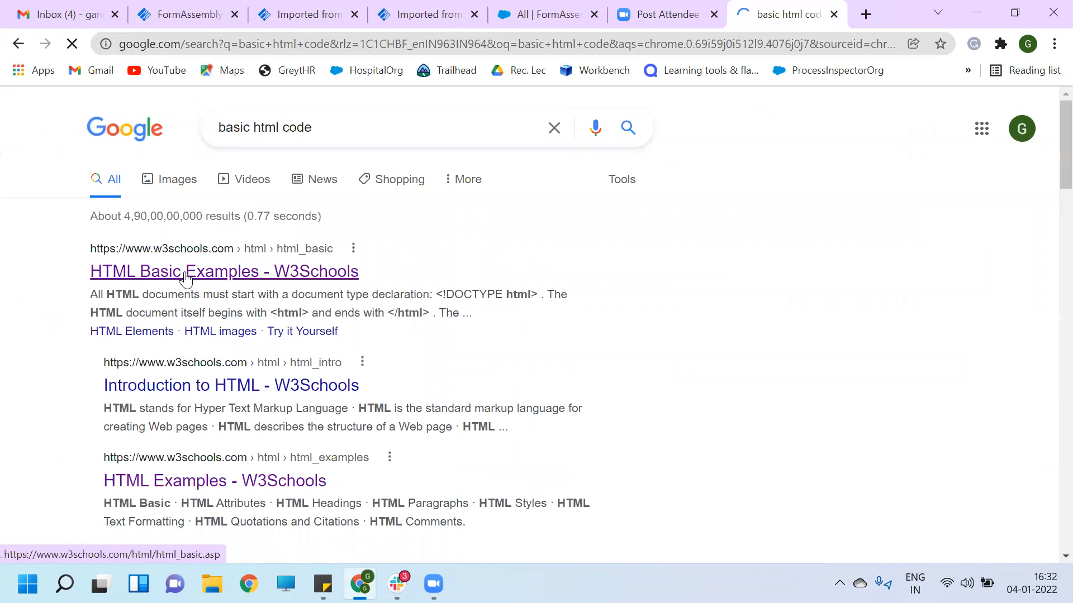
pyautogui.click(188, 279)
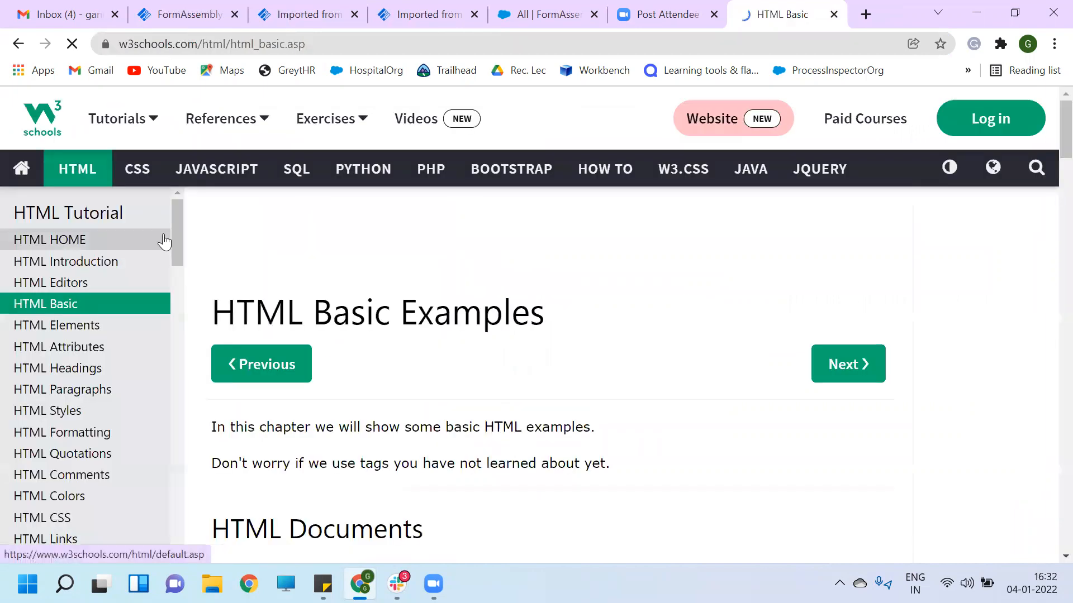
pyautogui.scroll(-8, 428, 391)
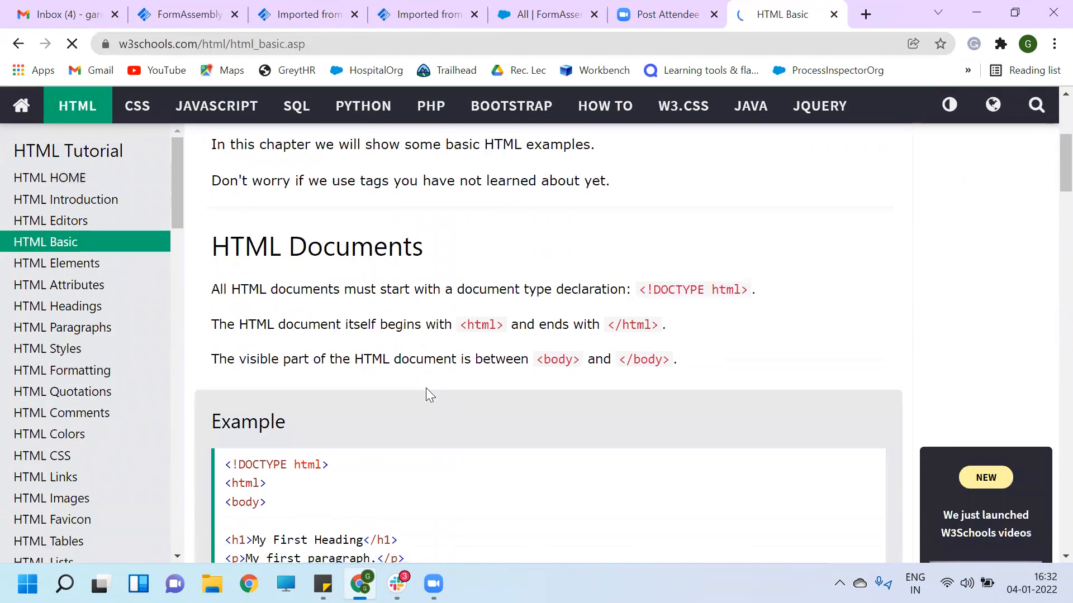
pyautogui.moveTo(286, 458); pyautogui.dragTo(220, 323)
pyautogui.hotkey('ctrl', 'c')
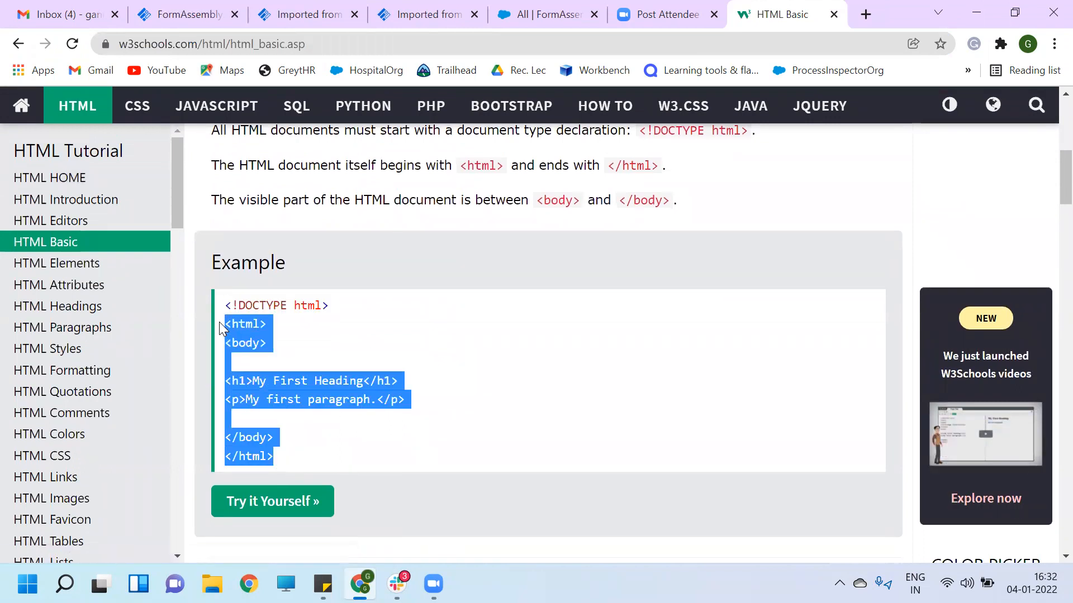
# - Close the two submitted-form tabs and return to the FormAssembly builder
pyautogui.click(530, 16)
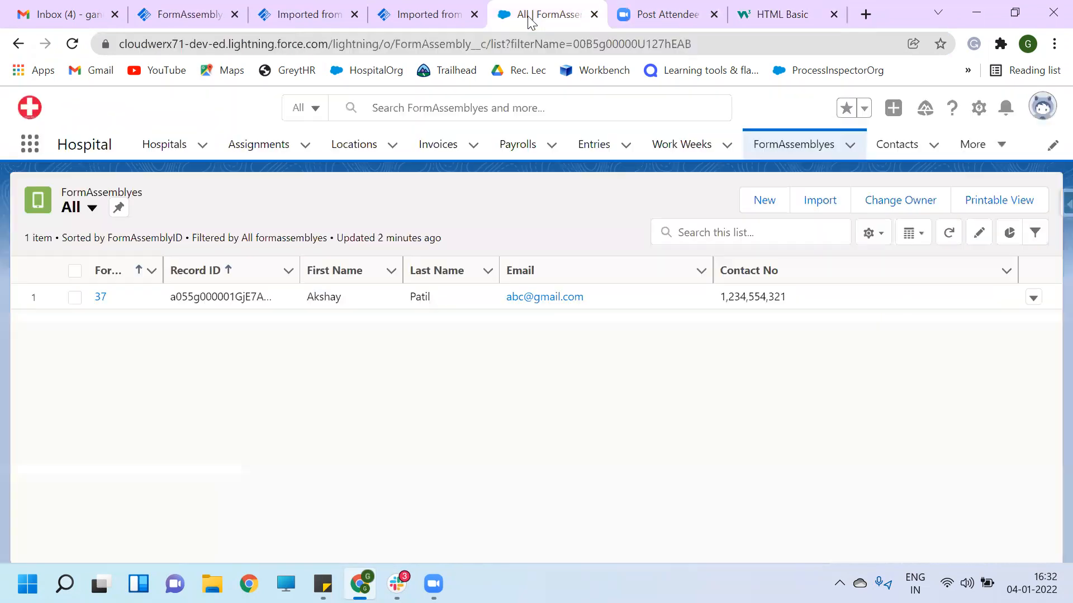
pyautogui.click(426, 16)
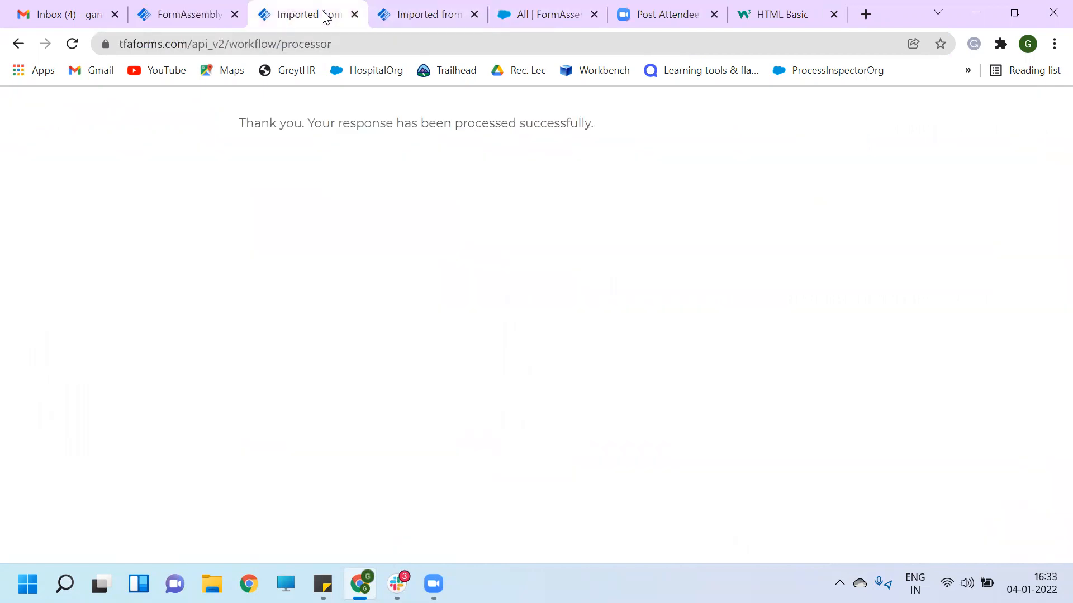
pyautogui.click(354, 15)
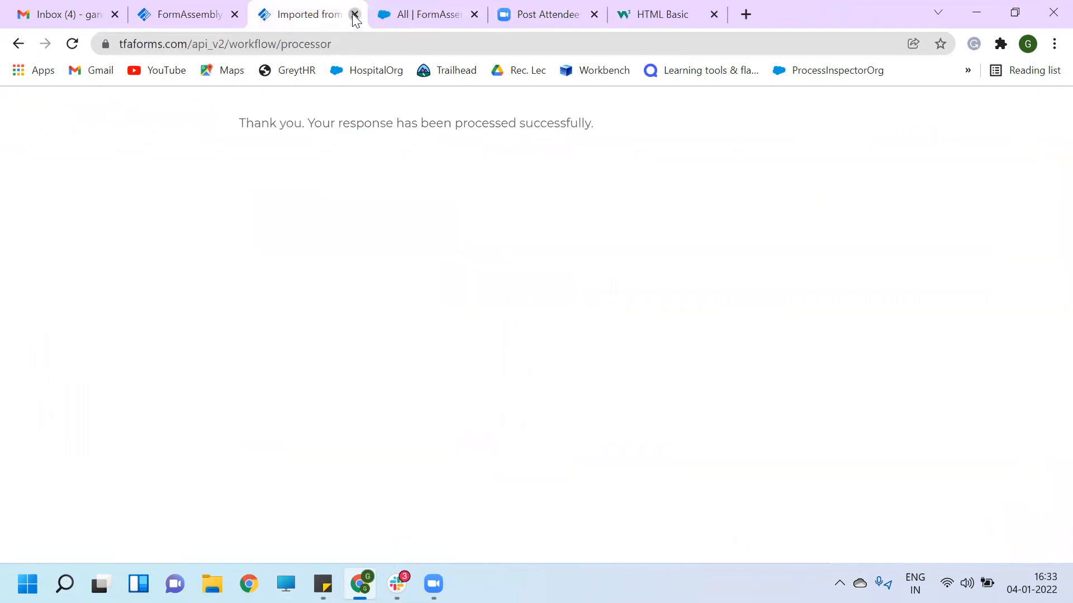
pyautogui.click(354, 14)
pyautogui.click(206, 17)
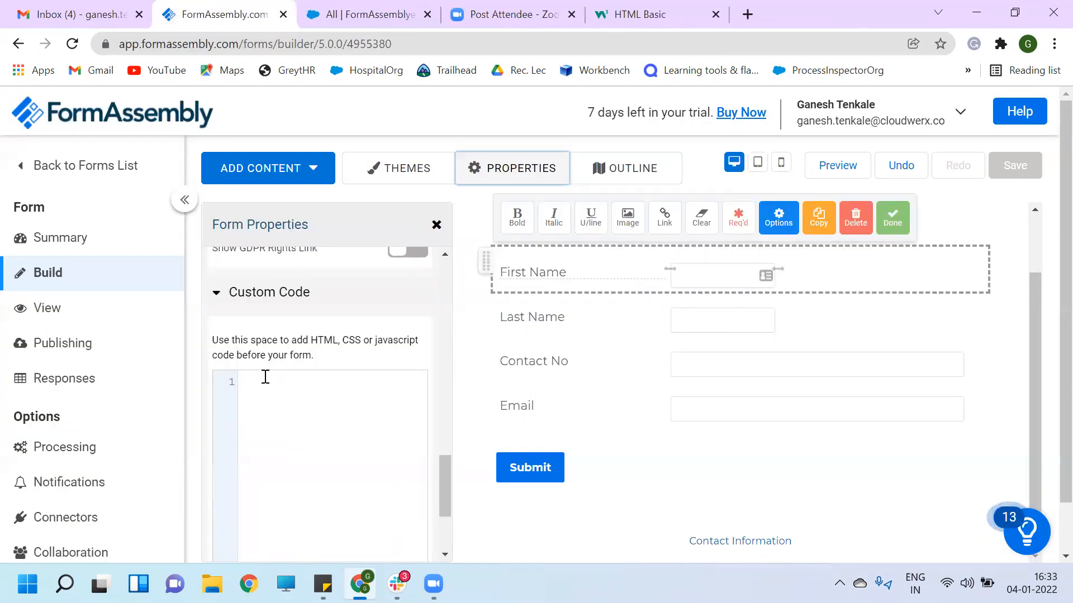
# - Paste the copied HTML into Custom Code, preview it, then delete it again
pyautogui.click(265, 378)
pyautogui.hotkey('ctrl', 'v')
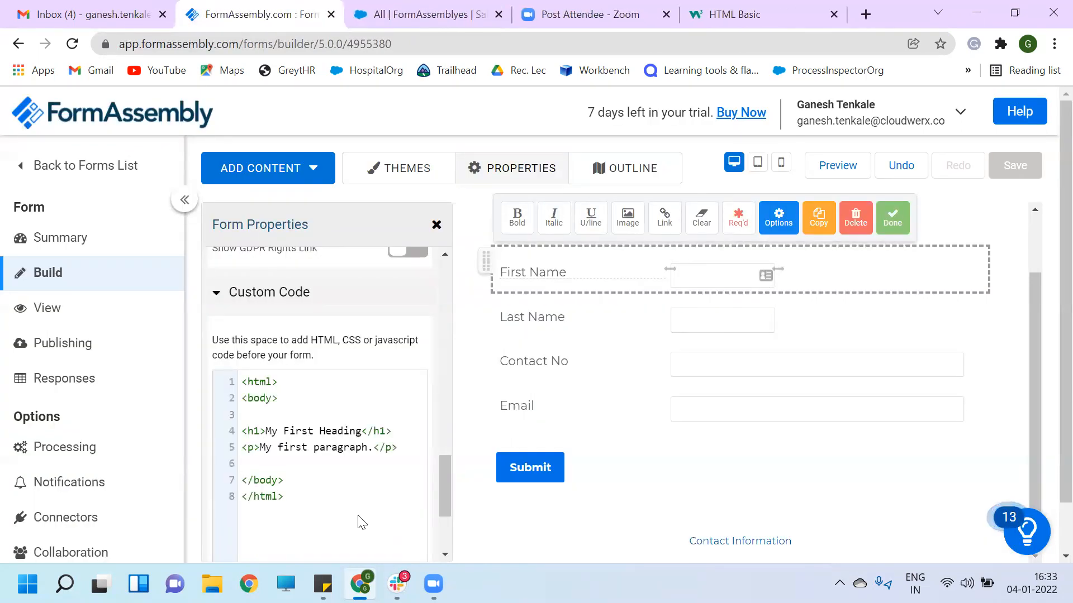
pyautogui.click(688, 505)
pyautogui.scroll(2, 775, 415)
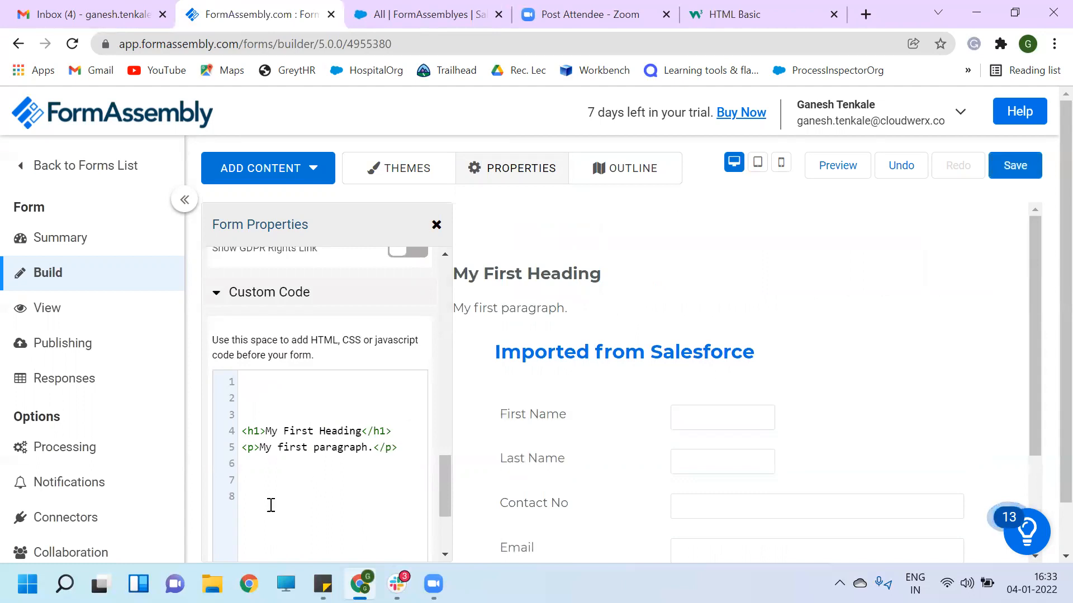
pyautogui.moveTo(272, 502); pyautogui.dragTo(242, 378)
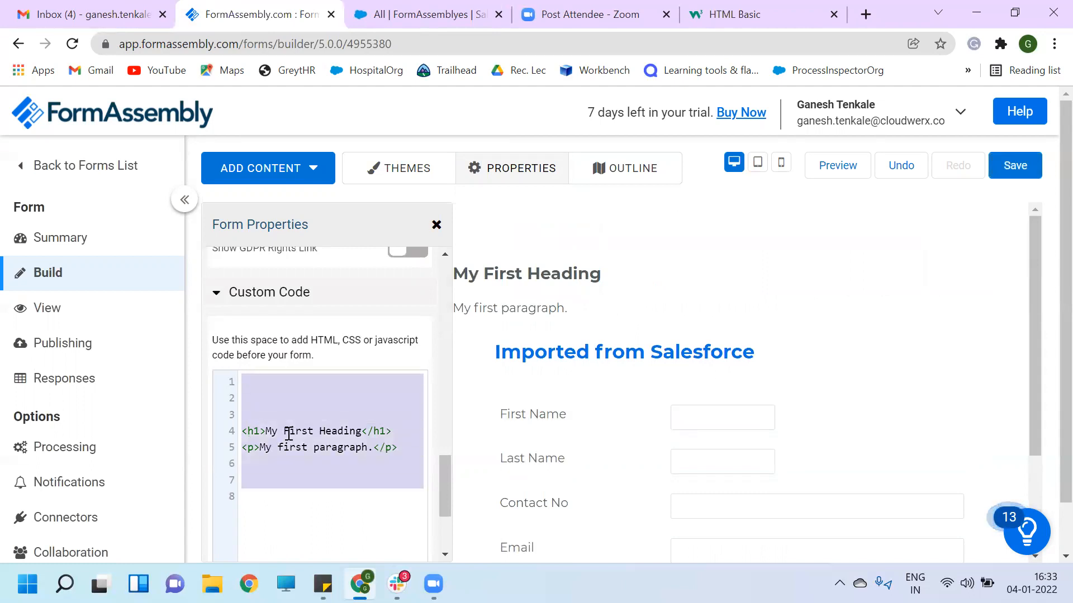
pyautogui.press('BackSpace')
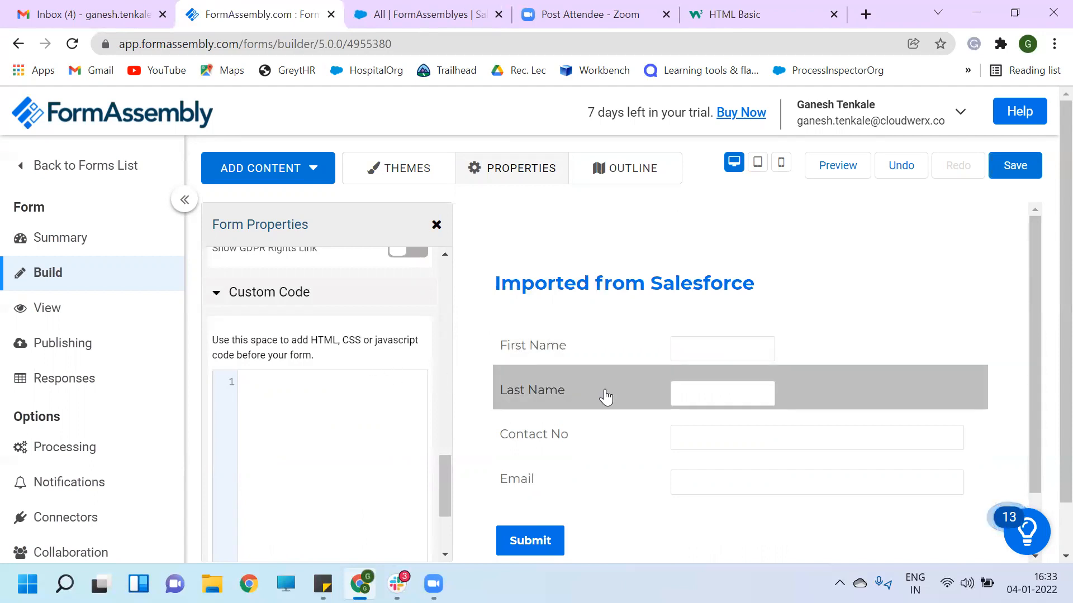
# - Close the form properties, save the form, and return to the Forms List
pyautogui.scroll(-2, 615, 397)
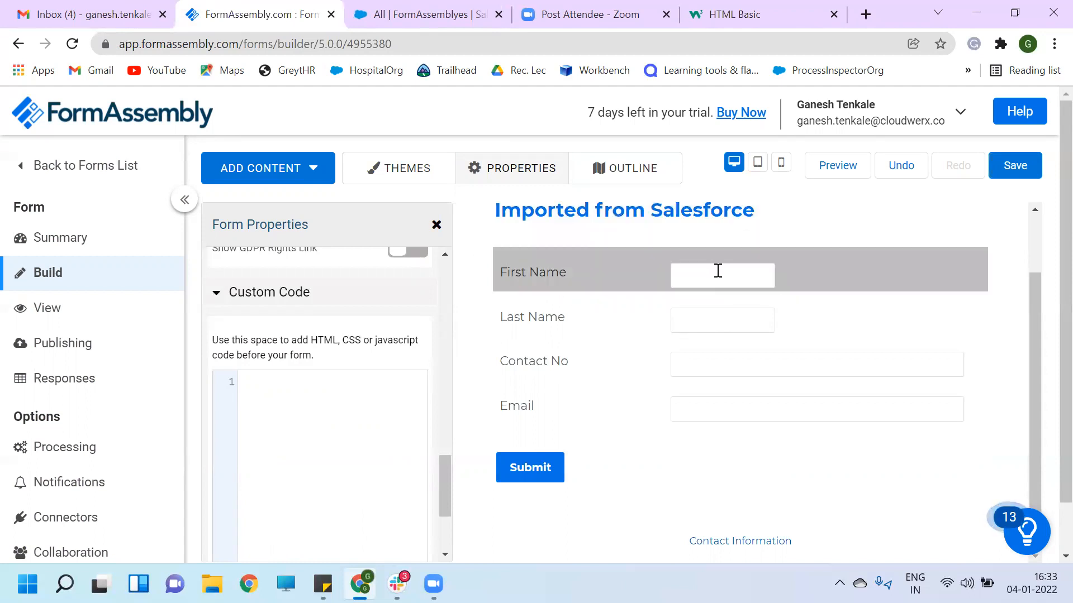
pyautogui.scroll(2, 723, 333)
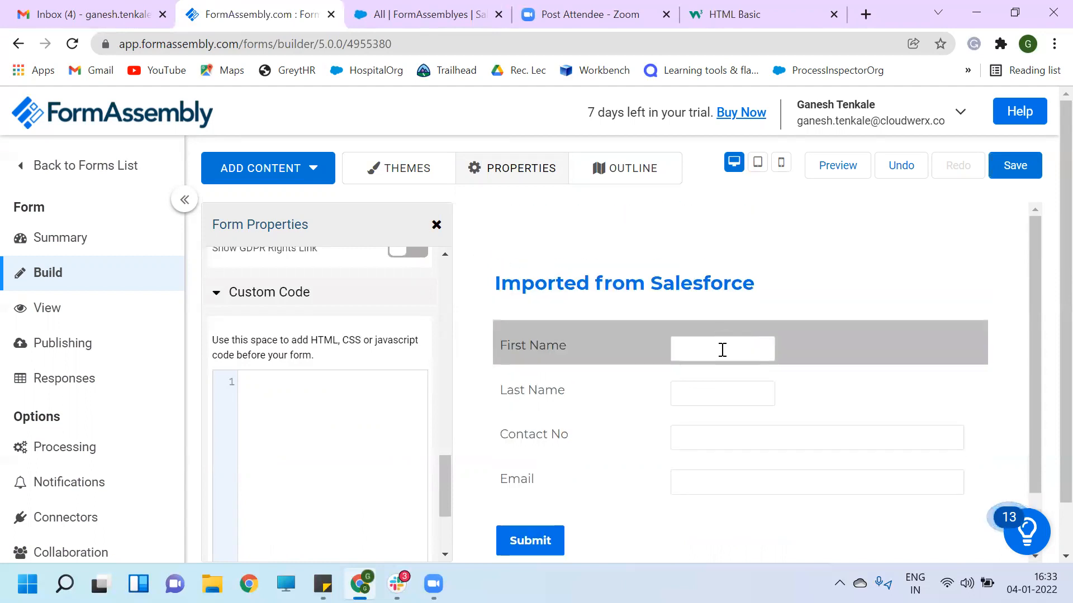
pyautogui.click(437, 226)
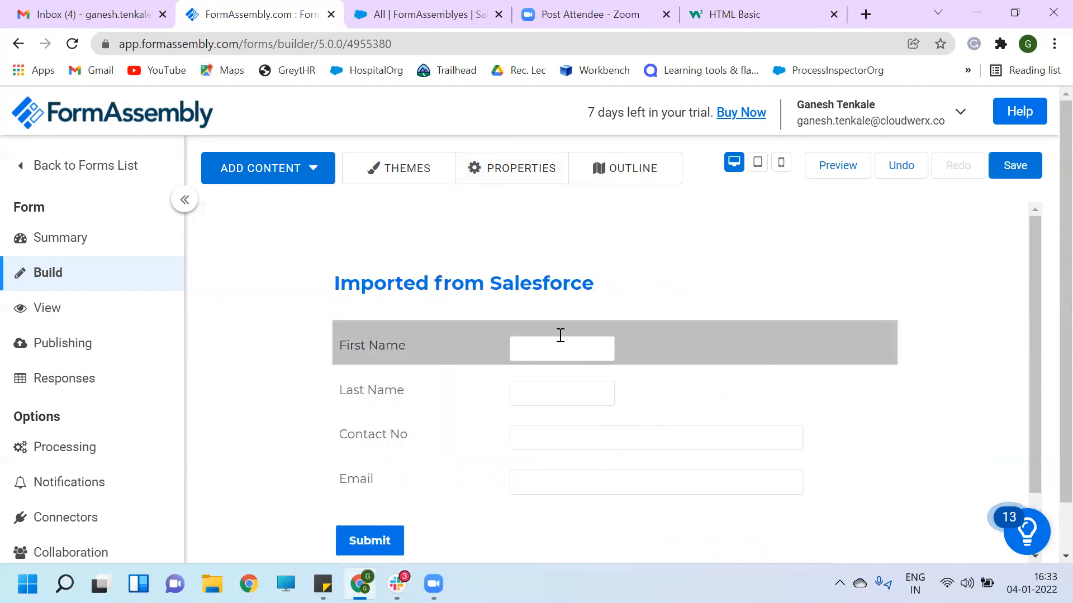
pyautogui.click(1016, 166)
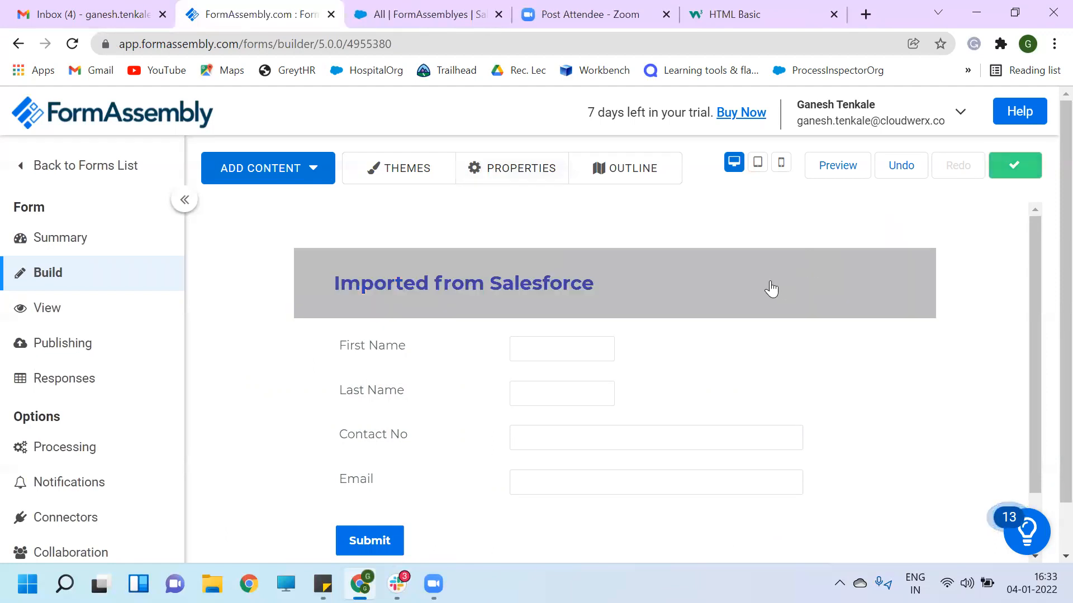
pyautogui.click(105, 172)
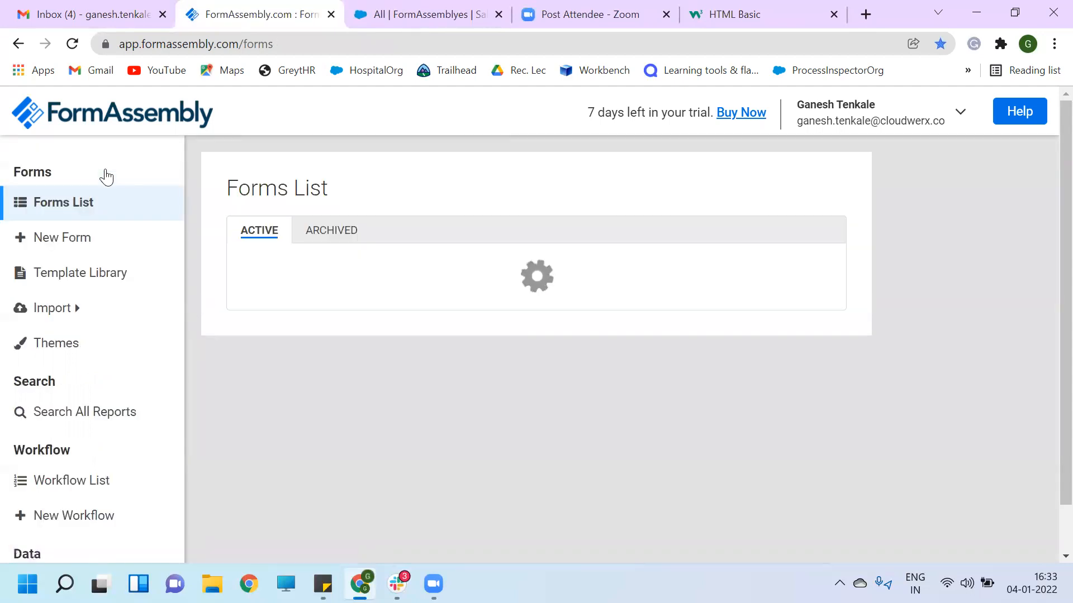
# - Open the Imported from Salesforce form in the builder from the Forms List
pyautogui.click(675, 366)
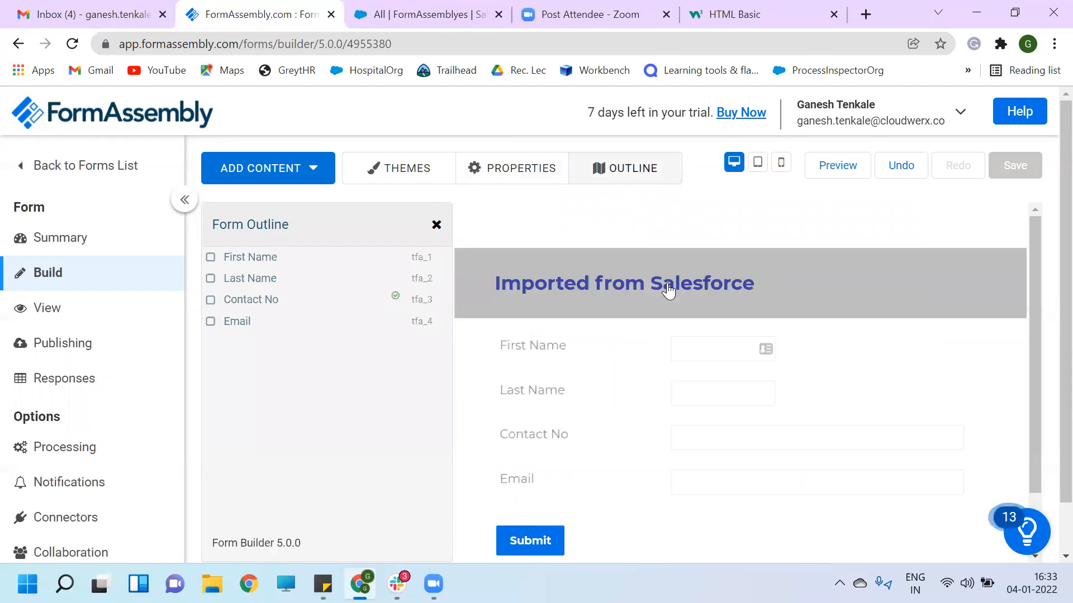
# - Make the First Name field a calculation variable named FirstName
pyautogui.click(694, 350)
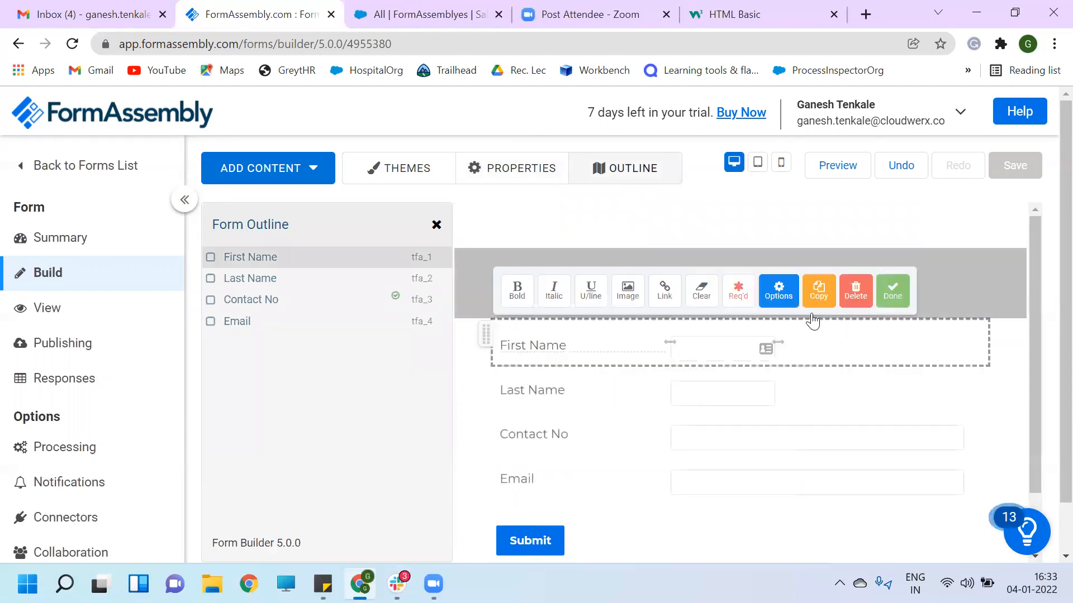
pyautogui.click(780, 292)
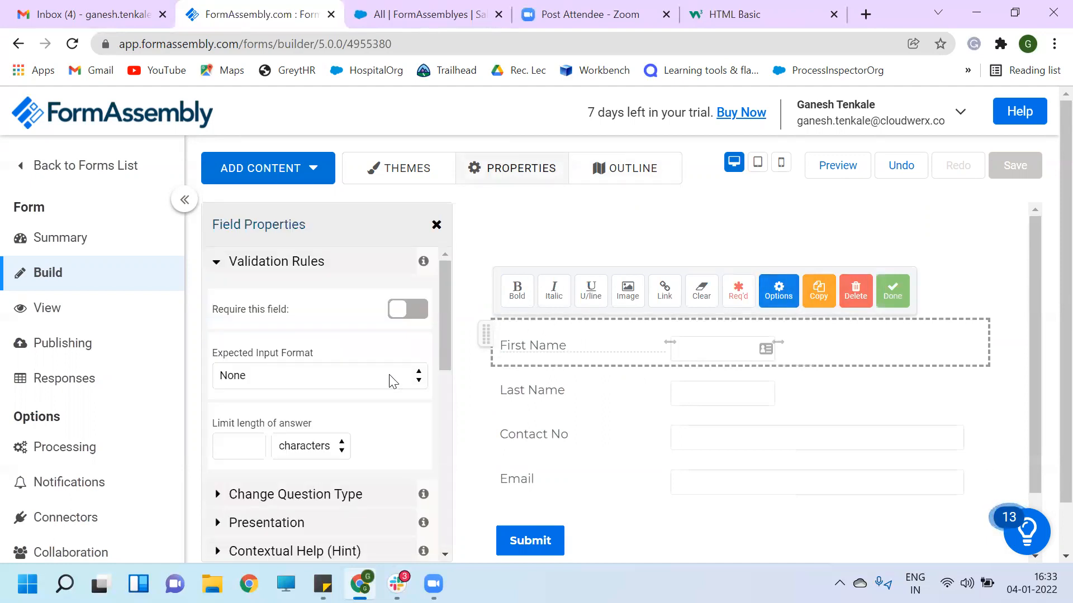
pyautogui.scroll(-5, 327, 422)
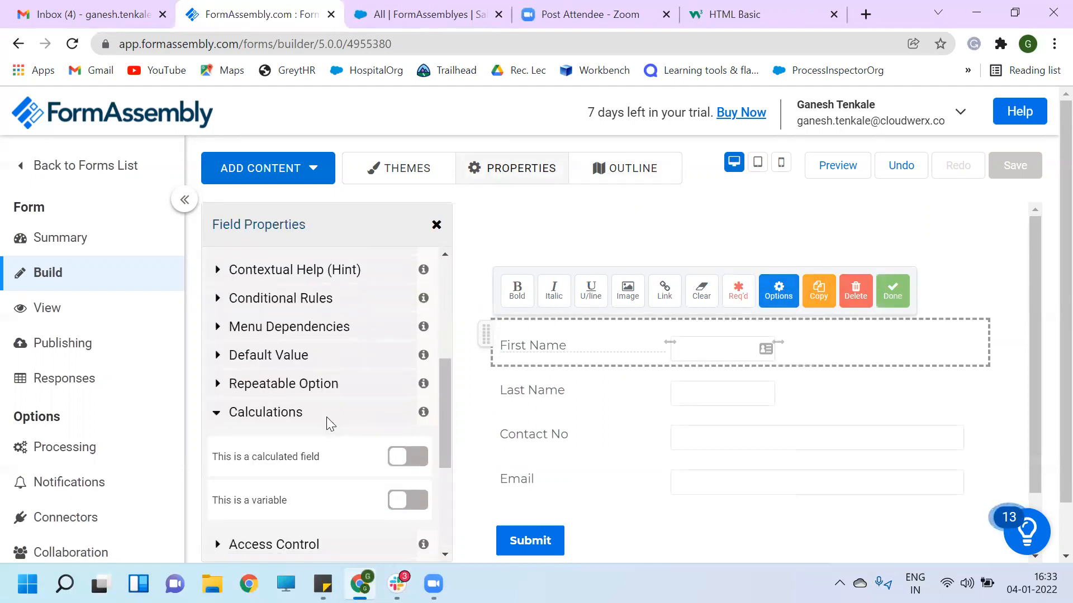
pyautogui.scroll(-1, 328, 443)
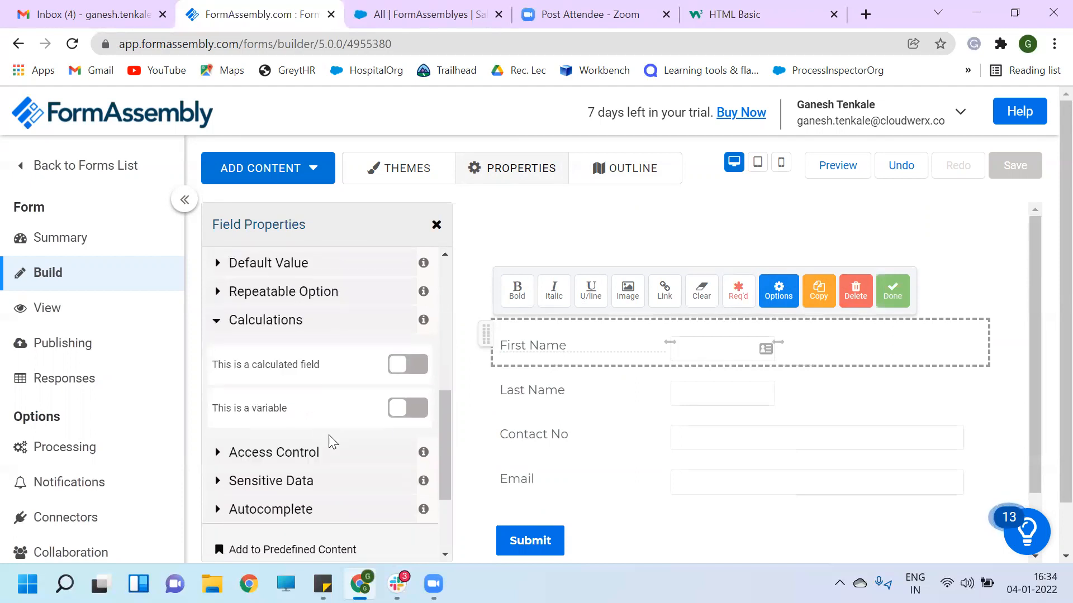
pyautogui.click(405, 413)
pyautogui.scroll(-1, 323, 463)
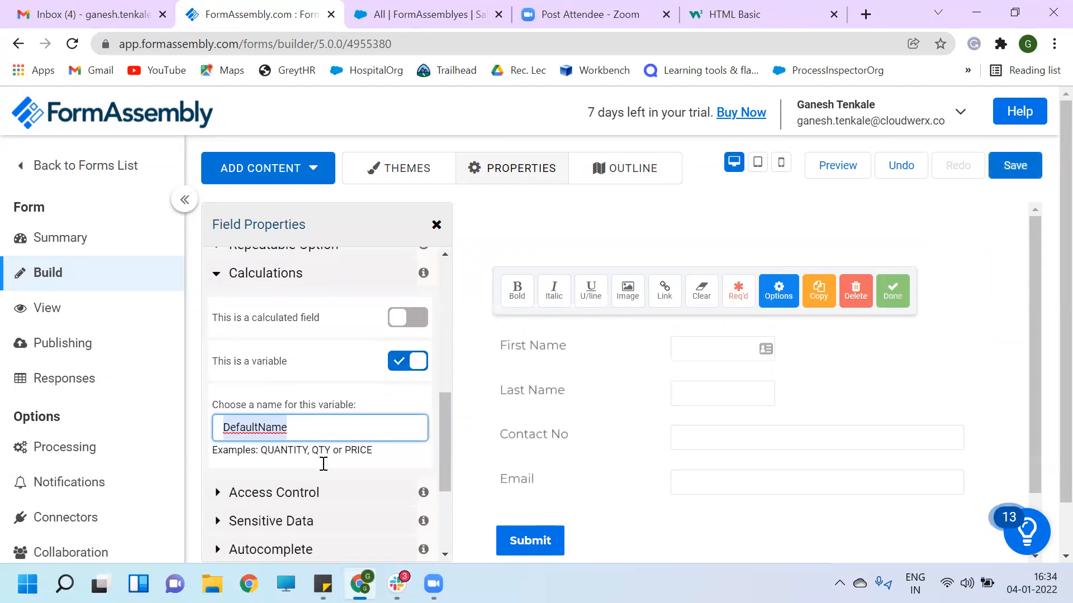
pyautogui.press('BackSpace')
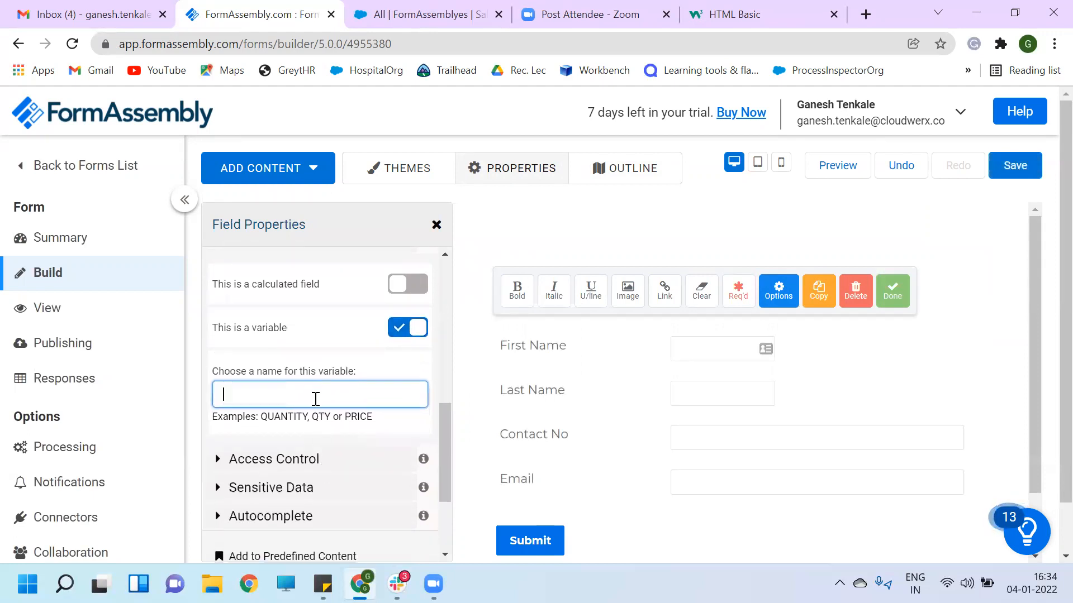
pyautogui.write('Fi')
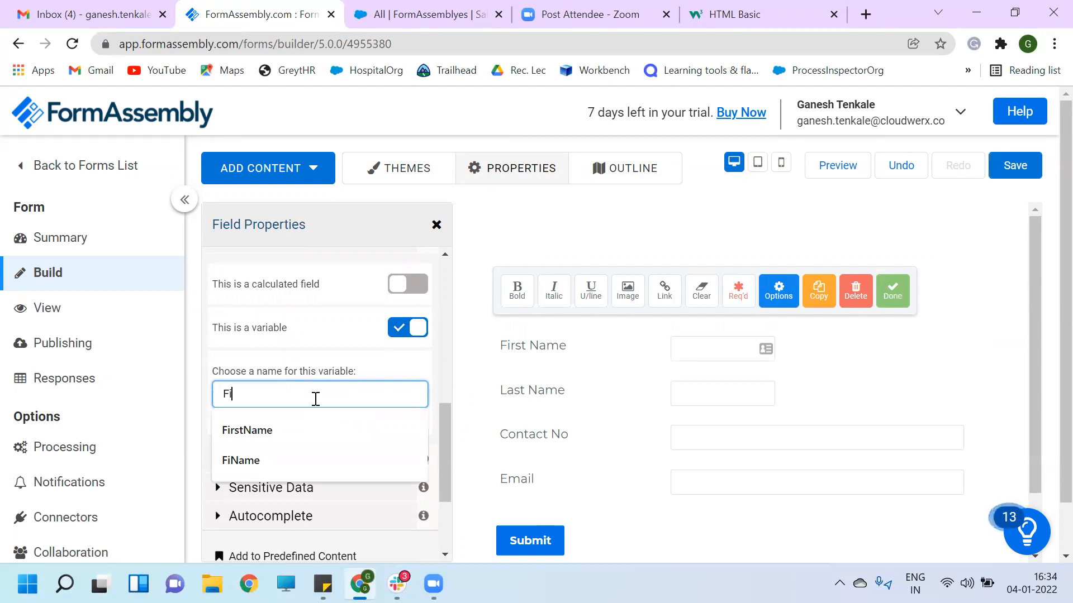
pyautogui.write('rstNa')
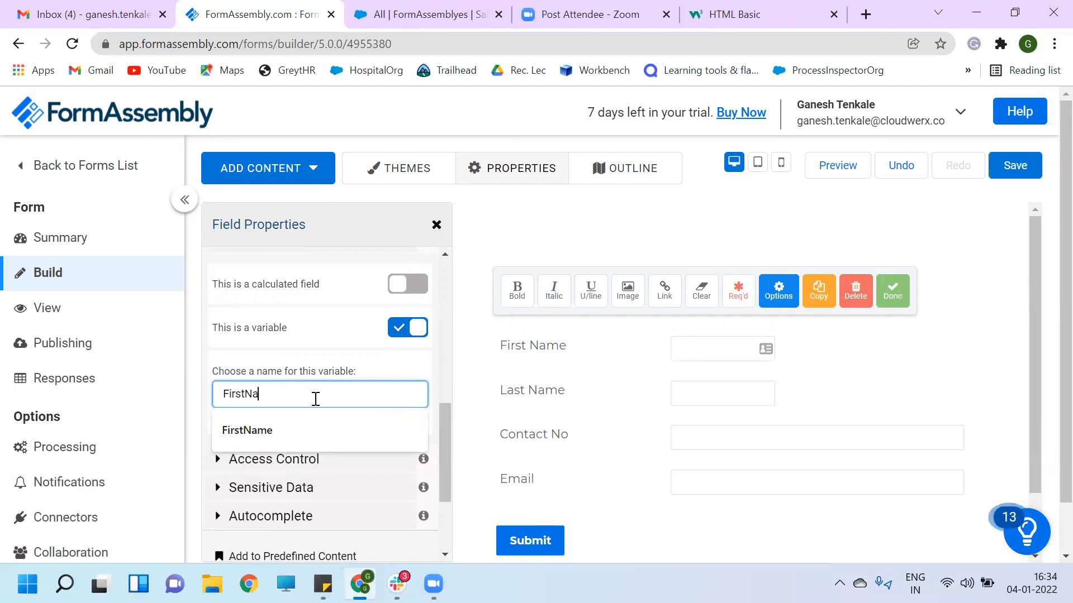
pyautogui.write('me')
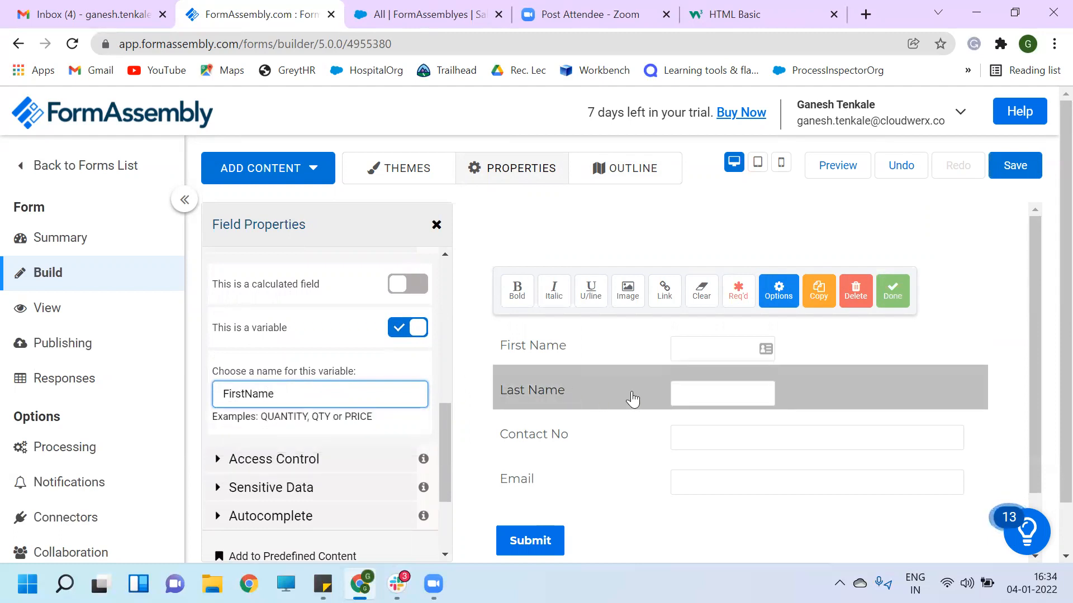
# - Make the Last Name field a calculation variable named LastName
pyautogui.click(675, 398)
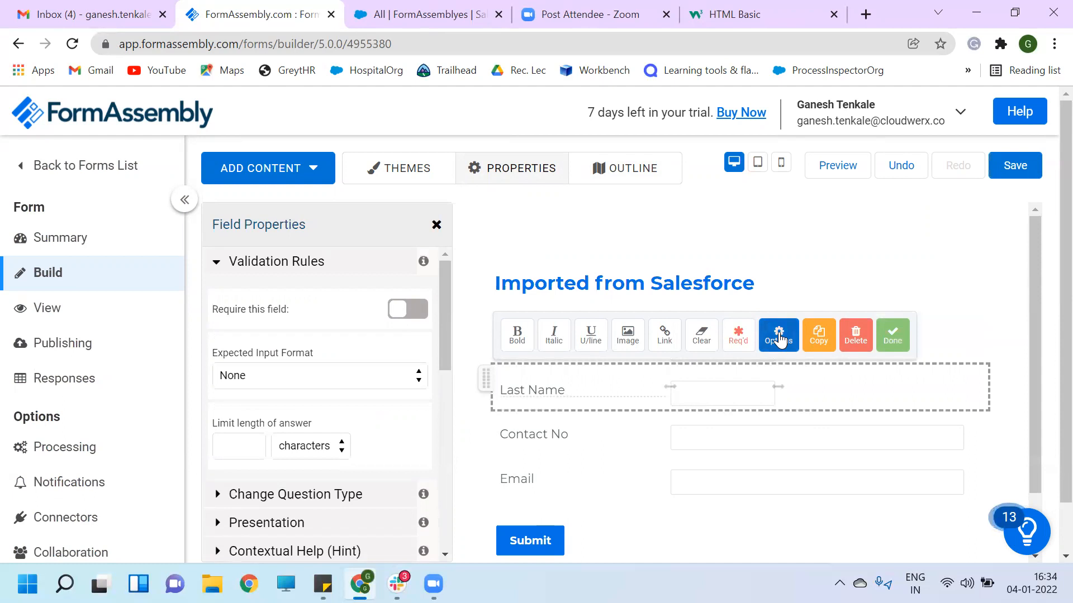
pyautogui.scroll(-1, 342, 383)
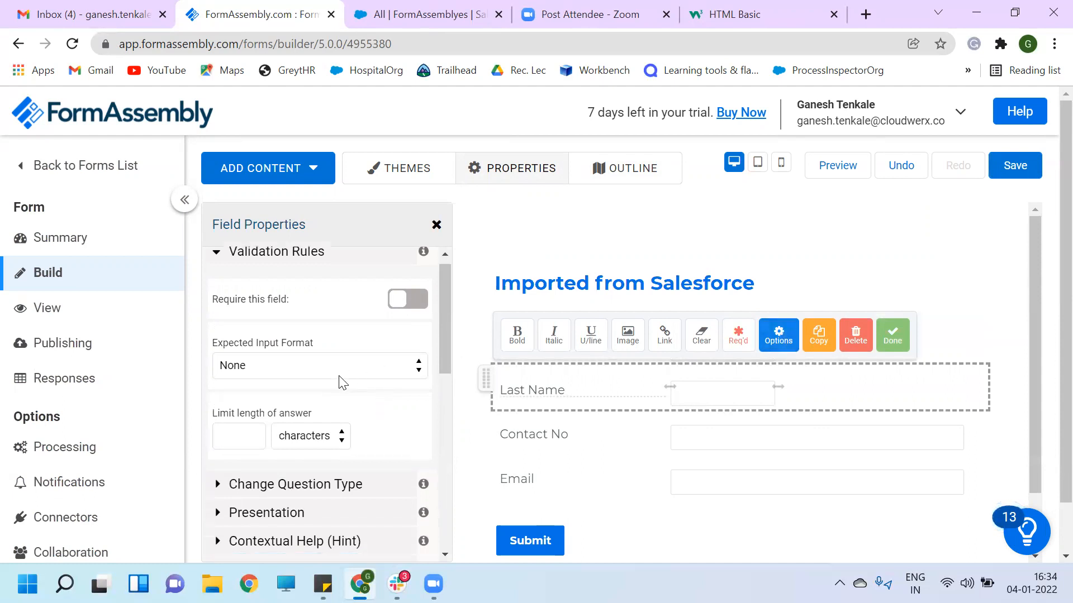
pyautogui.scroll(-5, 339, 383)
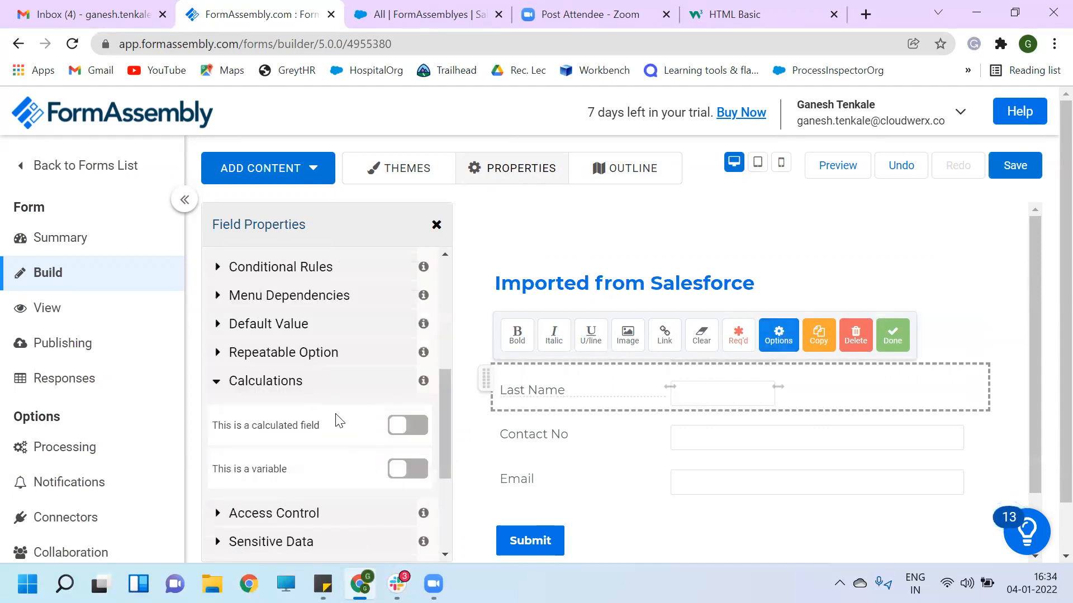
pyautogui.click(404, 470)
pyautogui.scroll(-3, 278, 509)
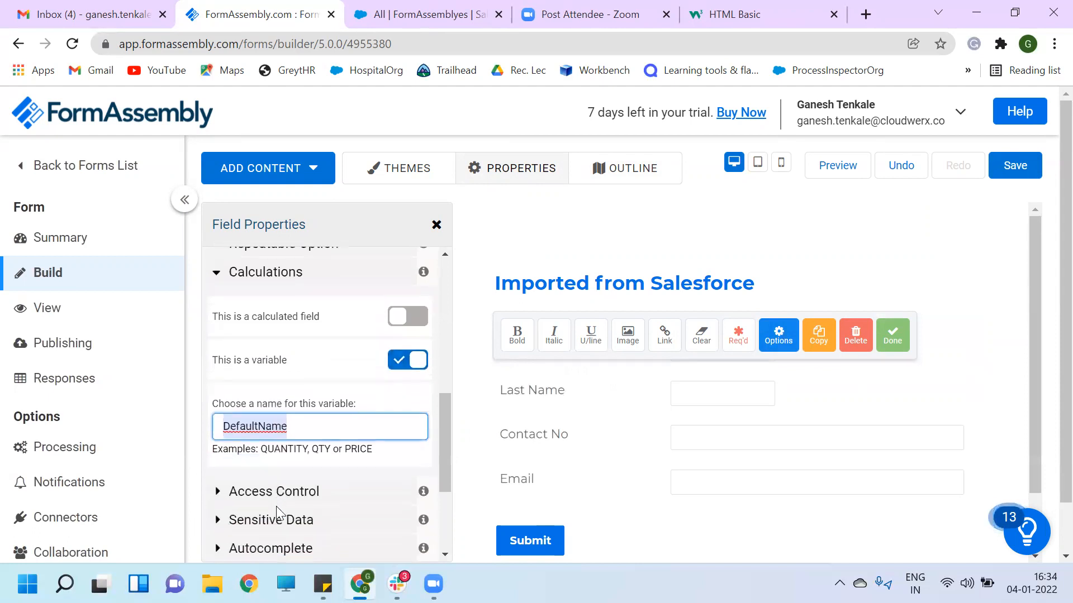
pyautogui.write('L')
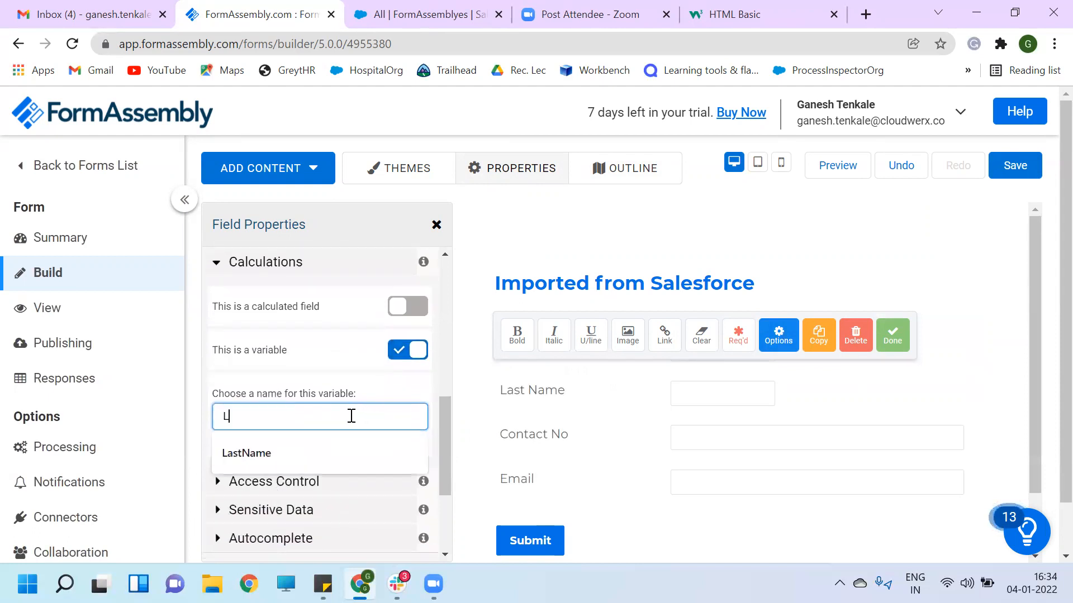
pyautogui.write('astName')
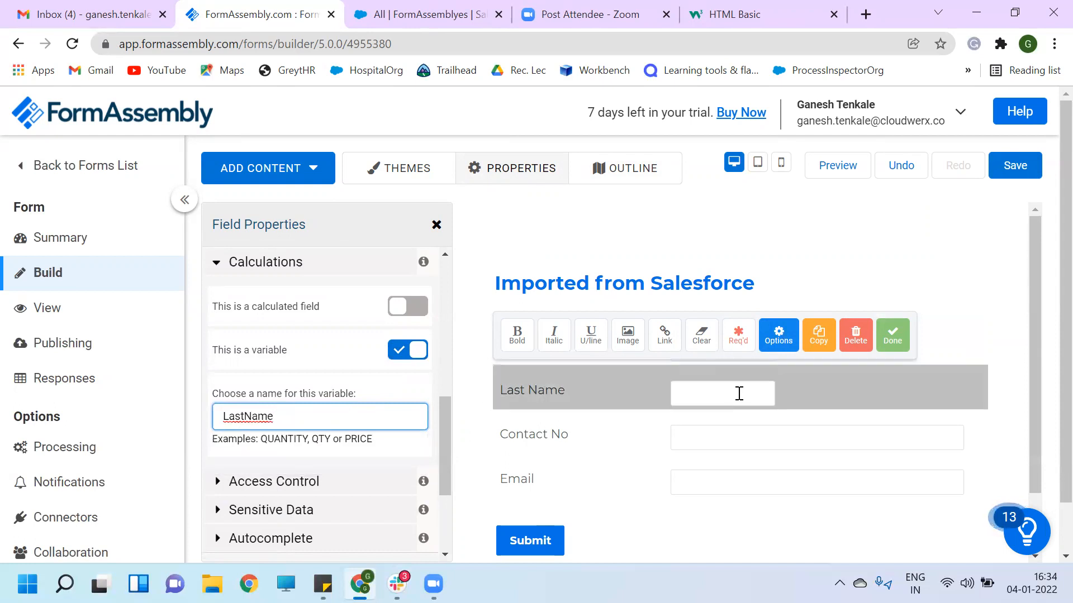
pyautogui.click(753, 439)
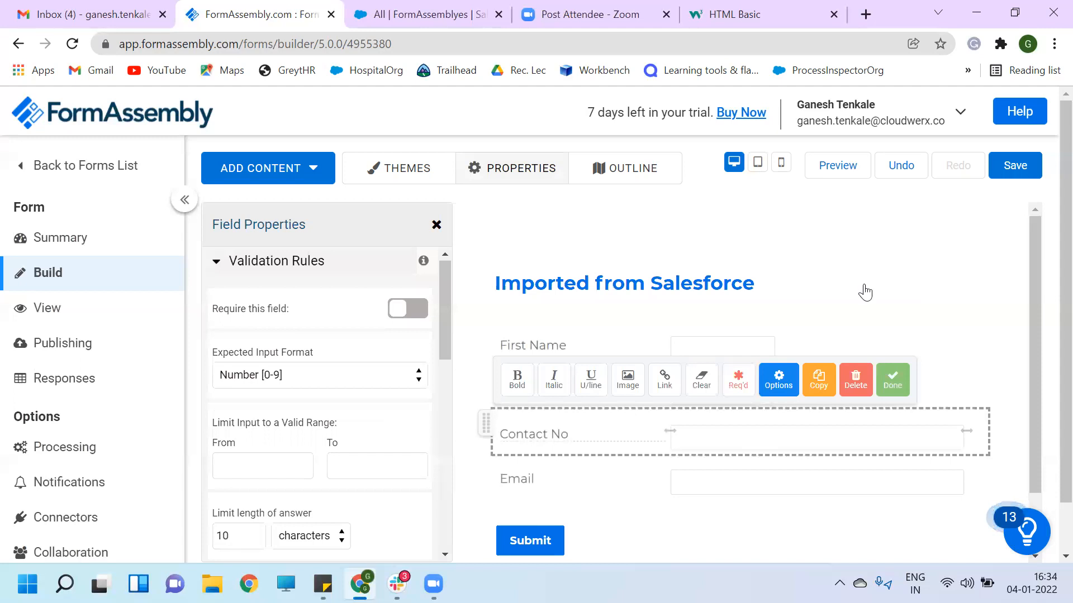
# - Add a Text Input question labelled 'Full Name' beneath the Email field
pyautogui.scroll(-1, 865, 291)
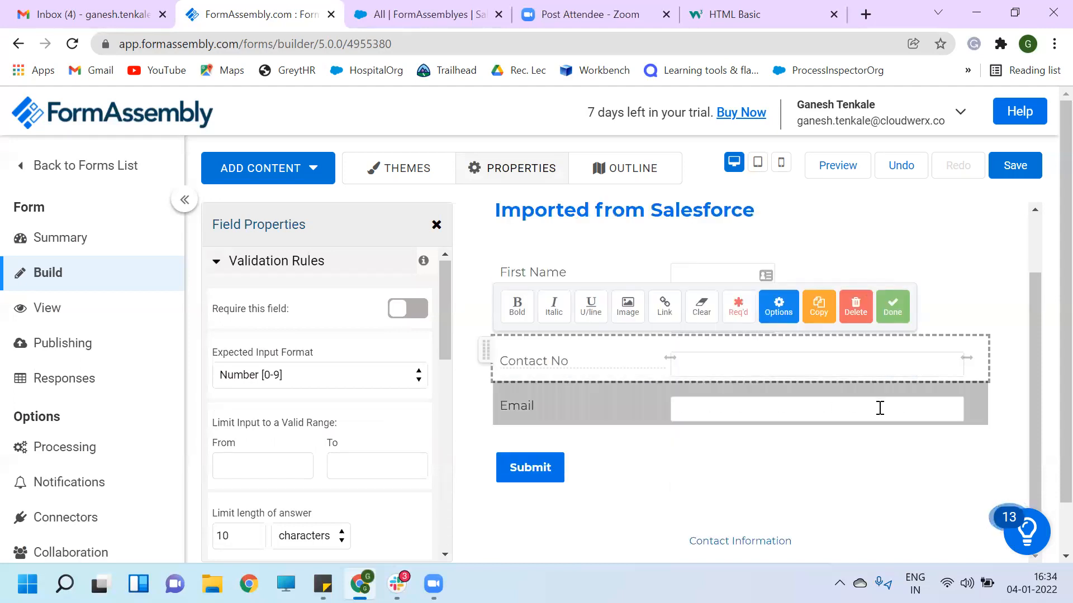
pyautogui.click(312, 168)
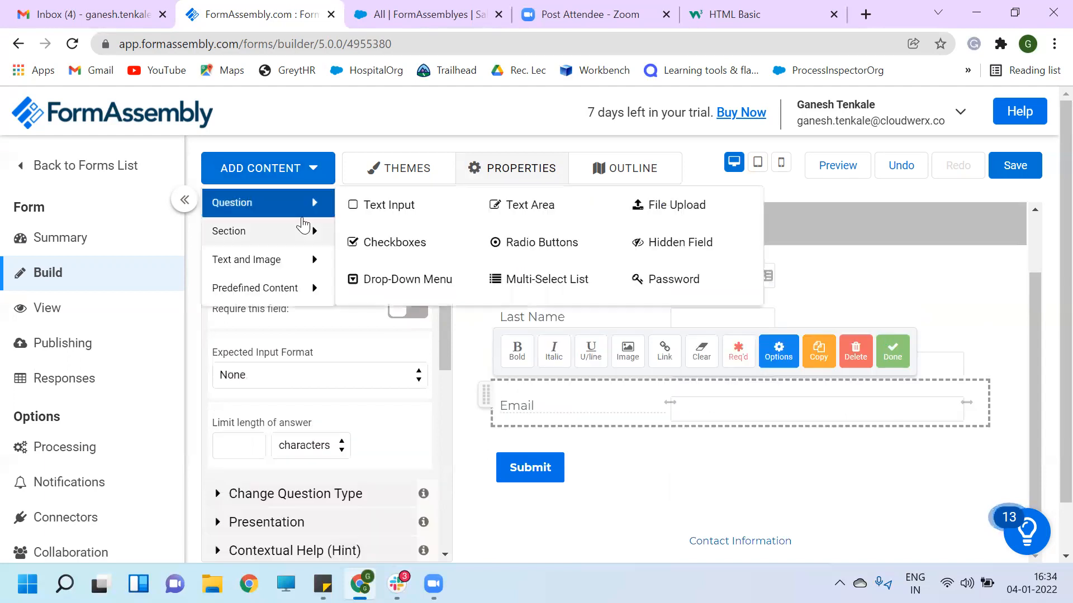
pyautogui.click(379, 205)
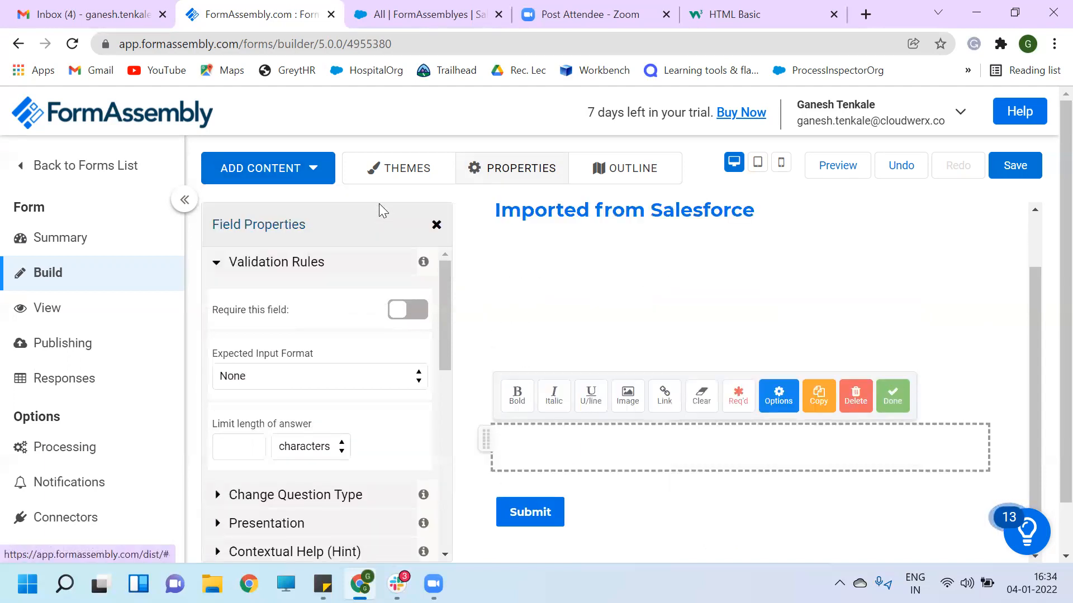
pyautogui.write('F')
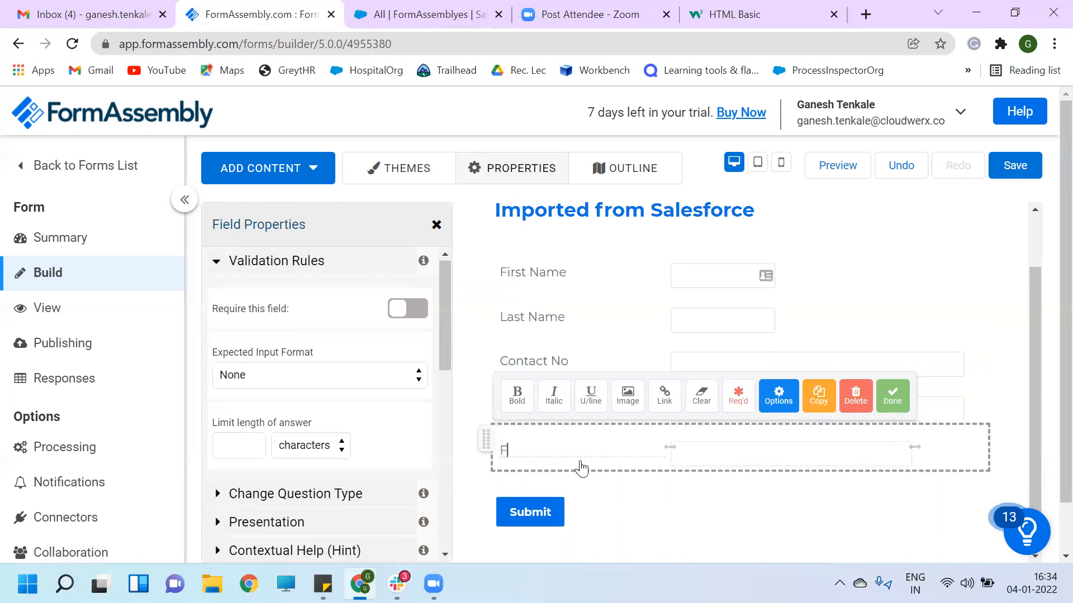
pyautogui.write('ull Name')
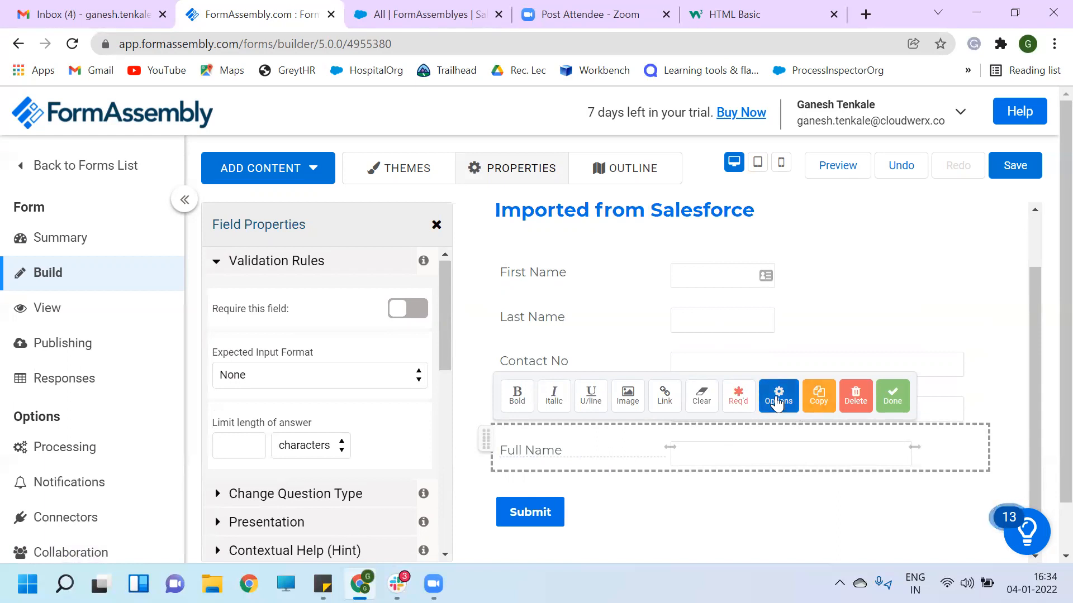
pyautogui.click(716, 324)
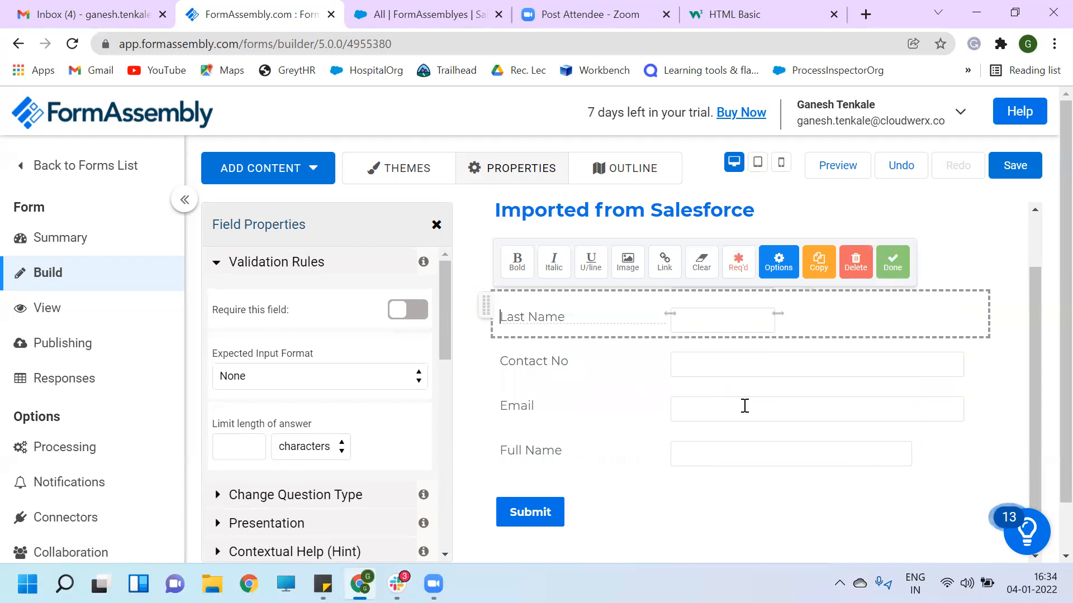
pyautogui.click(756, 460)
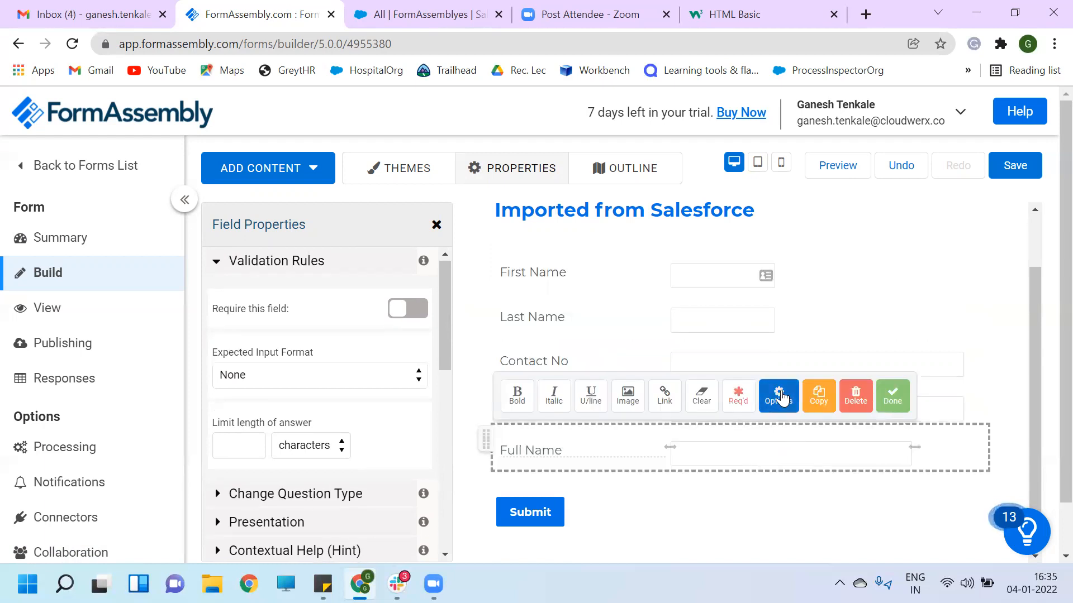
# - Switch on 'This is a calculated field' for Full Name and place the caret in its calculation box
pyautogui.scroll(-7, 347, 395)
pyautogui.scroll(-2, 347, 399)
pyautogui.scroll(3, 348, 400)
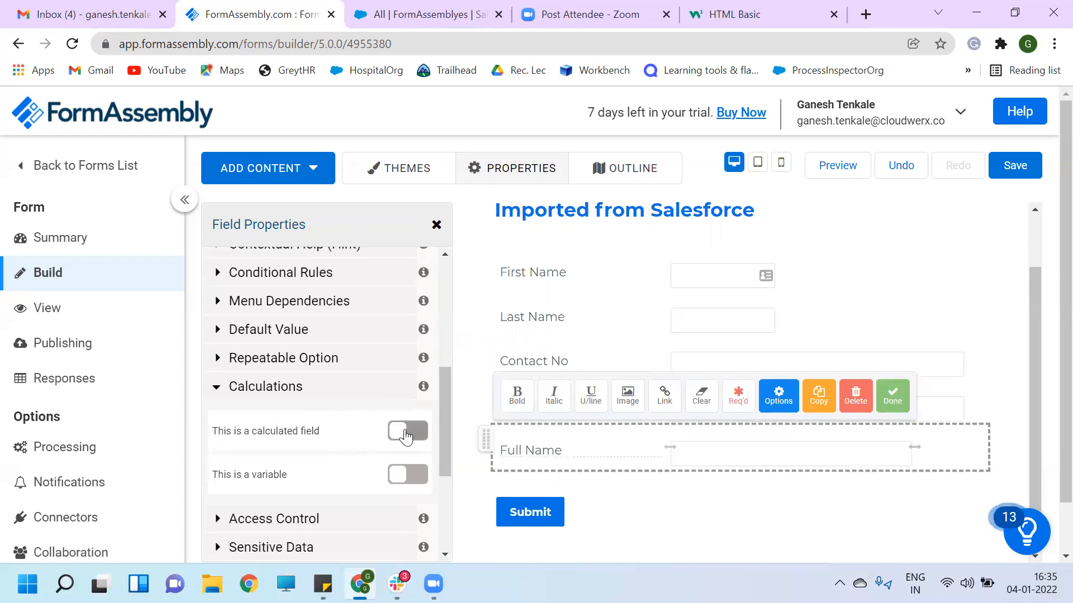
pyautogui.click(406, 435)
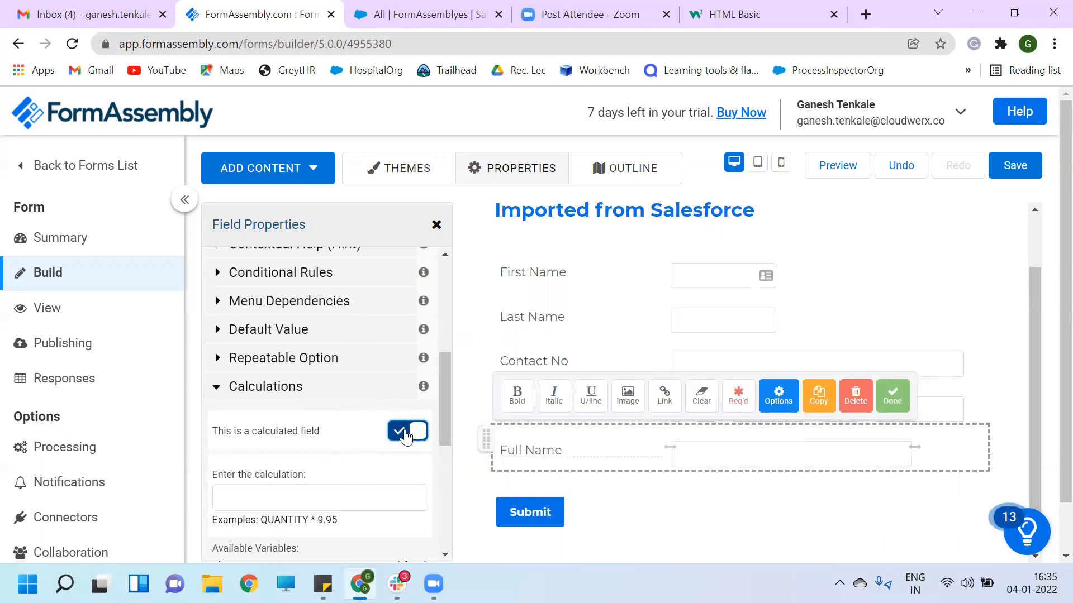
pyautogui.click(281, 497)
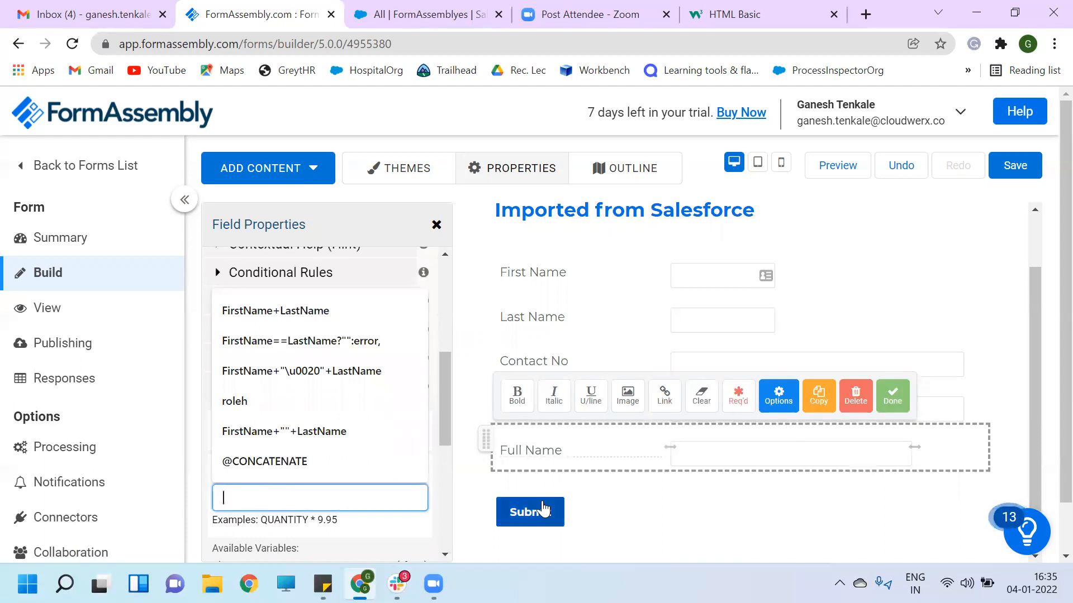
pyautogui.click(556, 452)
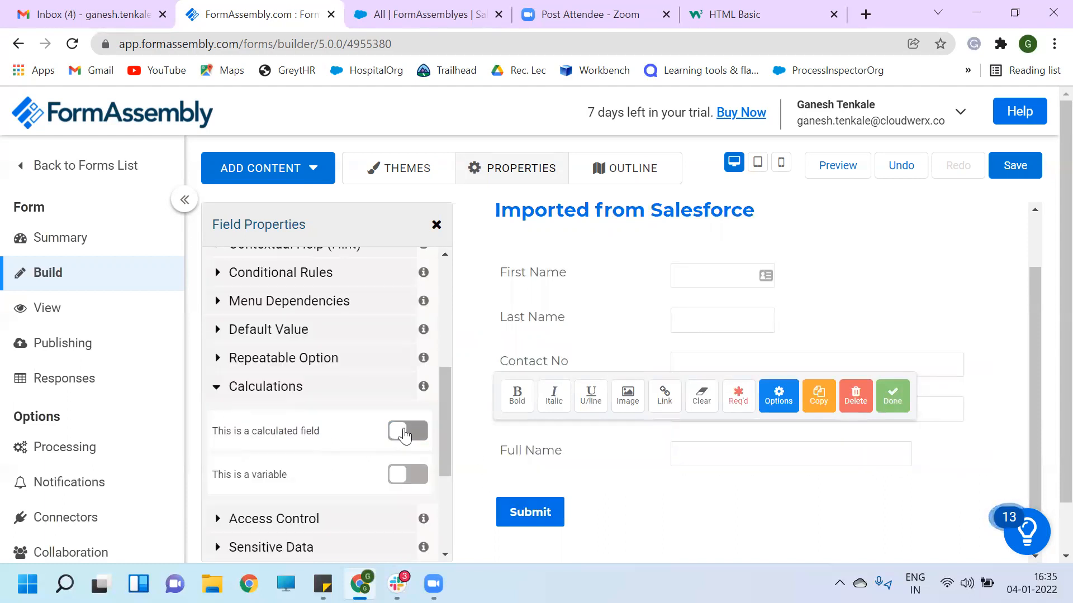
pyautogui.click(397, 442)
pyautogui.scroll(-1, 310, 485)
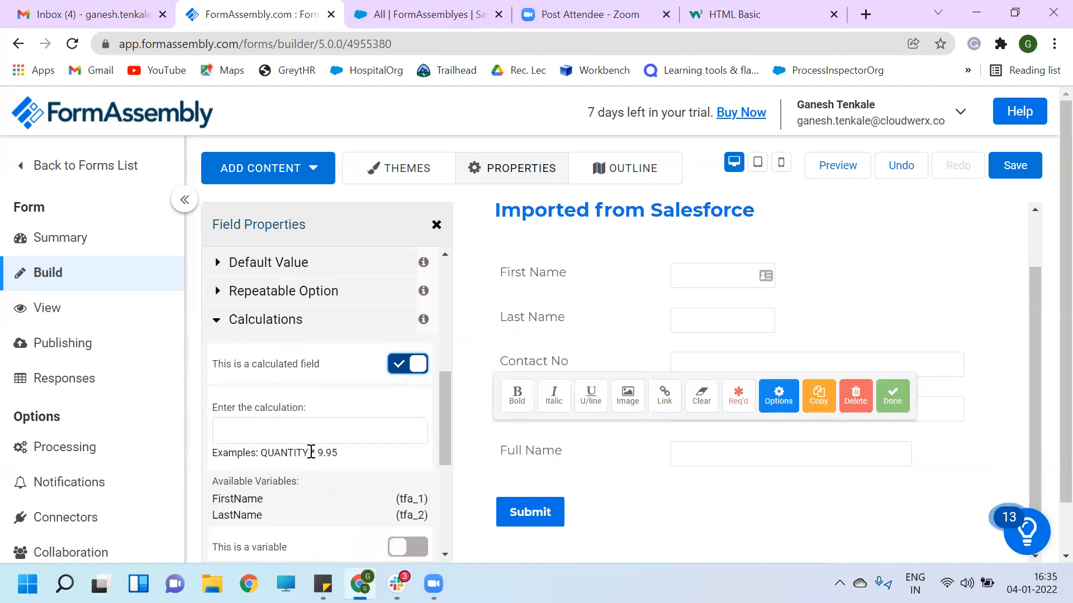
pyautogui.click(283, 424)
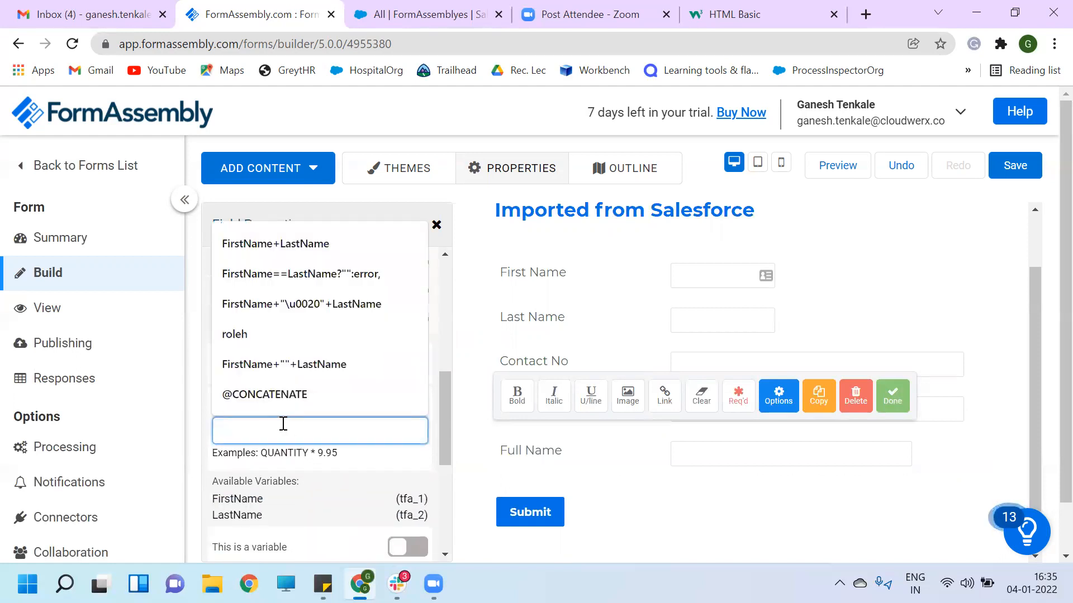
pyautogui.scroll(-1, 299, 484)
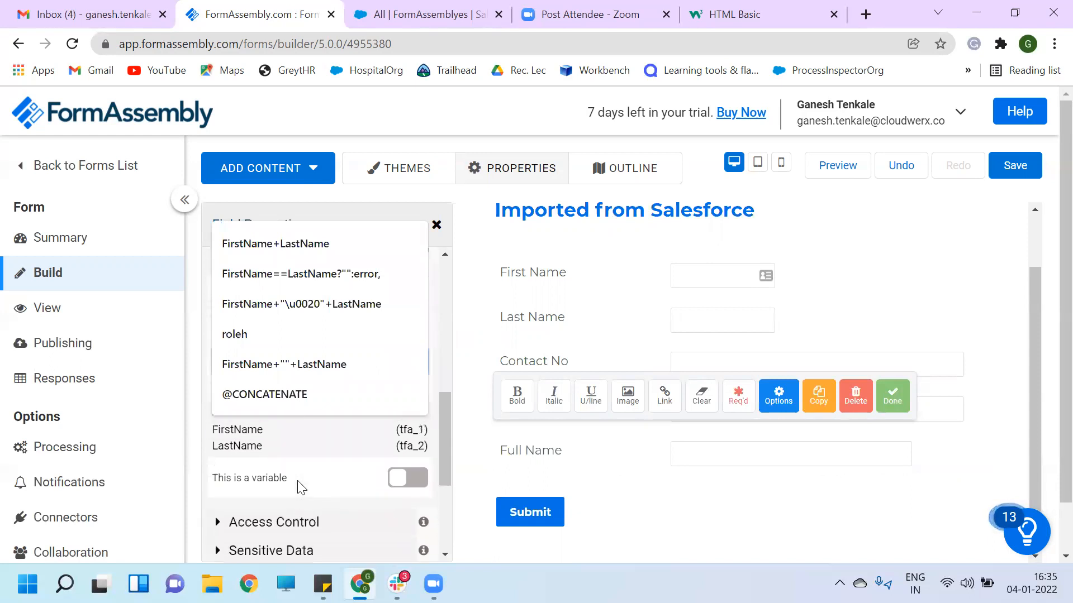
pyautogui.scroll(1, 302, 486)
pyautogui.click(213, 475)
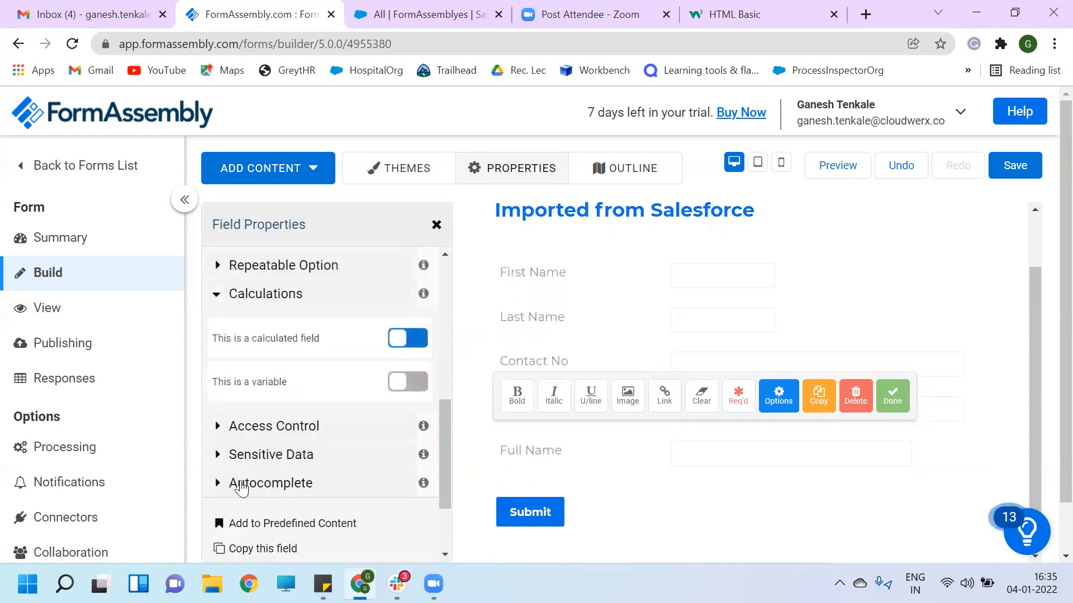
pyautogui.click(397, 339)
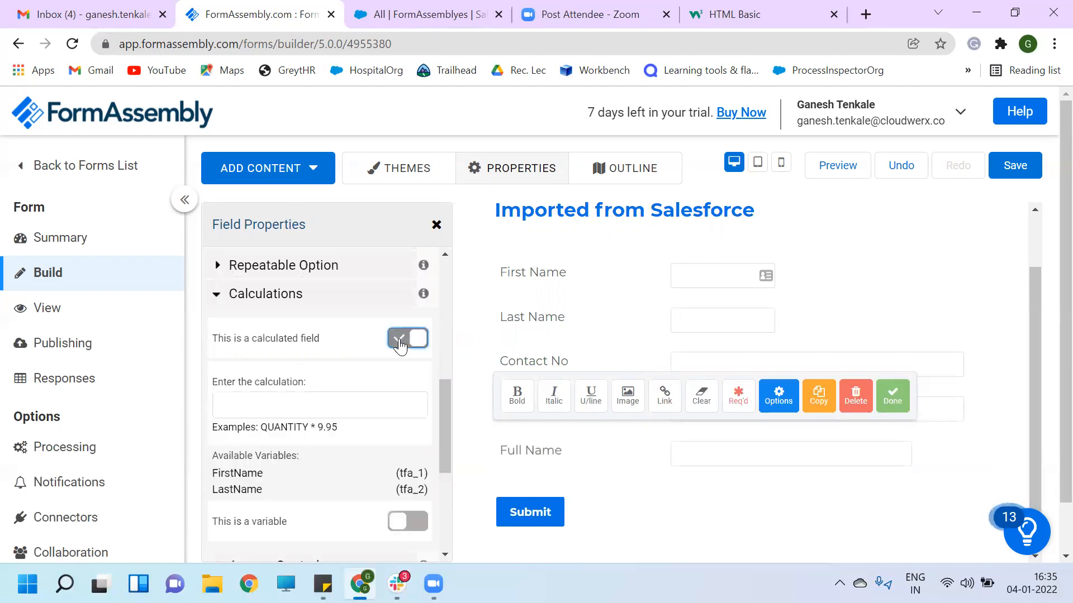
pyautogui.click(236, 413)
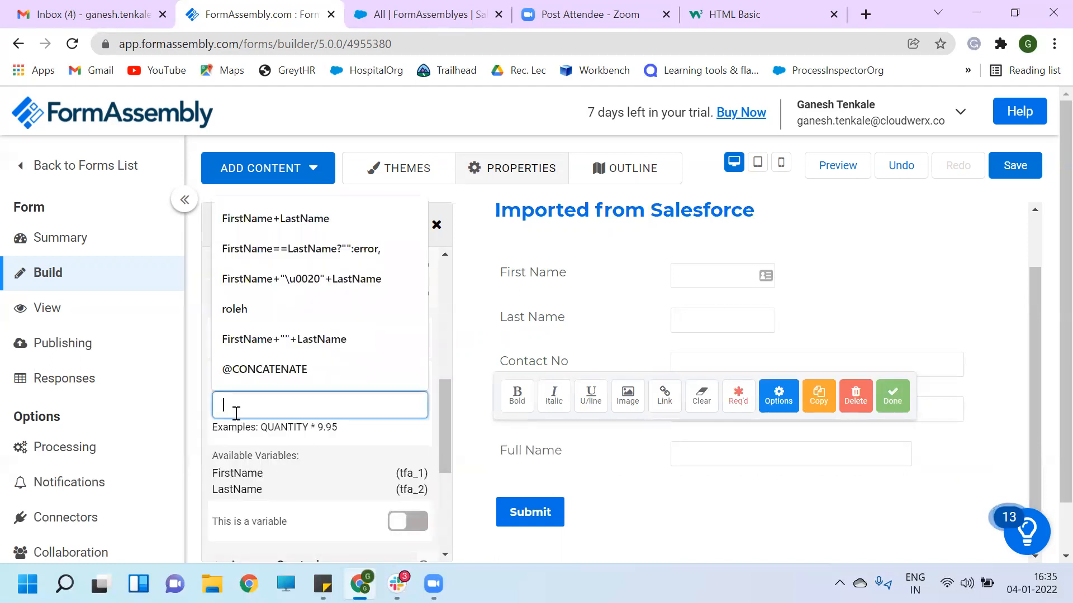
# - Enter FirstName+"\u0020"+LastName as the Full Name formula, completing LastName from the suggestion
pyautogui.write('Fi')
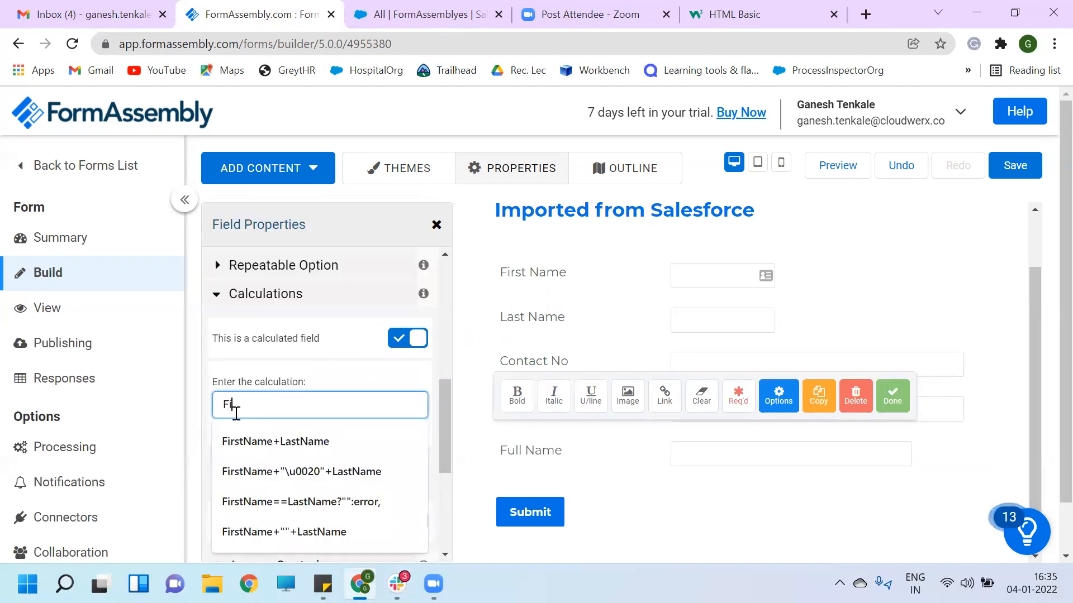
pyautogui.write('rstName"')
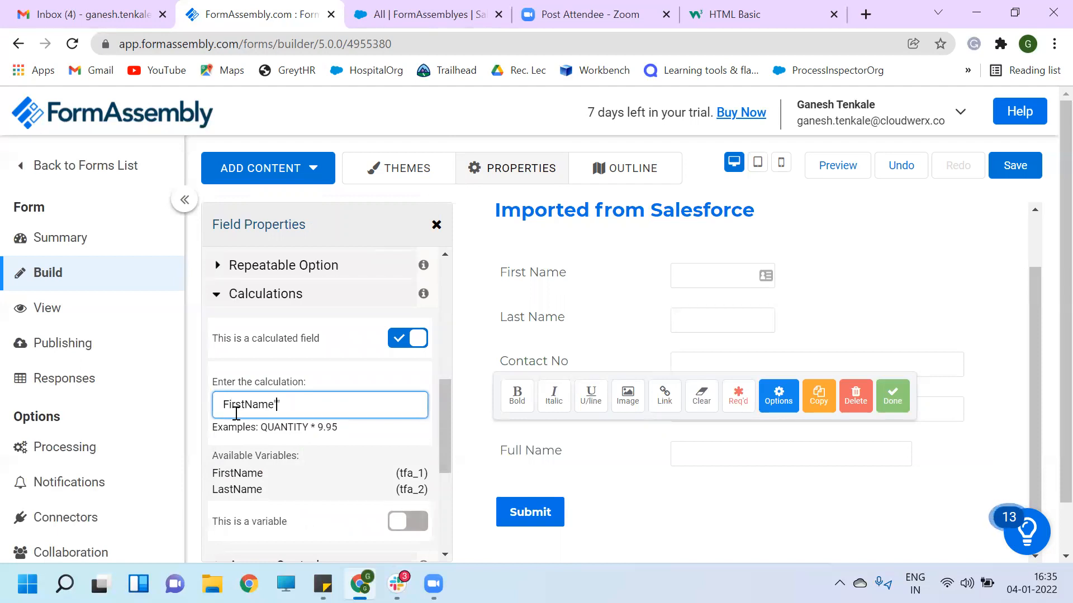
pyautogui.write('\\u0020')
pyautogui.write('+')
pyautogui.press('Right')
pyautogui.press('Right')
pyautogui.press('Right')
pyautogui.press('Right')
pyautogui.press('Right')
pyautogui.press('Right')
pyautogui.write('+Last')
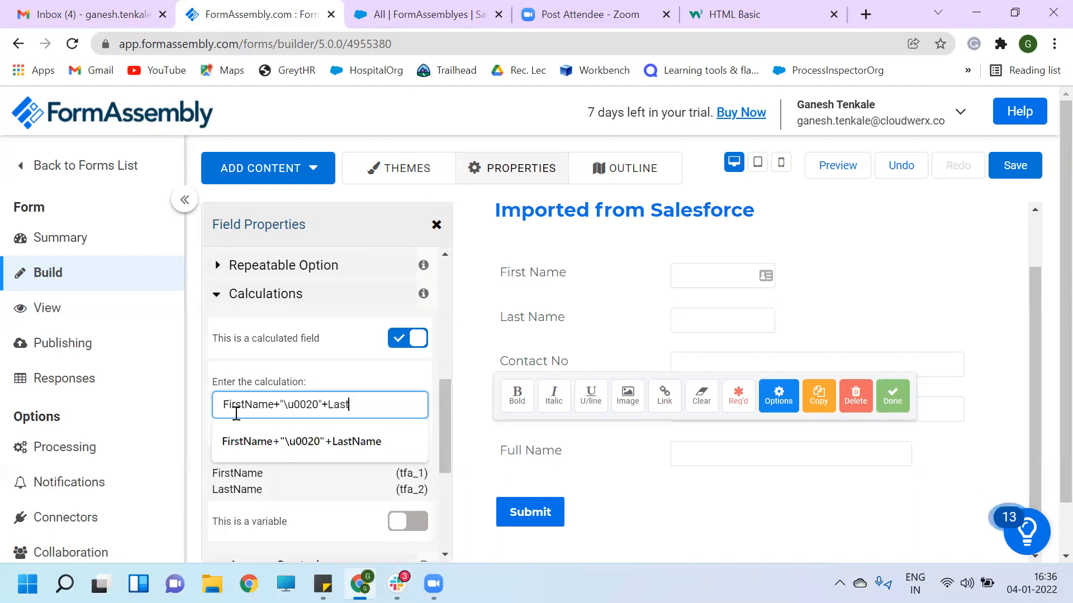
pyautogui.click(333, 446)
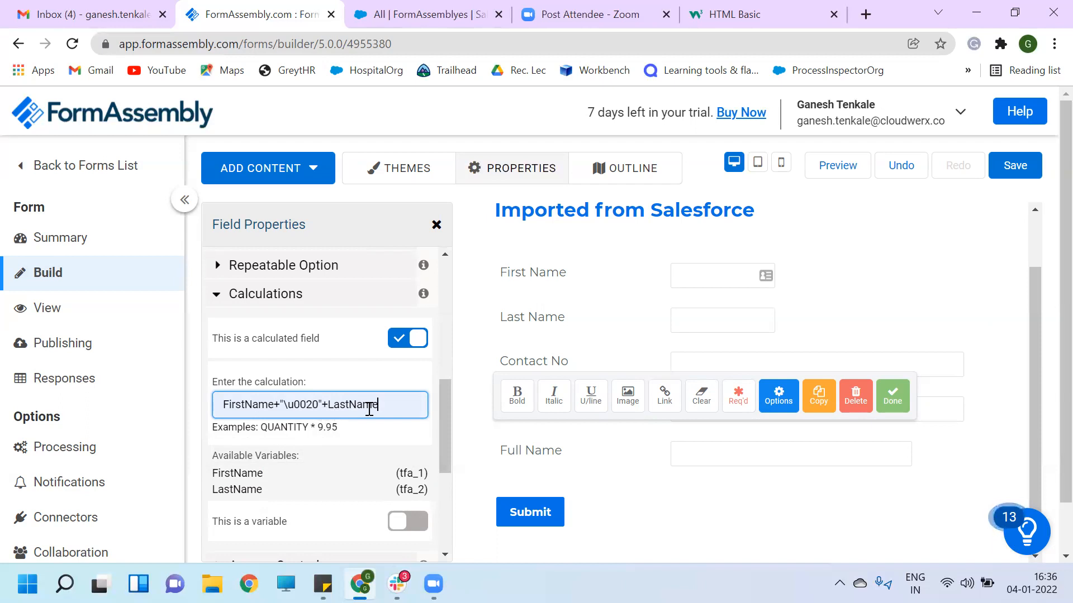
pyautogui.moveTo(286, 404); pyautogui.dragTo(323, 408)
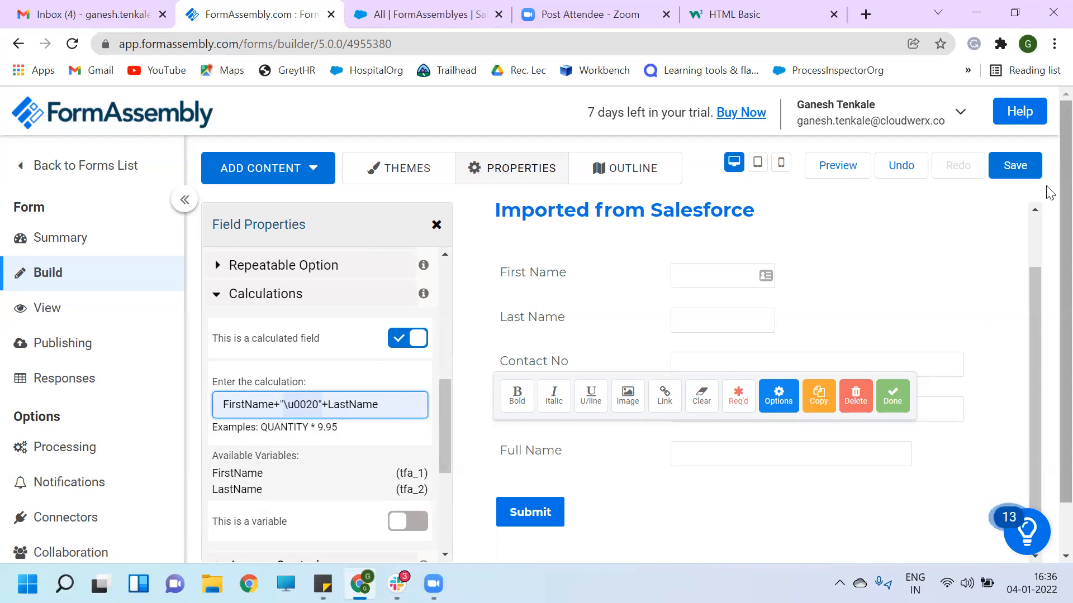
# - Save the form and open its live version at tfaforms.com/4955380 in a new tab
pyautogui.click(1029, 170)
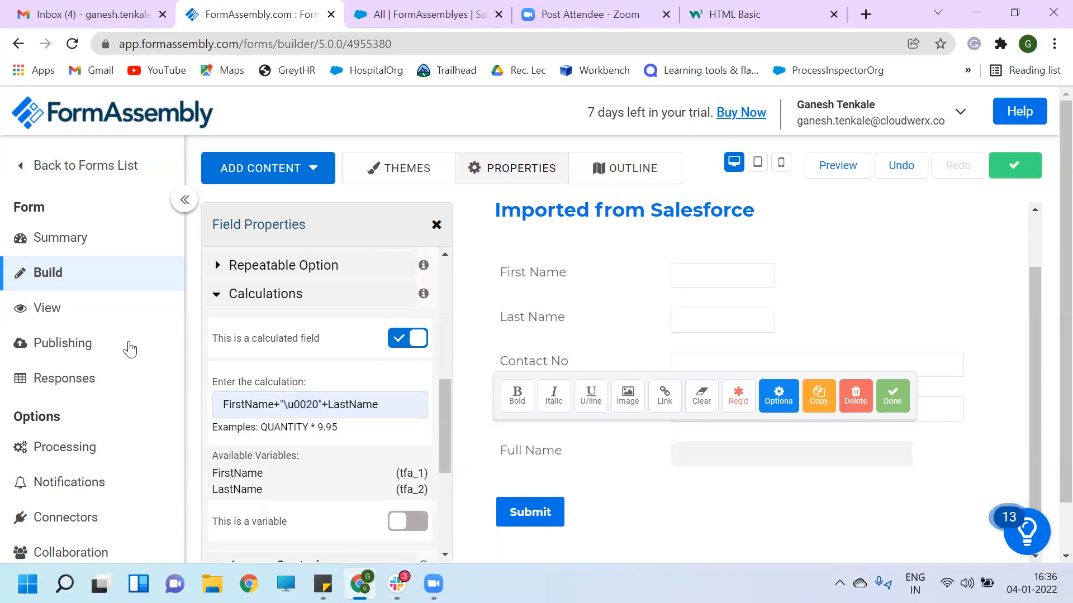
pyautogui.click(46, 317)
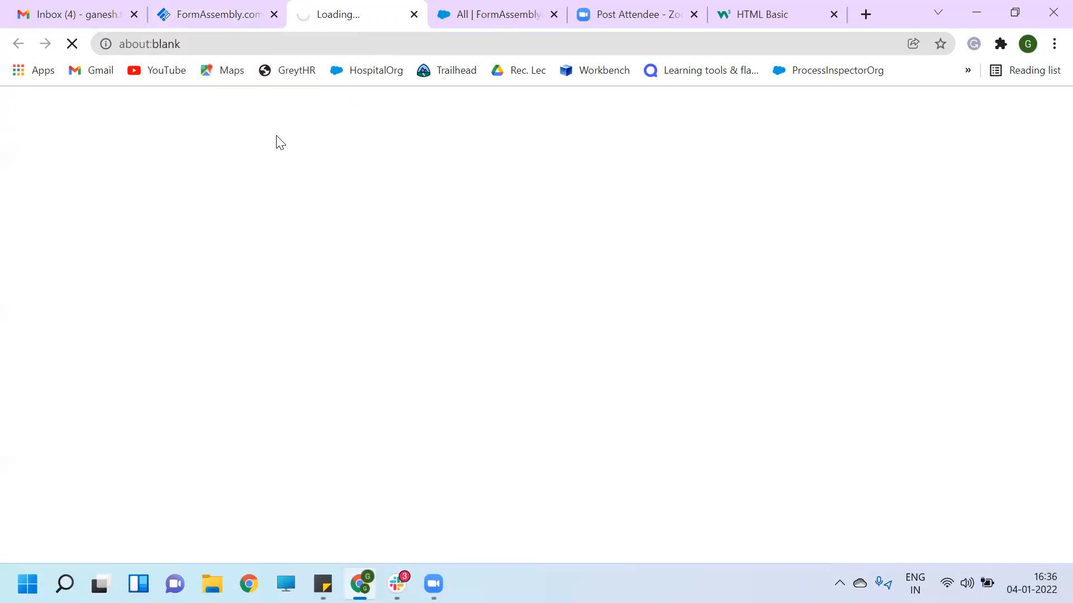
pyautogui.click(212, 16)
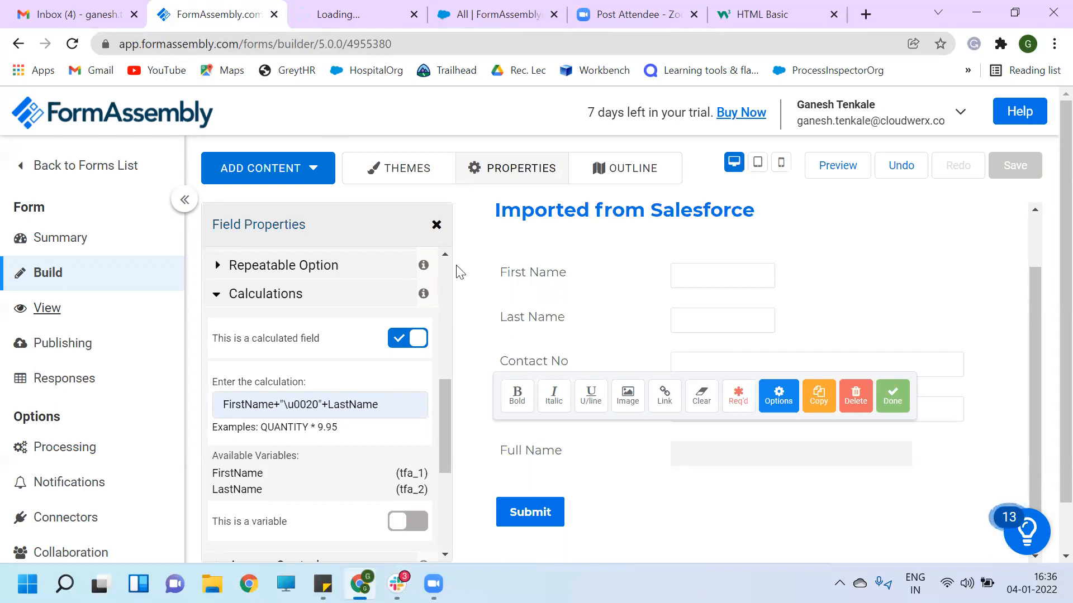
pyautogui.click(369, 13)
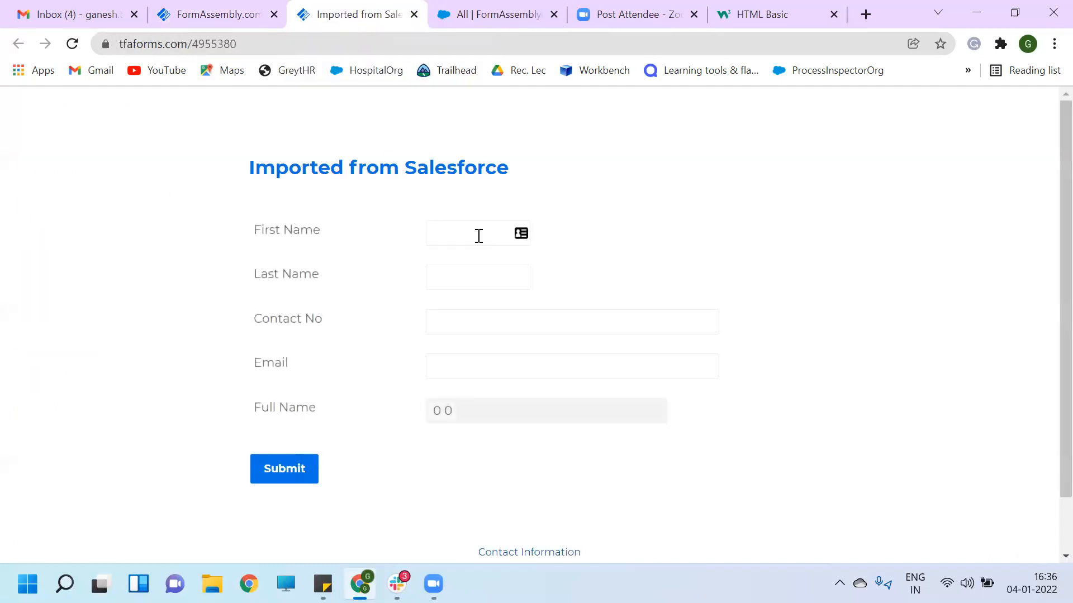
# - On the live form, enter a test first name, last name and contact number to check Full Name
pyautogui.click(476, 232)
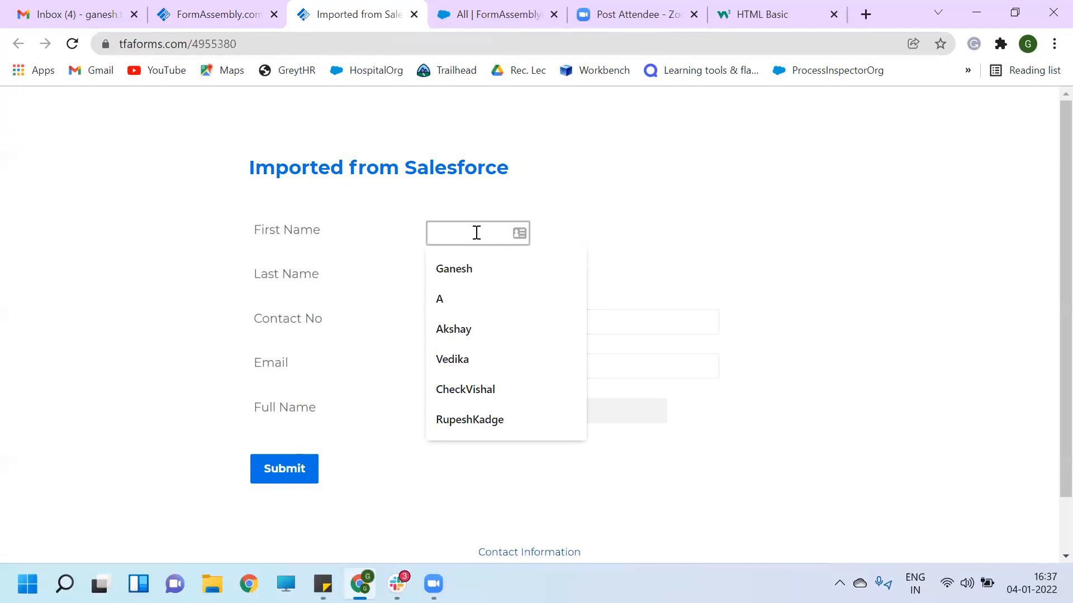
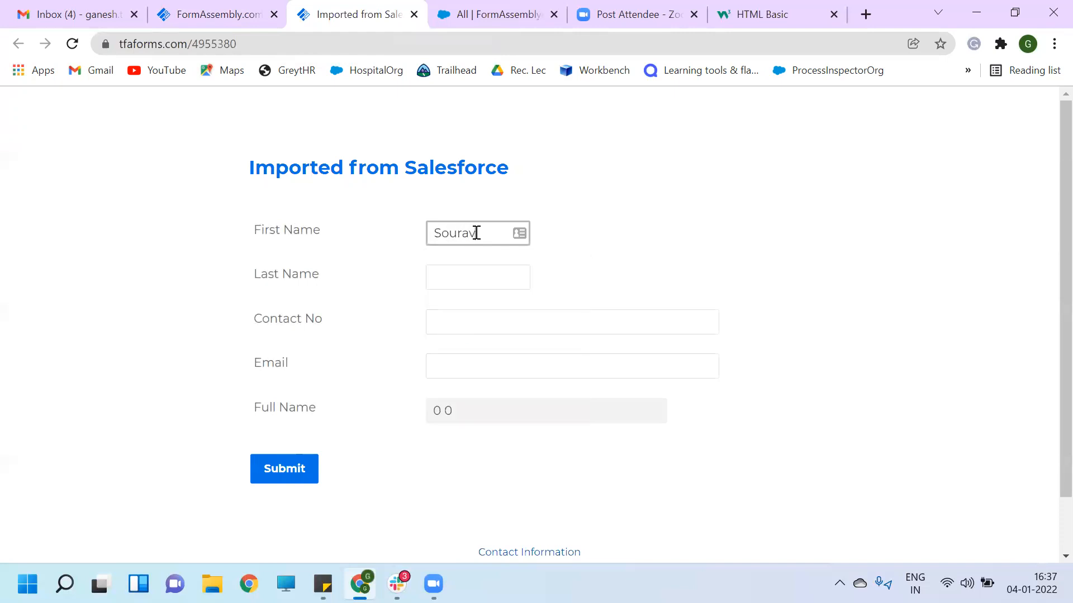
pyautogui.click(475, 274)
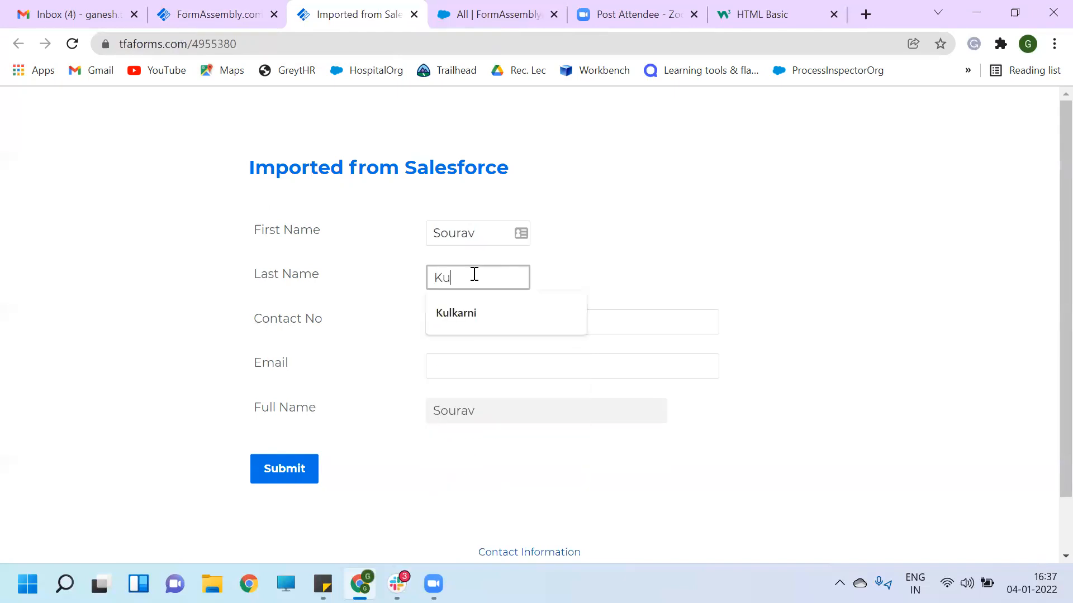
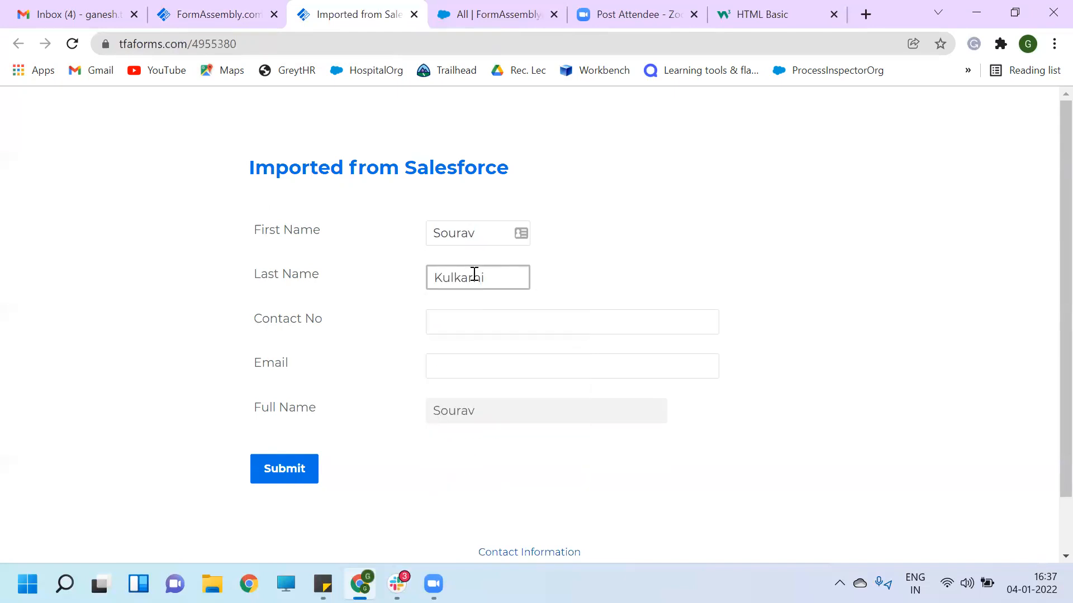
pyautogui.click(483, 317)
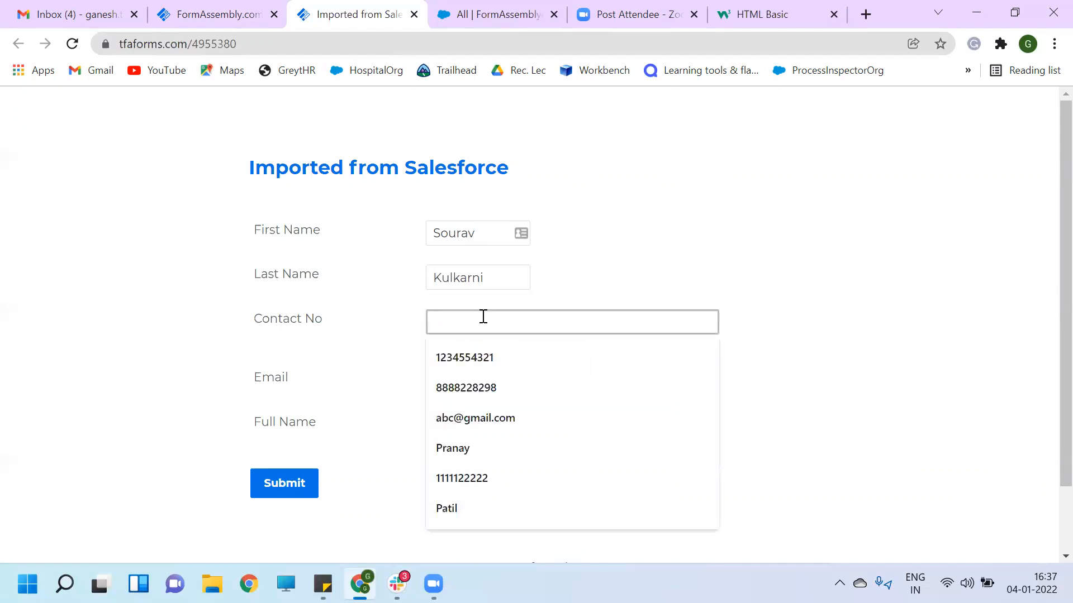
pyautogui.write('123')
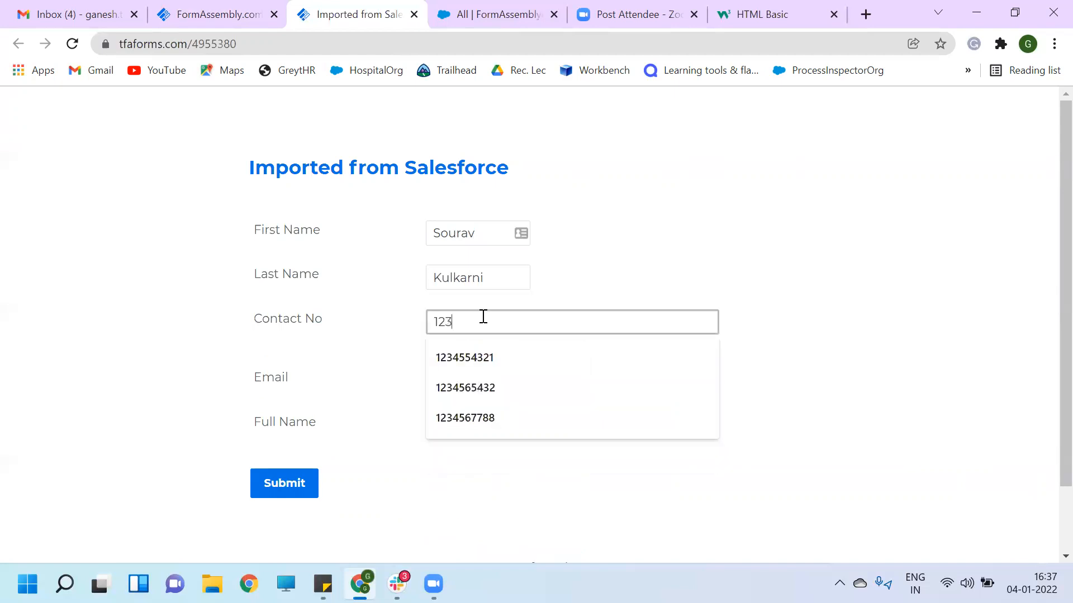
pyautogui.click(489, 282)
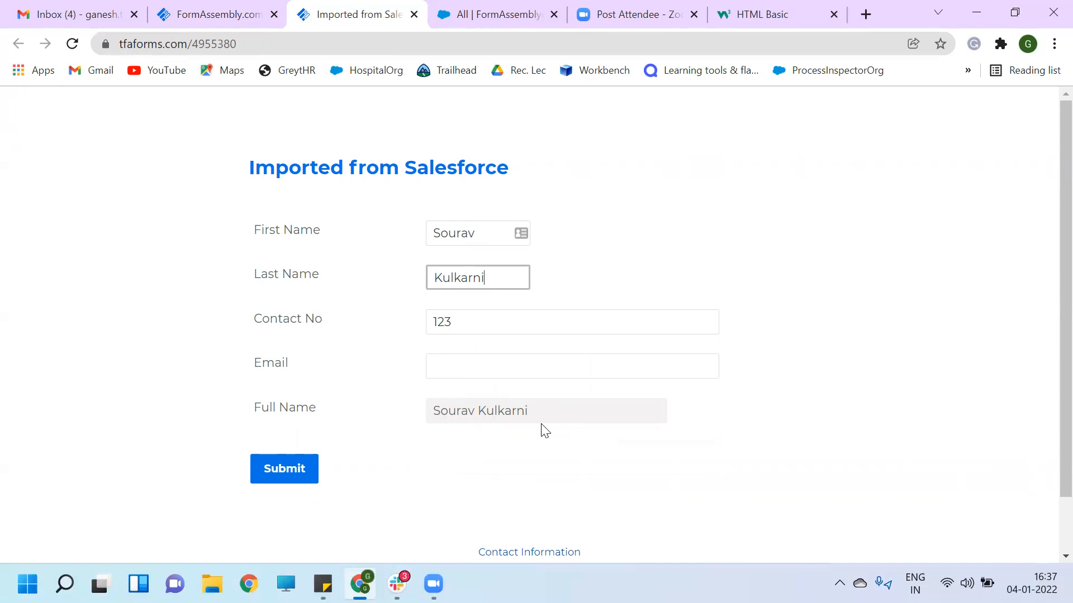
pyautogui.click(212, 15)
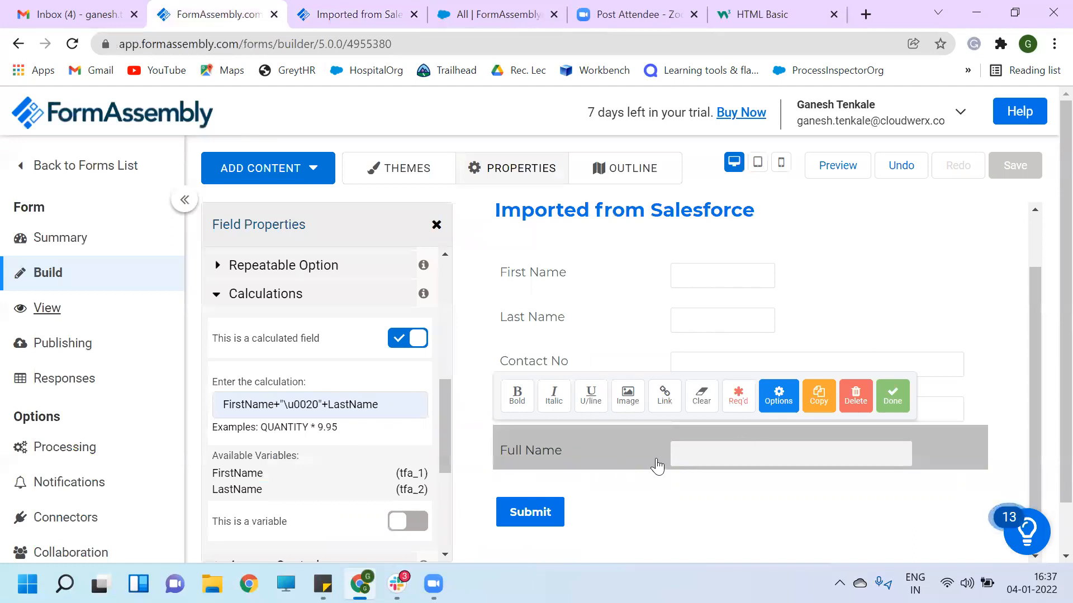
# - Add a Radio Buttons question labelled 'Subscription Plan Type' and bring up its choices editor
pyautogui.scroll(-1, 771, 467)
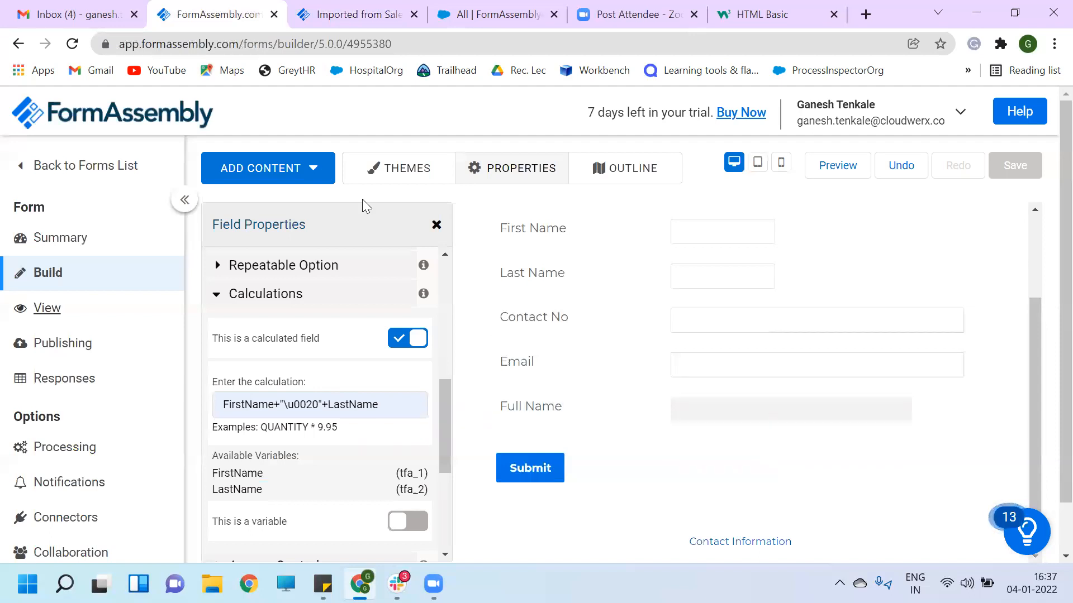
pyautogui.moveTo(323, 171)
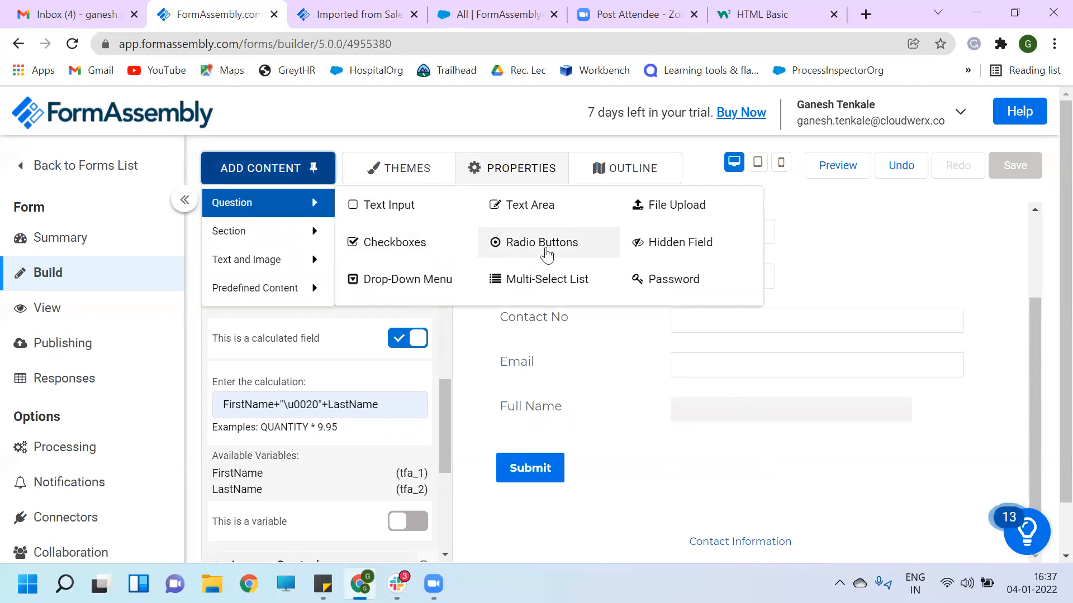
pyautogui.click(545, 250)
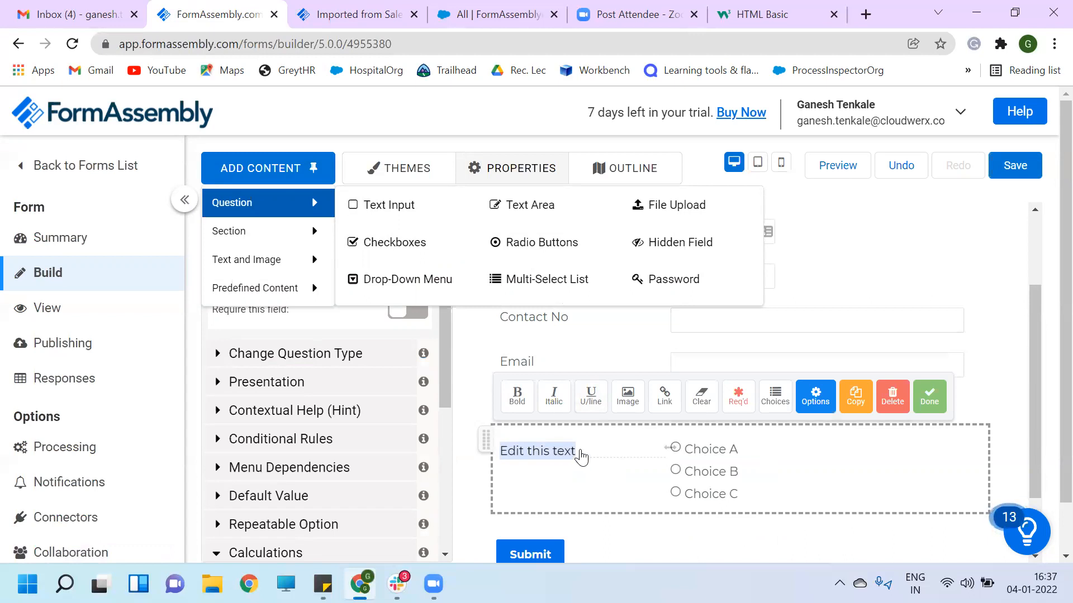
pyautogui.write('S')
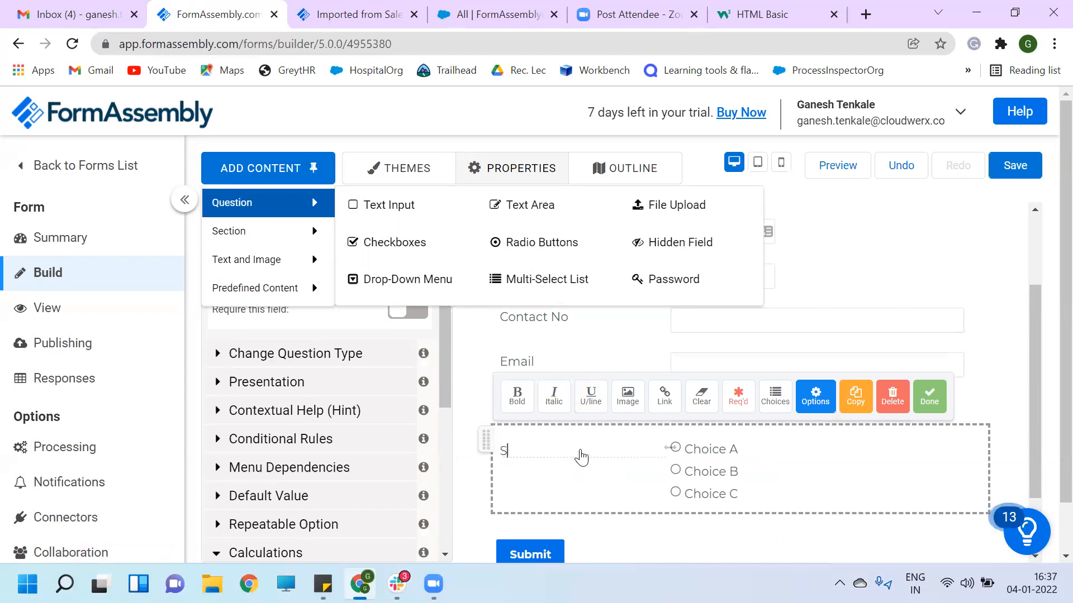
pyautogui.write('ubscription Plan Type')
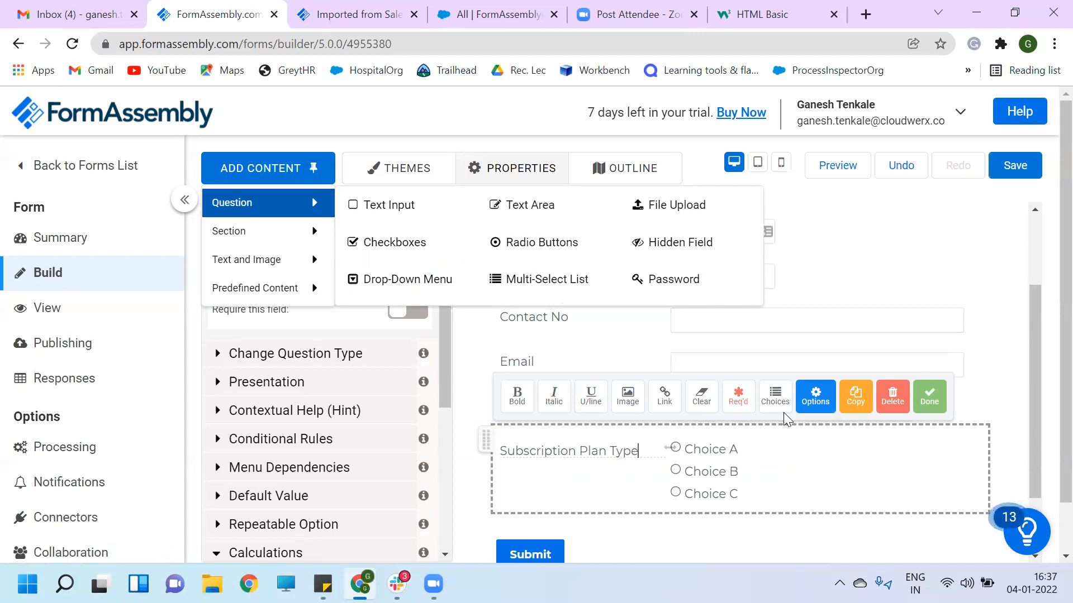
pyautogui.click(773, 398)
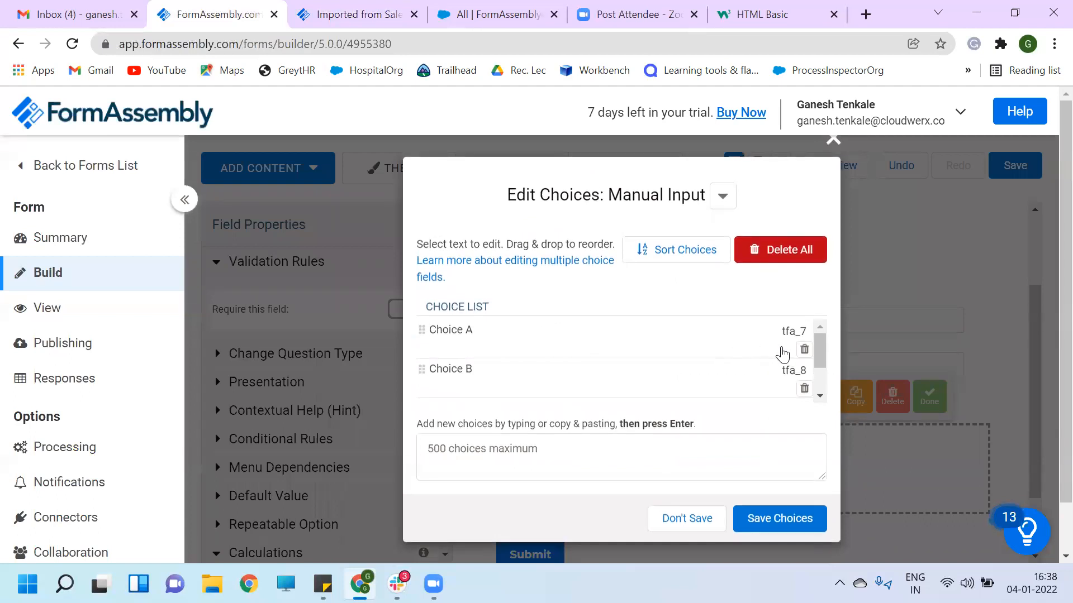
# - Rename the plan choices to Bronze, Silver and Gold and save them
pyautogui.click(539, 341)
pyautogui.hotkey('shift', 'Left')
pyautogui.hotkey('shift', 'Left')
pyautogui.hotkey('shift', 'Left')
pyautogui.hotkey('shift', 'Left')
pyautogui.hotkey('shift', 'Left')
pyautogui.hotkey('shift', 'Left')
pyautogui.hotkey('shift', 'Left')
pyautogui.hotkey('shift', 'Left')
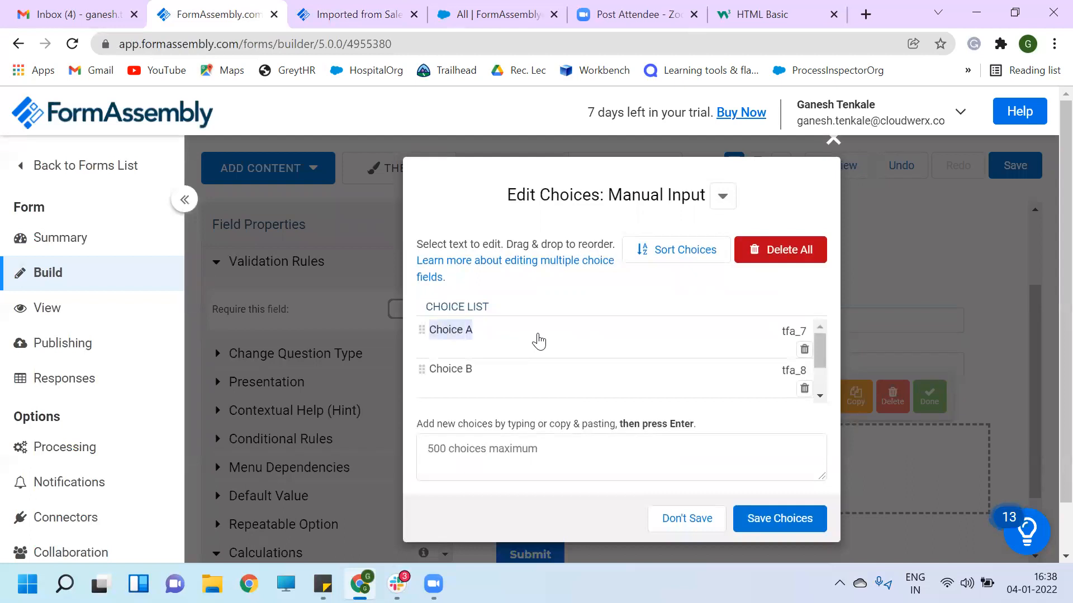
pyautogui.write('B')
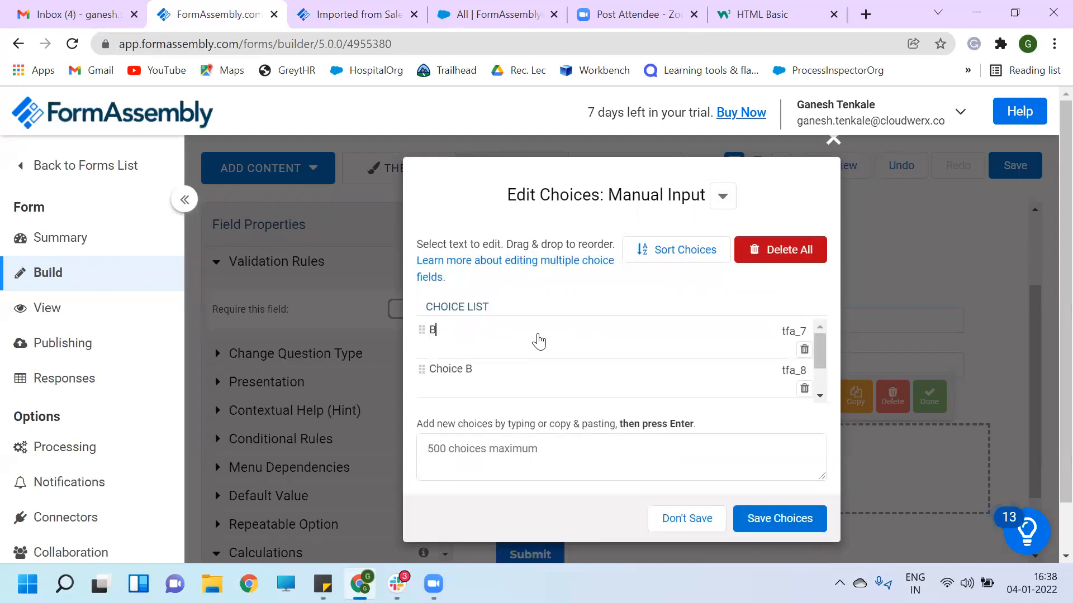
pyautogui.write('ronze')
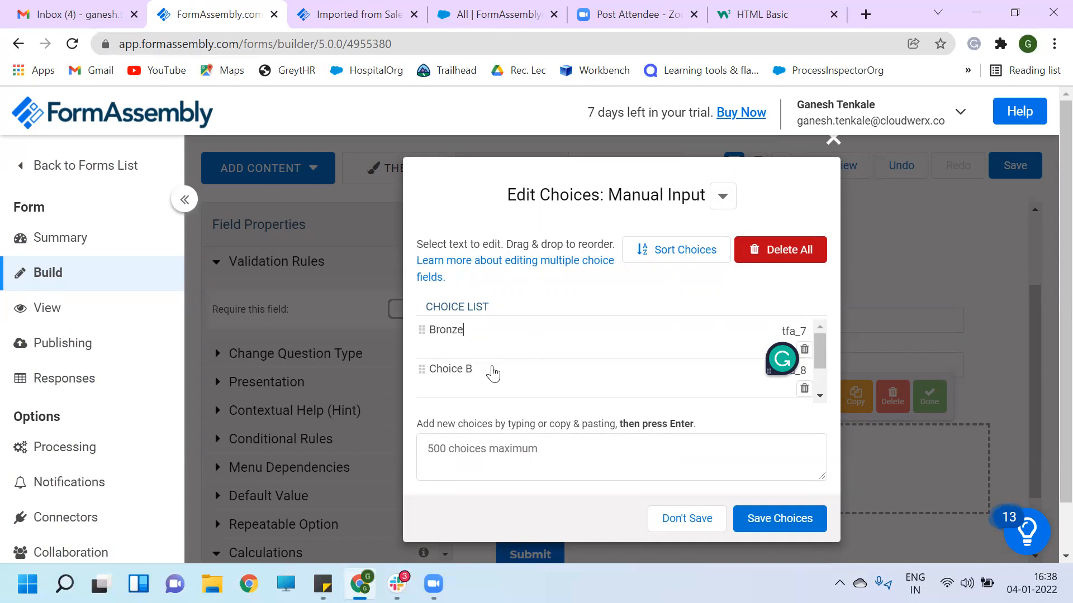
pyautogui.click(486, 370)
pyautogui.press('BackSpace')
pyautogui.press('BackSpace')
pyautogui.press('BackSpace')
pyautogui.press('BackSpace')
pyautogui.press('BackSpace')
pyautogui.press('BackSpace')
pyautogui.press('BackSpace')
pyautogui.write('Silver')
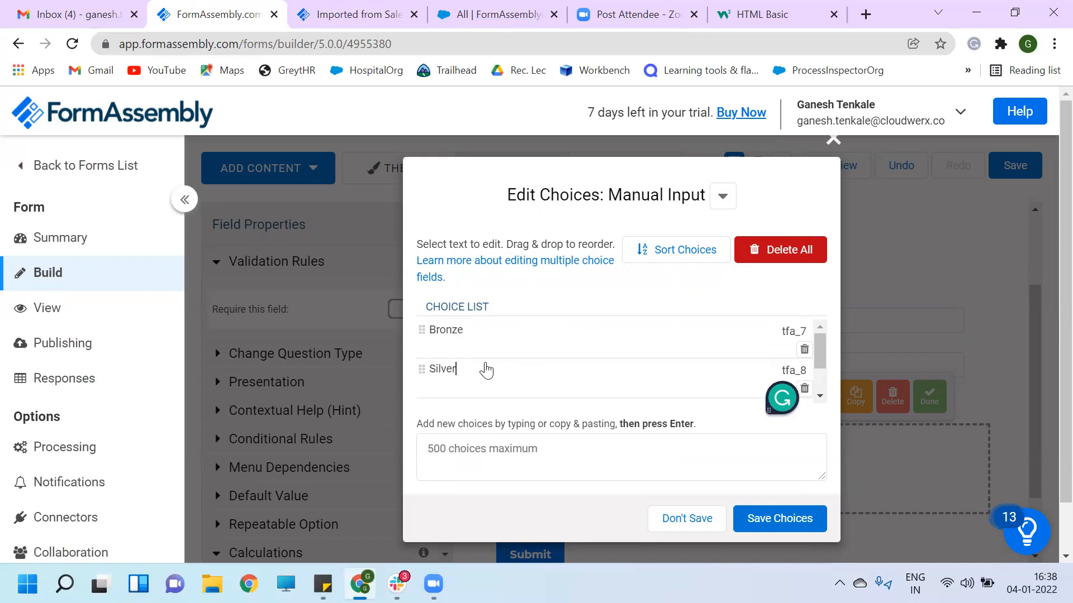
pyautogui.scroll(-1, 485, 369)
pyautogui.click(486, 369)
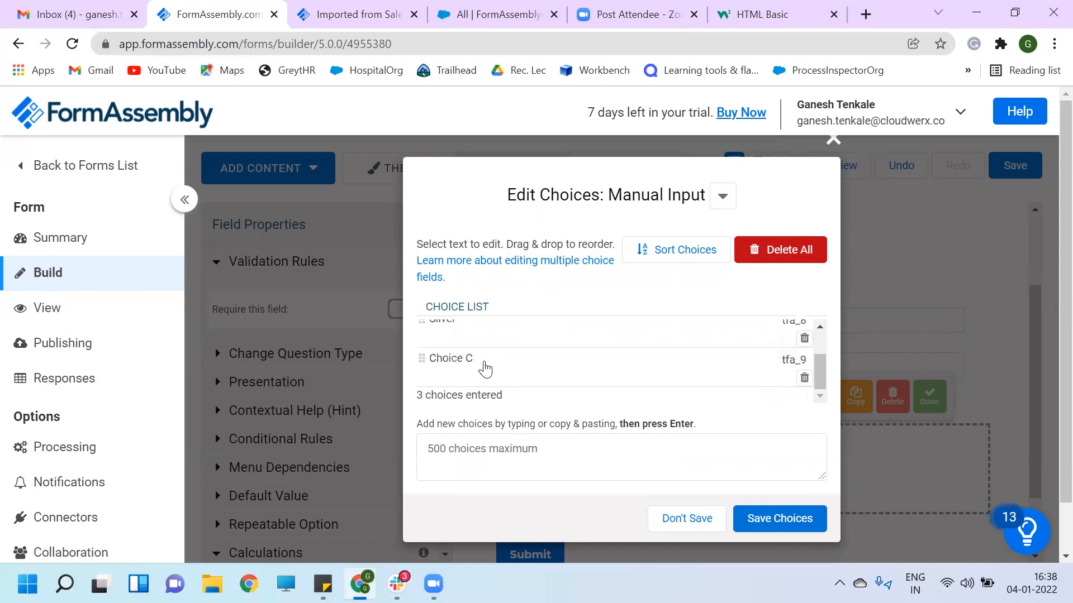
pyautogui.press('BackSpace')
pyautogui.press('BackSpace')
pyautogui.press('BackSpace')
pyautogui.press('BackSpace')
pyautogui.press('BackSpace')
pyautogui.press('BackSpace')
pyautogui.press('BackSpace')
pyautogui.press('BackSpace')
pyautogui.write('F')
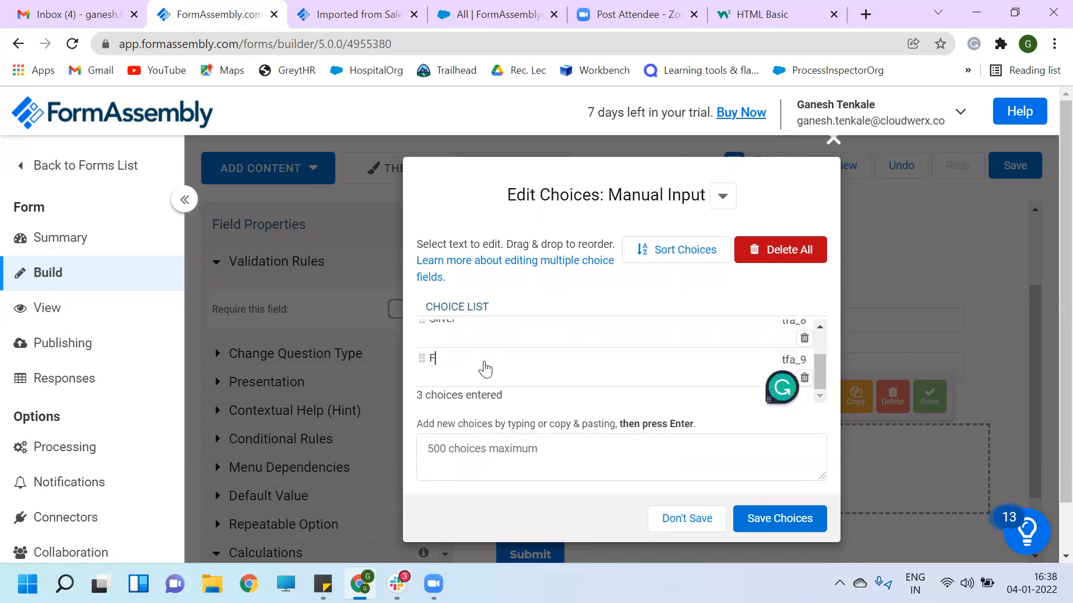
pyautogui.write('Gold')
pyautogui.click(779, 520)
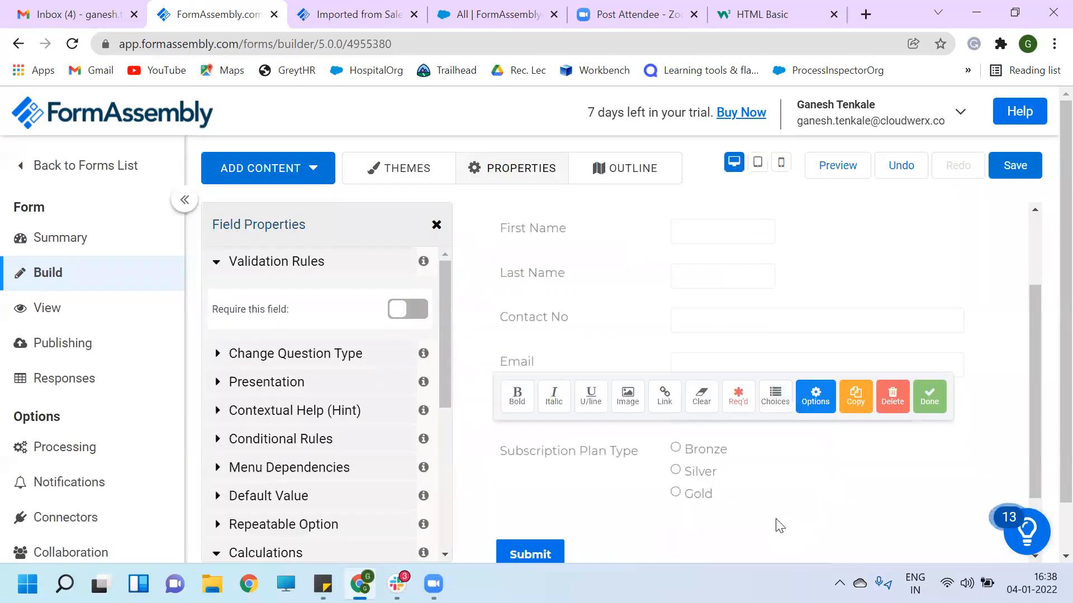
pyautogui.scroll(-2, 802, 474)
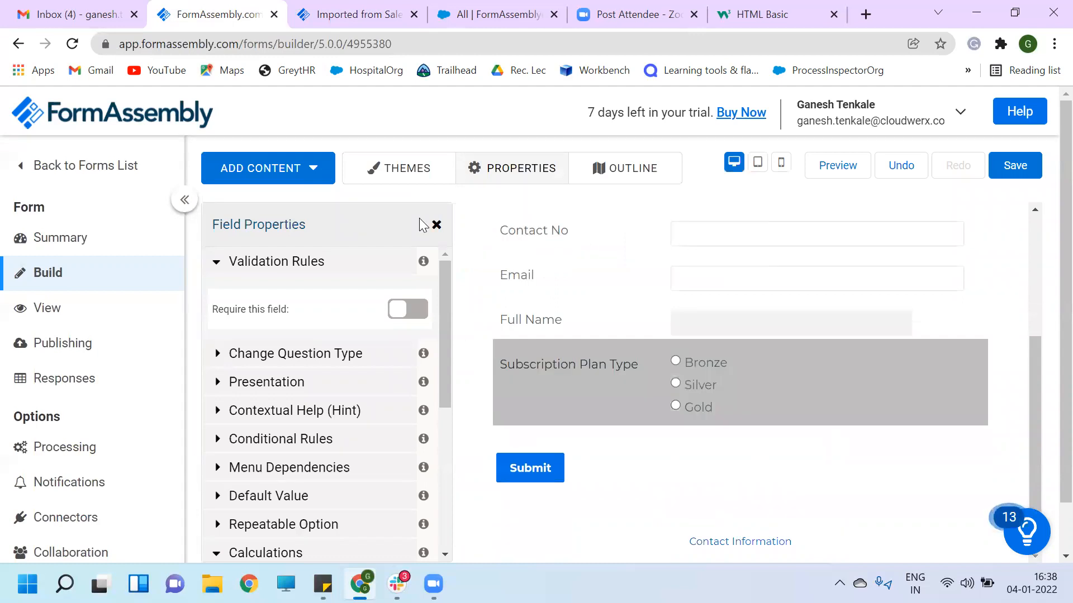
pyautogui.click(316, 166)
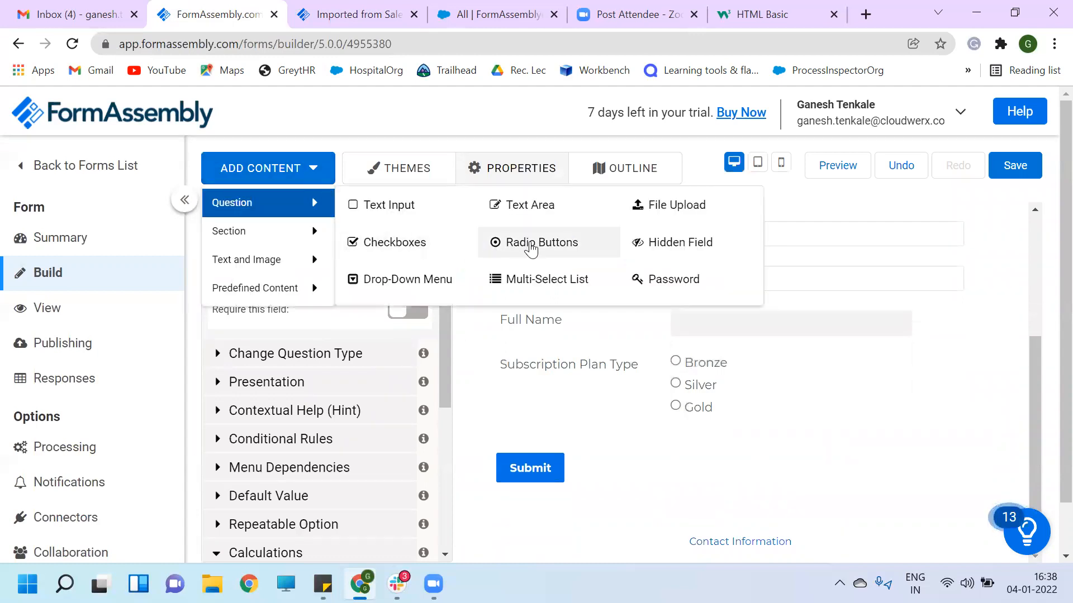
# - Add a Radio Buttons question labelled 'Customer Type' and open its choices
pyautogui.click(531, 244)
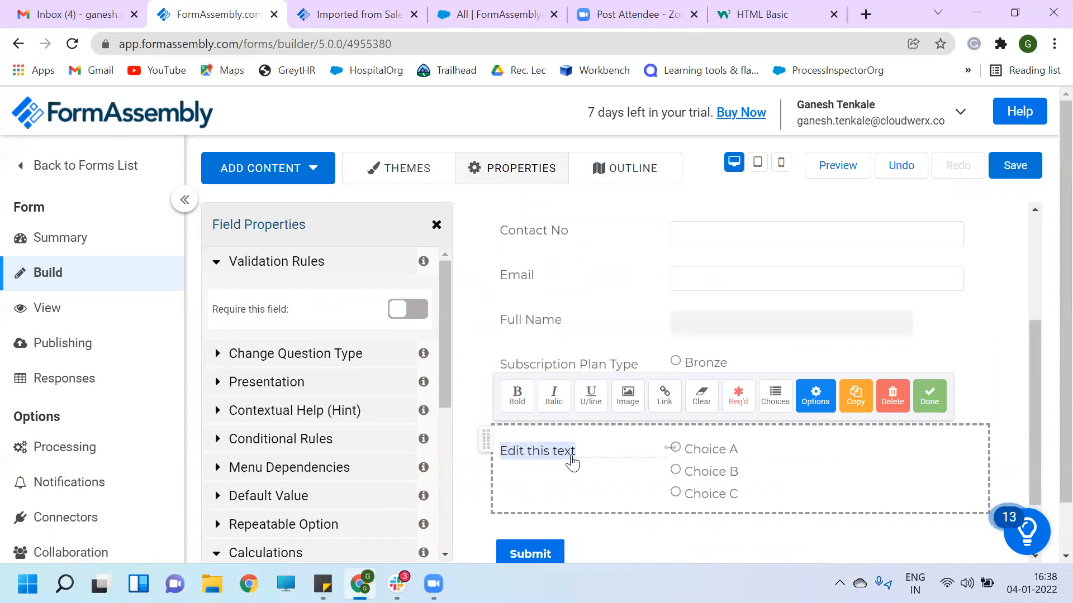
pyautogui.write('C')
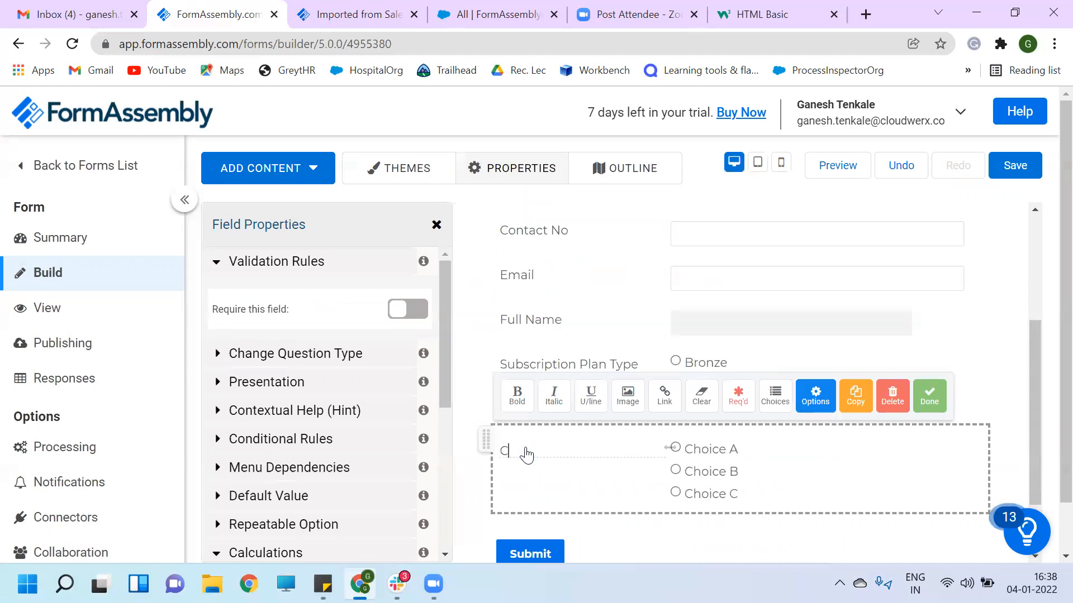
pyautogui.write('ustomer Type')
pyautogui.click(776, 397)
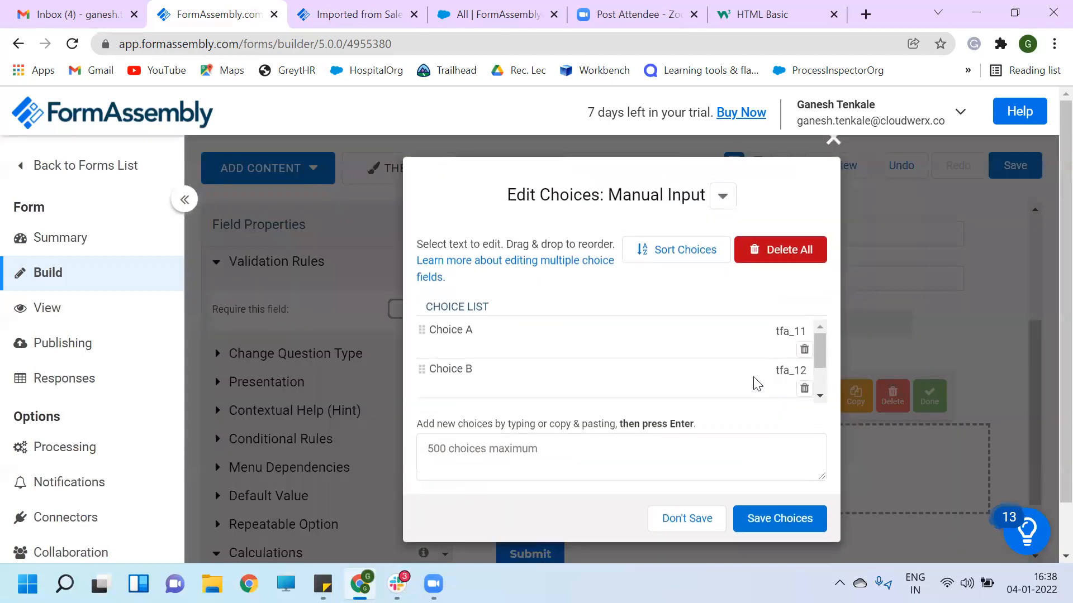
# - Delete Choice C, rename the others to Existing User and New User, and save
pyautogui.scroll(-1, 721, 367)
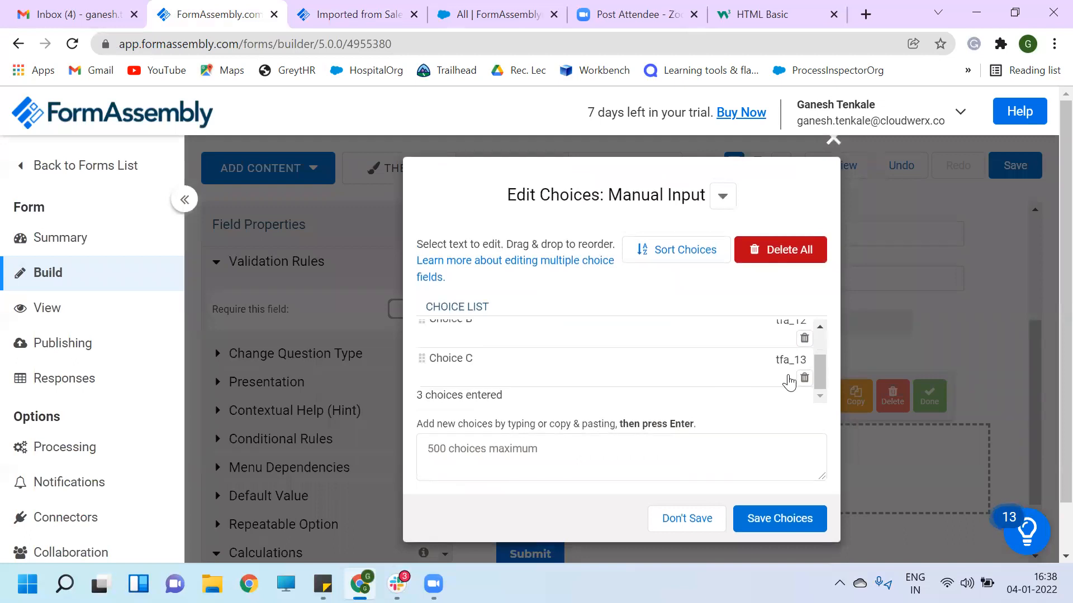
pyautogui.click(805, 378)
pyautogui.scroll(1, 753, 374)
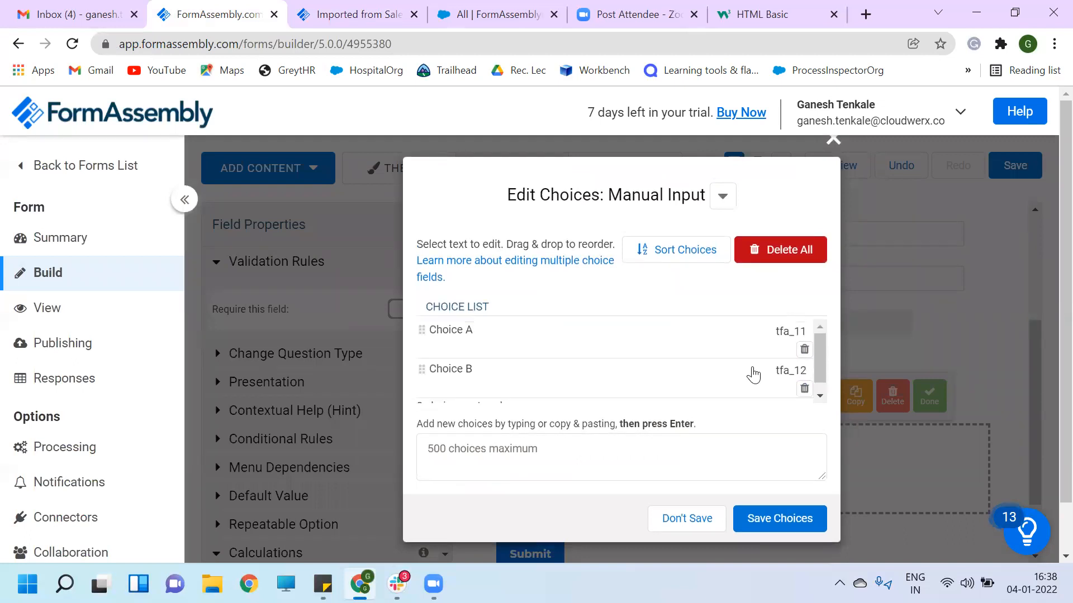
pyautogui.doubleClick(451, 334)
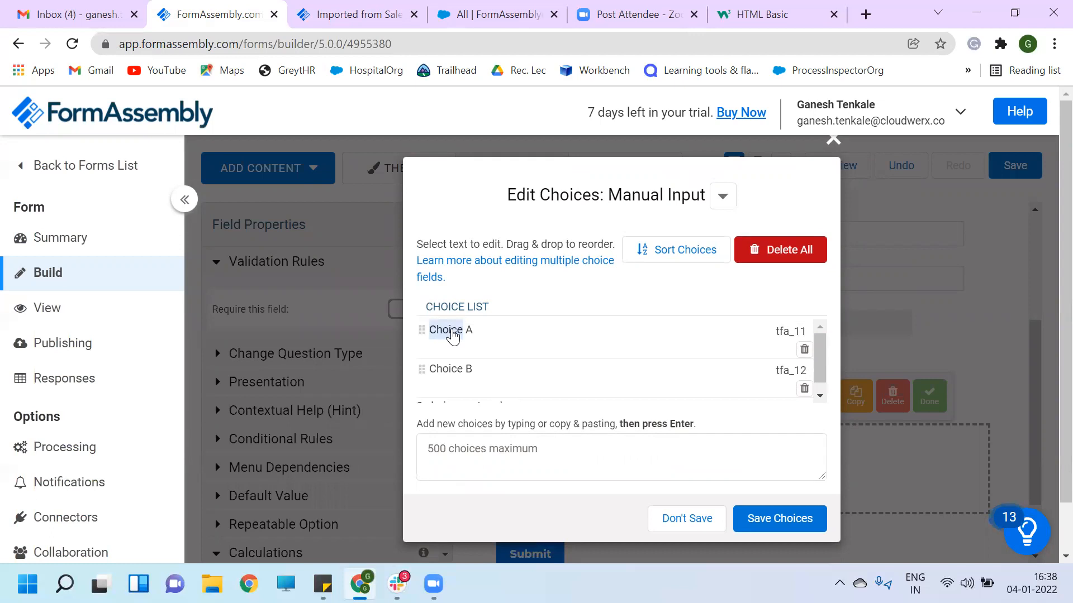
pyautogui.press('Right')
pyautogui.press('Right')
pyautogui.press('Right')
pyautogui.hotkey('shift', 'Left')
pyautogui.hotkey('shift', 'Left')
pyautogui.hotkey('shift', 'Left')
pyautogui.hotkey('shift', 'Left')
pyautogui.hotkey('shift', 'Left')
pyautogui.hotkey('shift', 'Left')
pyautogui.hotkey('shift', 'Left')
pyautogui.hotkey('shift', 'Left')
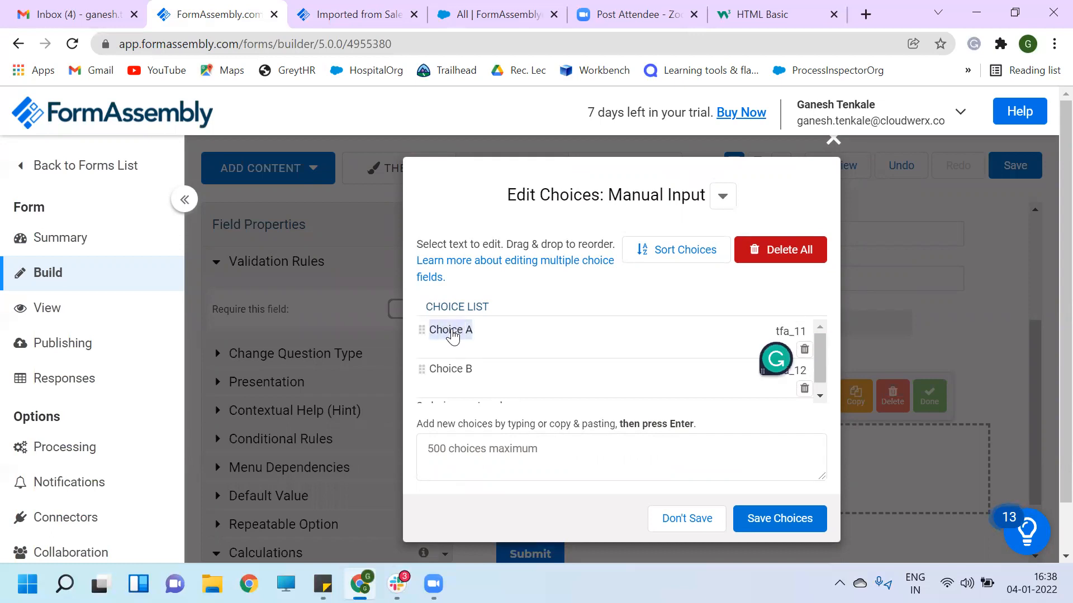
pyautogui.write('Existi')
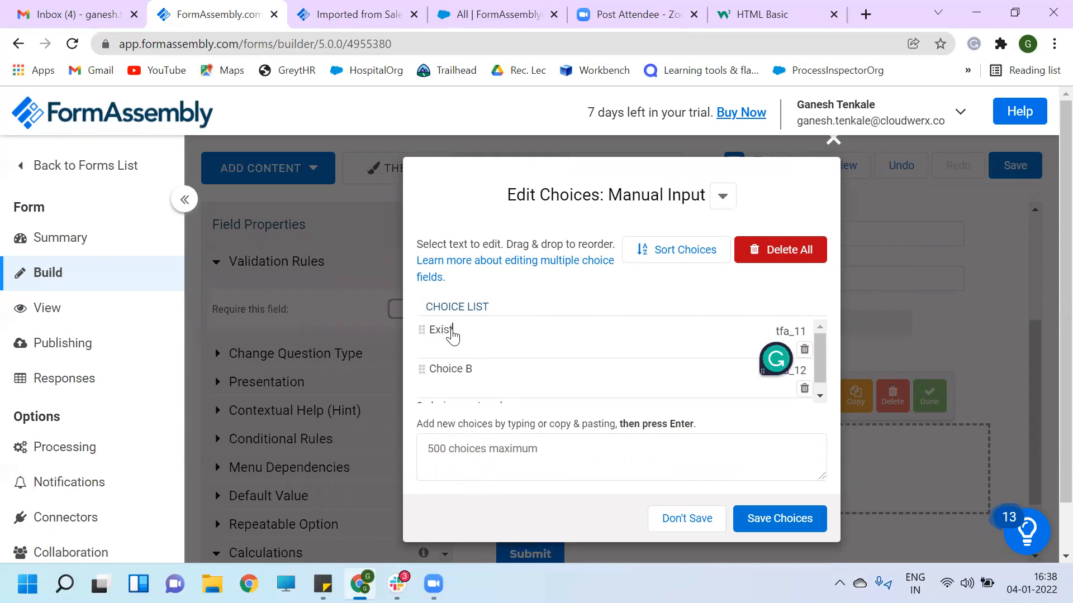
pyautogui.write('ng User')
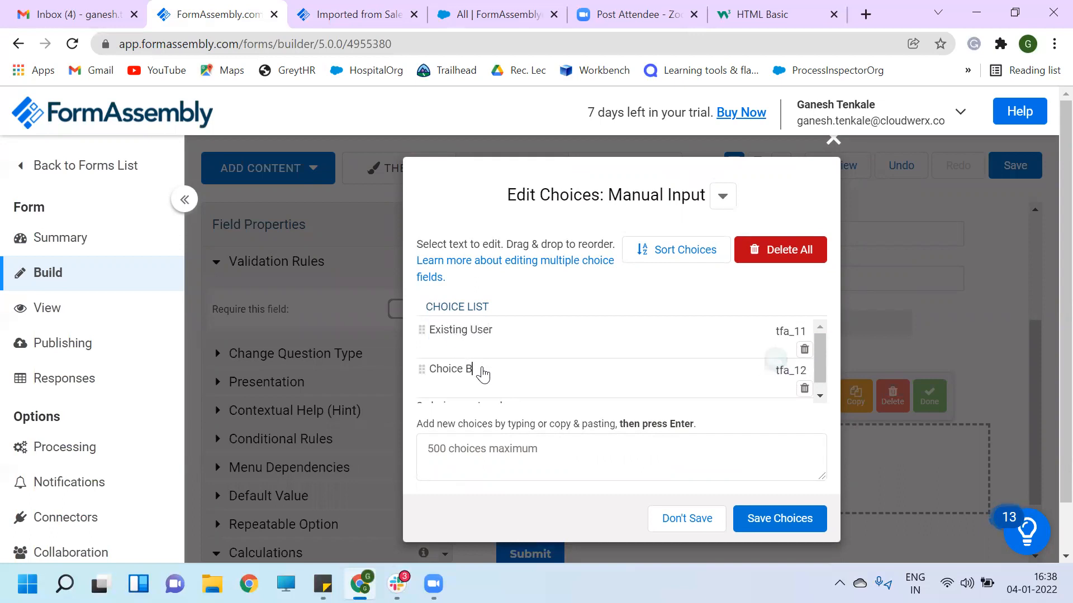
pyautogui.click(483, 374)
pyautogui.press('BackSpace')
pyautogui.press('BackSpace')
pyautogui.press('BackSpace')
pyautogui.press('BackSpace')
pyautogui.press('BackSpace')
pyautogui.press('BackSpace')
pyautogui.press('BackSpace')
pyautogui.press('BackSpace')
pyautogui.write('New')
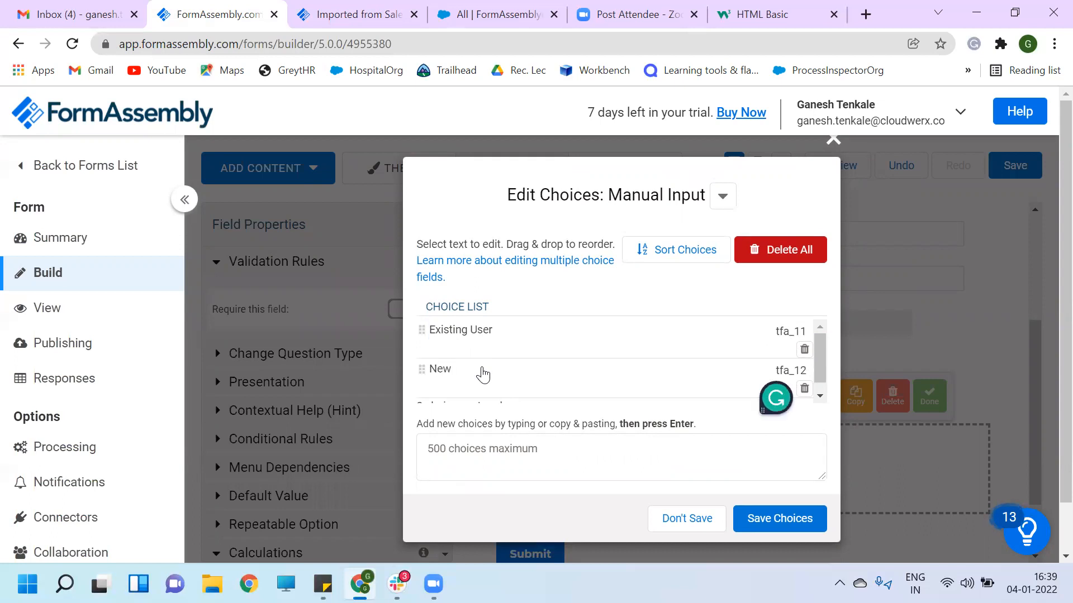
pyautogui.write(' User')
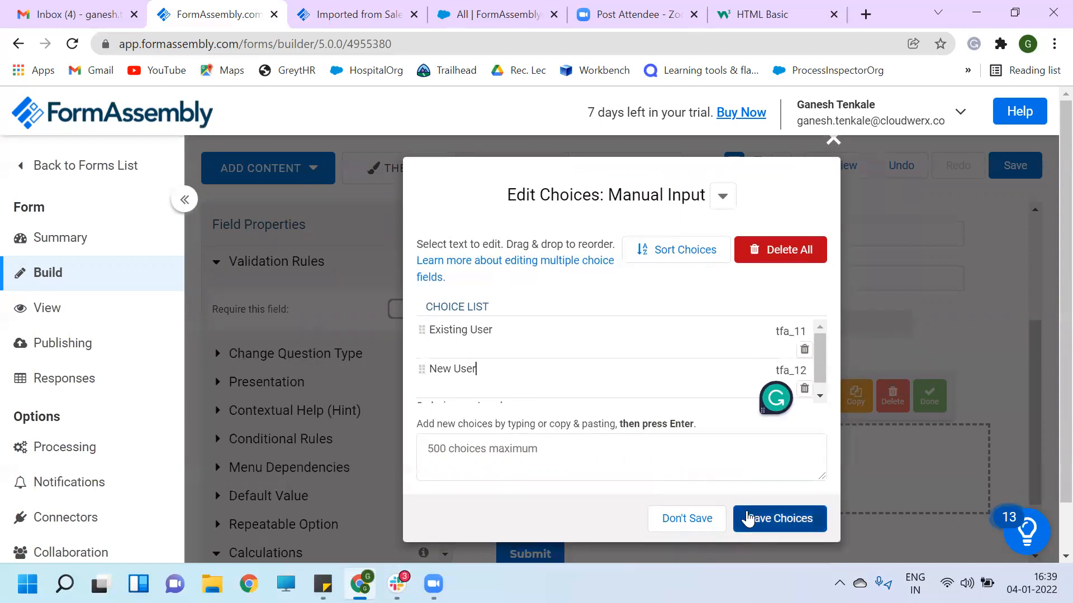
pyautogui.click(753, 519)
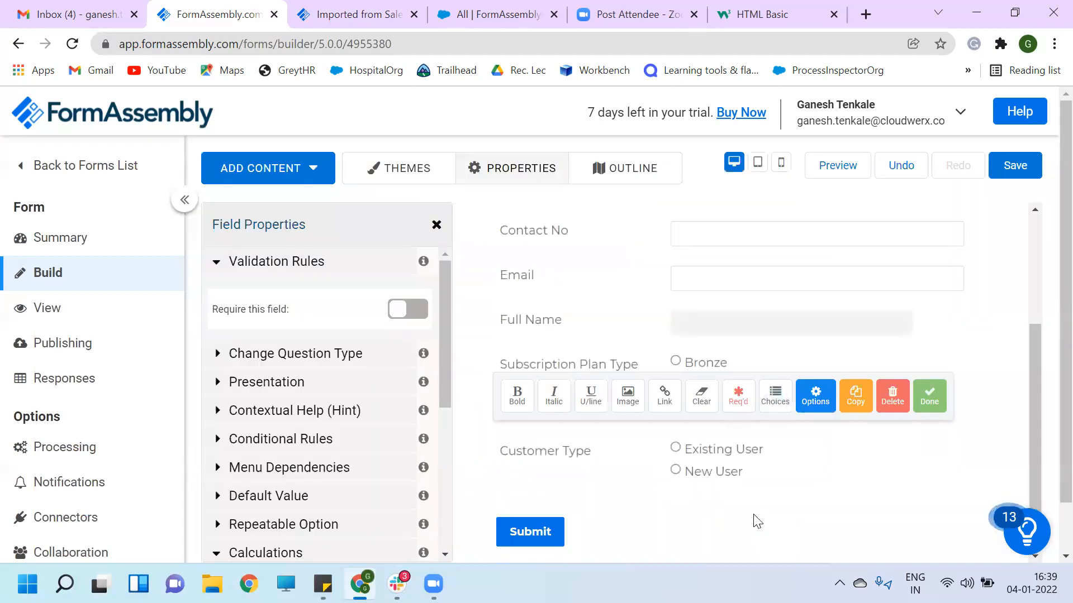
# - Make the Subscription Plan Type question a calculation variable named plan
pyautogui.click(704, 279)
pyautogui.click(797, 384)
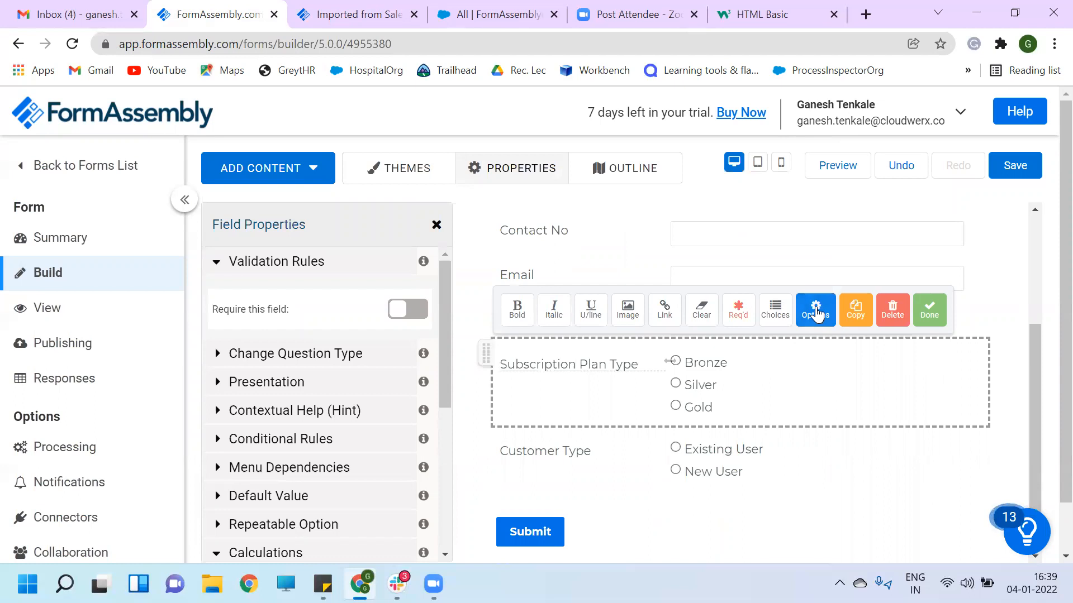
pyautogui.scroll(-5, 282, 466)
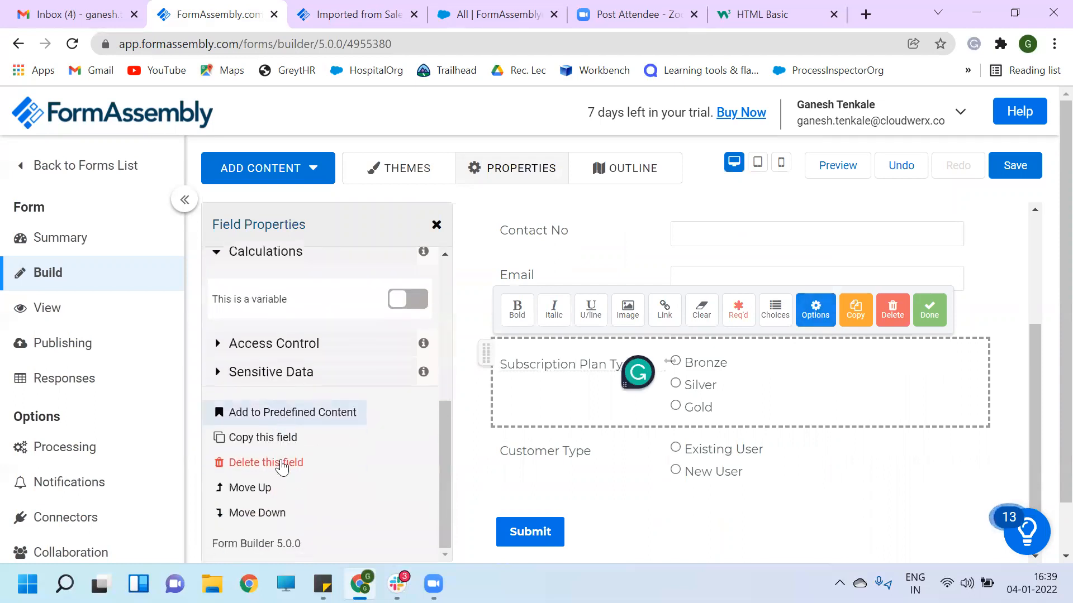
pyautogui.scroll(2, 282, 464)
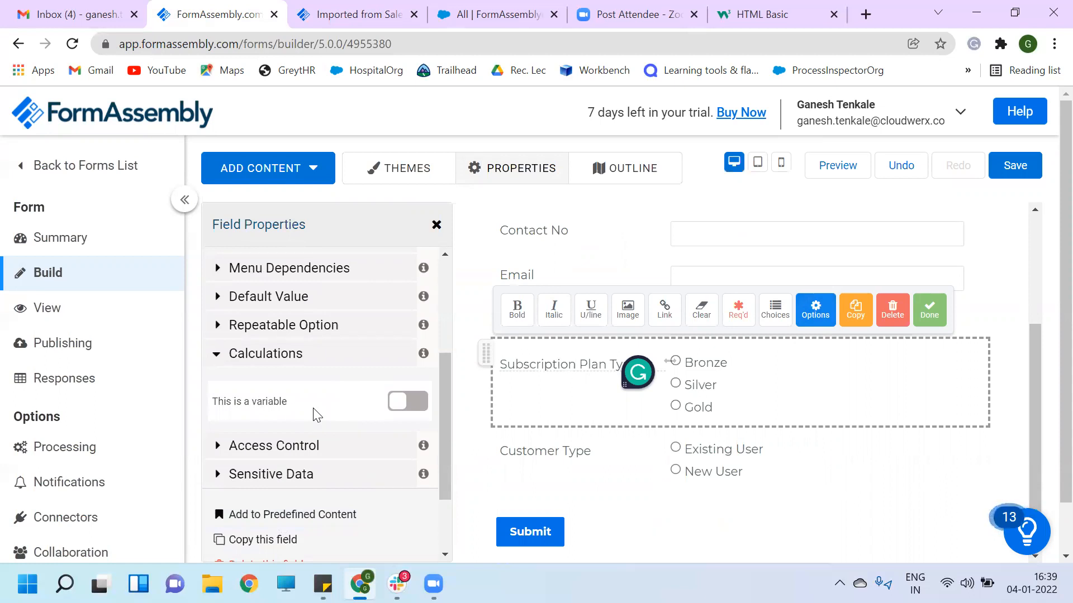
pyautogui.click(407, 404)
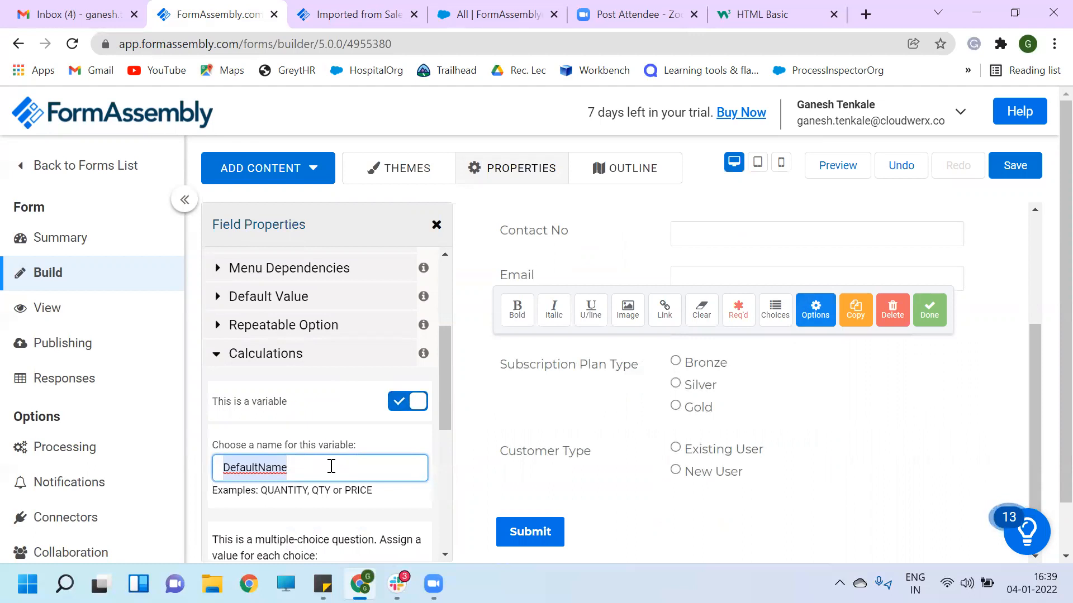
pyautogui.scroll(-1, 333, 464)
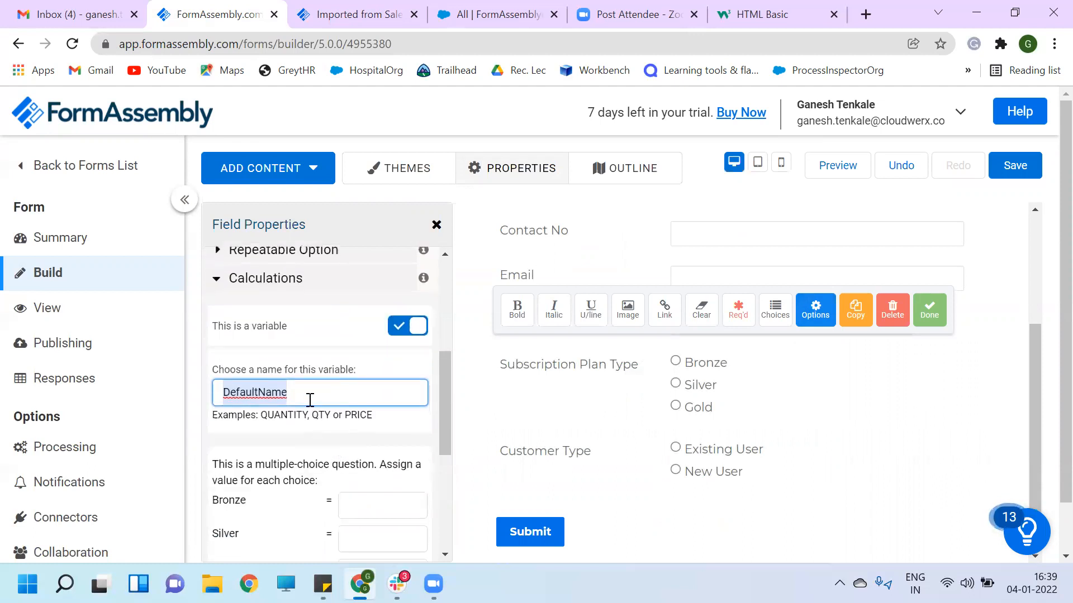
pyautogui.press('BackSpace')
pyautogui.write('plan')
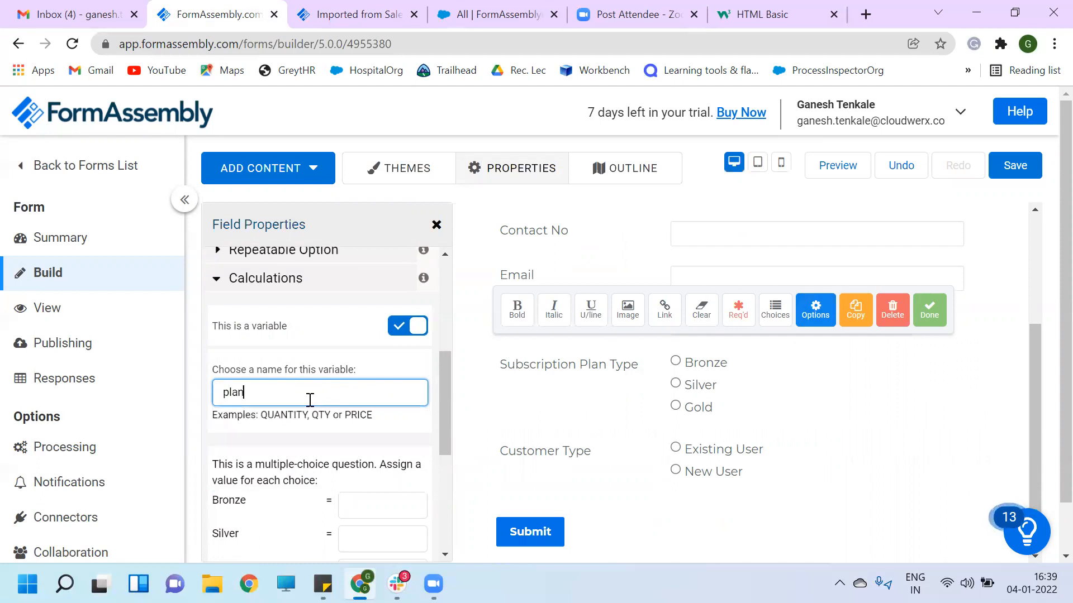
# - Assign values Bronze 100, Silver 200 and Gold 300 to the plan variable
pyautogui.scroll(-3, 312, 400)
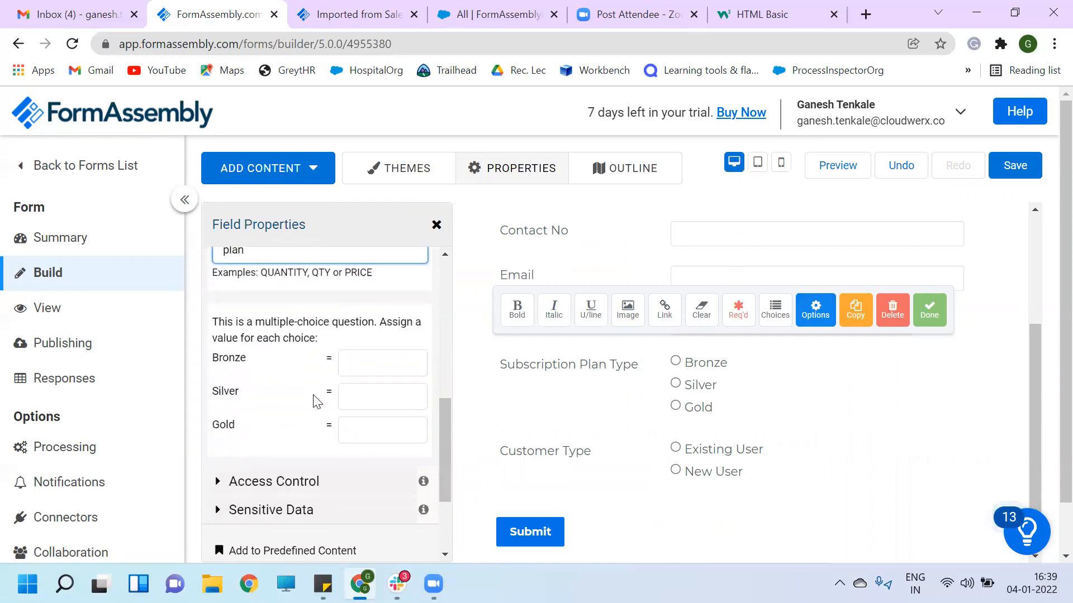
pyautogui.click(362, 364)
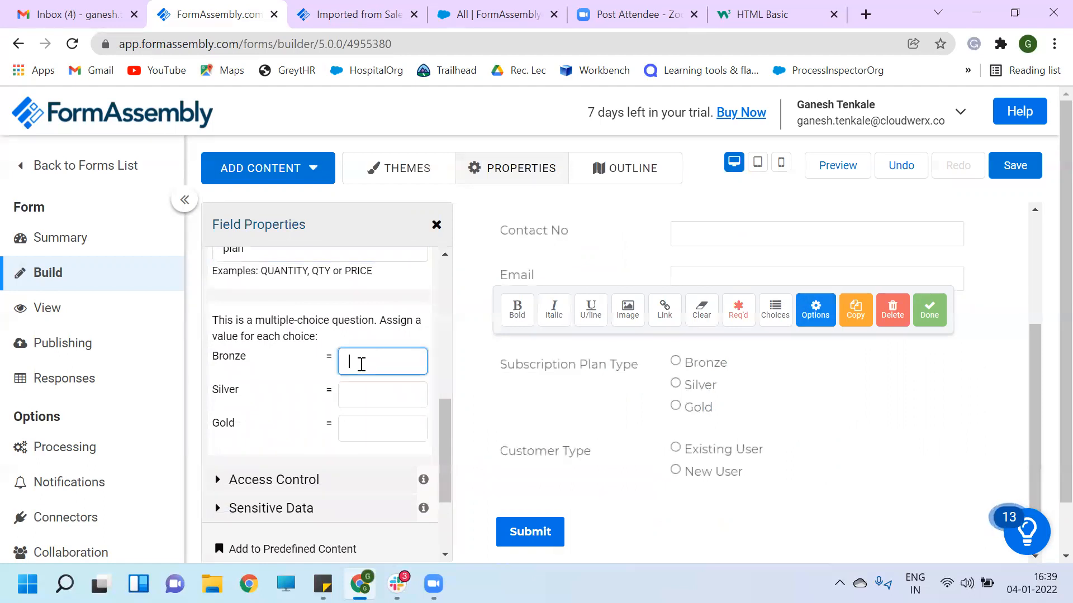
pyautogui.write('100')
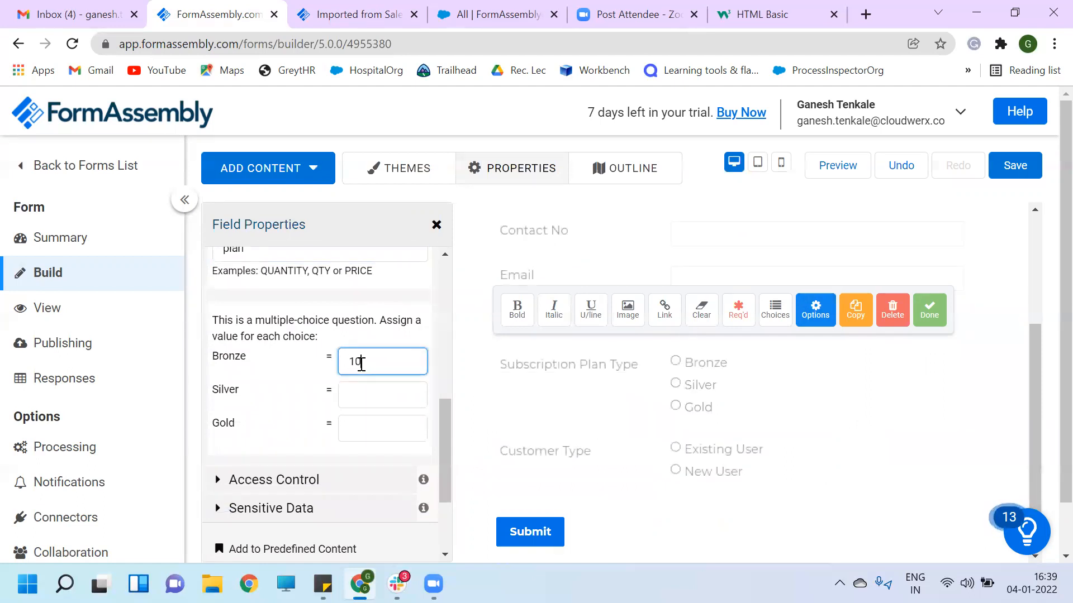
pyautogui.click(373, 396)
pyautogui.write('200')
pyautogui.click(378, 427)
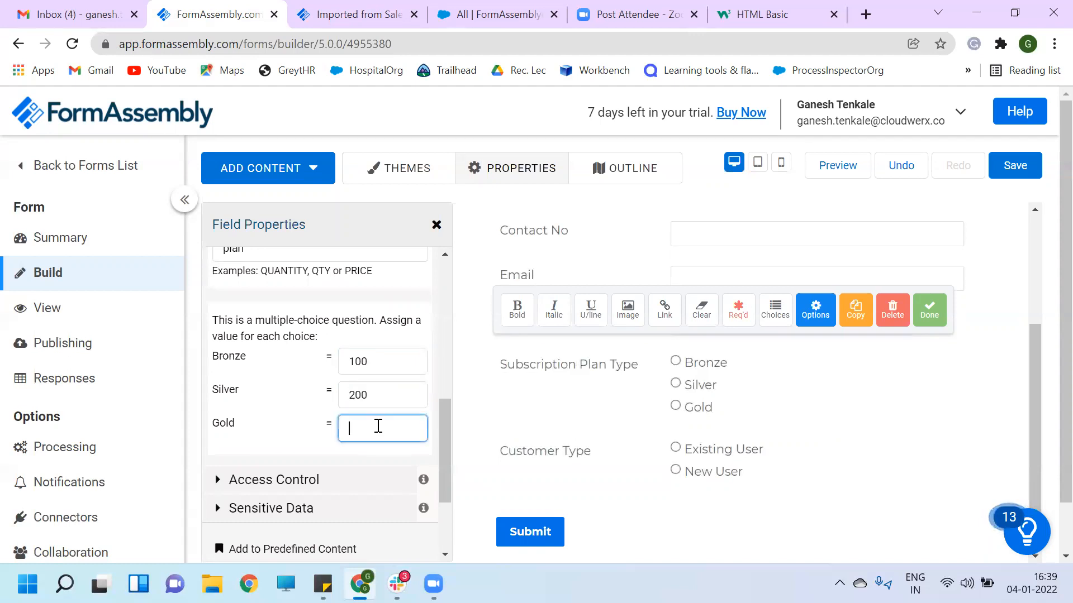
pyautogui.write('300')
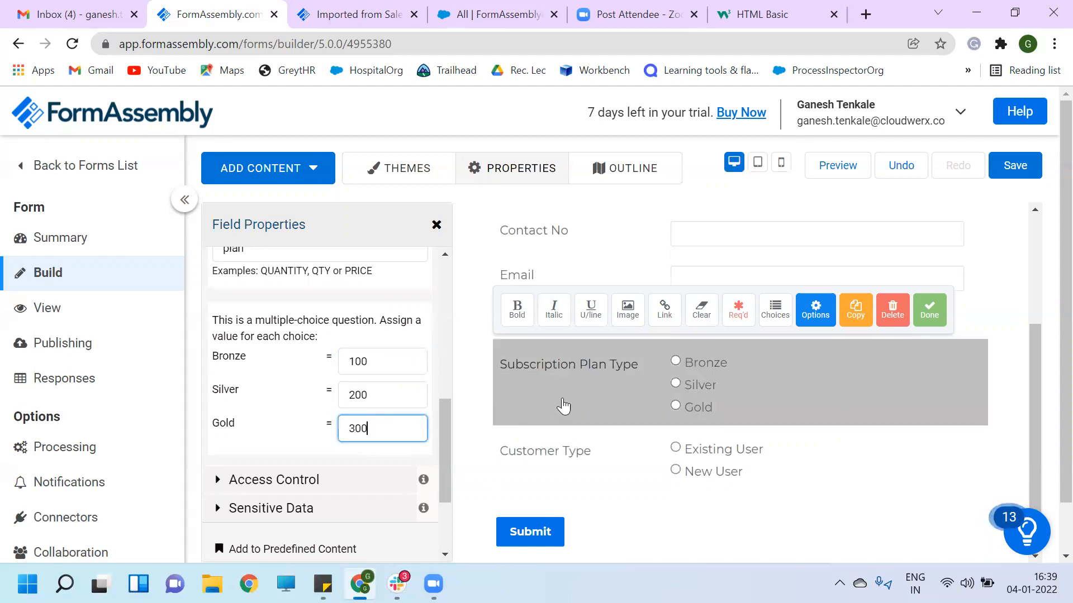
pyautogui.scroll(-1, 563, 406)
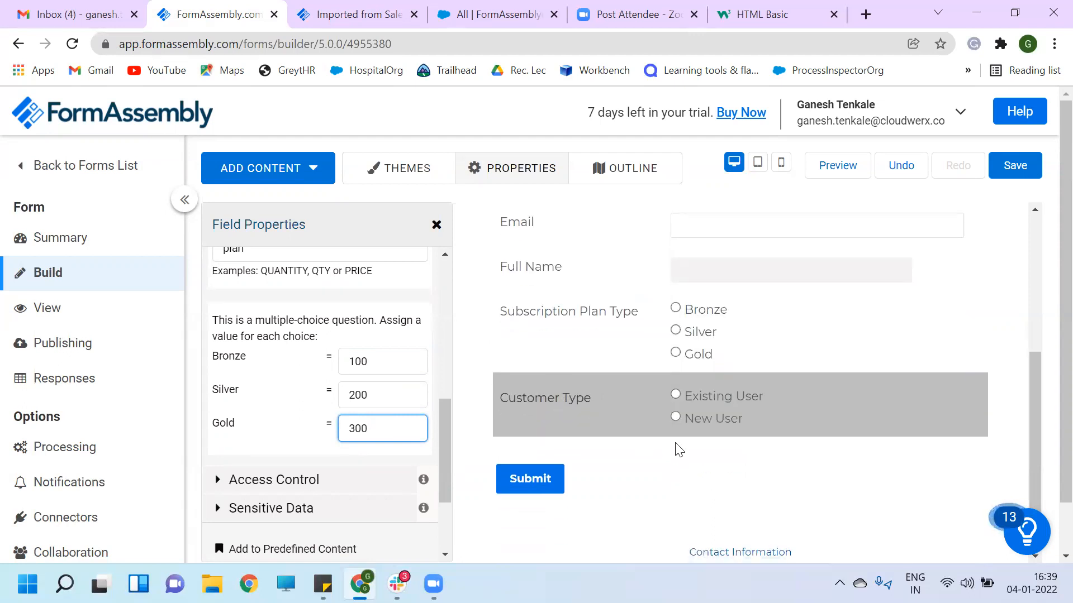
# - Turn Customer Type into a calculation variable named discount
pyautogui.click(760, 418)
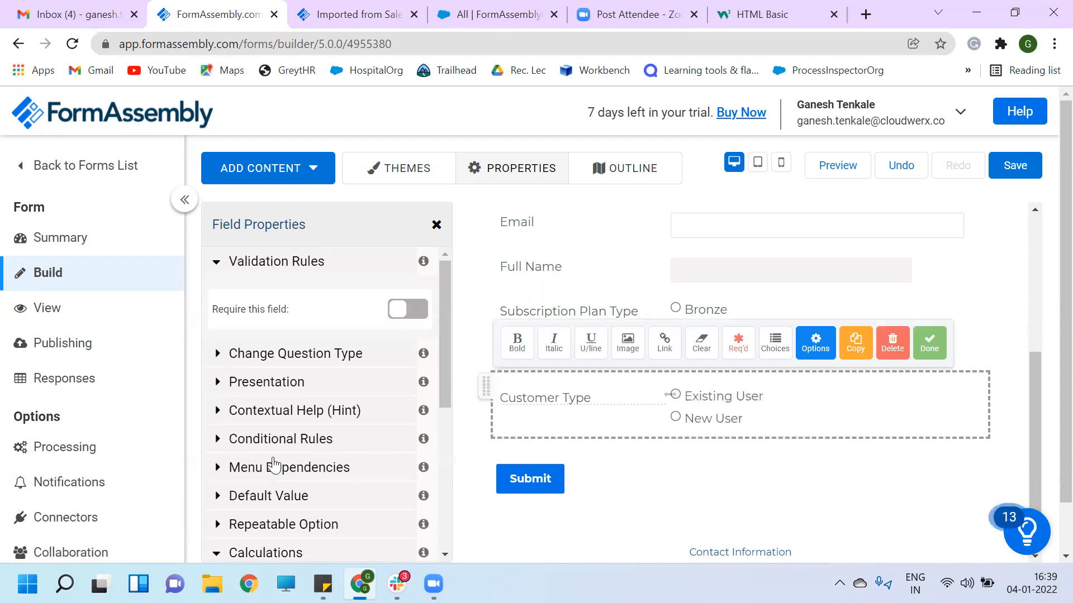
pyautogui.scroll(-4, 265, 470)
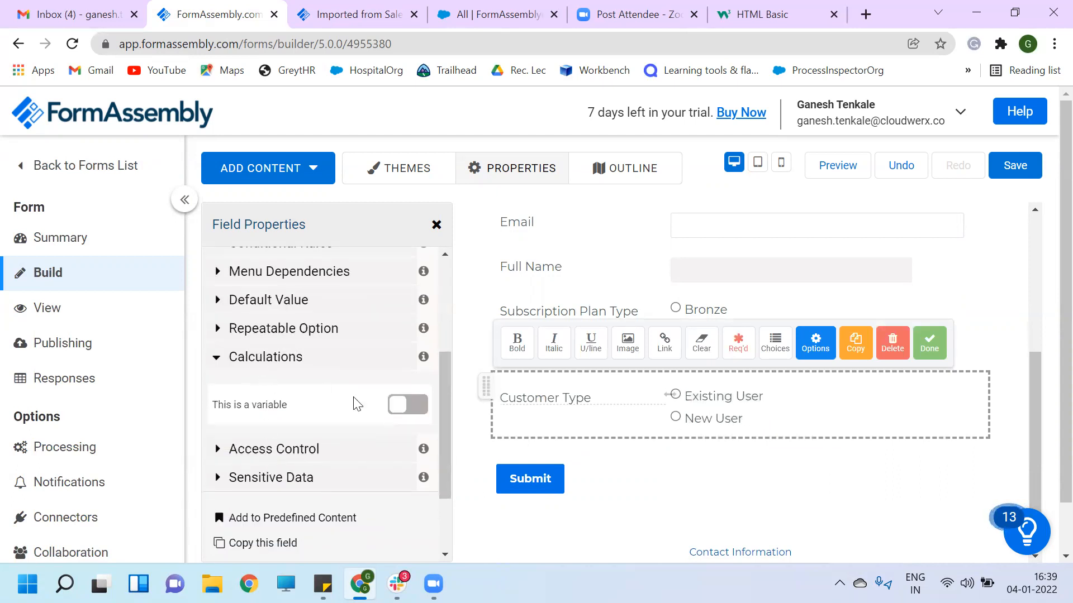
pyautogui.click(406, 406)
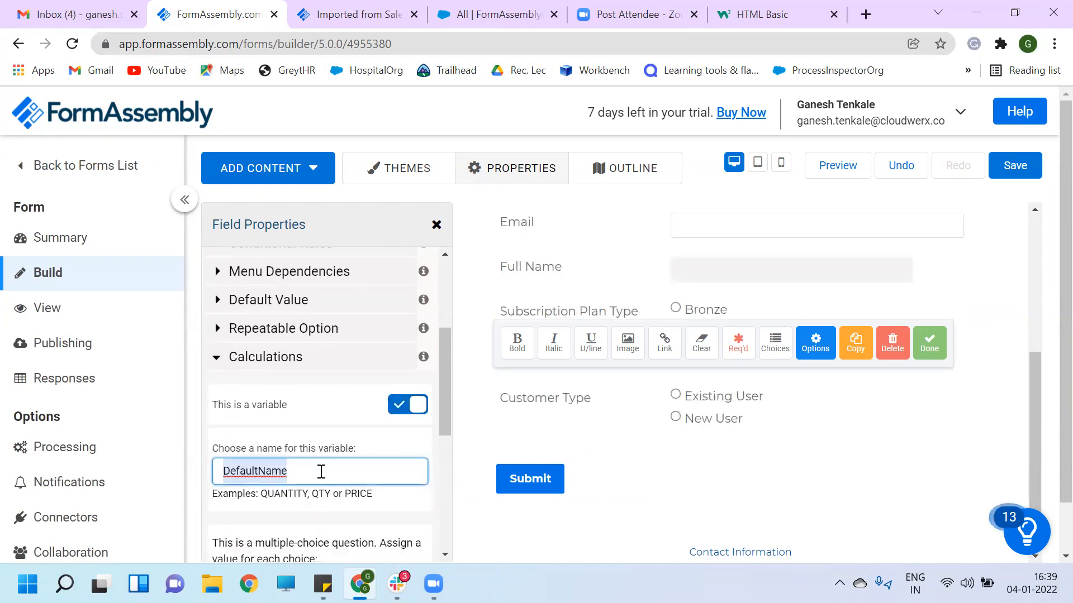
pyautogui.scroll(-1, 321, 475)
pyautogui.press('BackSpace')
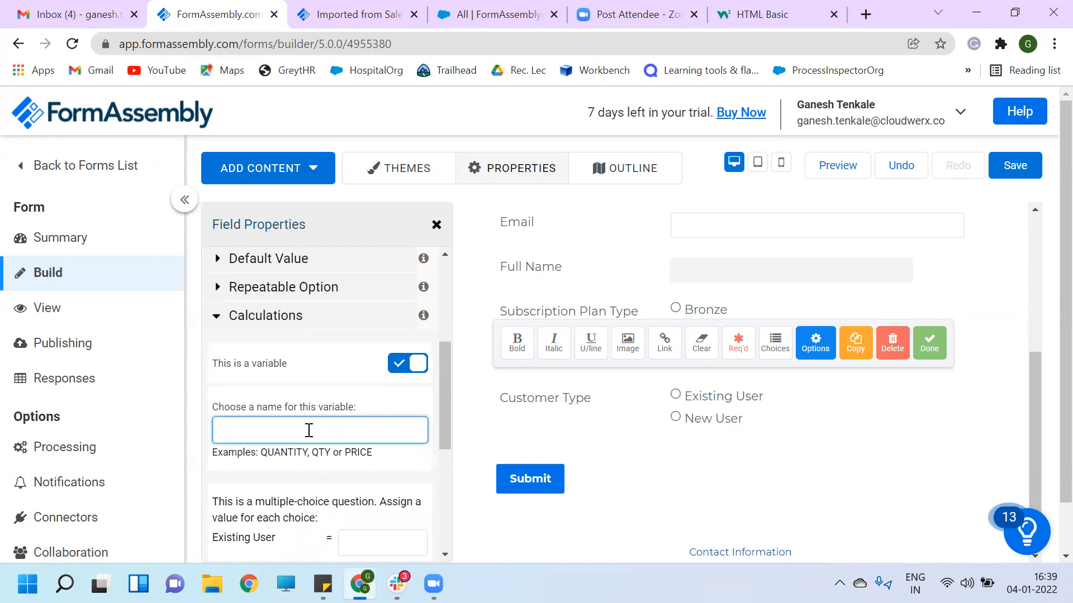
pyautogui.write('disc')
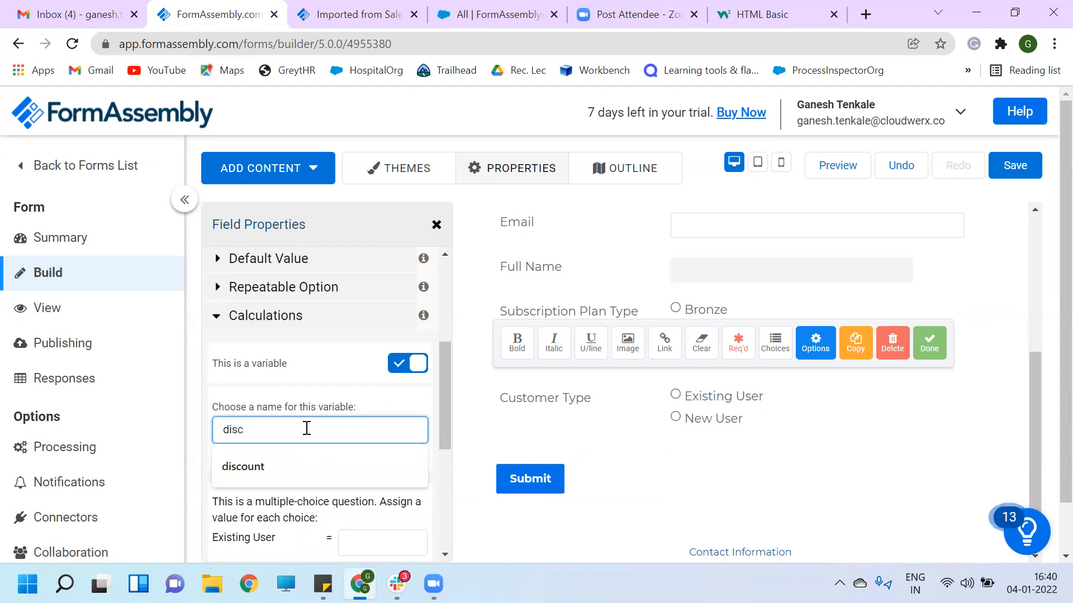
pyautogui.click(252, 466)
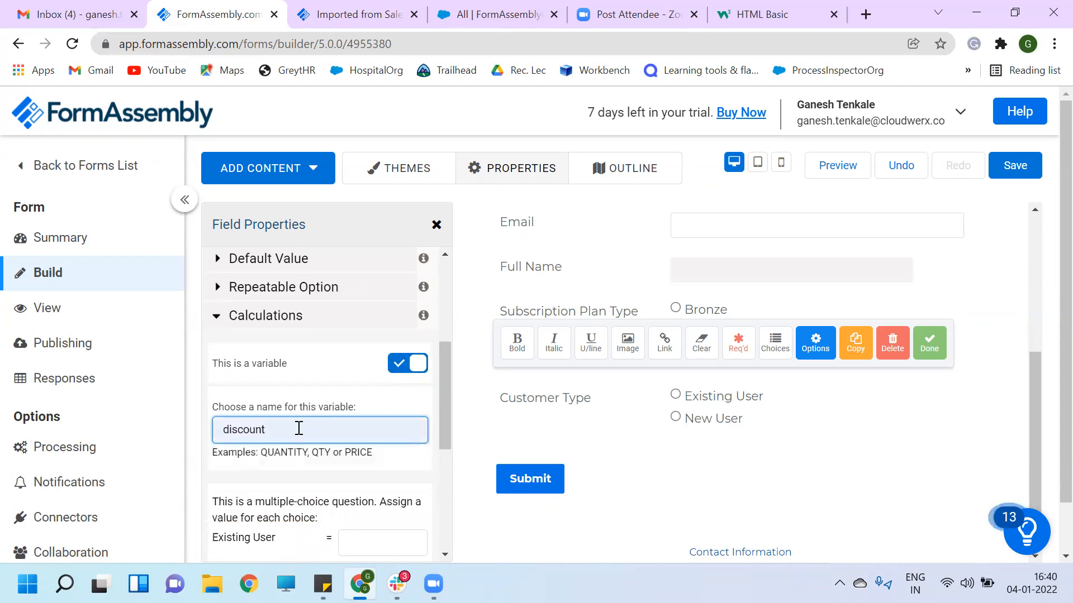
# - Assign the value 20 to Existing User and 0 to New User, then close the field
pyautogui.scroll(-2, 298, 430)
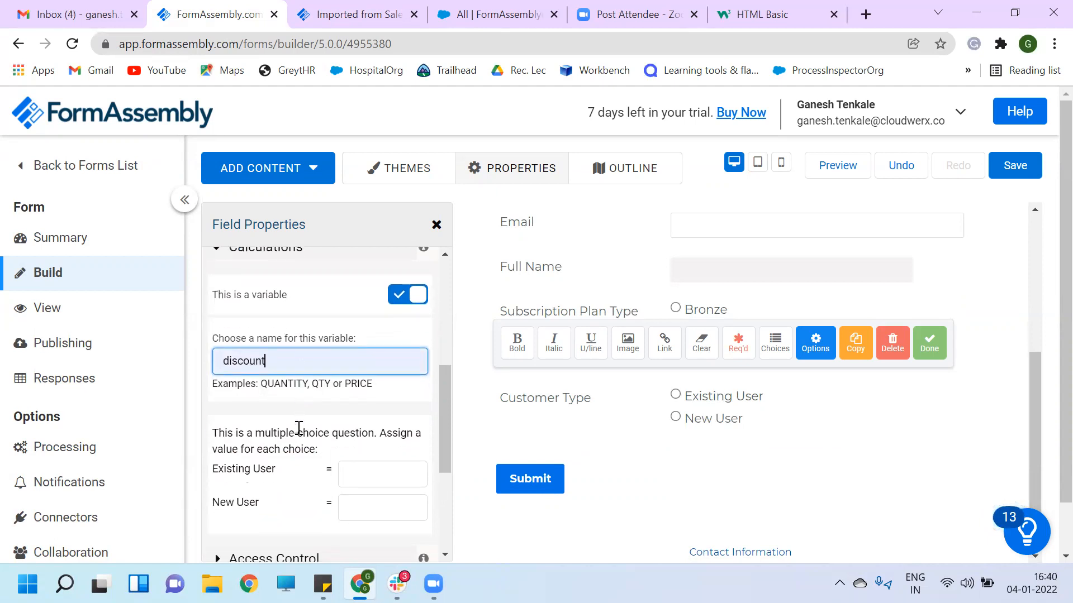
pyautogui.click(377, 457)
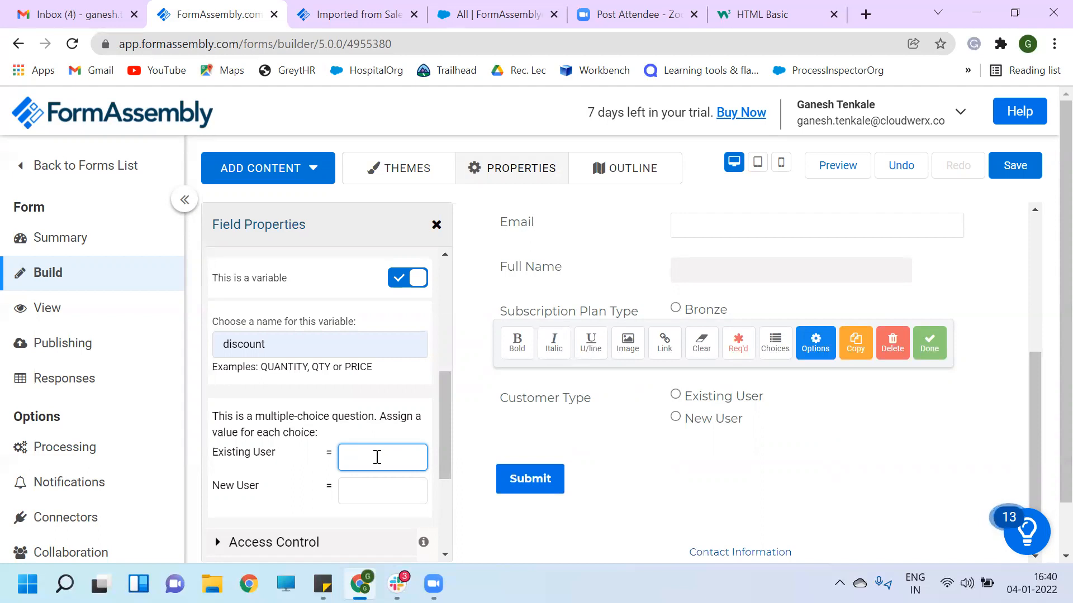
pyautogui.write('20')
pyautogui.click(373, 493)
pyautogui.write('0')
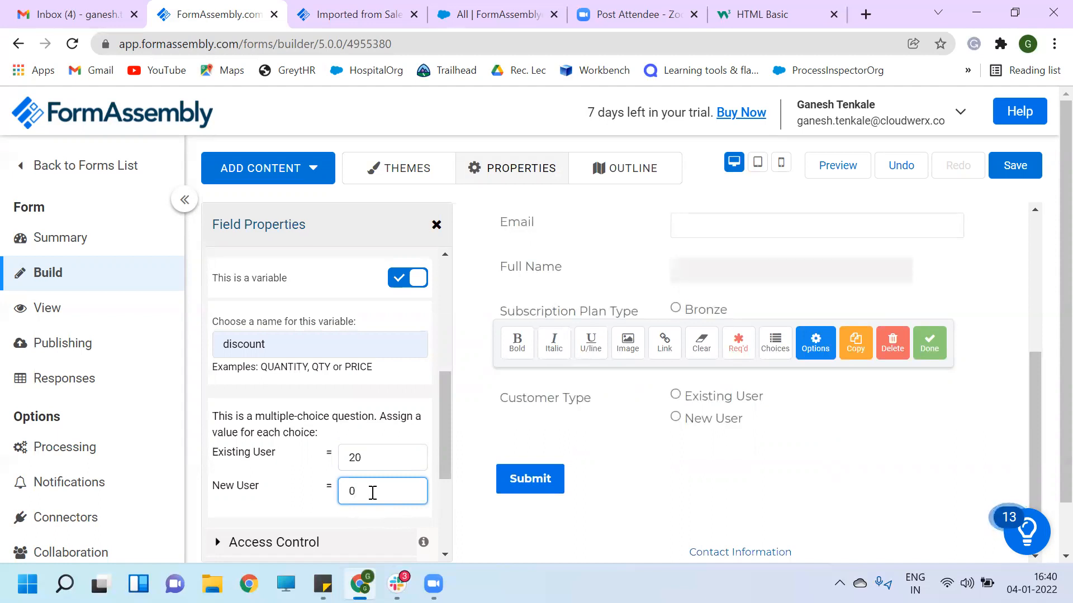
pyautogui.scroll(-2, 373, 495)
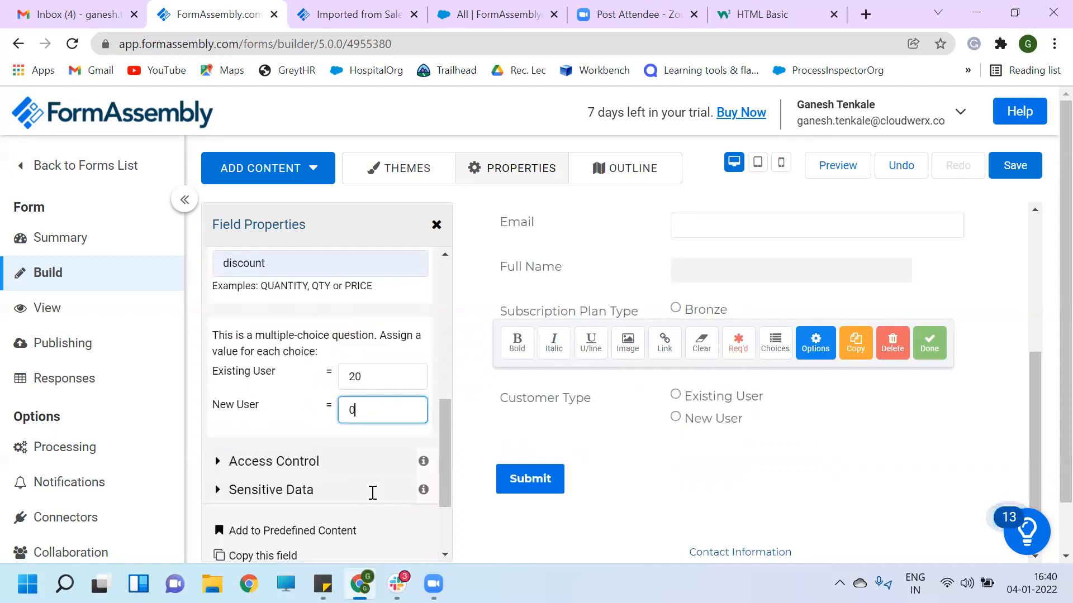
pyautogui.click(666, 466)
pyautogui.click(718, 418)
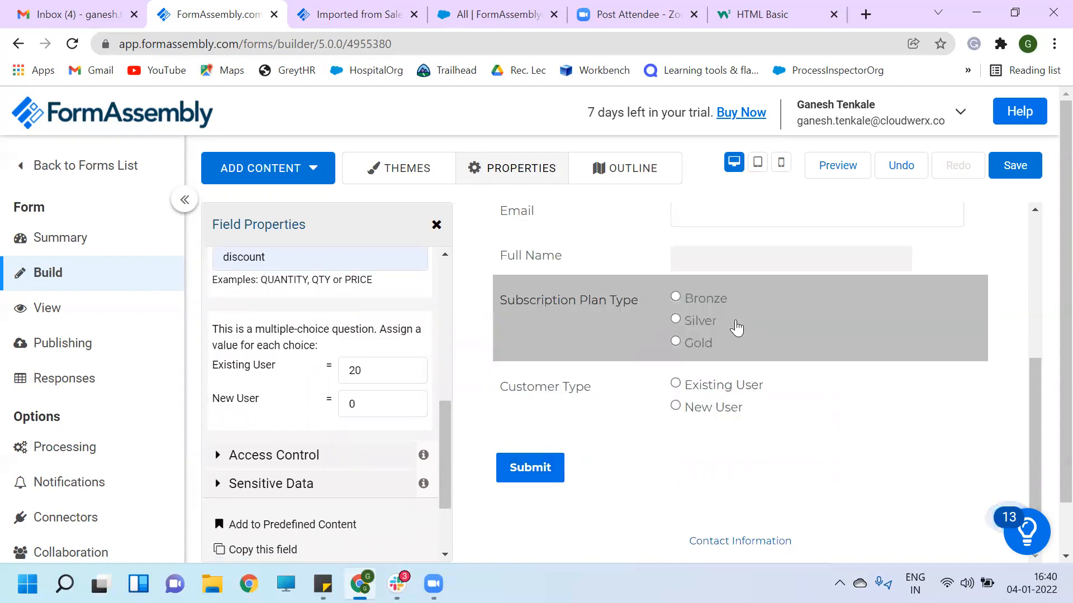
# - Add a Text Input question labelled Total Cost below Subscription Plan Type
pyautogui.click(737, 329)
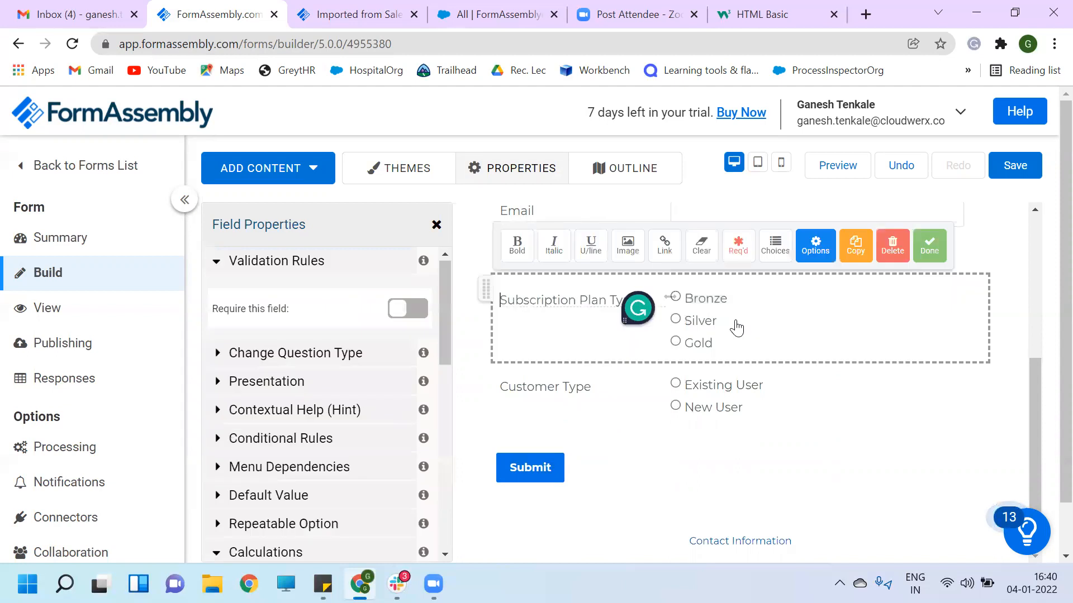
pyautogui.click(318, 185)
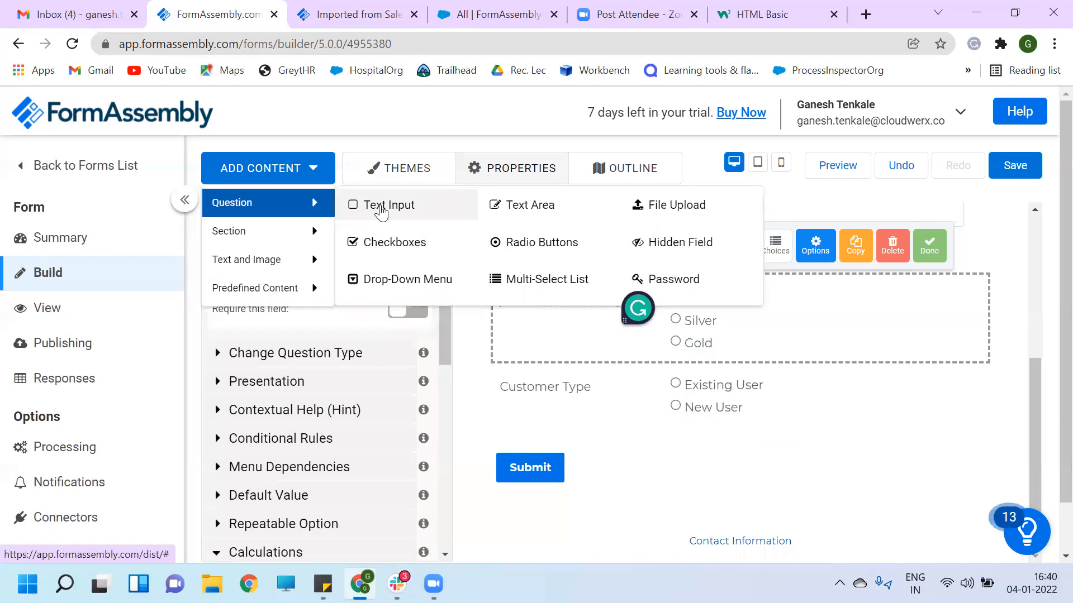
pyautogui.click(380, 207)
pyautogui.click(557, 451)
pyautogui.write('Total Cost')
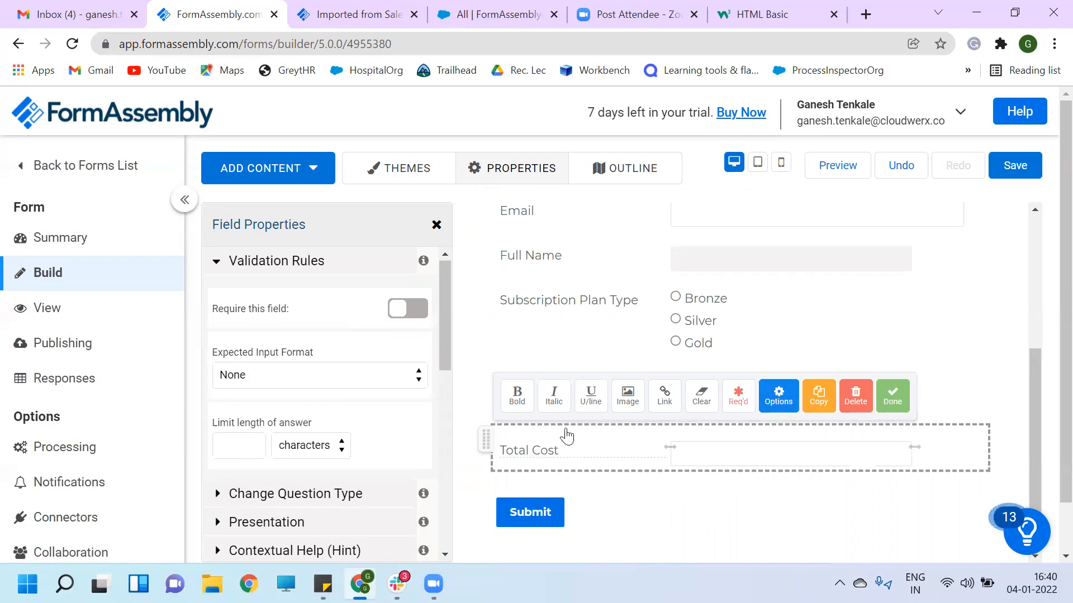
# - Make Total Cost a calculated field with the formula plan-discount and save the form
pyautogui.scroll(-6, 313, 473)
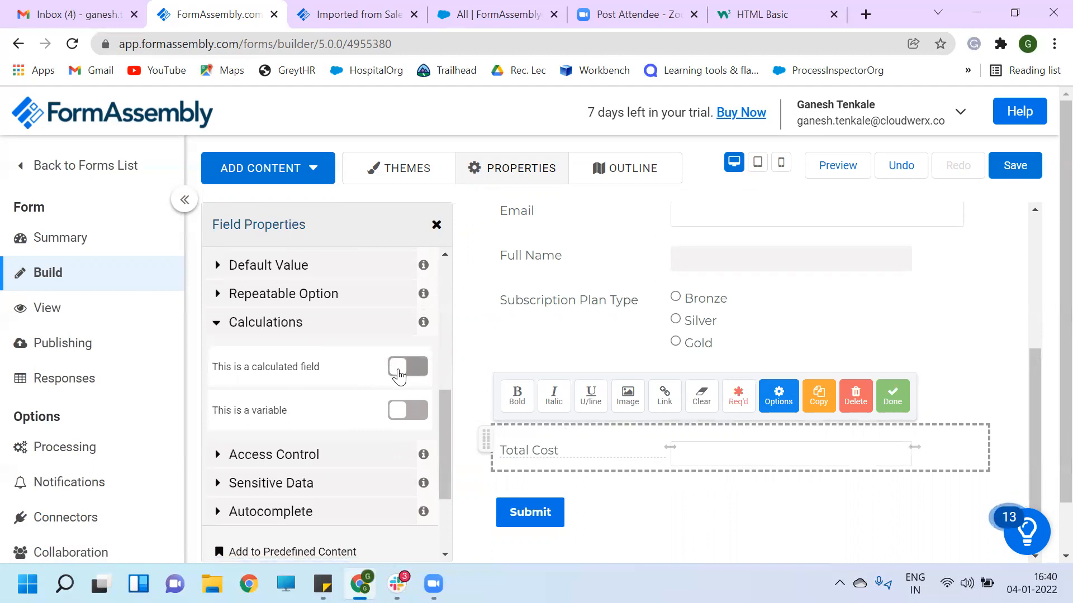
pyautogui.click(408, 370)
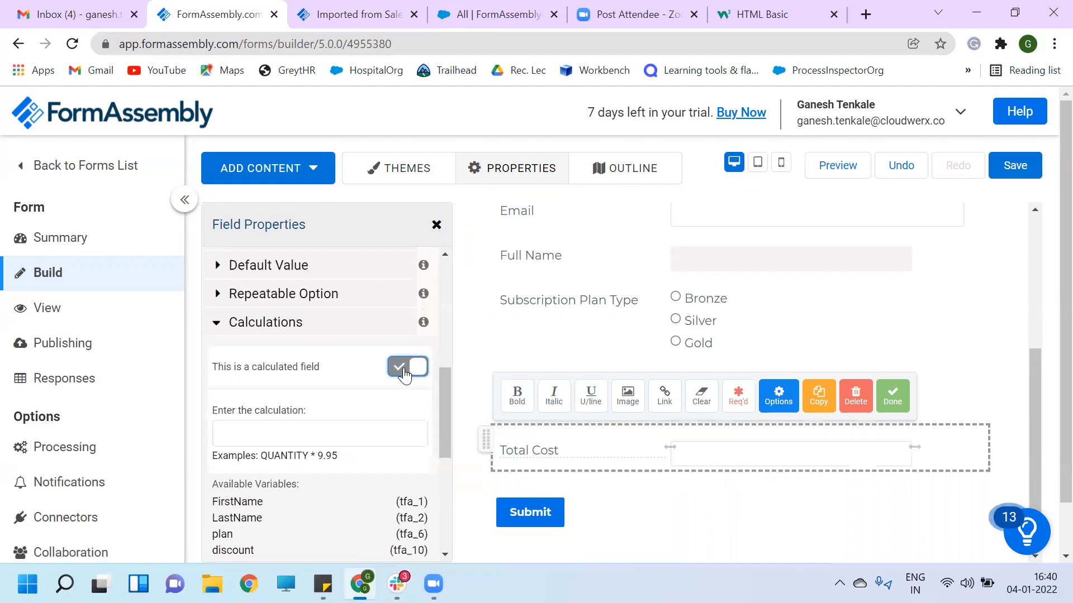
pyautogui.click(274, 438)
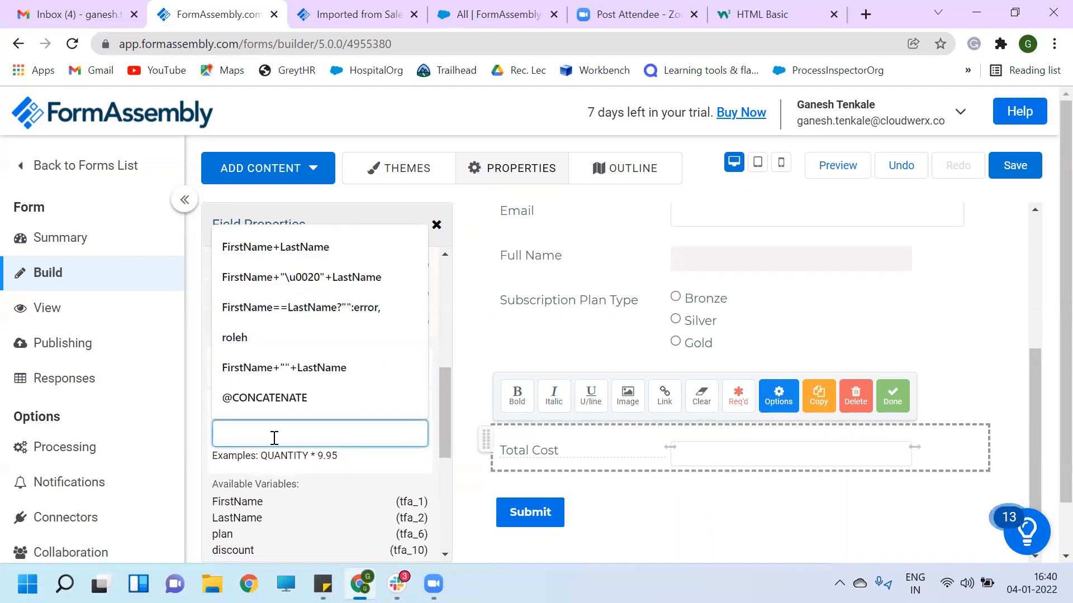
pyautogui.scroll(-1, 283, 454)
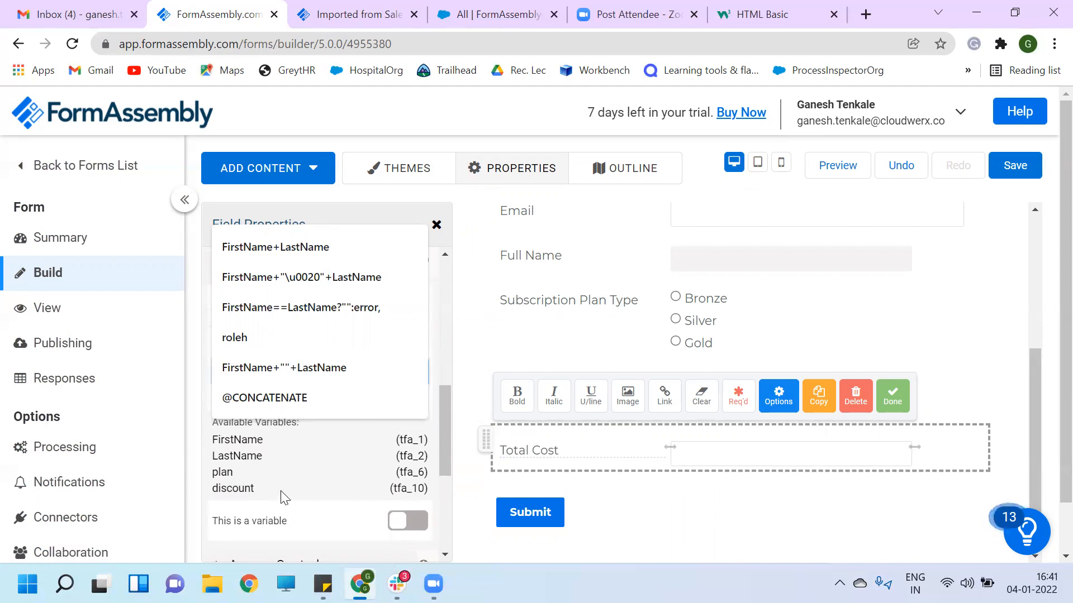
pyautogui.scroll(1, 280, 492)
pyautogui.scroll(1, 280, 492)
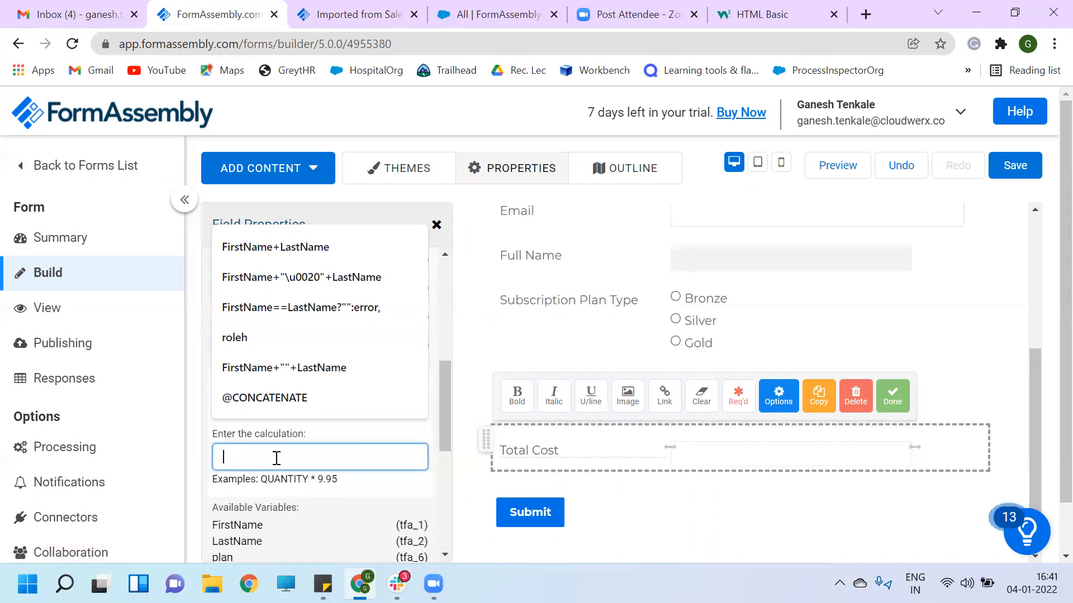
pyautogui.write('plan')
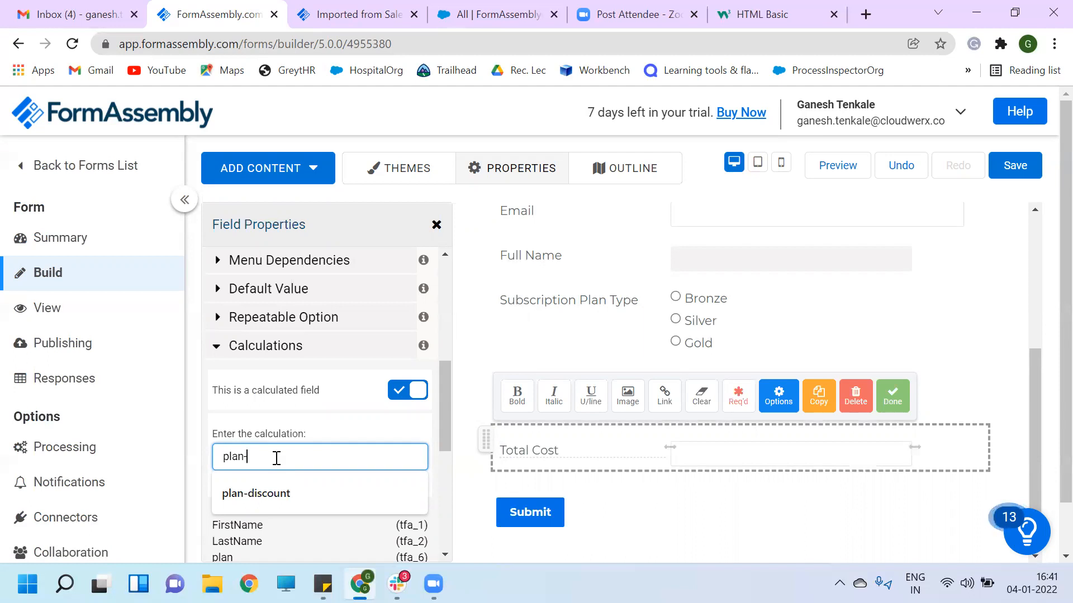
pyautogui.write('-di')
pyautogui.click(279, 492)
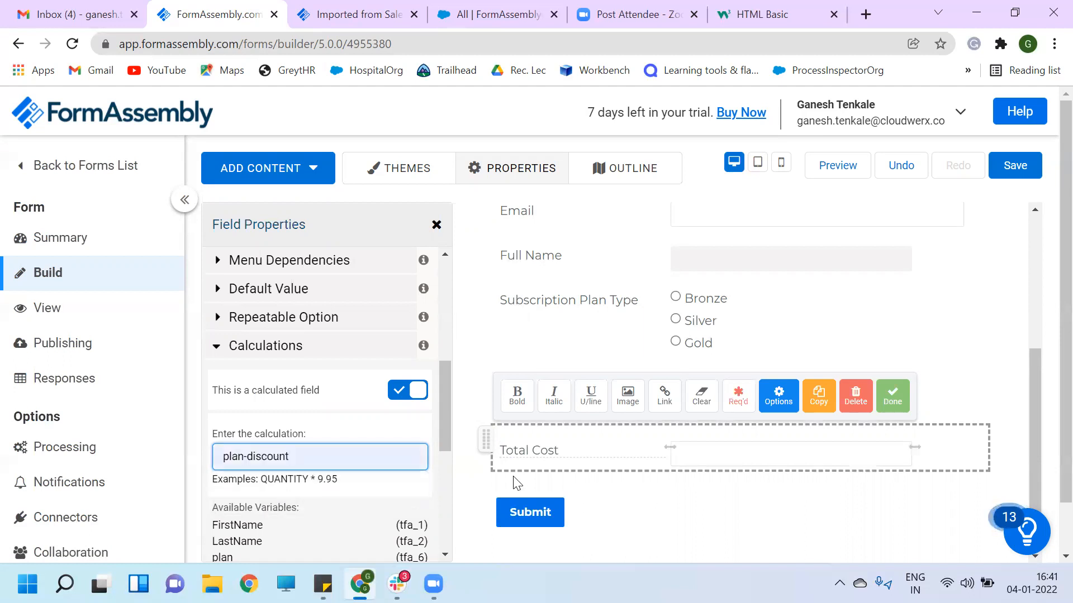
pyautogui.scroll(-1, 598, 512)
pyautogui.scroll(-3, 369, 481)
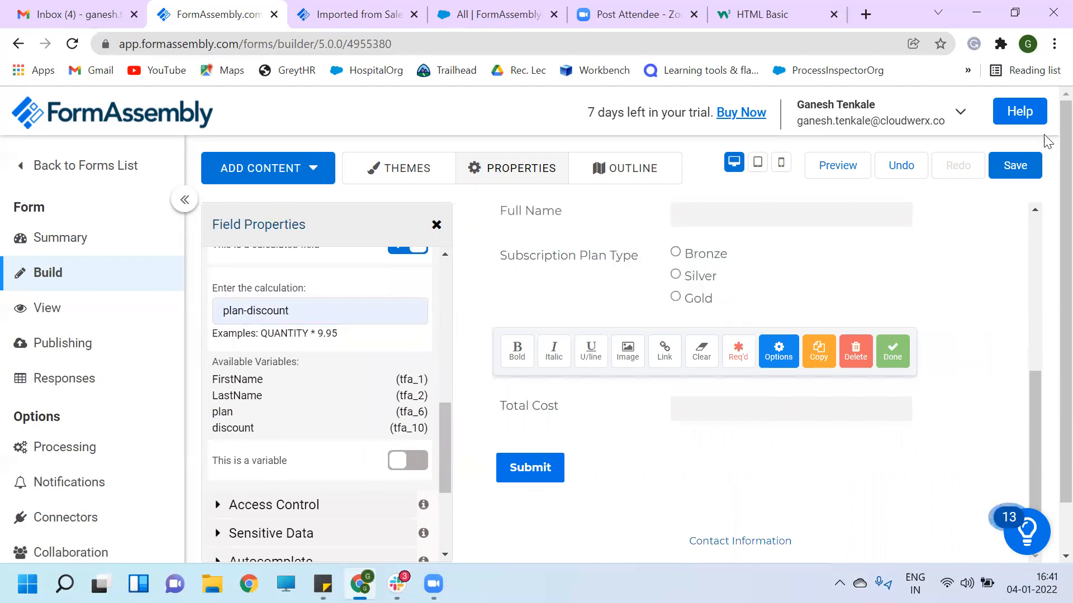
pyautogui.click(1018, 165)
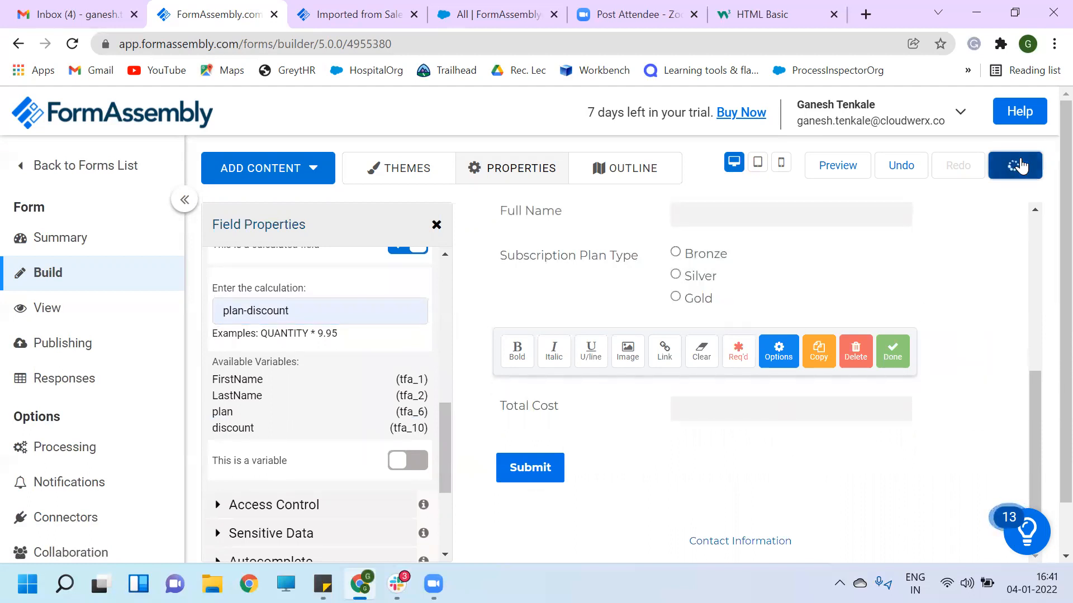
pyautogui.scroll(5, 685, 455)
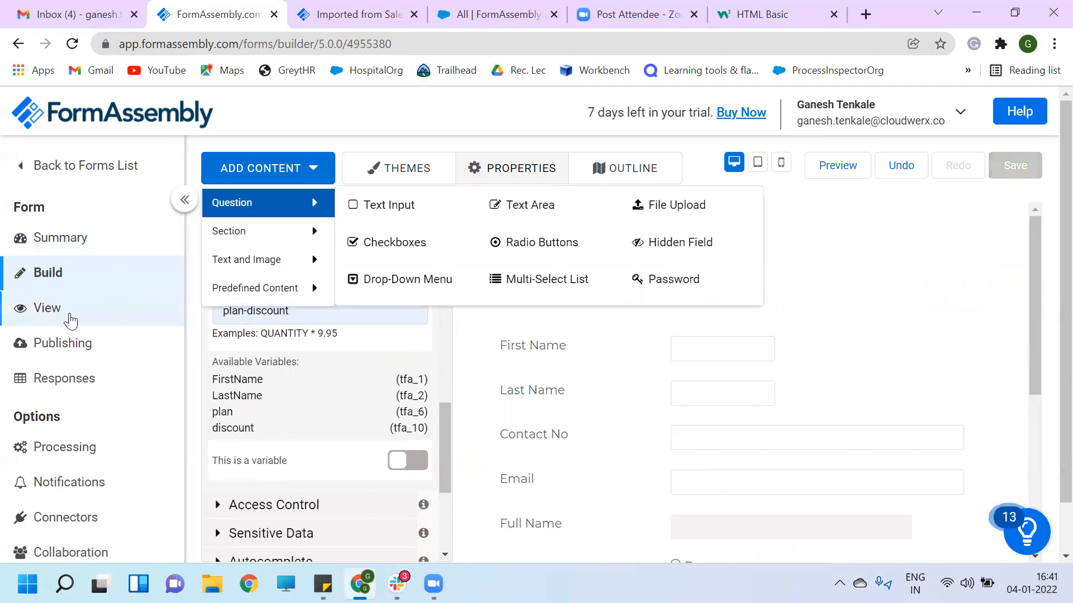
# - Open the updated live form in a new tab and close the outdated one
pyautogui.click(66, 313)
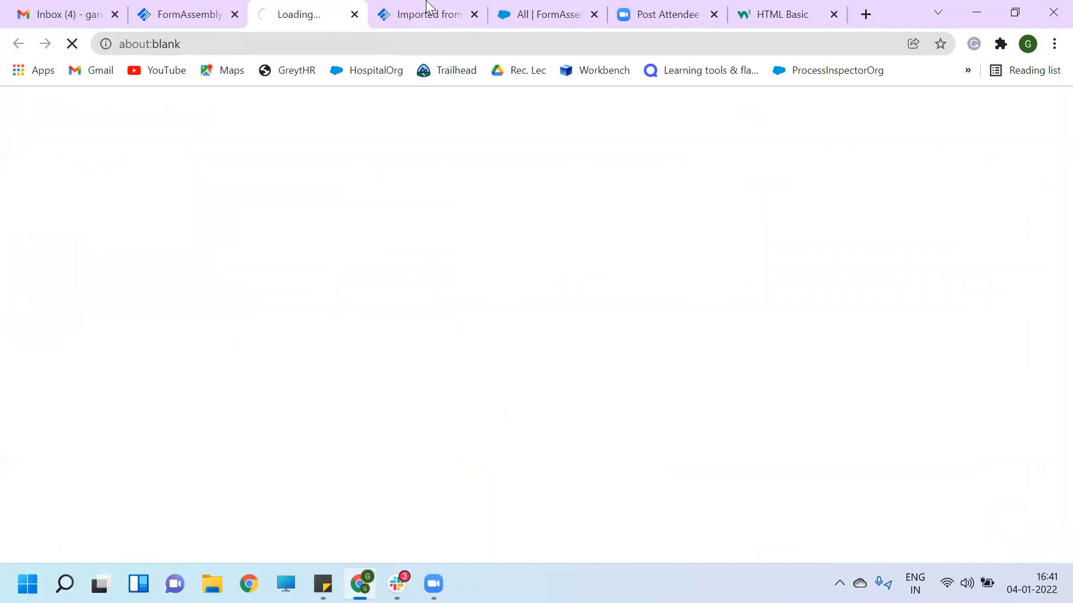
pyautogui.click(455, 16)
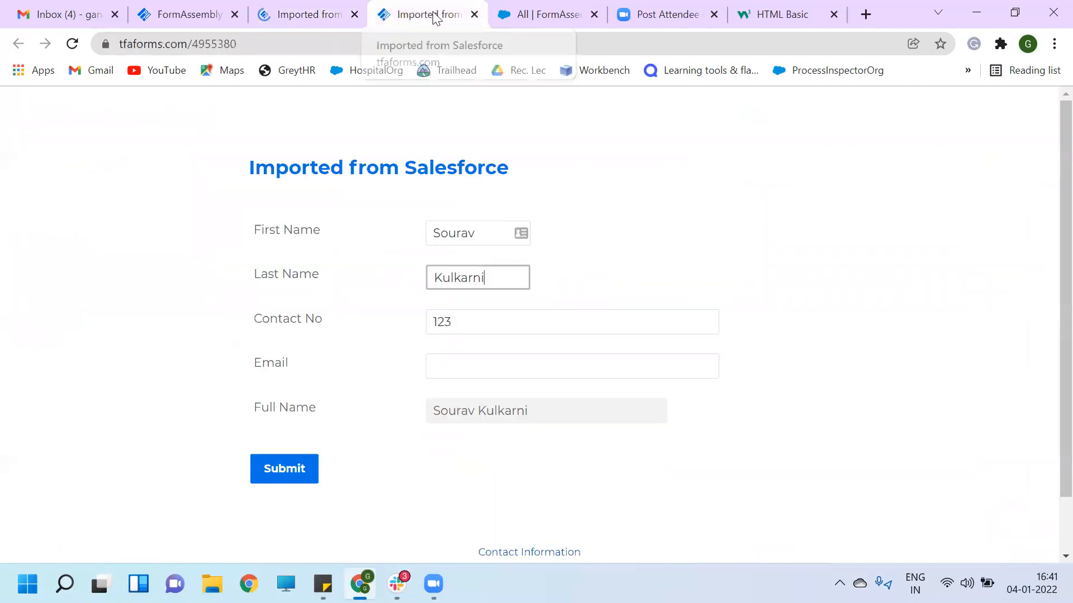
pyautogui.click(475, 14)
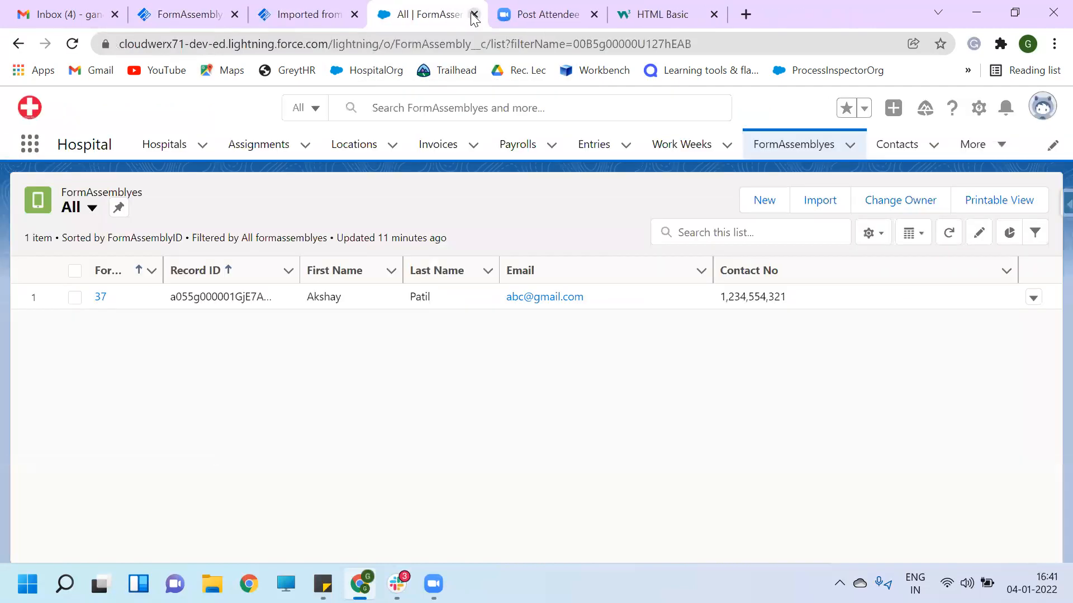
pyautogui.click(307, 16)
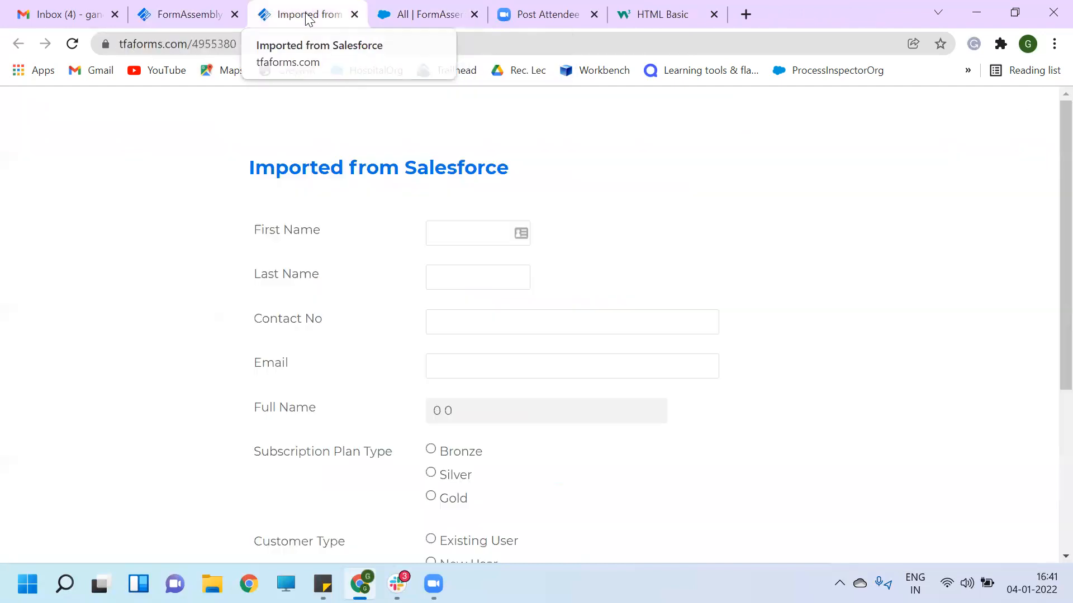
# - Enter the contact's first name, last name, contact number and e-mail address
pyautogui.click(477, 235)
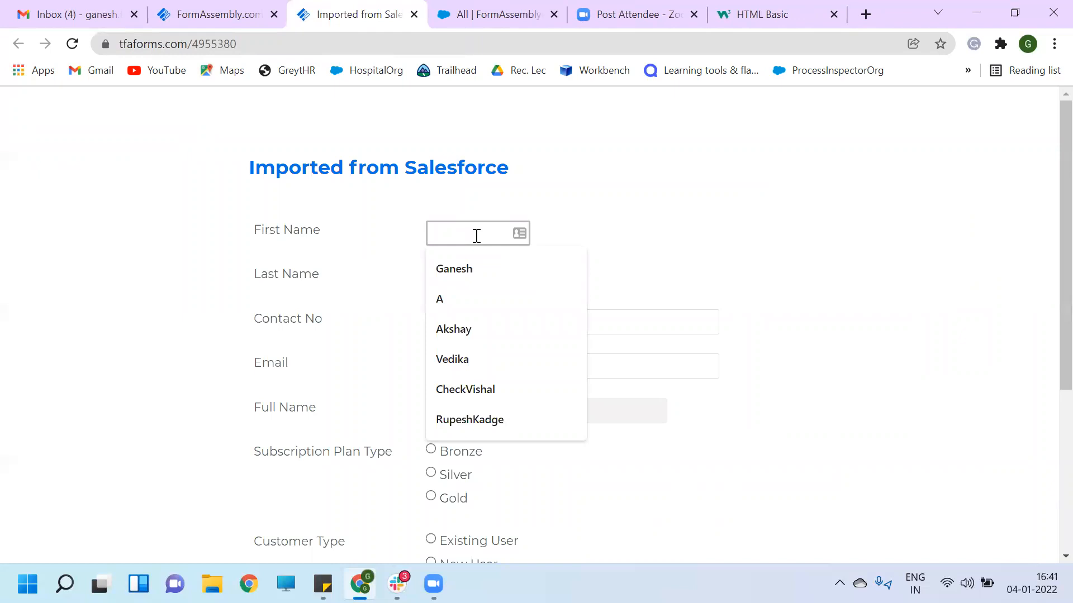
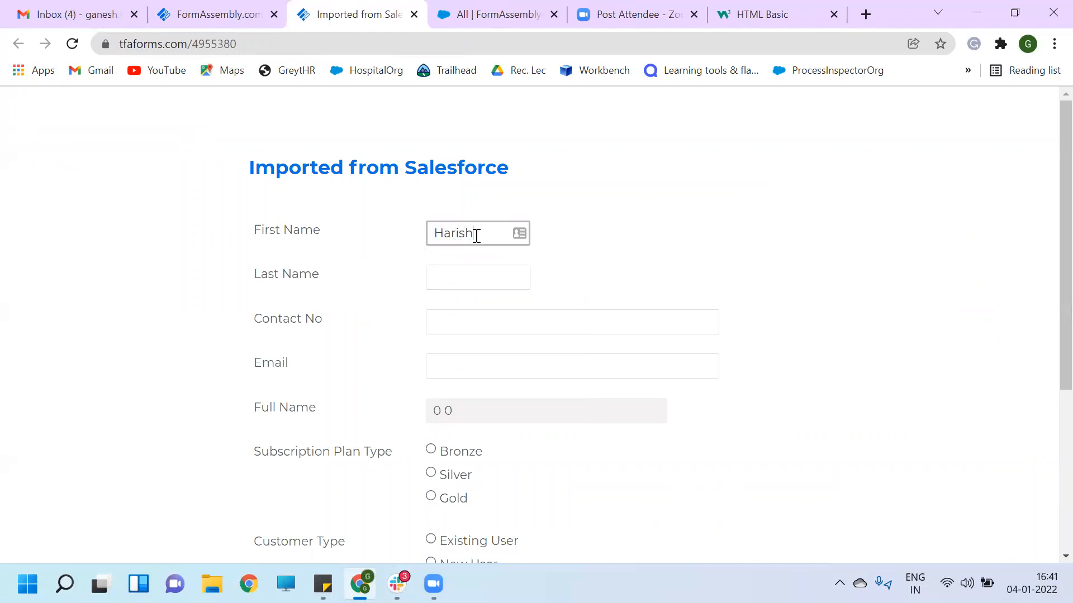
pyautogui.click(446, 272)
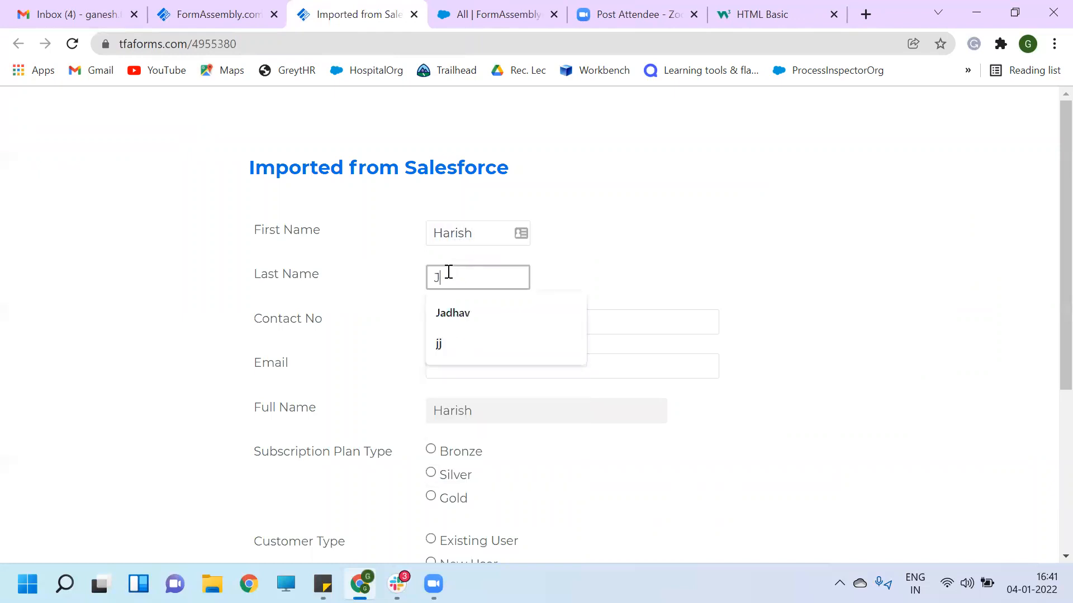
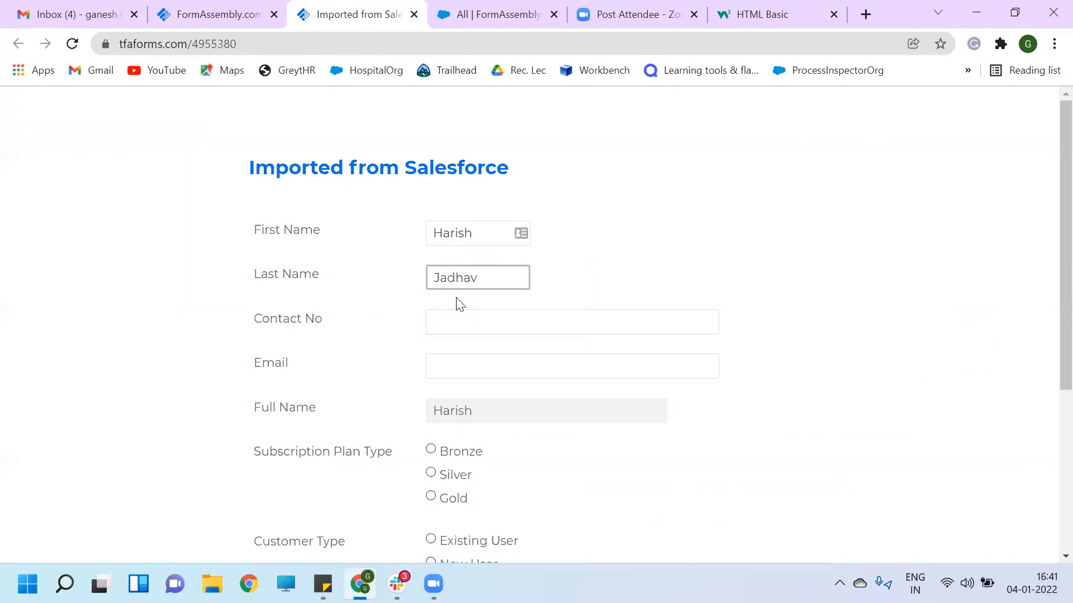
pyautogui.click(463, 328)
pyautogui.write('123')
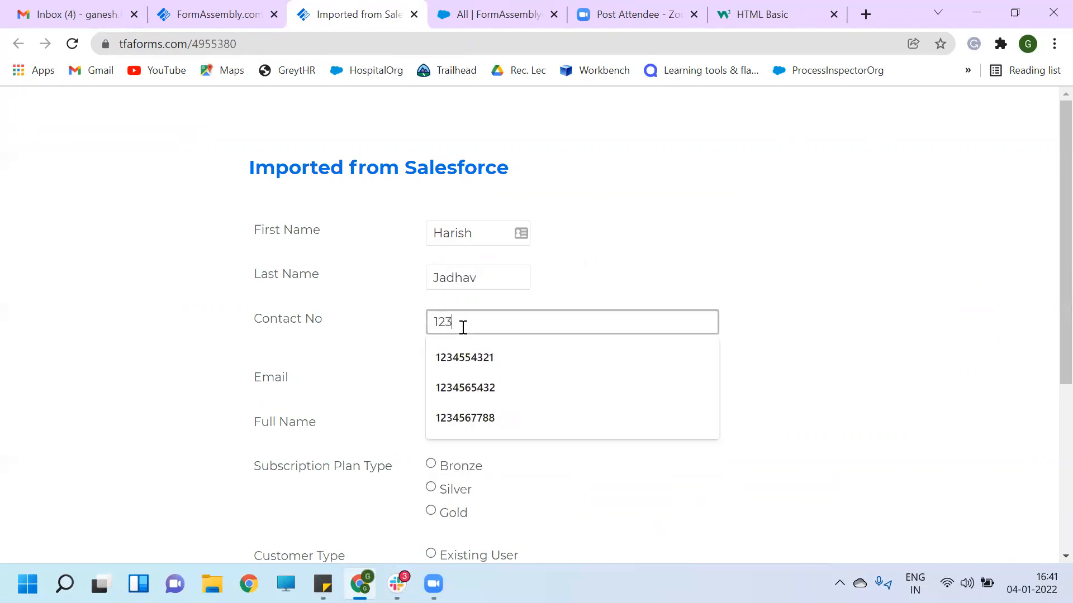
pyautogui.write('4567899')
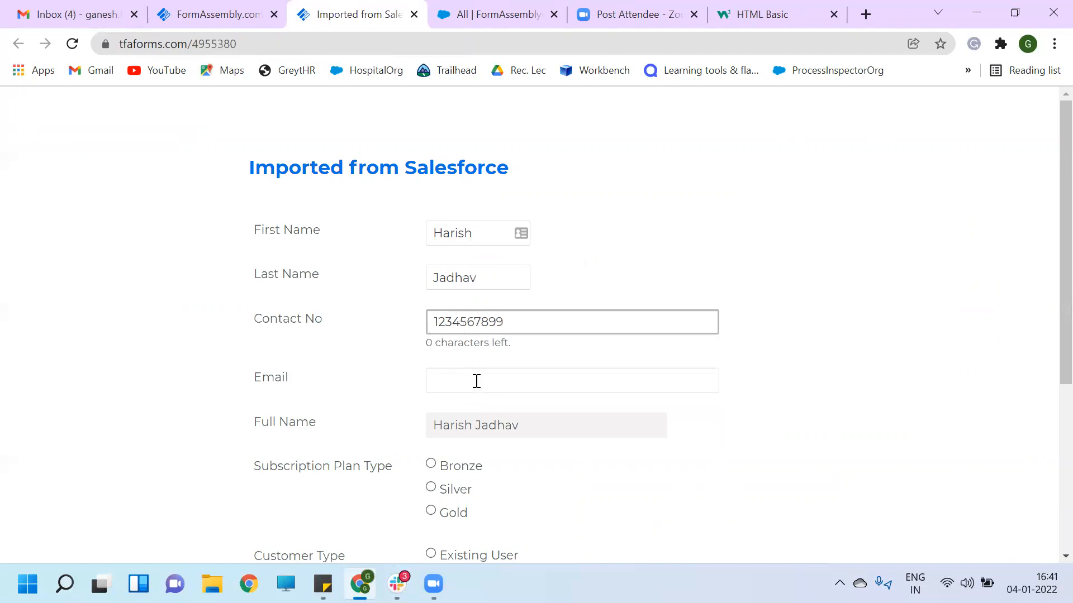
pyautogui.click(477, 381)
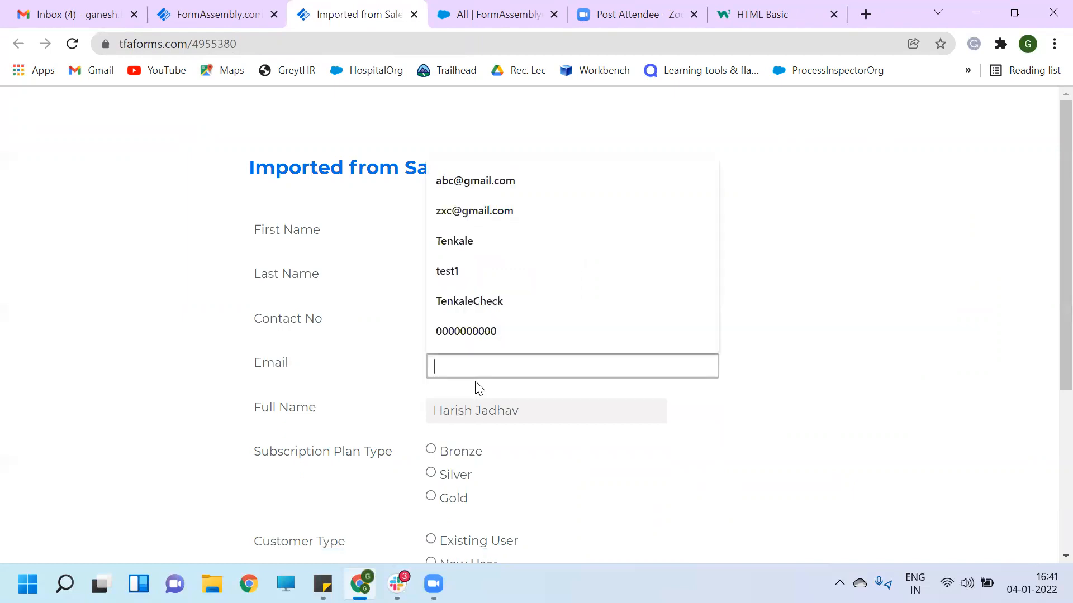
pyautogui.write('abcde')
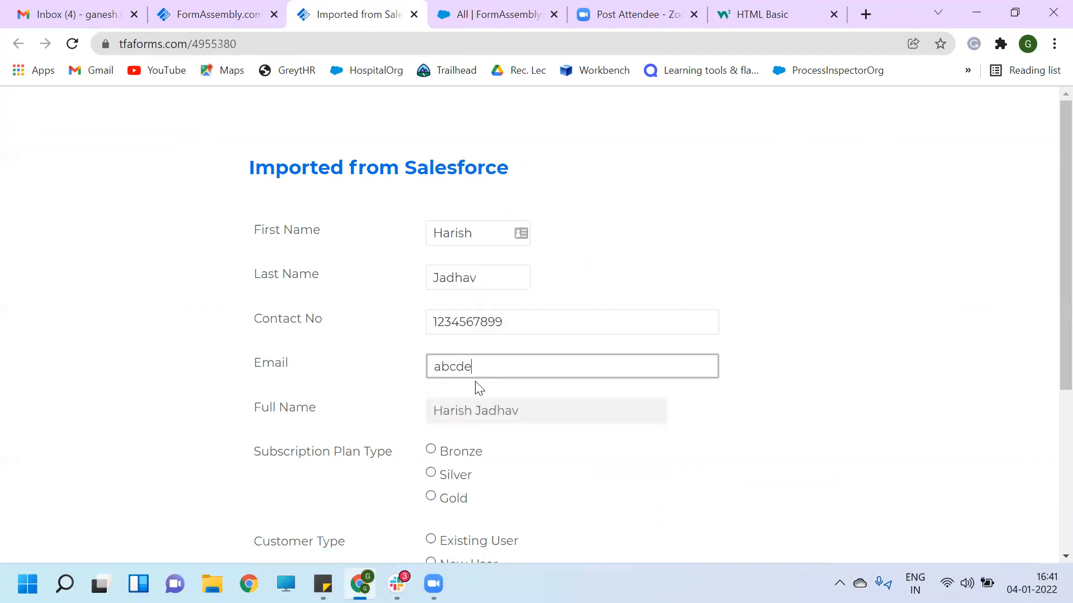
pyautogui.write('@gmail.com')
# - Try Bronze, Silver and Gold with Existing and New User, submit, and return to the builder
pyautogui.scroll(-3, 539, 412)
pyautogui.click(430, 262)
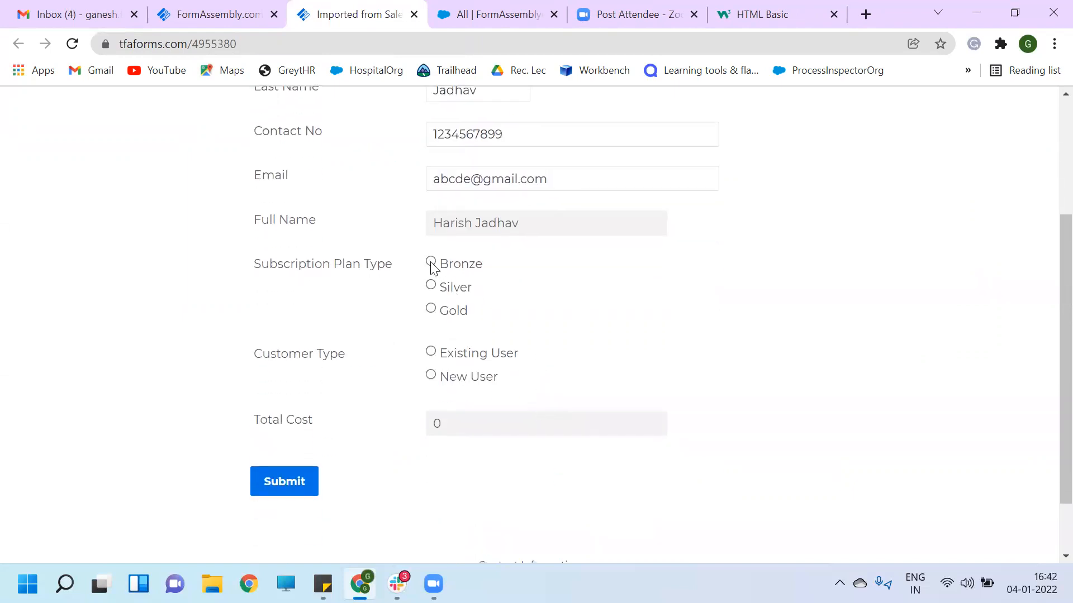
pyautogui.click(431, 286)
pyautogui.click(432, 309)
pyautogui.click(431, 353)
pyautogui.click(432, 376)
pyautogui.click(294, 485)
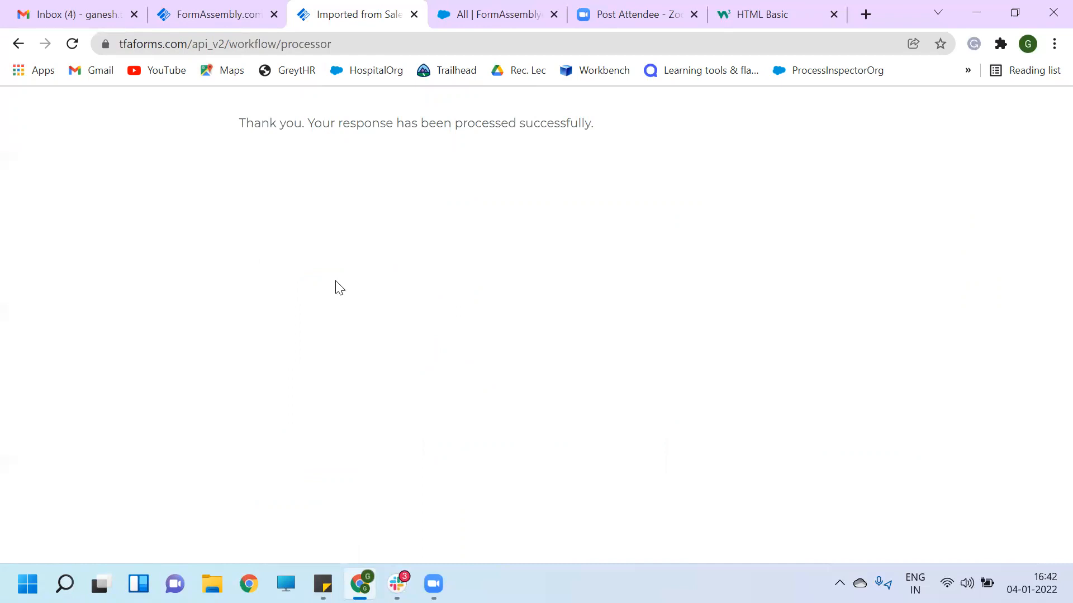
pyautogui.click(210, 19)
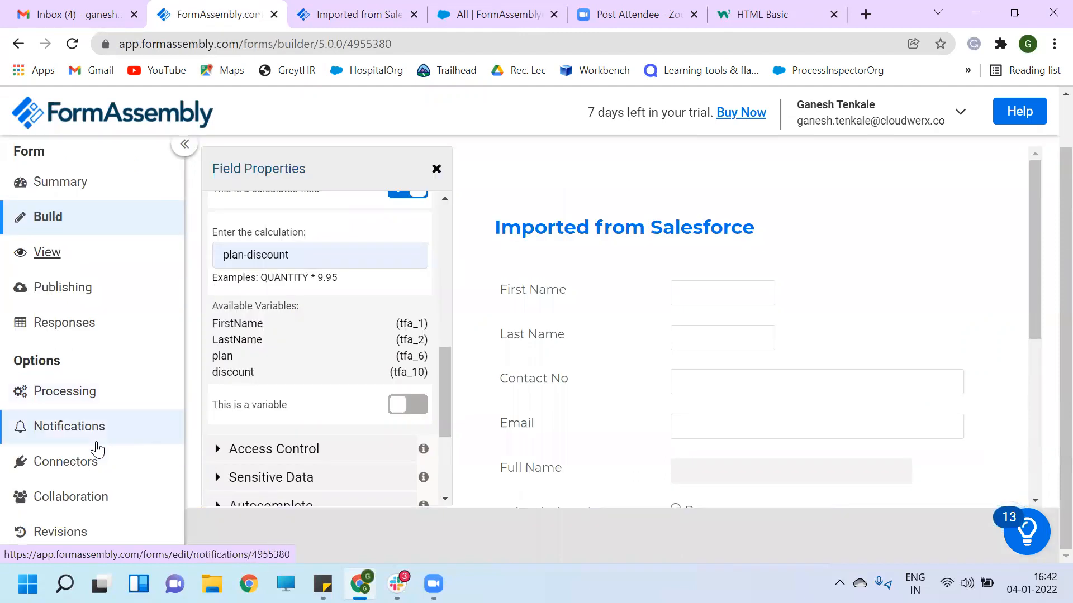
# - Go from Connectors back to the forms list and open Imported Form in the builder
pyautogui.click(66, 464)
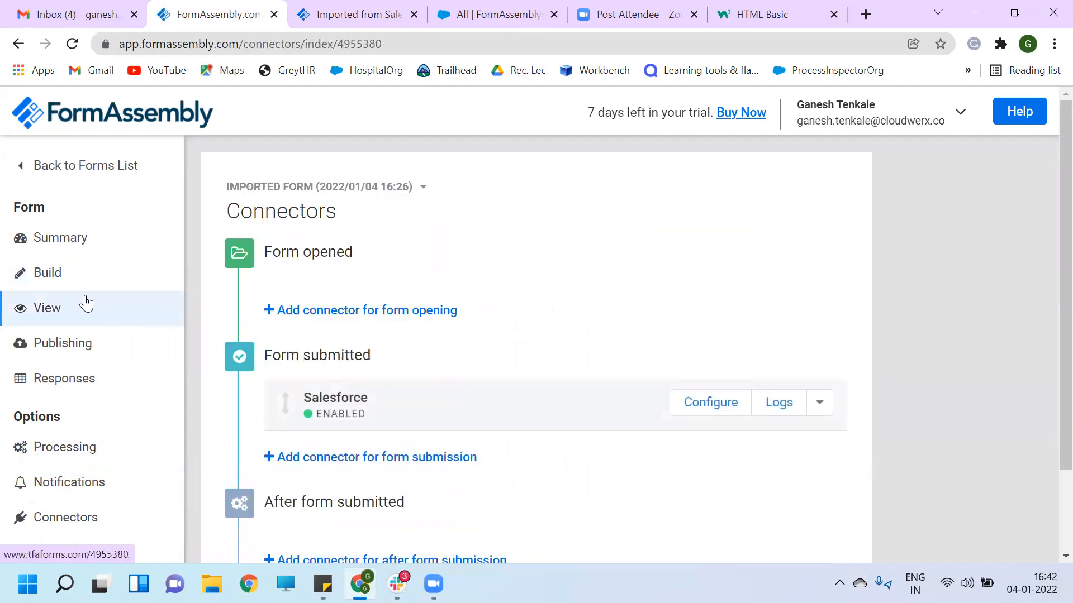
pyautogui.click(61, 167)
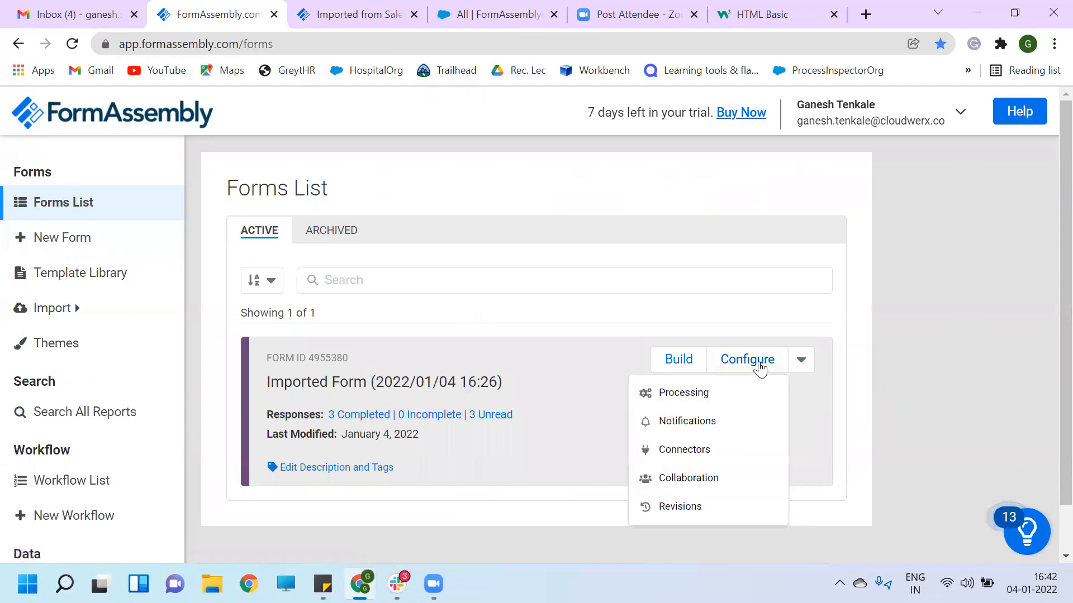
pyautogui.click(683, 361)
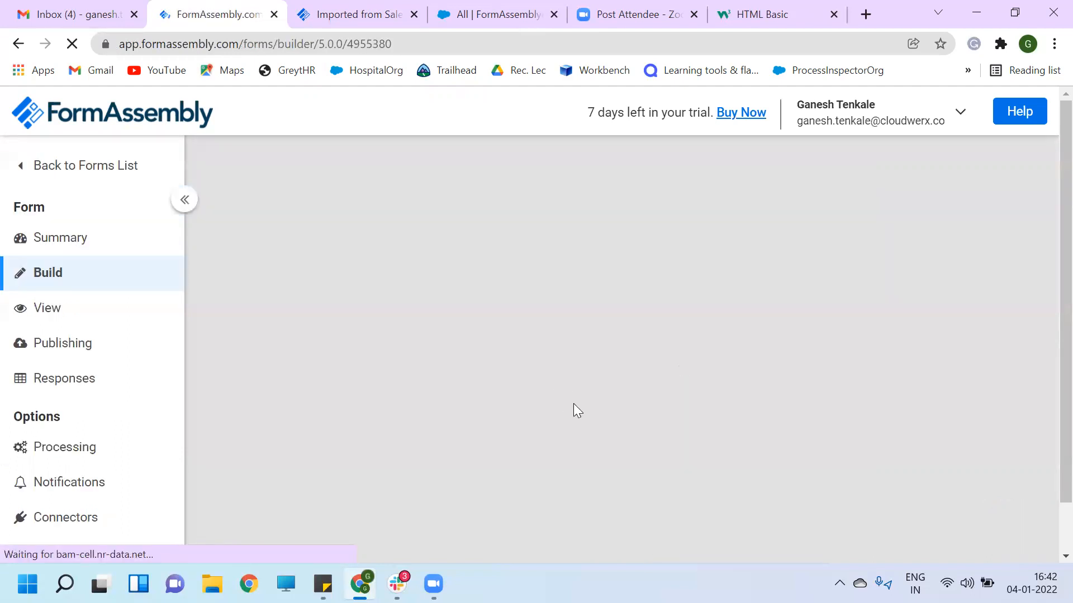
pyautogui.scroll(-3, 543, 447)
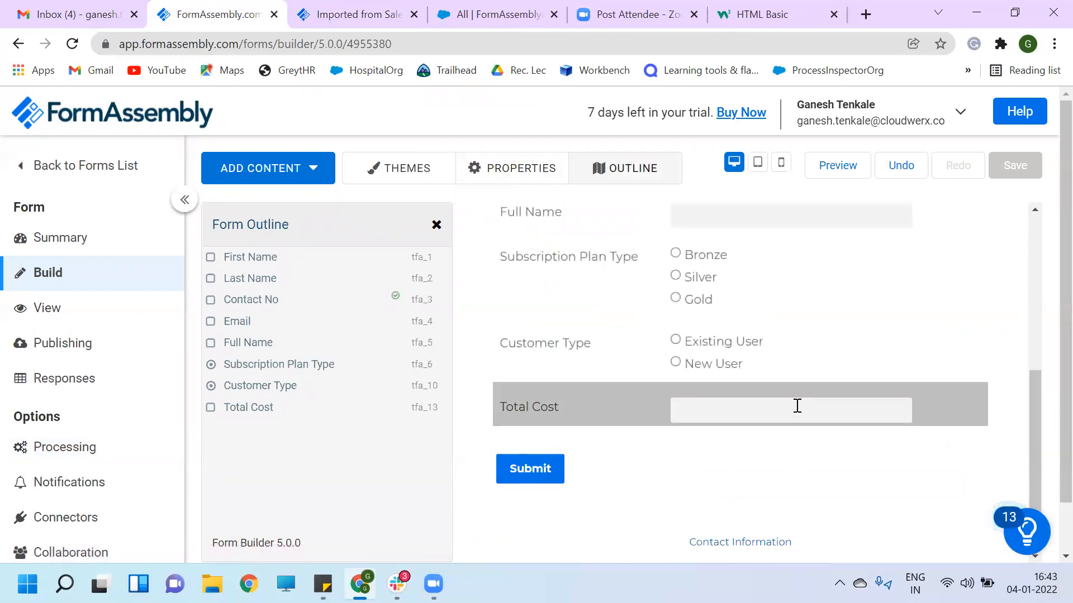
# - Delete the Total Cost, Customer Type, Subscription Plan Type and Full Name fields, then save
pyautogui.click(932, 402)
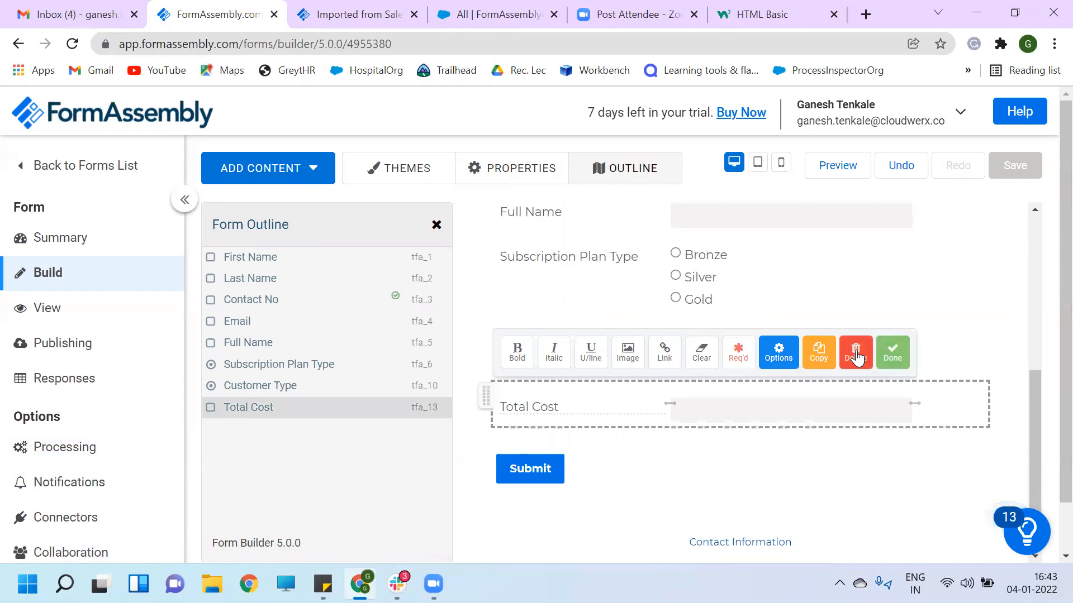
pyautogui.click(856, 354)
pyautogui.click(891, 386)
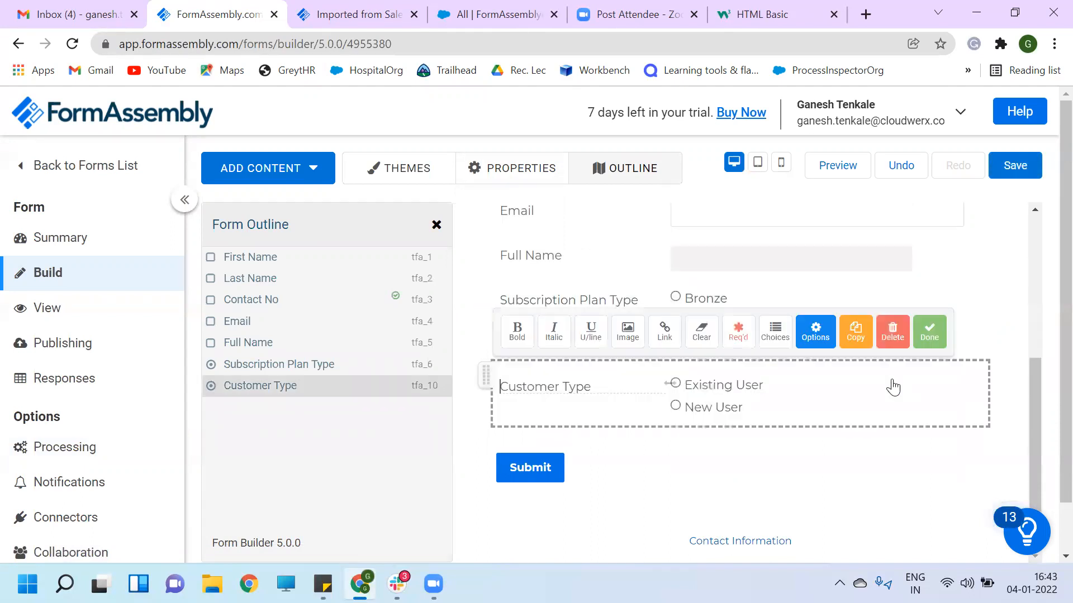
pyautogui.click(892, 338)
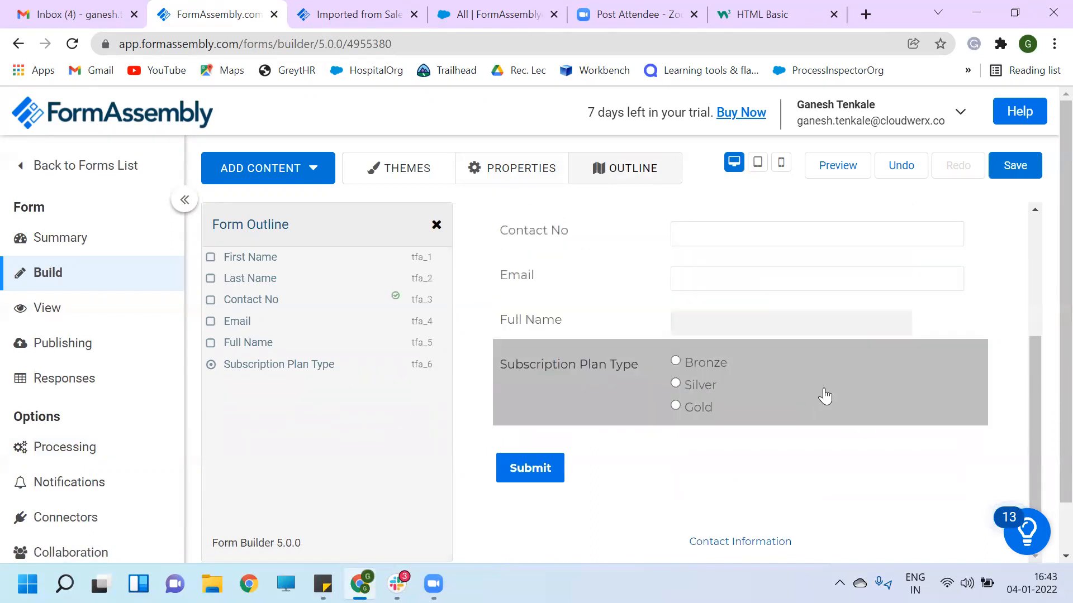
pyautogui.click(860, 377)
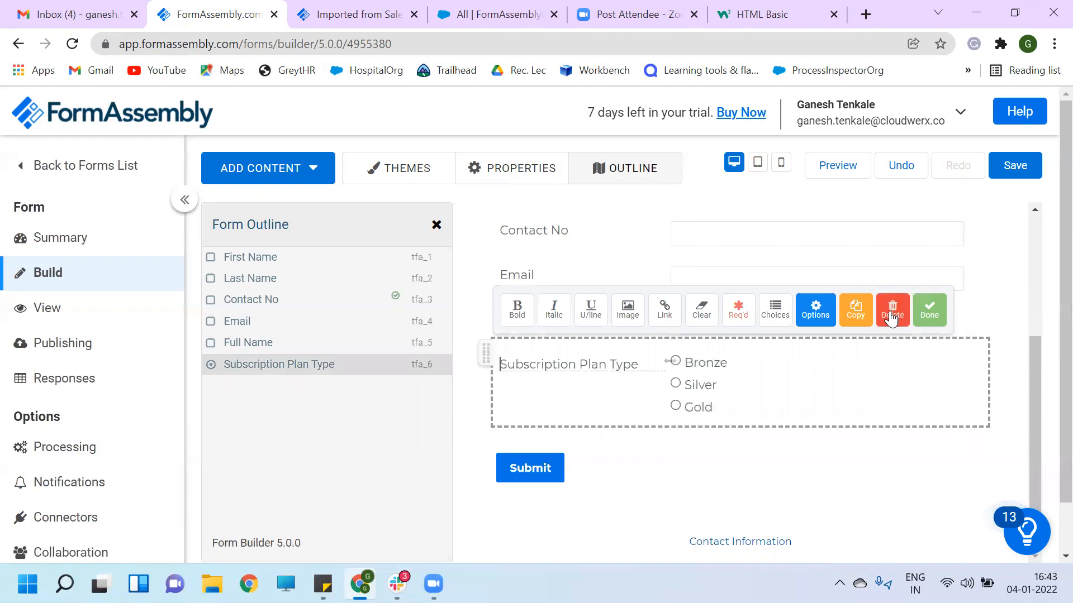
pyautogui.click(892, 316)
pyautogui.click(837, 406)
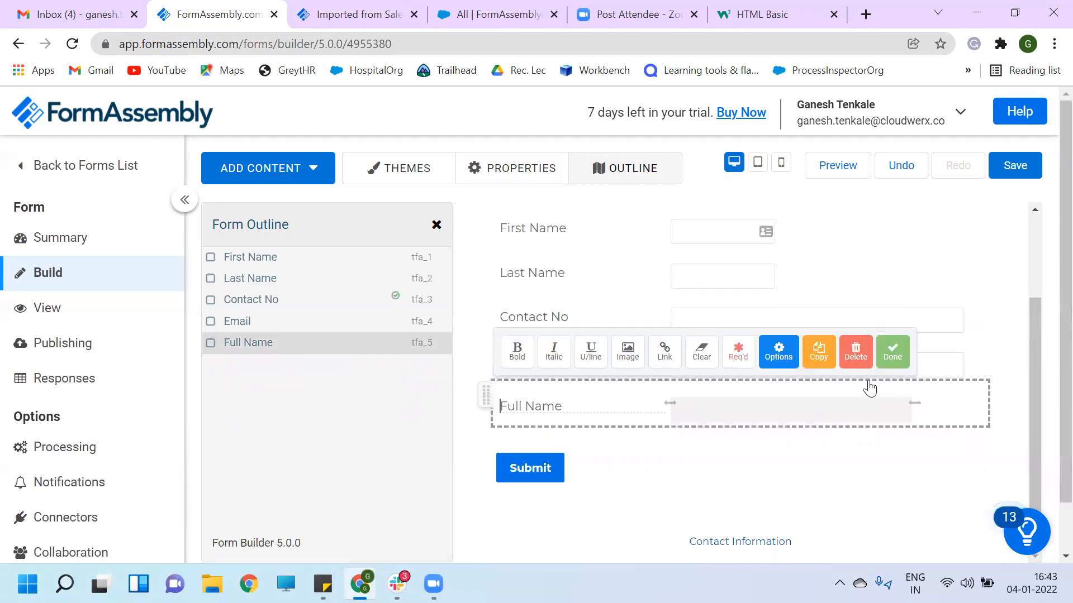
pyautogui.click(857, 352)
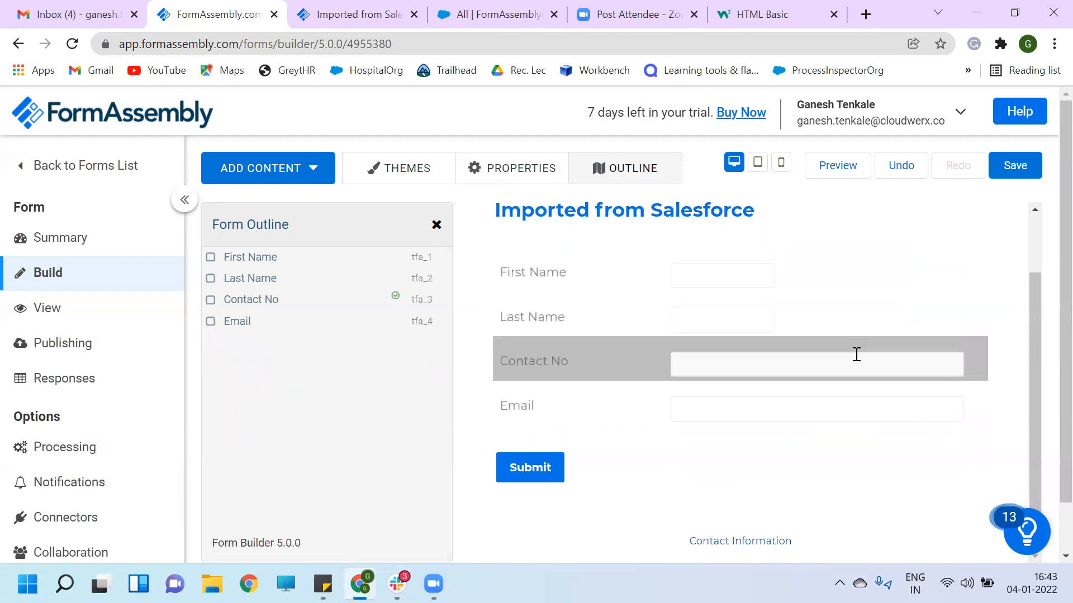
pyautogui.click(1009, 166)
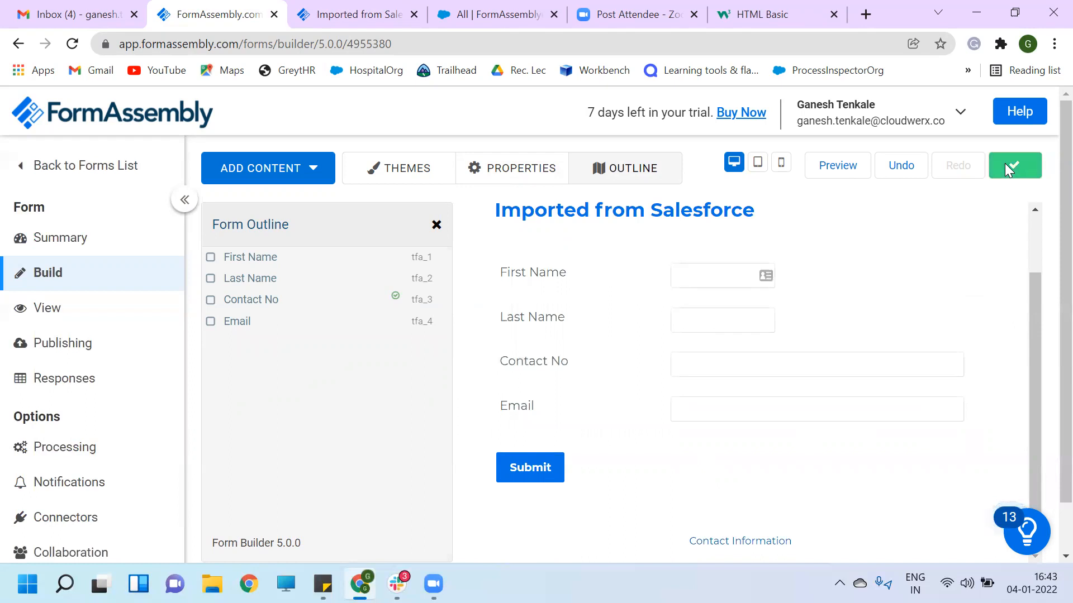
# - Add a Salesforce (Prefill) connector that runs when the form opens
pyautogui.click(73, 525)
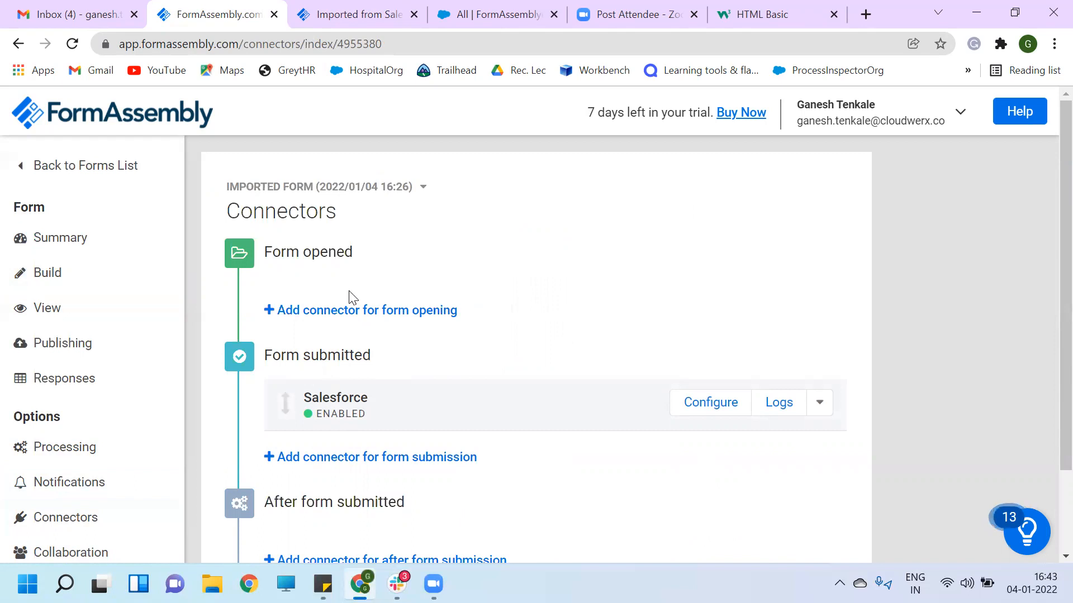
pyautogui.click(329, 311)
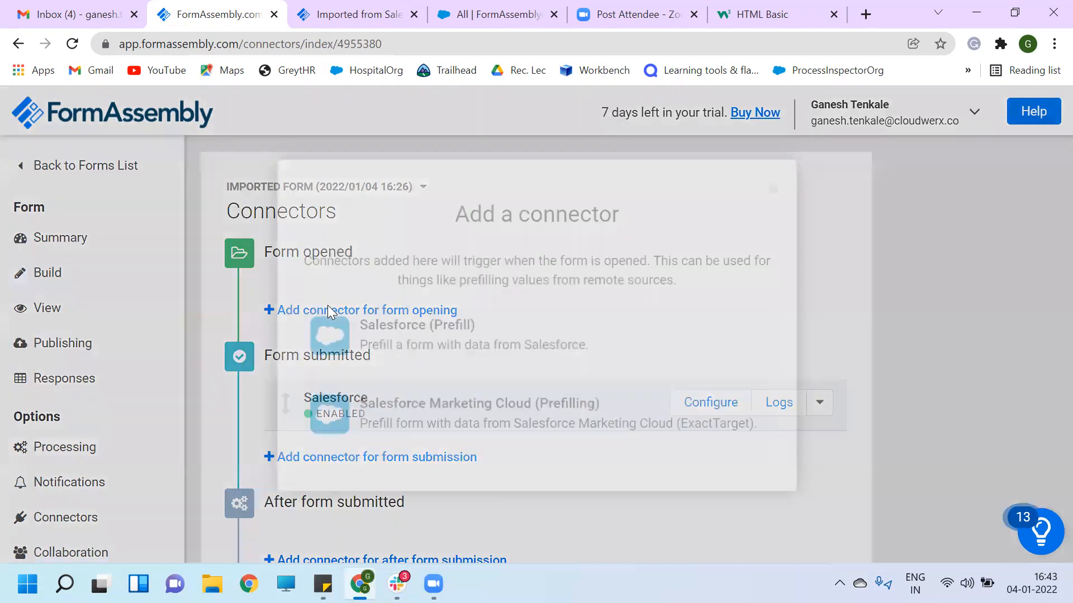
pyautogui.click(432, 342)
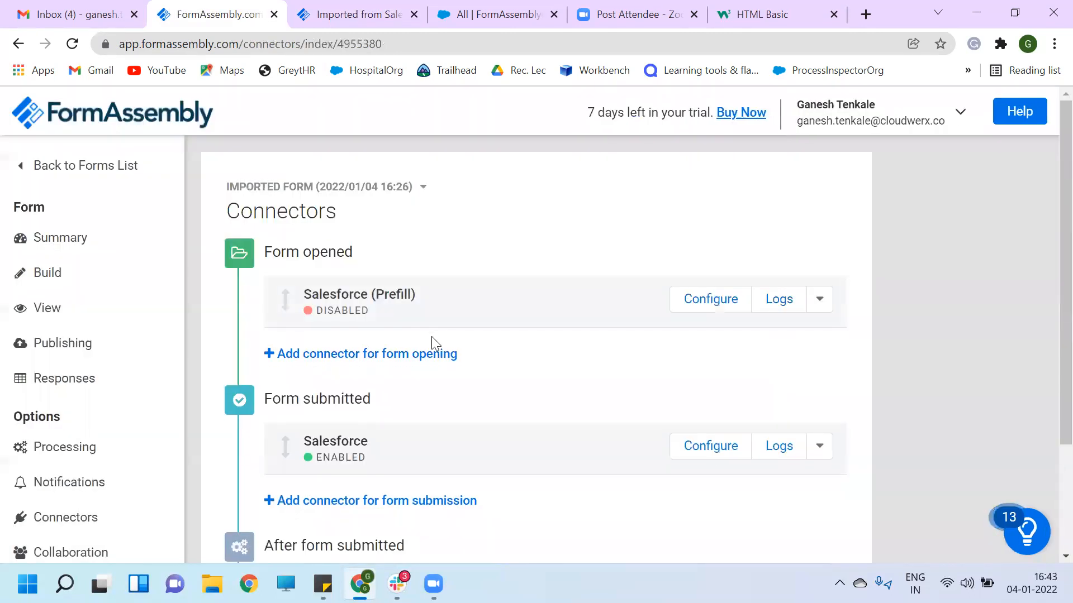
pyautogui.click(696, 304)
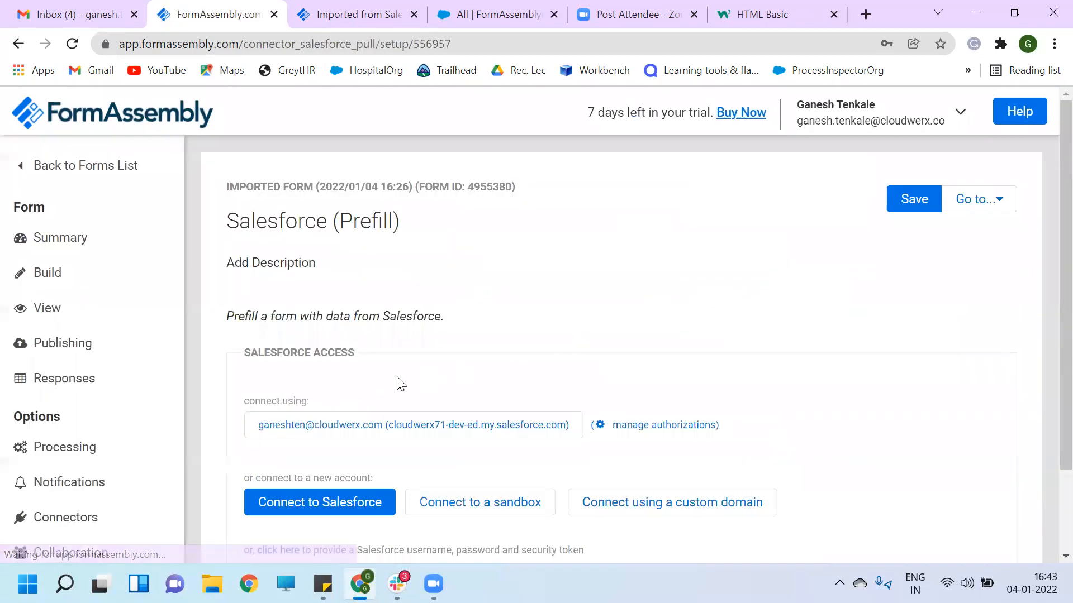
# - Link the connector to the saved Salesforce account and set its status to Enabled
pyautogui.scroll(-3, 399, 383)
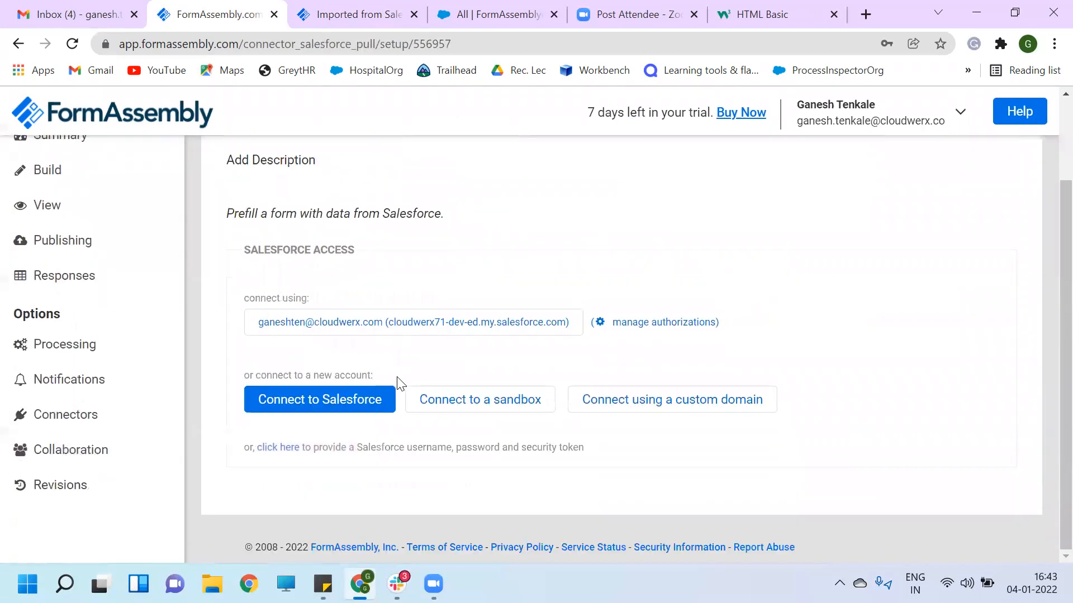
pyautogui.click(349, 325)
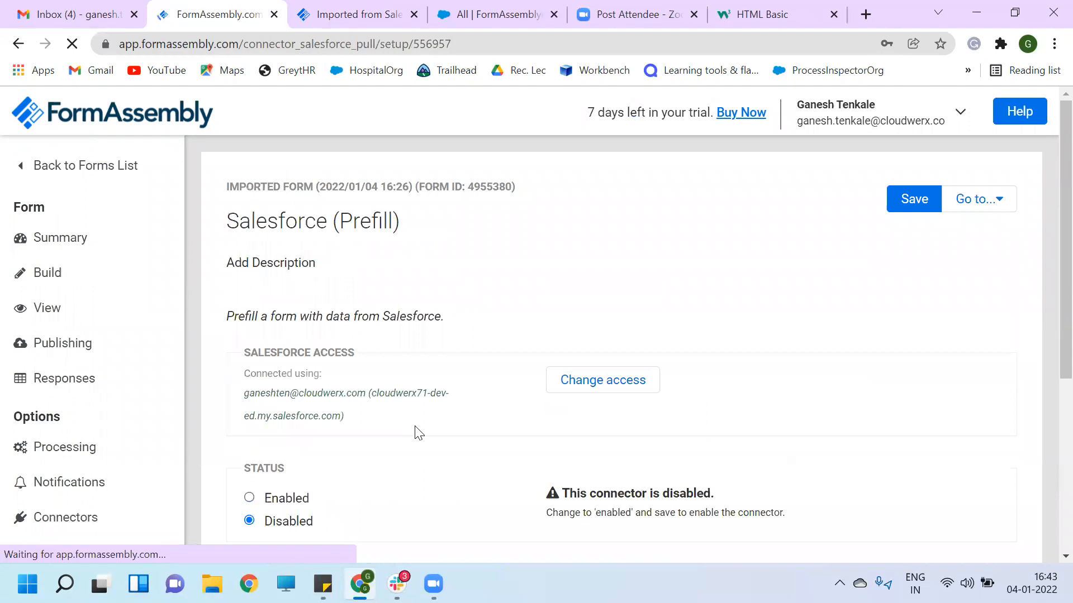
pyautogui.scroll(-3, 422, 433)
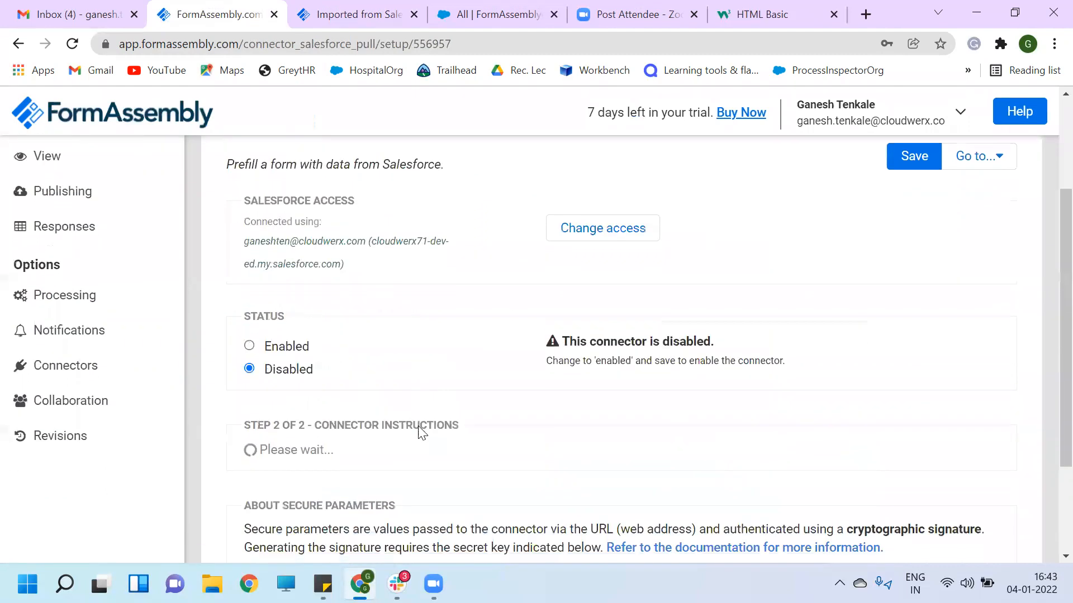
pyautogui.click(249, 346)
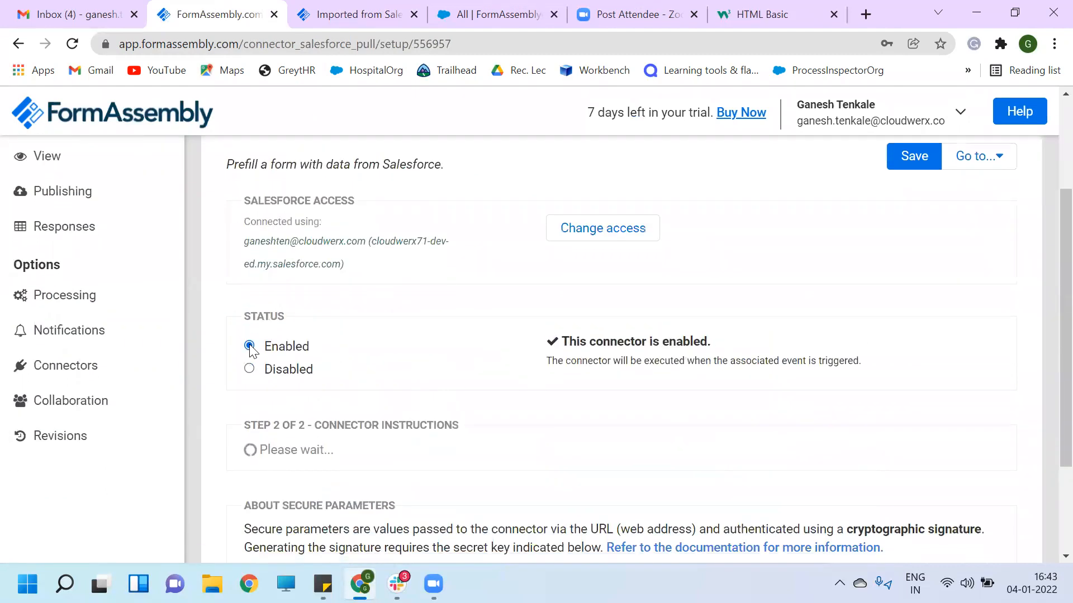
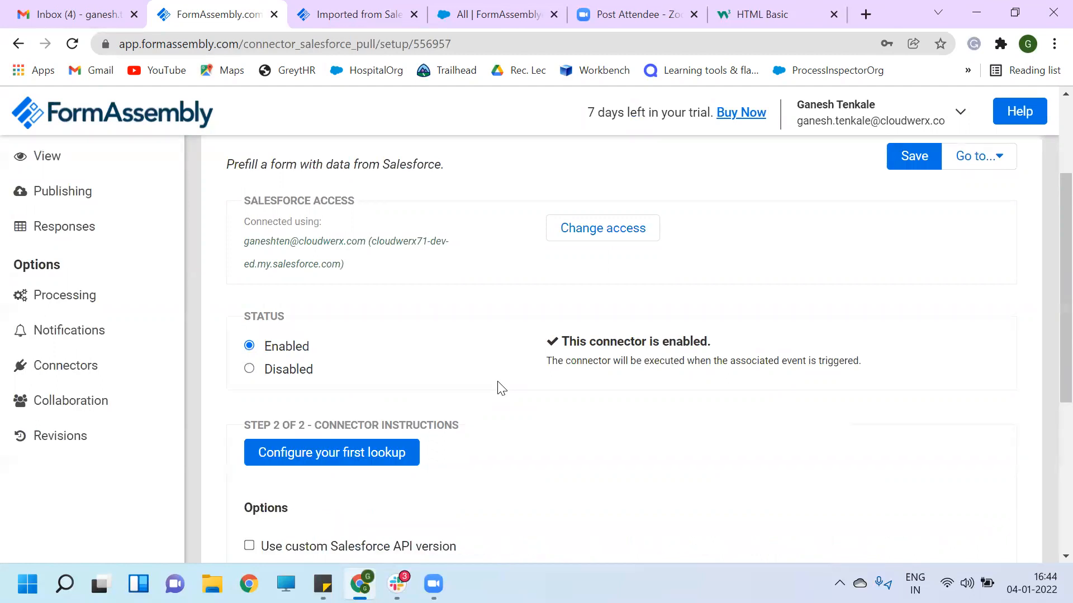
# - Start the connector's first lookup and choose FormAssembly__c as its Salesforce object
pyautogui.scroll(-2, 502, 388)
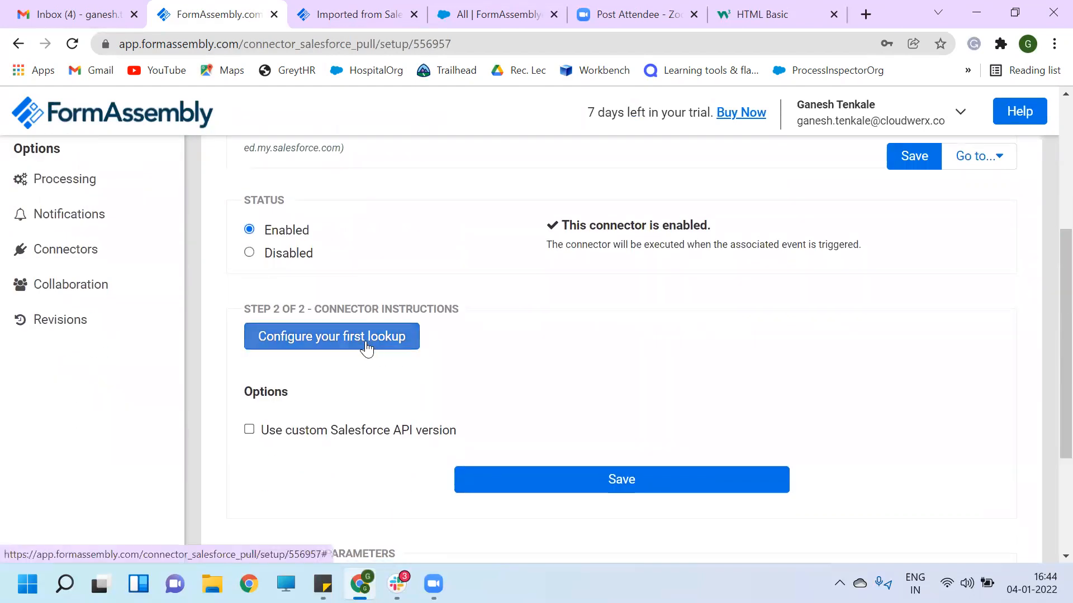
pyautogui.click(366, 338)
pyautogui.click(410, 360)
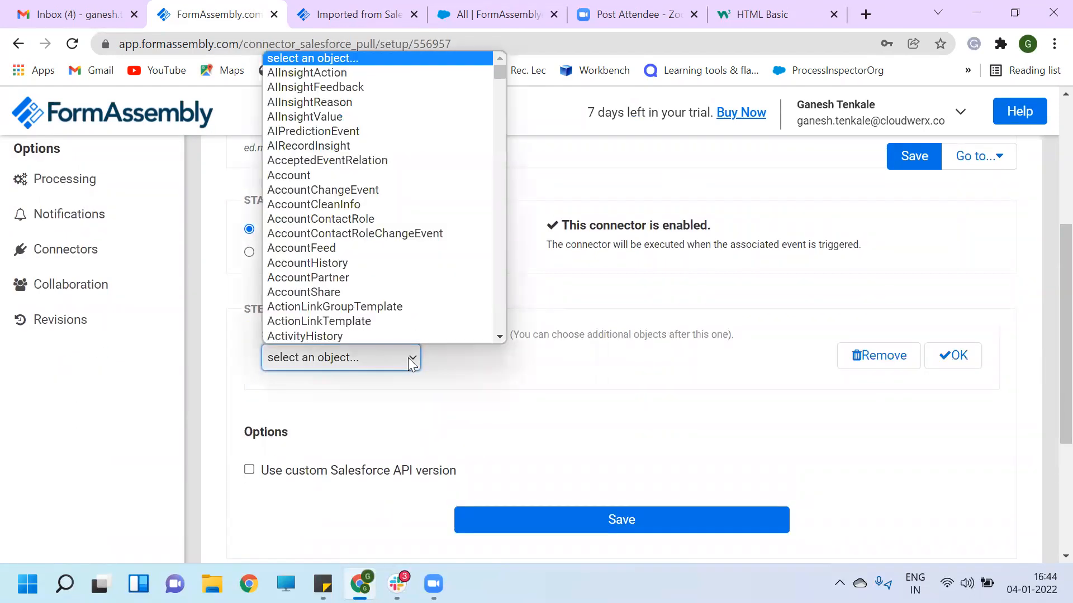
pyautogui.write('f')
pyautogui.press('Down')
pyautogui.press('Down')
pyautogui.press('Down')
pyautogui.press('Down')
pyautogui.press('Down')
pyautogui.press('Down')
pyautogui.press('Down')
pyautogui.press('Down')
pyautogui.press('Down')
pyautogui.press('Down')
pyautogui.press('Down')
pyautogui.press('Down')
pyautogui.press('Down')
pyautogui.press('Down')
pyautogui.press('Down')
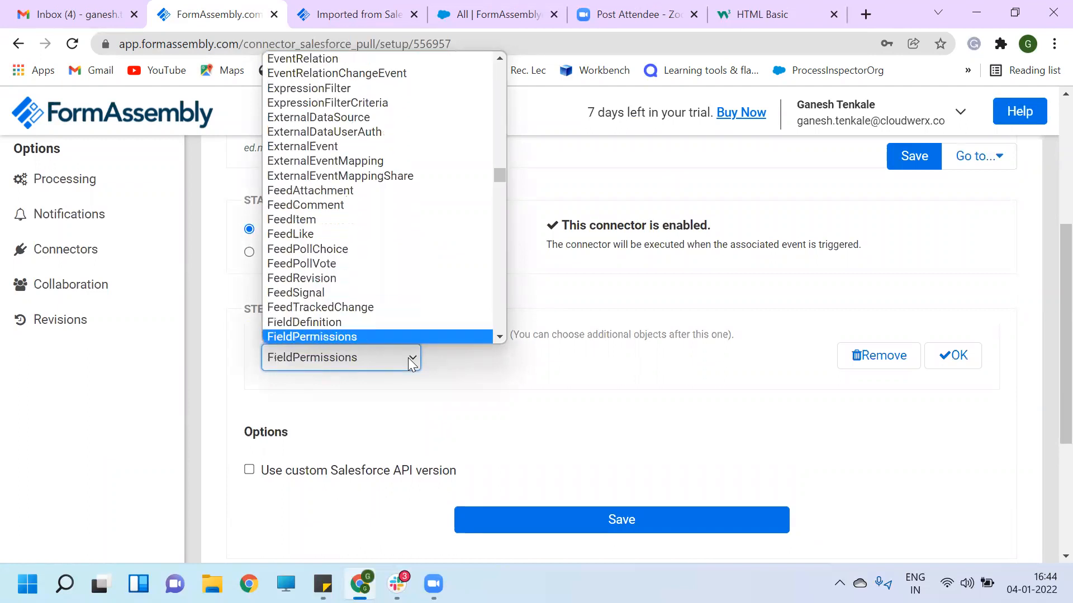
pyautogui.press('Down')
pyautogui.press('Down')
pyautogui.press('Down')
pyautogui.press('Down')
pyautogui.press('Down')
pyautogui.press('Down')
pyautogui.press('Down')
pyautogui.press('Down')
pyautogui.press('Down')
pyautogui.press('Down')
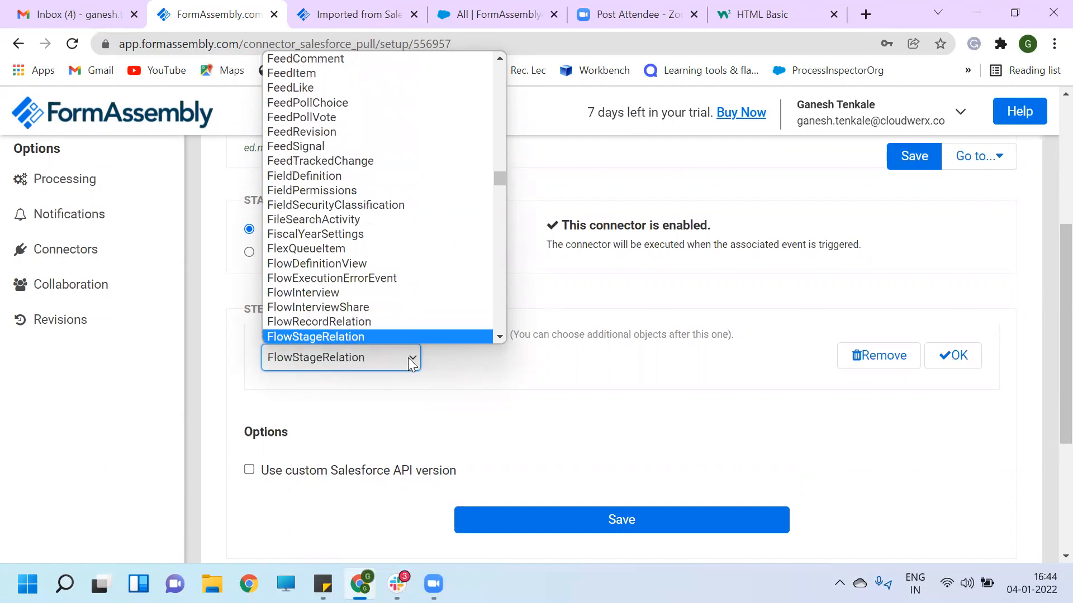
pyautogui.press('Down')
pyautogui.press('Down')
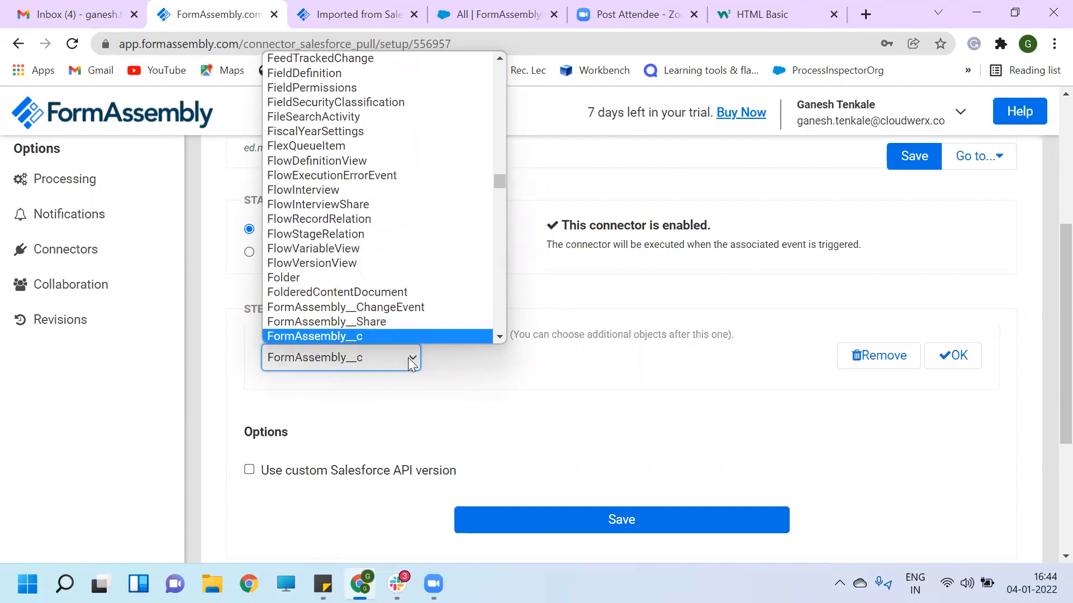
pyautogui.scroll(-1, 380, 335)
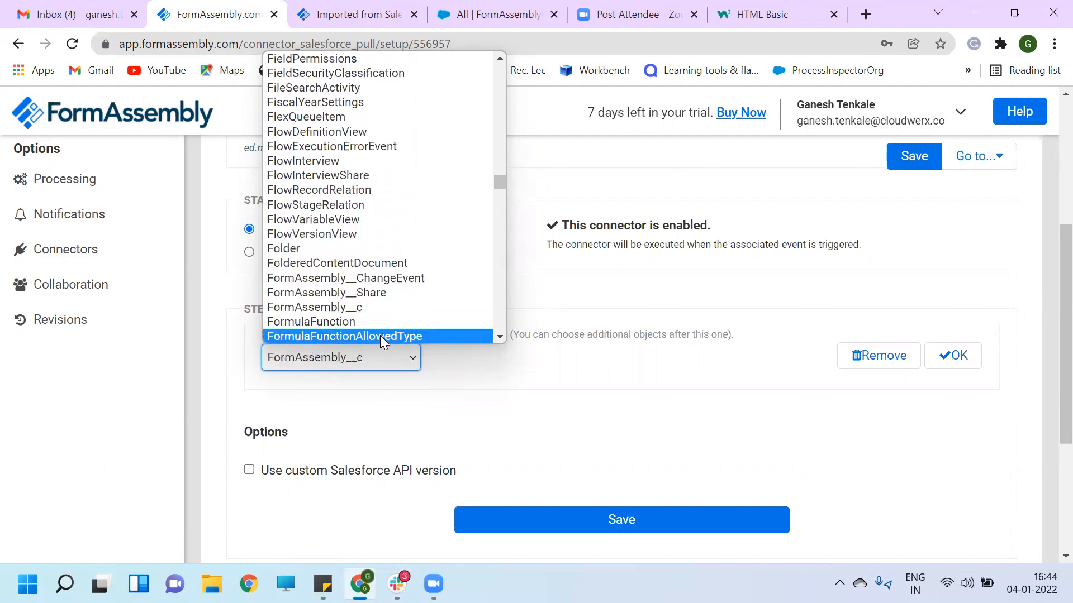
pyautogui.click(363, 308)
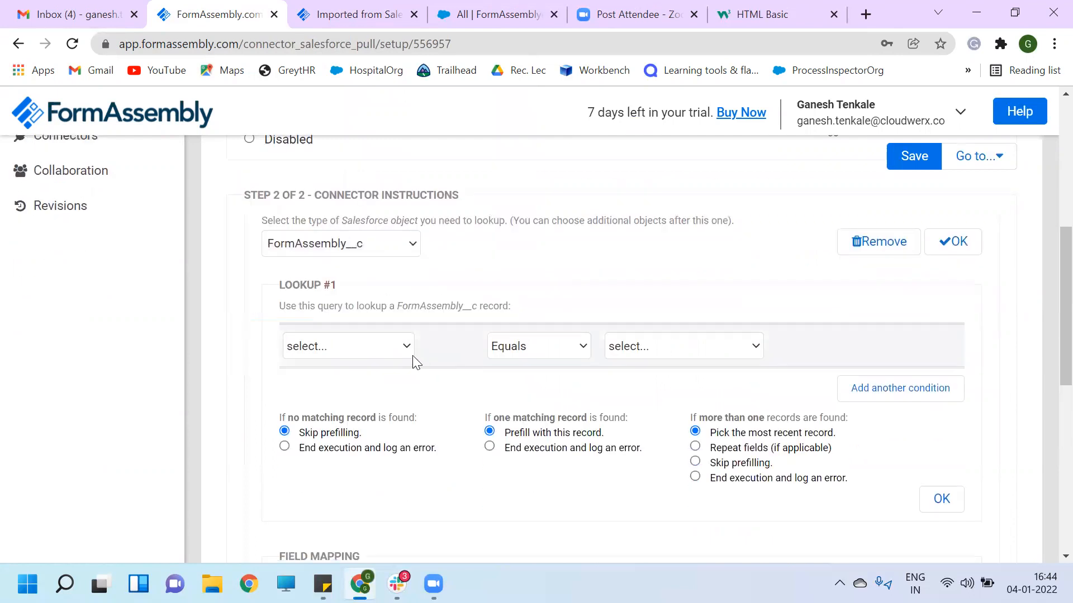
# - Make Lookup #1 compare the Email field against an unsafe query parameter
pyautogui.click(405, 345)
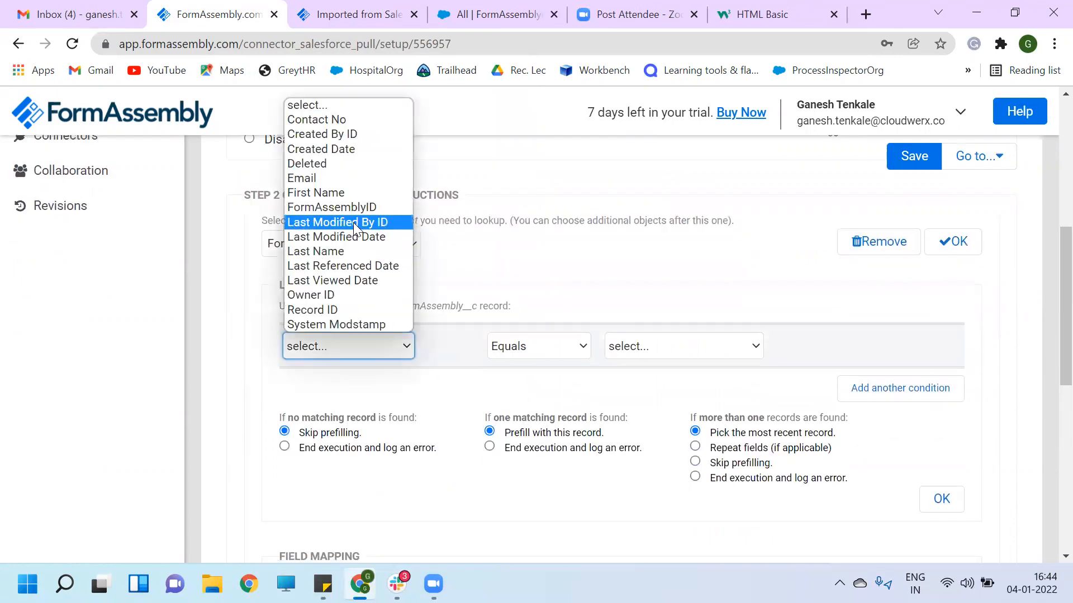
pyautogui.click(320, 177)
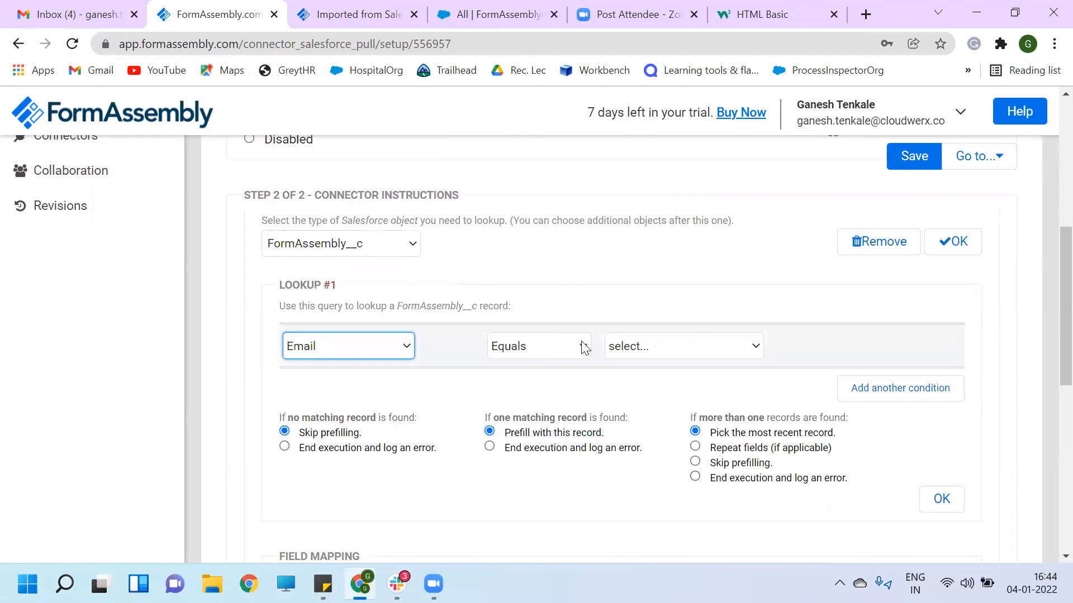
pyautogui.click(719, 346)
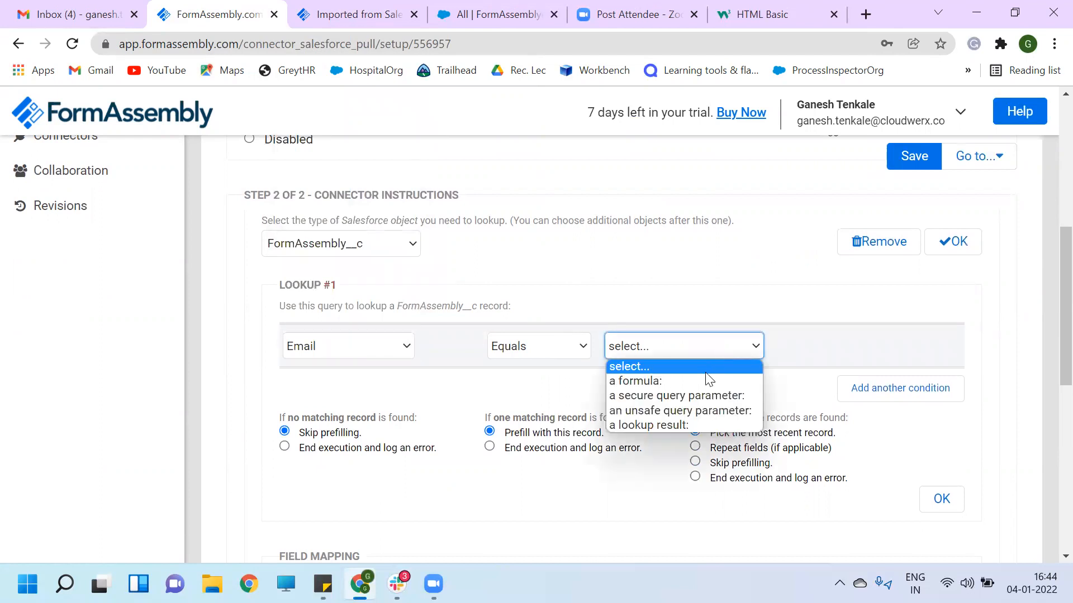
pyautogui.click(681, 411)
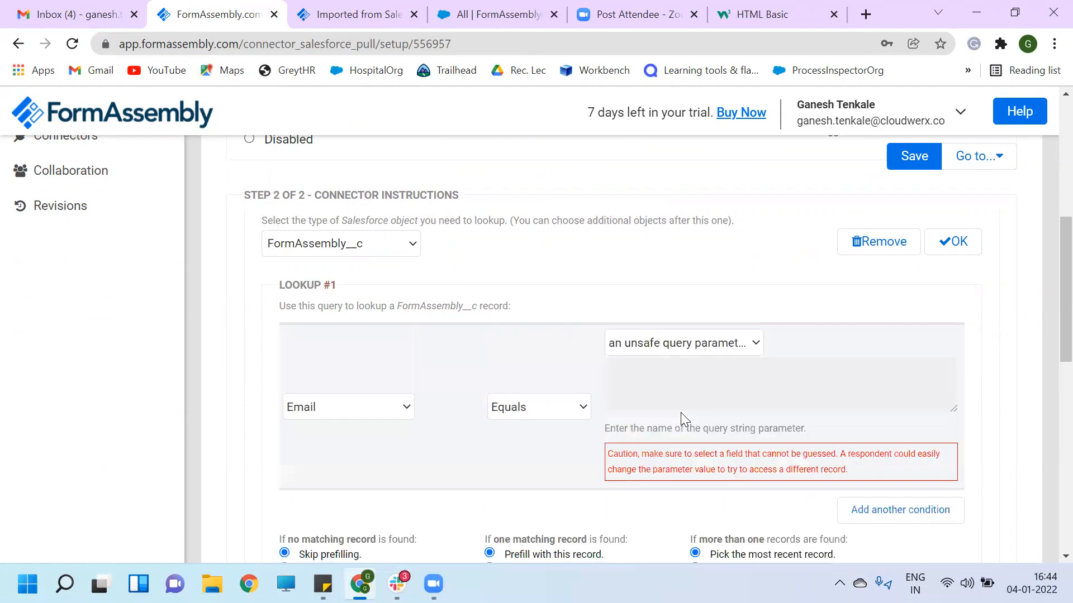
# - Enter 'emailadd' as the query parameter name and review the lookup settings
pyautogui.click(654, 376)
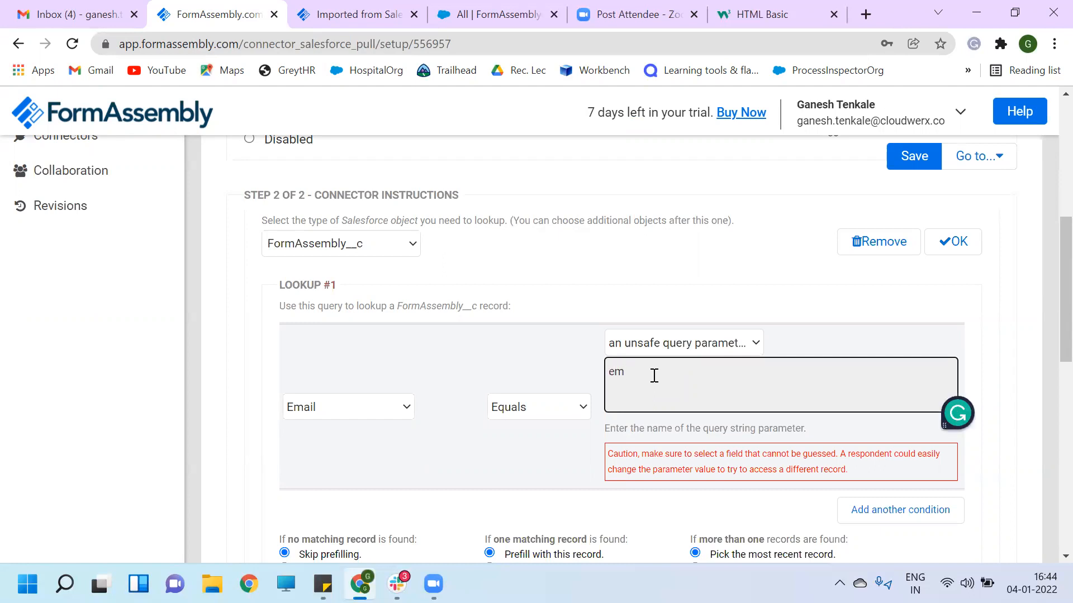
pyautogui.write('emailadd')
pyautogui.doubleClick(654, 376)
pyautogui.scroll(-5, 719, 391)
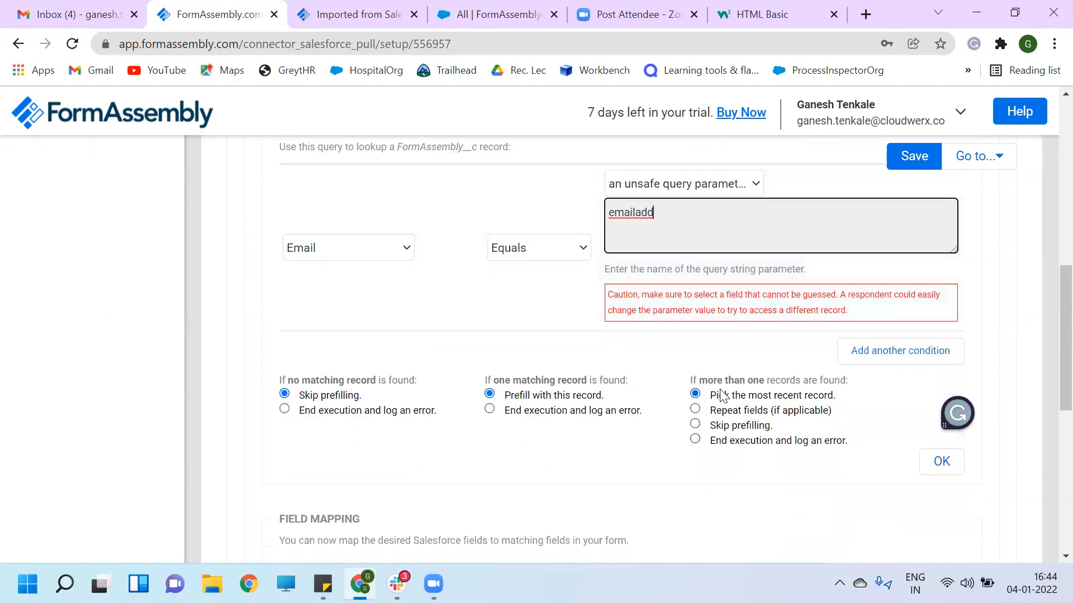
pyautogui.scroll(1, 724, 395)
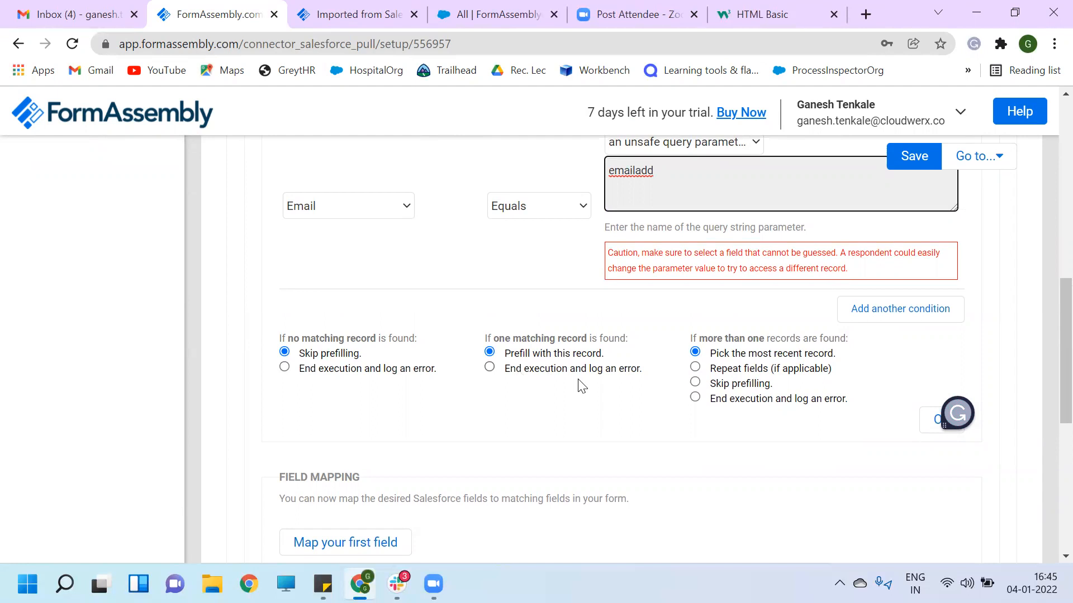
pyautogui.scroll(2, 581, 385)
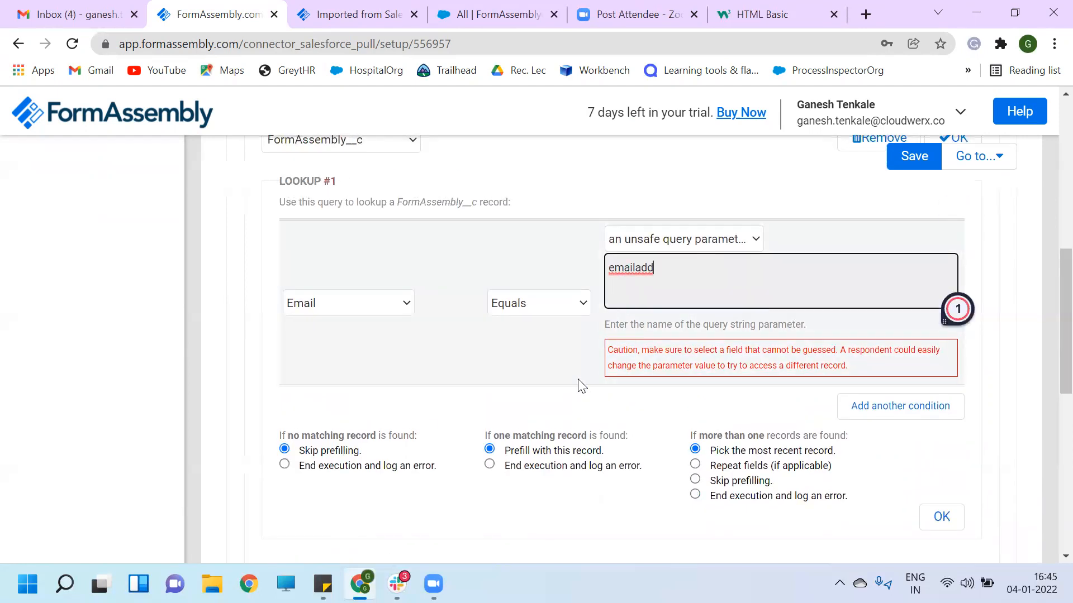
pyautogui.scroll(-5, 615, 489)
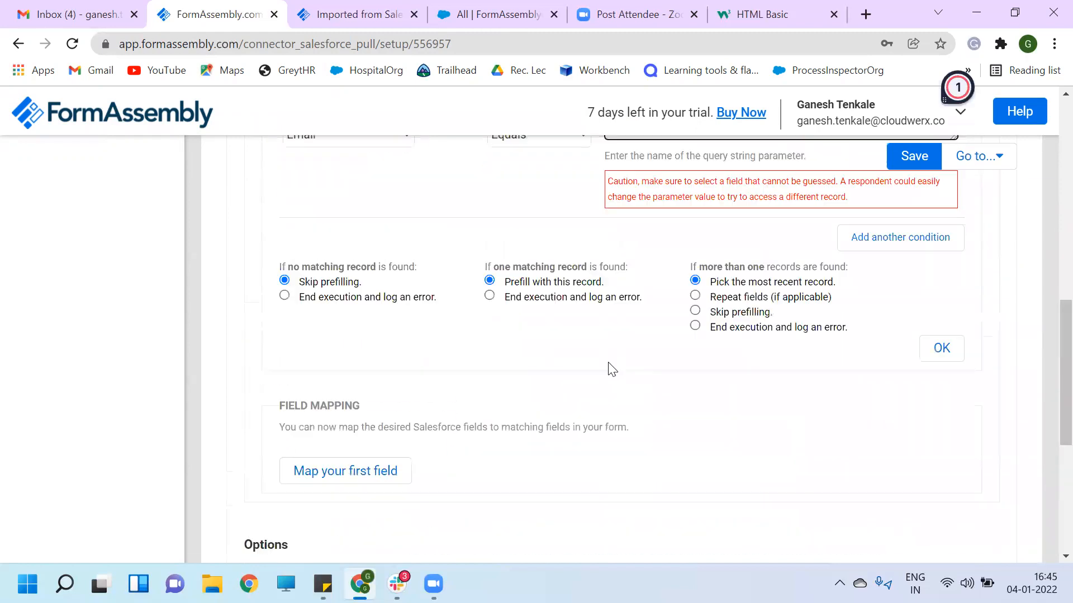
pyautogui.scroll(3, 609, 368)
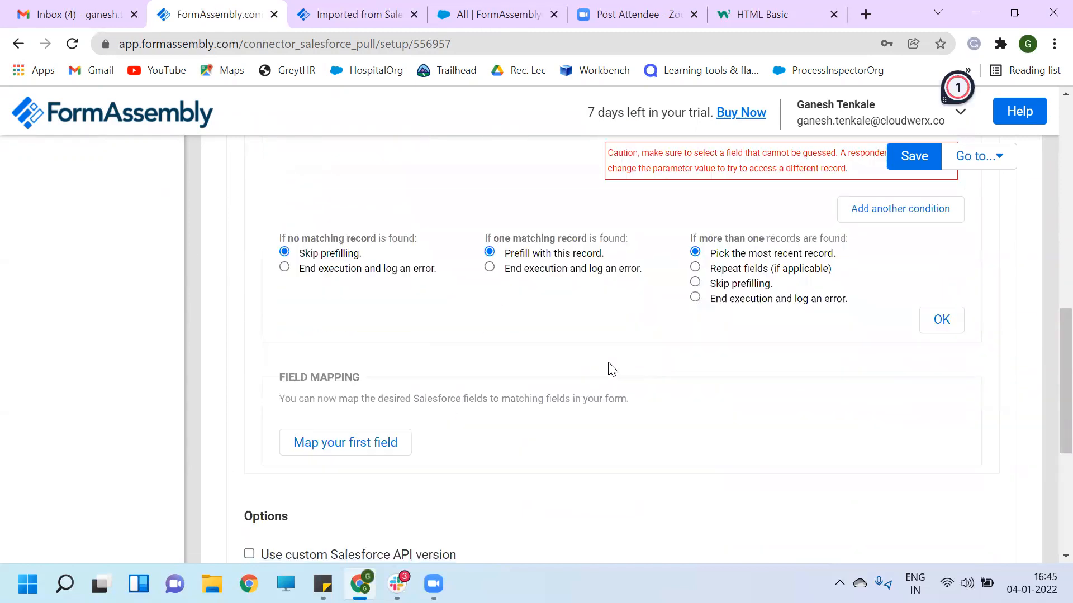
# - Add a mapping row filling the form's First Name from Salesforce First Name
pyautogui.click(334, 444)
pyautogui.scroll(-3, 424, 329)
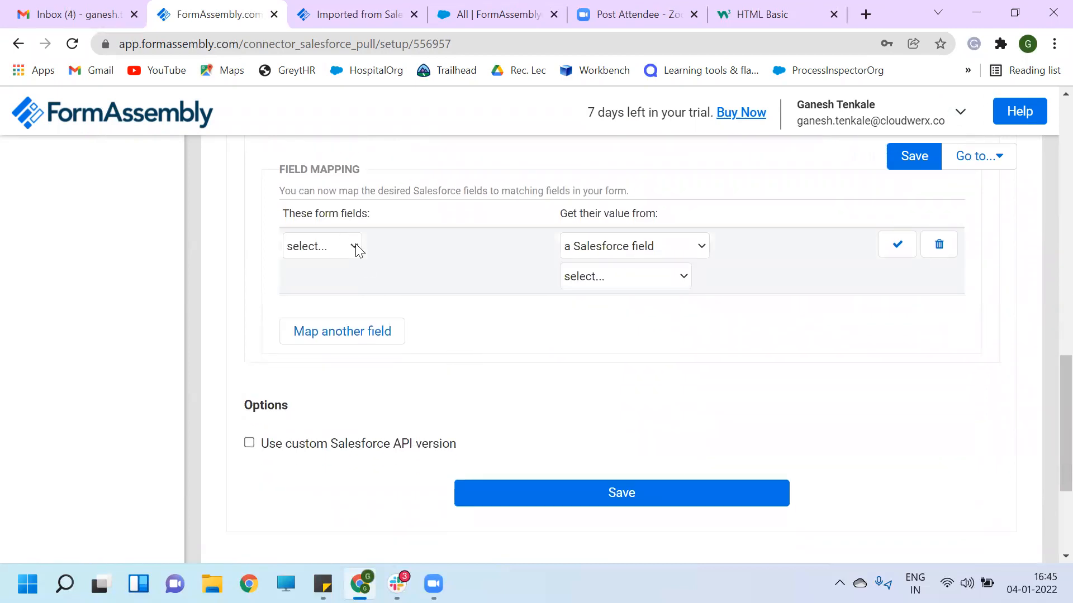
pyautogui.click(356, 246)
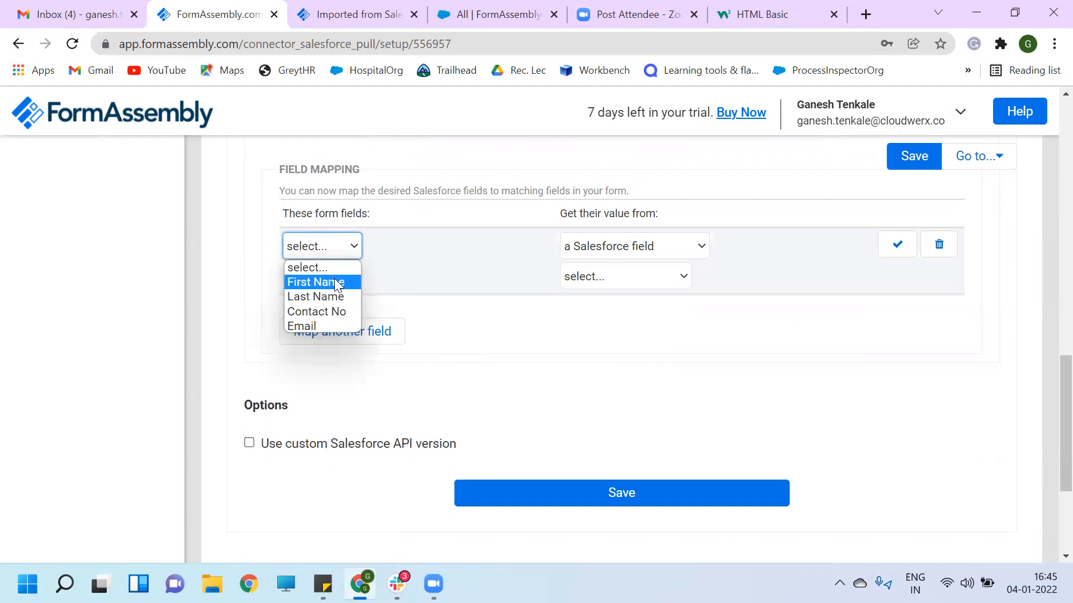
pyautogui.click(336, 279)
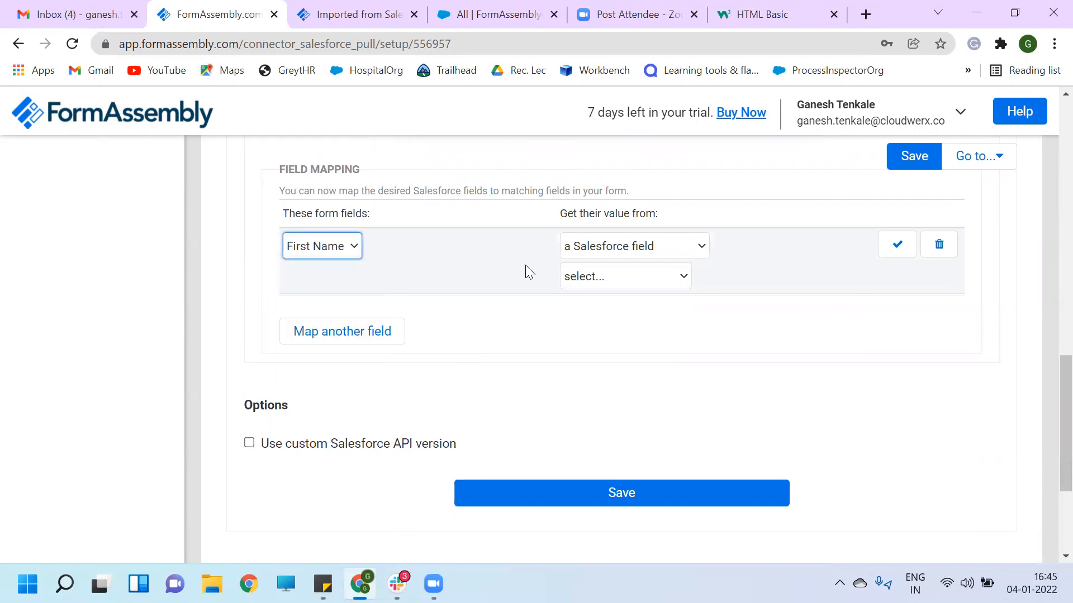
pyautogui.click(683, 276)
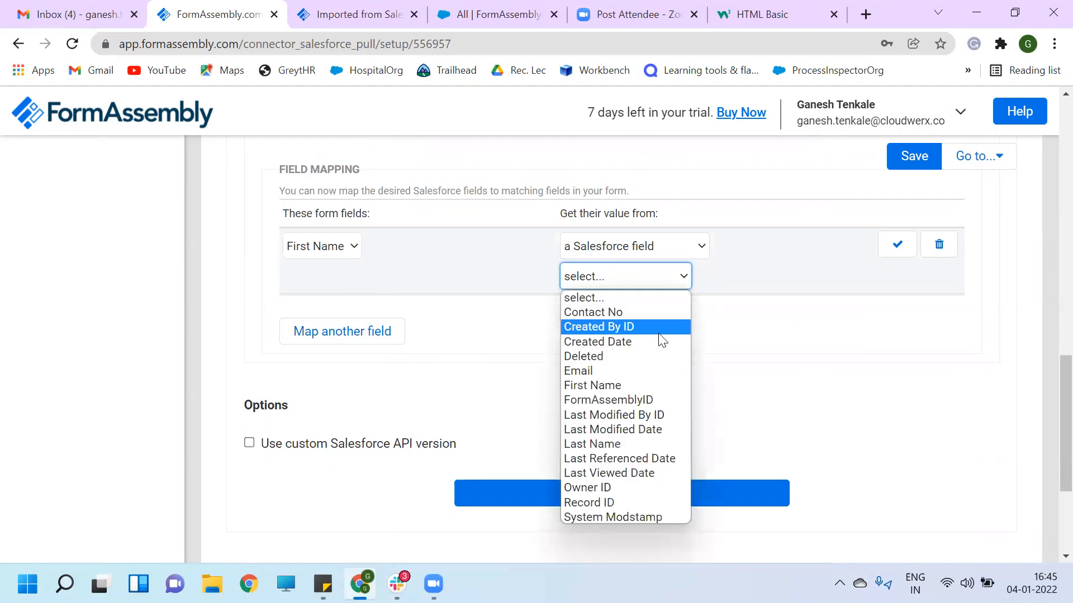
pyautogui.click(616, 385)
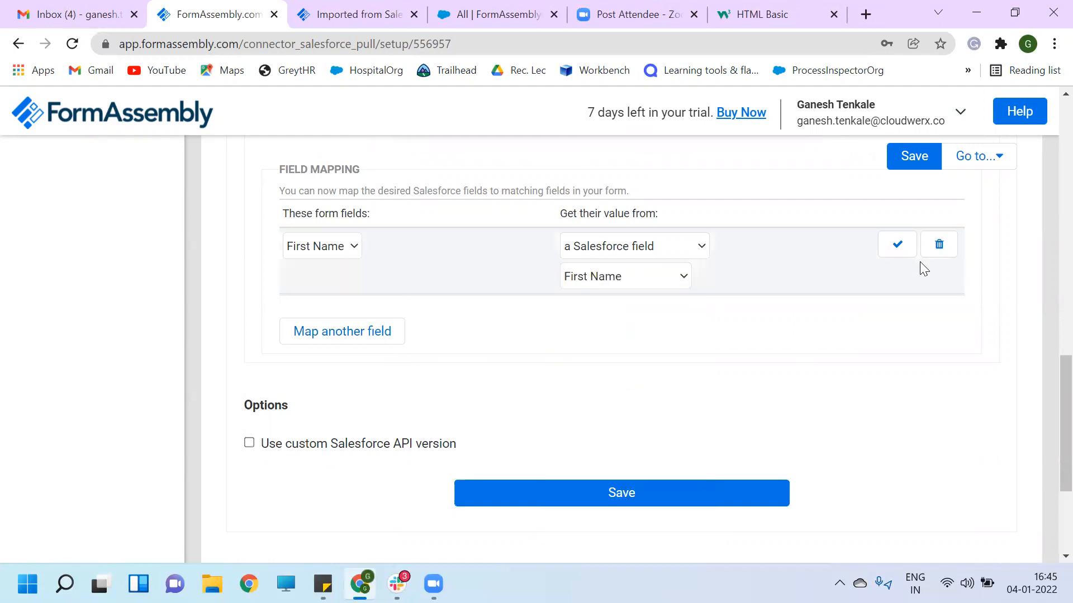
pyautogui.click(897, 246)
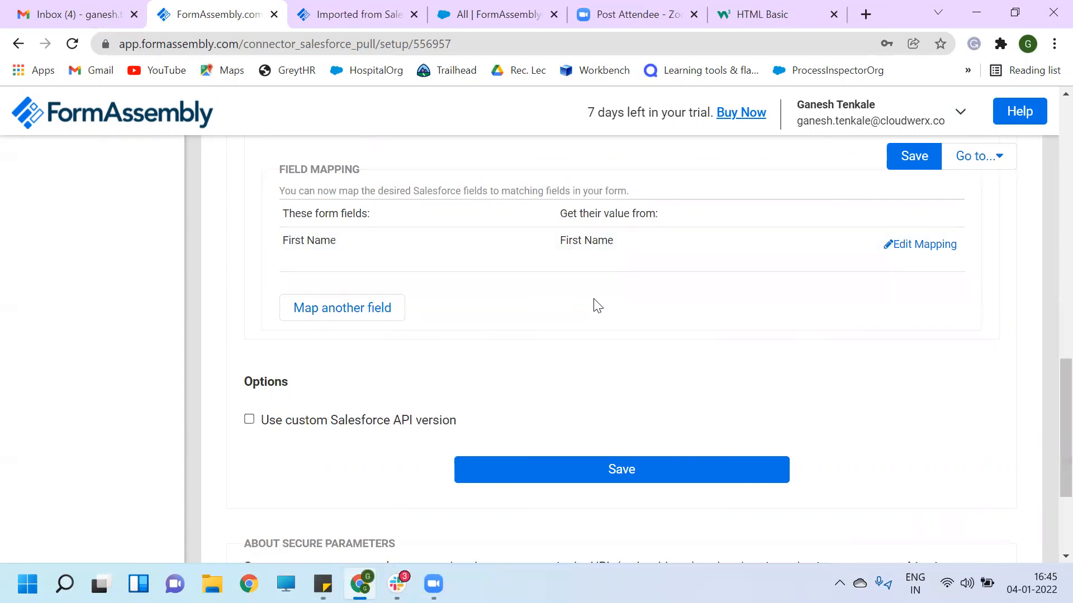
# - Map the form's Last Name and Contact No fields to the matching Salesforce fields
pyautogui.click(305, 311)
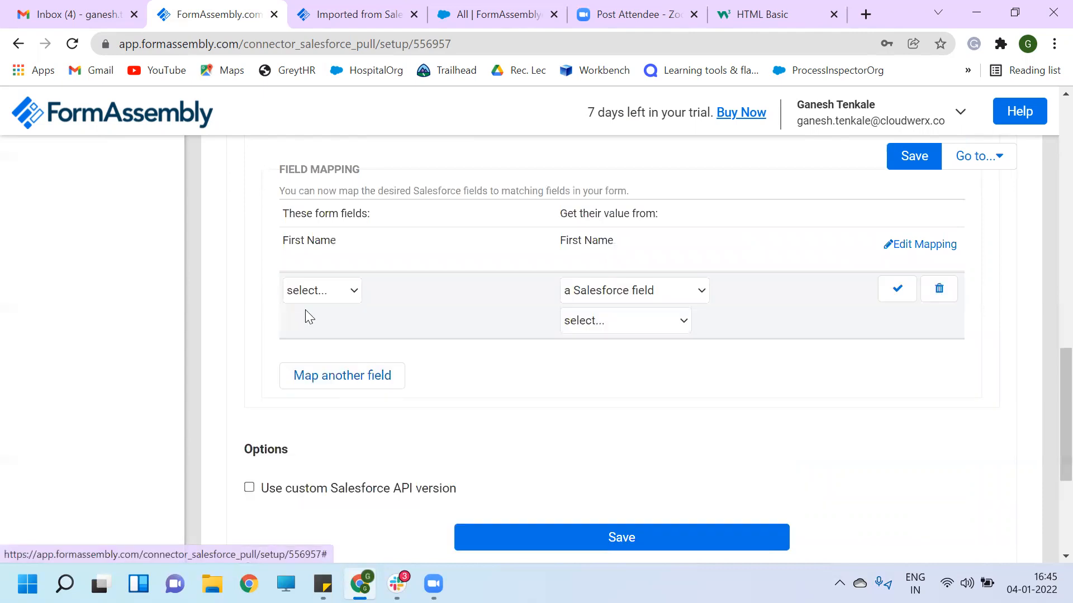
pyautogui.click(351, 291)
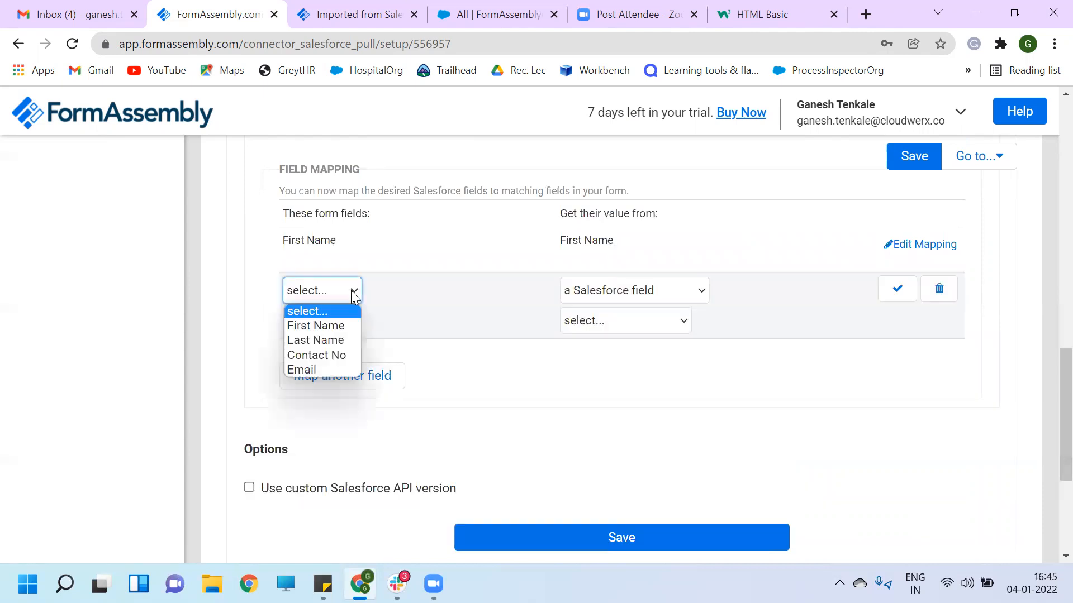
pyautogui.click(334, 339)
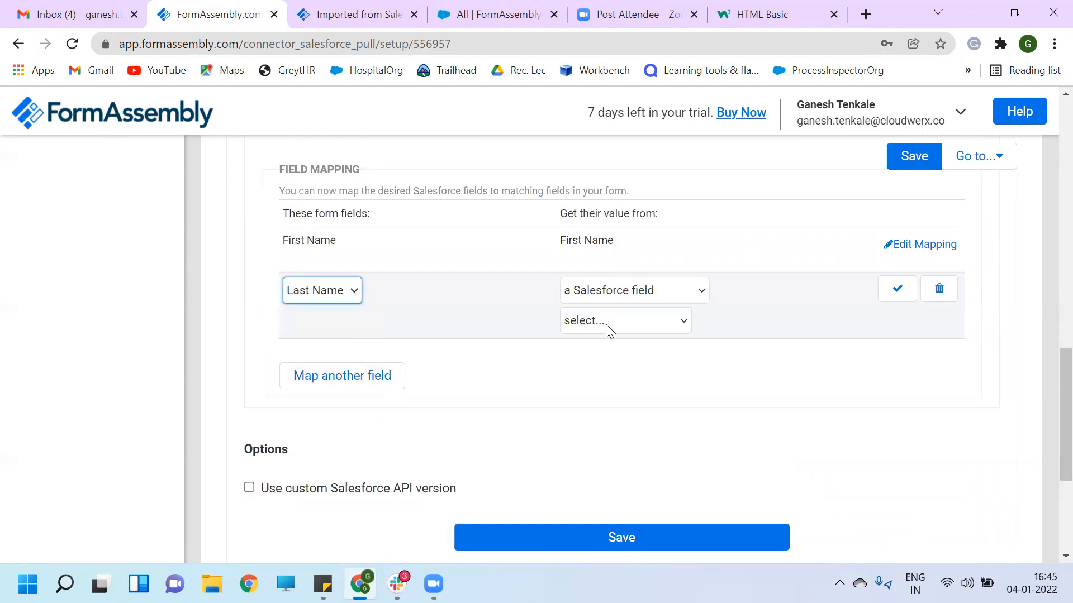
pyautogui.click(682, 321)
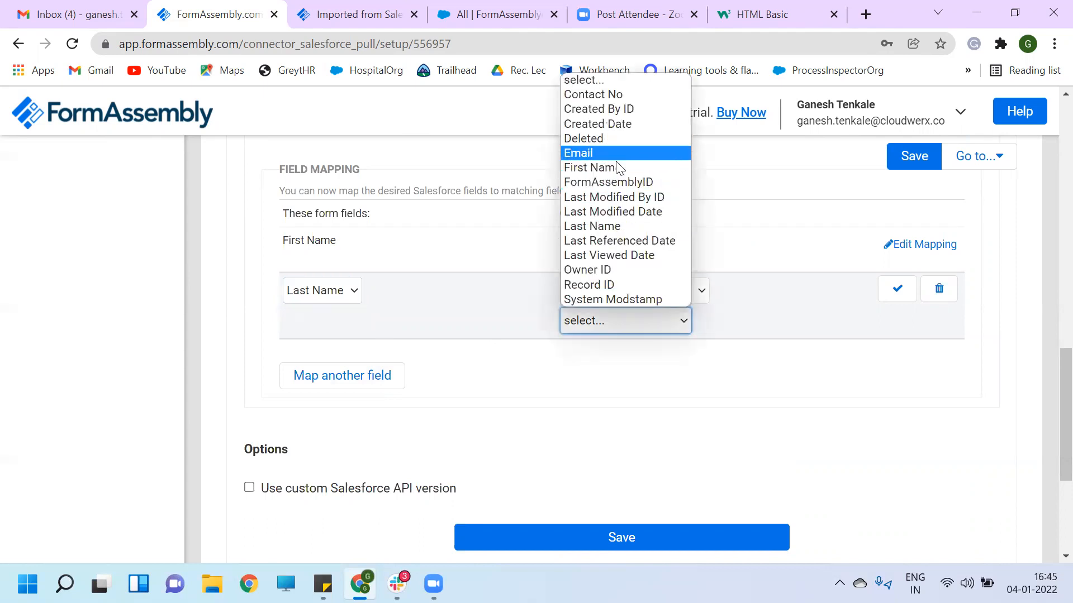
pyautogui.click(619, 227)
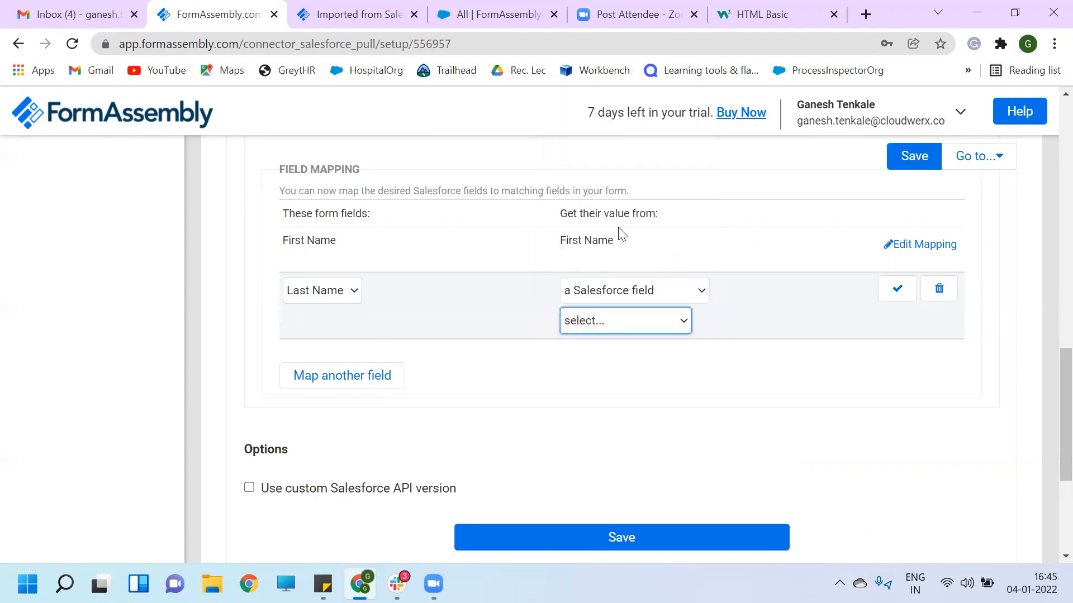
pyautogui.click(897, 291)
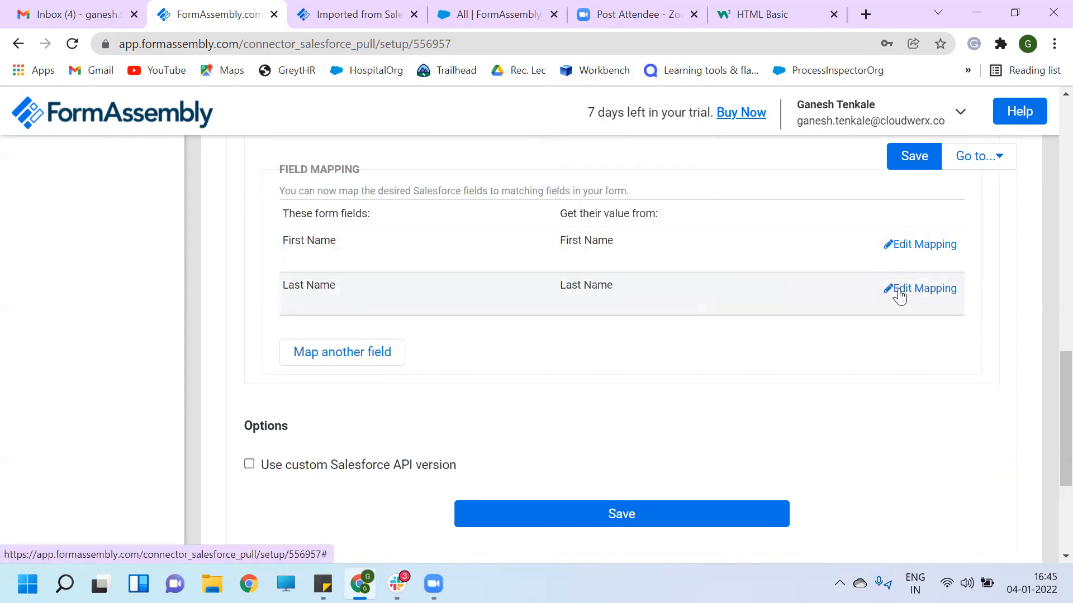
pyautogui.click(369, 359)
pyautogui.click(352, 335)
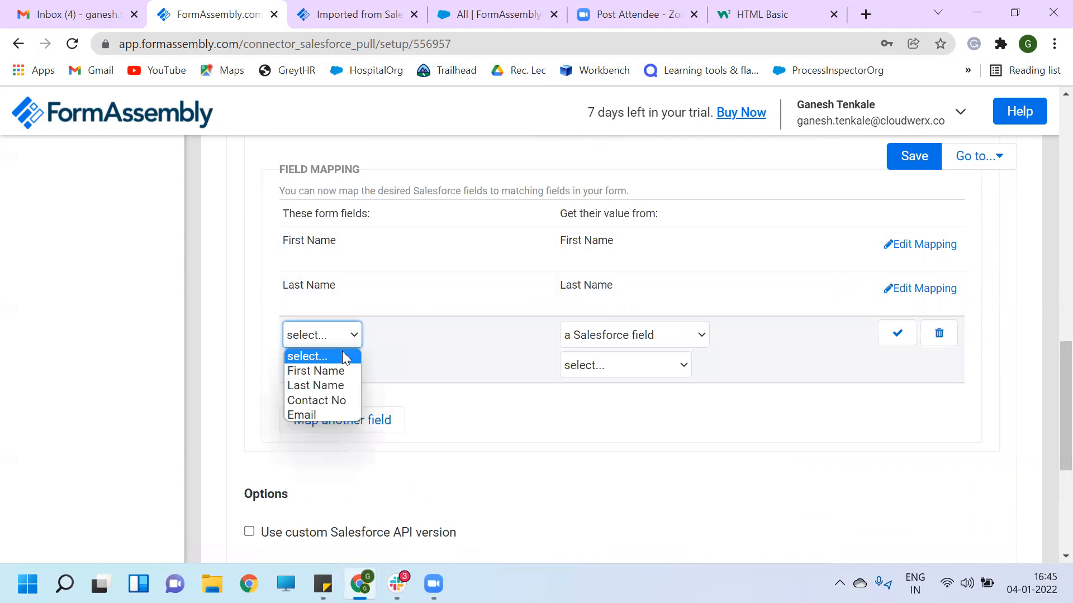
pyautogui.click(310, 400)
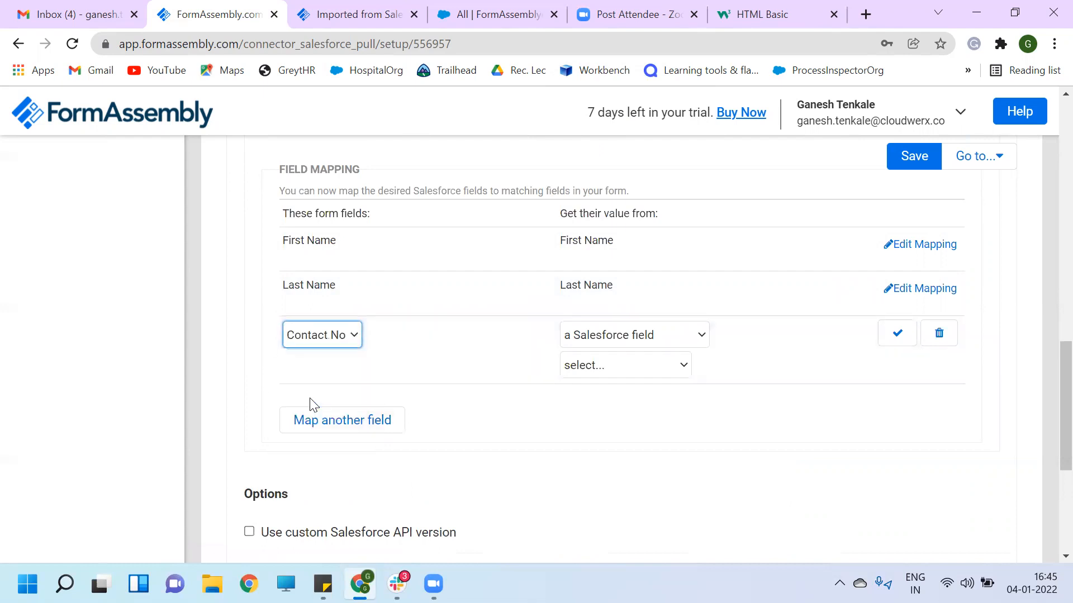
pyautogui.click(684, 364)
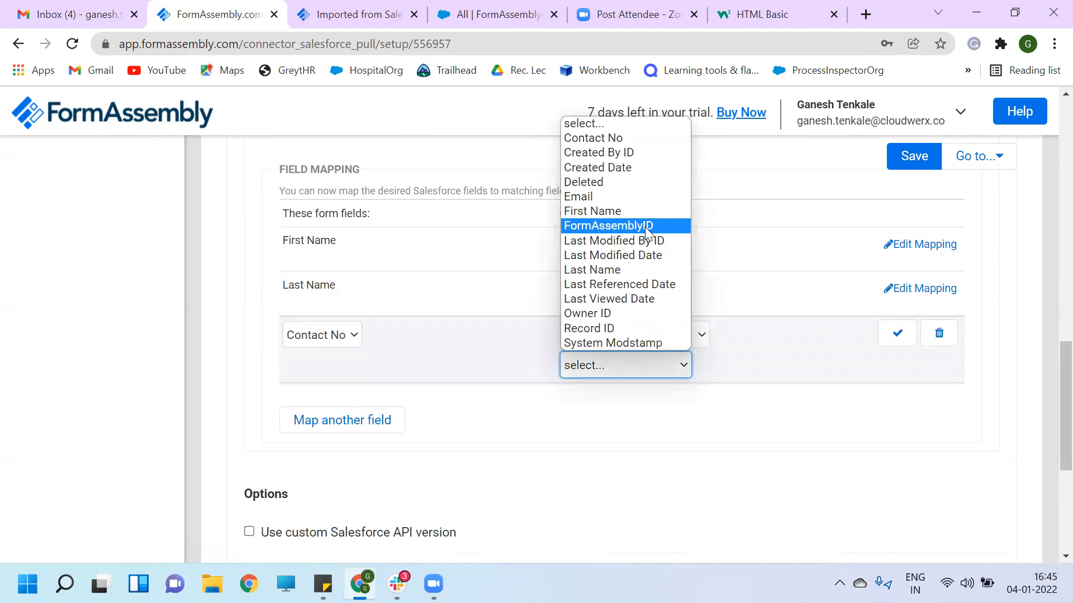
pyautogui.click(594, 138)
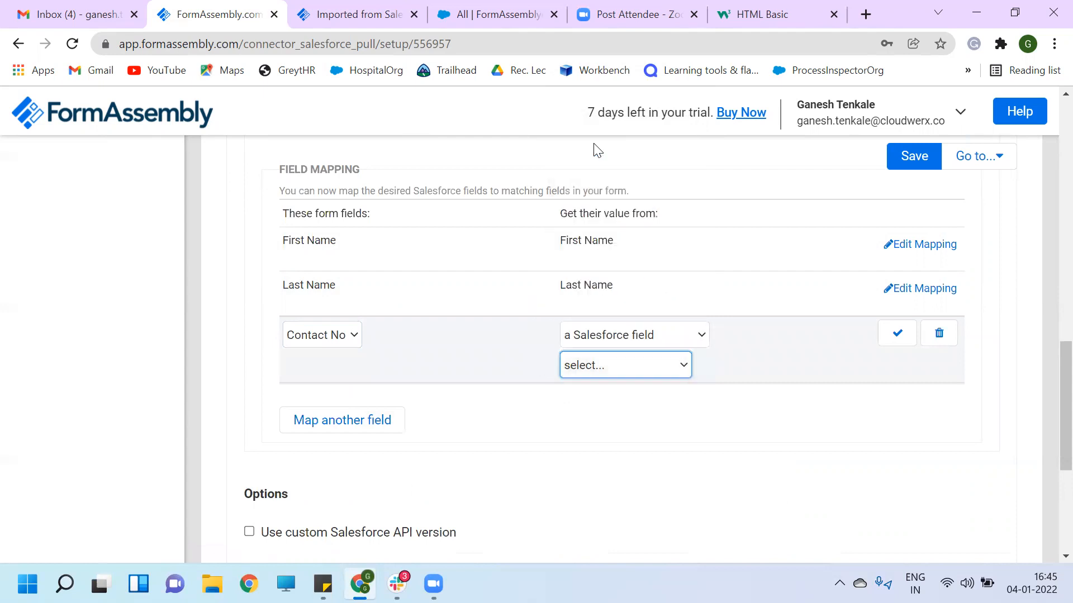
pyautogui.click(893, 332)
# - Map the form's Email field to the Salesforce Email field
pyautogui.click(327, 402)
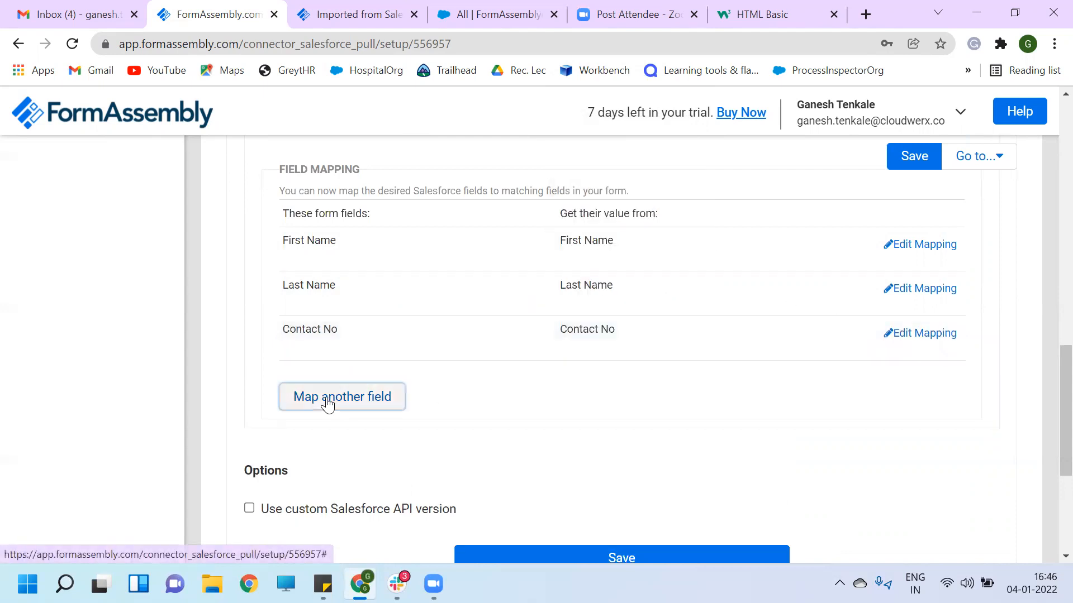
pyautogui.click(355, 380)
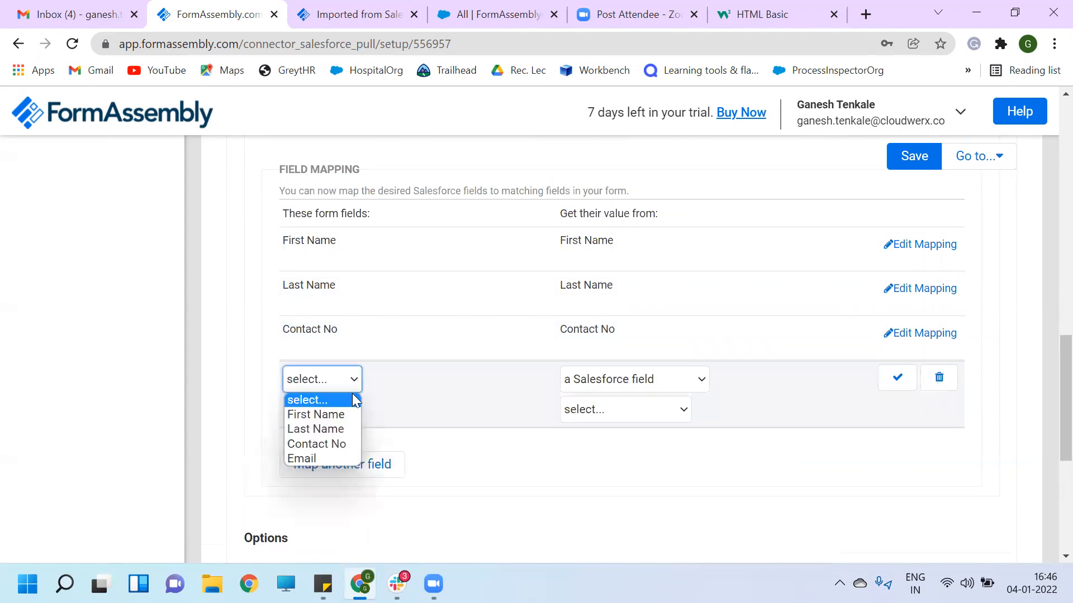
pyautogui.click(322, 459)
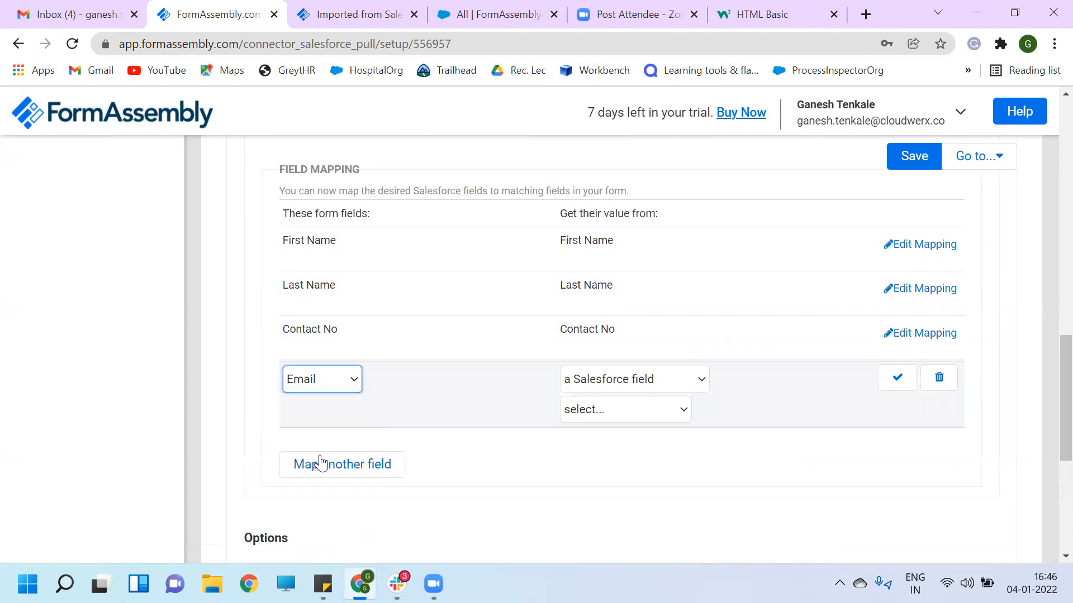
pyautogui.click(683, 410)
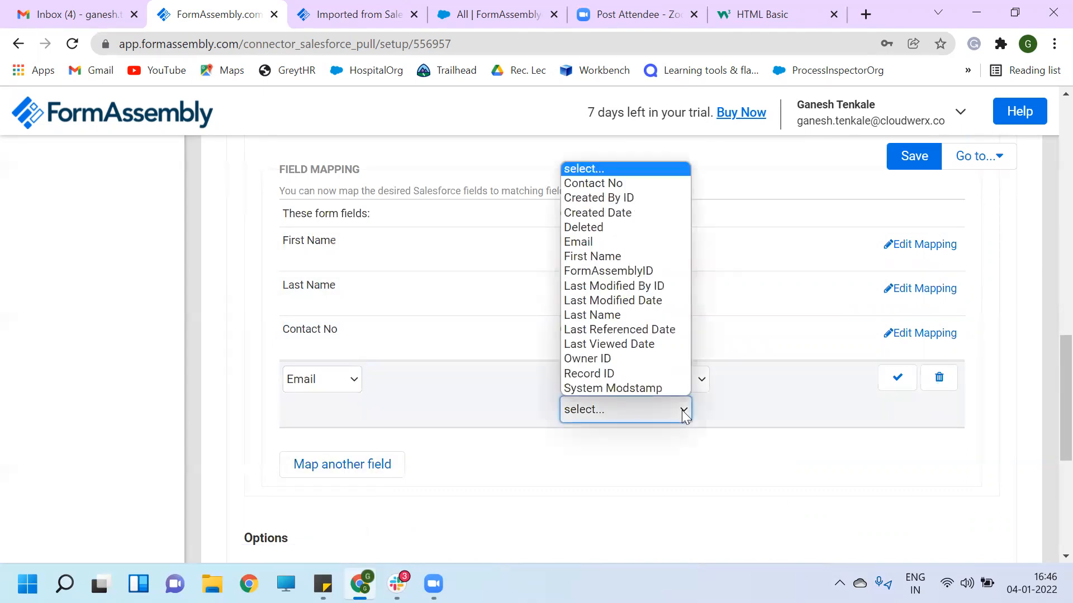
pyautogui.click(606, 242)
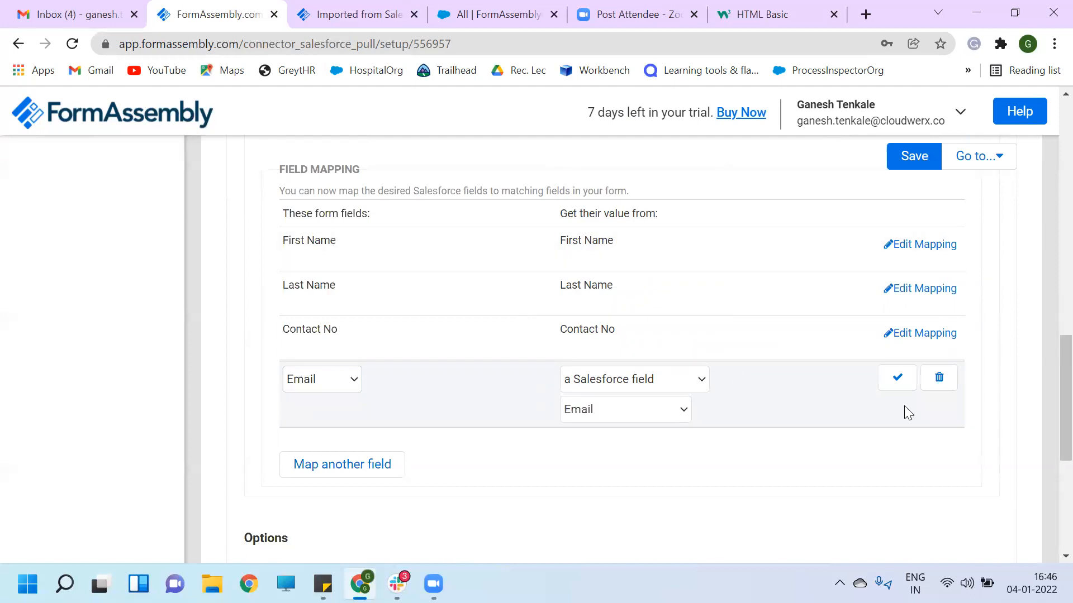
pyautogui.click(894, 374)
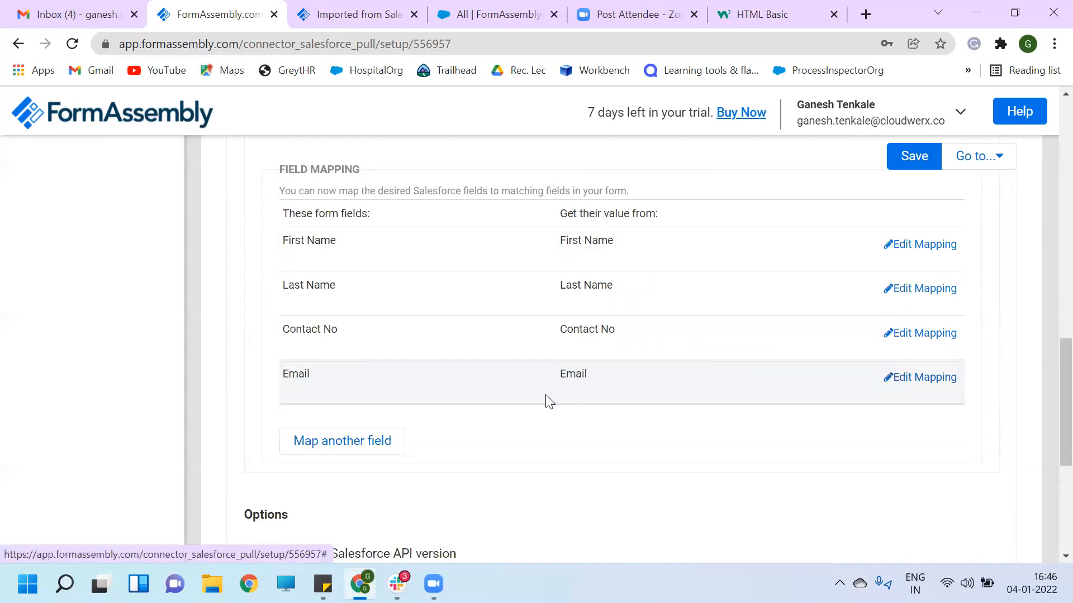
# - Save the Prefill connector and return to the Forms List
pyautogui.click(908, 166)
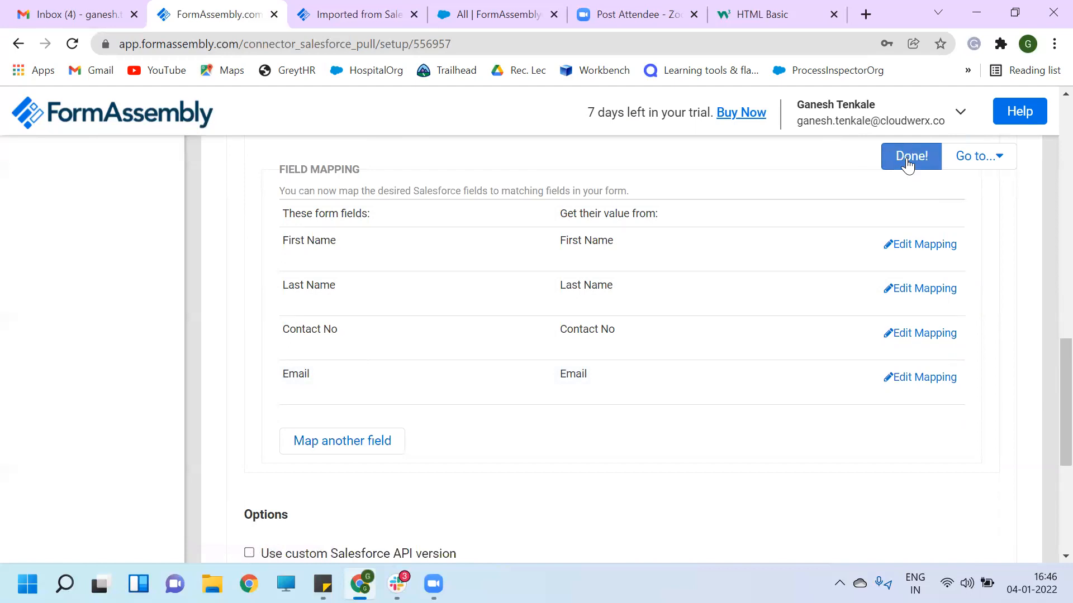
pyautogui.scroll(12, 492, 283)
pyautogui.scroll(-5, 491, 283)
pyautogui.scroll(-5, 493, 287)
pyautogui.scroll(12, 493, 287)
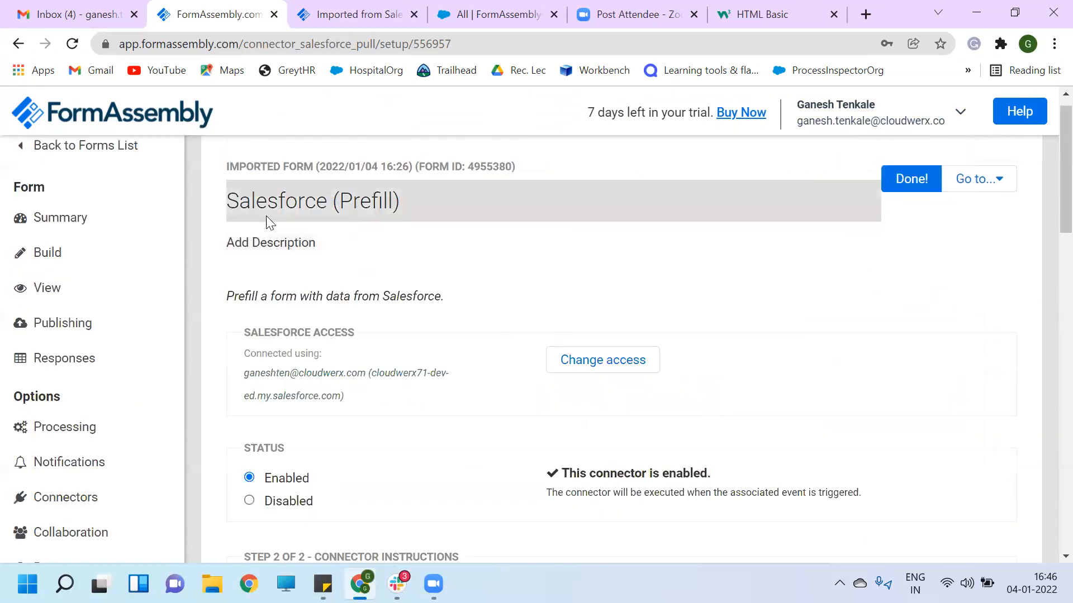
pyautogui.scroll(1, 267, 222)
pyautogui.click(47, 177)
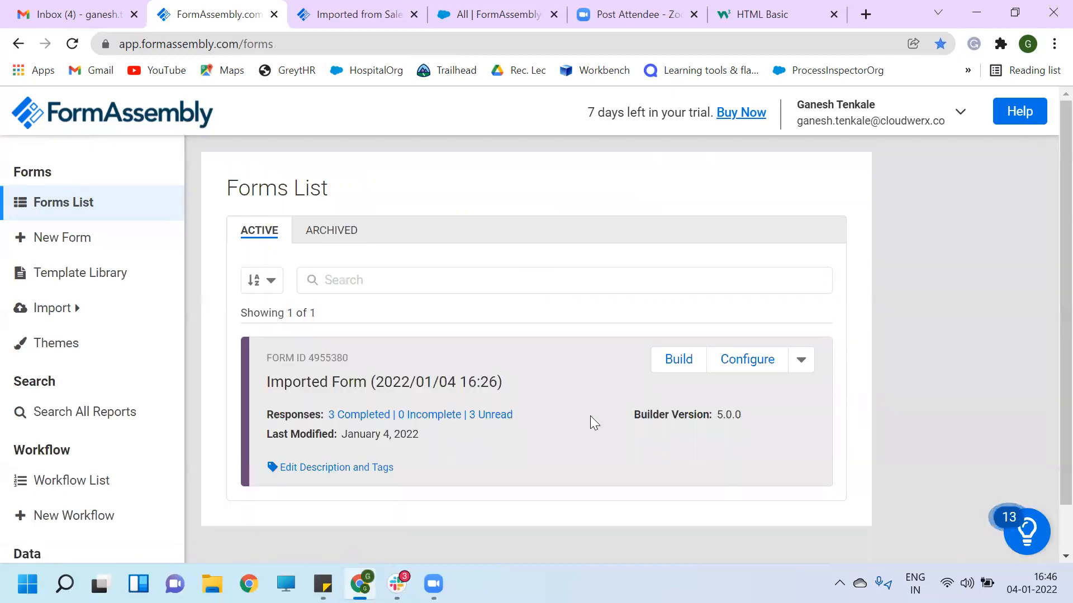
# - Open the imported form's live view in a new tab
pyautogui.scroll(-1, 595, 389)
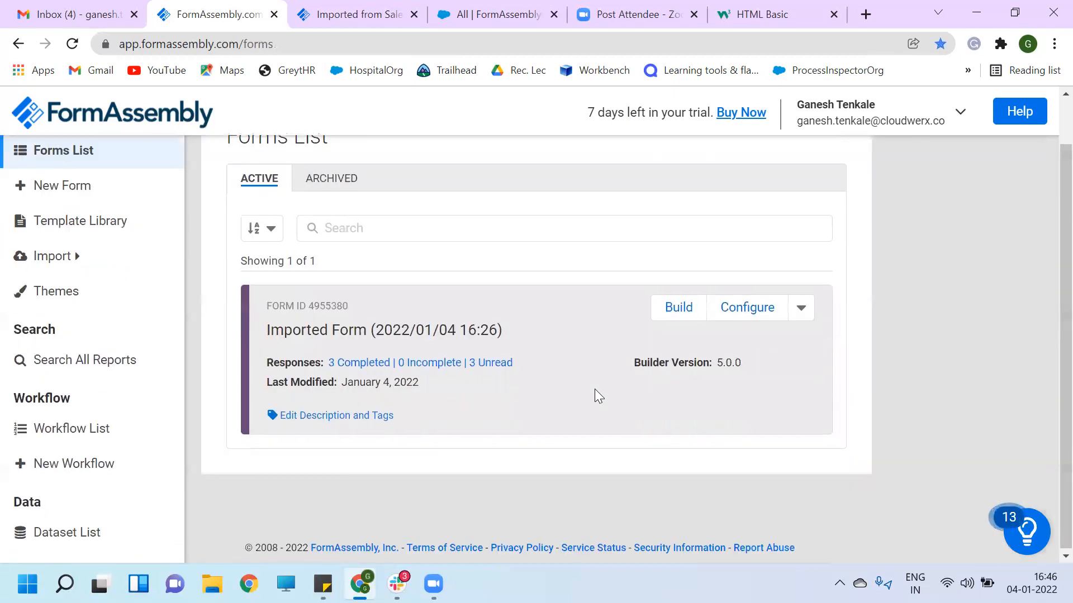
pyautogui.click(800, 310)
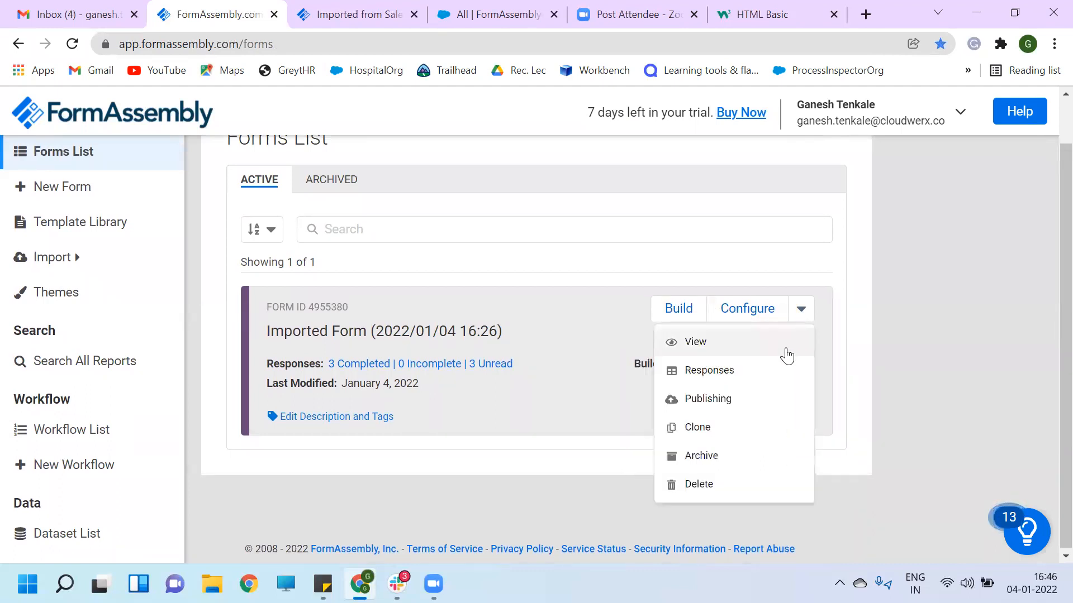
pyautogui.click(786, 352)
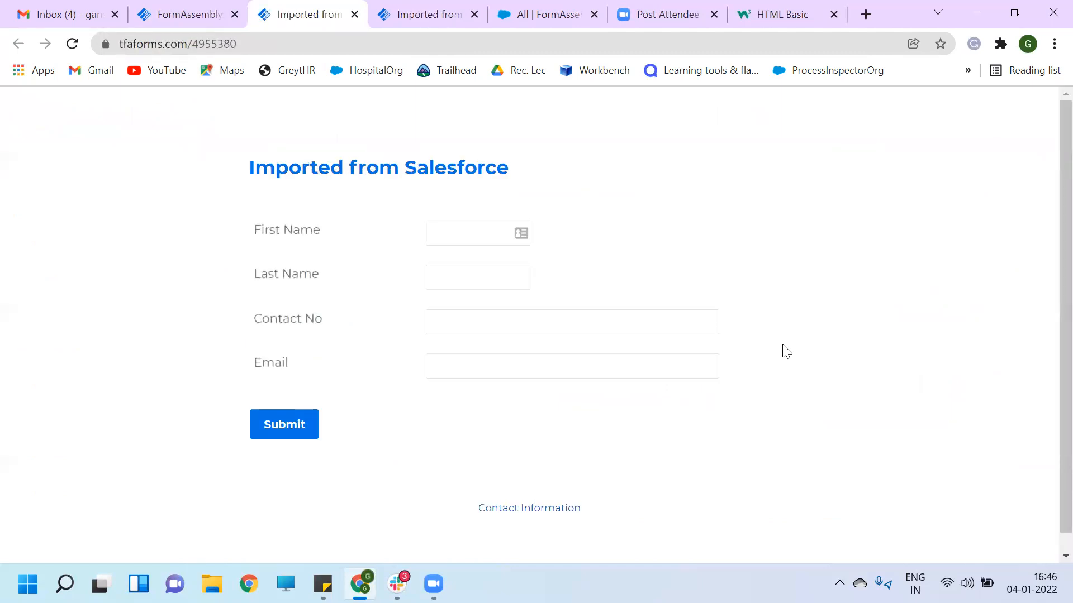
# - Fill in a test first name, last name, contact number and e-mail, then submit the form
pyautogui.click(449, 237)
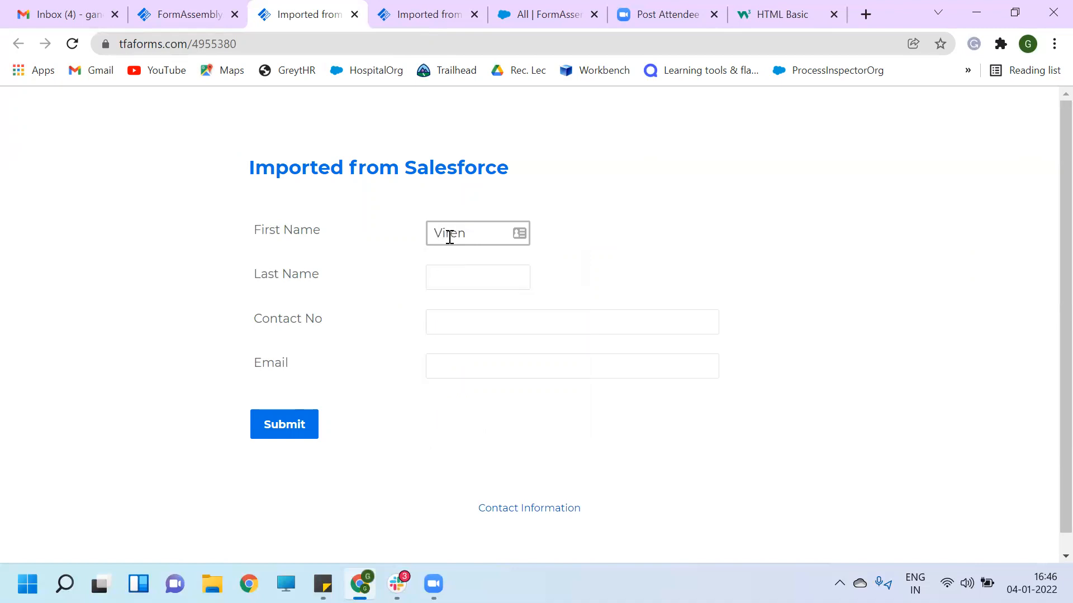
pyautogui.click(457, 275)
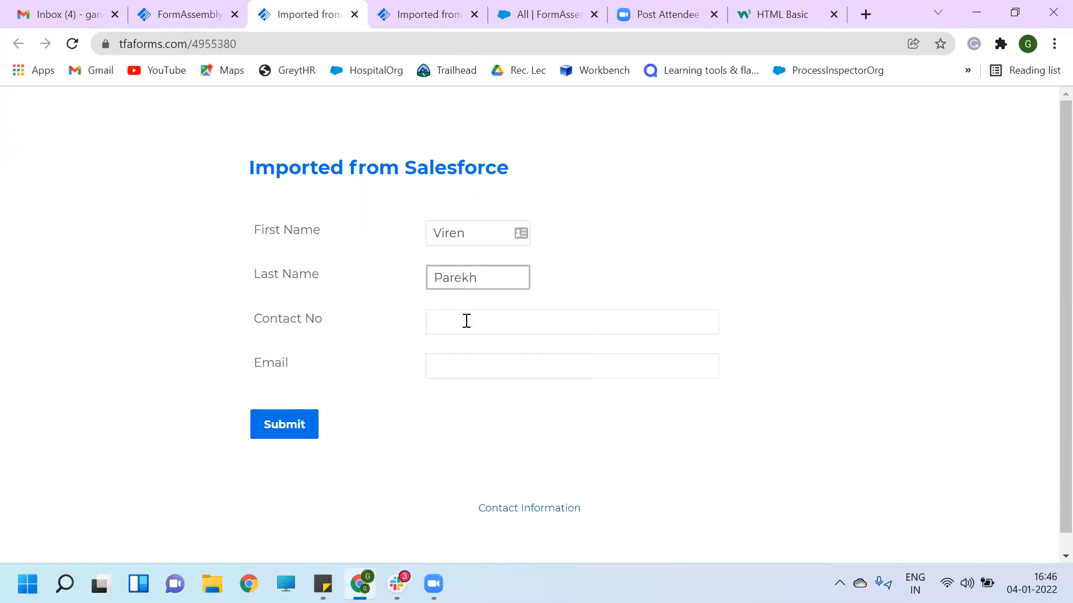
pyautogui.click(466, 322)
pyautogui.write('1122334455')
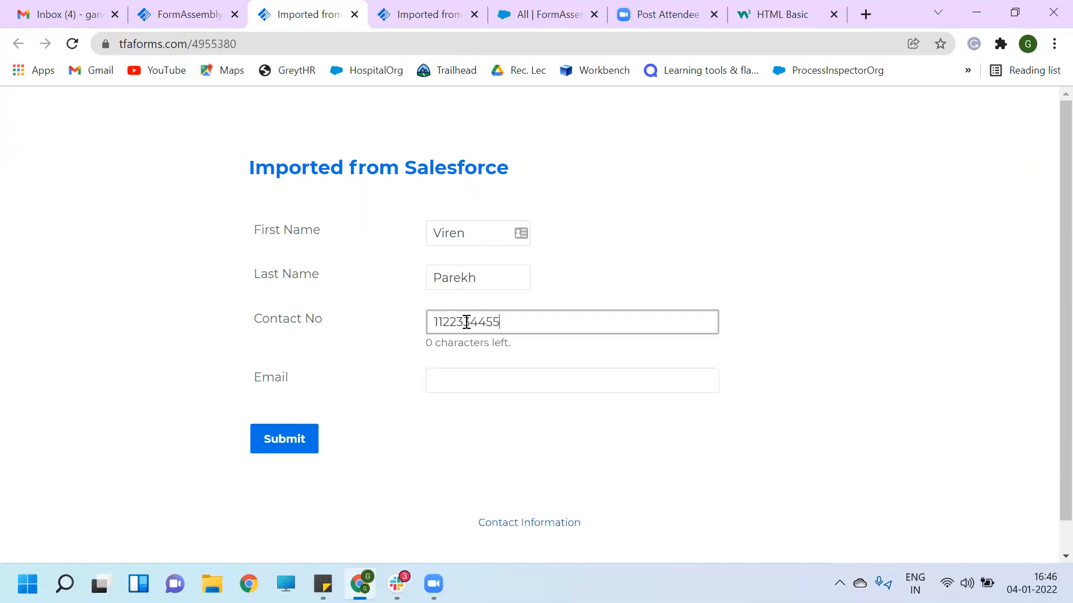
pyautogui.click(469, 384)
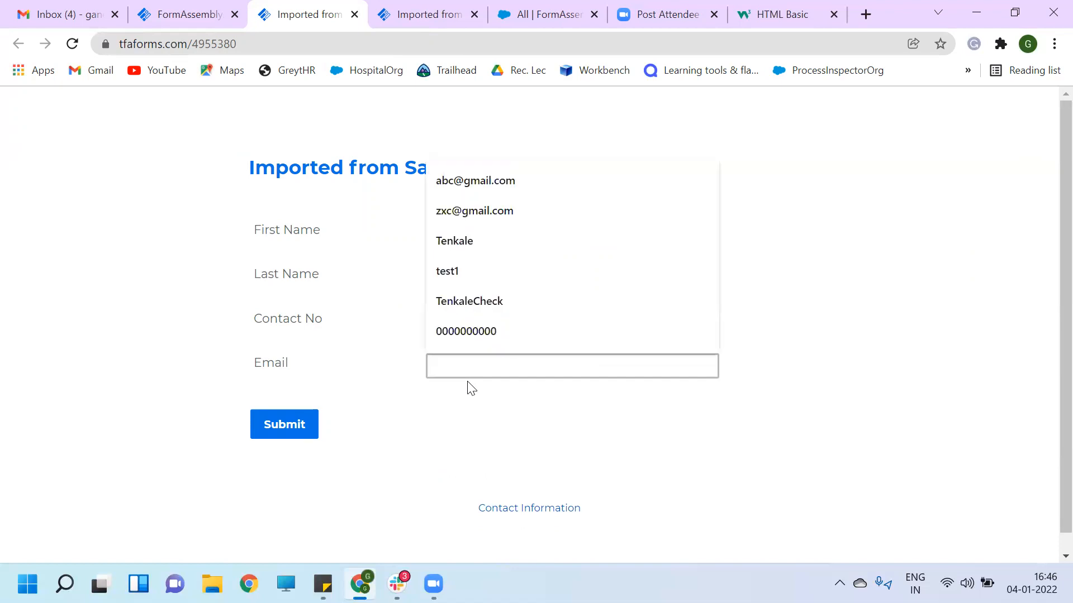
pyautogui.write('abcde@gmail.c')
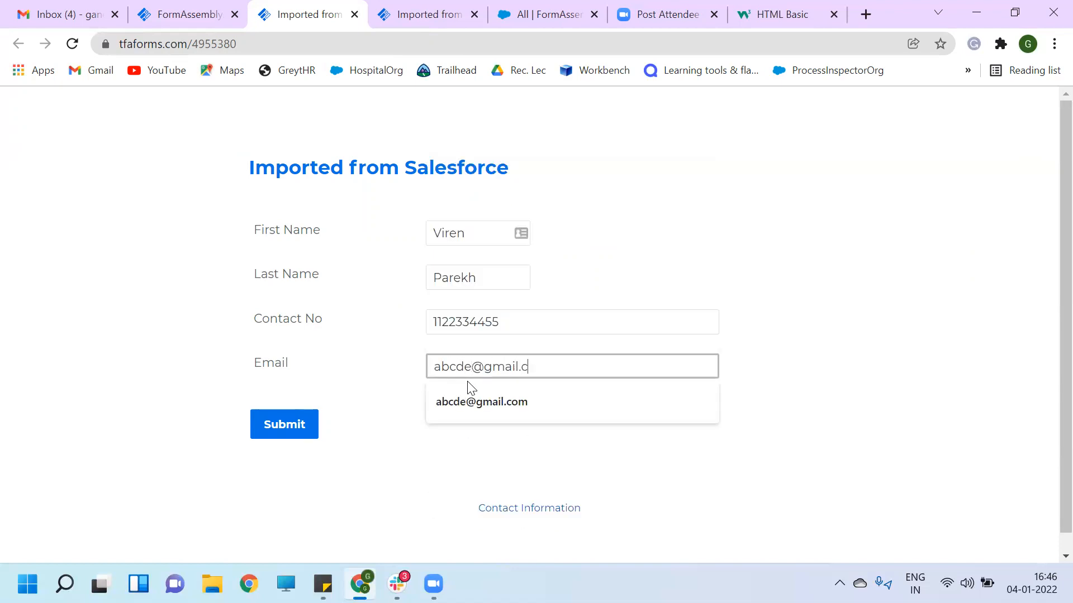
pyautogui.write('om')
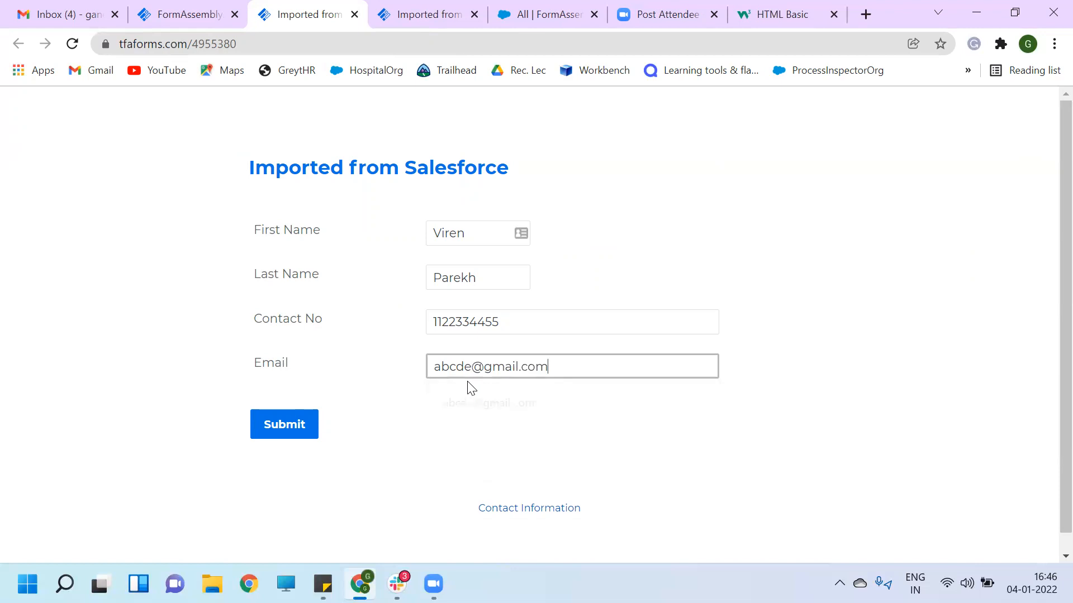
pyautogui.click(283, 430)
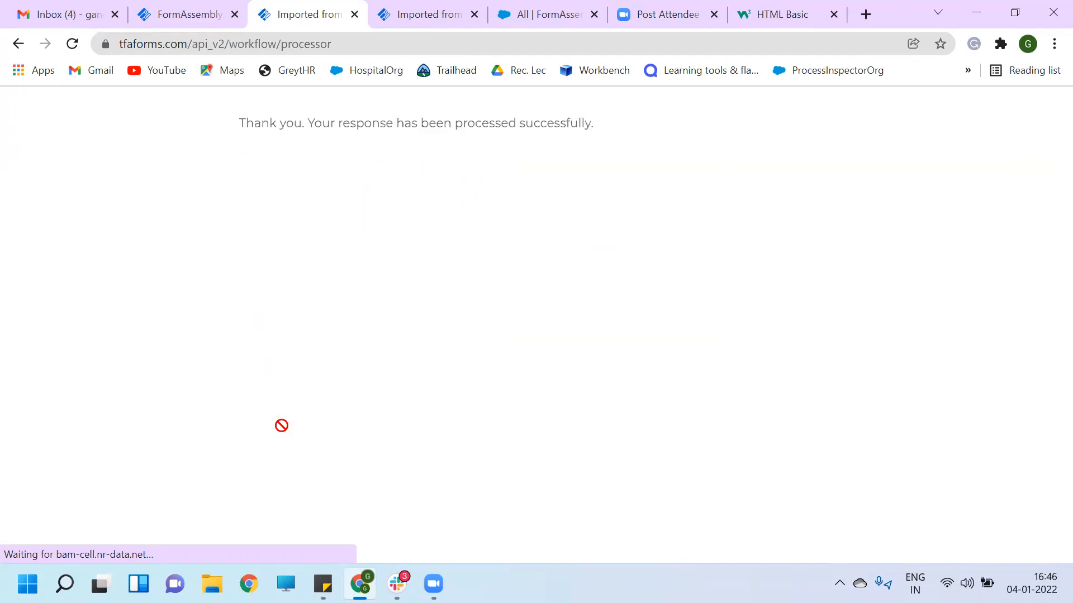
pyautogui.click(182, 15)
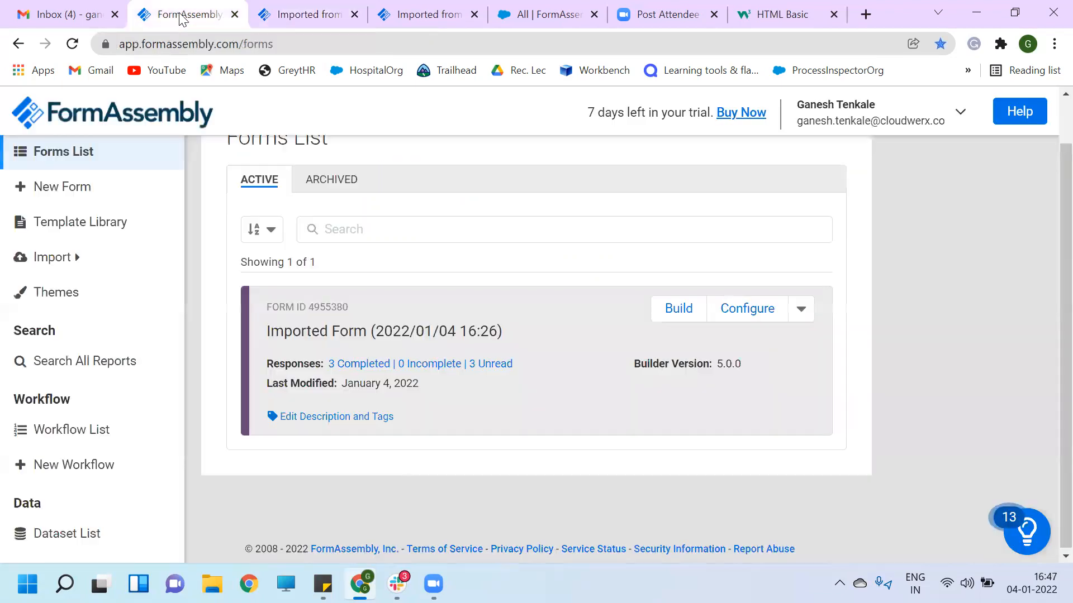
# - Open the live form with ?emailadd= and a test e-mail address appended to its URL
pyautogui.scroll(1, 292, 276)
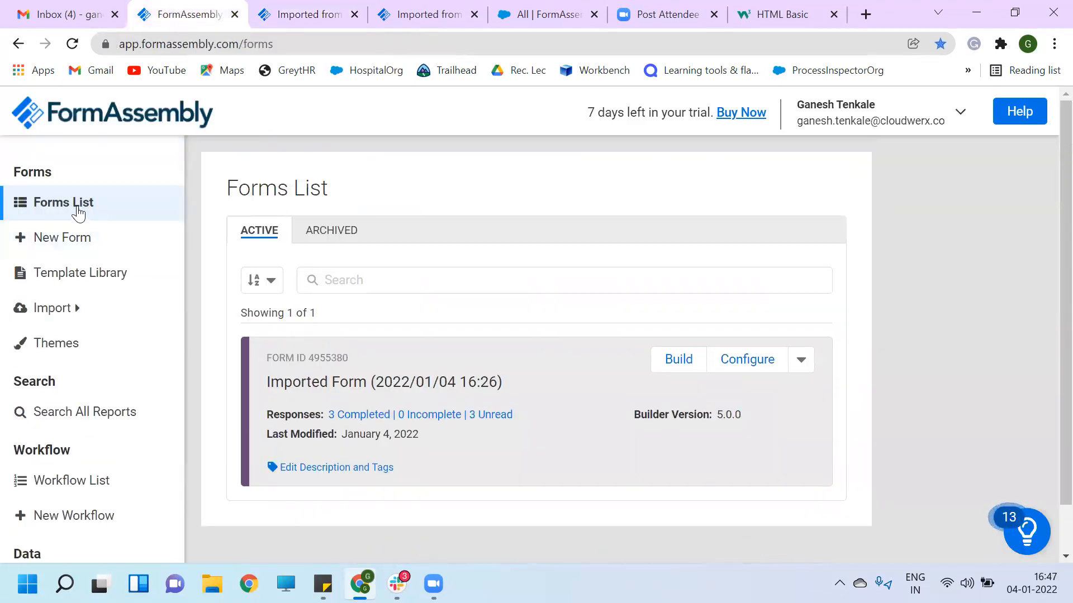
pyautogui.click(804, 362)
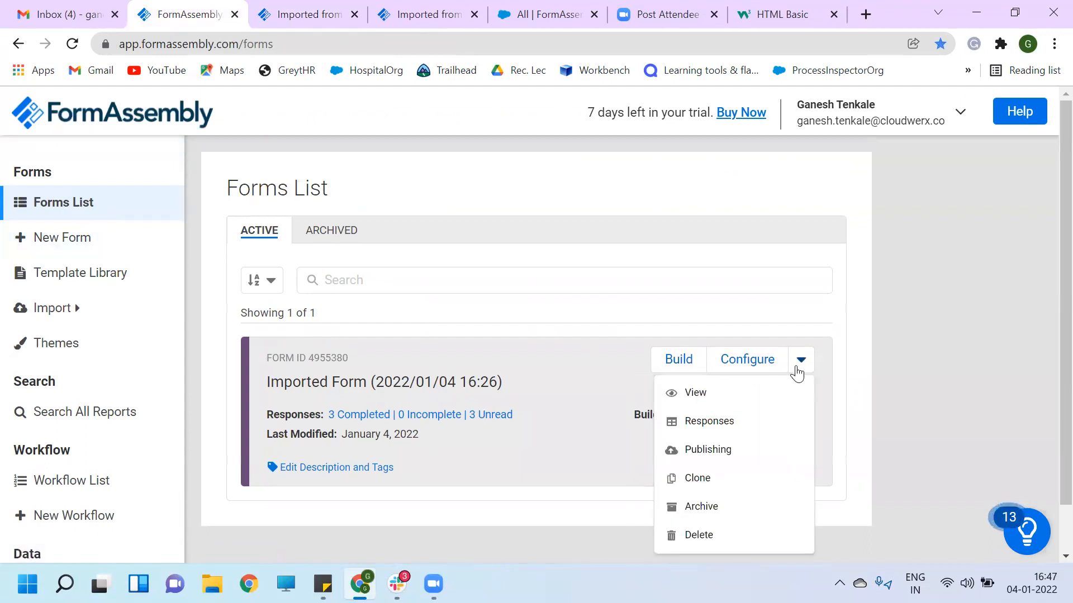
pyautogui.click(759, 395)
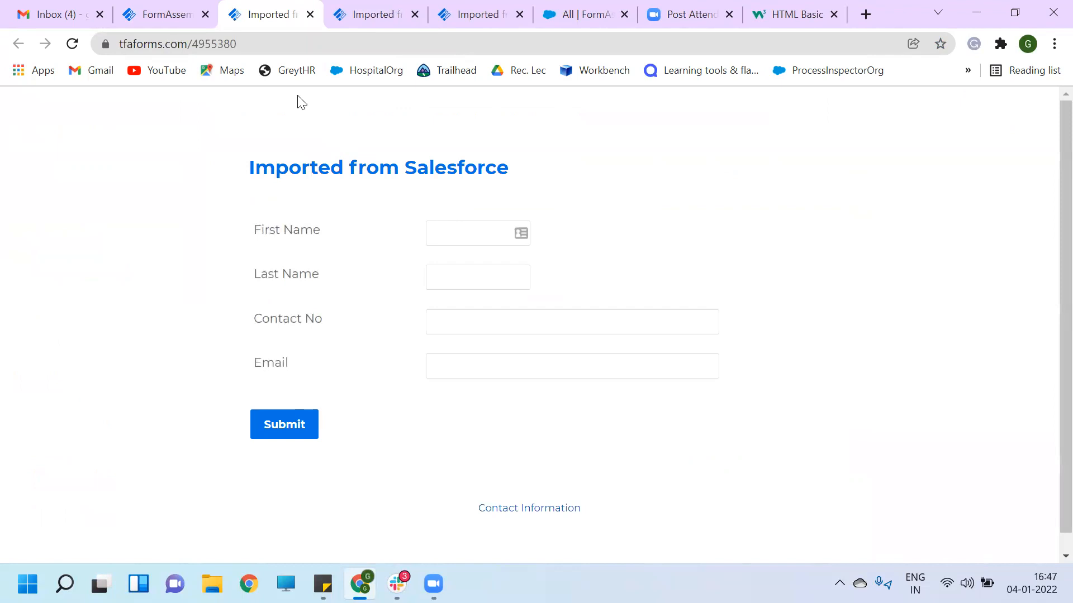
pyautogui.click(248, 43)
pyautogui.click(248, 44)
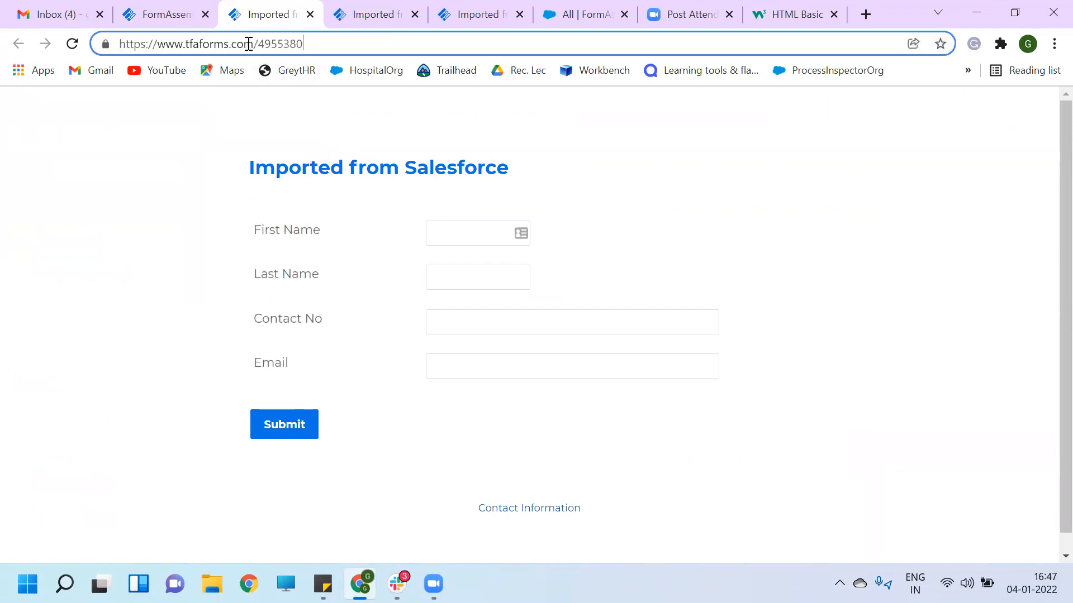
pyautogui.write('?')
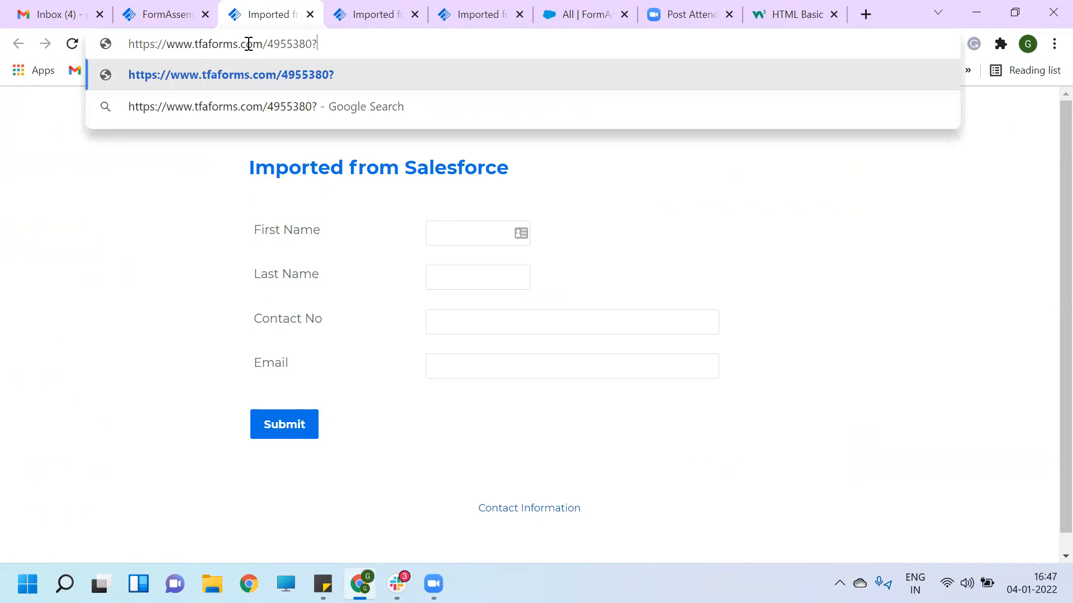
pyautogui.write('emai')
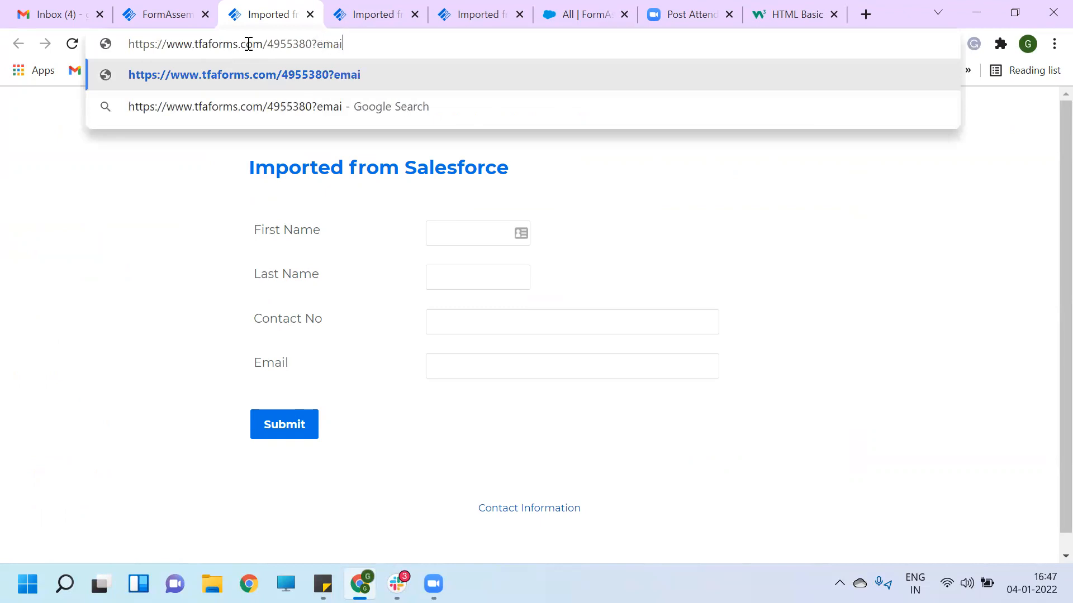
pyautogui.write('la')
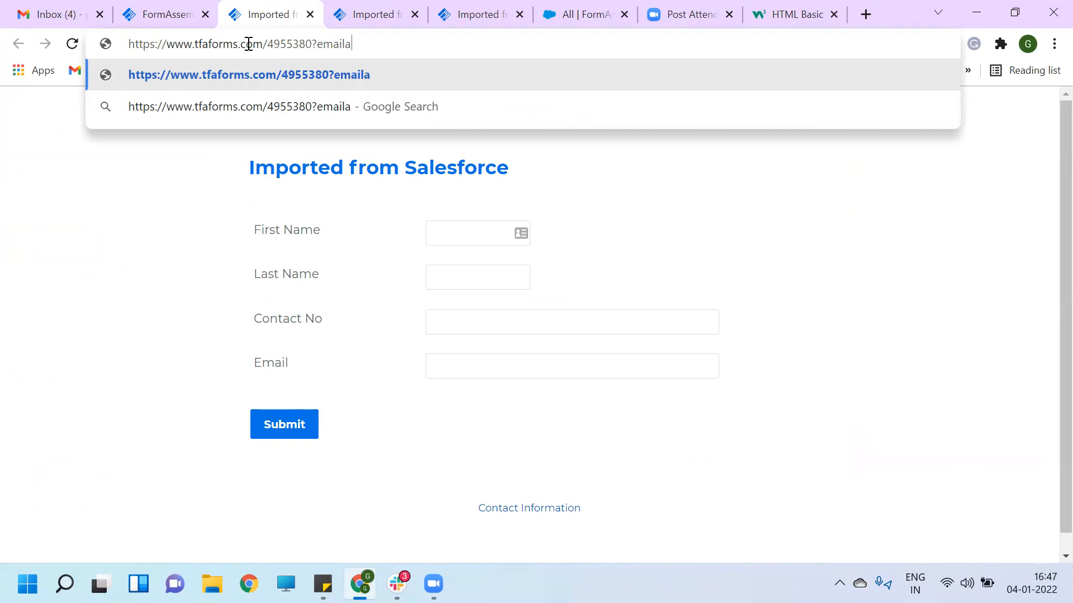
pyautogui.write('dd=')
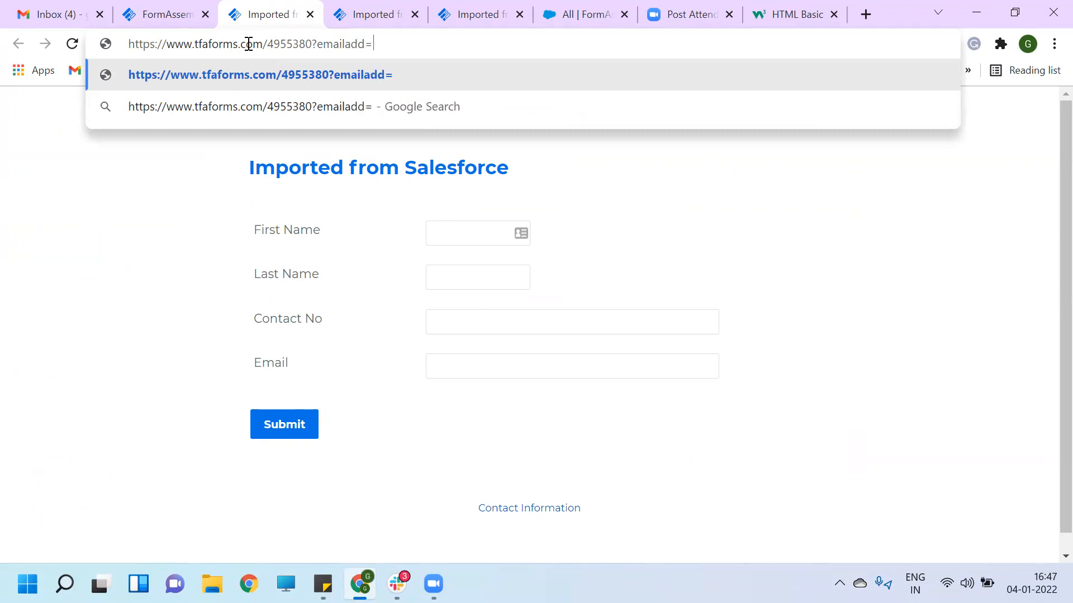
pyautogui.write('abcde')
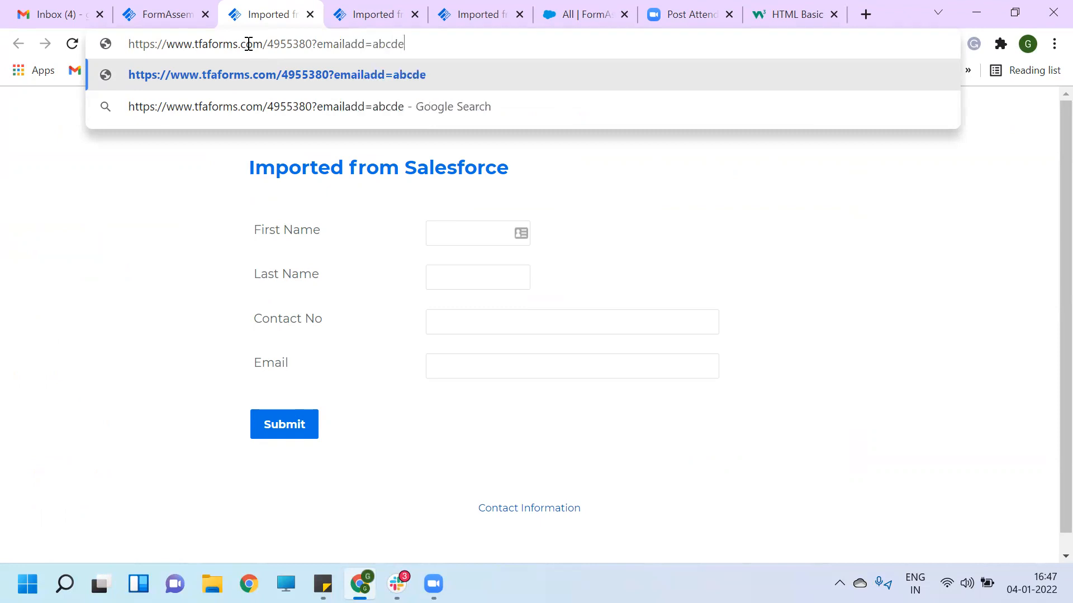
pyautogui.write('@gma')
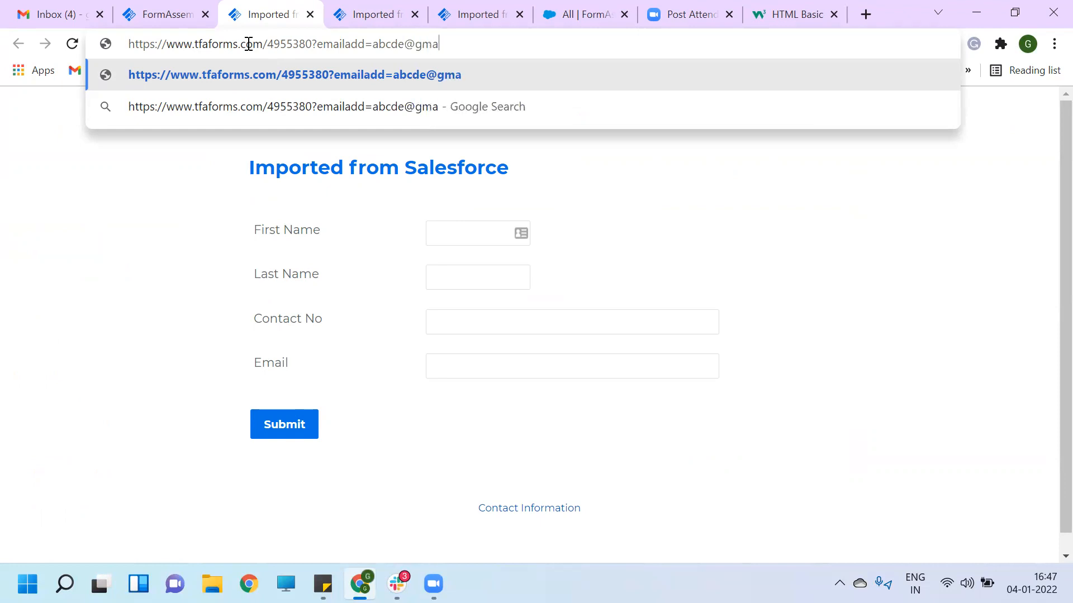
pyautogui.write('il.com')
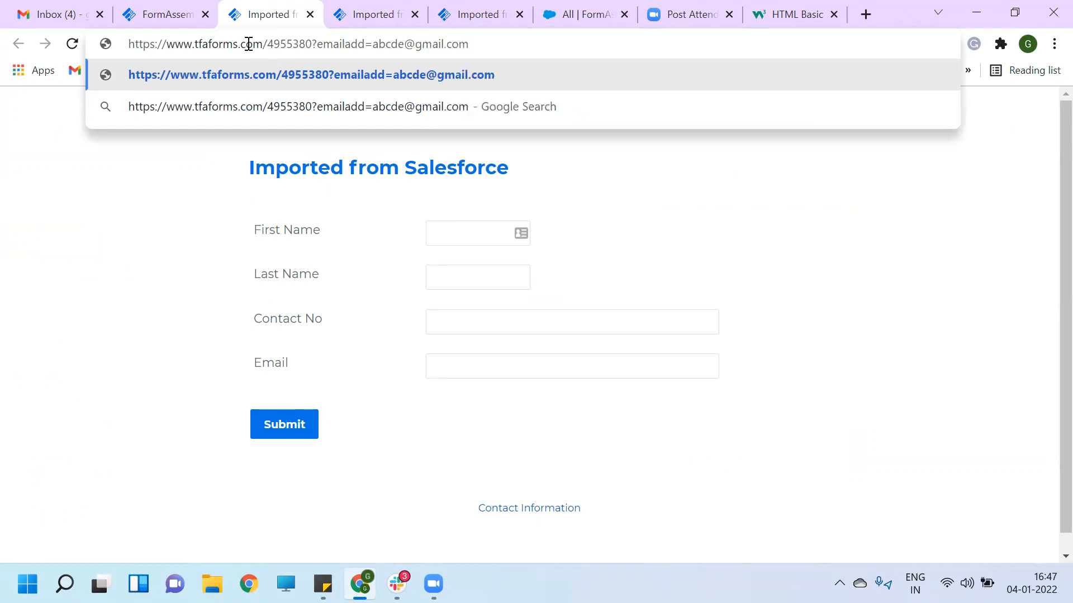
pyautogui.press('Return')
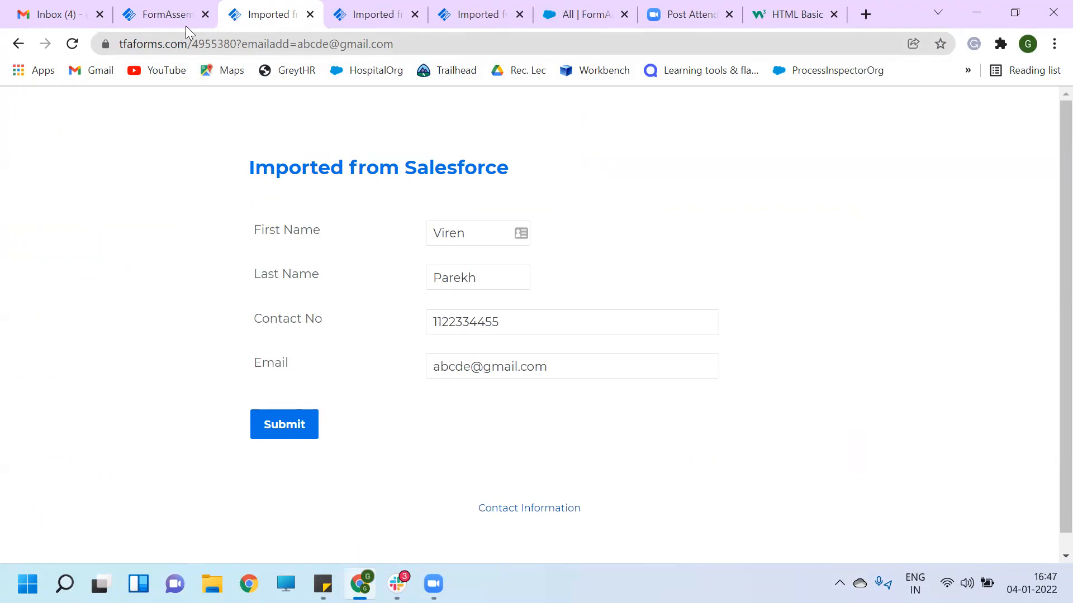
# - Reload the Forms List, open the form in the builder and review its Connectors
pyautogui.click(168, 16)
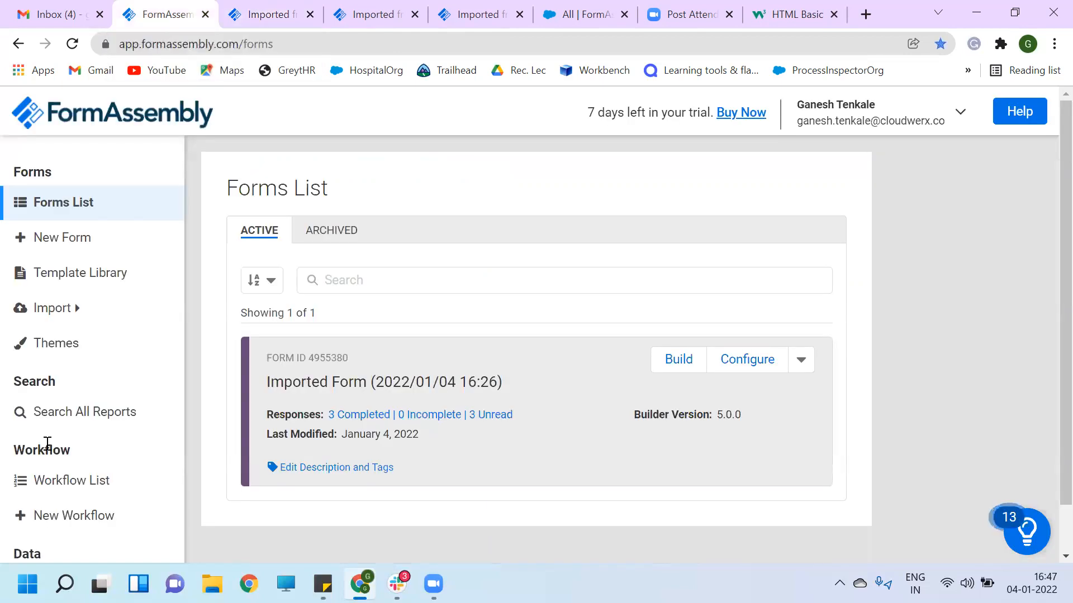
pyautogui.scroll(-1, 44, 444)
pyautogui.scroll(1, 69, 232)
pyautogui.click(65, 205)
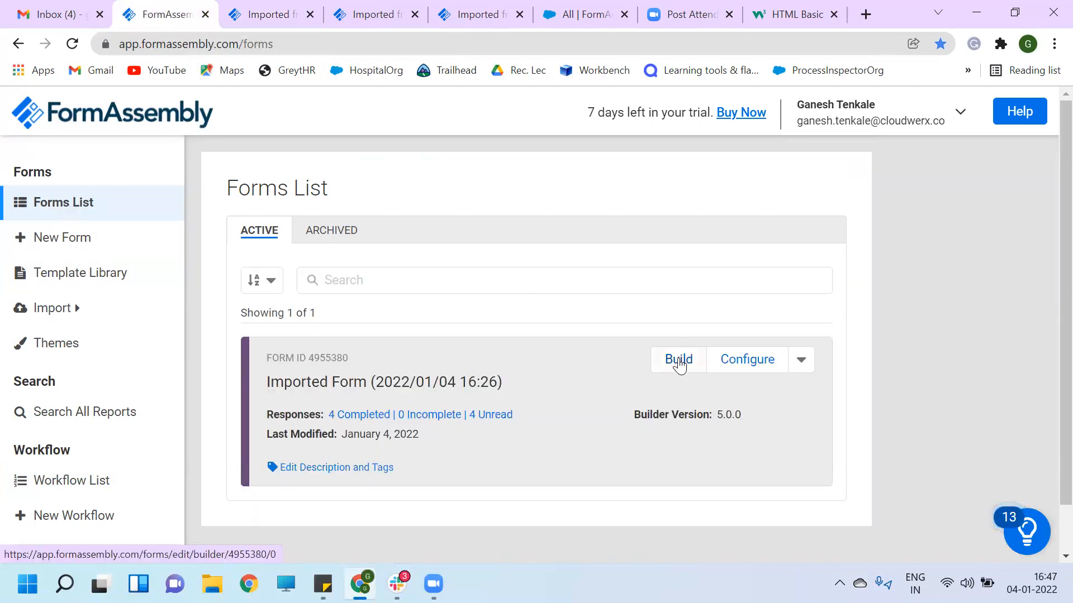
pyautogui.click(680, 366)
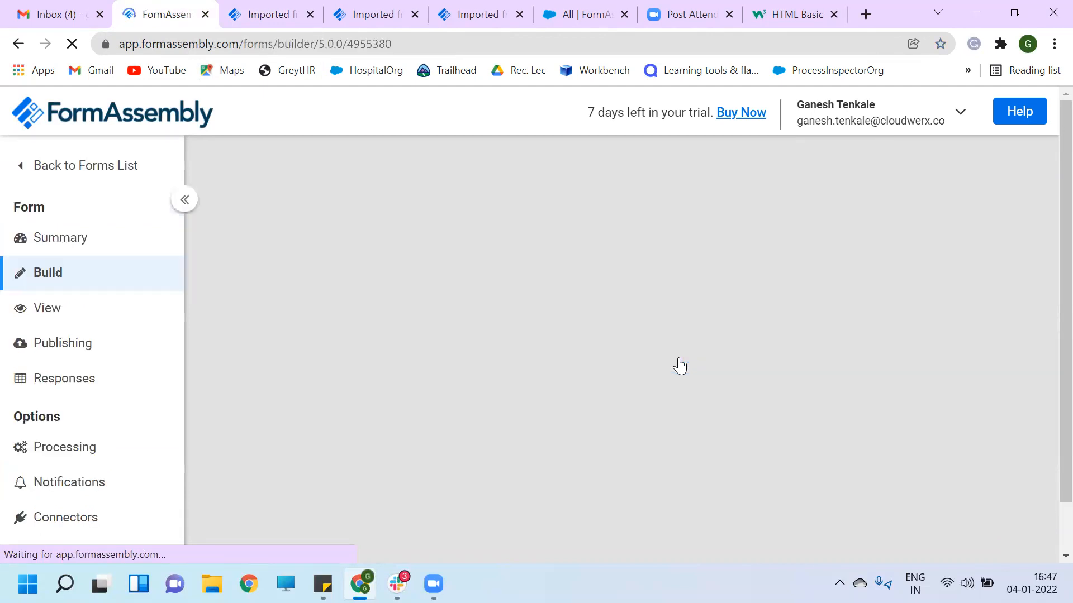
pyautogui.scroll(-1, 101, 415)
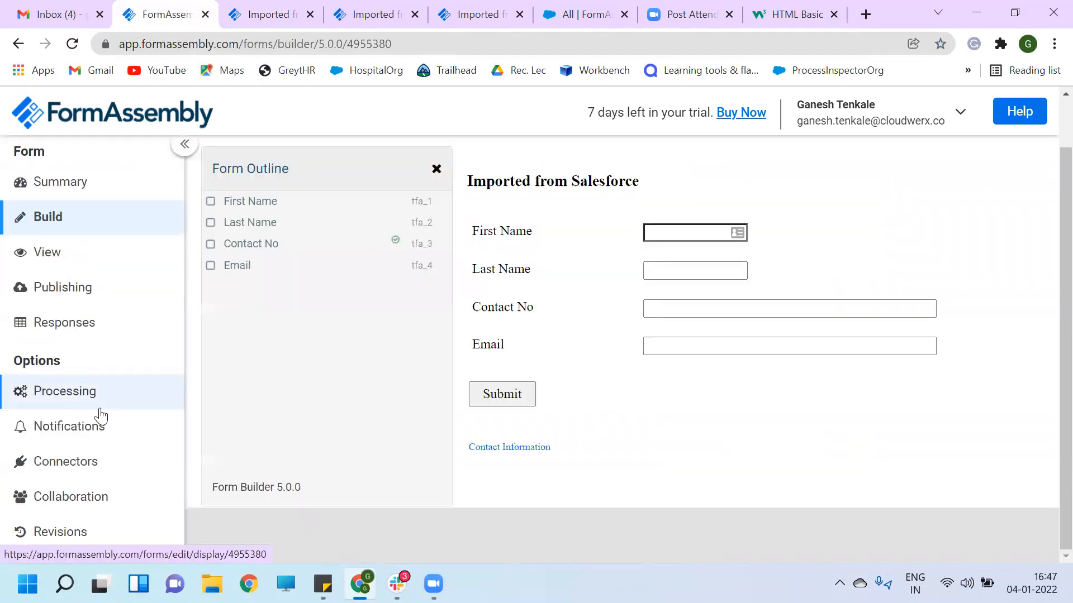
pyautogui.click(77, 464)
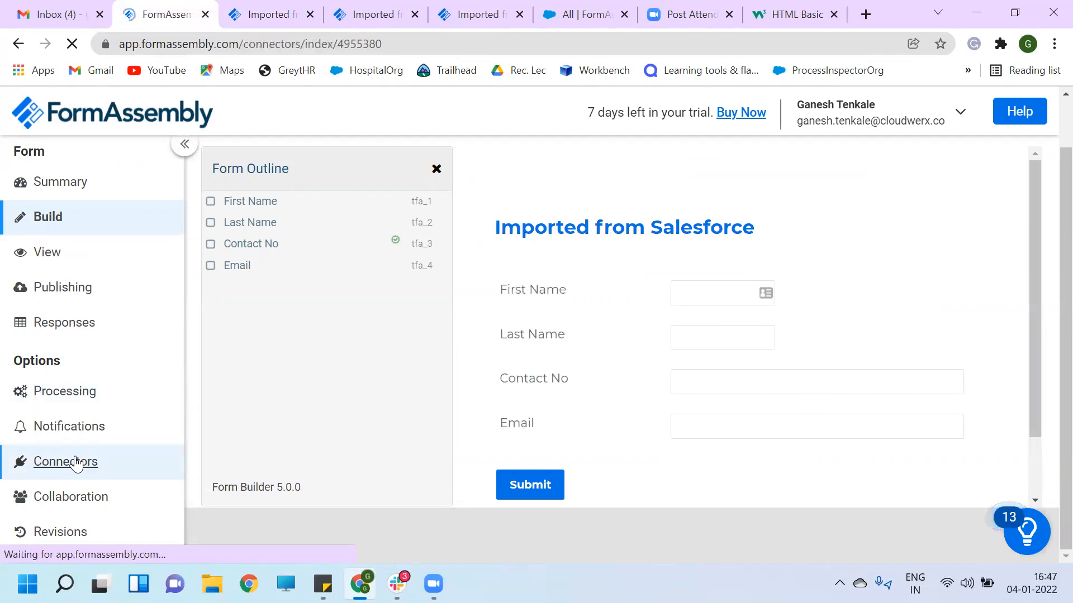
pyautogui.scroll(-3, 542, 355)
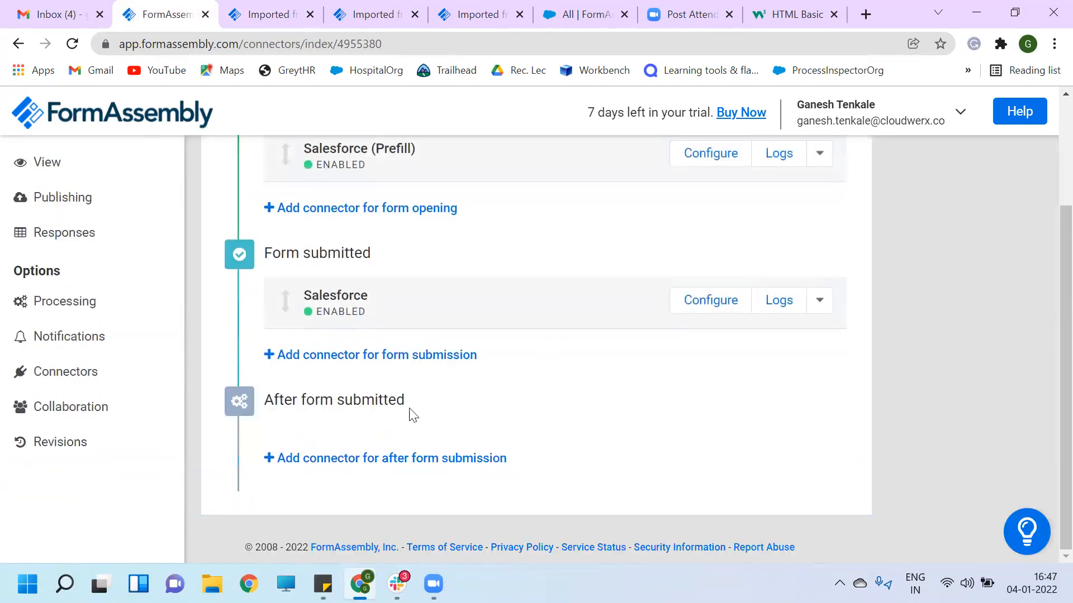
pyautogui.scroll(1, 466, 402)
pyautogui.scroll(3, 469, 403)
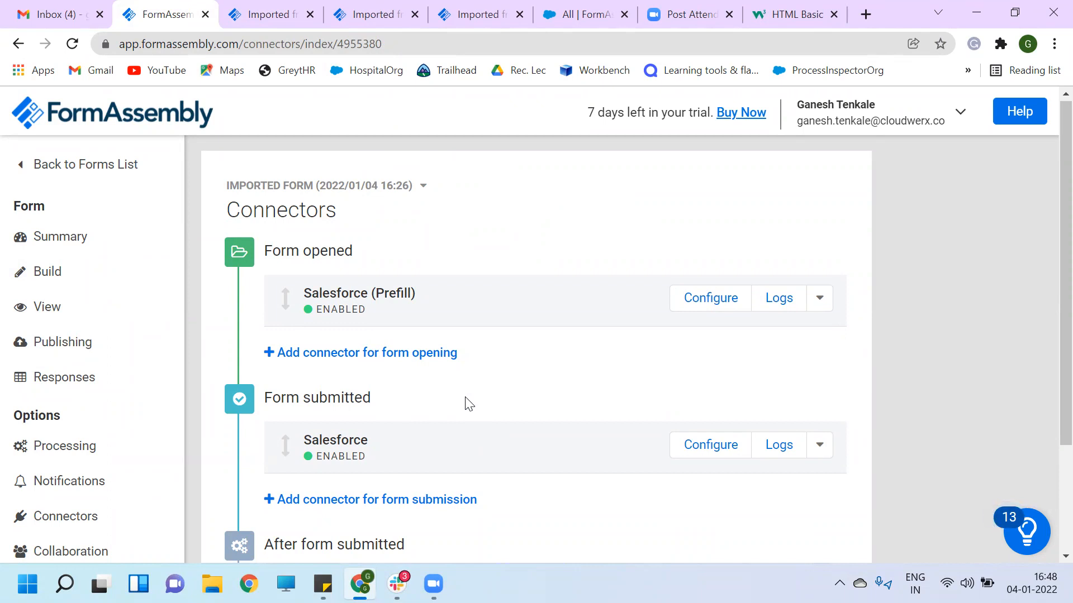
pyautogui.click(70, 163)
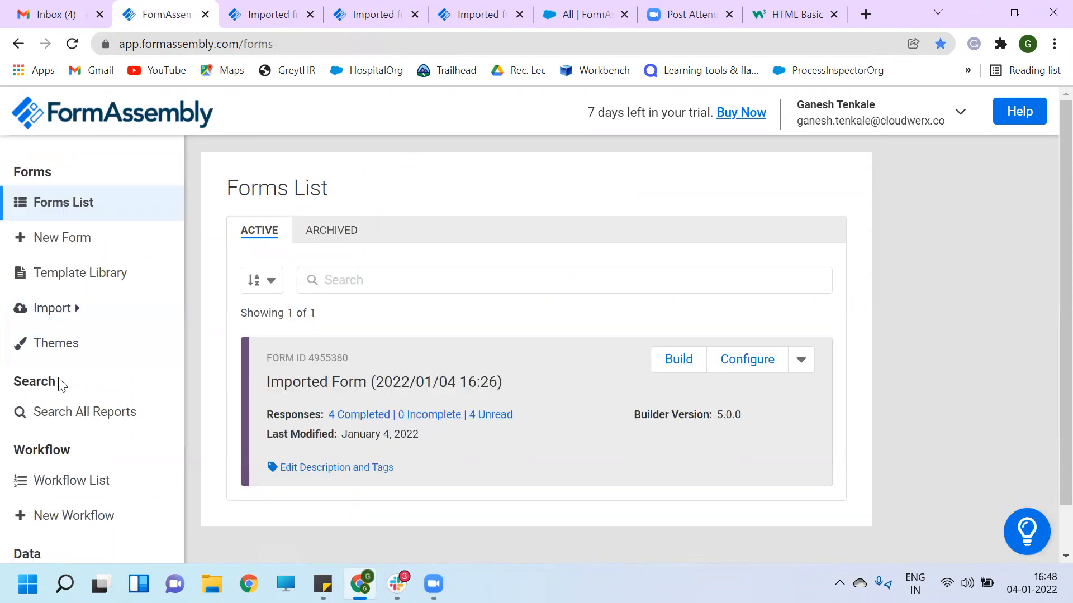
# - Open the form's Notification Options and look through the acknowledgment and email response settings
pyautogui.scroll(-1, 60, 383)
pyautogui.click(676, 309)
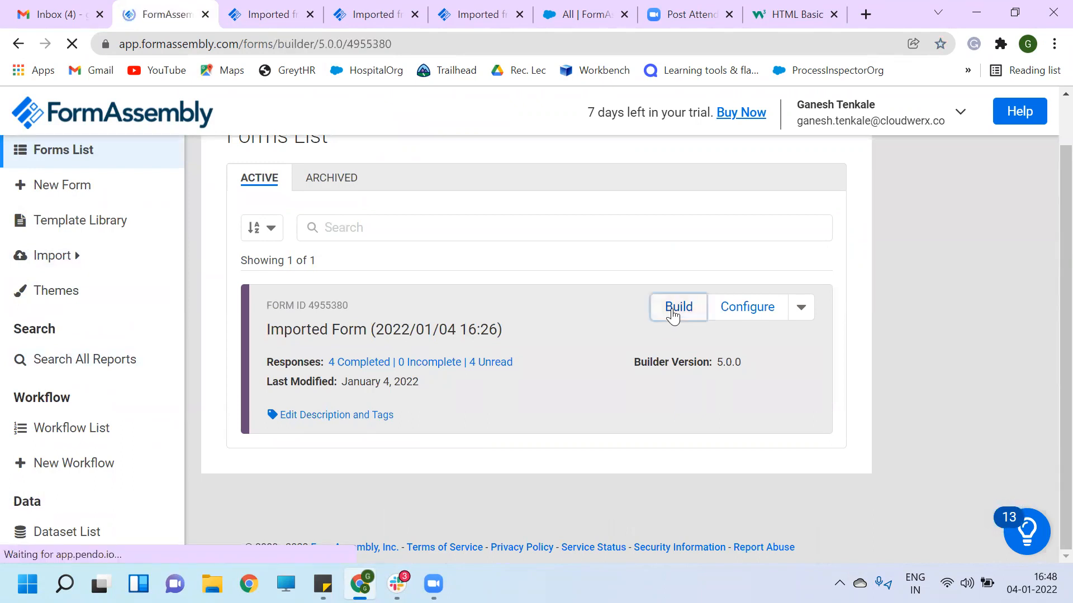
pyautogui.scroll(-1, 79, 446)
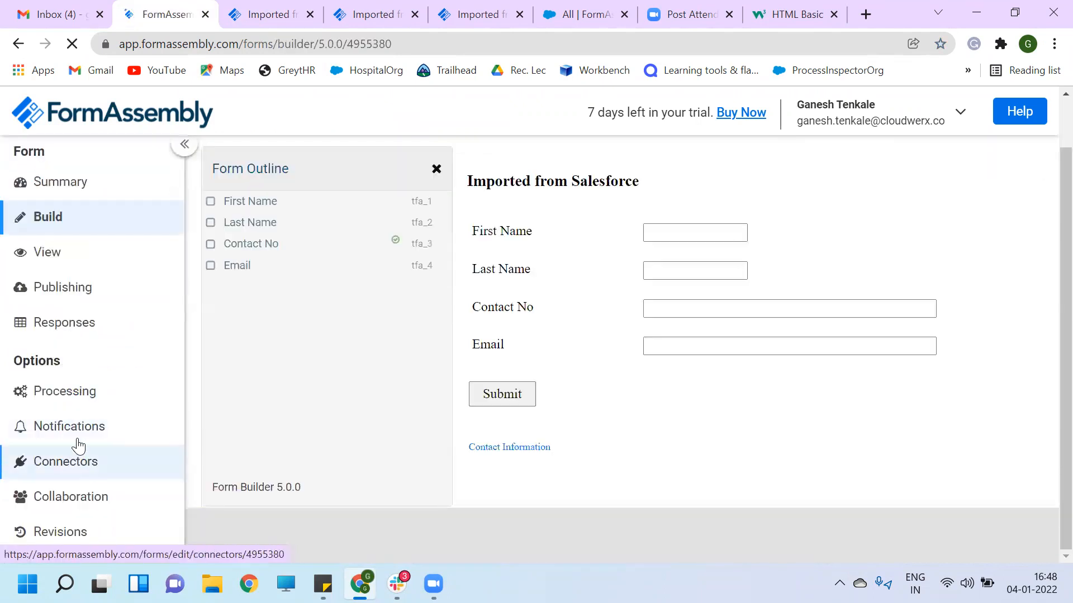
pyautogui.click(69, 428)
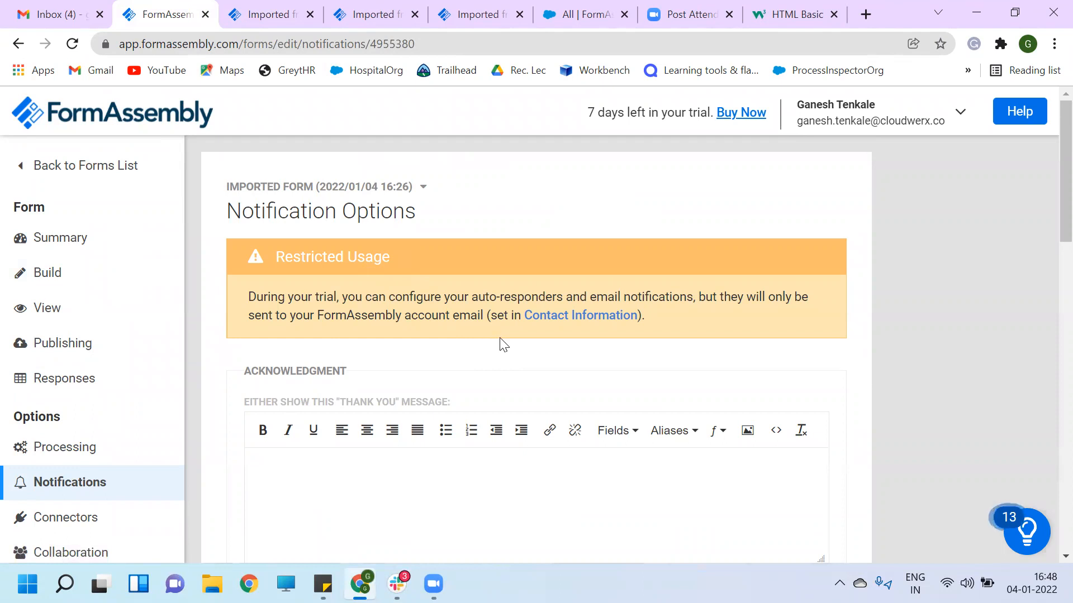
pyautogui.scroll(-3, 501, 342)
pyautogui.scroll(-10, 502, 343)
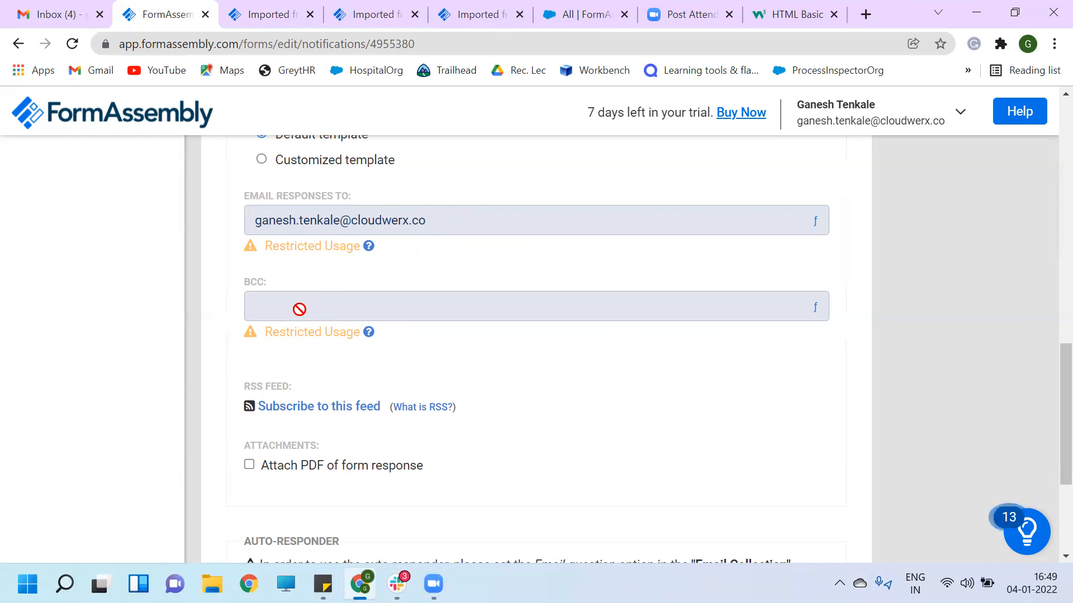
pyautogui.scroll(15, 299, 309)
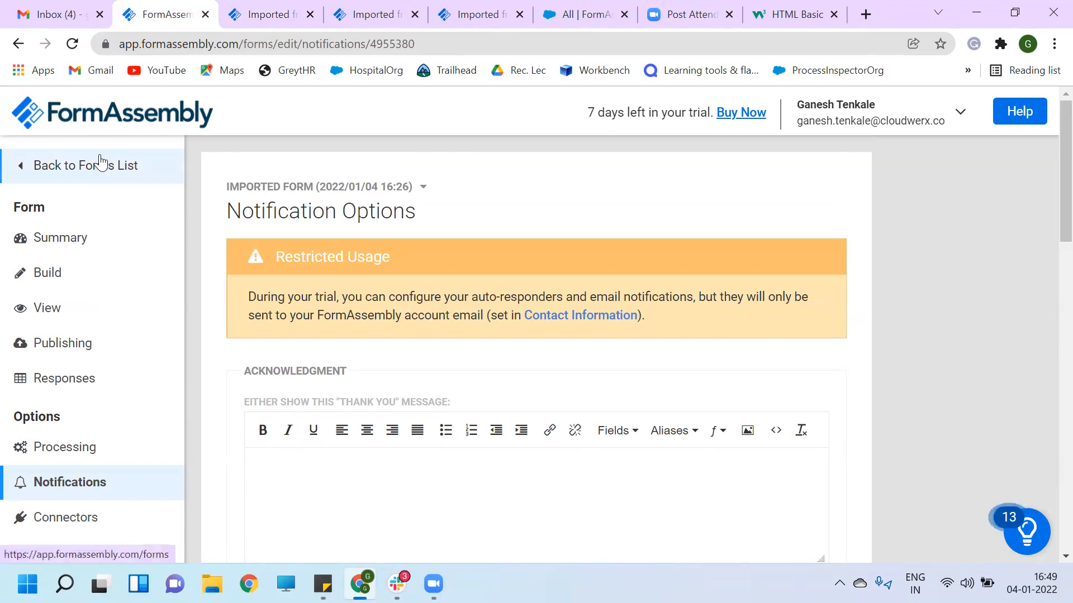
pyautogui.click(77, 167)
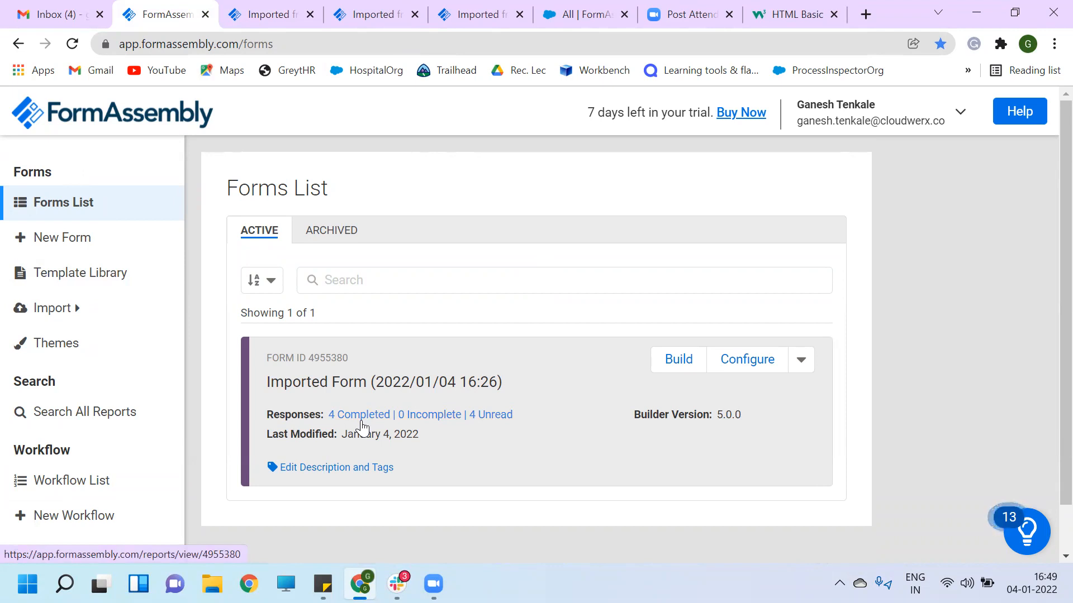
# - Scroll through the Forms List, then start a Windows search for Notepad
pyautogui.scroll(-1, 479, 376)
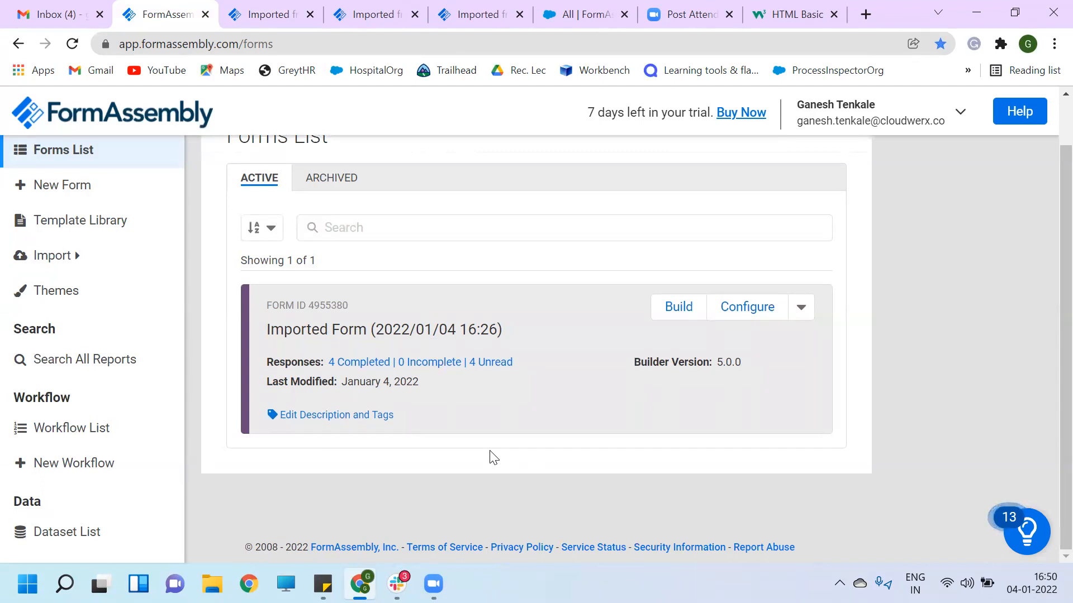
pyautogui.scroll(1, 491, 457)
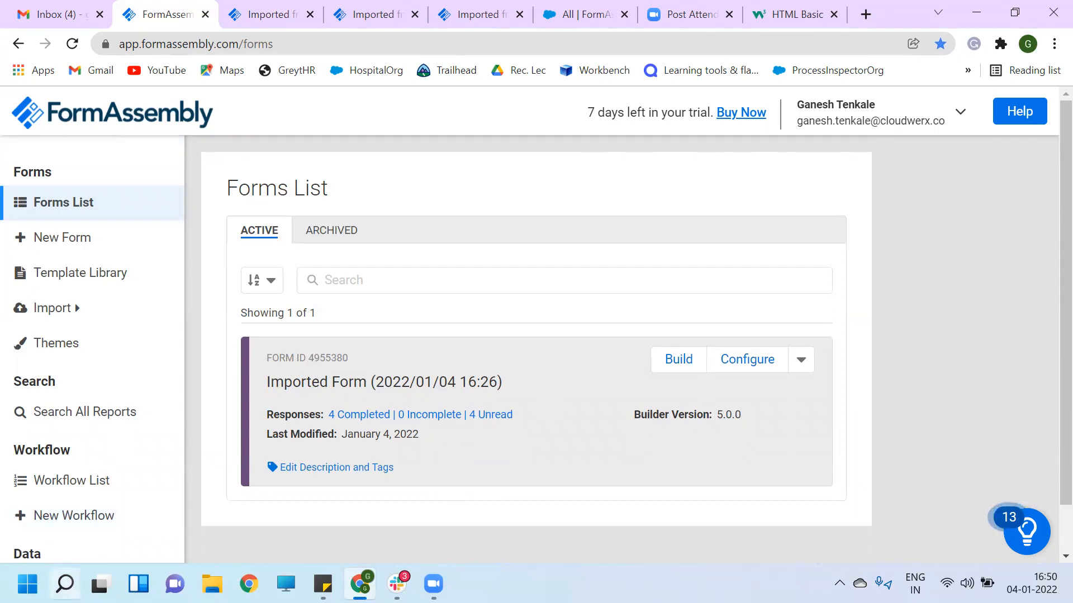
pyautogui.click(65, 584)
# - Launch Notepad and type the expression FirstName + " "+ LastName
pyautogui.write('note')
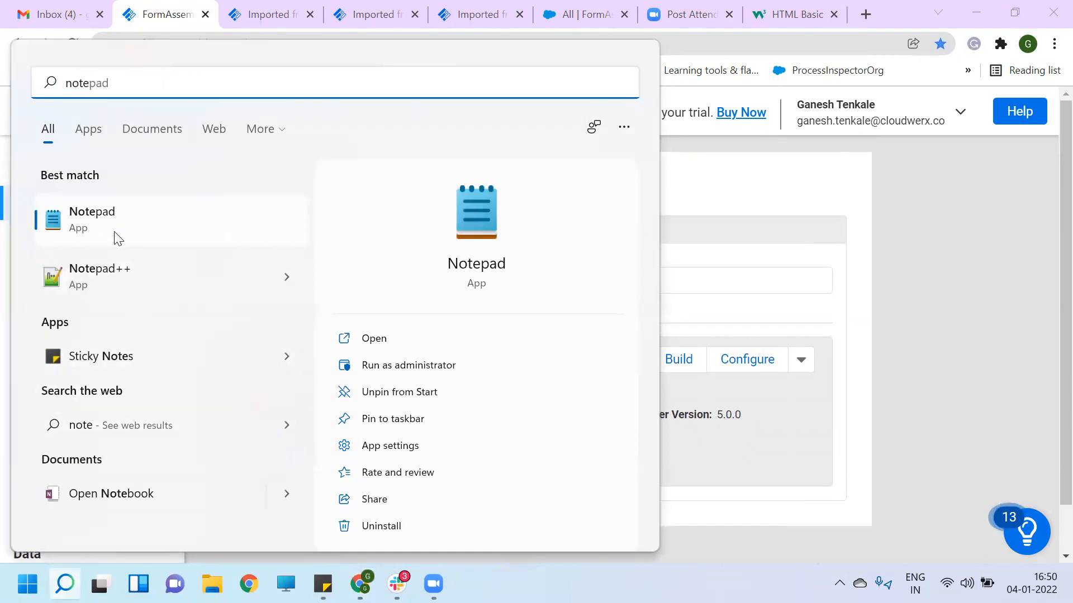
pyautogui.click(115, 237)
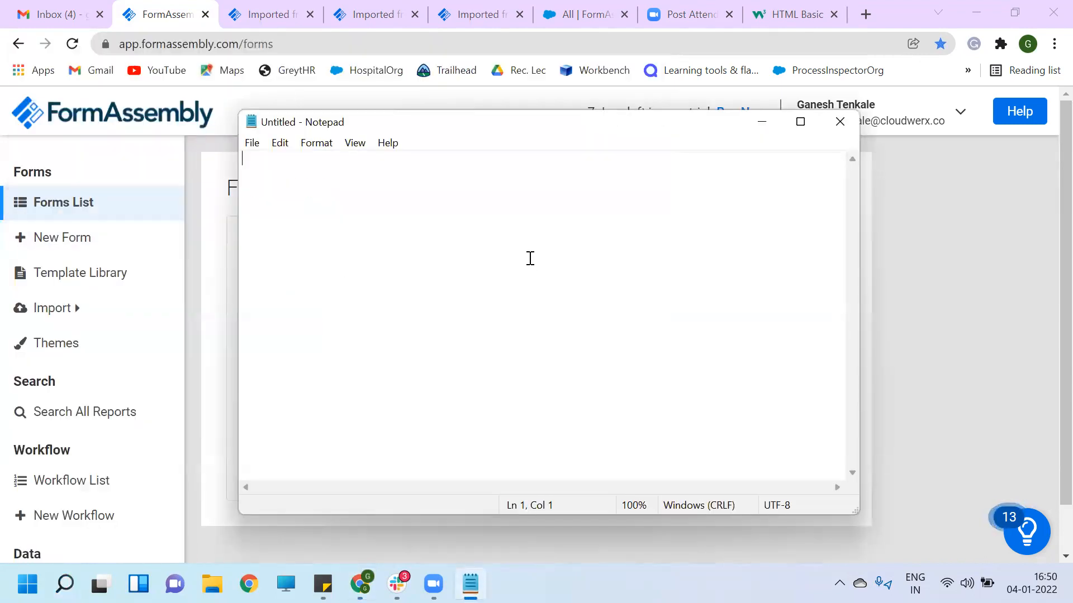
pyautogui.write('FirstName')
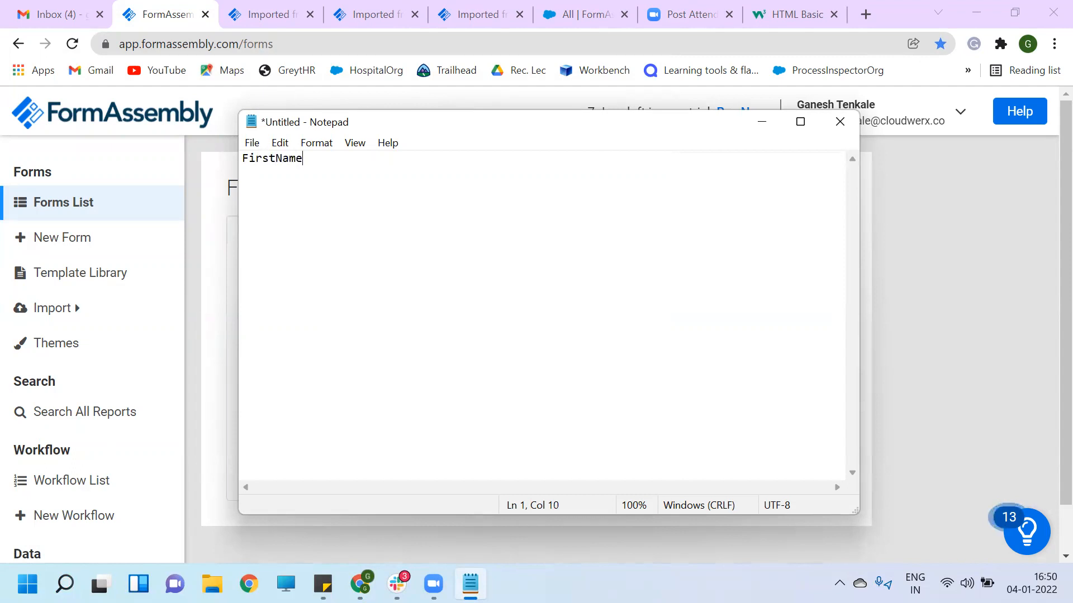
pyautogui.write(' + ""')
pyautogui.press('Left')
pyautogui.write('"+ LastName')
pyautogui.press('Left')
pyautogui.press('Left')
pyautogui.press('Left')
pyautogui.press('Left')
pyautogui.press('Left')
pyautogui.press('Left')
pyautogui.press('Left')
pyautogui.press('Left')
pyautogui.press('Left')
pyautogui.press('Left')
pyautogui.press('Right')
pyautogui.press('Right')
pyautogui.press('Right')
pyautogui.press('Right')
pyautogui.press('Right')
pyautogui.press('Right')
pyautogui.press('Right')
pyautogui.press('Right')
pyautogui.press('Right')
pyautogui.press('XF86AudioRaiseVolume')
# - Erase the FirstName + LastName expression from the Notepad note
pyautogui.moveTo(419, 164); pyautogui.dragTo(241, 159)
pyautogui.click(429, 168)
pyautogui.write(';')
pyautogui.press('BackSpace')
pyautogui.write(';')
pyautogui.press('BackSpace')
pyautogui.press('BackSpace')
pyautogui.press('BackSpace')
pyautogui.press('BackSpace')
pyautogui.press('BackSpace')
pyautogui.press('BackSpace')
pyautogui.press('BackSpace')
pyautogui.press('BackSpace')
pyautogui.press('BackSpace')
pyautogui.press('BackSpace')
pyautogui.press('BackSpace')
pyautogui.press('BackSpace')
pyautogui.press('BackSpace')
pyautogui.press('BackSpace')
pyautogui.press('BackSpace')
pyautogui.press('BackSpace')
pyautogui.press('BackSpace')
pyautogui.press('BackSpace')
pyautogui.press('BackSpace')
pyautogui.press('BackSpace')
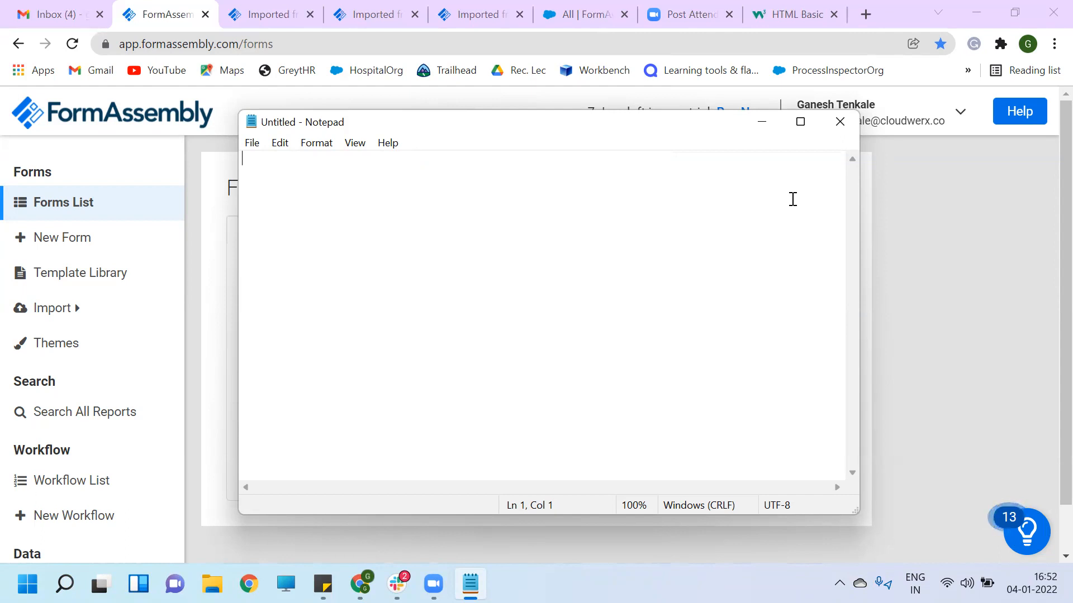
# - Close Notepad and open the Imported Form in the FormAssembly form builder
pyautogui.click(840, 119)
pyautogui.moveTo(841, 126)
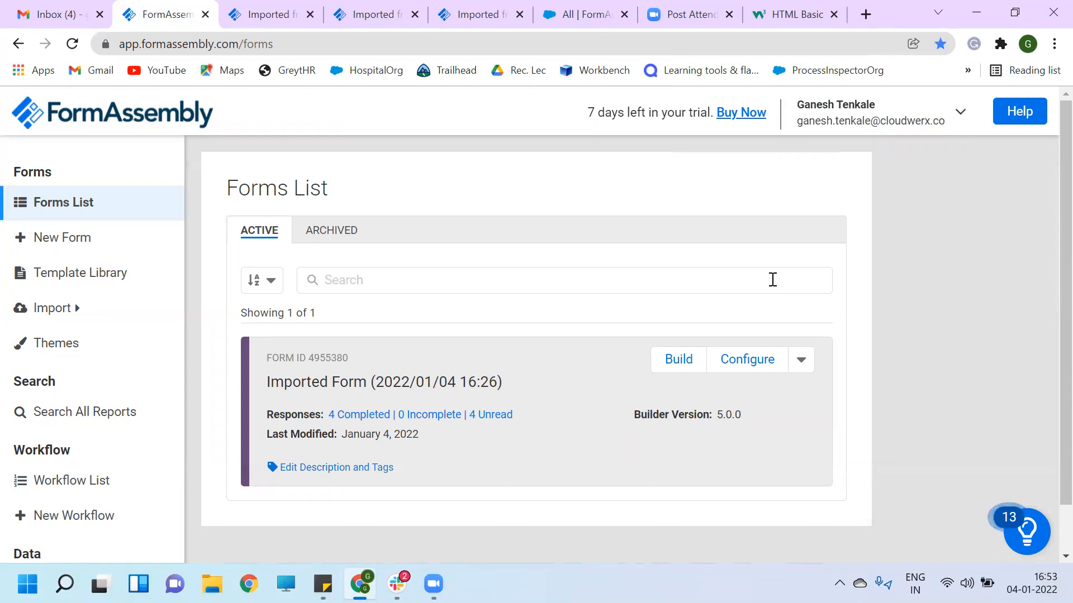
pyautogui.click(668, 364)
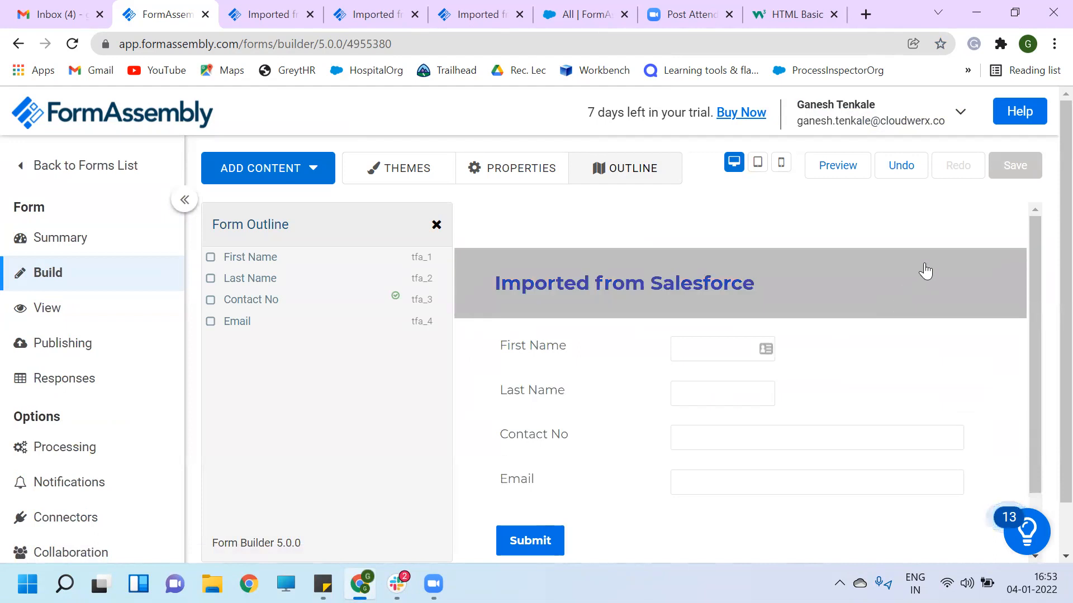
# - Review the imported First Name, Last Name, Contact No and Email fields (tfa_1–tfa_4) in the builder
pyautogui.scroll(-1, 925, 271)
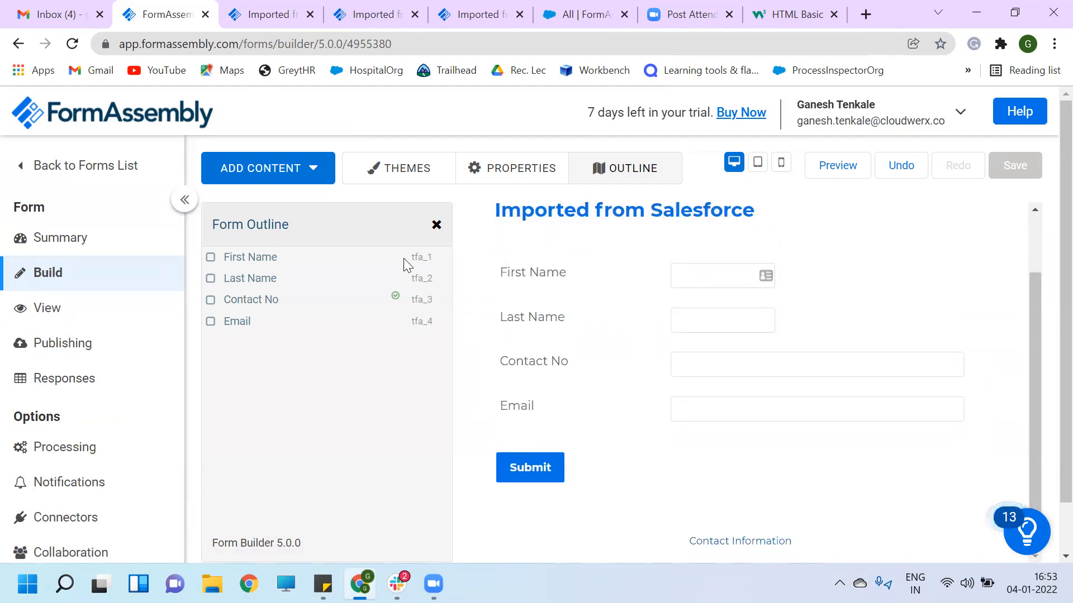
pyautogui.moveTo(415, 257)
pyautogui.mouseDown()
pyautogui.moveTo(439, 323)
pyautogui.moveTo(426, 265)
pyautogui.mouseUp()
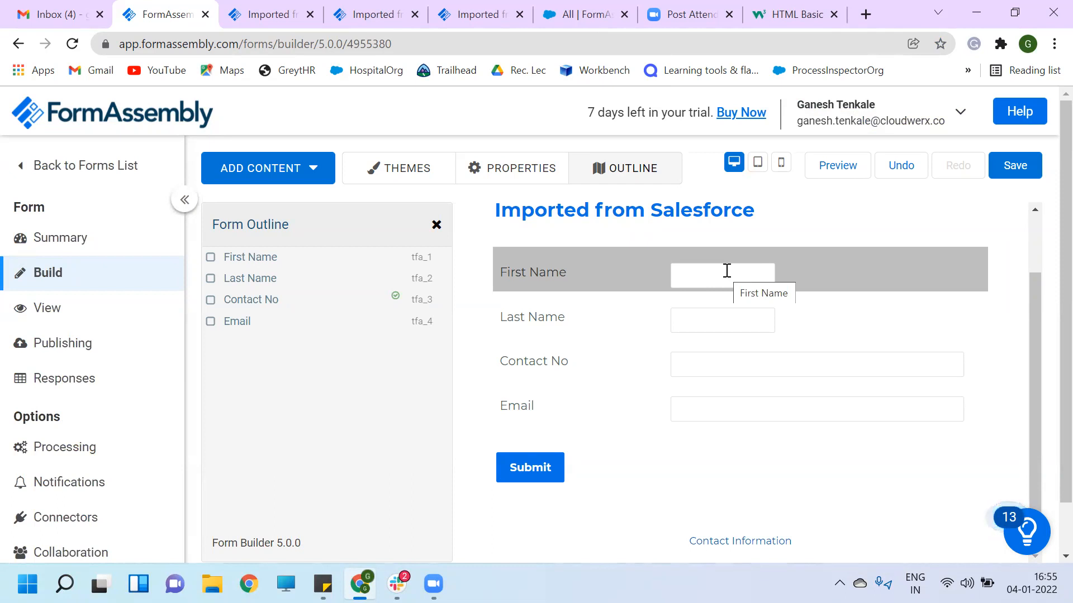
pyautogui.scroll(1, 727, 270)
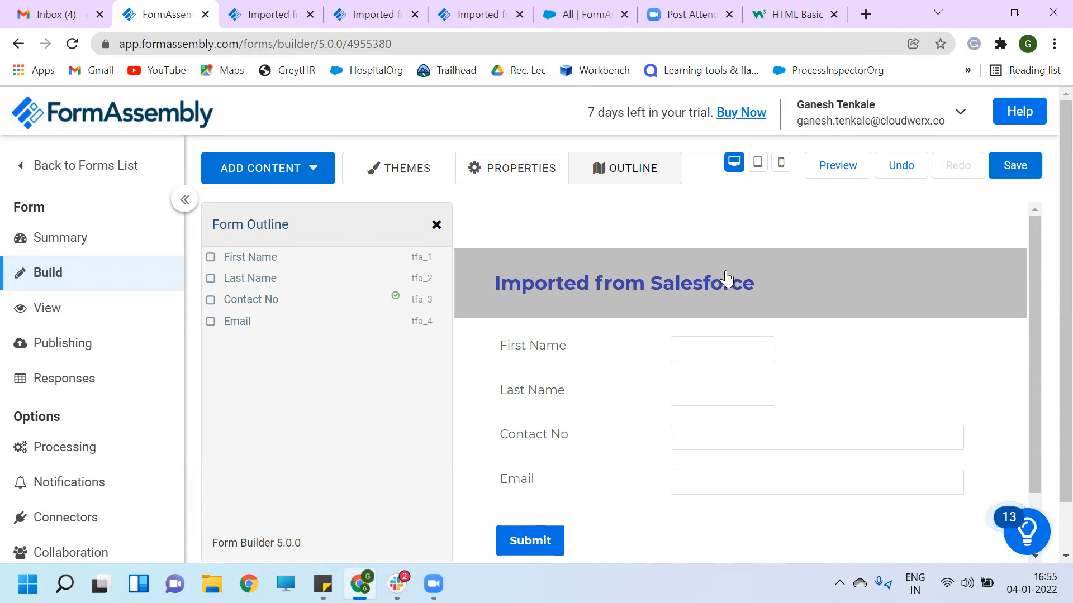
# - Open the form's Notification Options and review the text email notification and default template
pyautogui.click(70, 484)
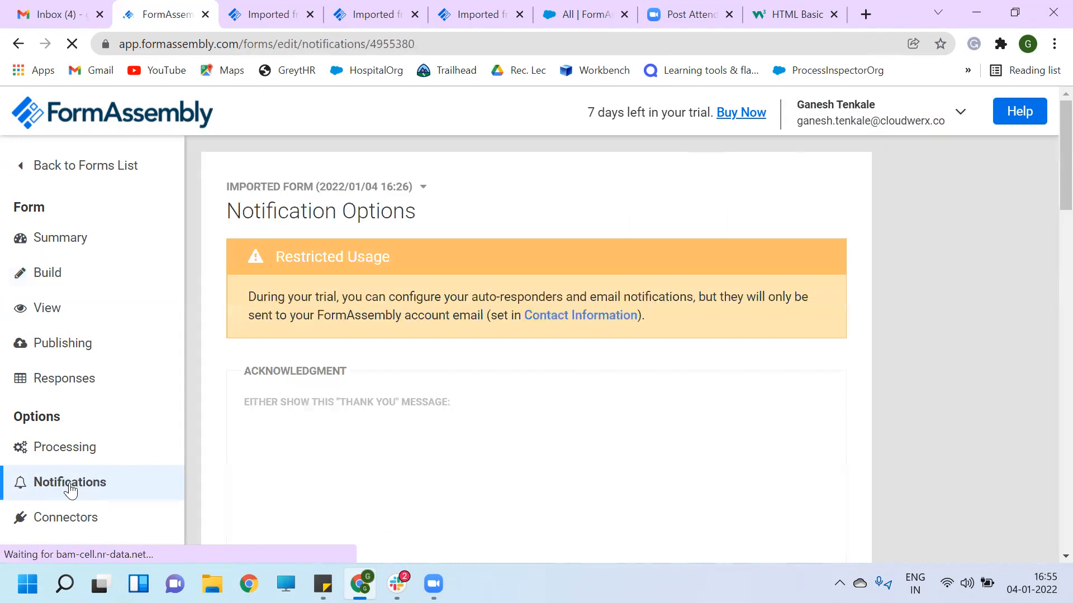
pyautogui.scroll(-1, 474, 372)
pyautogui.scroll(-4, 474, 372)
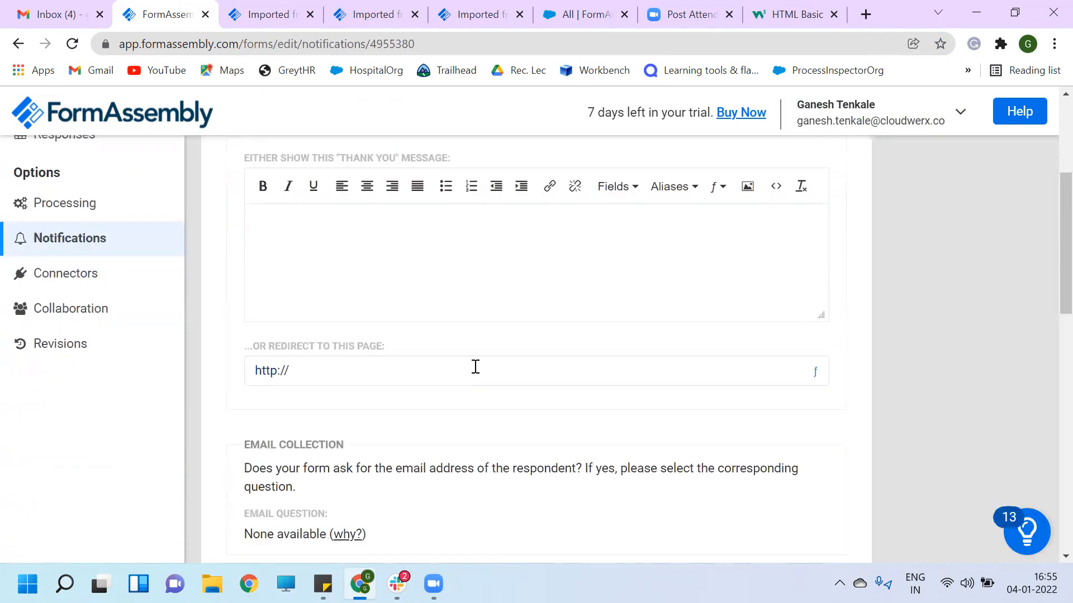
pyautogui.scroll(-3, 474, 372)
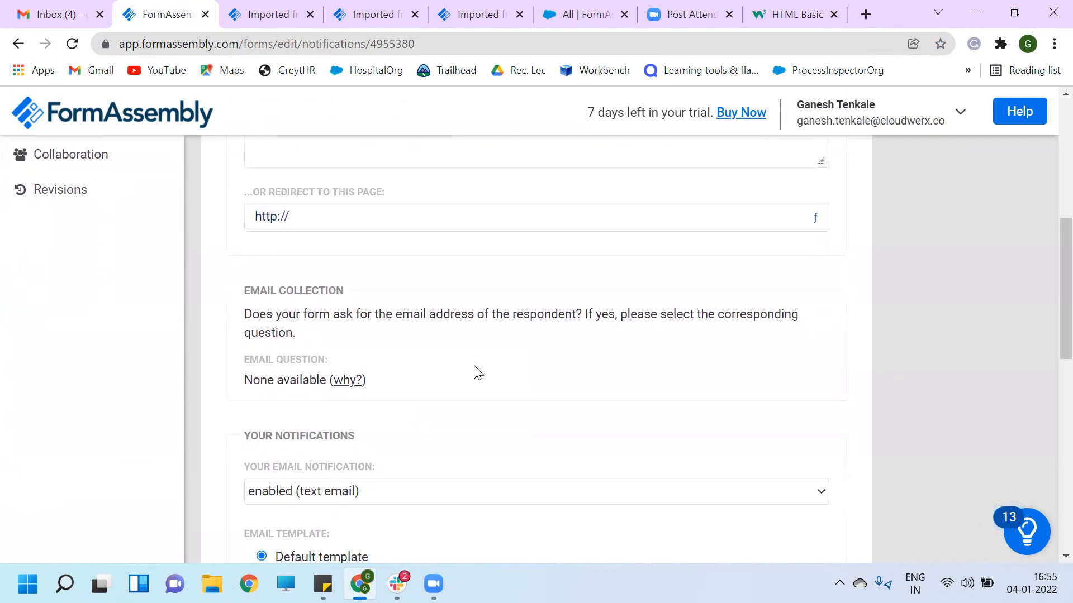
pyautogui.scroll(4, 478, 372)
pyautogui.scroll(3, 478, 373)
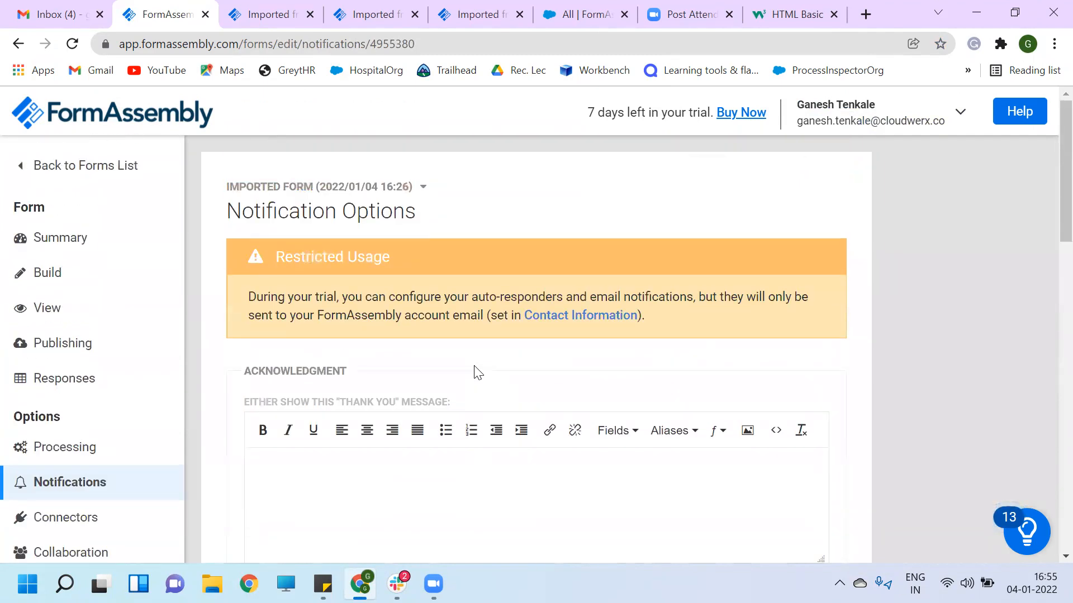
pyautogui.scroll(-10, 478, 372)
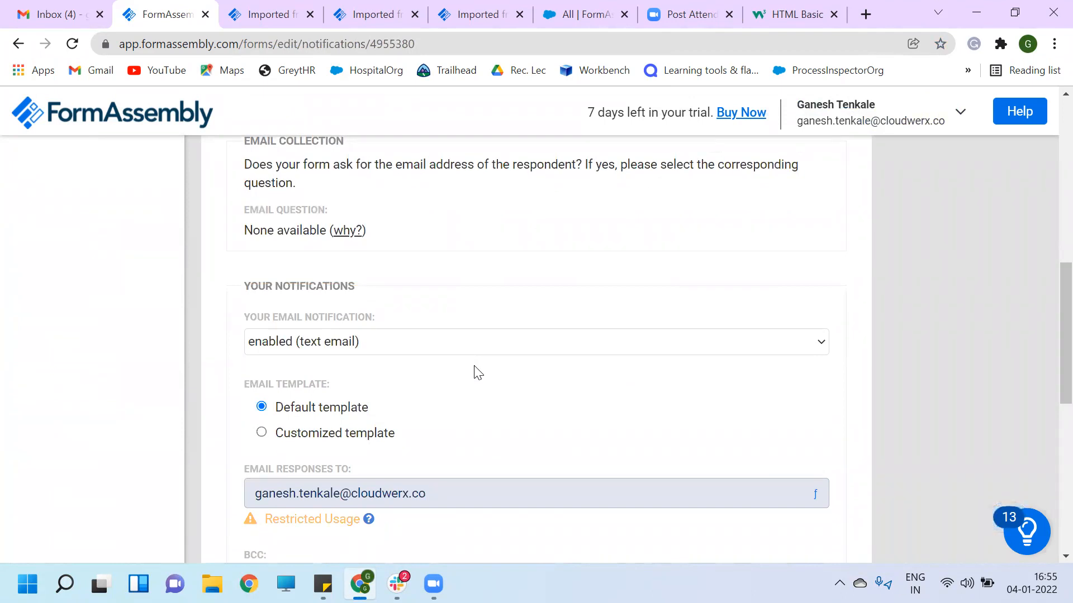
pyautogui.scroll(10, 478, 373)
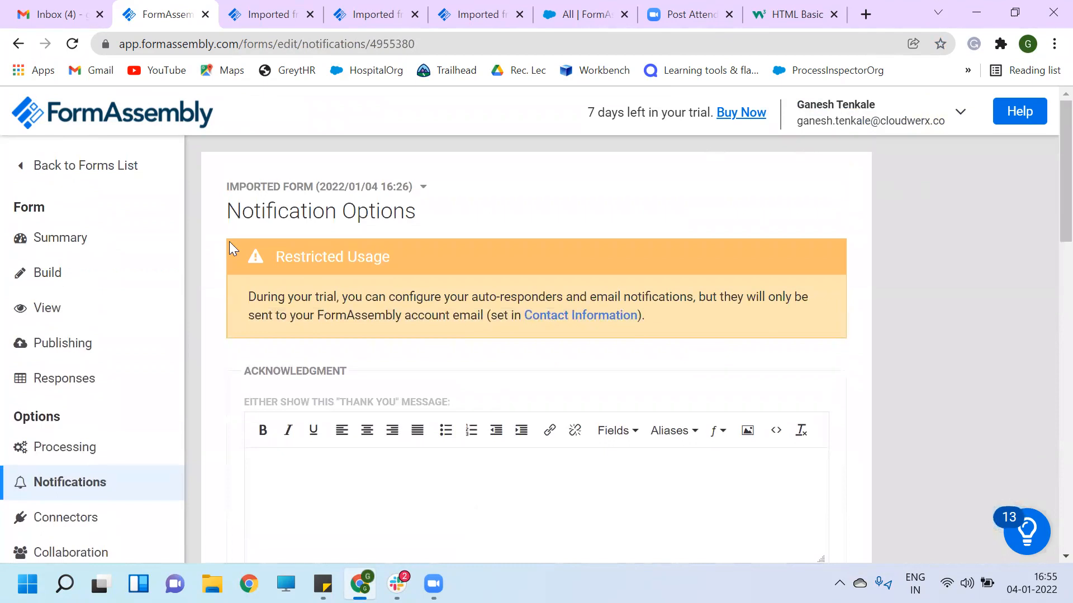
# - Return to the Forms List showing the Imported Form with 4 completed responses
pyautogui.click(89, 169)
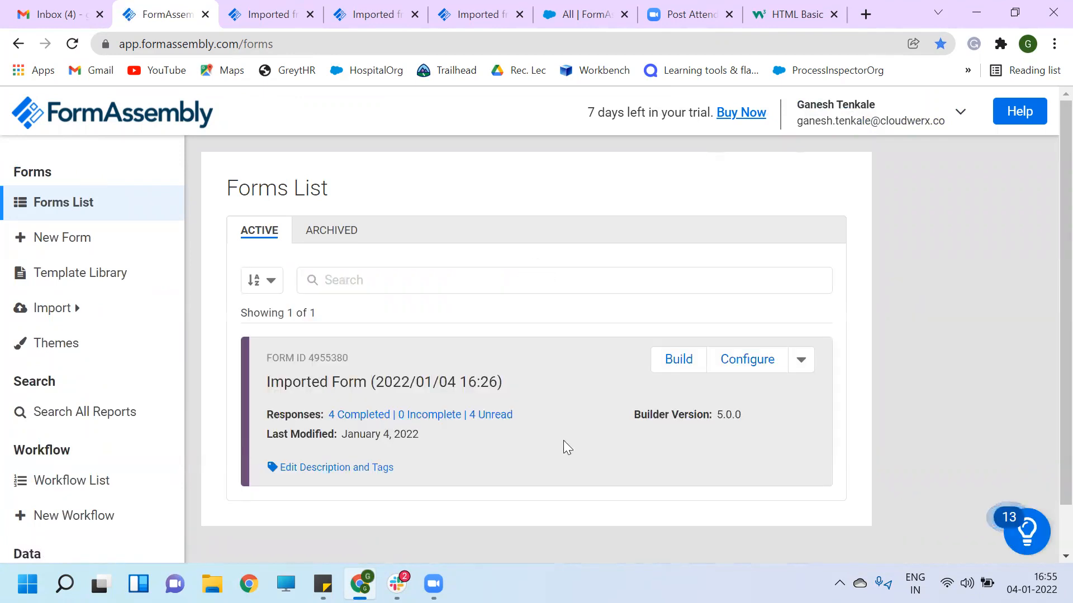
pyautogui.scroll(-1, 563, 441)
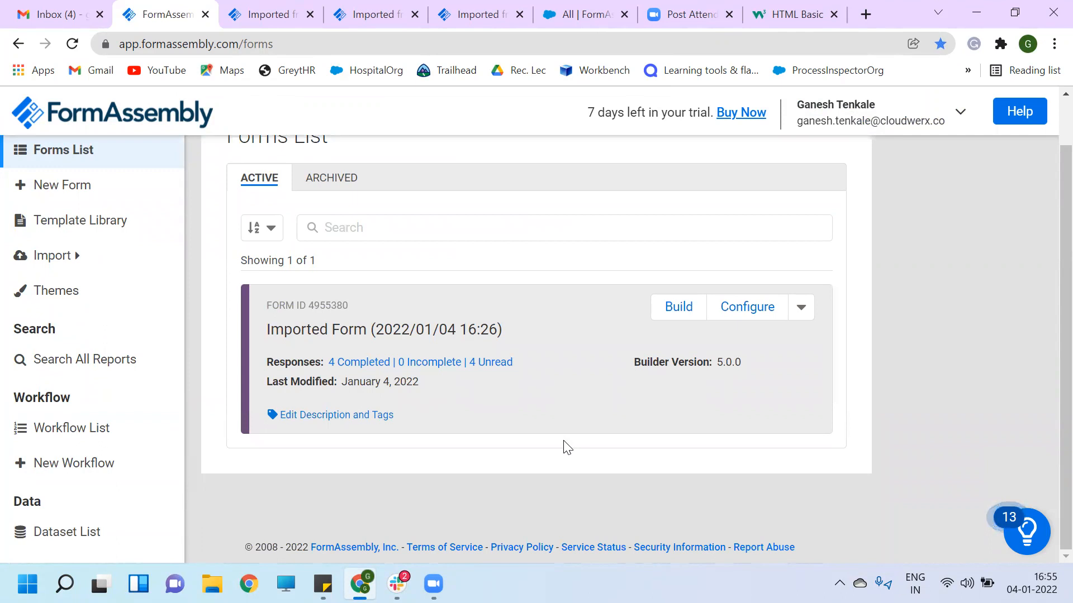